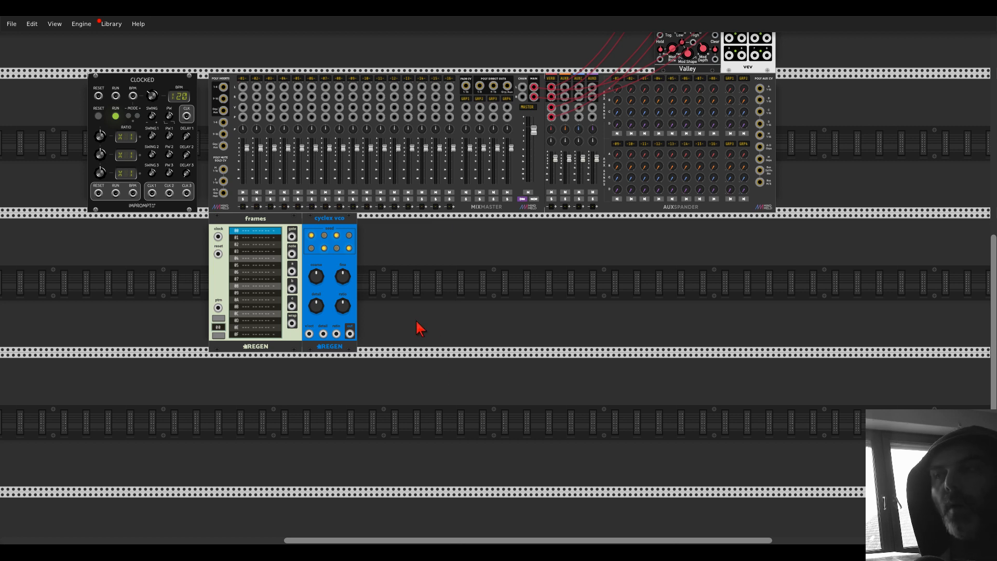
Look through the Regen modules in the module browser without adding any to the rack
scroll(403, 310, up, 3)
scroll(516, 336, down, 2)
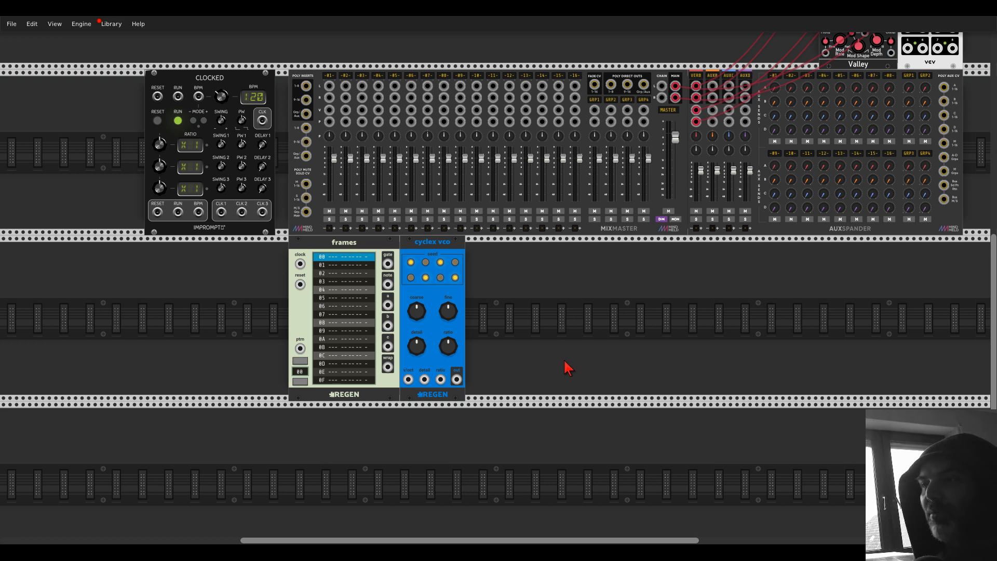
right_click(568, 368)
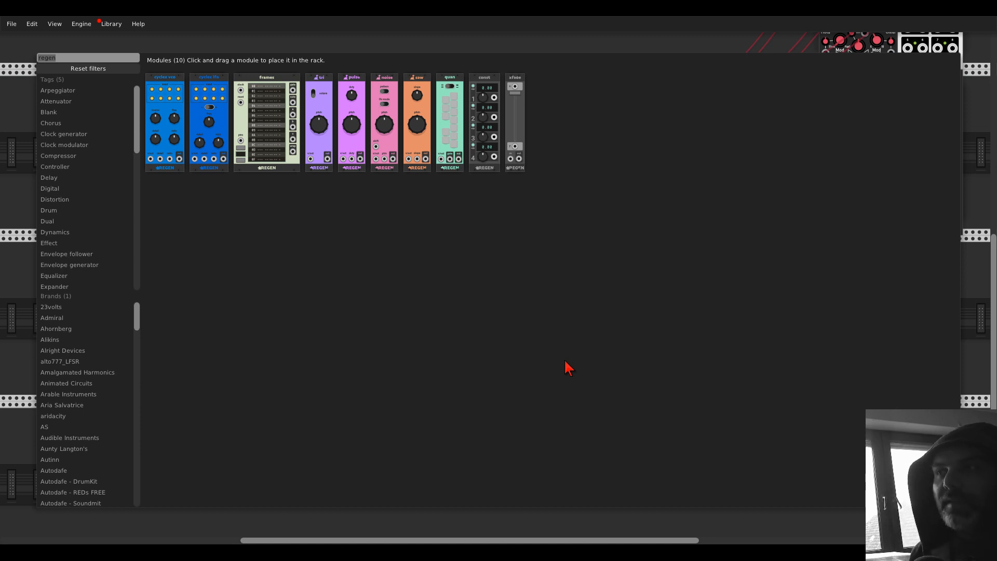
click(345, 45)
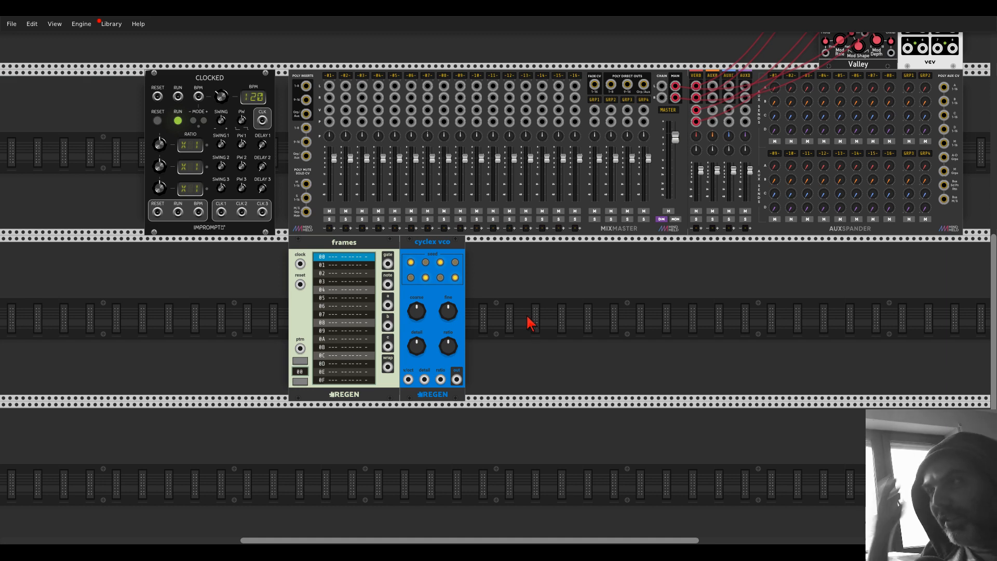
scroll(518, 321, up, 1)
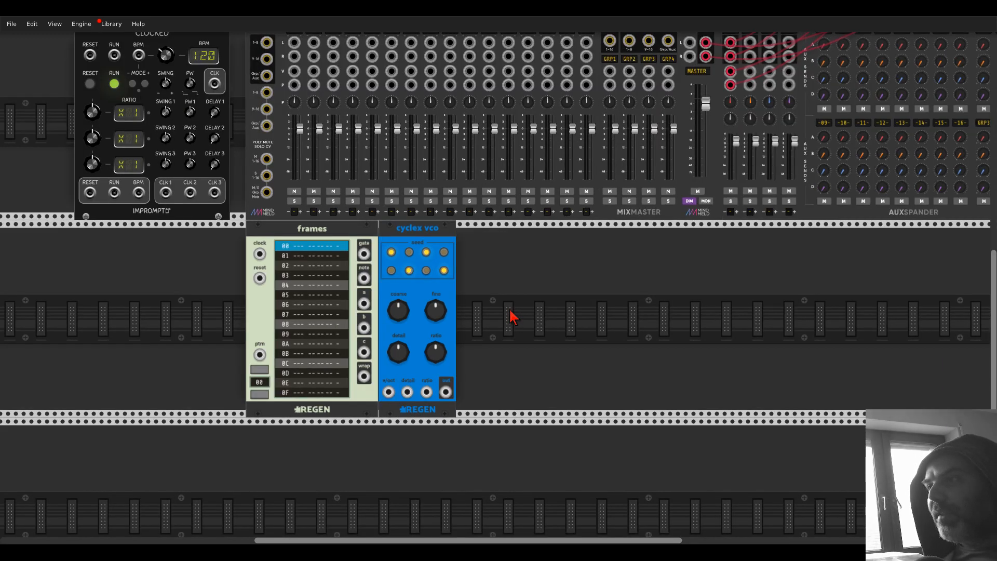
scroll(517, 318, up, 1)
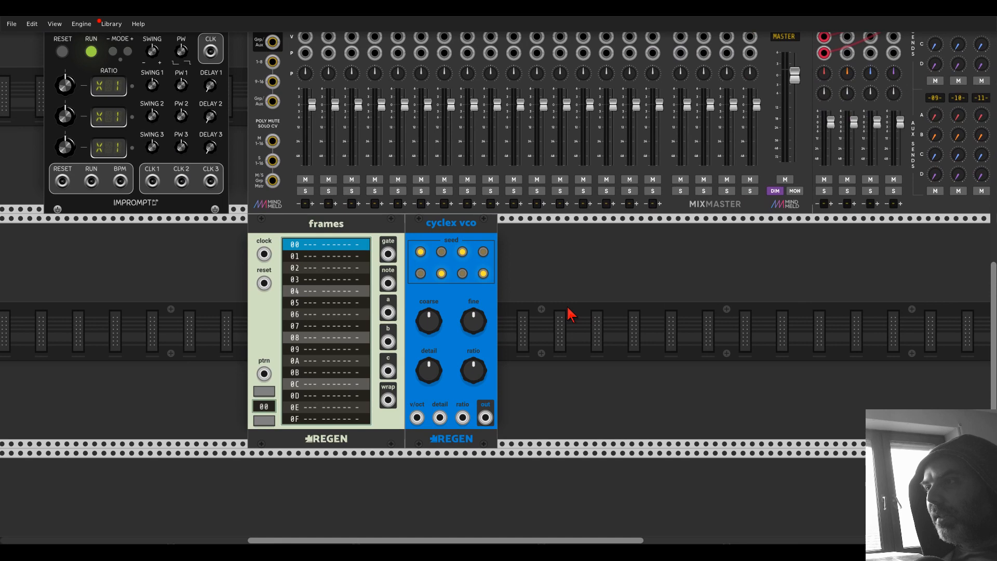
right_click(571, 315)
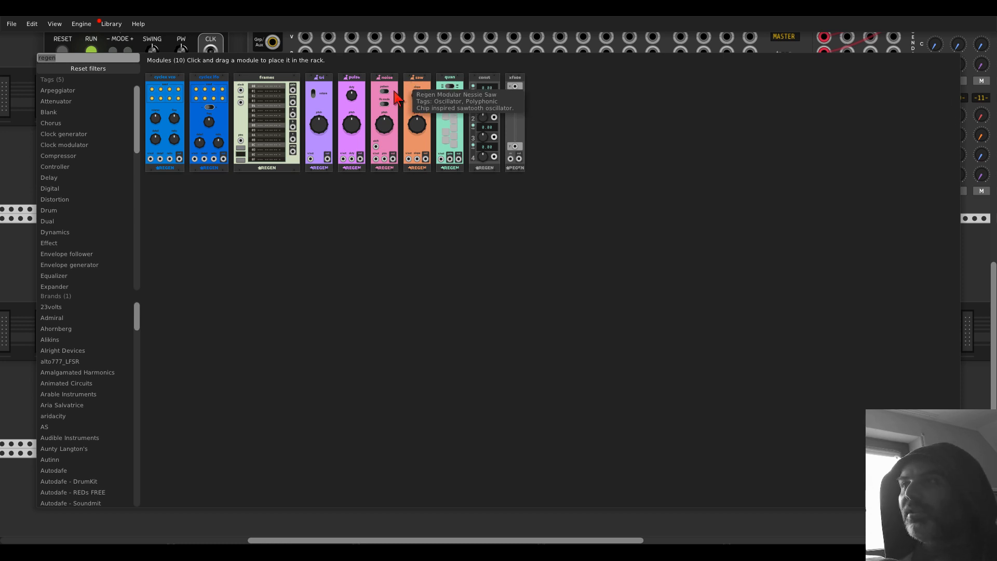
click(27, 200)
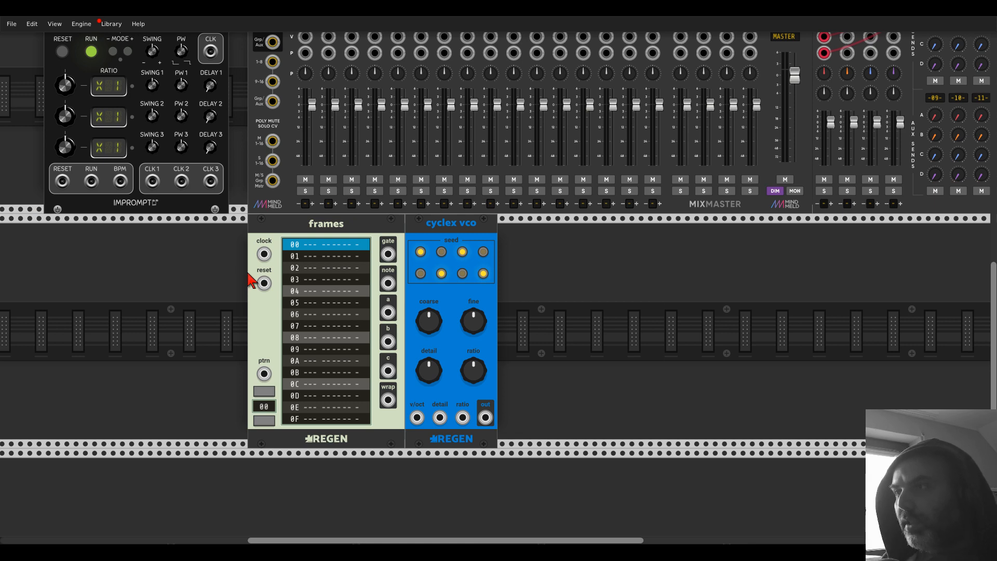
Connect Clocked's CLK 1 output to the frames clock input and set the first clock ratio to x4
drag(264, 254, 152, 181)
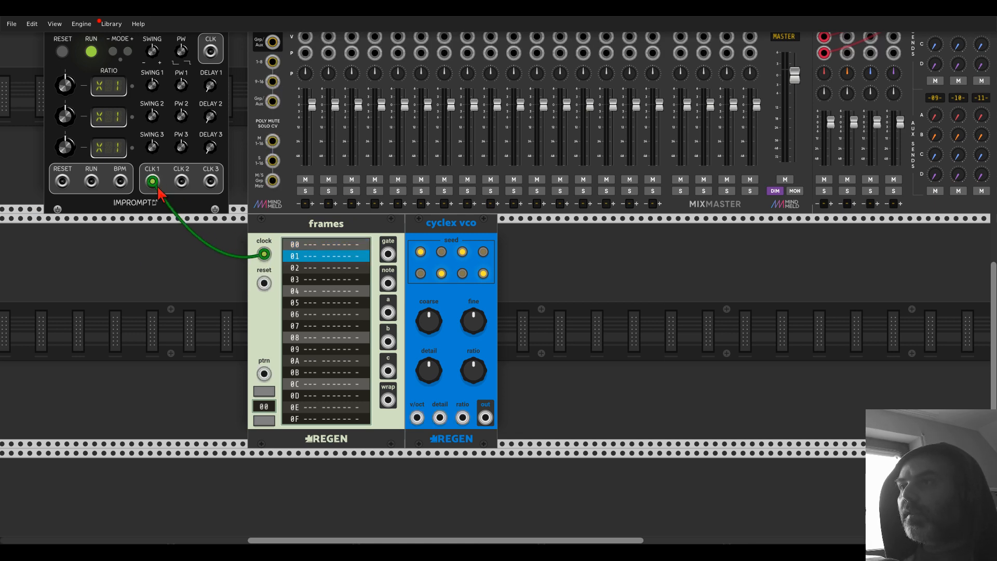
scroll(130, 275, up, 2)
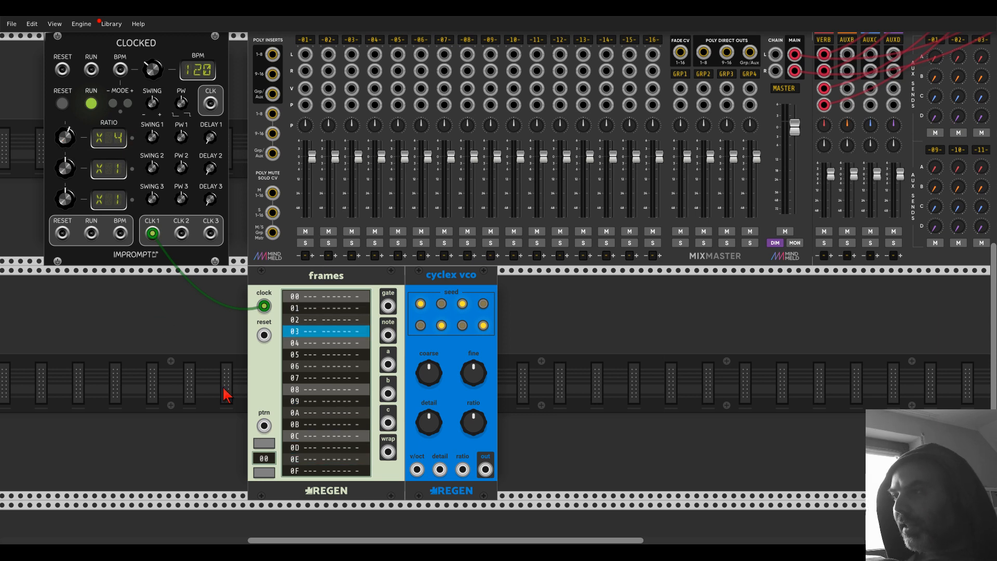
Move frames away from cyclex vco and add the Regen quan module directly beside frames
drag(365, 277, 218, 278)
right_click(331, 301)
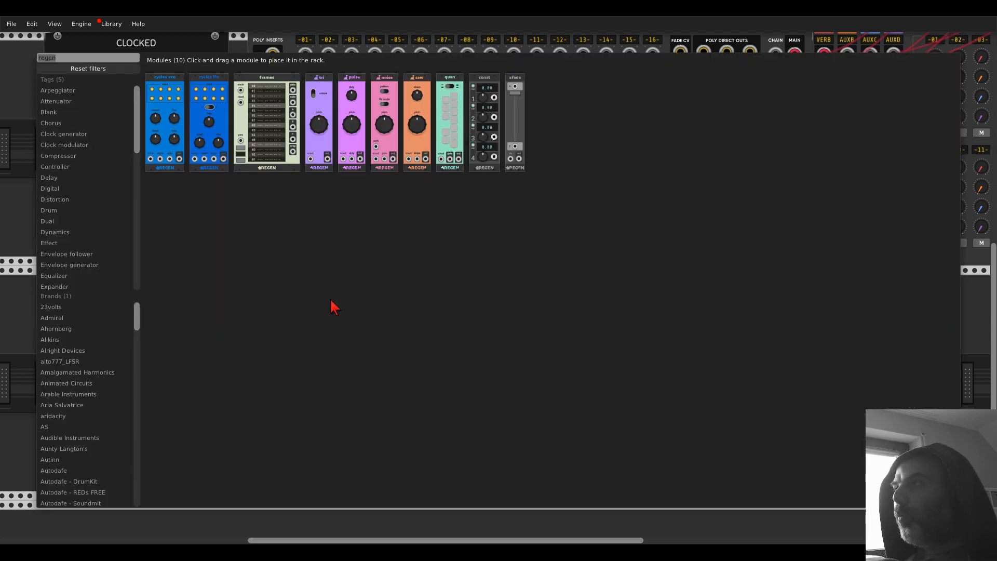
drag(450, 104, 299, 317)
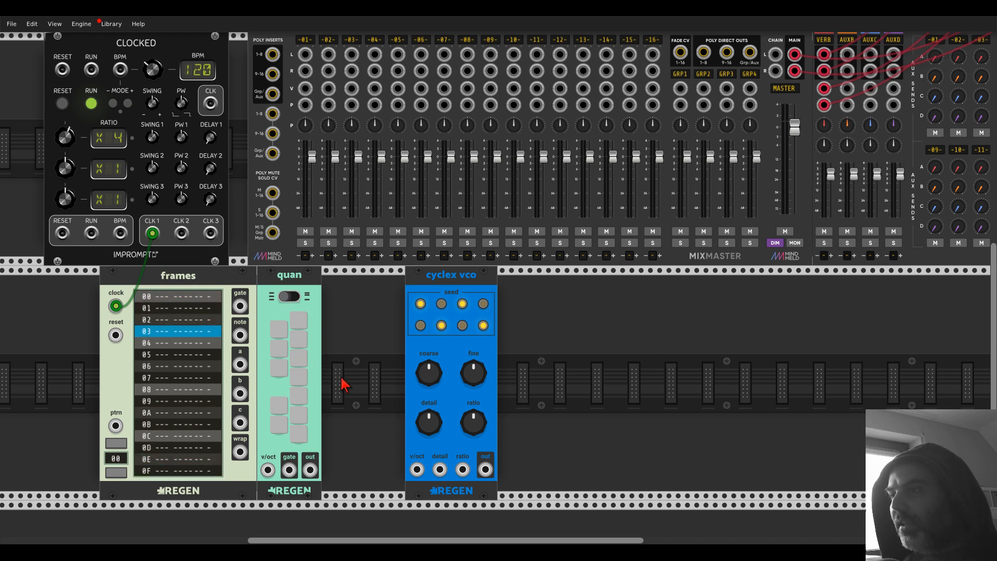
Enable the notes D, F, A and A# on the quan quantizer
click(299, 415)
click(300, 377)
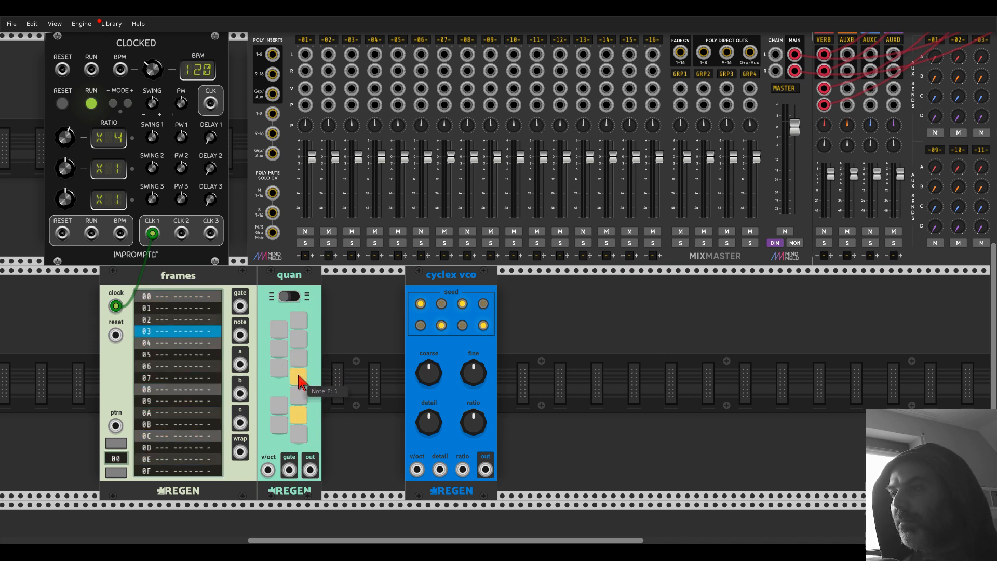
click(298, 339)
click(281, 330)
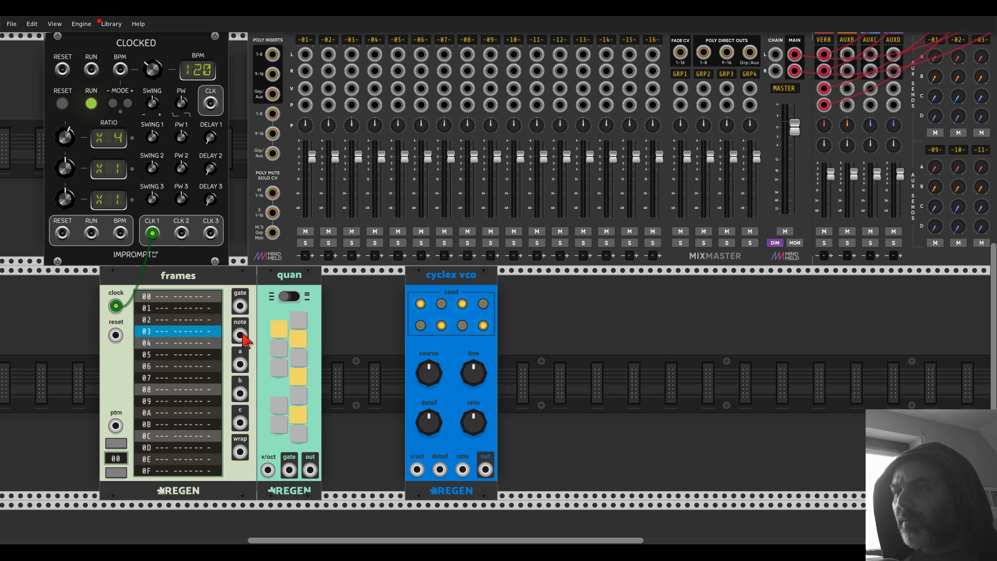
Route the frames note output through quan into cyclex vco's v/oct input, and place cyclex vco directly beside quan
drag(239, 335, 417, 470)
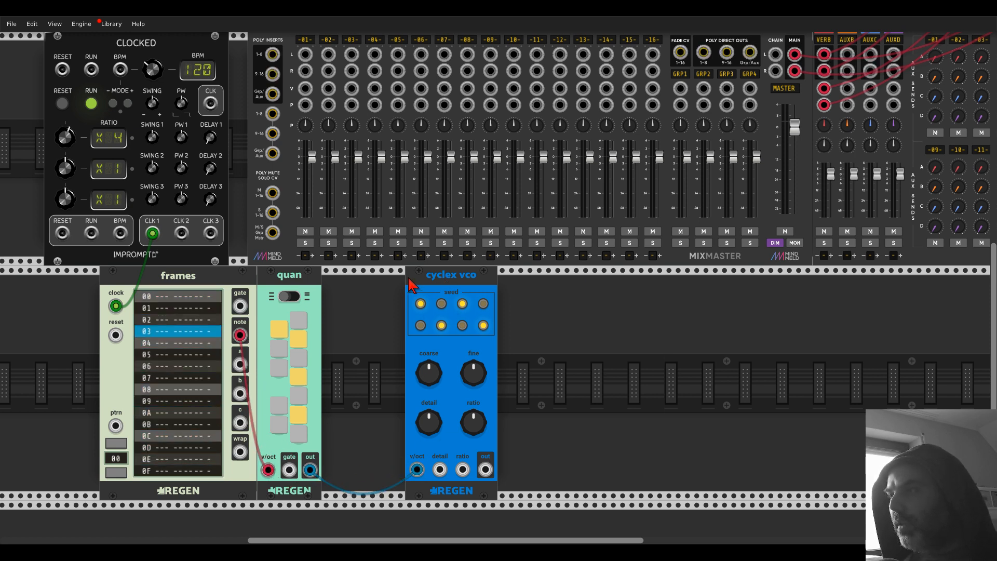
drag(407, 281, 324, 281)
Connect cyclex vco's output to the MixMaster channel 1 left input and lower the channel level to about -11.3 dB
drag(402, 470, 305, 54)
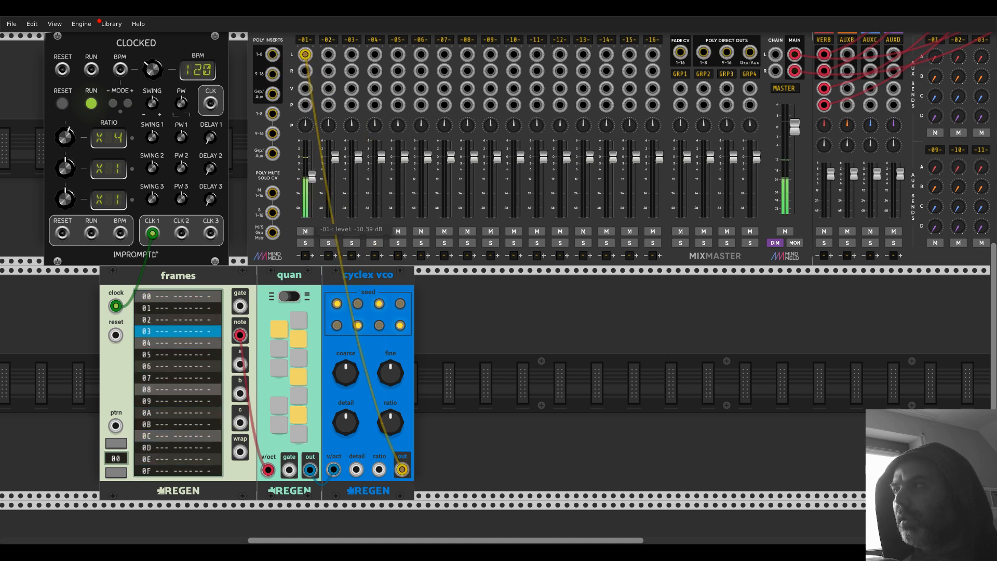
drag(314, 160, 316, 183)
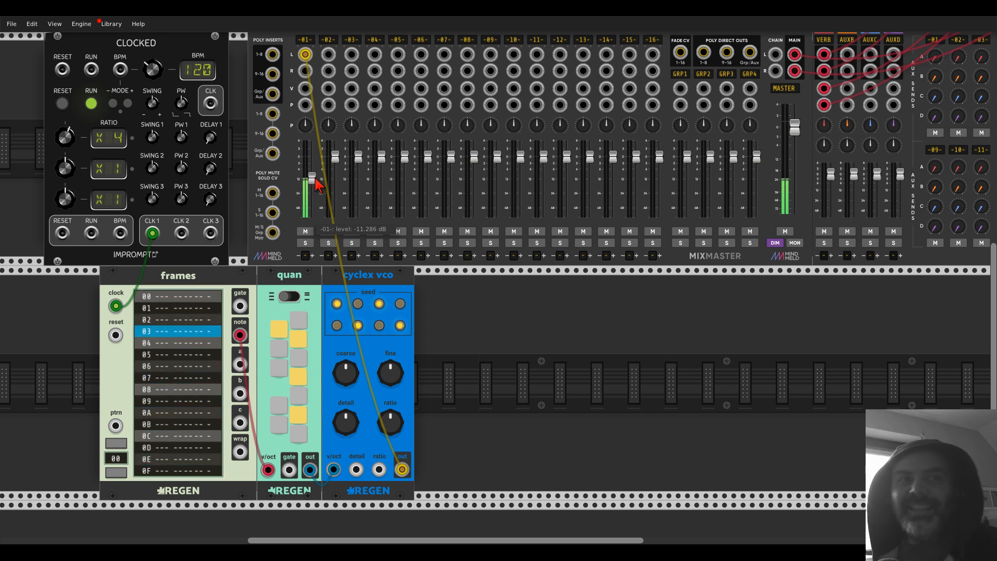
Try cyclex vco's coarse frequency at about 20 and 24 Hz, reset it, and set detail to 0
drag(345, 373, 346, 402)
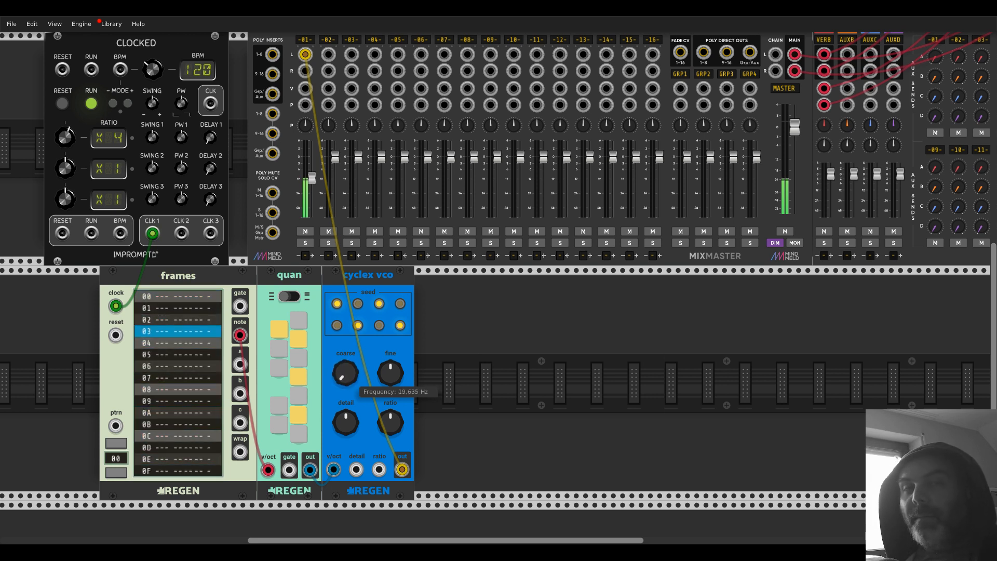
drag(345, 402, 345, 397)
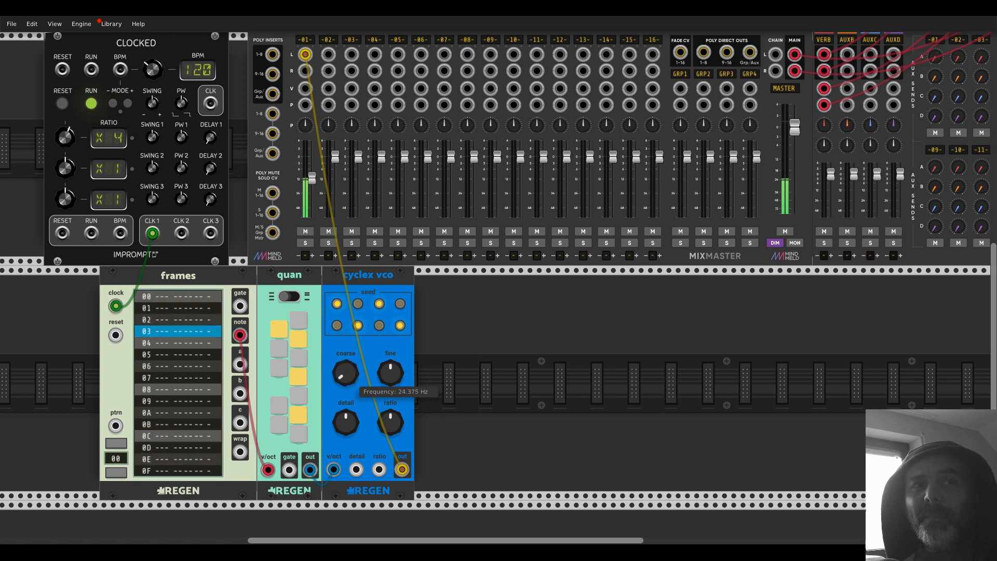
double_click(345, 372)
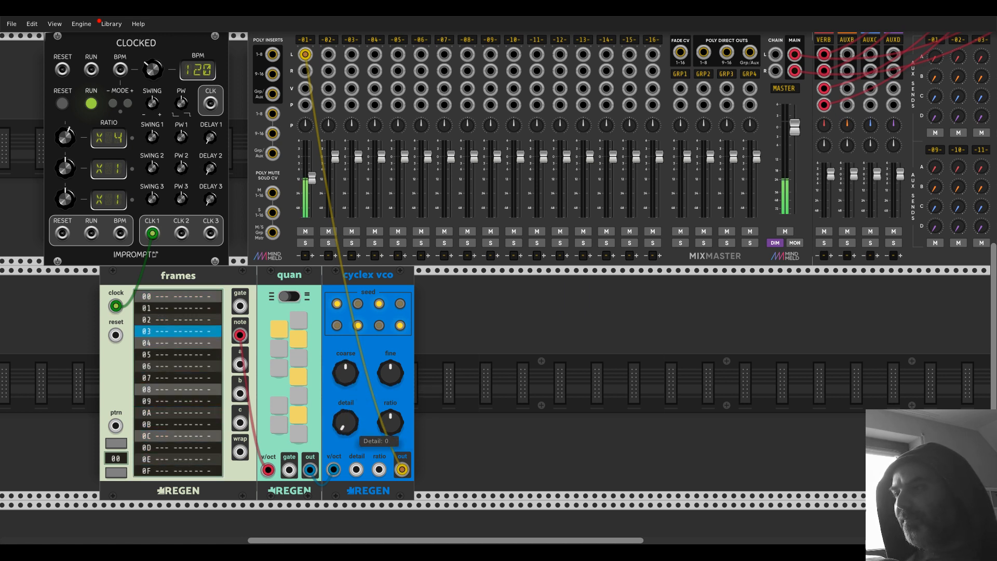
Search the module browser for "scope", add the VCV Scope beside cyclex vco, and connect cyclex vco's output to its X input
right_click(457, 389)
text(sc)
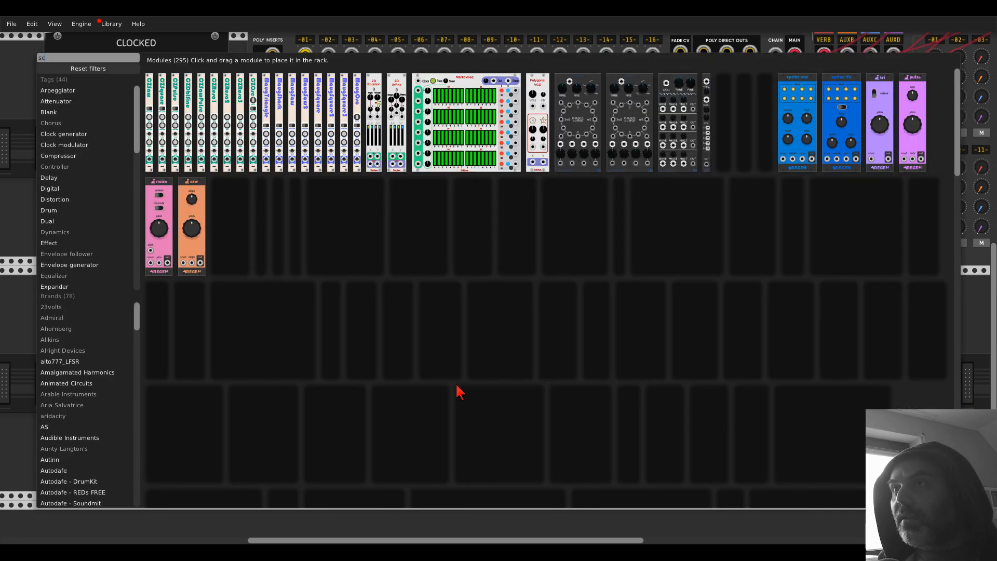
text(ope)
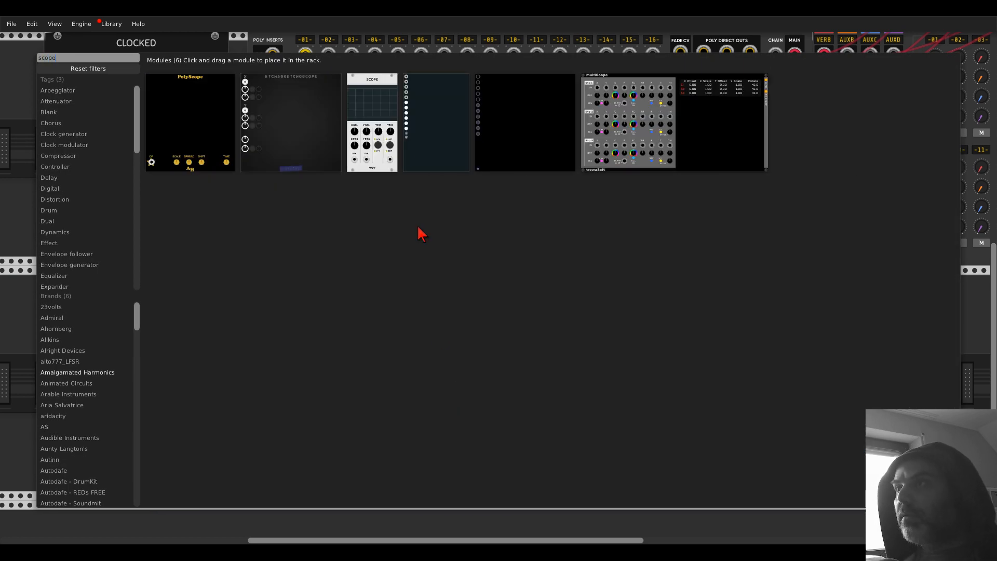
click(372, 122)
drag(432, 470, 403, 470)
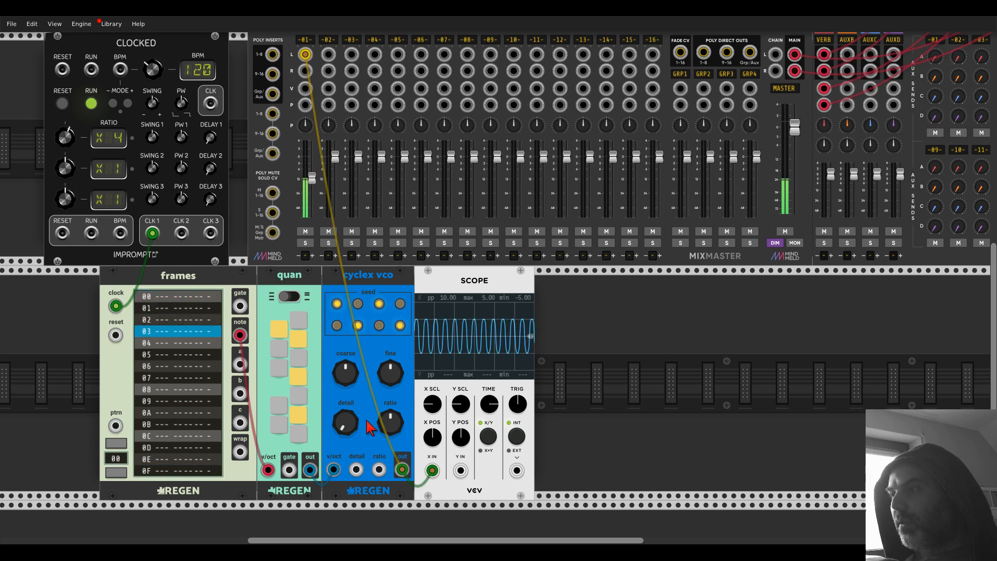
Adjust cyclex vco's detail, set the Scope time to about 1.3 ms/div, and lower cyclex vco's ratio to its minimum
drag(345, 424, 346, 428)
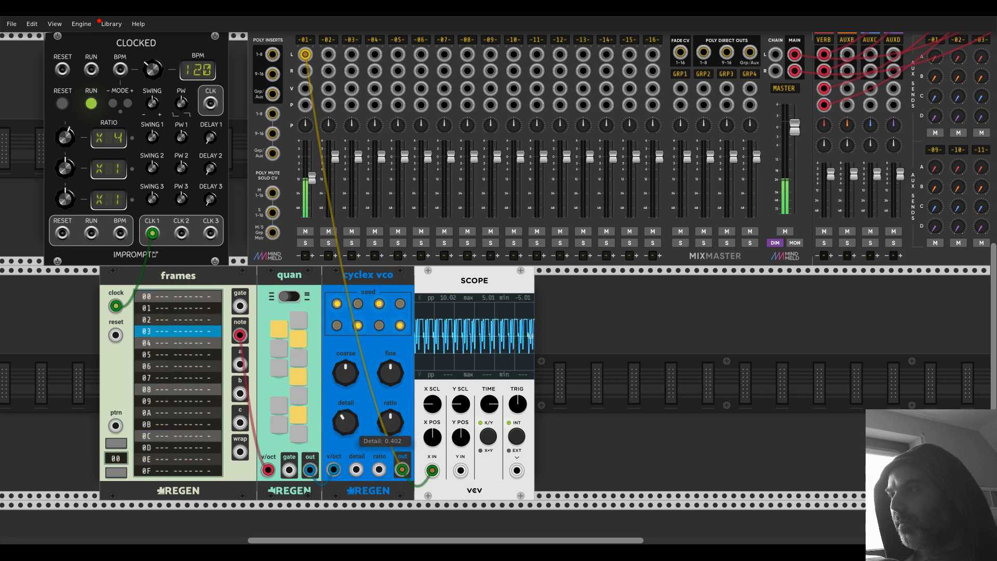
drag(489, 404, 489, 384)
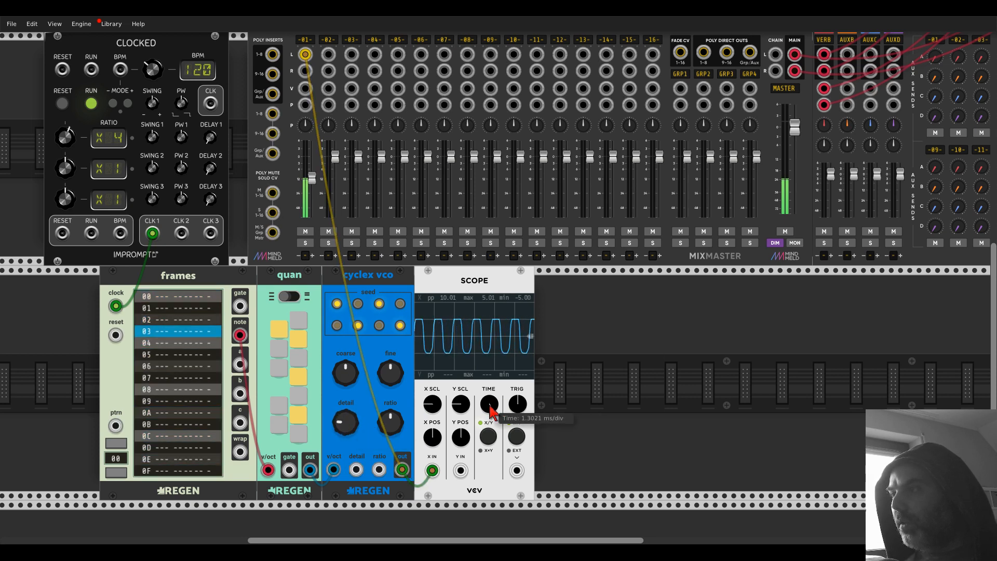
drag(346, 424, 390, 541)
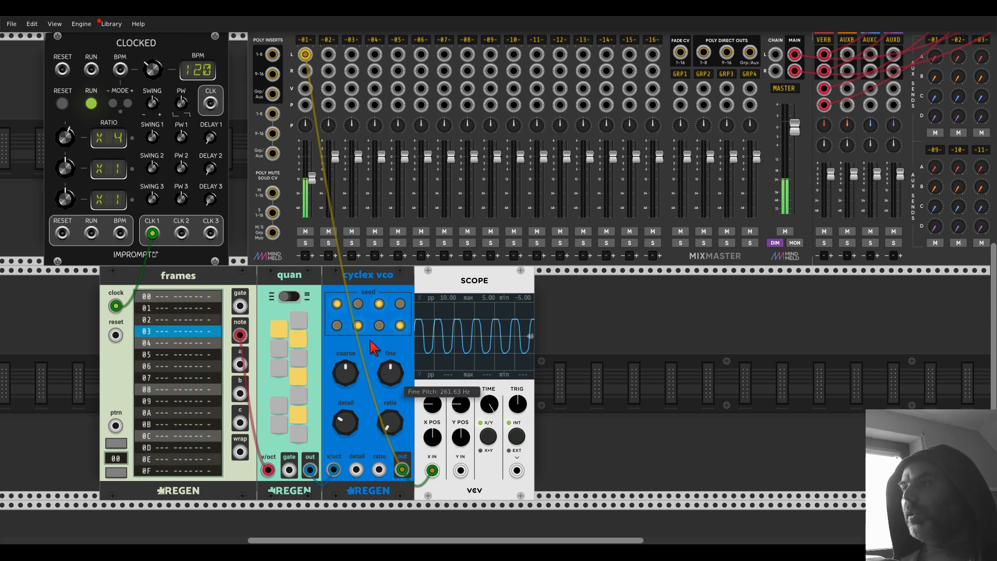
Try other seed button combinations on cyclex vco, restore the original seed, and delete the Scope module
click(337, 325)
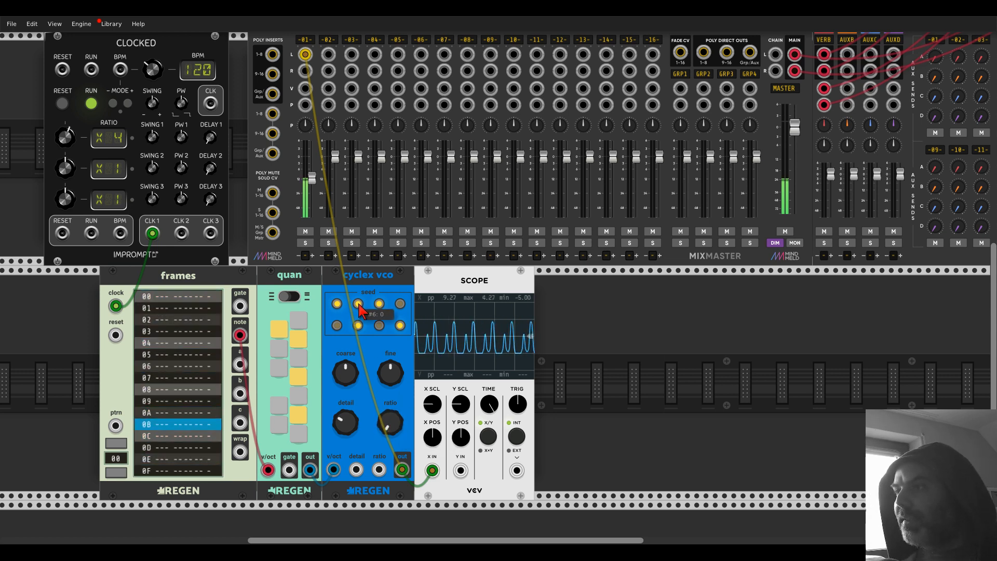
click(337, 325)
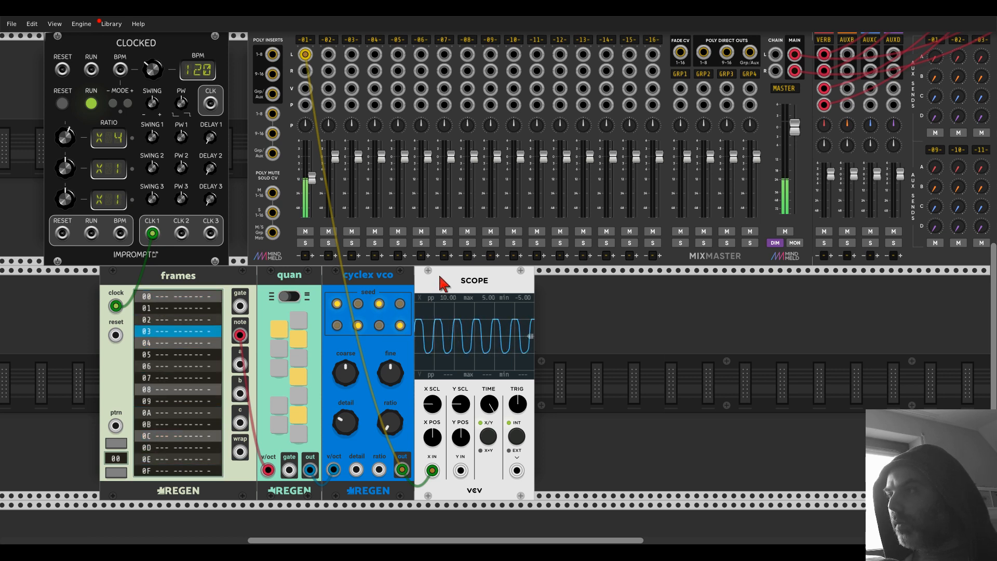
key(Delete)
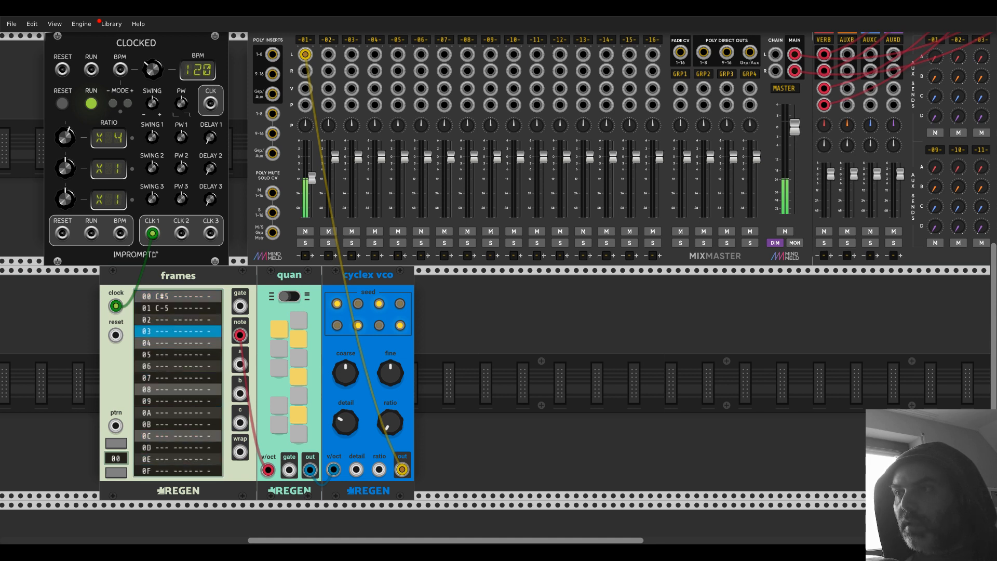
Enter notes on frames rows 00–0F: C#5, C-5, F-5, D-5, Bb4, D#5, D-5, A-4, F-5, Bb4, D-5, E-5, B-5, G#6, Bb6, E-7
scroll(162, 300, up, 1)
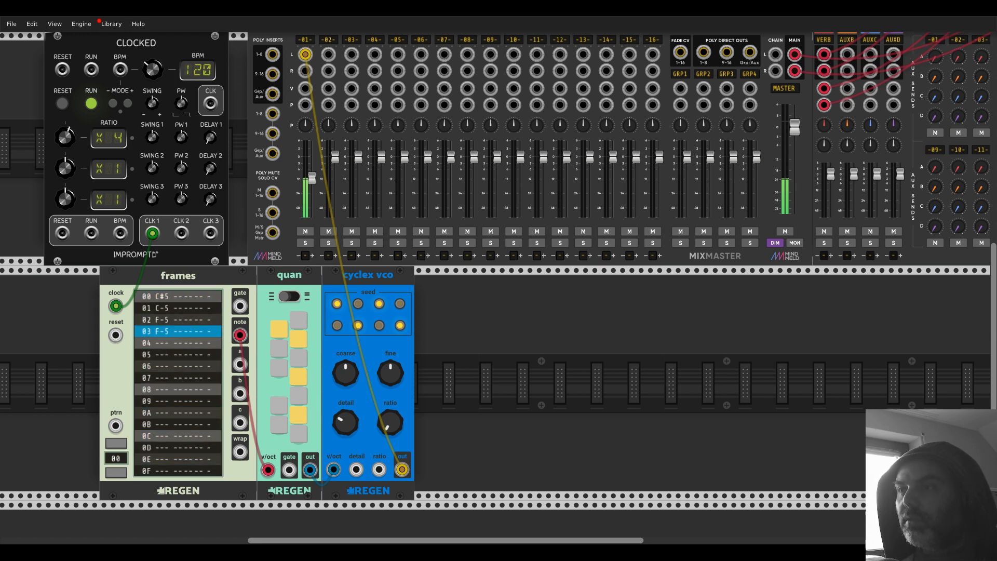
scroll(162, 331, down, 3)
scroll(162, 354, up, 4)
scroll(162, 367, up, 1)
scroll(163, 389, up, 3)
scroll(164, 396, up, 3)
drag(162, 415, 161, 419)
scroll(162, 460, up, 2)
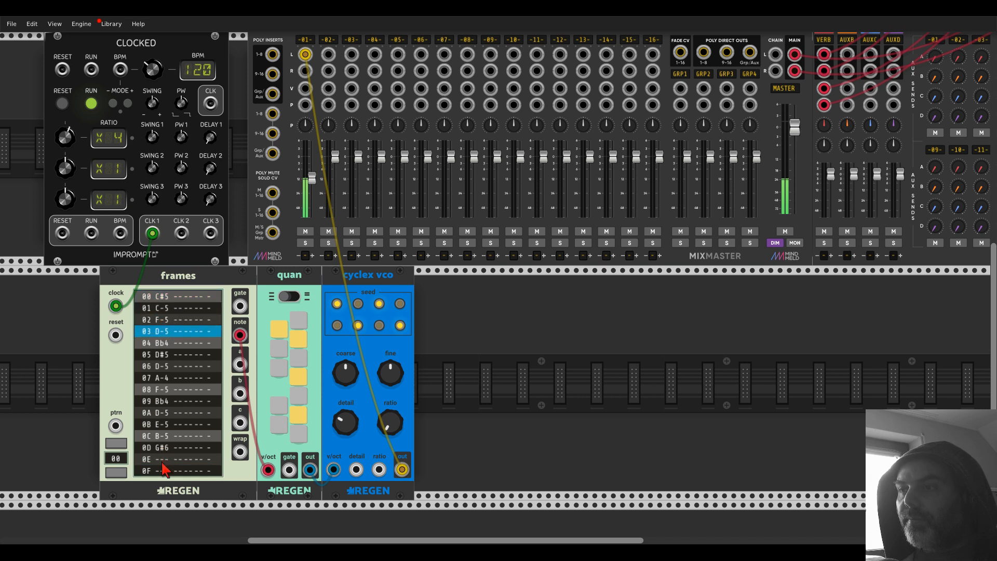
scroll(171, 470, up, 6)
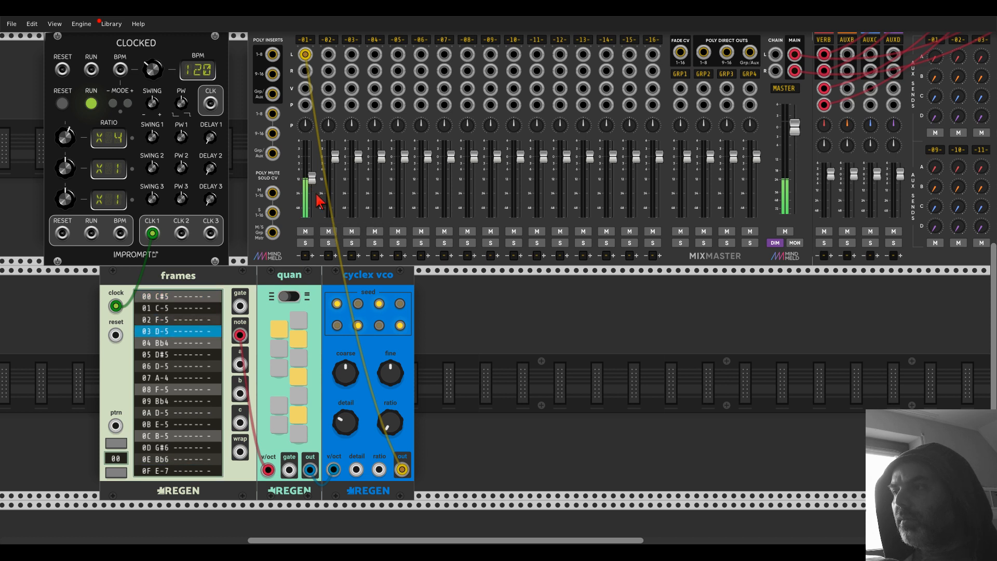
Switch off all four lit seed buttons on cyclex vco
click(338, 304)
click(359, 326)
click(380, 304)
click(399, 325)
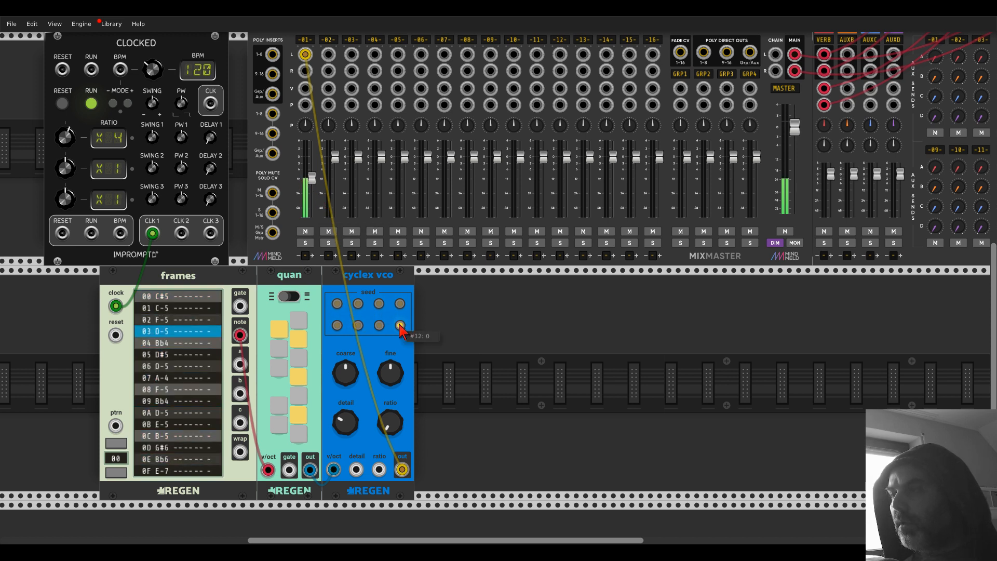
Try raising cyclex vco's detail to 0.63 and further
drag(346, 422, 346, 399)
drag(352, 435, 352, 435)
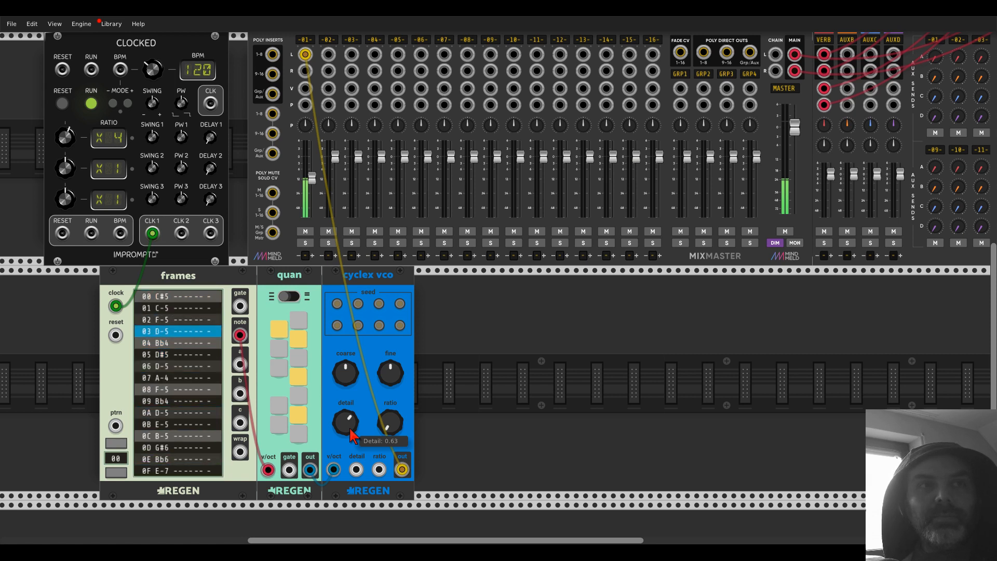
drag(352, 436, 352, 409)
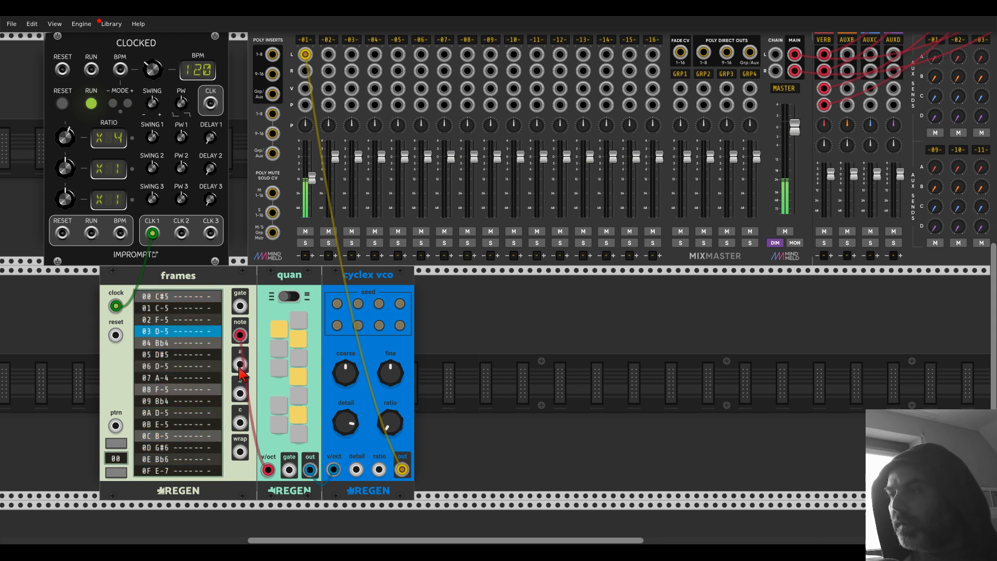
Patch frames' a output to cyclex detail and fill column a: 6D, 5C, 69, 87, 74, 57, 6A, 50, 8A, 97, 73, 5D, 89, 5C, 6E, 50
drag(242, 367, 356, 470)
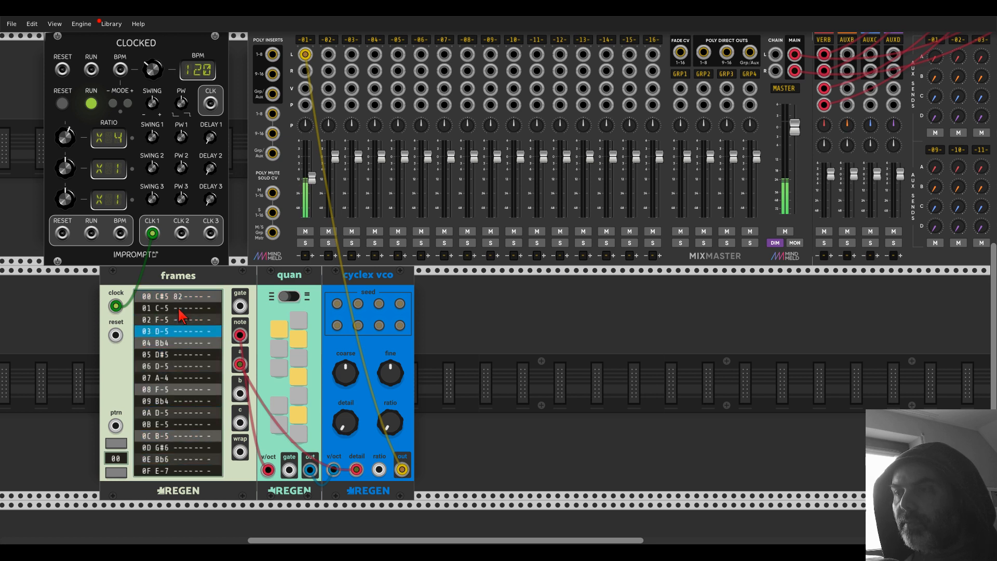
drag(179, 307, 179, 283)
mouse_move(180, 318)
mouse_down()
mouse_move(179, 291)
mouse_move(179, 302)
mouse_up()
drag(179, 344, 177, 455)
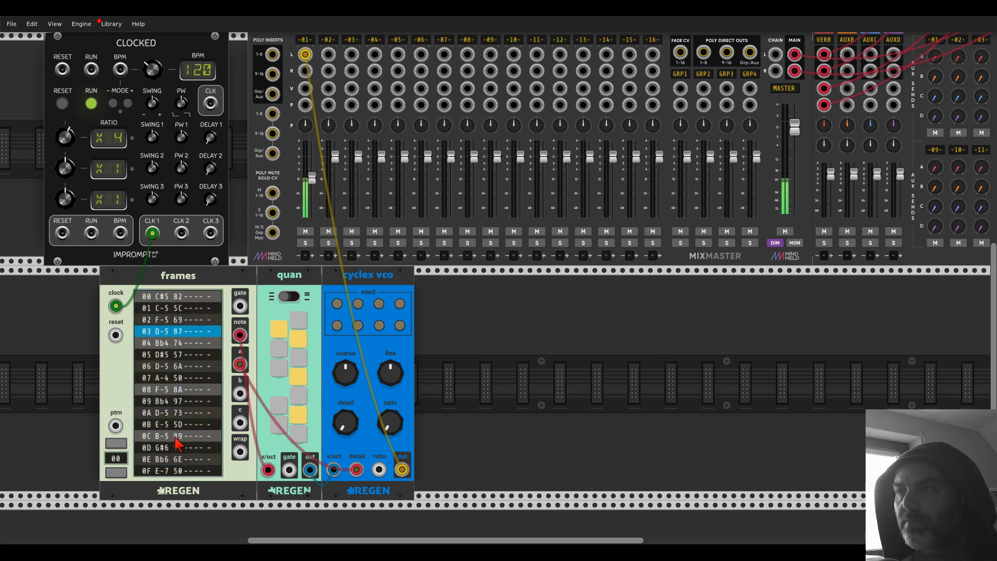
drag(177, 296, 177, 303)
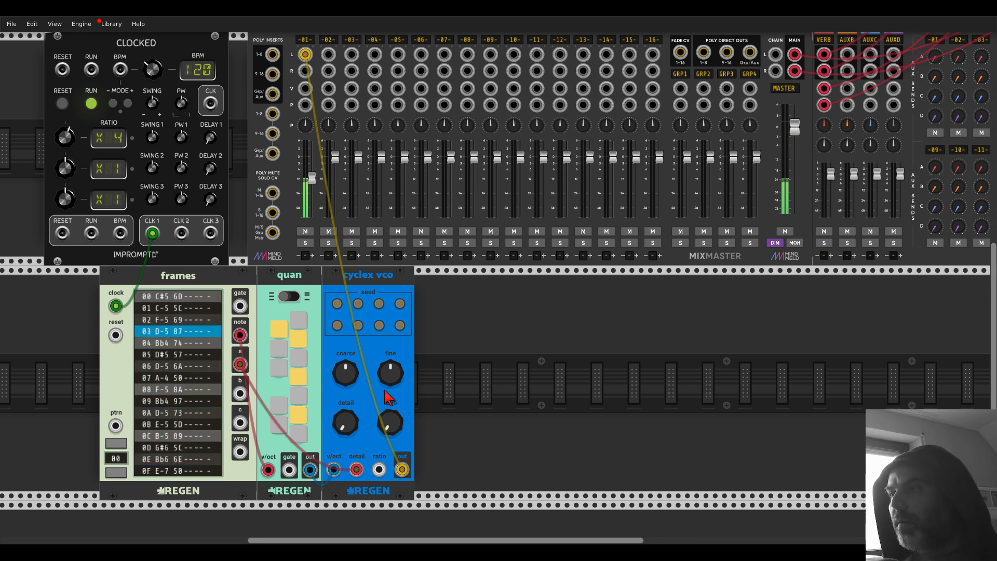
Try lowering cyclex vco's coarse frequency to 81.423 Hz
drag(345, 373, 346, 399)
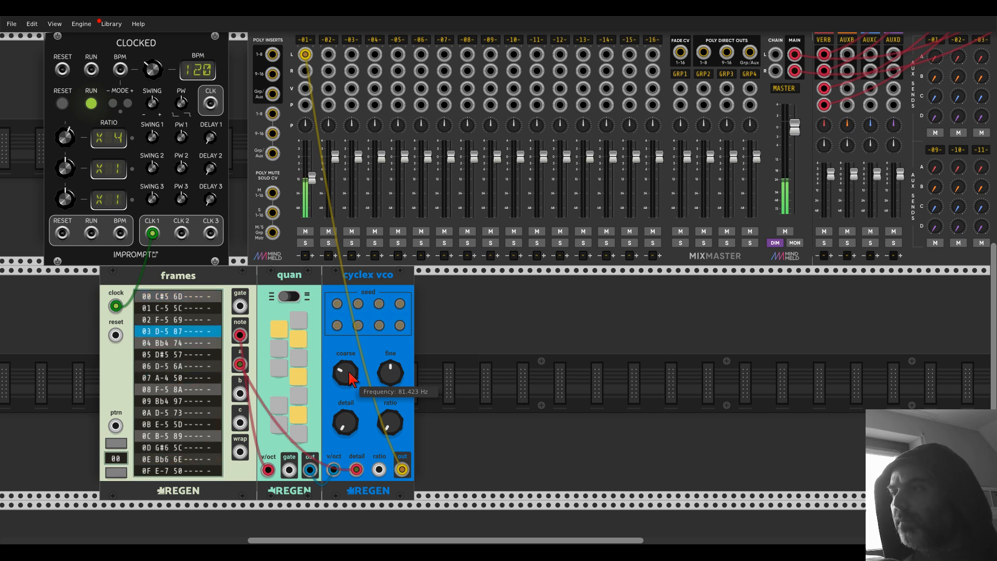
Add the Vult SLAP hitting envelope module to the empty rack space directly beside cyclex vco
right_click(439, 357)
text(lpg)
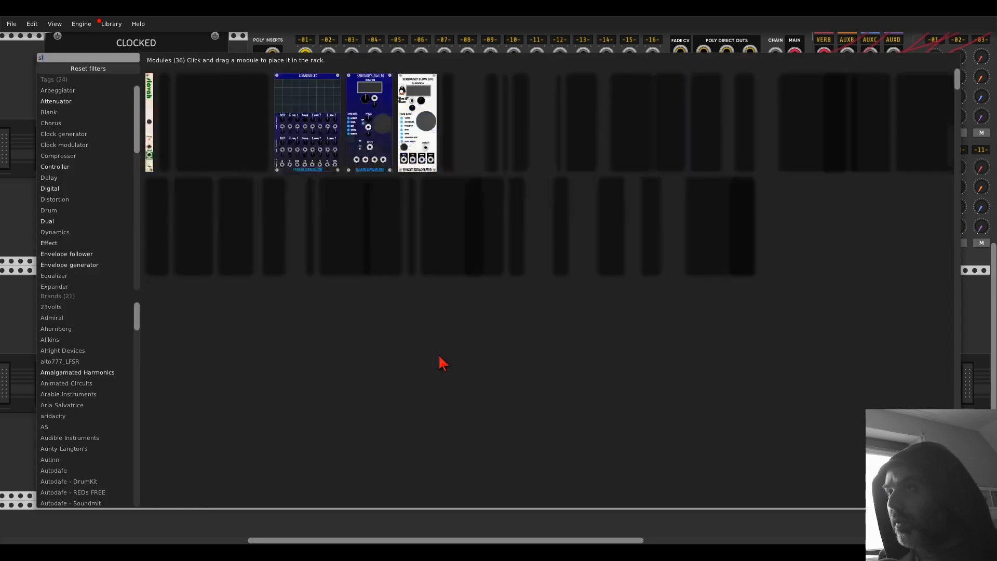
click(242, 97)
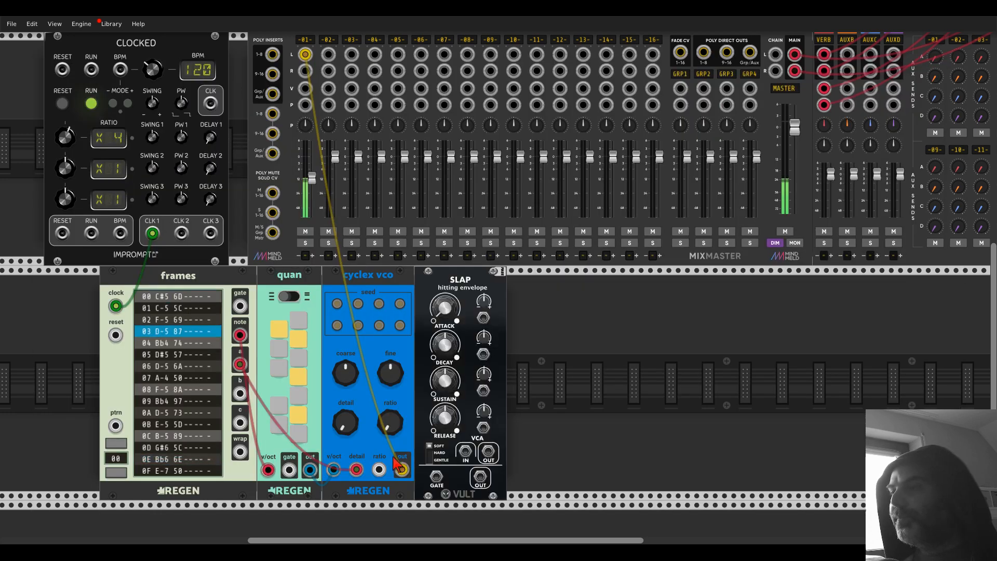
Route cyclex vco's output through SLAP's VCA to mixer channel 01, and patch frames' gate output to SLAP's gate input
drag(402, 469, 488, 452)
drag(403, 471, 466, 451)
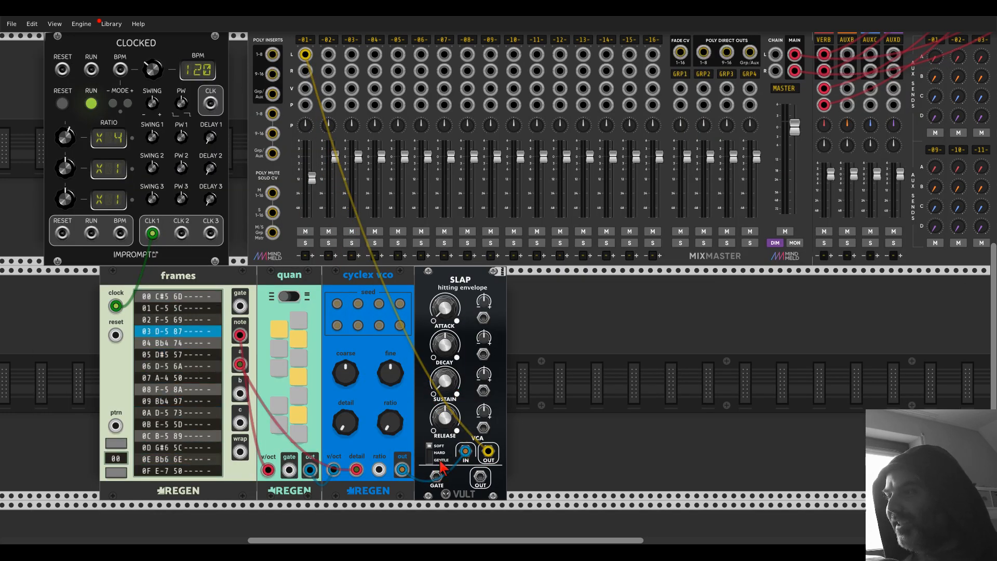
drag(437, 476, 302, 476)
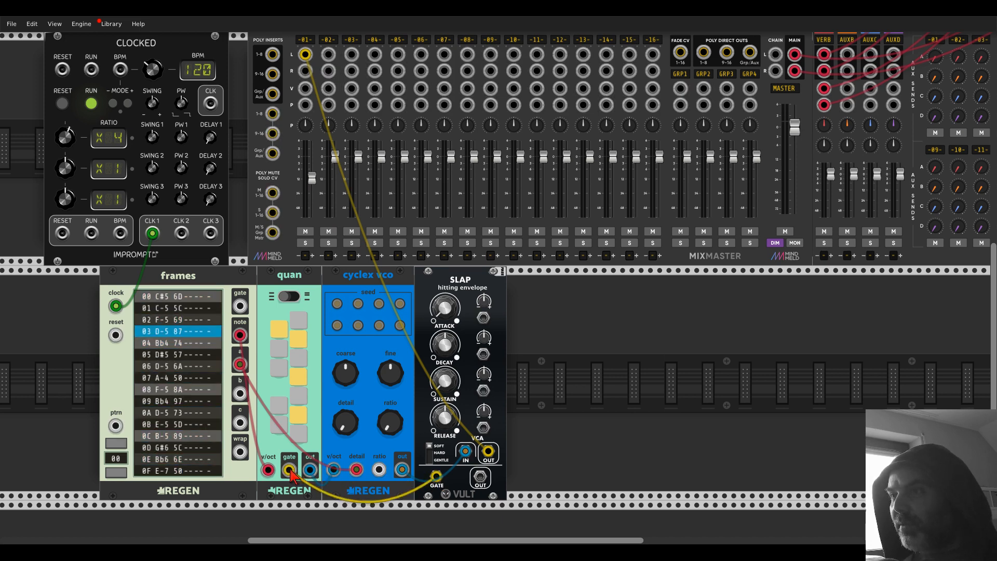
drag(289, 470, 240, 306)
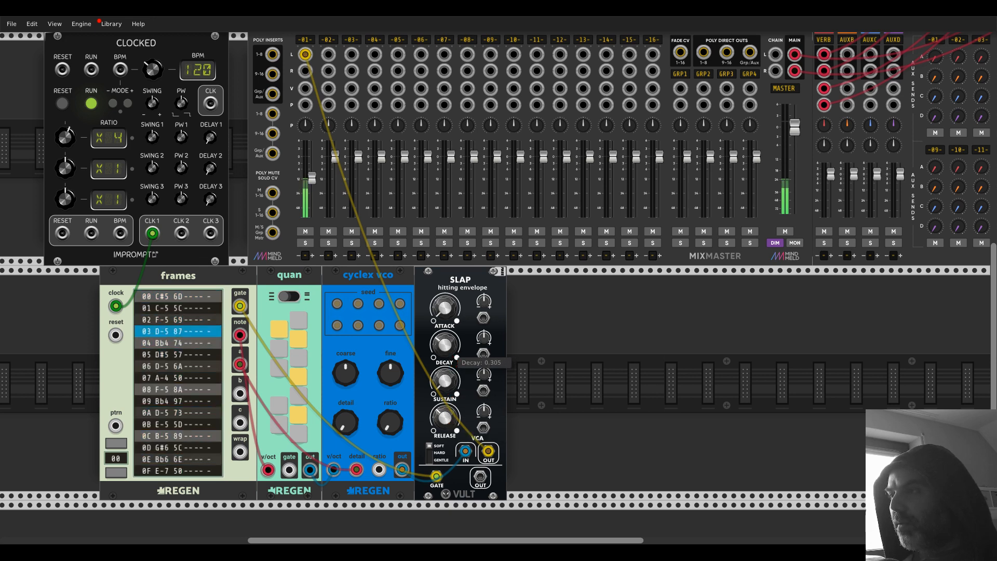
Patch Clocked's reset output to frames' reset input and set SLAP's decay to 0.29
drag(444, 344, 445, 341)
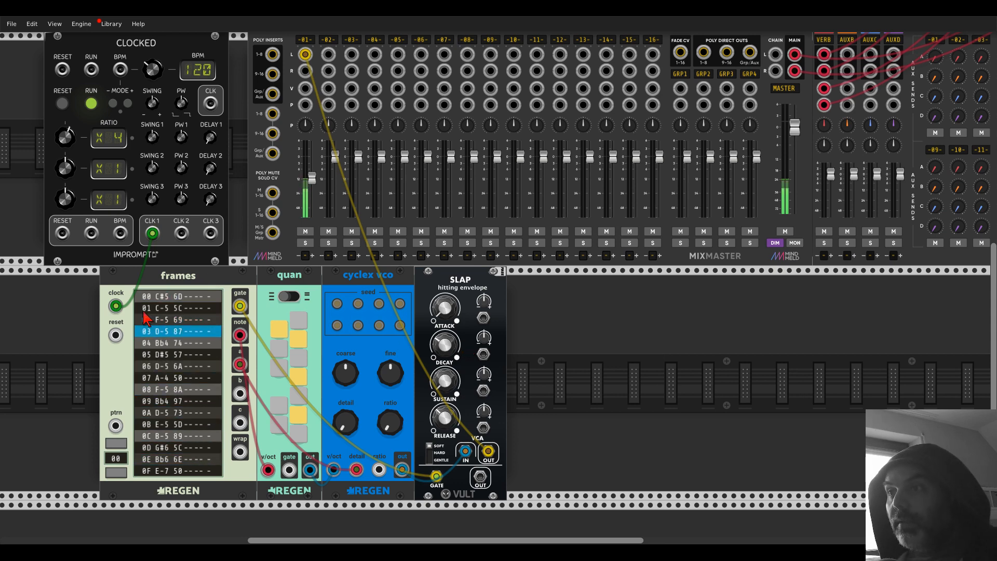
mouse_move(116, 335)
mouse_down()
mouse_move(62, 232)
mouse_move(111, 301)
mouse_move(116, 336)
mouse_up()
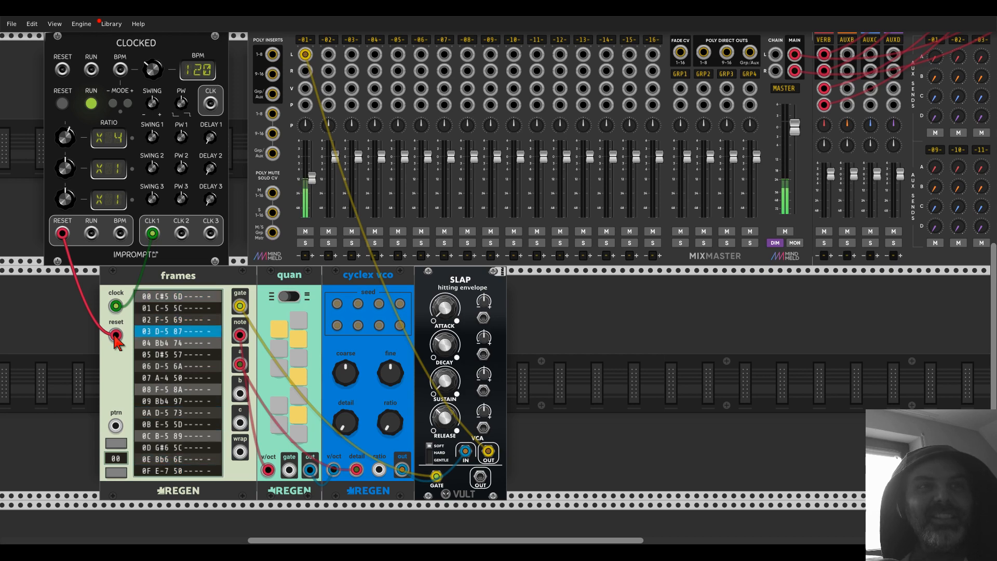
mouse_move(445, 346)
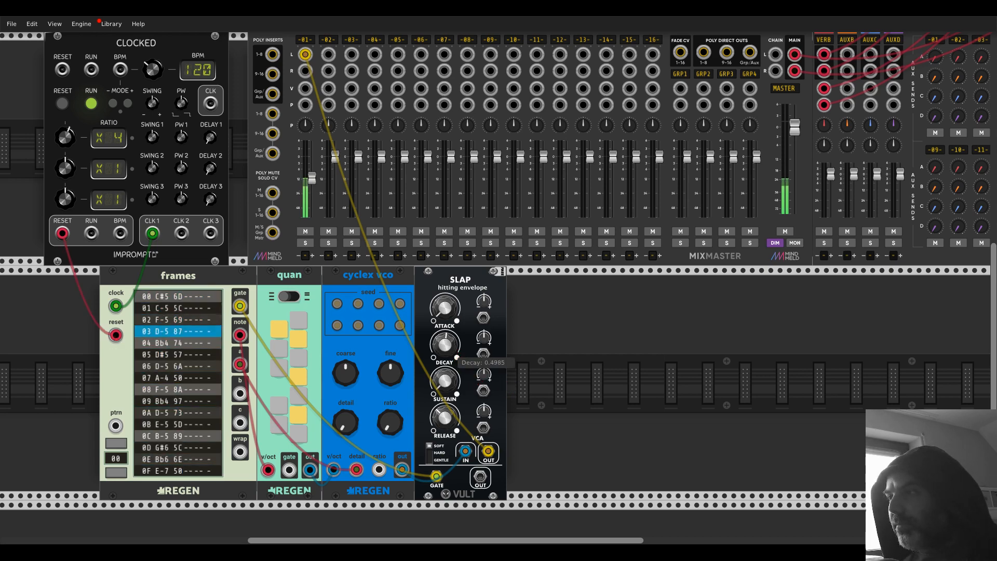
drag(445, 345, 445, 340)
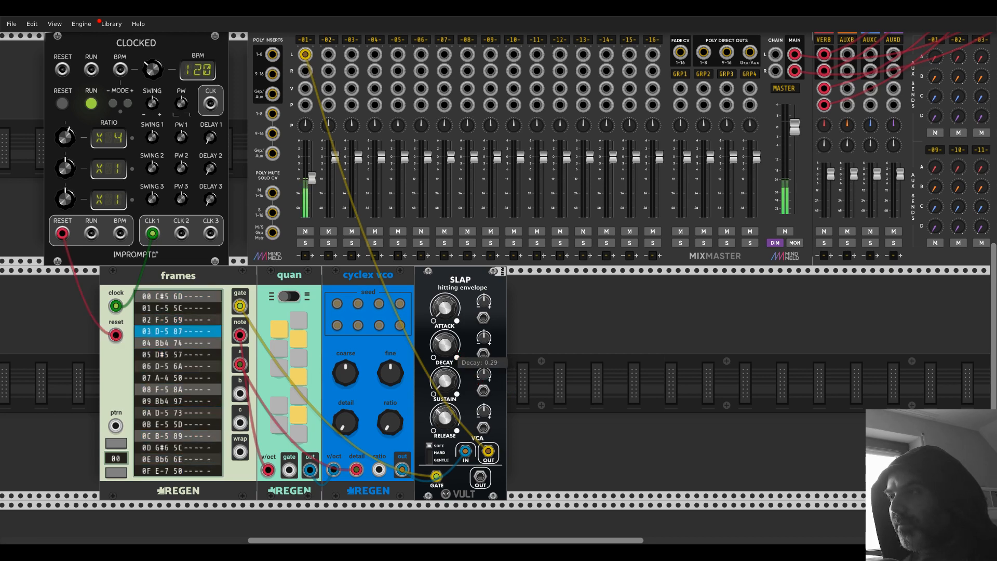
Patch frames' b output to cyclex ratio and fill column b: 00, 35, 7F, 00, 00, 6D, 00, 00, 90, 00, 00, 8D, 00, 83, 00, 4A
drag(390, 422, 390, 463)
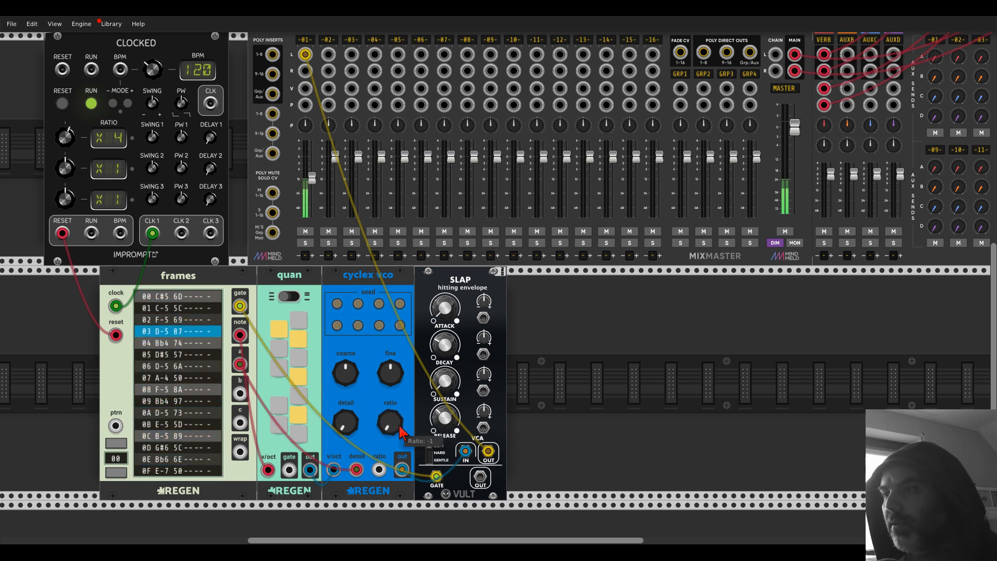
drag(240, 393, 379, 470)
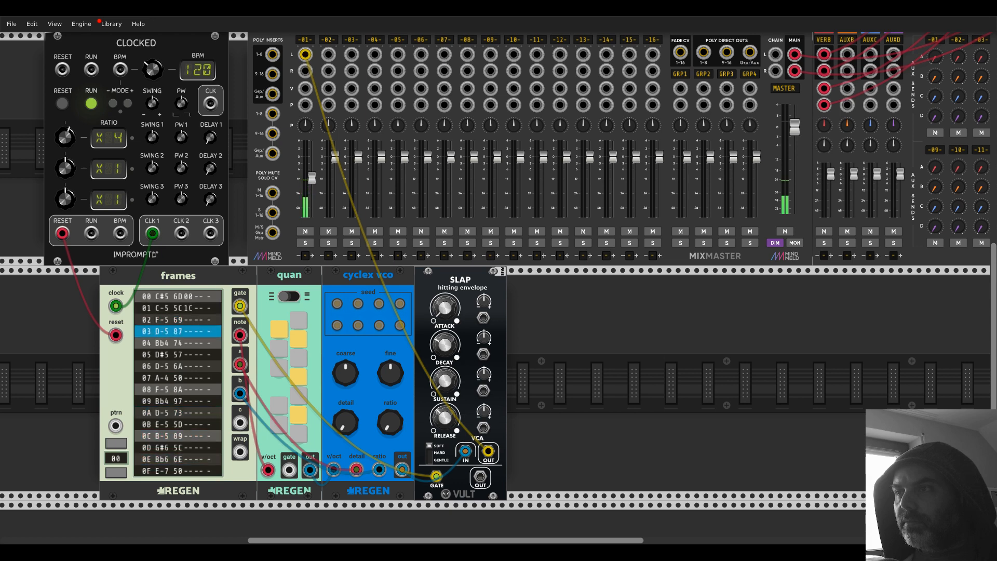
drag(186, 309, 186, 313)
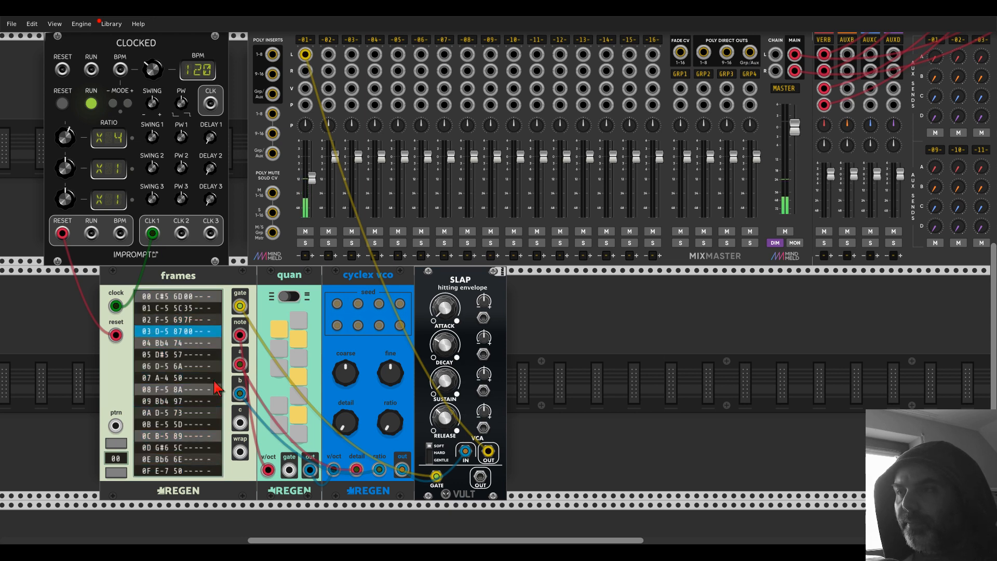
drag(189, 352, 188, 363)
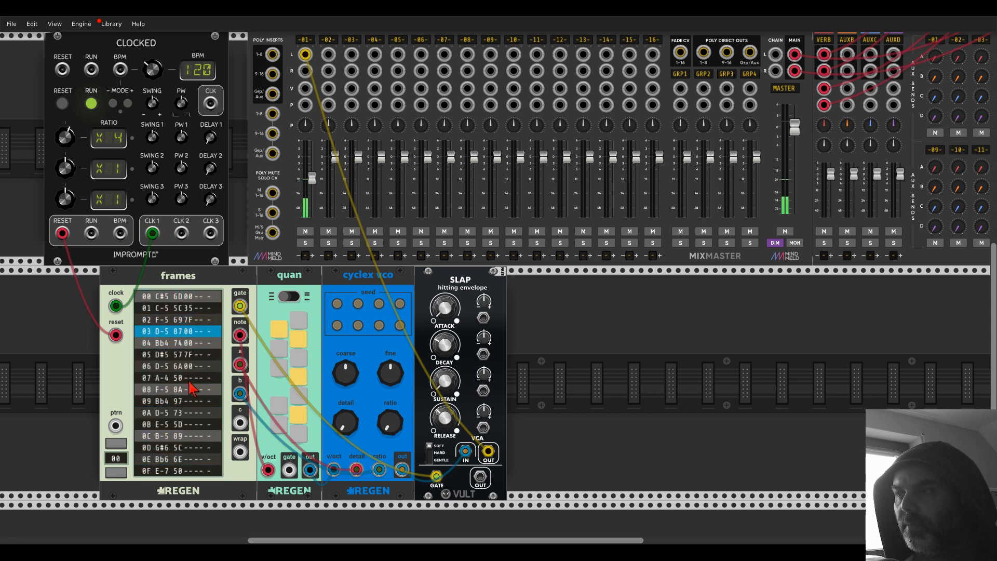
drag(190, 356, 189, 404)
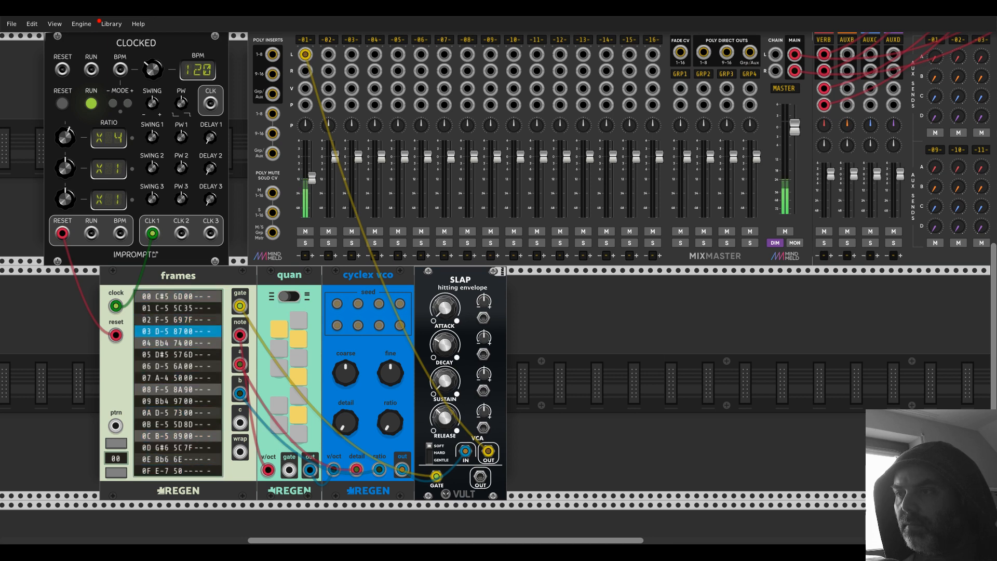
click(189, 470)
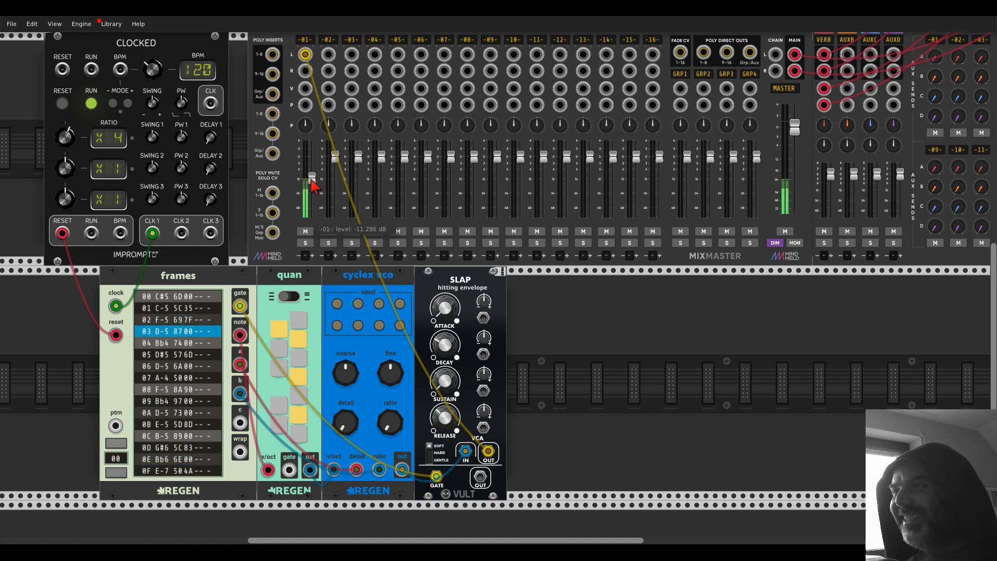
Raise the fader level of MixMaster channel 01 slightly
drag(312, 179, 312, 165)
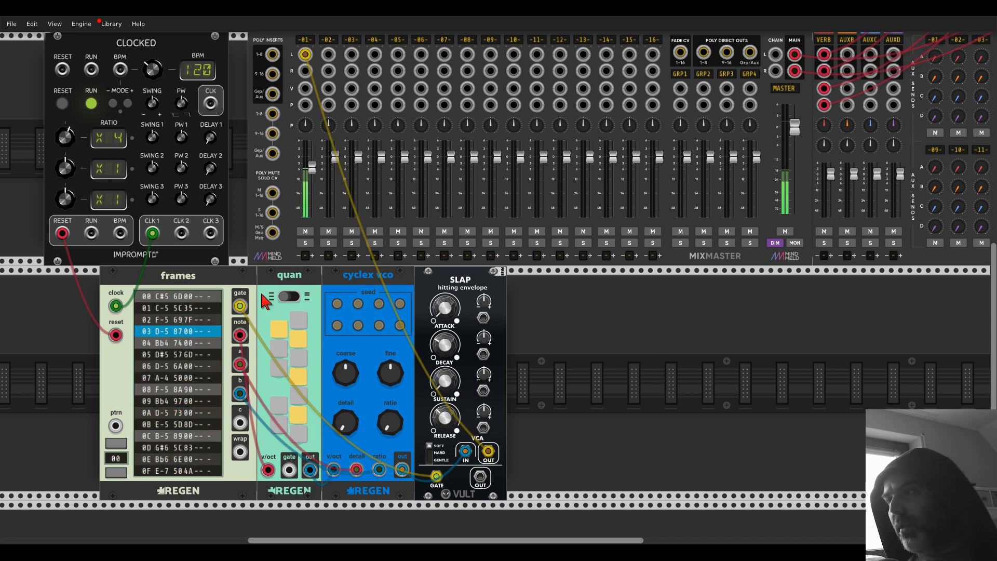
right_click(361, 327)
click(335, 306)
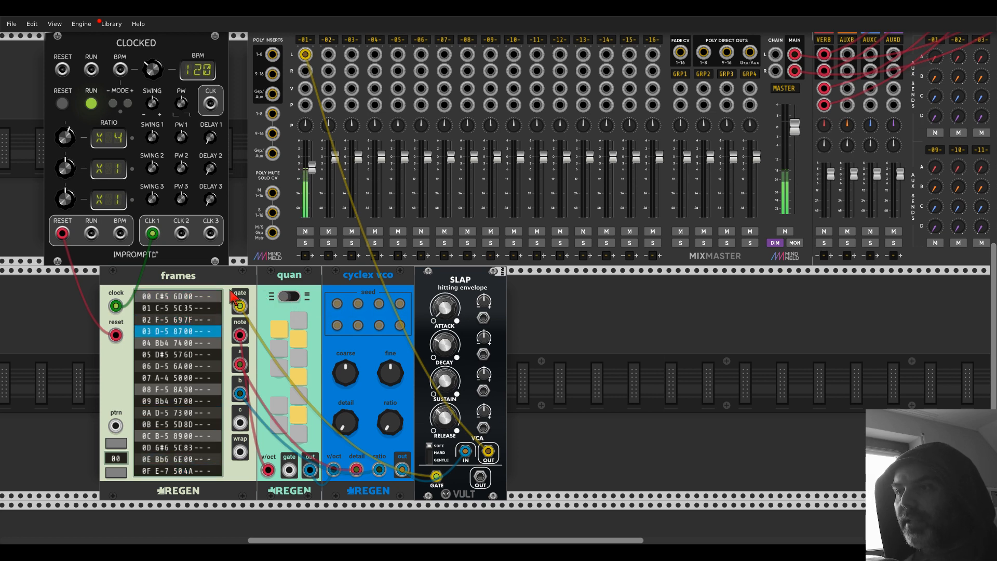
Copy frames' pattern 00 and paste it into pattern 01
right_click(109, 370)
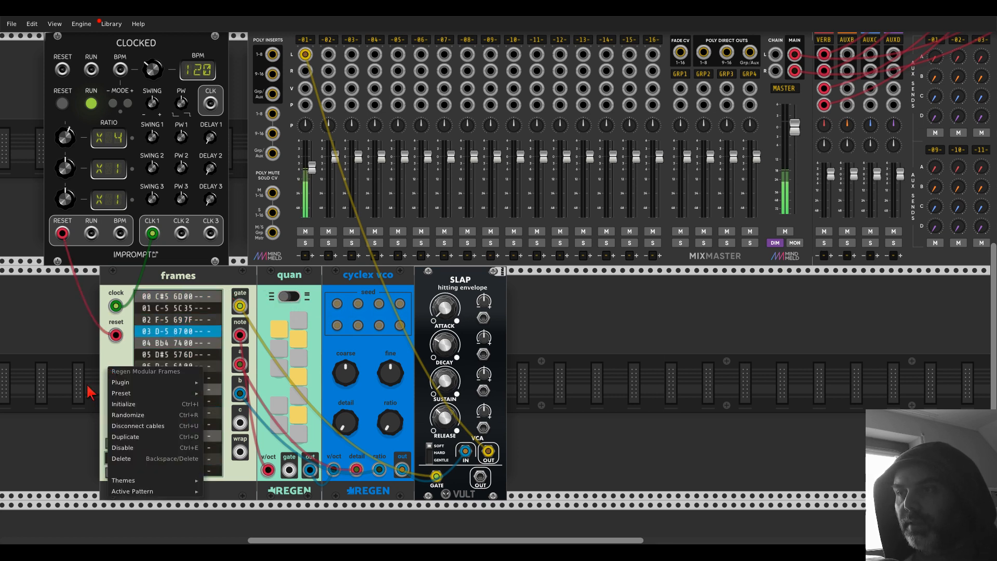
mouse_move(119, 492)
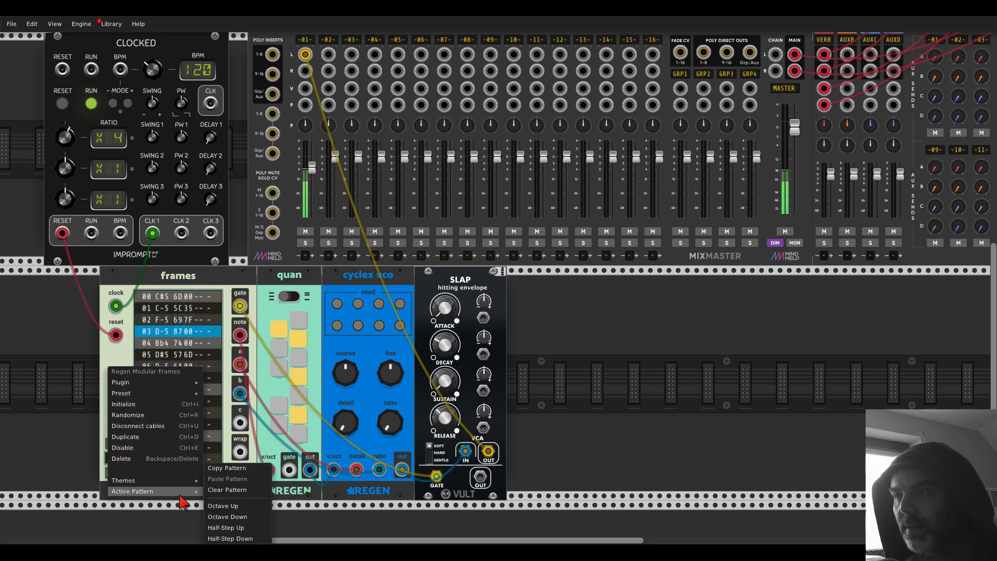
click(220, 470)
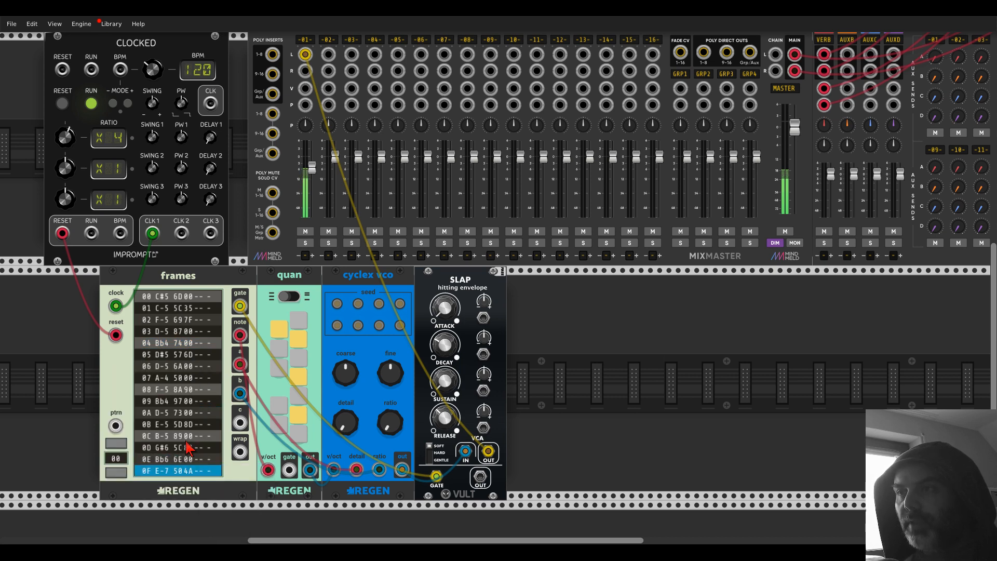
click(111, 445)
right_click(119, 395)
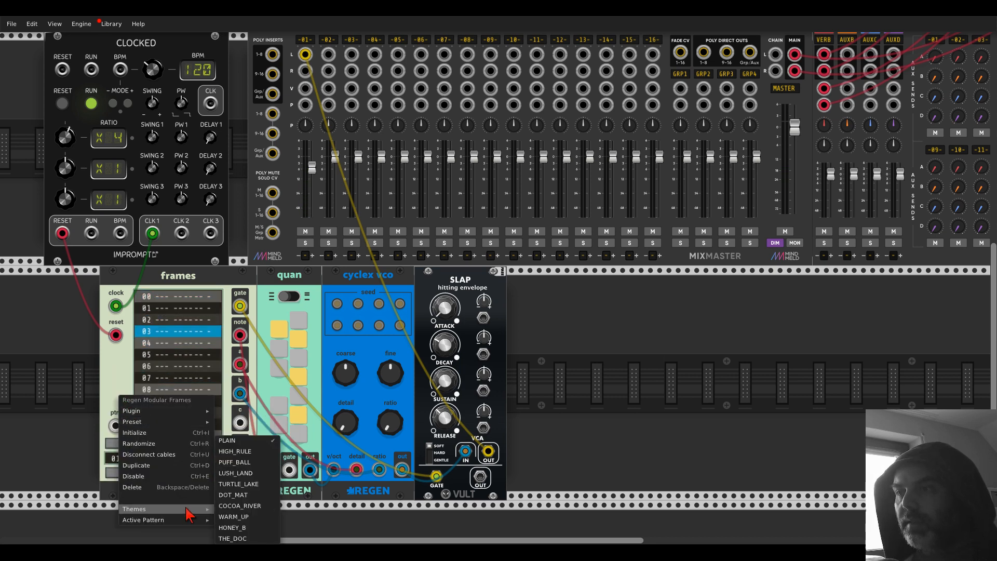
mouse_move(187, 522)
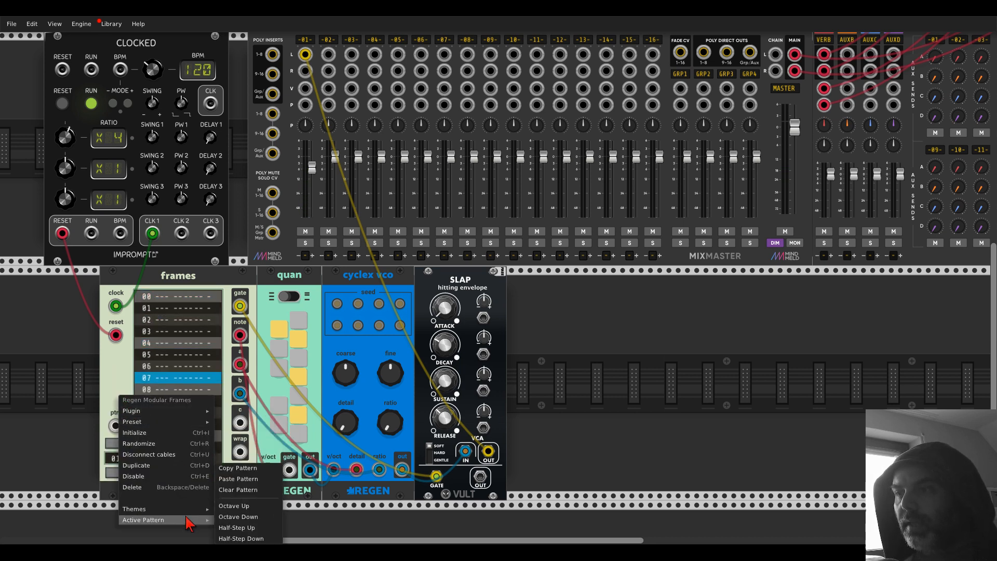
click(237, 479)
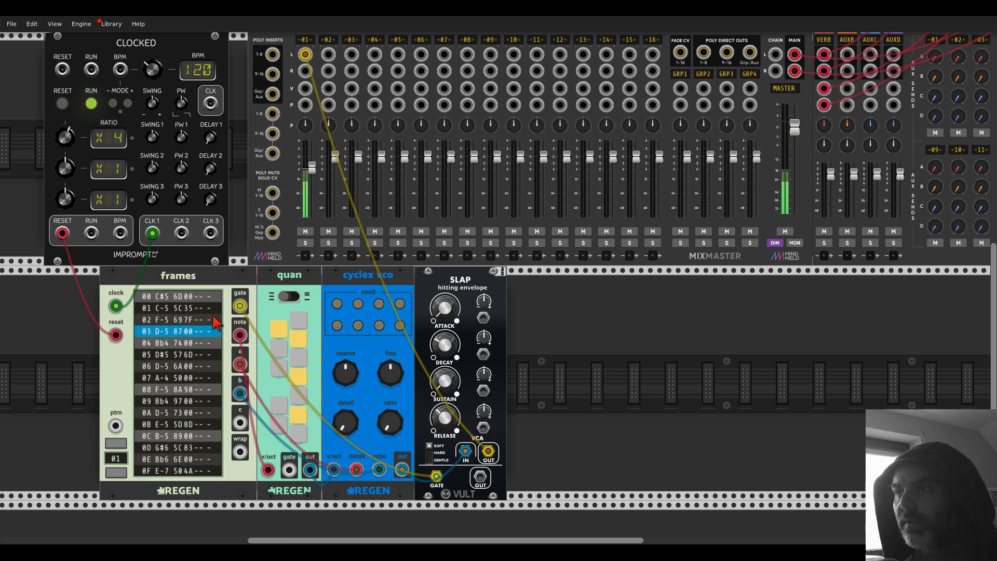
Turn on the L flag for rows 04, 05, 0A and 0C of frames' pattern 01
click(215, 342)
click(216, 354)
click(216, 412)
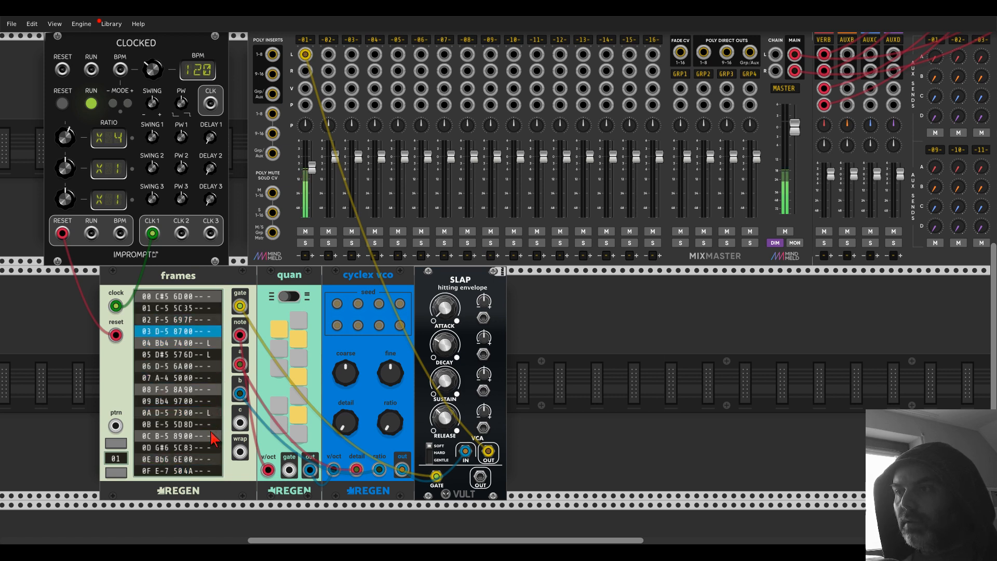
click(214, 435)
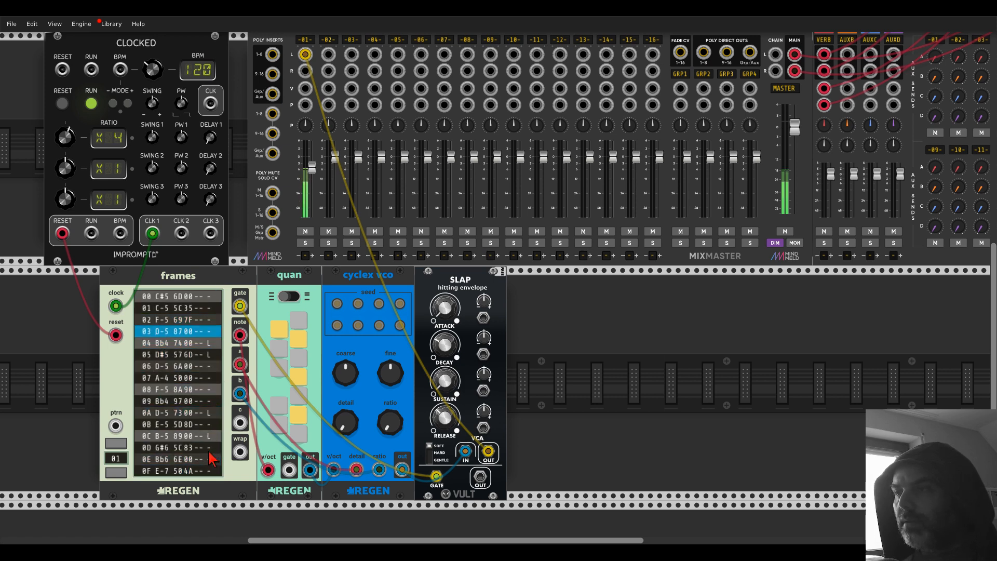
Copy frames' pattern 01 with its L flags and paste it over pattern 00
right_click(119, 385)
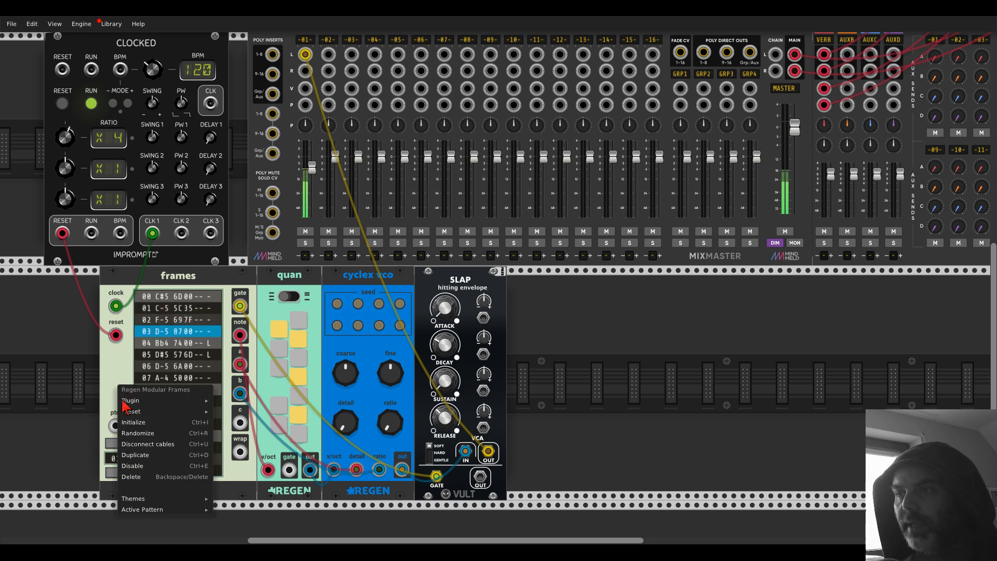
mouse_move(170, 514)
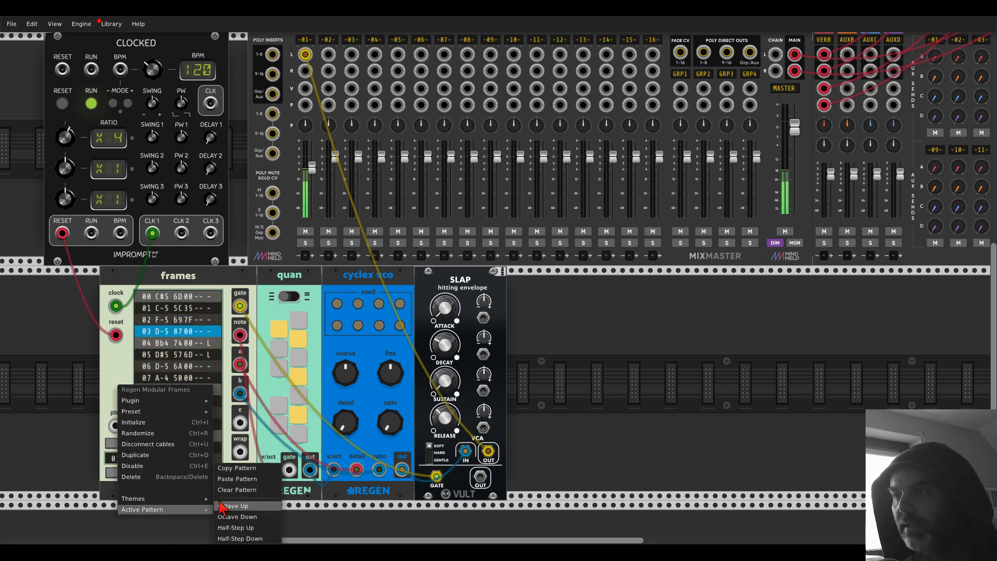
click(225, 470)
right_click(119, 385)
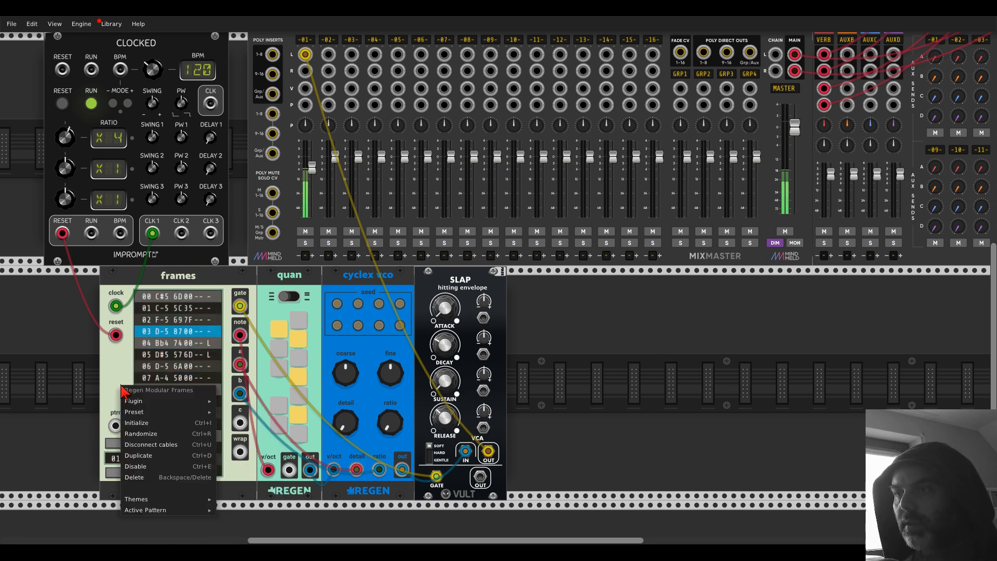
click(114, 390)
click(117, 472)
right_click(128, 384)
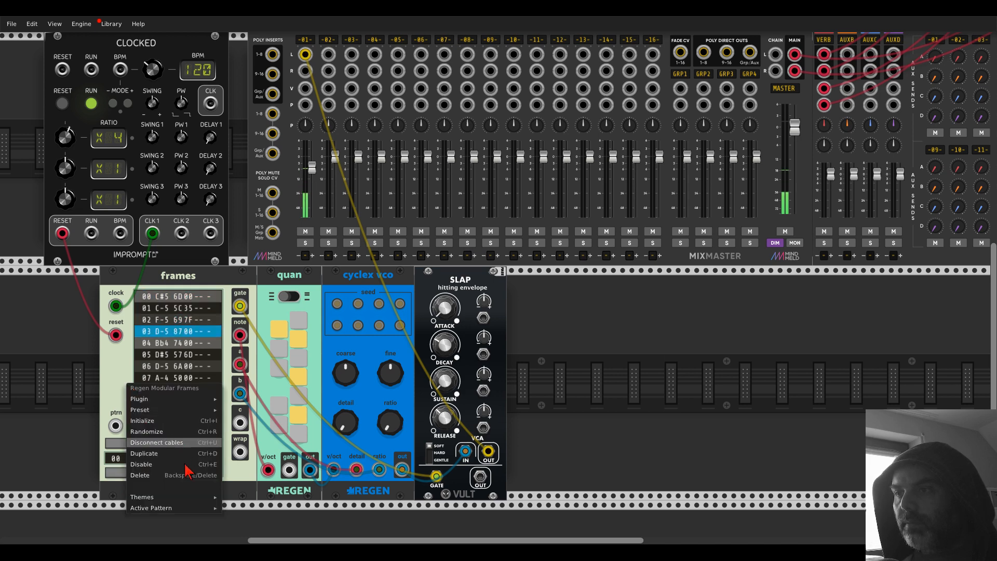
mouse_move(187, 512)
click(240, 481)
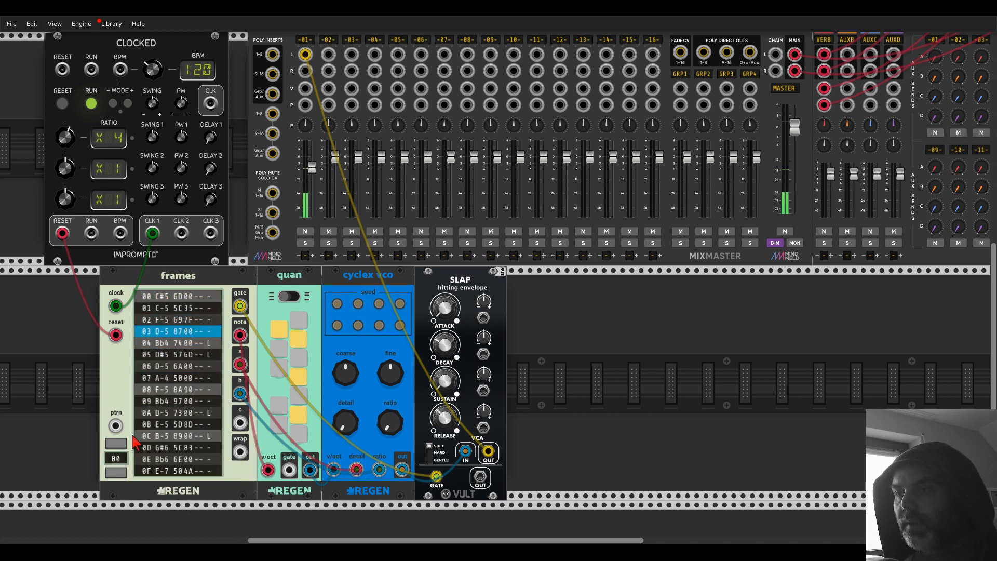
In frames' pattern 01, change the note in row 0F to E-6 and the note in row 00 to G-4
click(117, 443)
drag(177, 454, 176, 457)
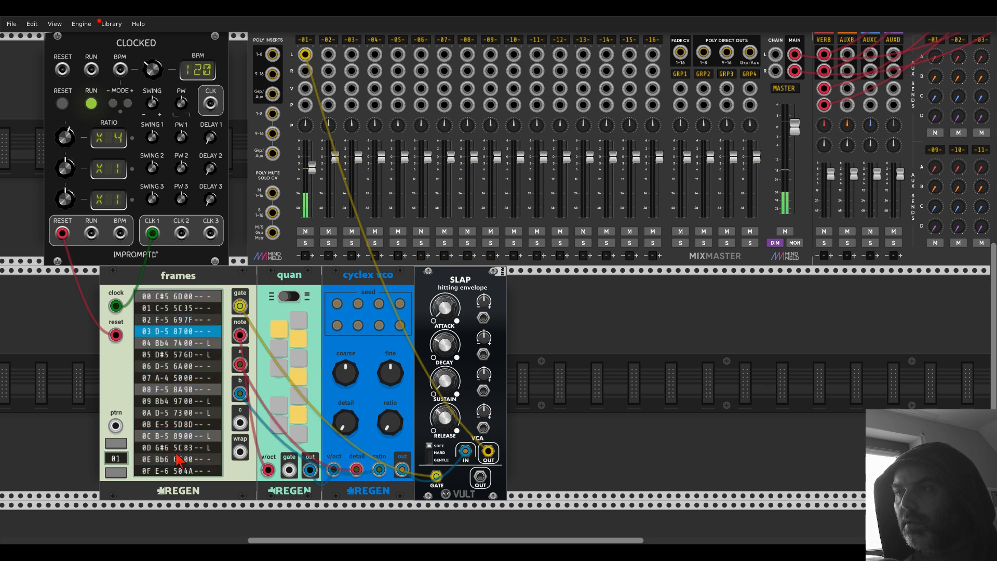
drag(165, 300, 166, 302)
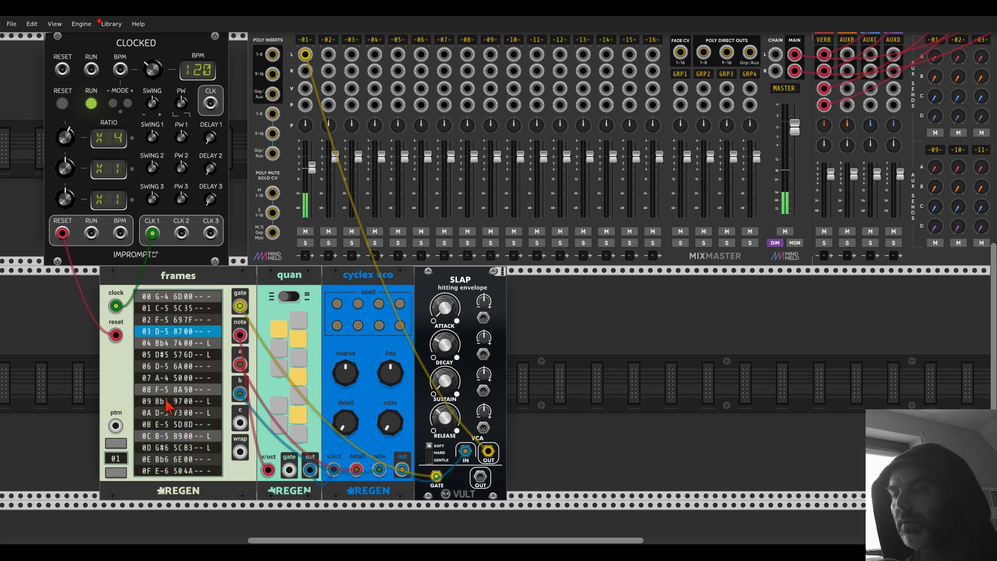
Copy frames' pattern 01 and paste it into pattern 02
right_click(117, 383)
mouse_move(171, 507)
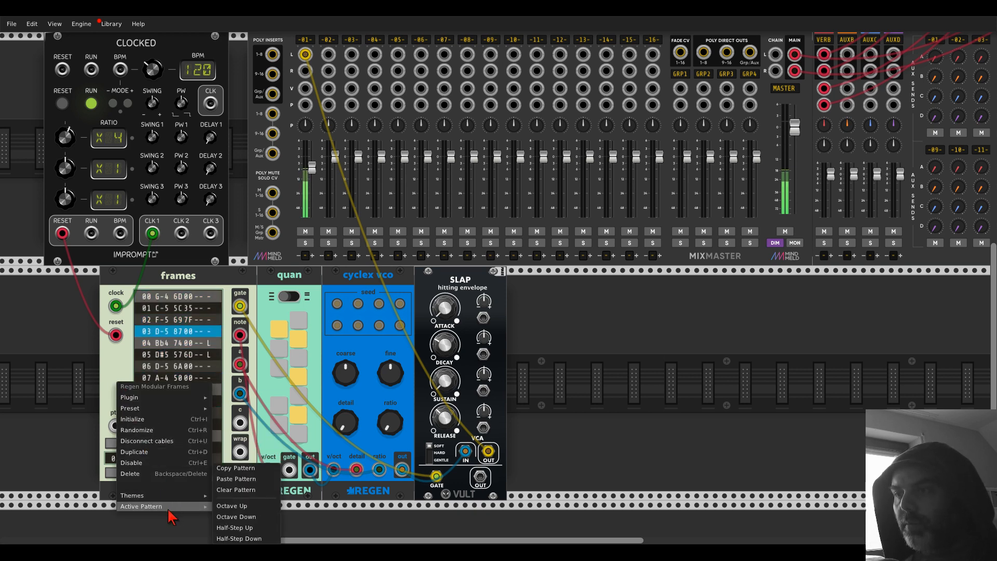
click(223, 468)
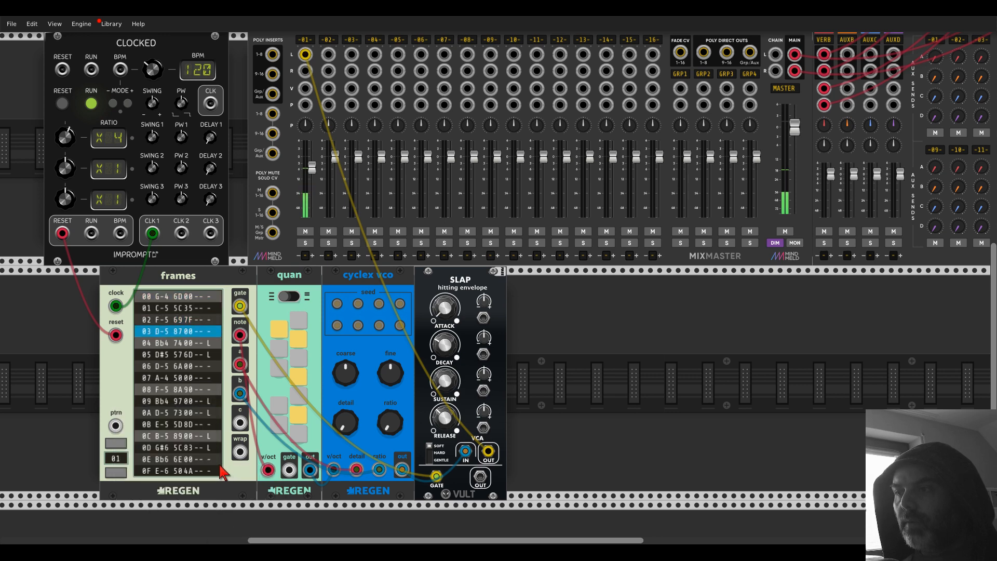
double_click(121, 445)
right_click(126, 374)
mouse_move(198, 498)
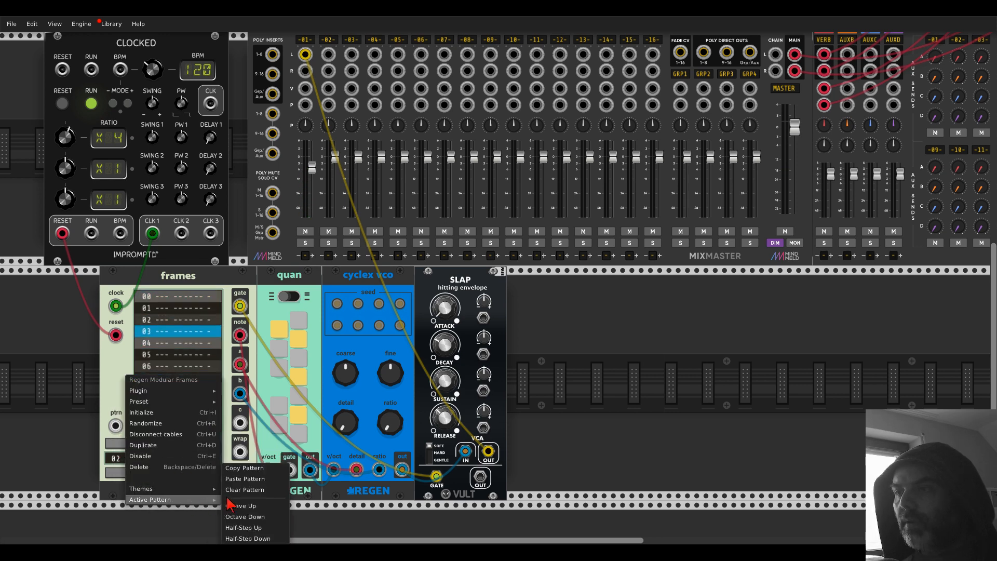
click(244, 479)
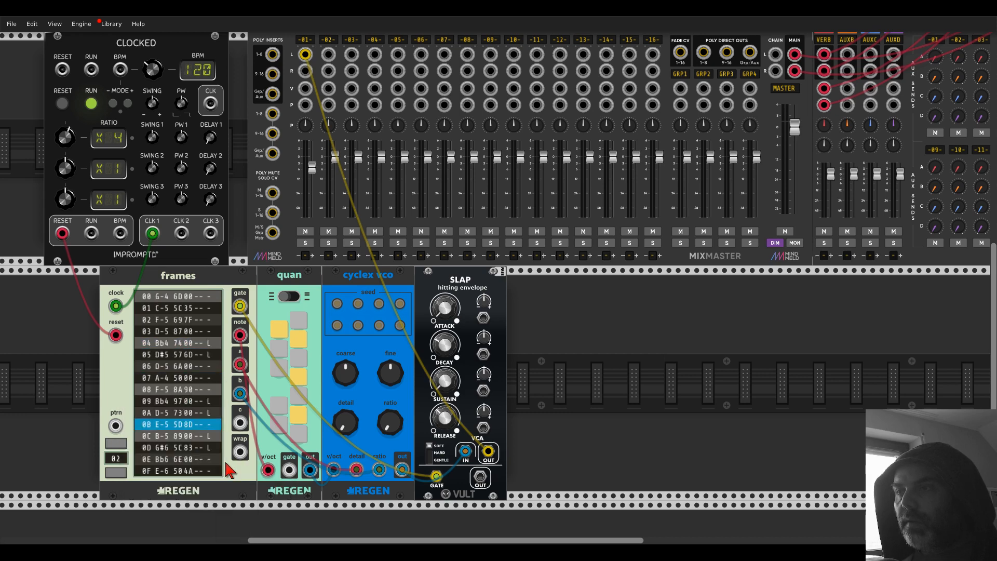
Paste the copied pattern 01 into frames' patterns 03 and 04
click(116, 443)
right_click(123, 396)
mouse_move(193, 520)
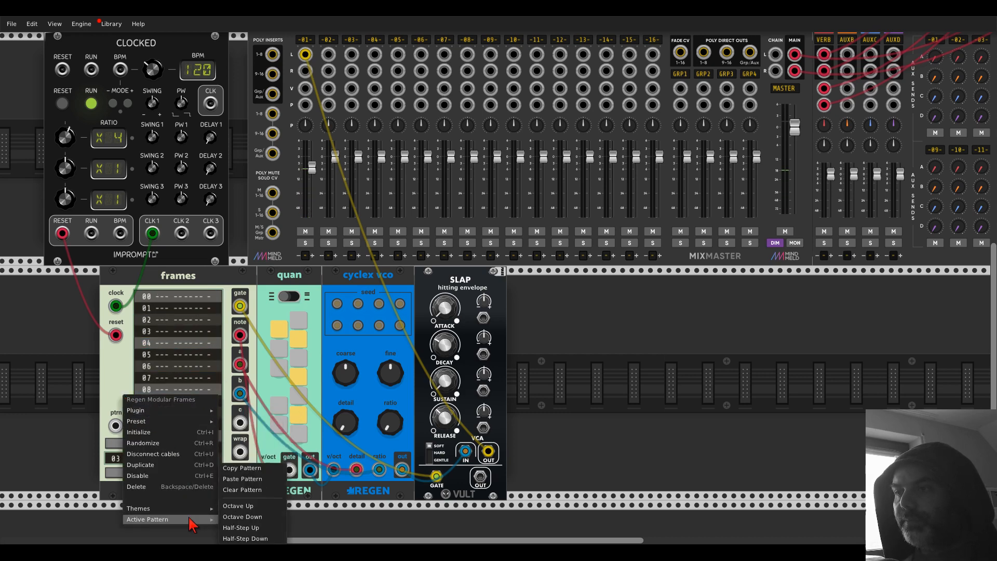
click(243, 478)
click(116, 443)
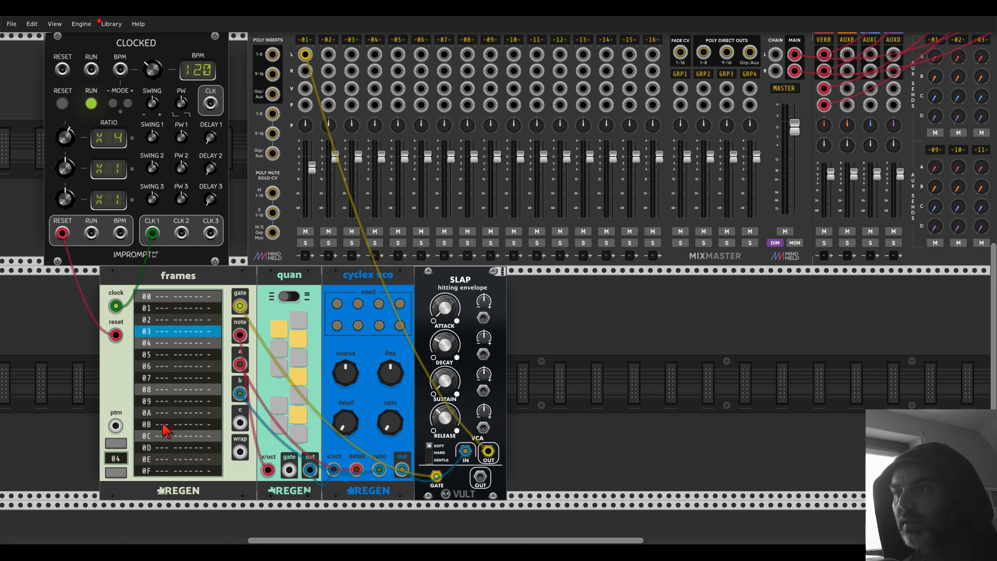
right_click(114, 384)
mouse_move(181, 511)
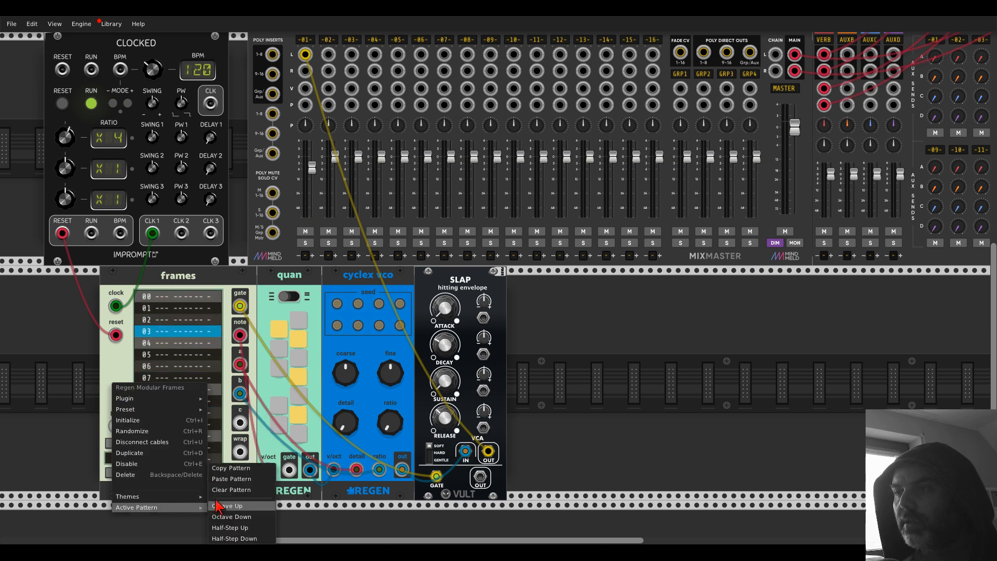
click(220, 479)
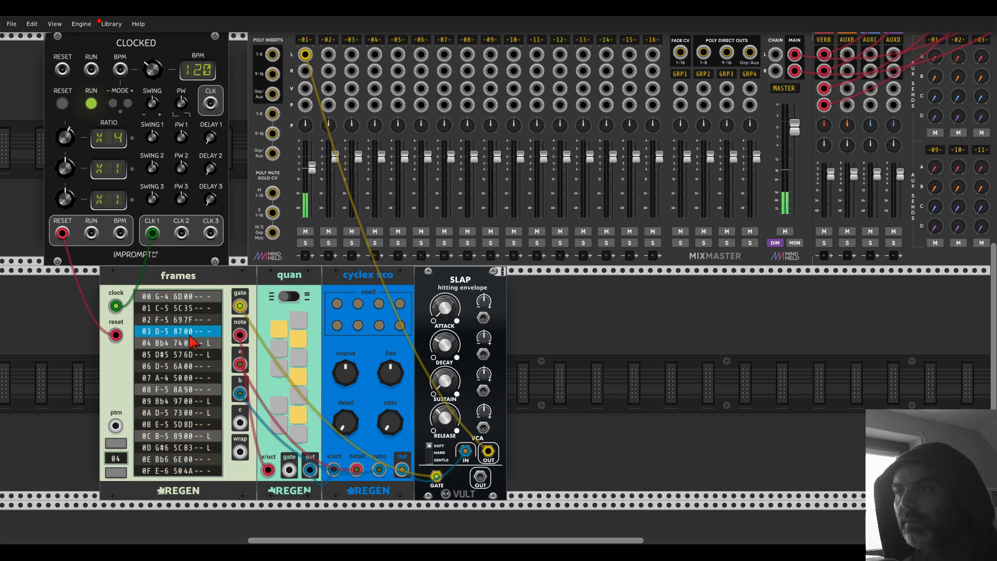
In frames' pattern 04, change the notes to D#6 in row 03, A-5 in row 06, E-5 in row 08 and B-4 in row 09
drag(168, 392, 168, 400)
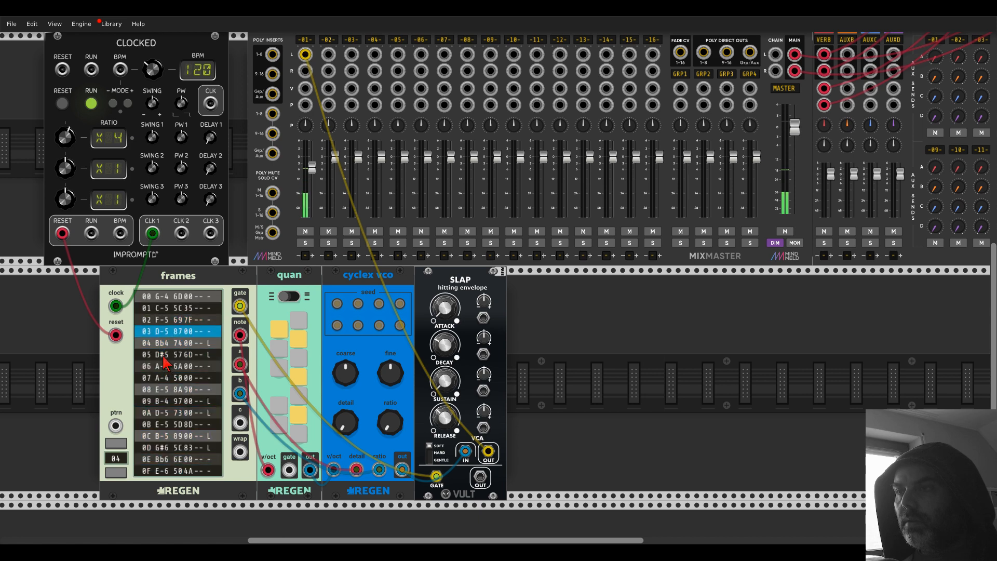
drag(164, 325, 164, 333)
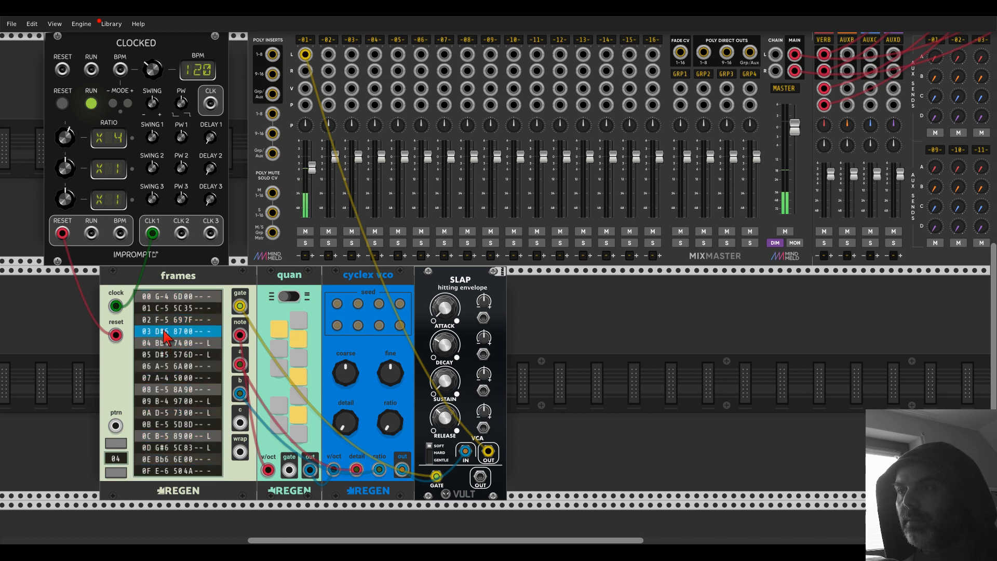
Copy frames' pattern 04 and paste it into patterns 05 and 06
right_click(124, 375)
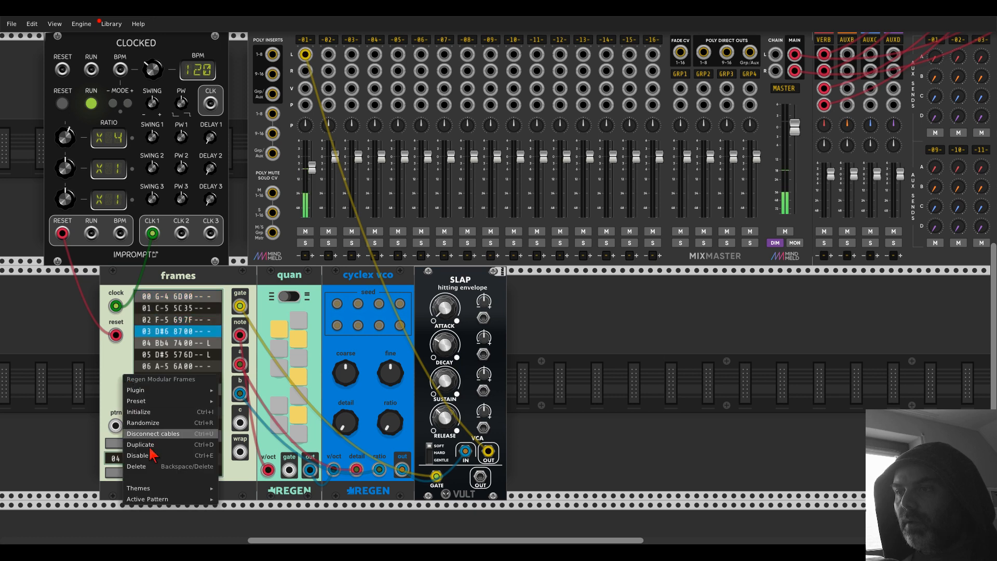
mouse_move(169, 499)
click(235, 470)
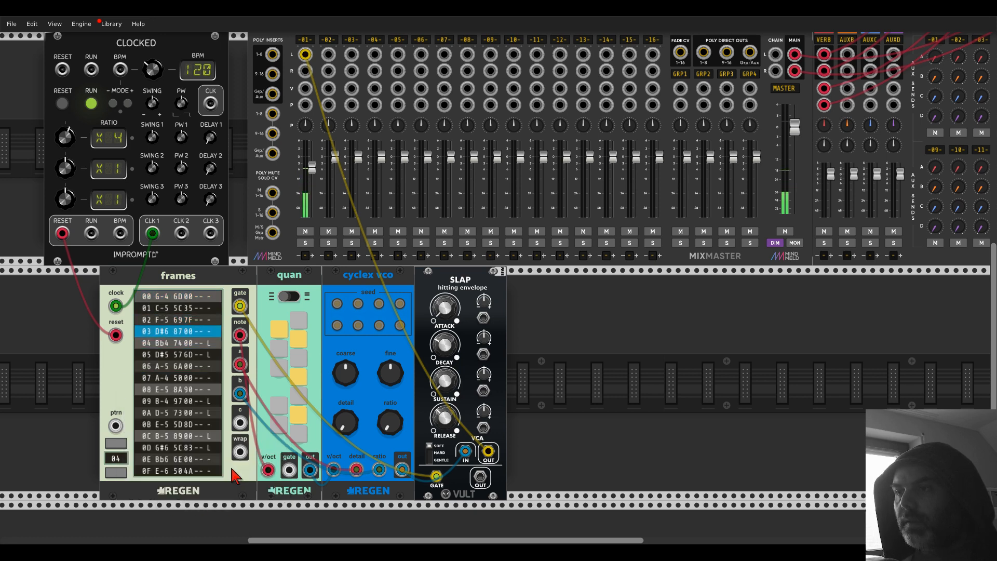
click(120, 443)
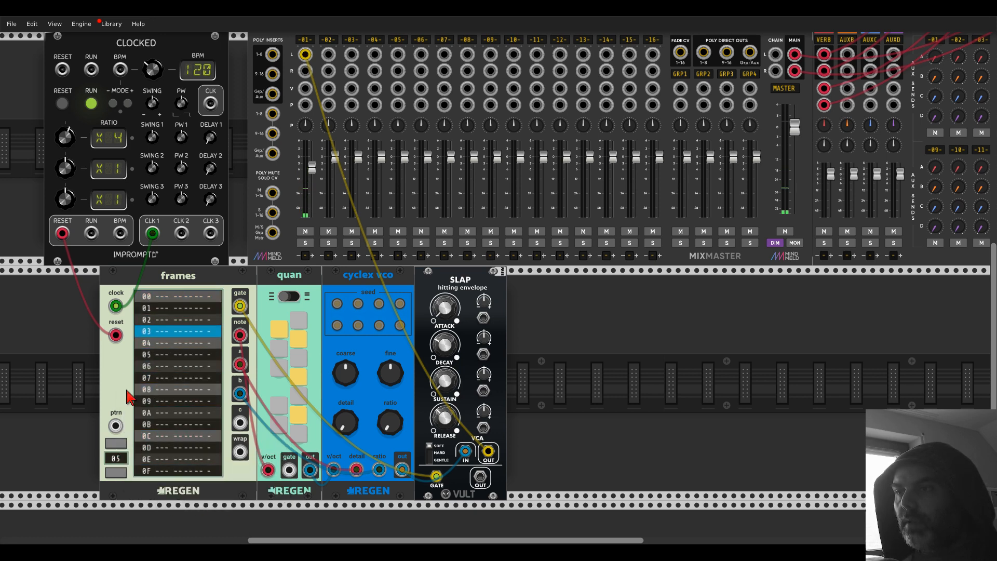
right_click(128, 391)
mouse_move(196, 522)
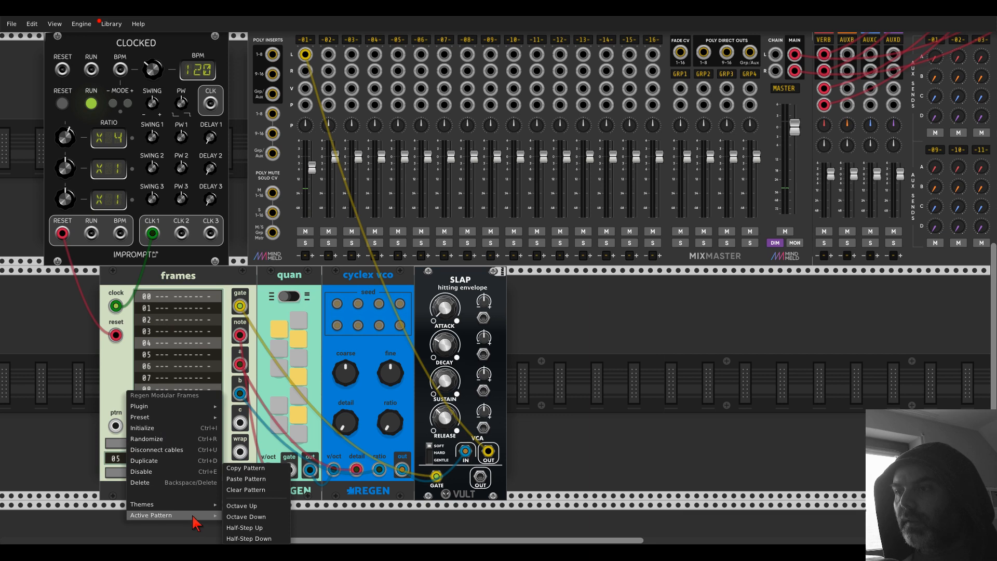
click(237, 479)
click(108, 443)
right_click(125, 395)
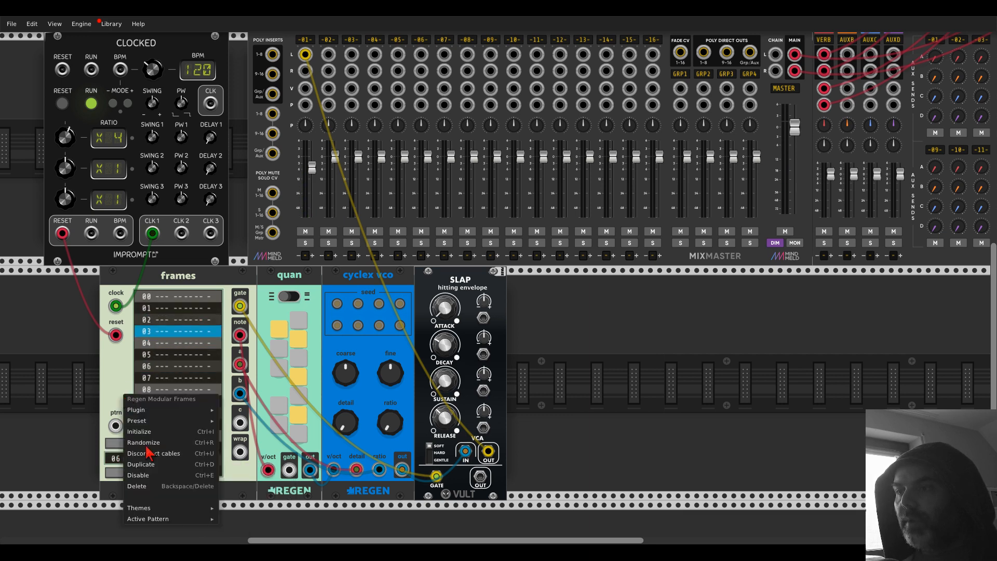
mouse_move(195, 522)
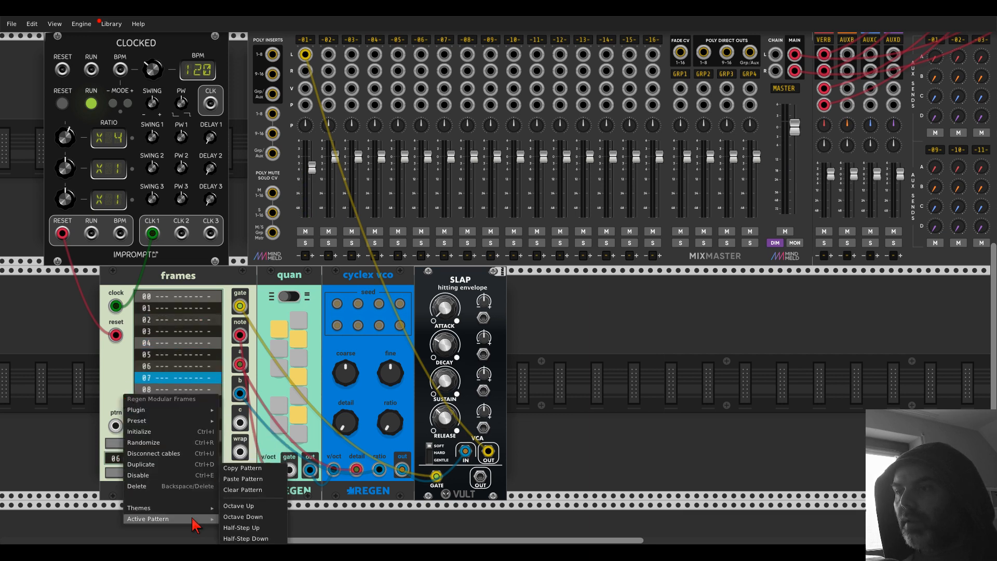
click(232, 480)
Step frames back from pattern 06 to pattern 01
click(116, 472)
click(117, 472)
click(116, 472)
click(117, 472)
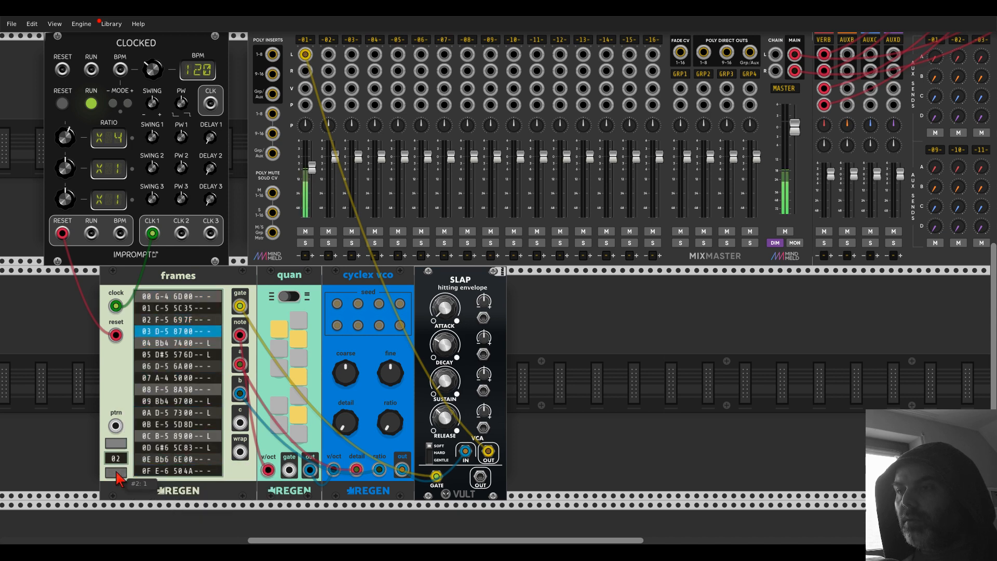
click(116, 473)
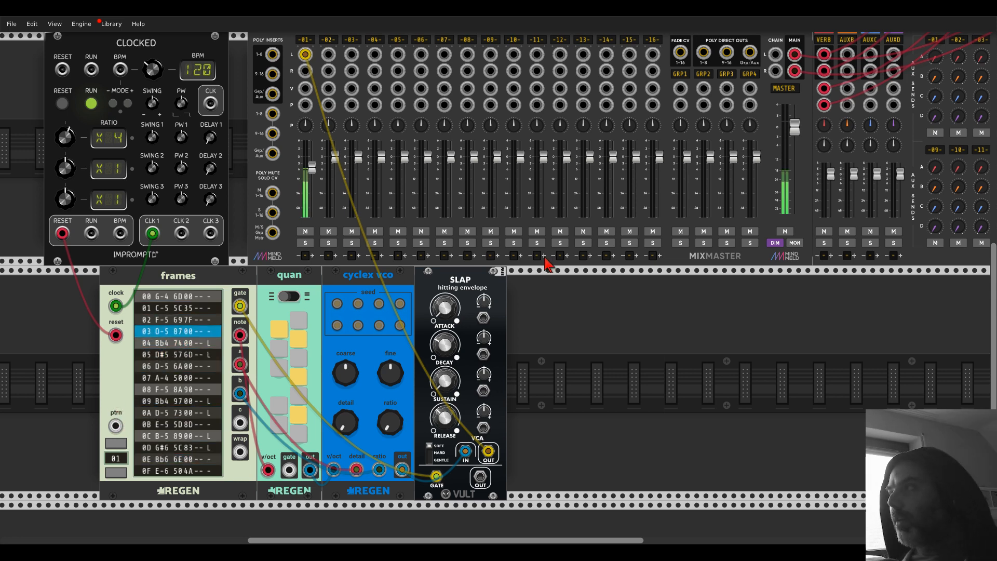
Raise channel 01's VERB send to about -20.8 dB and slightly lower the channel's MixMaster fader
scroll(646, 312, up, 3)
scroll(646, 312, right, 3)
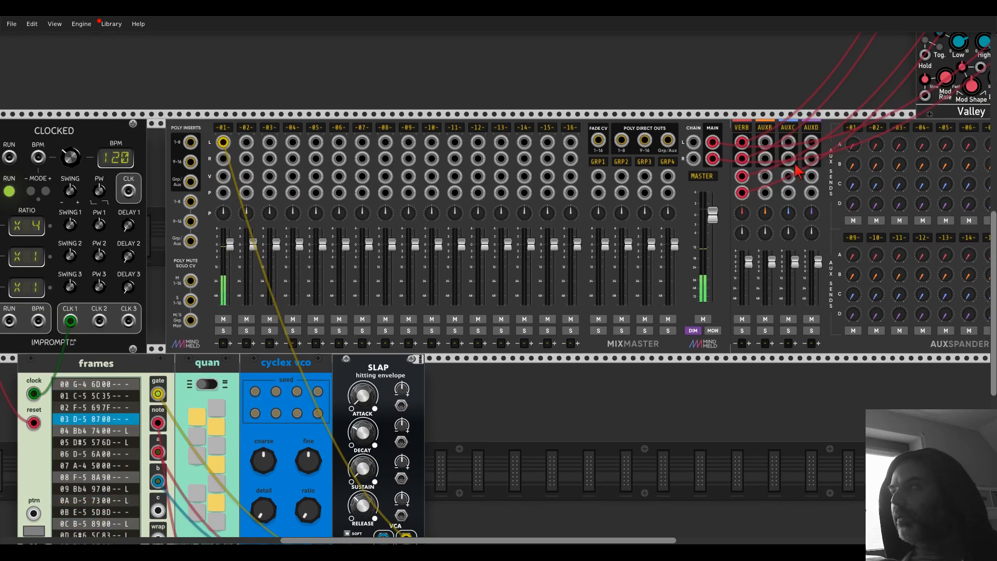
drag(856, 144, 856, 88)
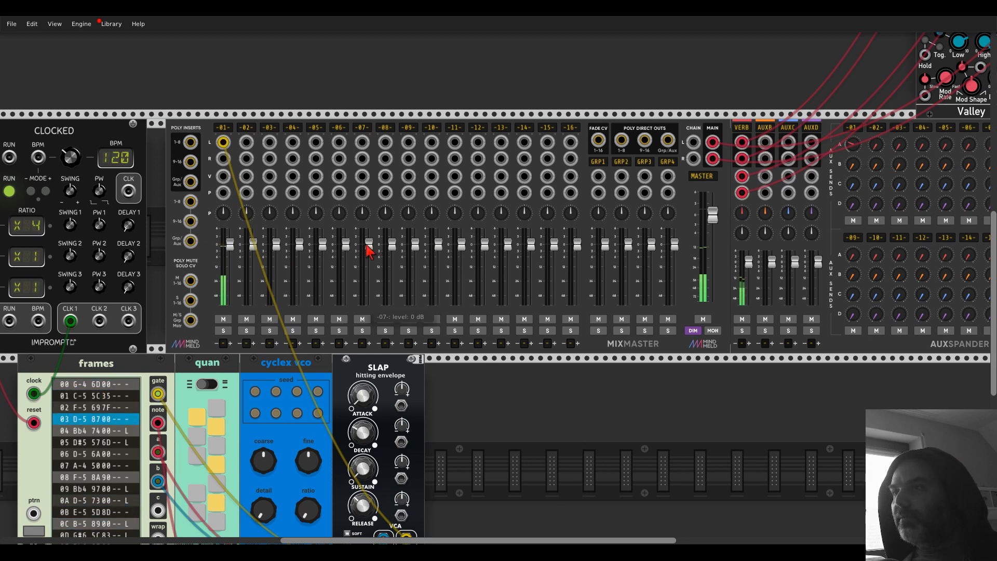
drag(229, 244, 229, 252)
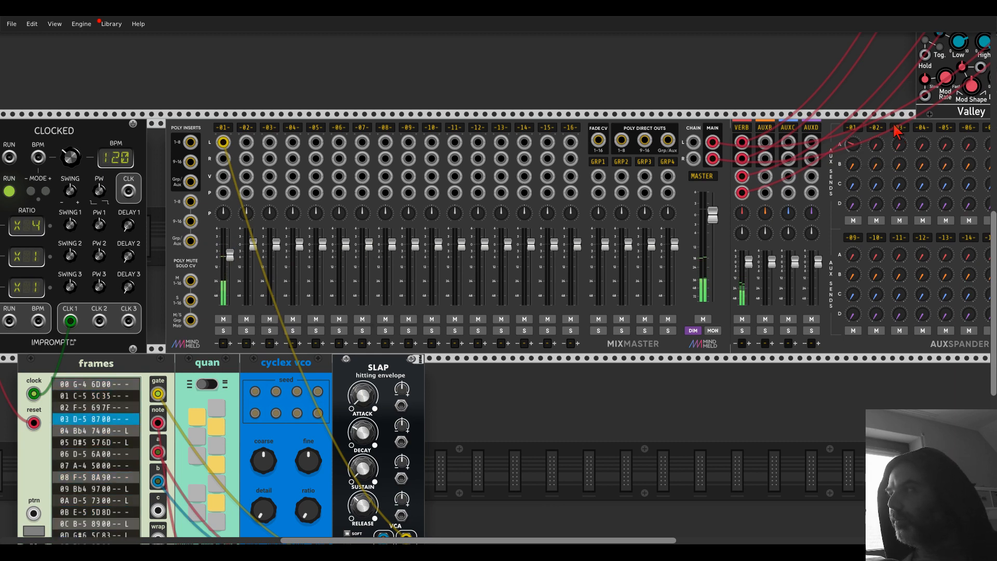
mouse_move(854, 145)
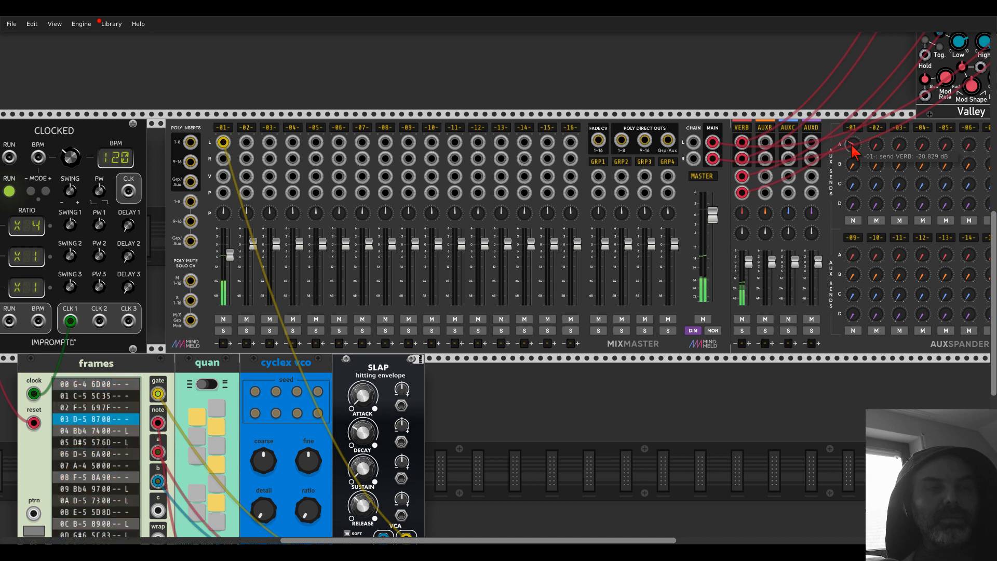
Cycle through frames' patterns and return to pattern 00
drag(503, 406, 611, 347)
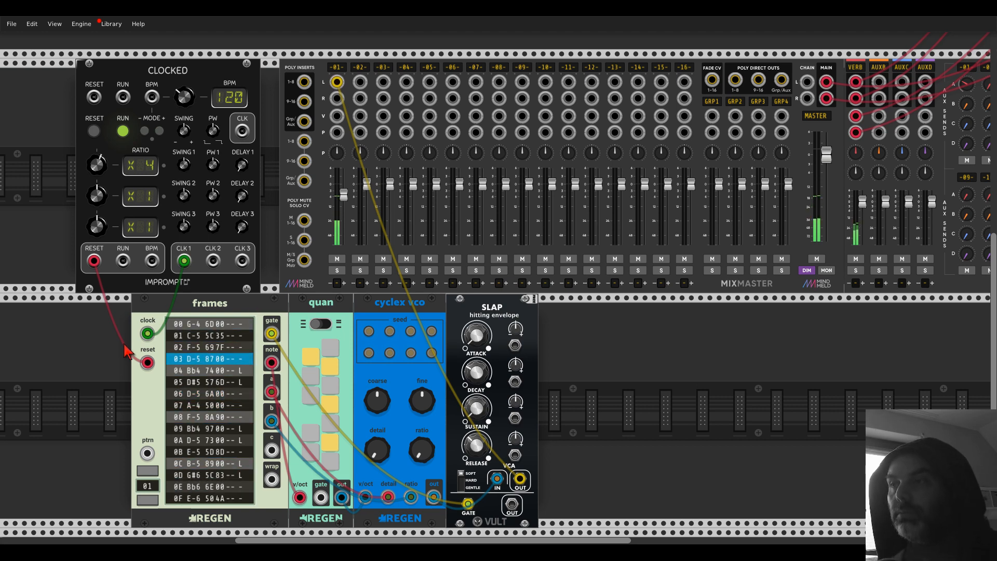
drag(94, 345, 175, 300)
drag(554, 263, 494, 257)
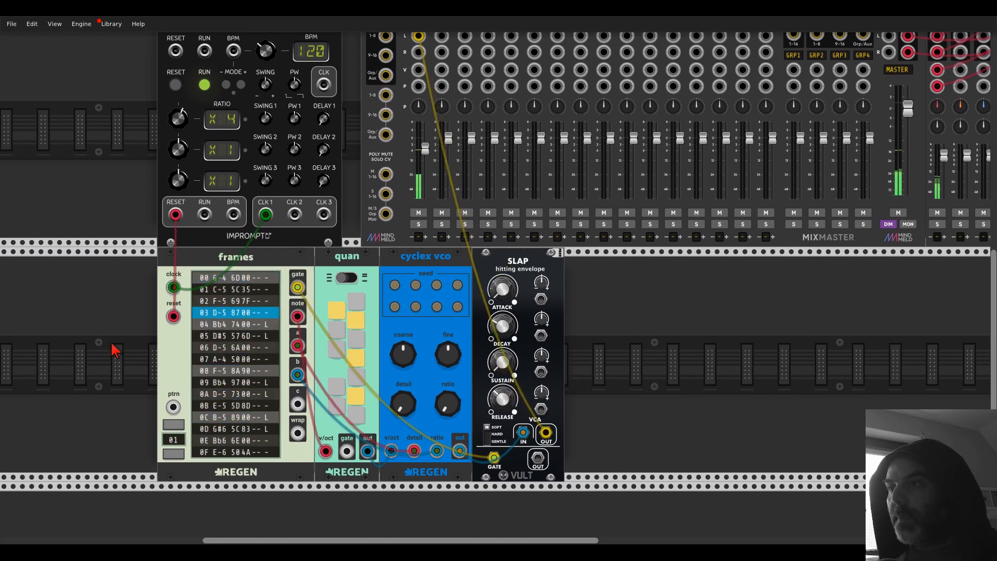
drag(119, 362, 153, 328)
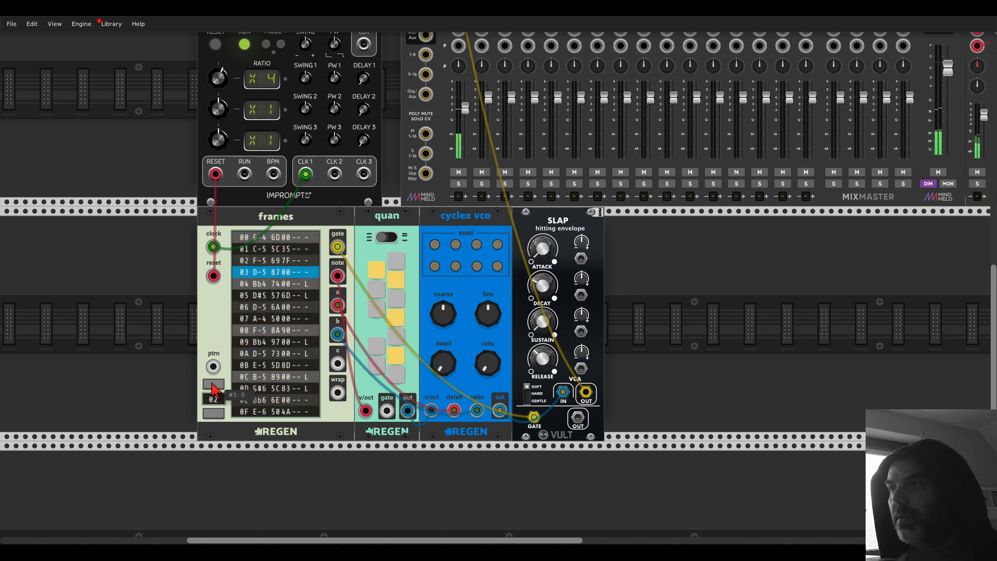
click(213, 384)
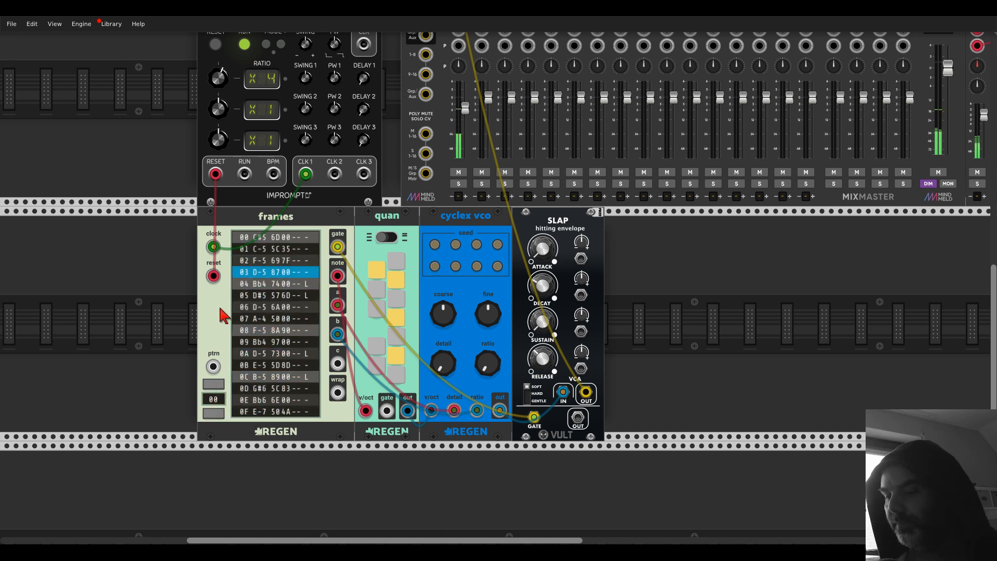
key(ctrl+d)
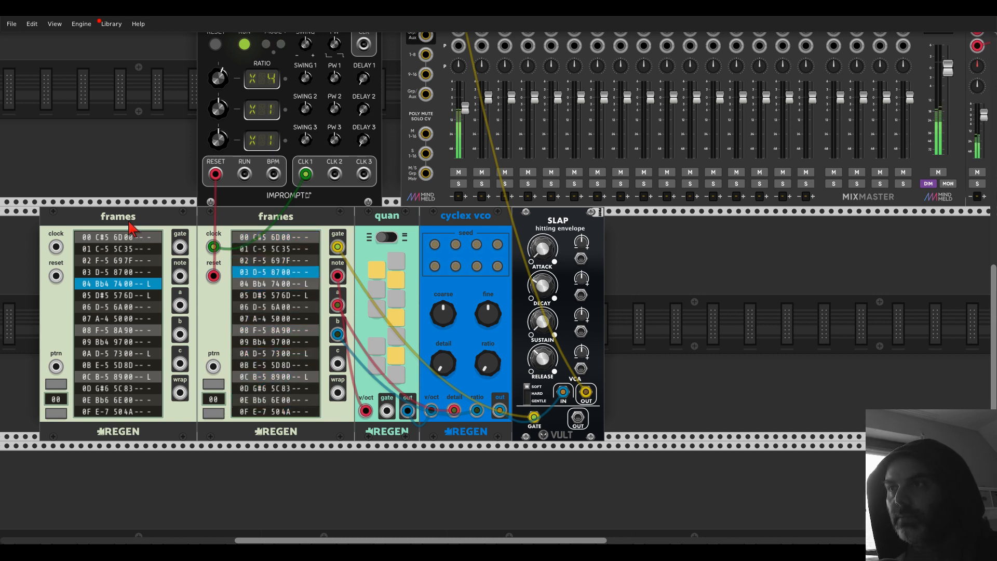
right_click(70, 231)
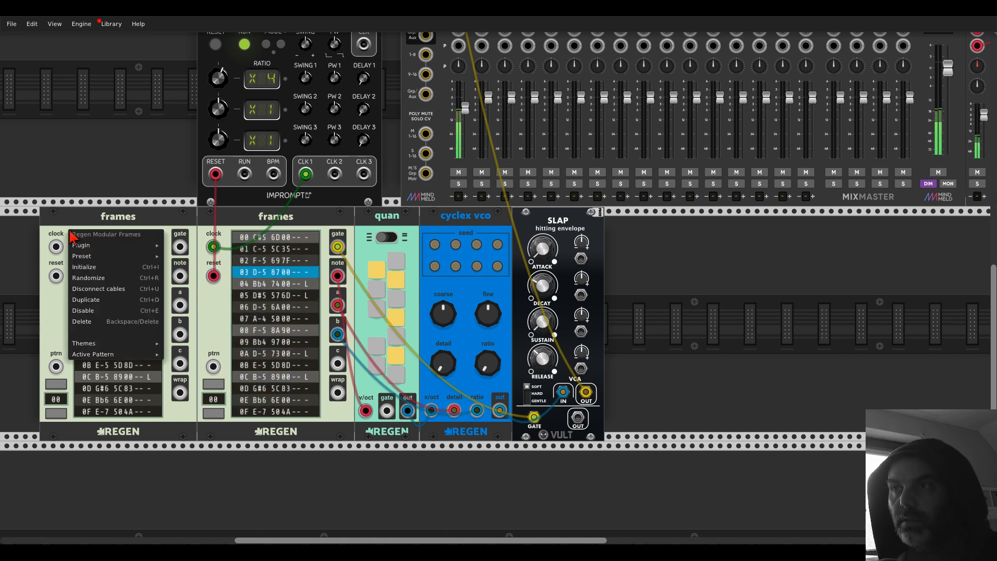
click(98, 267)
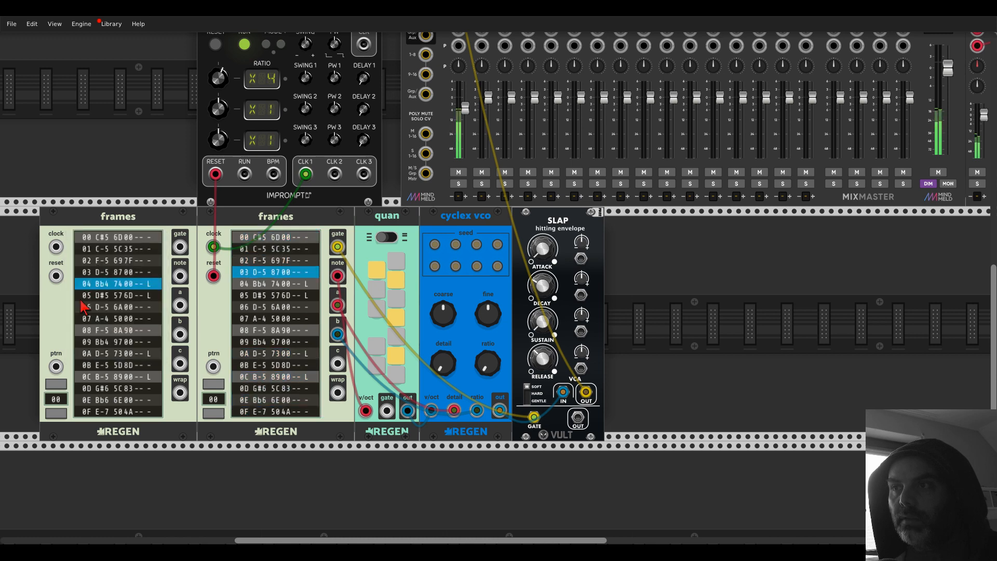
right_click(64, 304)
click(82, 198)
right_click(82, 209)
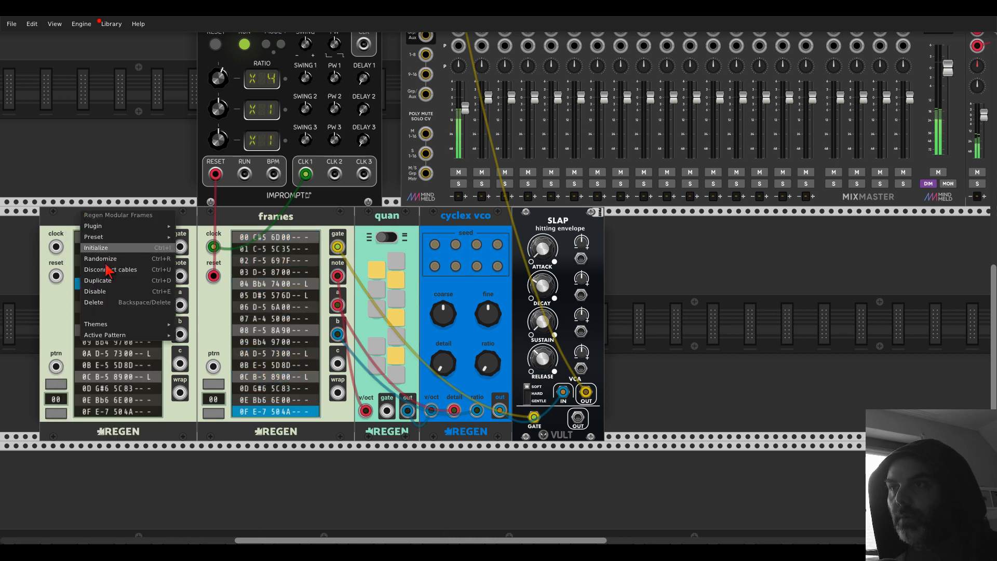
click(106, 301)
Search the module library for "fram" and place an empty Regen Frames module directly beside the existing frames
right_click(105, 300)
text(fram)
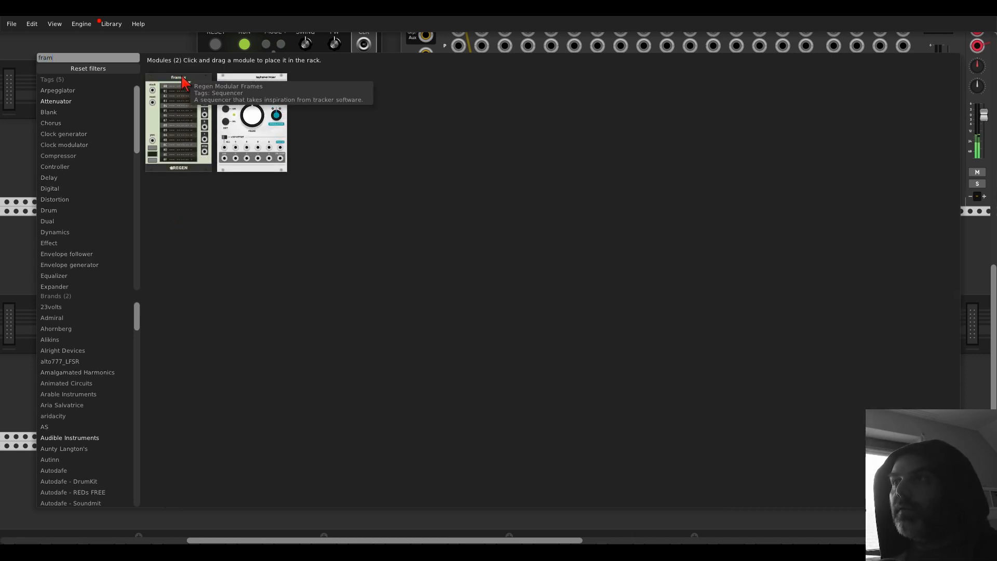
click(167, 93)
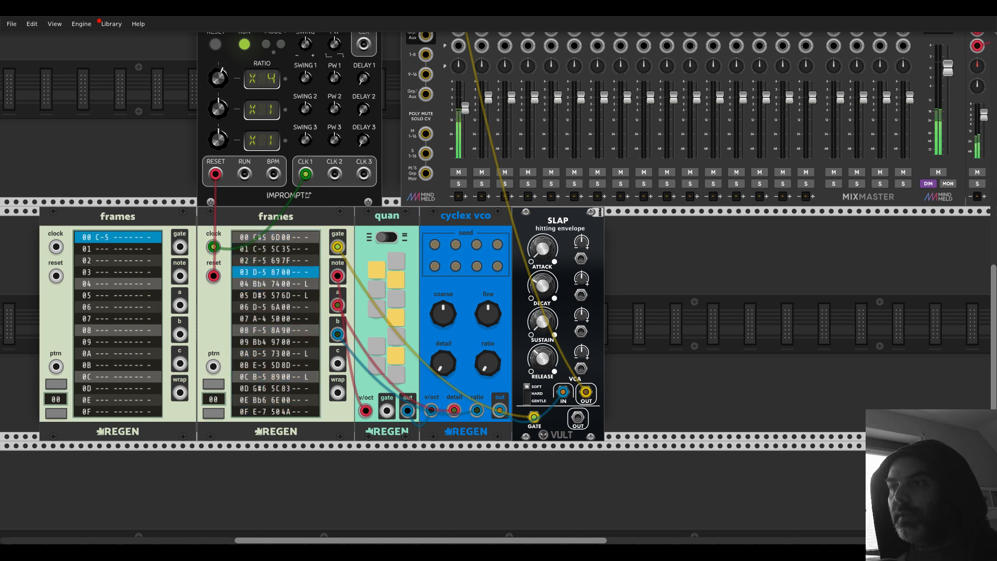
Fill the left frames' rows 01–0F with C#5, D-5, D#5, E-5, D#5, D-5, C#5, C-5, C-5, C#5, E-5, D#5, D-5, C#5, D#5
click(101, 250)
click(101, 261)
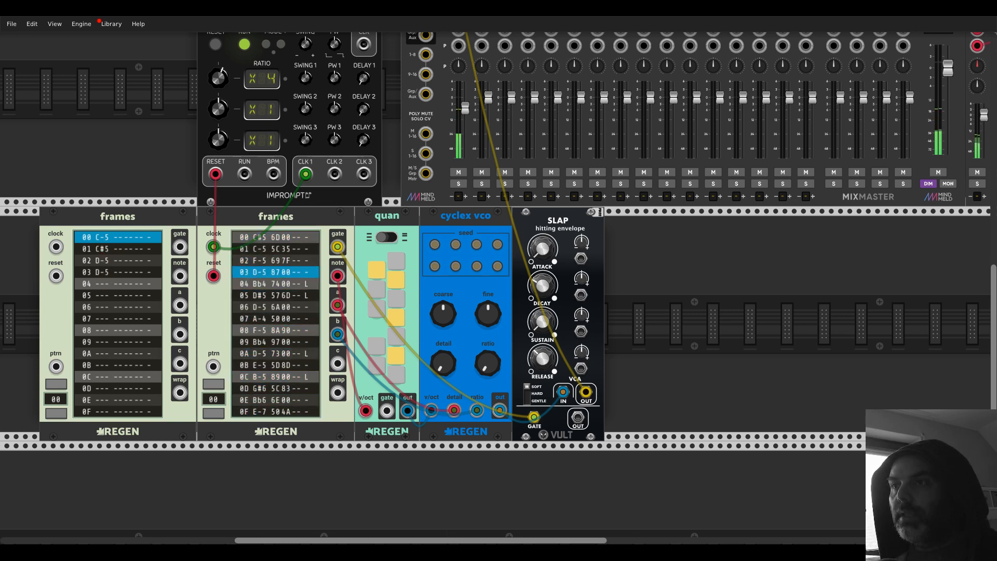
click(101, 272)
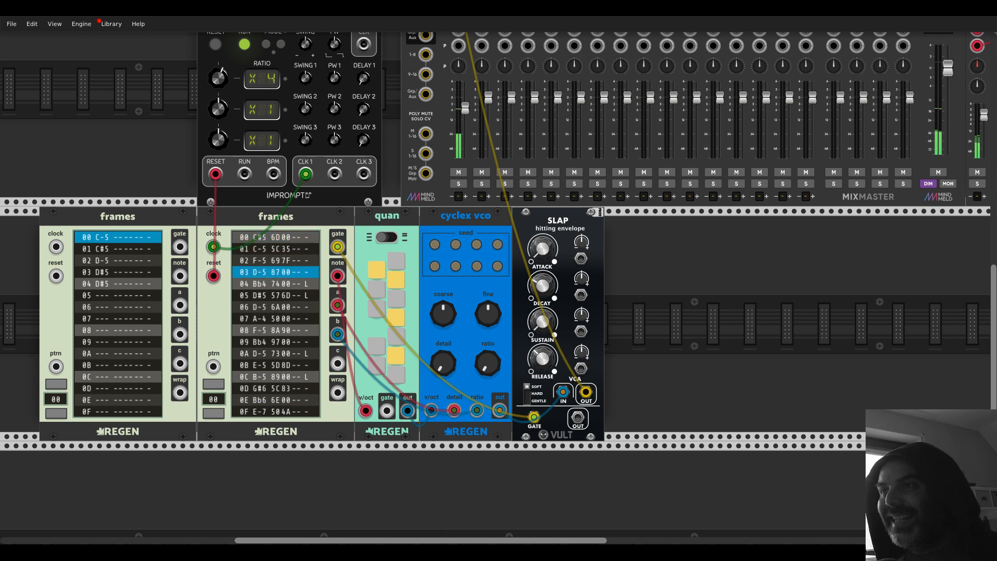
drag(103, 285, 103, 366)
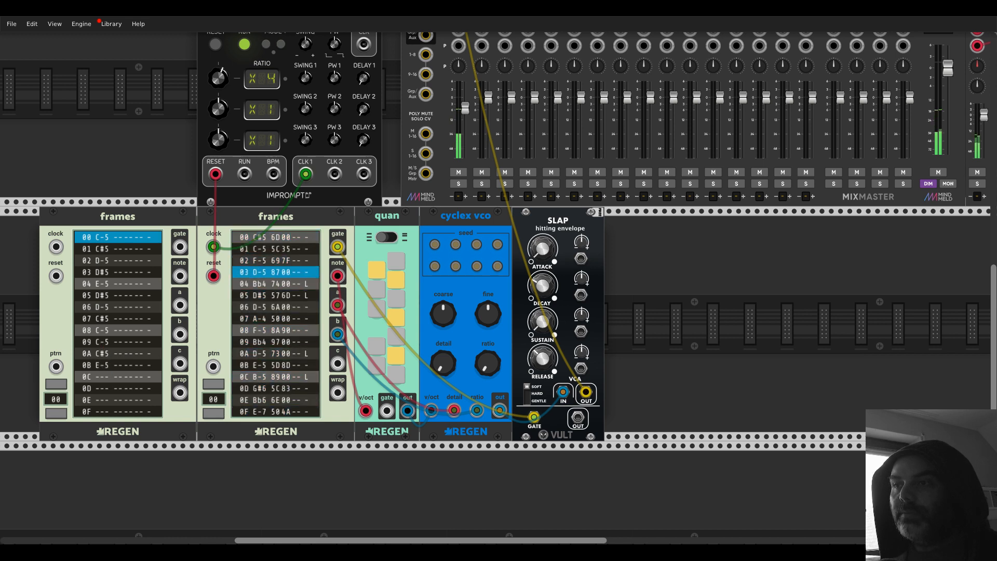
drag(102, 389, 100, 410)
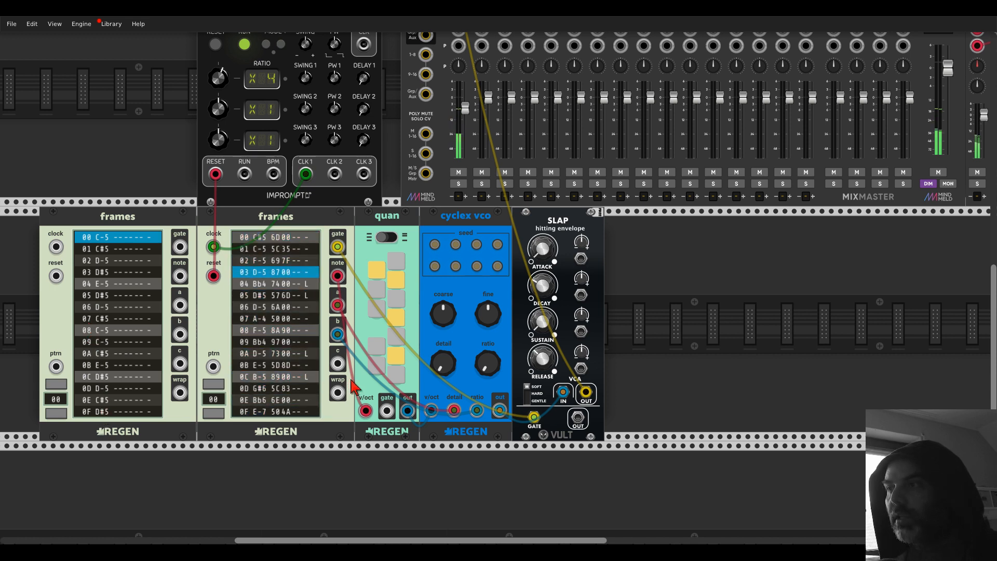
Patch the right frames' wrap output to the left frames' clock and the left note output to the right ptrn input, and set row 00 to C-4
drag(338, 393, 55, 246)
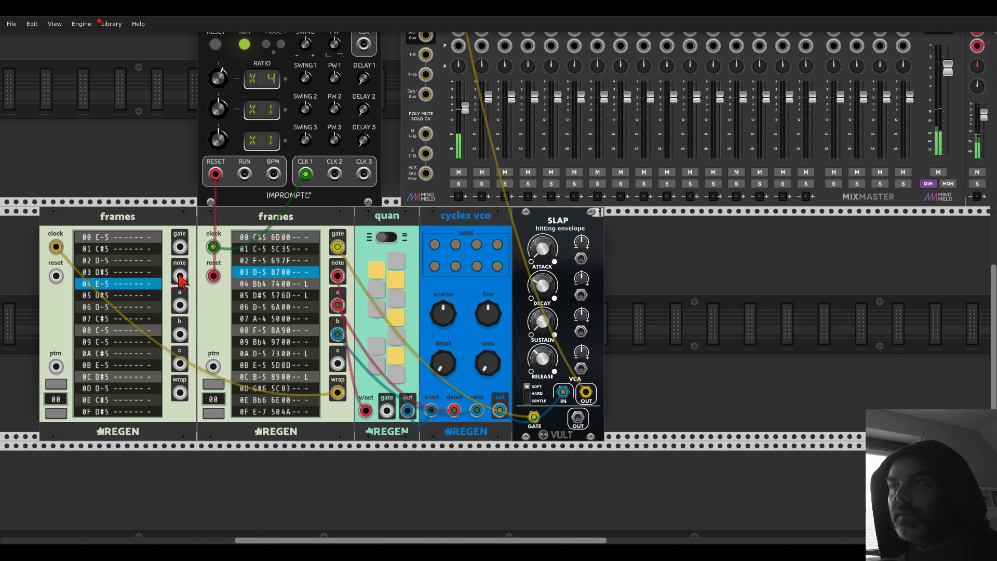
drag(179, 277, 213, 367)
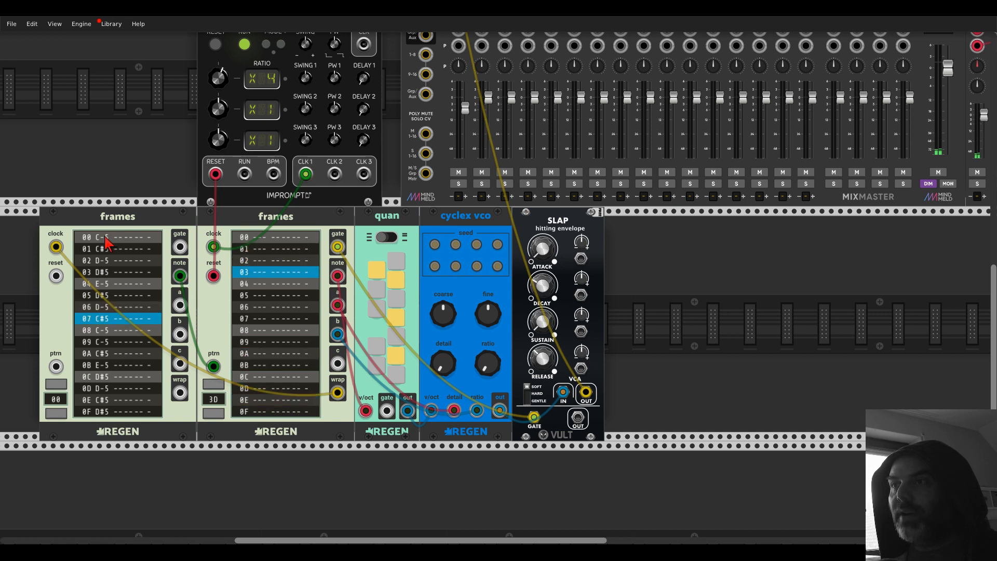
drag(120, 247, 120, 257)
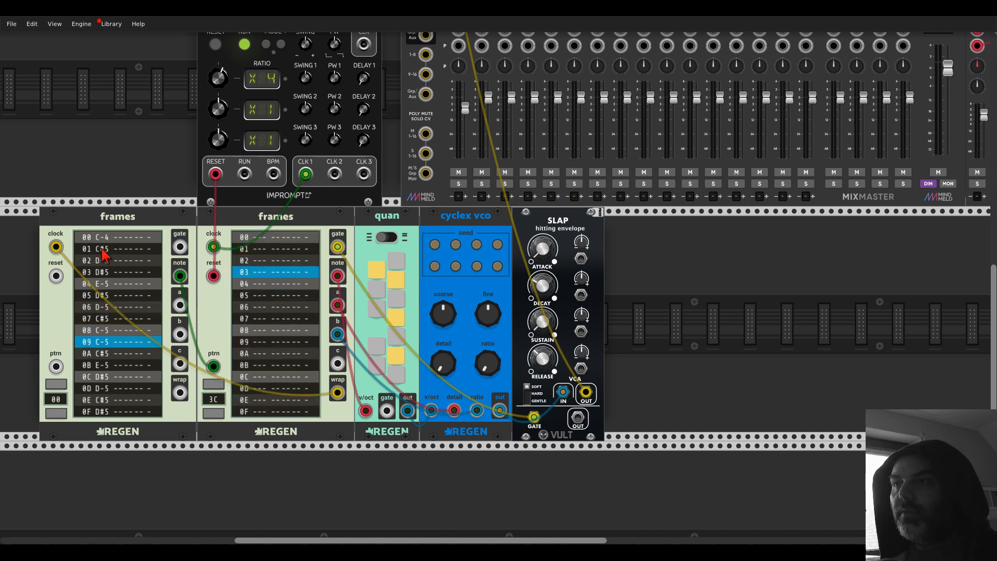
Add another frames module in the empty row below and patch its note output to the sequencing frames' ptrn input, with row 00 at C#0
scroll(234, 374, down, 5)
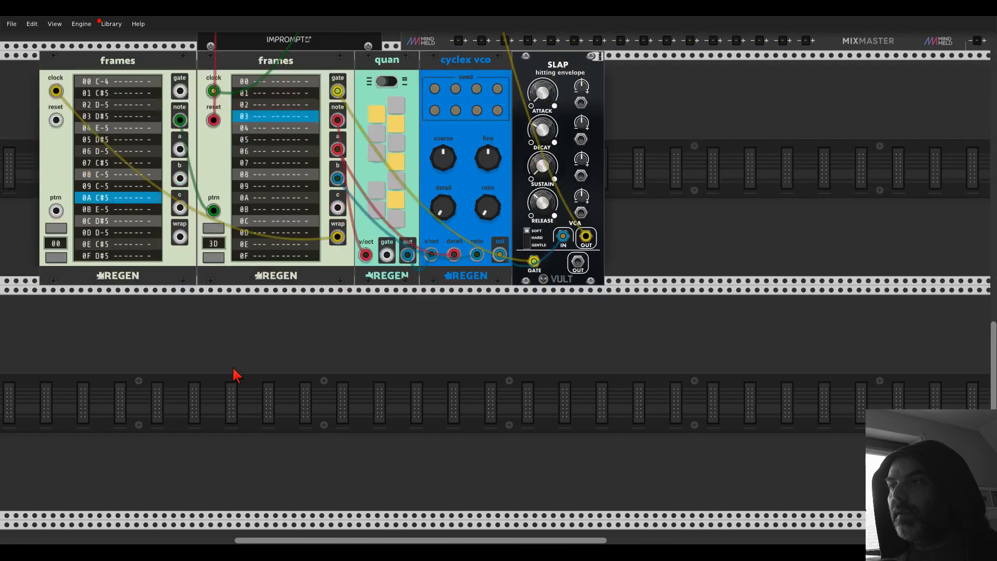
right_click(244, 377)
key(Return)
drag(246, 378, 129, 312)
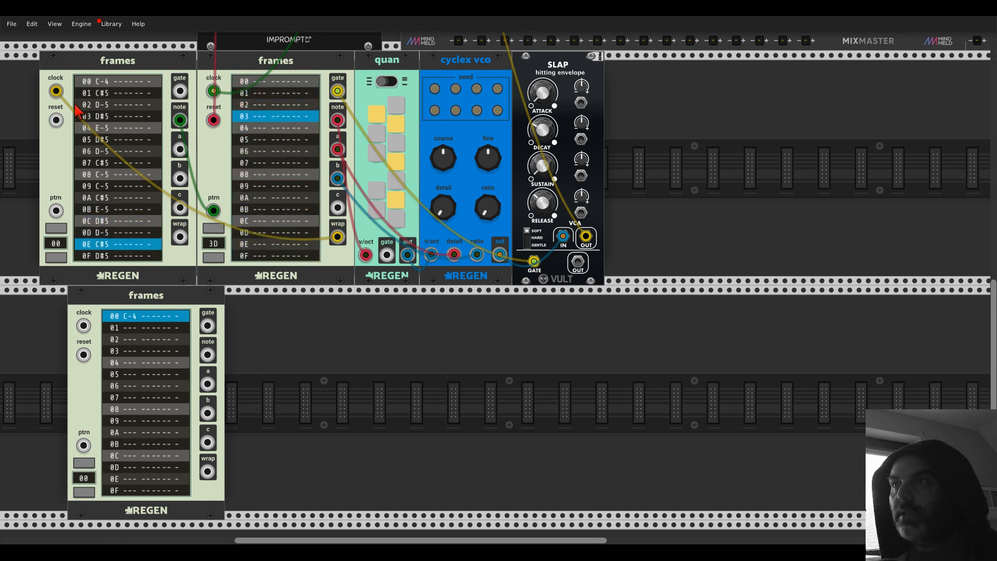
drag(181, 120, 208, 355)
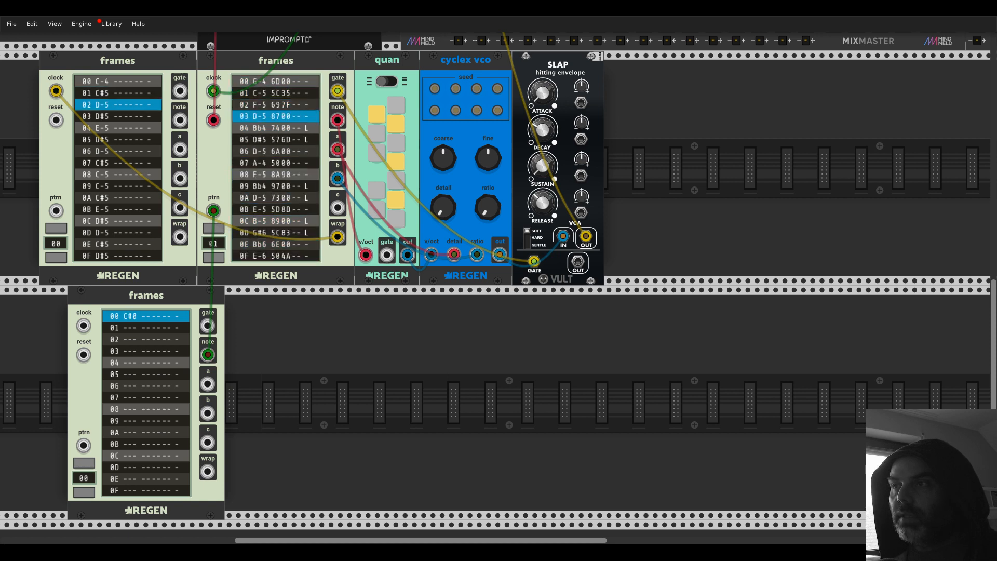
Delete the old pattern-control frames and put the new one in its place, with rows 00–06 set to C-0, C#0, D-0, E-0, C-0, F#0, E-0
right_click(122, 63)
click(136, 149)
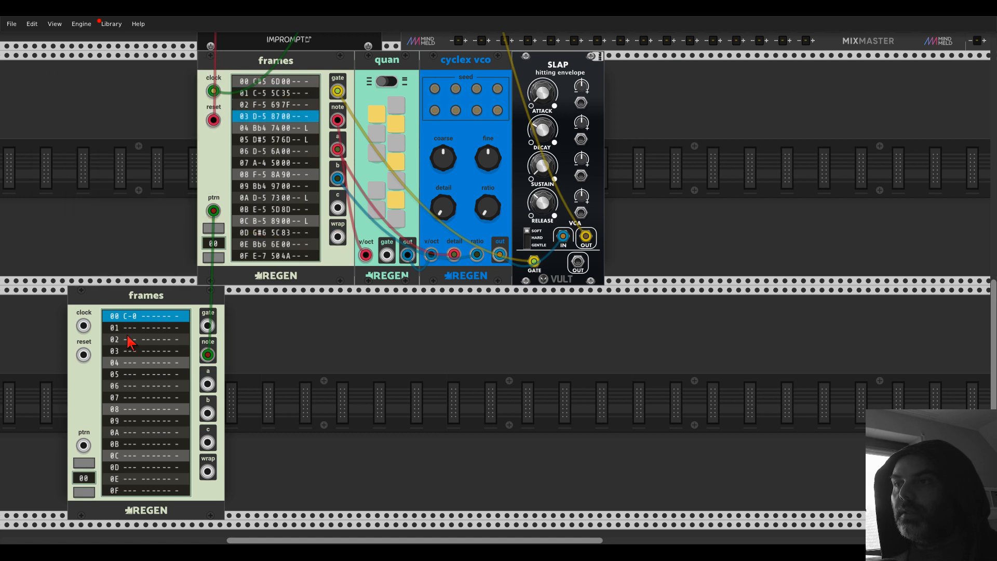
drag(139, 340, 106, 89)
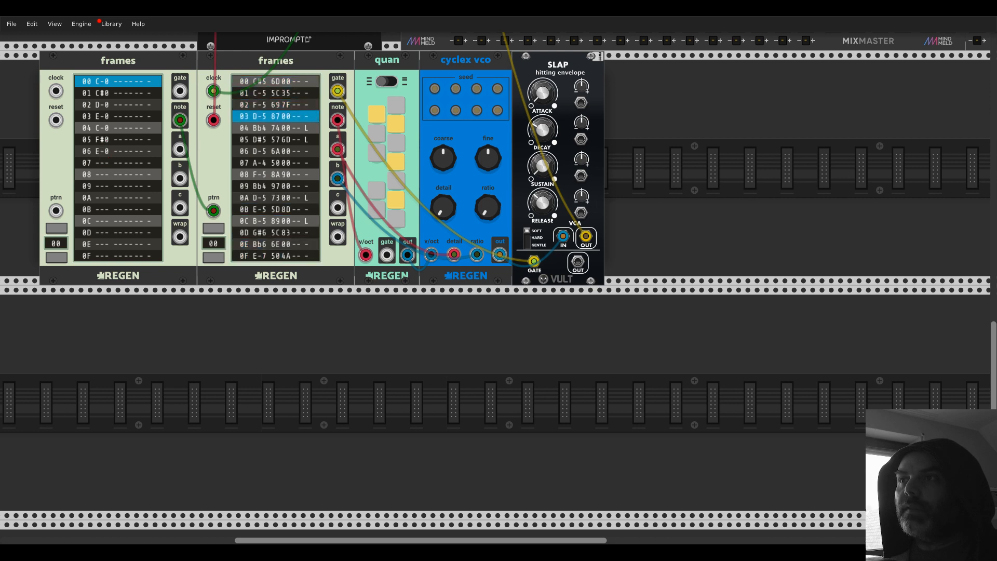
Set the left frames' rows 06–0F to D#0, C#0, C-0, C-0, C#0, C#0, E-0, E-0, D#0, D#0
drag(102, 151, 101, 180)
click(101, 186)
click(101, 198)
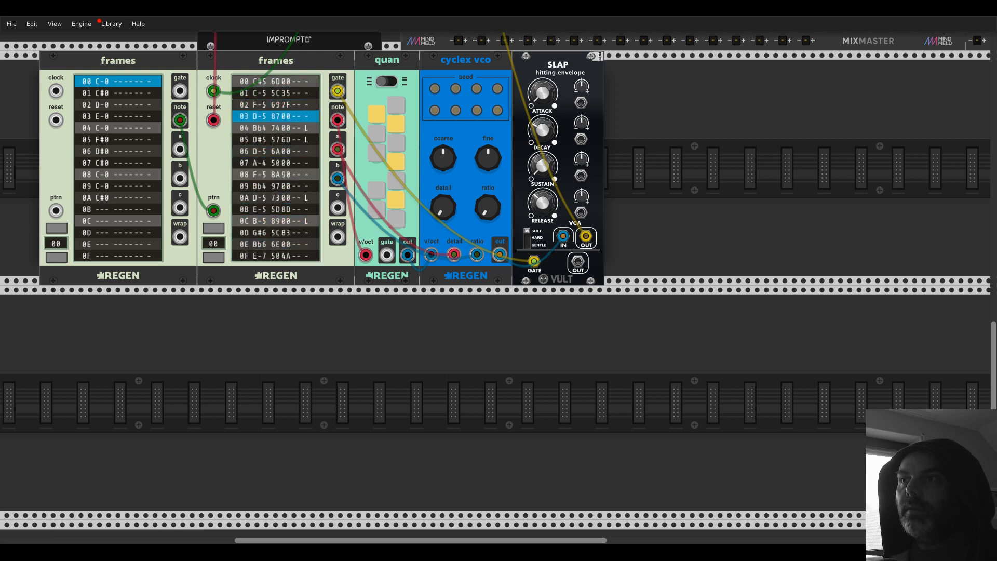
click(102, 209)
drag(102, 233, 102, 227)
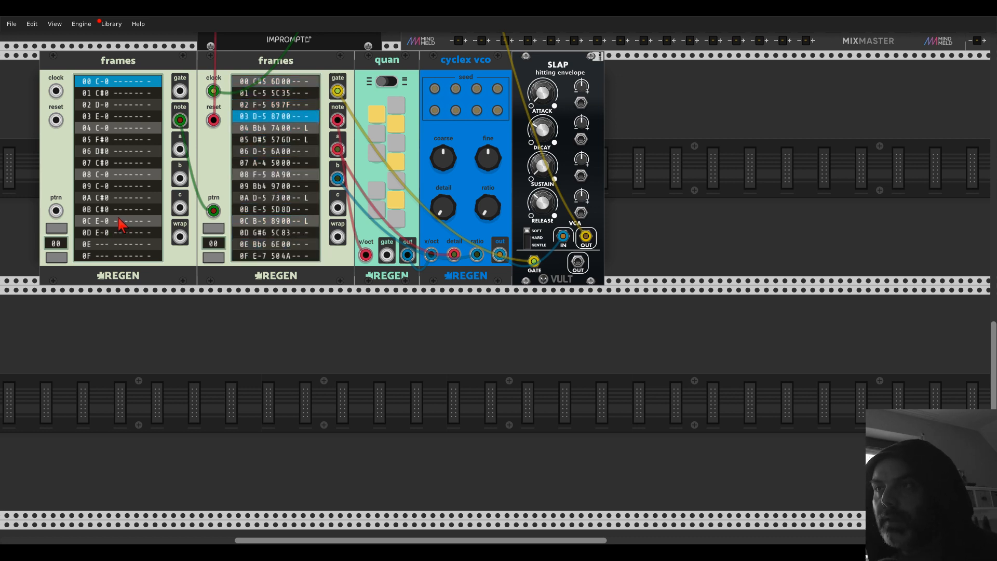
drag(102, 245, 102, 239)
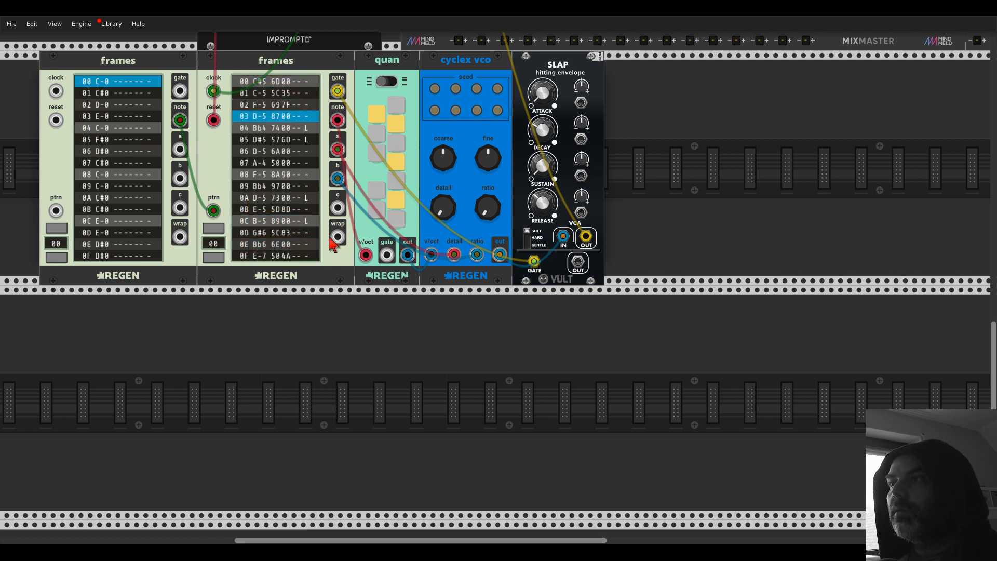
Patch the right frames' wrap output and CLOCKED's reset output to the left frames' clock and reset, and align the module row under CLOCKED
drag(338, 237, 56, 91)
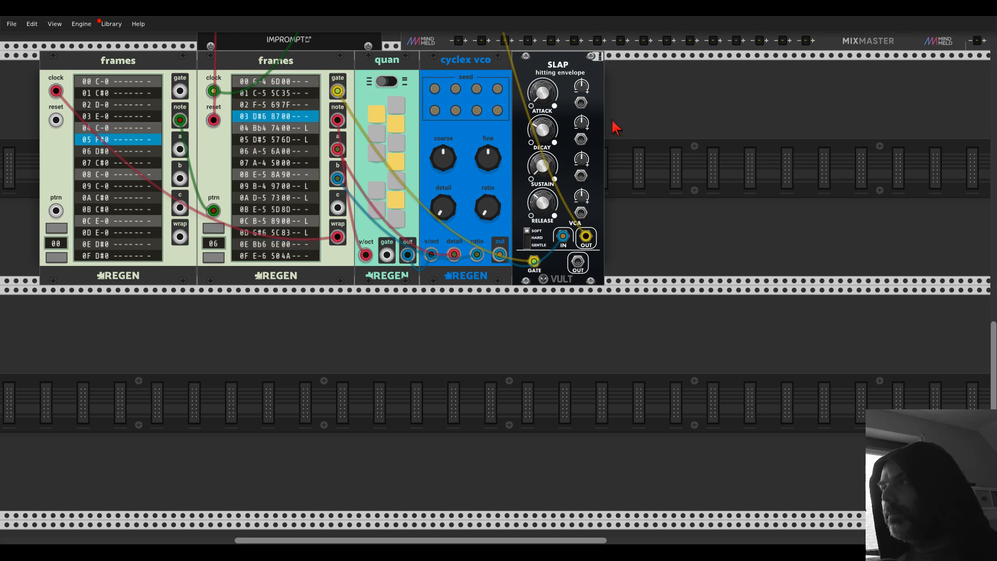
drag(639, 105, 695, 213)
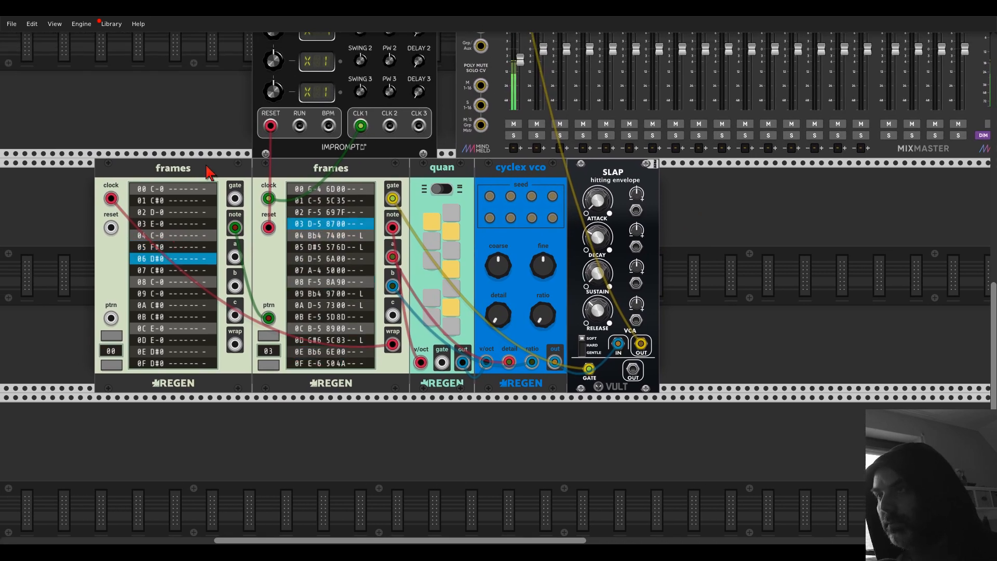
drag(210, 173, 368, 181)
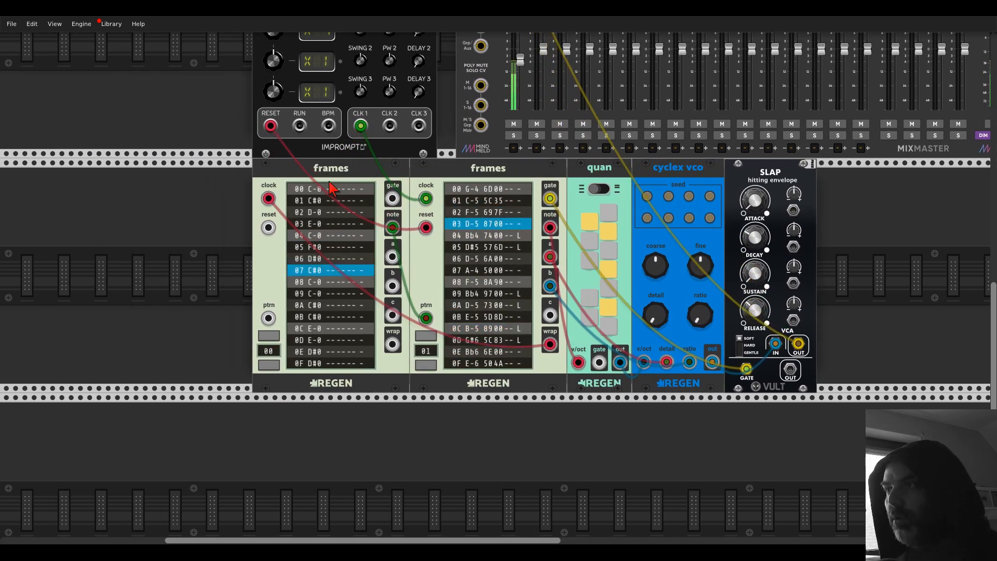
drag(269, 228, 177, 166)
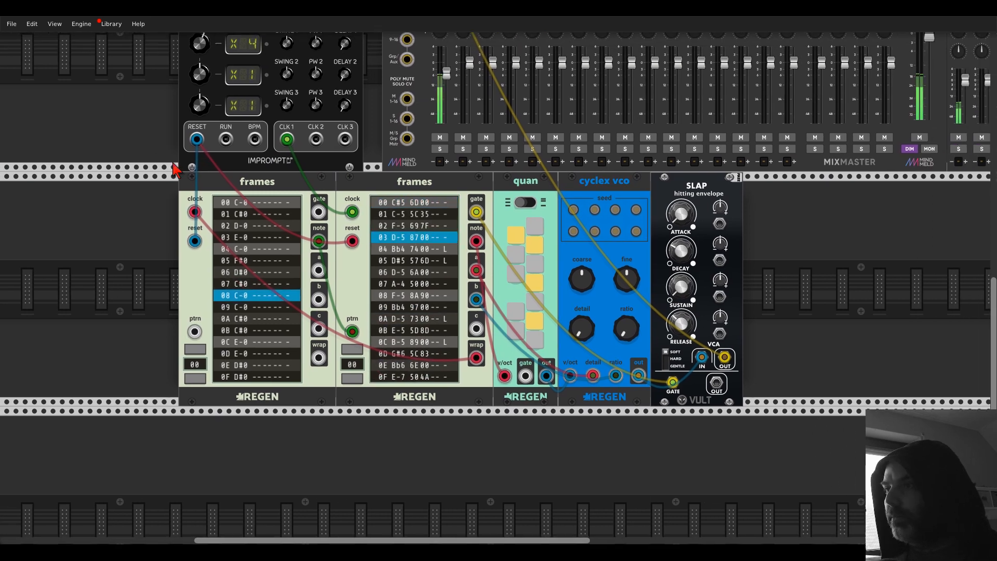
Adjust the SLAP envelope's decay to about 0.53
drag(588, 179, 511, 182)
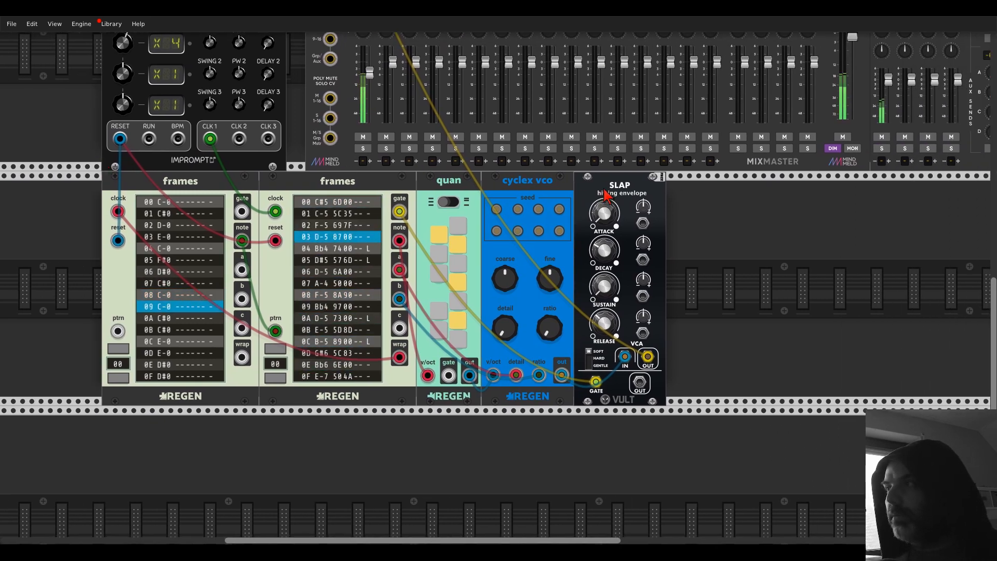
scroll(727, 272, up, 4)
scroll(728, 272, right, 2)
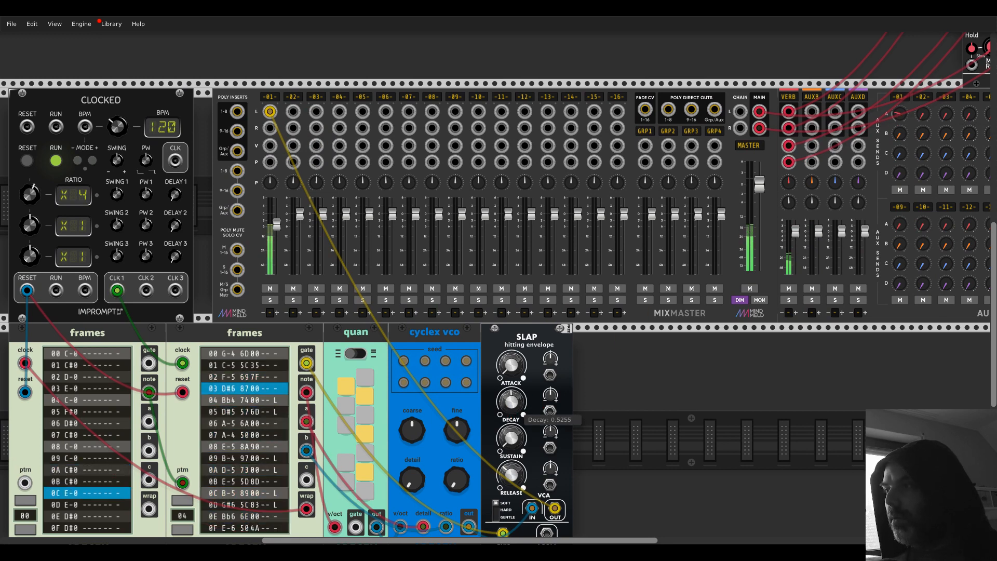
scroll(630, 322, down, 1)
scroll(630, 322, down, 2)
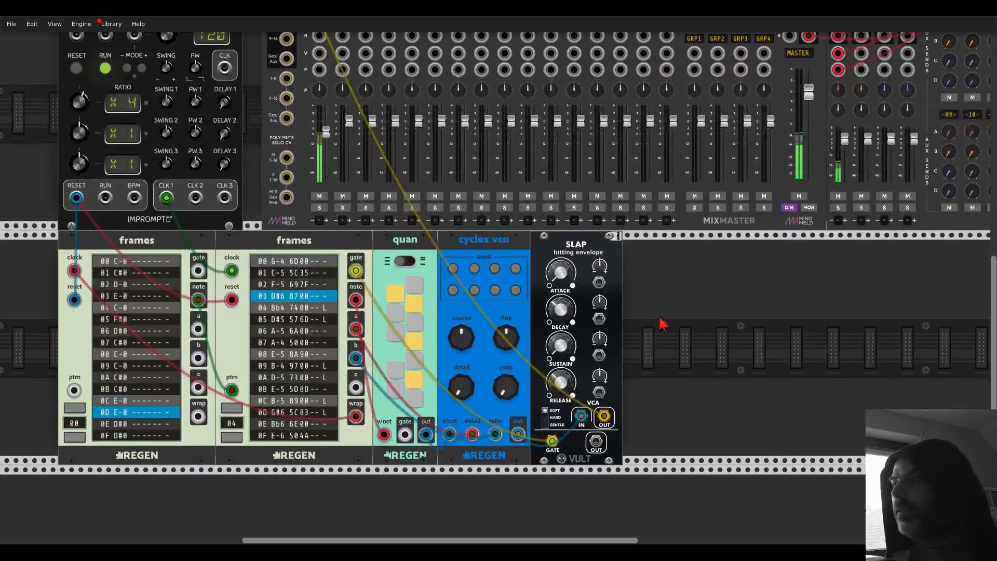
Search the module library for "tange", place the TANGENTS filter beside SLAP, and patch SLAP's VCA output to its HP input
double_click(662, 327)
text(tange)
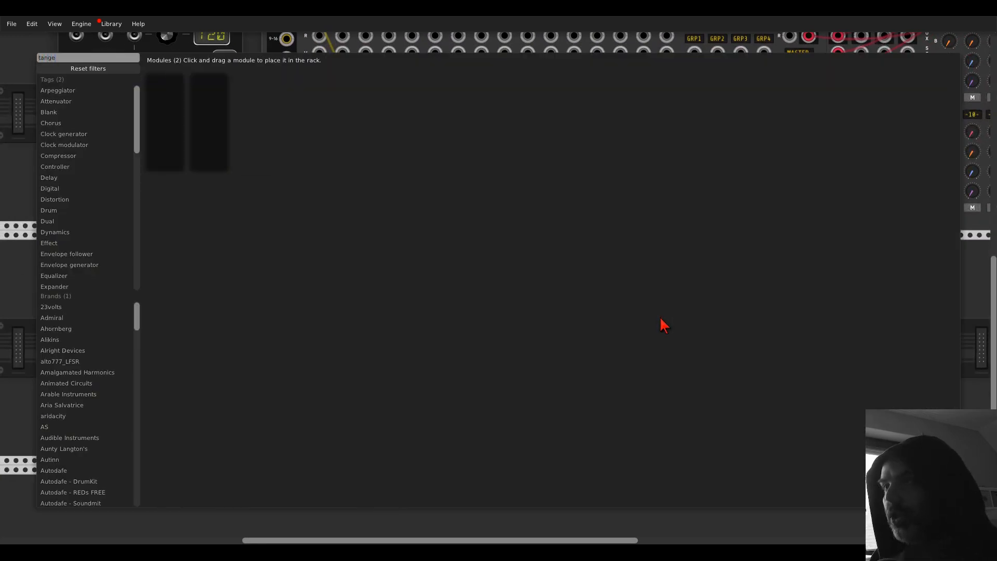
drag(224, 85, 536, 303)
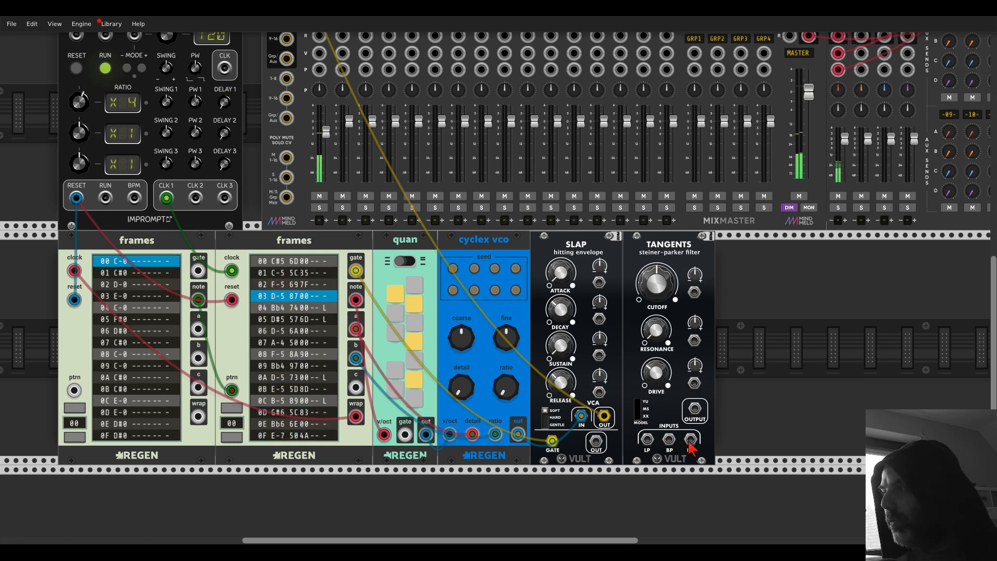
drag(690, 439, 616, 424)
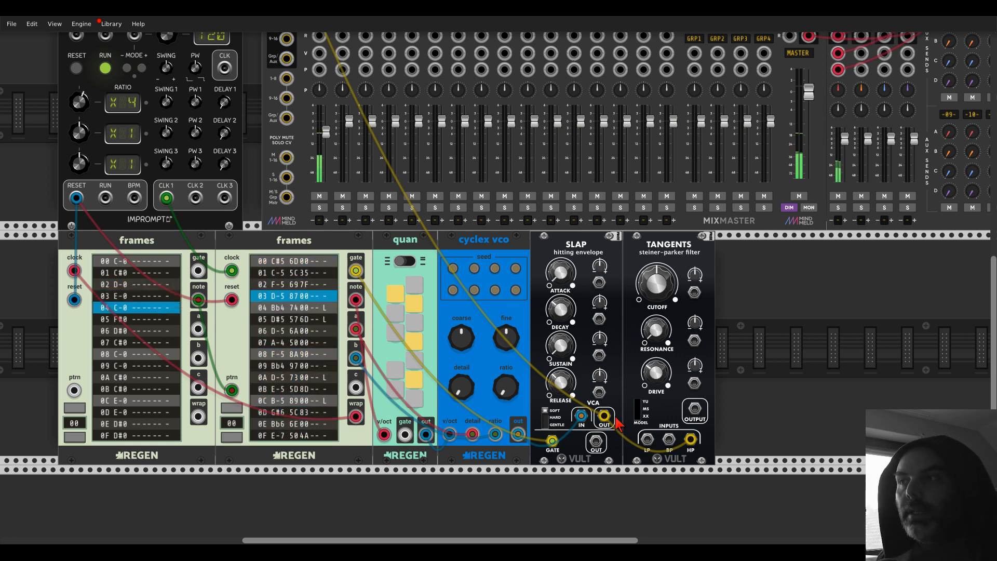
View the theme options offered for the right frames module
right_click(268, 241)
mouse_move(313, 367)
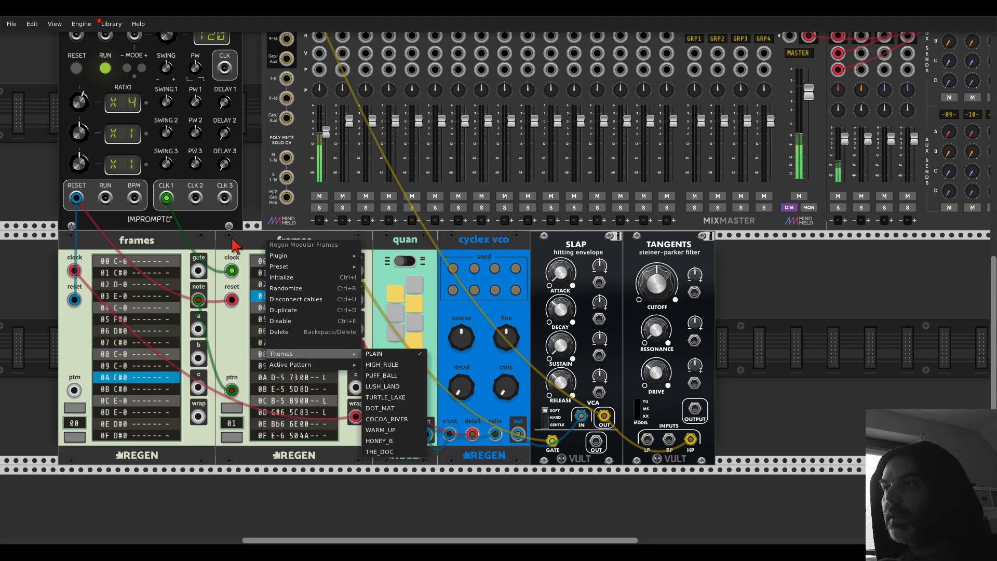
click(248, 250)
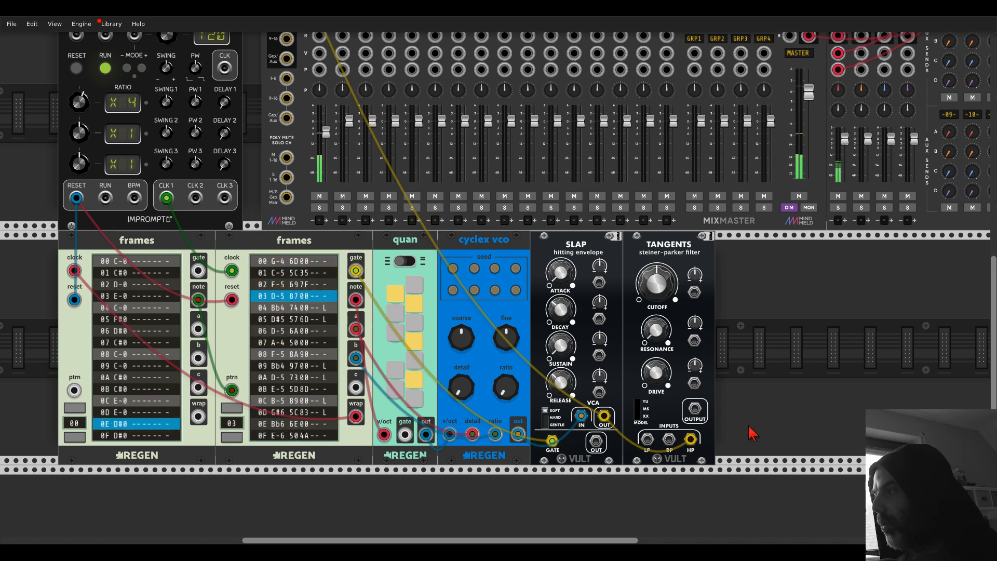
Raise the TANGENTS cutoff, and place the Chronoblob delay found with "blob" directly beside the filter
scroll(789, 385, right, 5)
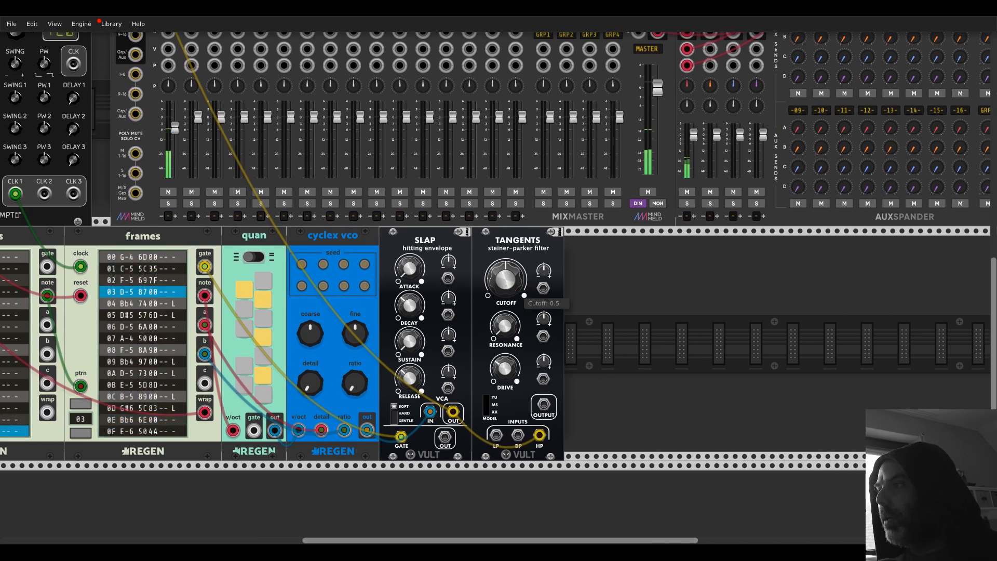
drag(505, 283, 555, 311)
right_click(626, 321)
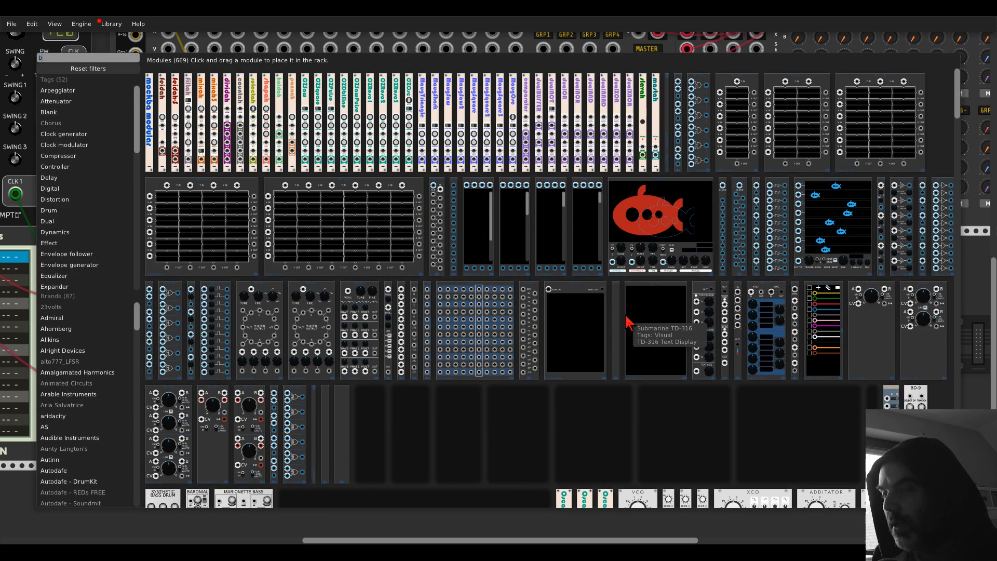
text(blob)
click(191, 83)
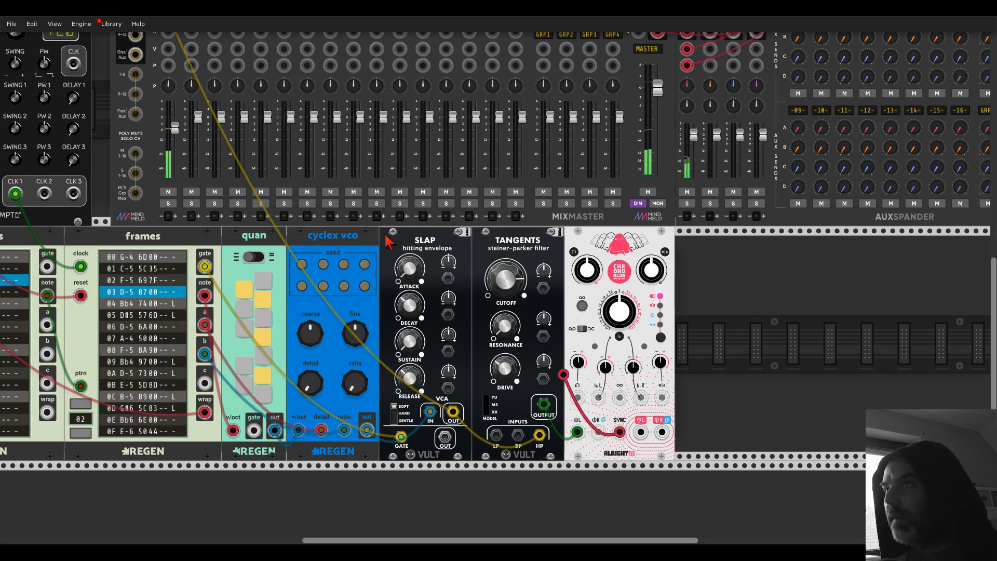
Patch TANGENTS' output and CLOCKED's master CLK to Chronoblob's left and SYNC inputs, and turn up the delay's mix knob
drag(620, 432, 74, 64)
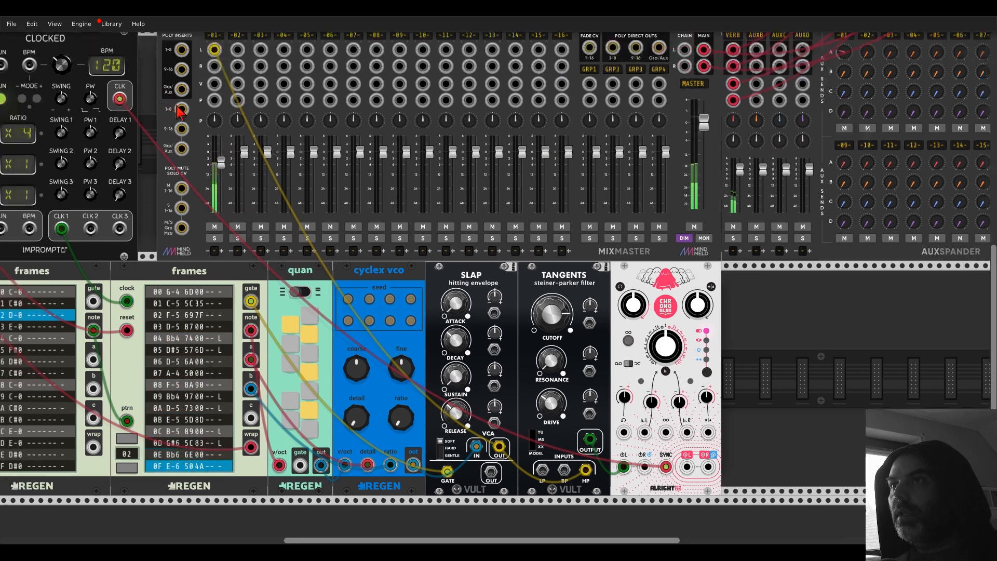
drag(176, 106, 300, 146)
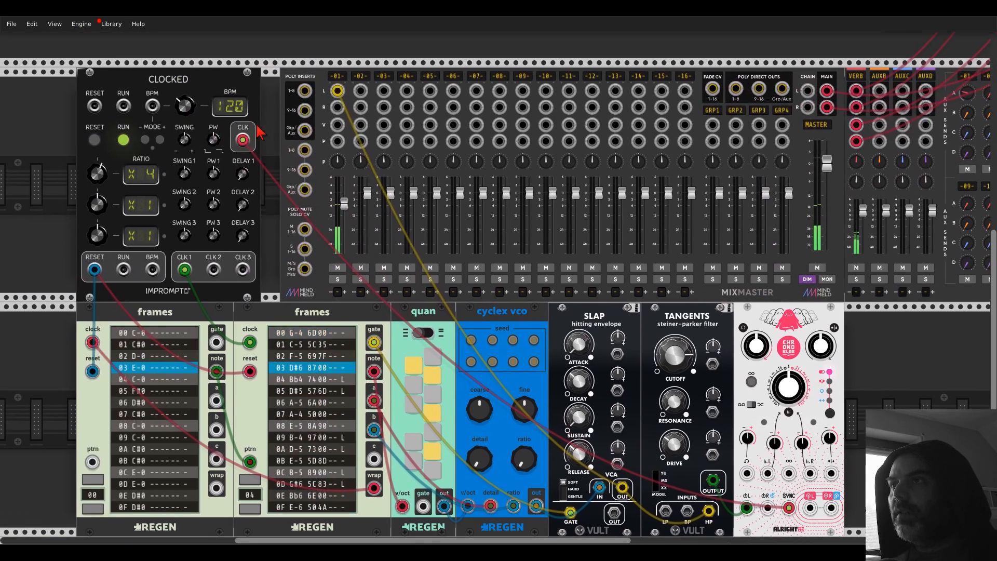
mouse_move(189, 110)
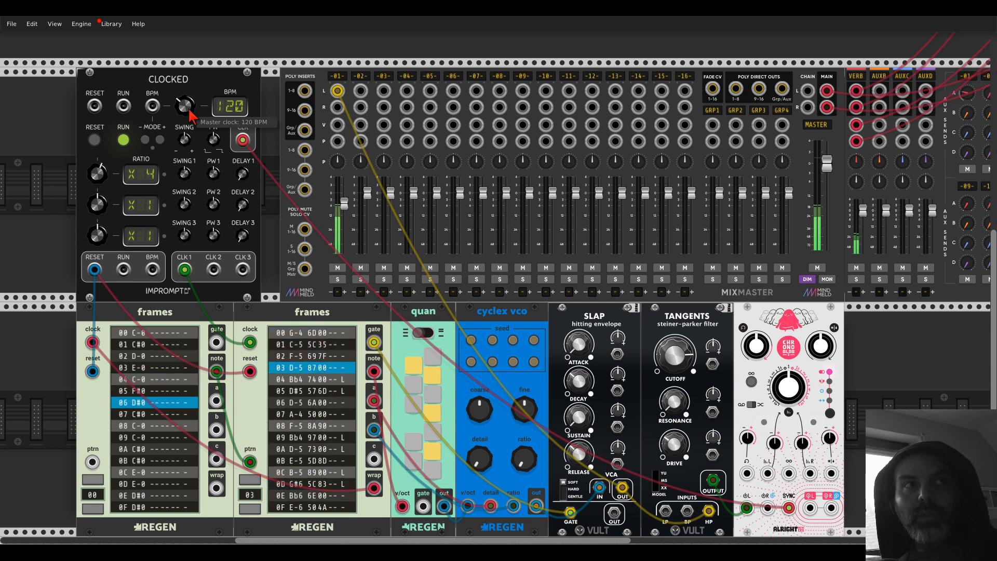
drag(909, 390, 689, 281)
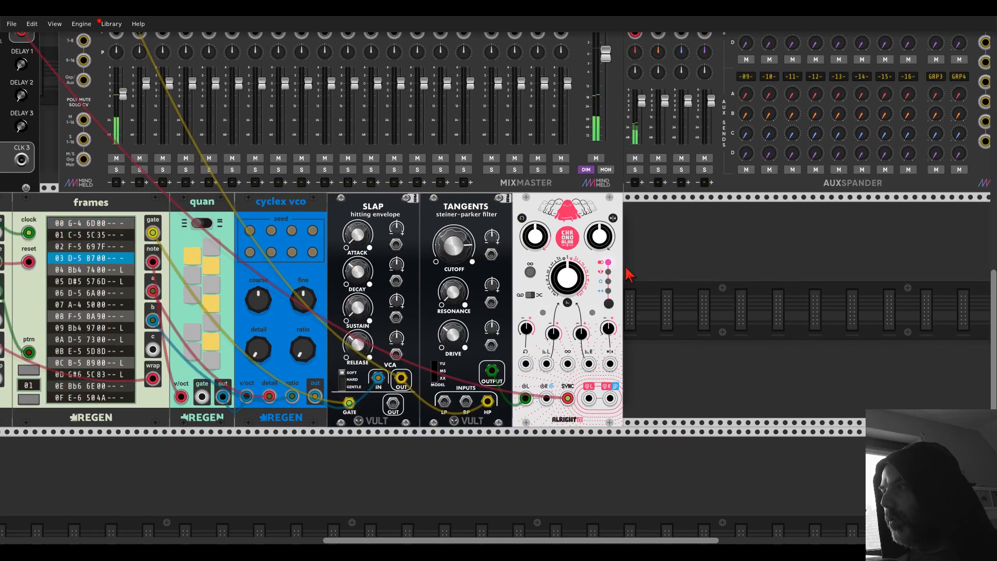
drag(602, 244, 602, 130)
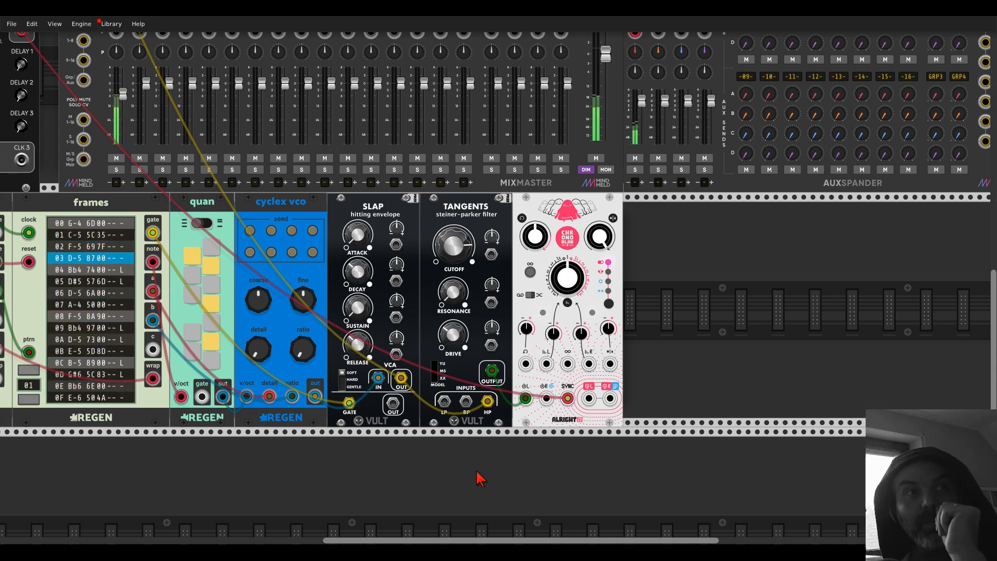
Try faster and slower master tempos on CLOCKED, ending at 78 BPM
drag(54, 73, 359, 258)
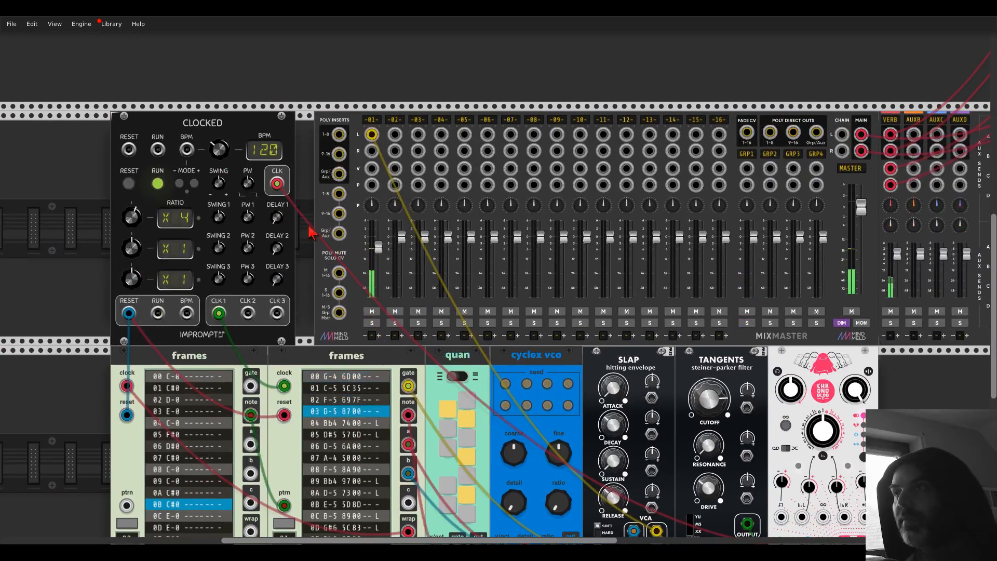
drag(225, 154, 224, 119)
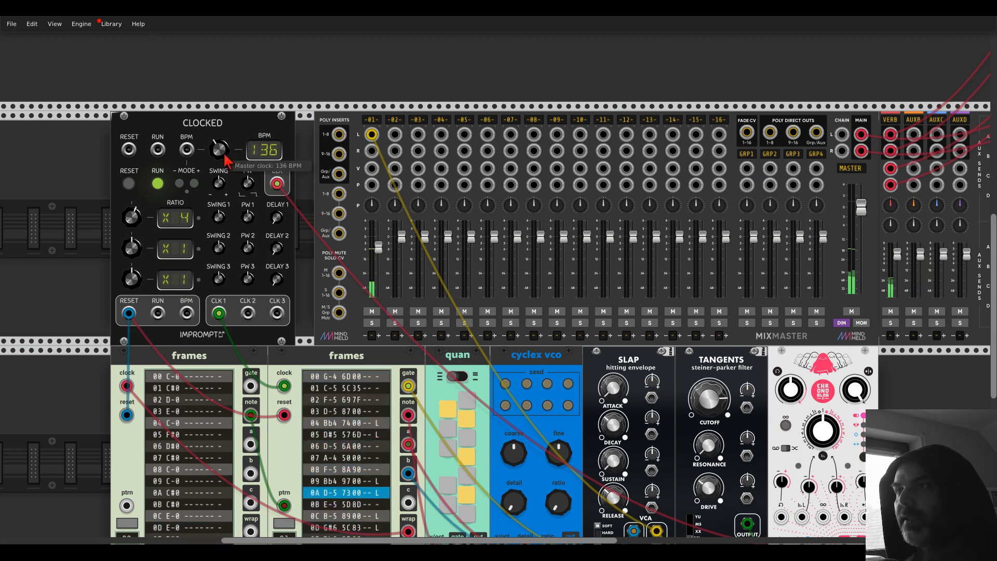
drag(218, 150, 253, 134)
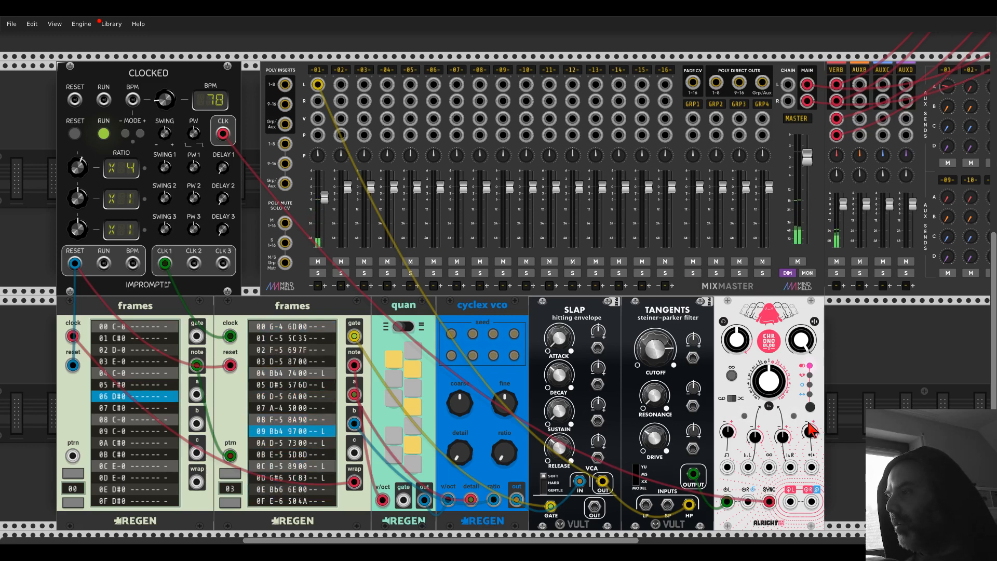
Patch Chronoblob's left and right outputs to MIXMASTER channel 2's L and R inputs, and adjust the delay time
mouse_move(791, 502)
mouse_down()
mouse_move(710, 406)
mouse_move(341, 84)
mouse_move(374, 135)
mouse_move(787, 490)
mouse_up()
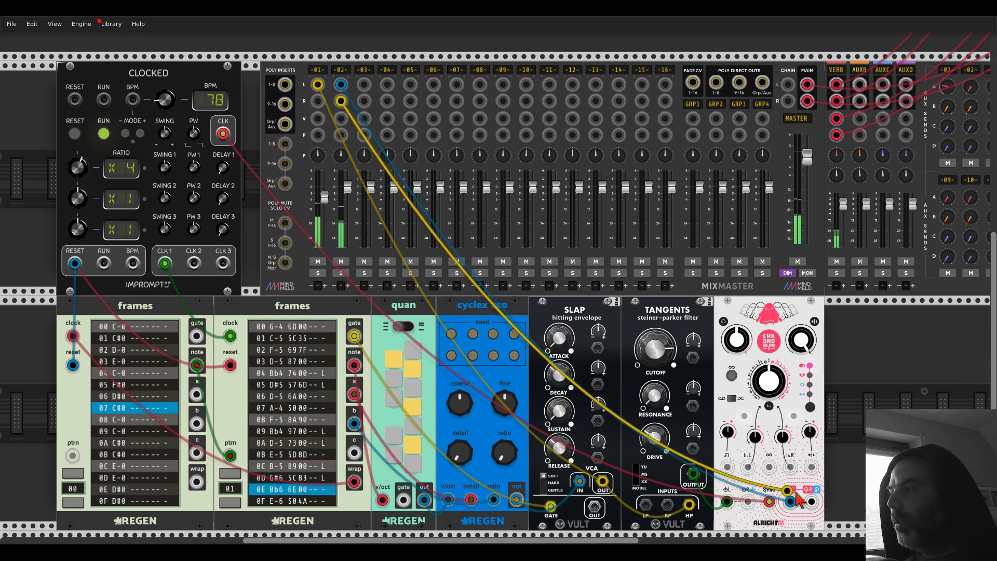
scroll(664, 327, down, 3)
scroll(664, 327, right, 4)
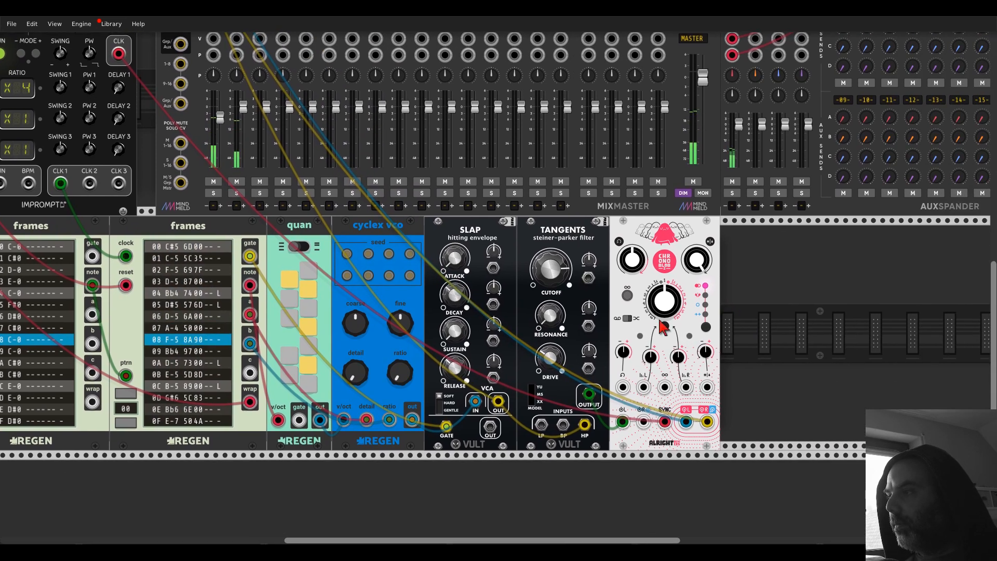
mouse_move(636, 278)
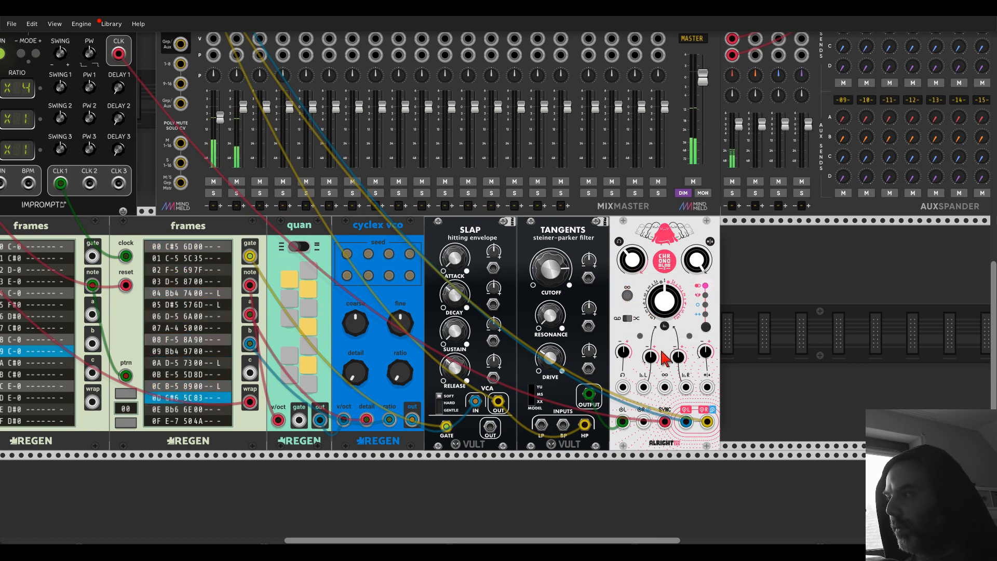
mouse_move(670, 317)
drag(668, 309, 667, 349)
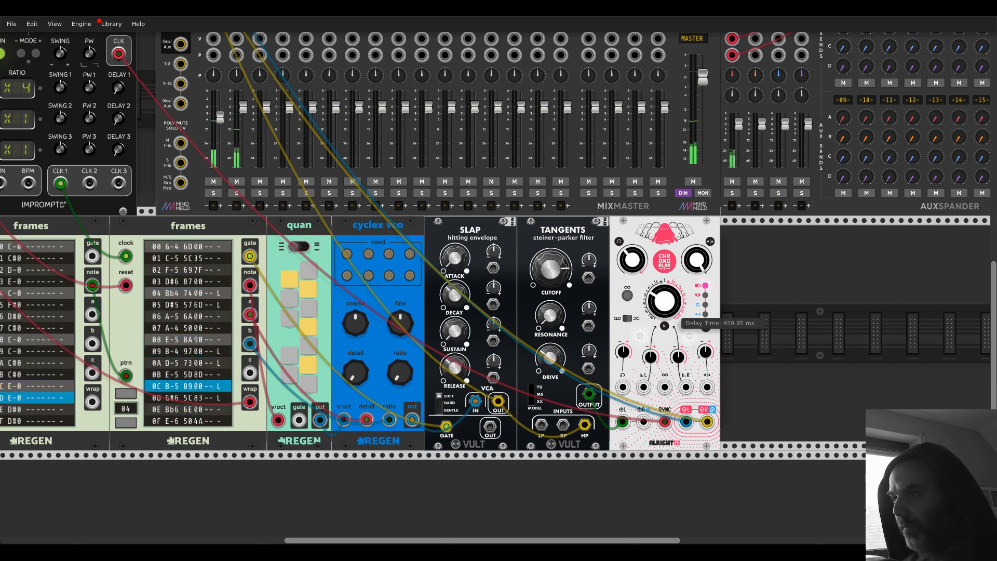
drag(665, 301, 665, 283)
Set CLOCKED's master tempo to 136 BPM
scroll(626, 297, up, 2)
scroll(626, 298, left, 8)
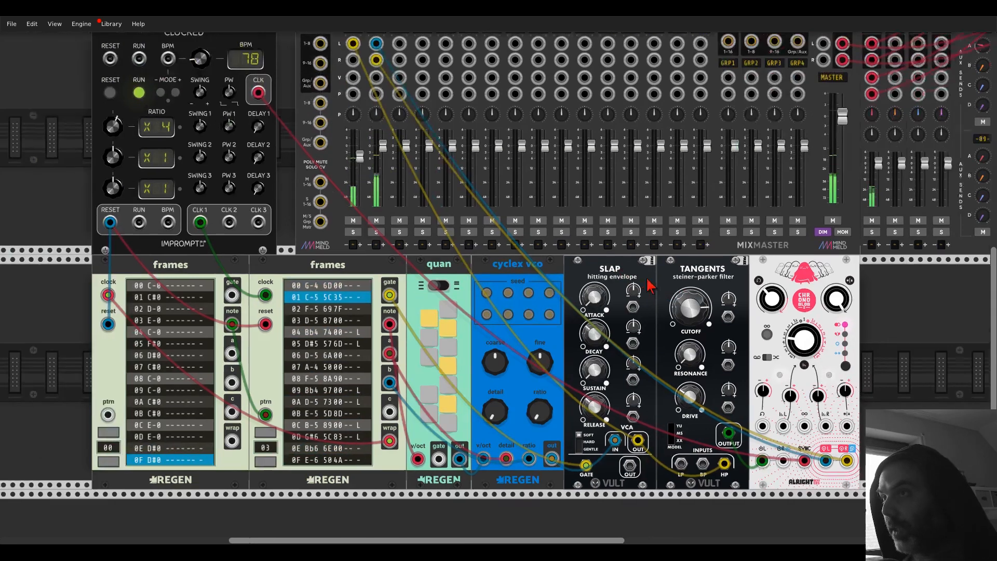
right_click(289, 84)
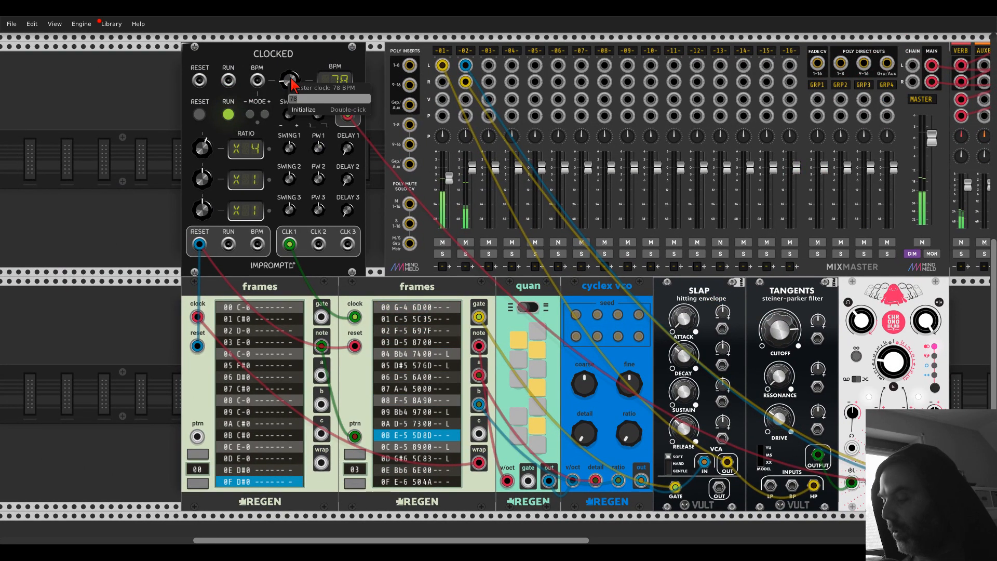
text(13)
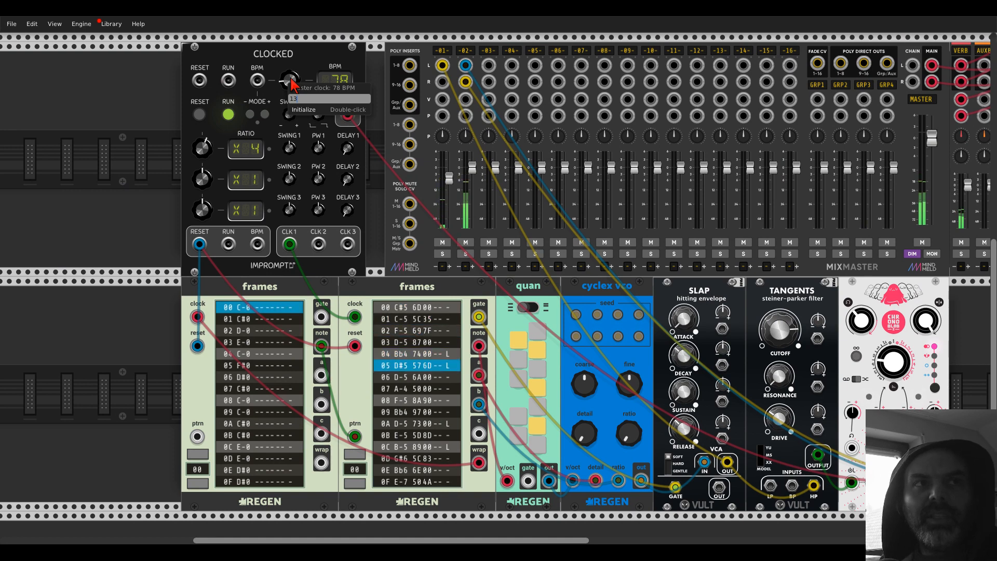
text(6)
key(Return)
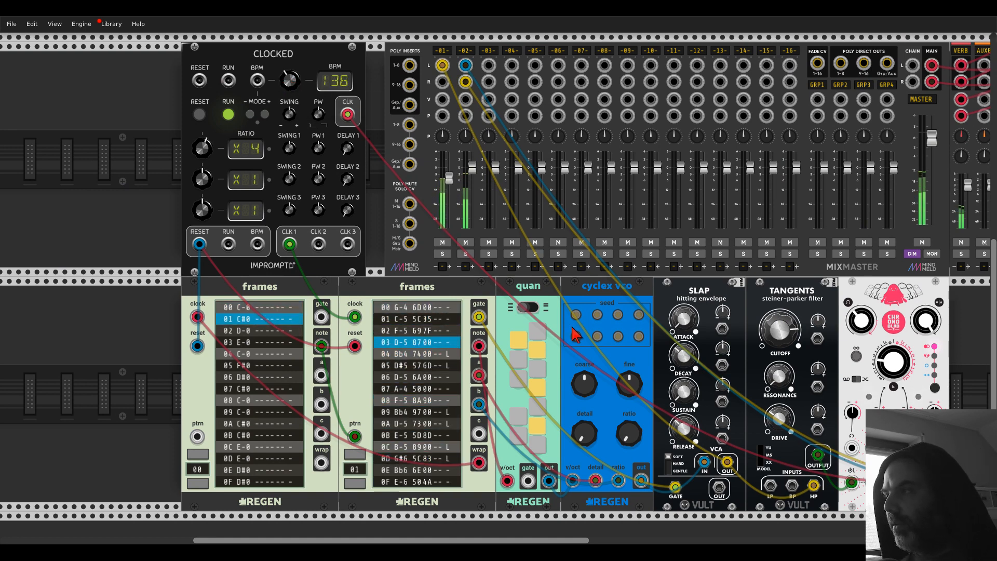
Readjust Chronoblob's delay time to about 869 ms
scroll(680, 300, down, 2)
scroll(681, 301, right, 8)
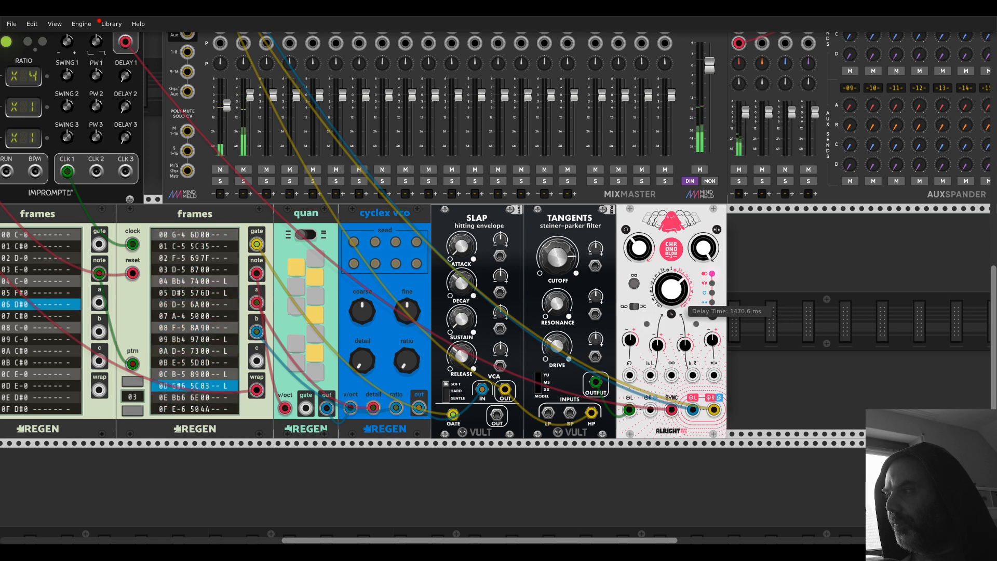
scroll(671, 291, up, 1)
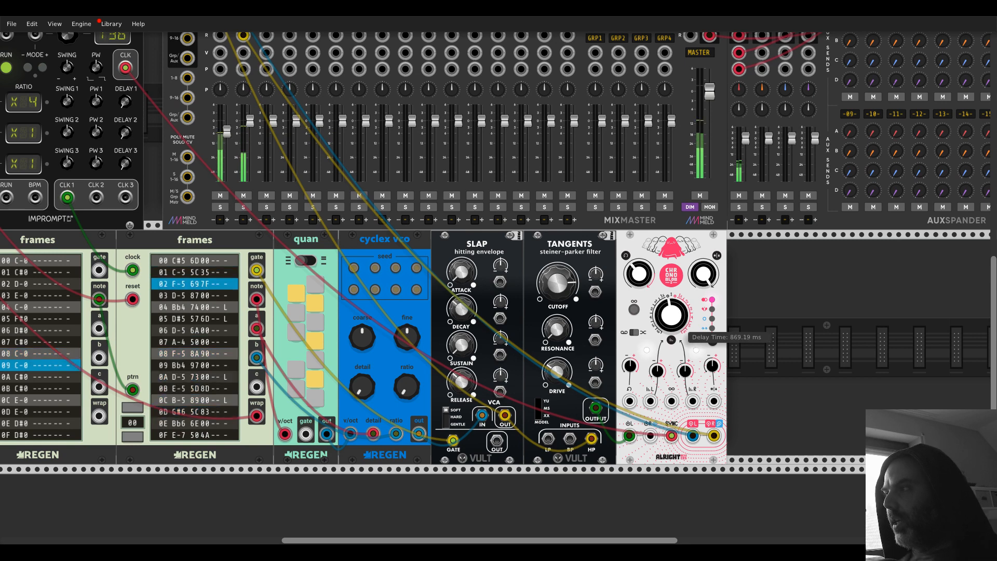
Search the module library for "sample and" and place the Bogaudio S&H directly beside Chronoblob
right_click(757, 301)
text(sample and)
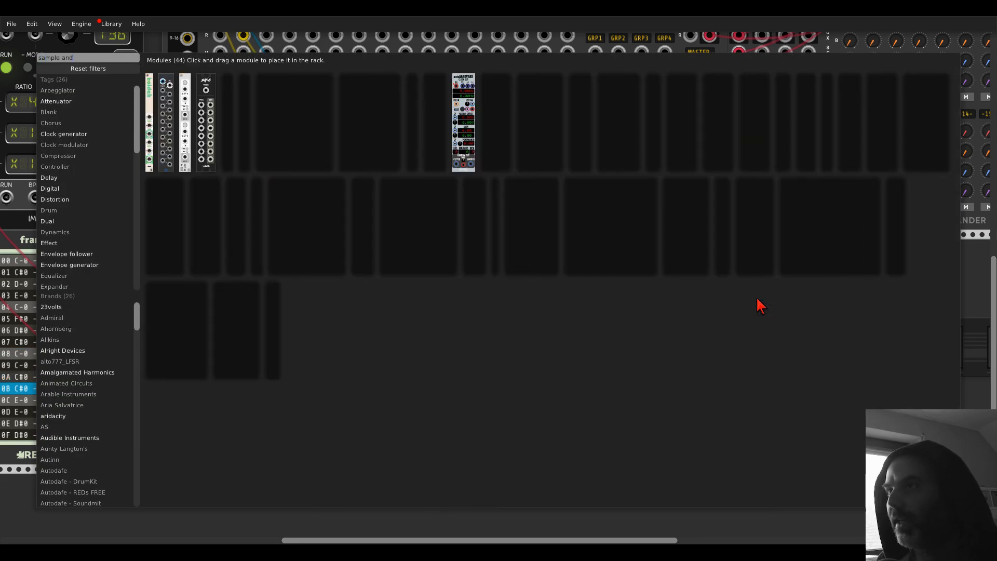
key(Escape)
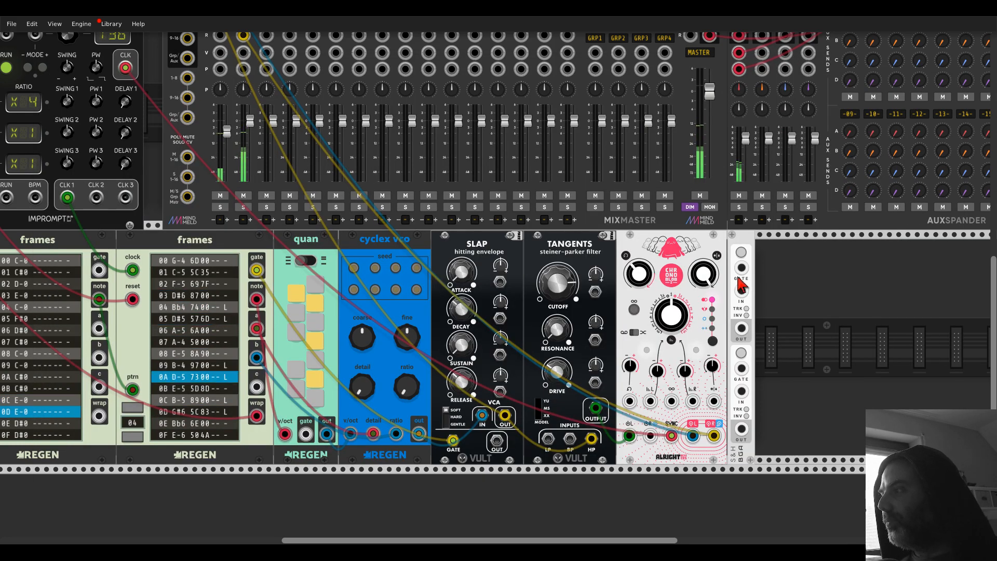
Set the S&H's normal range to +/-5V and patch the right frames' gate output to its first GATE input
right_click(736, 235)
mouse_move(763, 374)
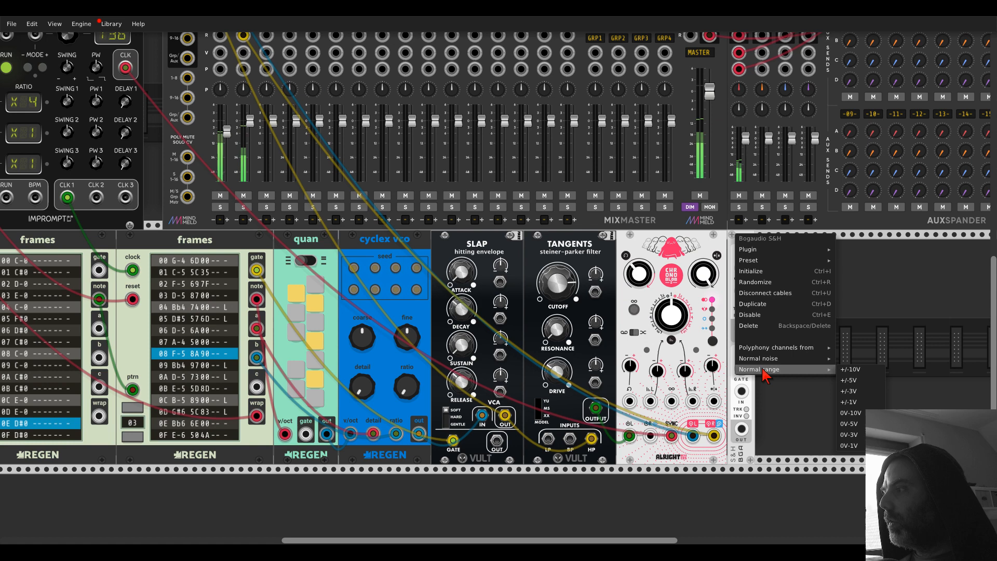
click(849, 381)
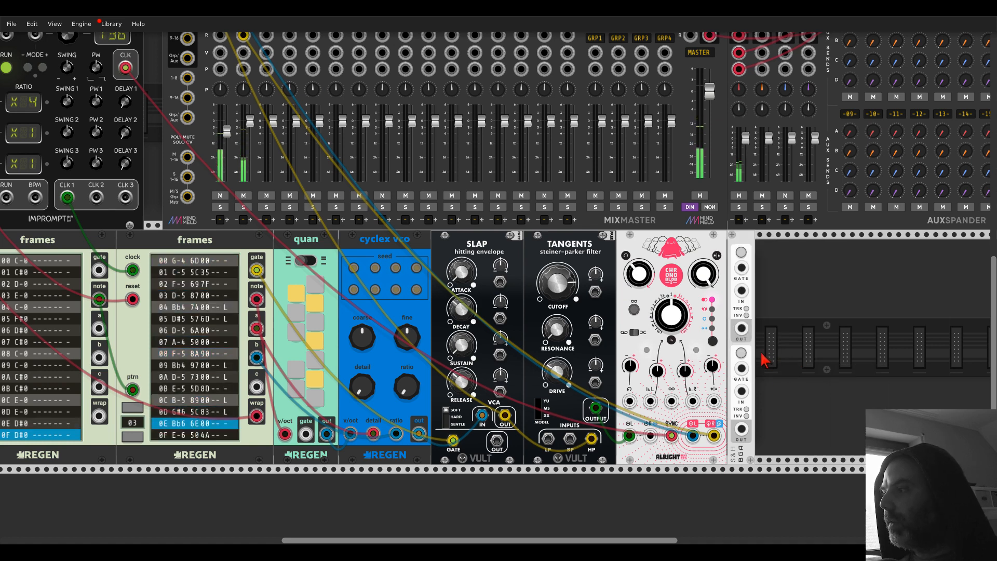
drag(741, 268, 256, 271)
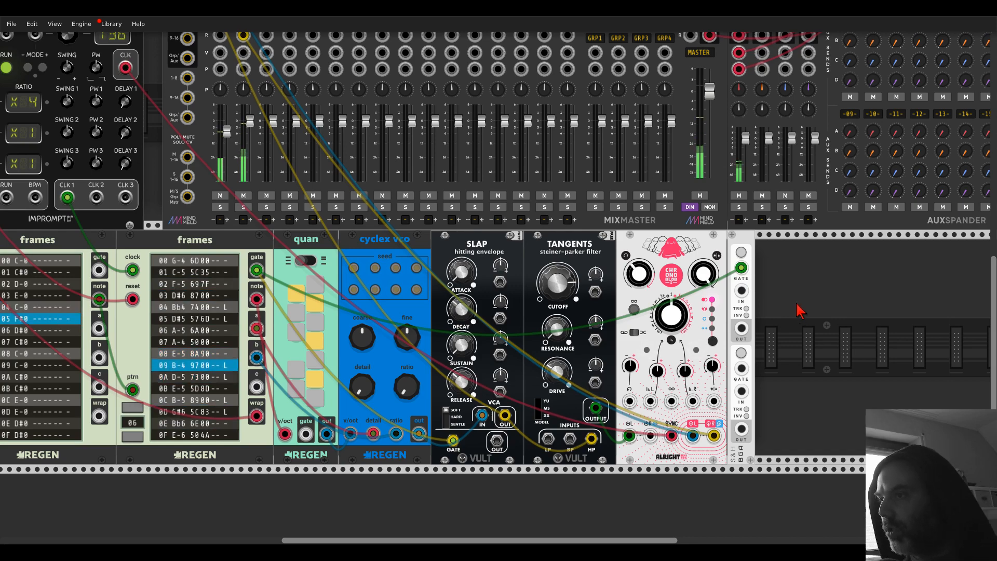
Check the S&H's first output on a VCV Scope found with "scope", and delete the scope
right_click(800, 322)
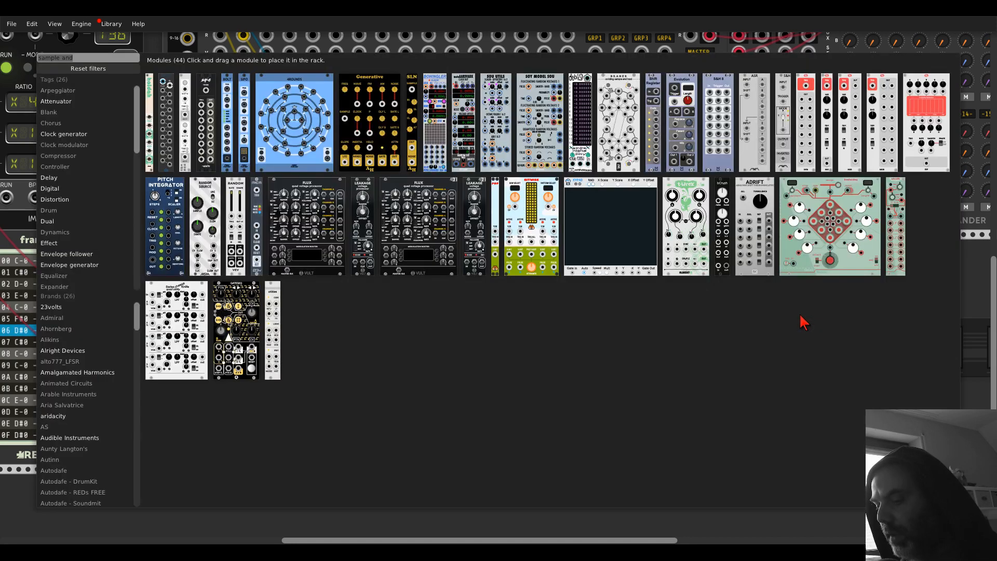
text(scope)
mouse_move(374, 97)
mouse_down()
mouse_move(713, 320)
mouse_move(773, 435)
mouse_up()
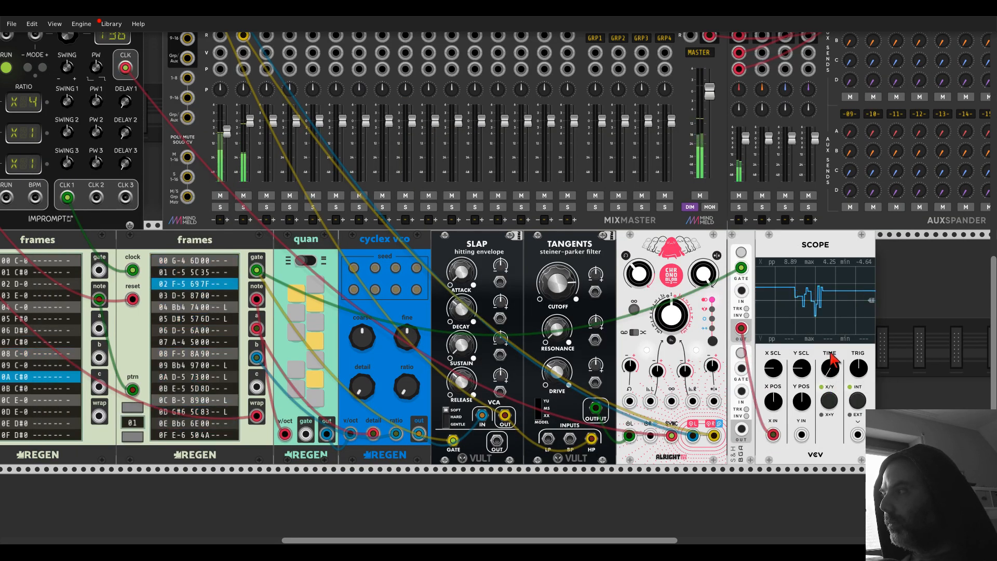
right_click(851, 255)
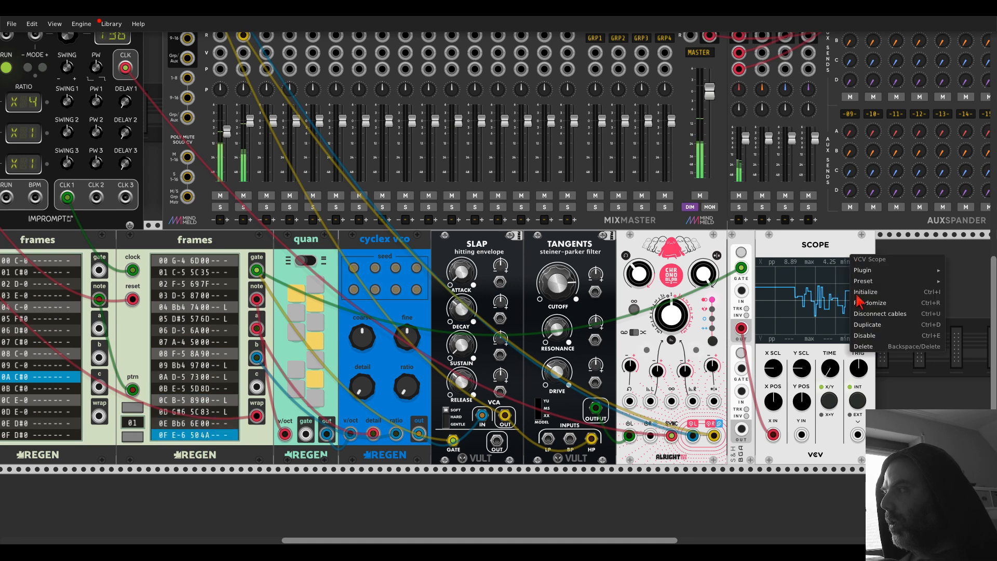
click(864, 347)
Patch the S&H's two outputs to Chronoblob's left and right delay-time CV inputs, and set its normal range to 0V-10V
drag(741, 327, 651, 401)
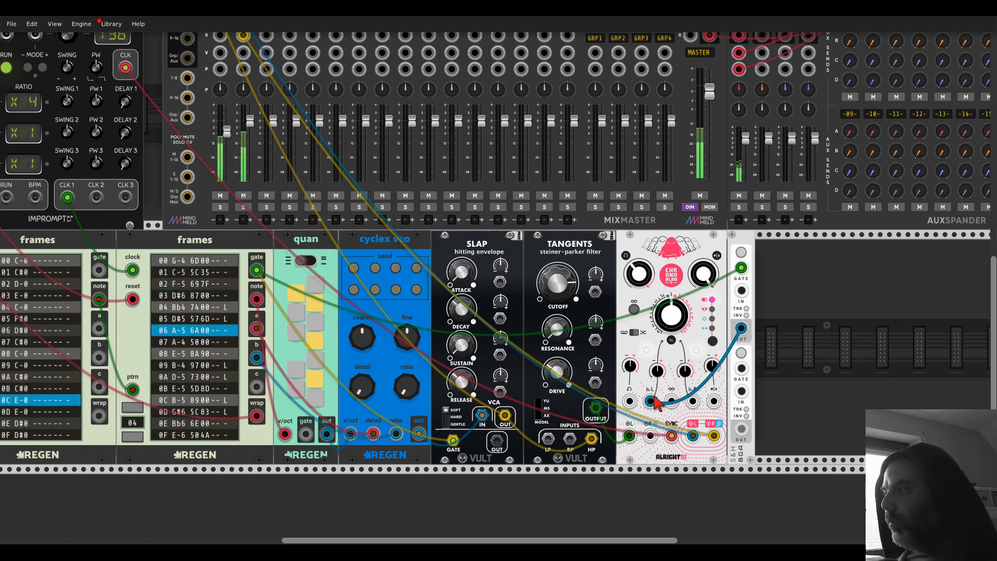
drag(742, 429, 693, 401)
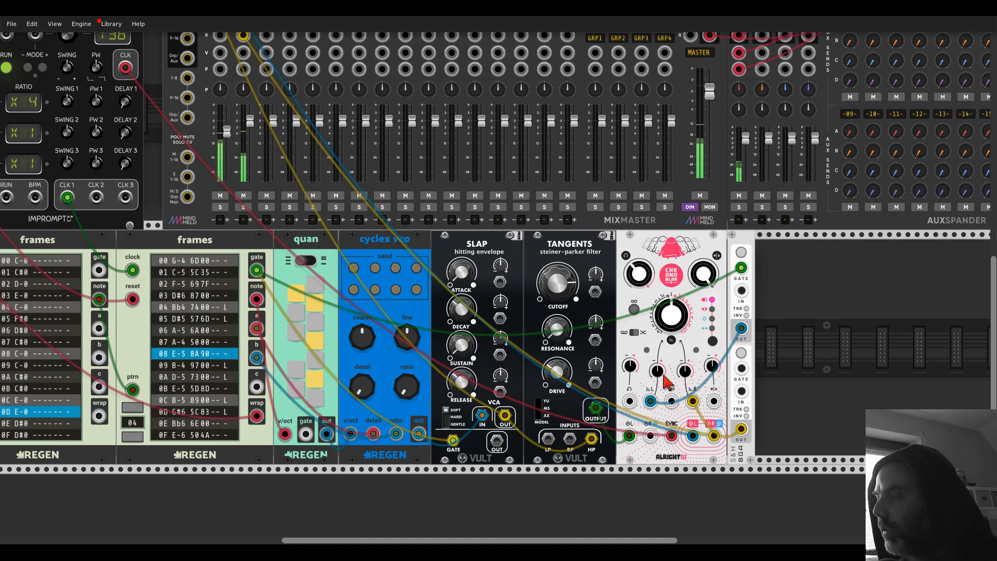
right_click(733, 240)
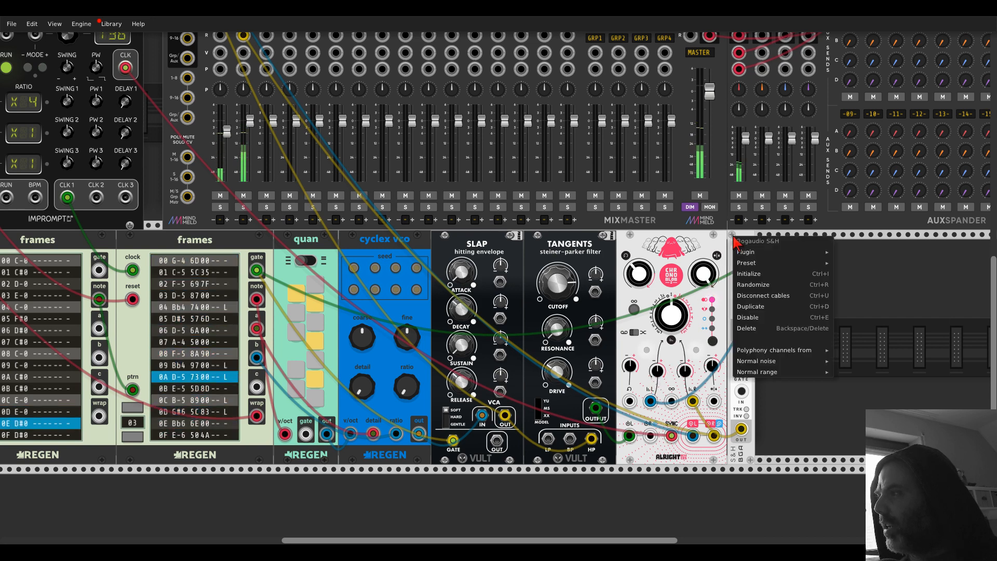
mouse_move(779, 372)
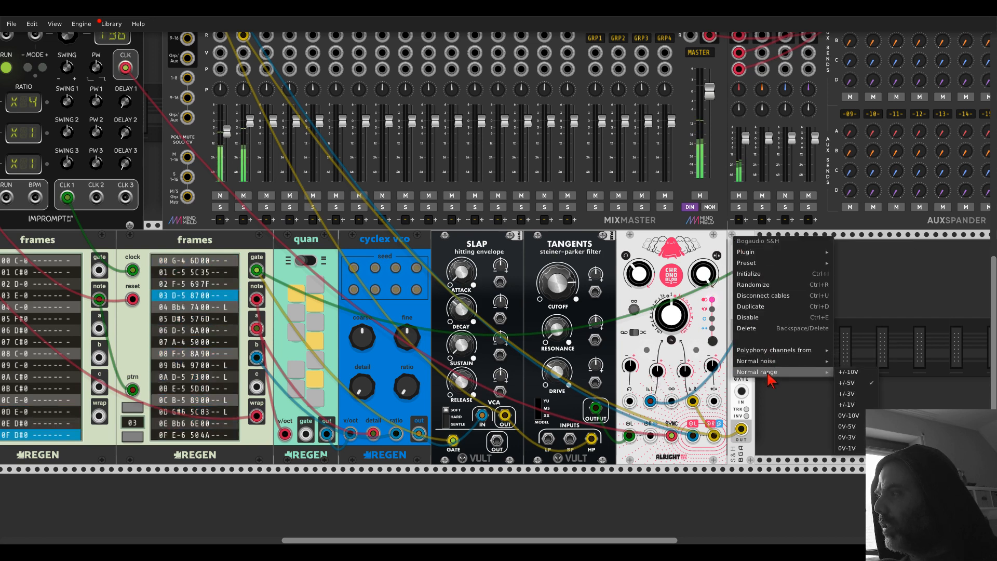
click(856, 416)
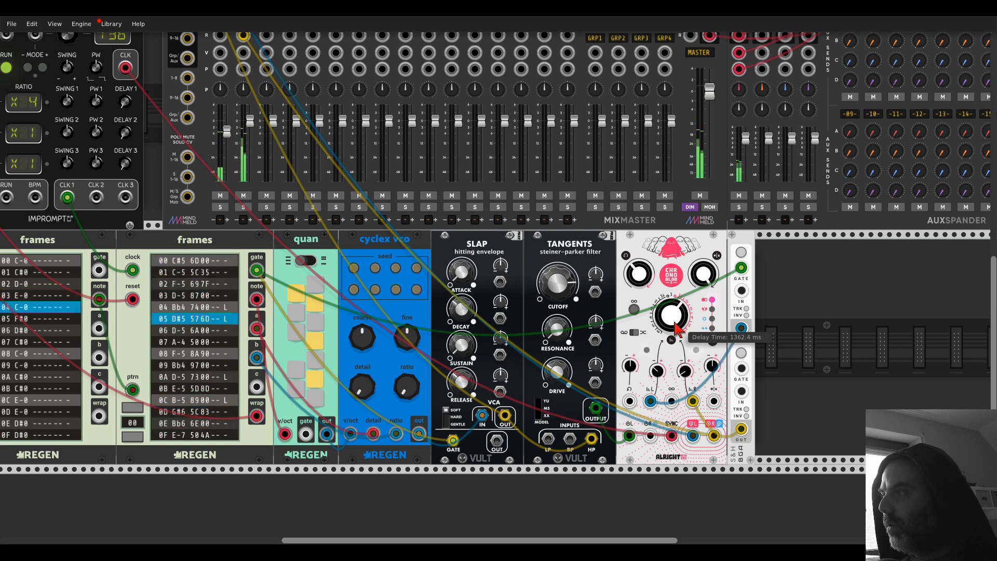
Fine-tune the attack of the SLAP envelope
scroll(792, 310, up, 5)
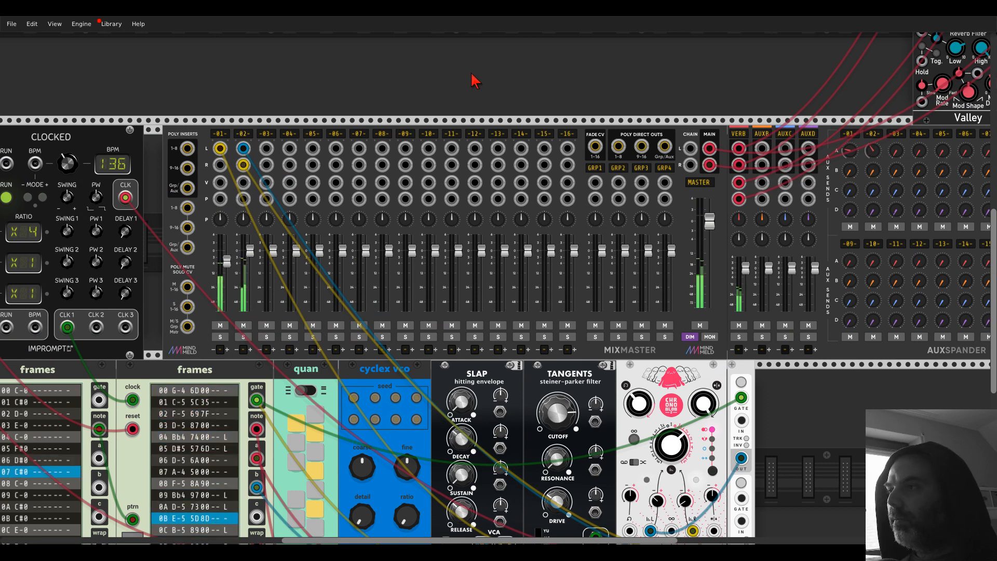
drag(420, 108, 550, 98)
scroll(541, 132, down, 1)
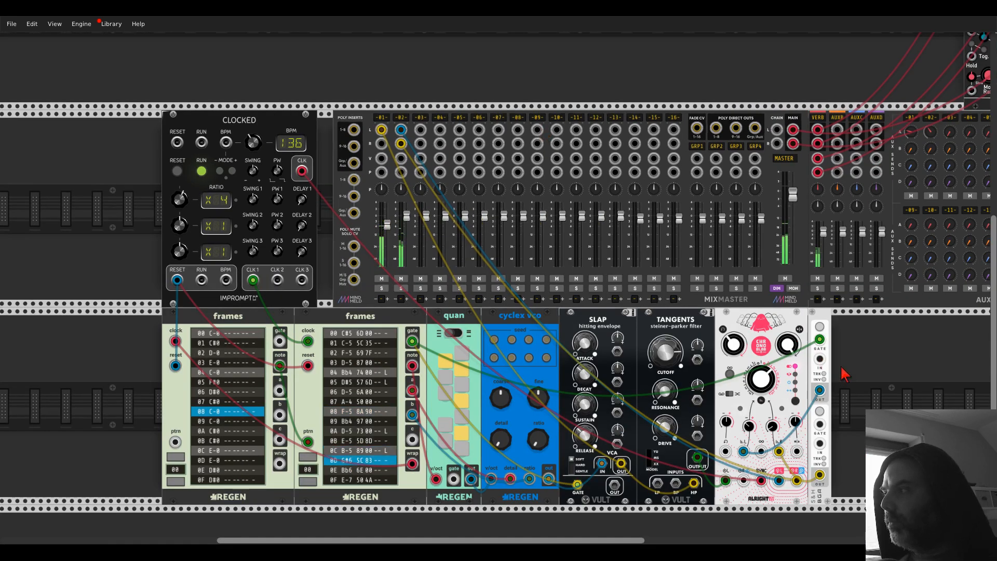
scroll(813, 343, down, 2)
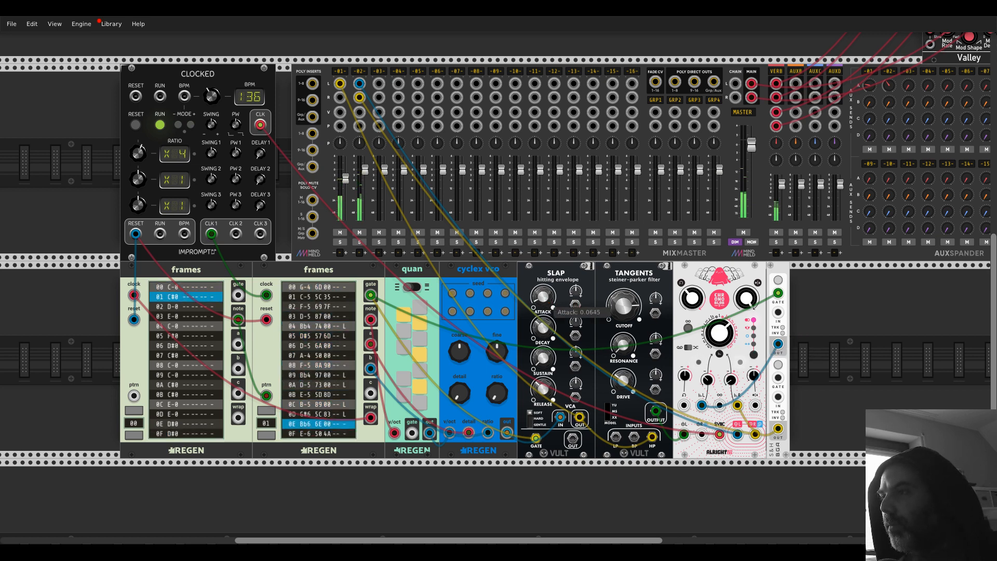
mouse_move(542, 297)
mouse_down()
mouse_move(542, 275)
mouse_move(542, 301)
mouse_up()
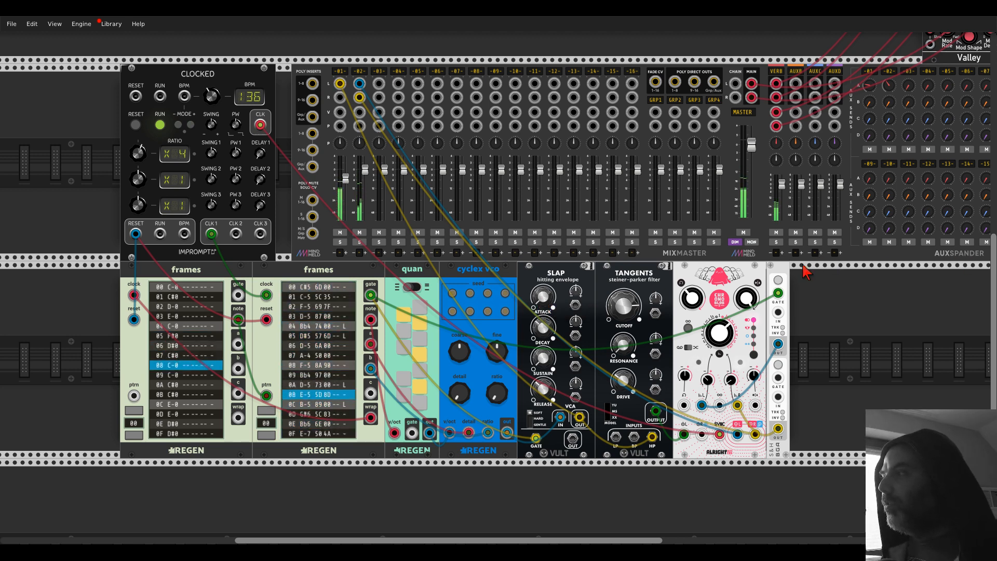
Duplicate the S&H with the frames gate patched to its first GATE input, and place the copy between SLAP and TANGENTS
key(ctrl+d)
drag(778, 294, 802, 293)
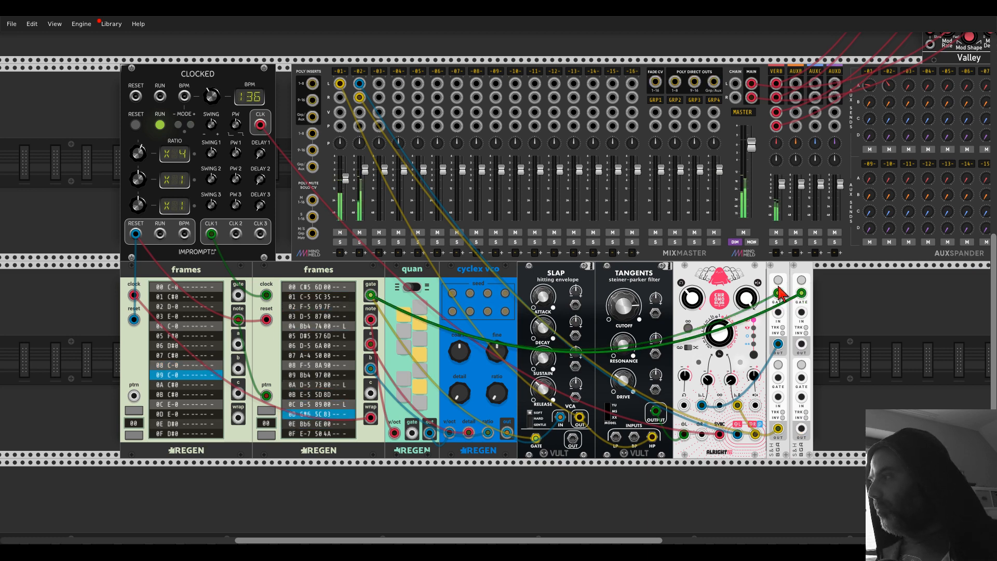
drag(640, 278, 671, 277)
drag(826, 278, 630, 279)
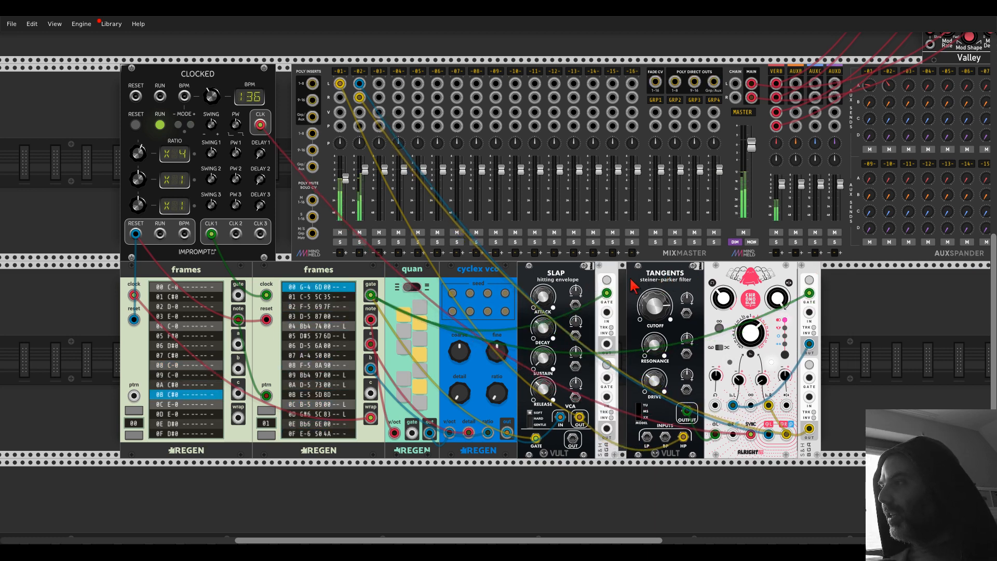
drag(807, 281, 800, 279)
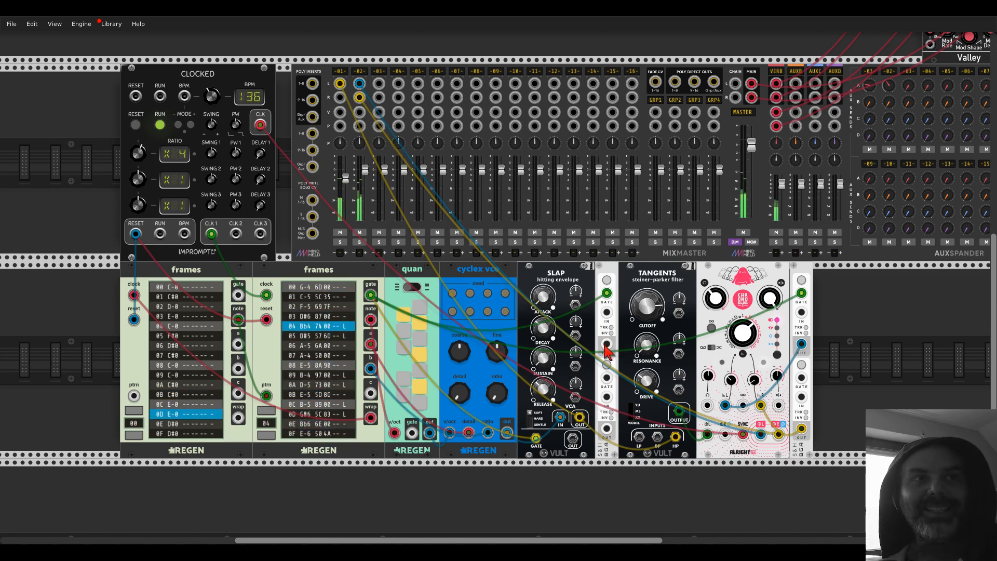
Patch the new S&H's first output to SLAP's attack CV input and slightly raise the attack modulation level
drag(606, 345, 575, 305)
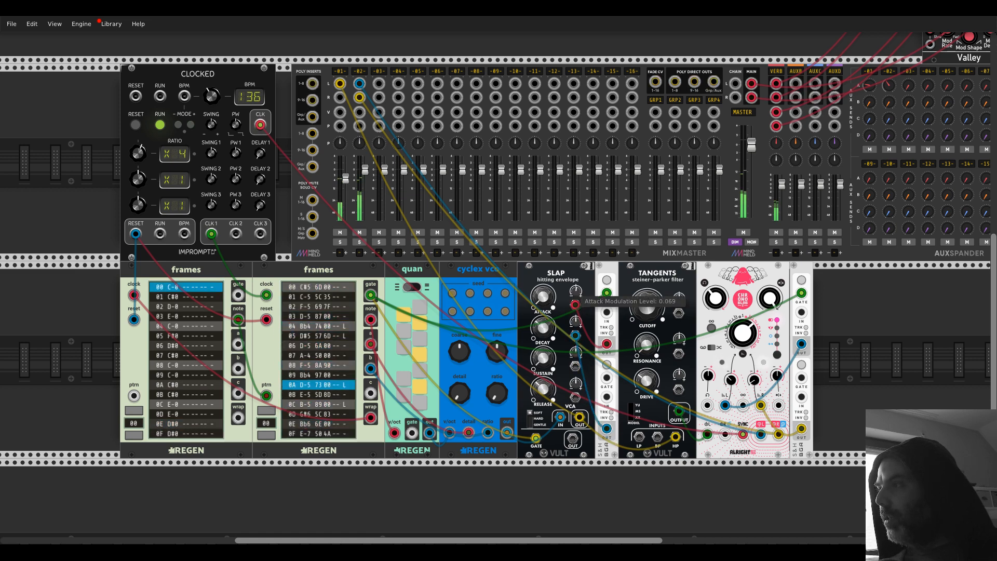
drag(576, 291, 575, 287)
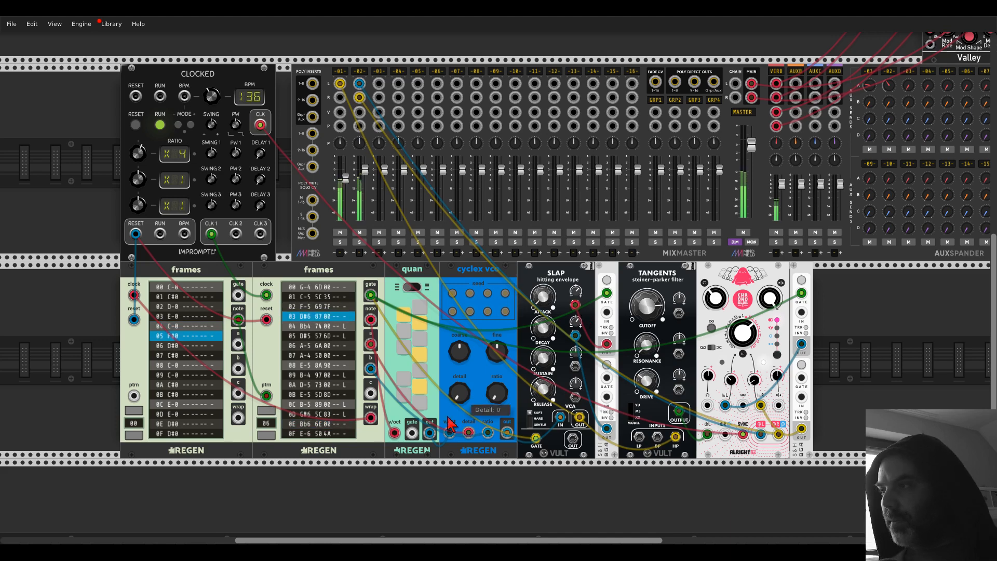
Save the current patch as a file
drag(428, 472, 489, 390)
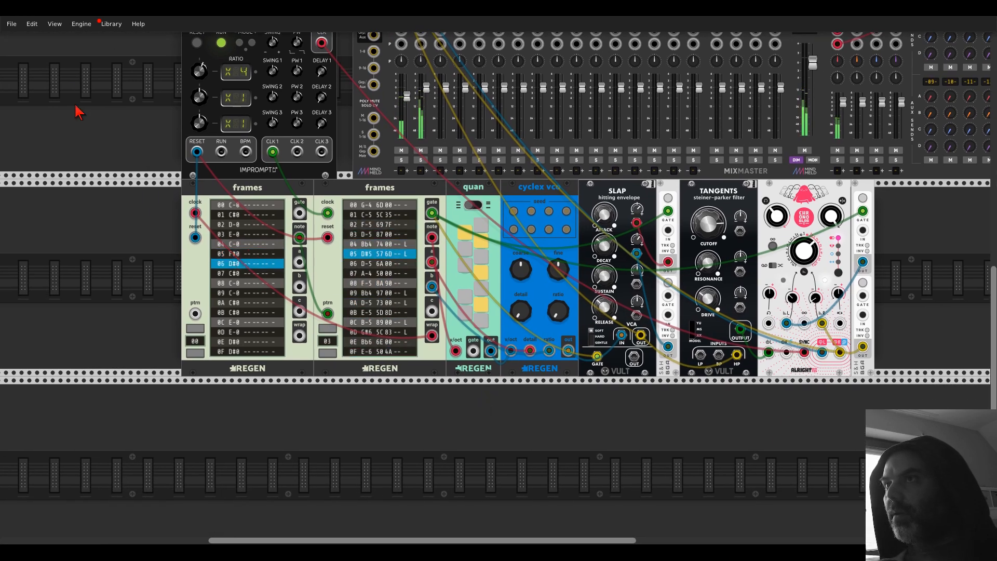
click(12, 24)
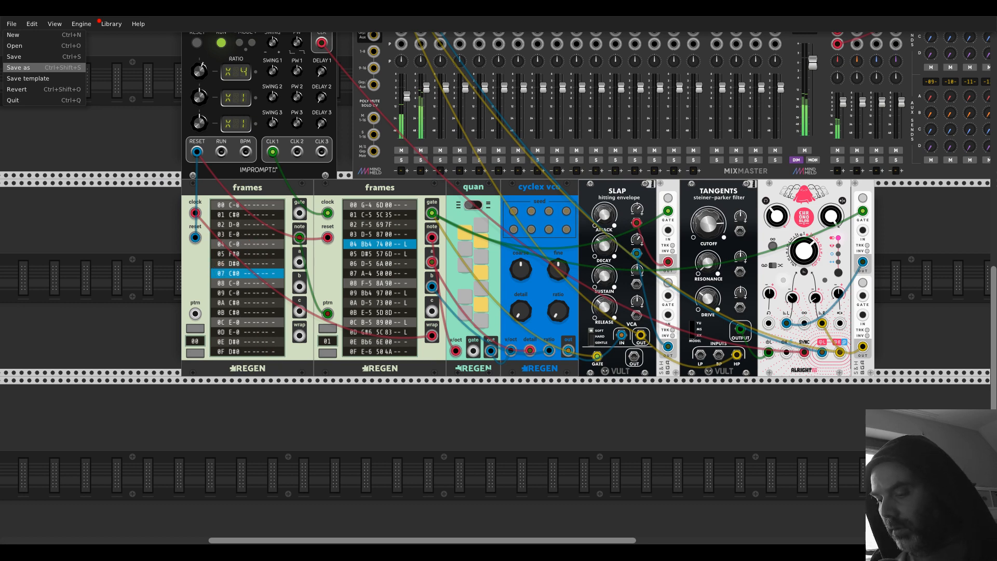
key(Return)
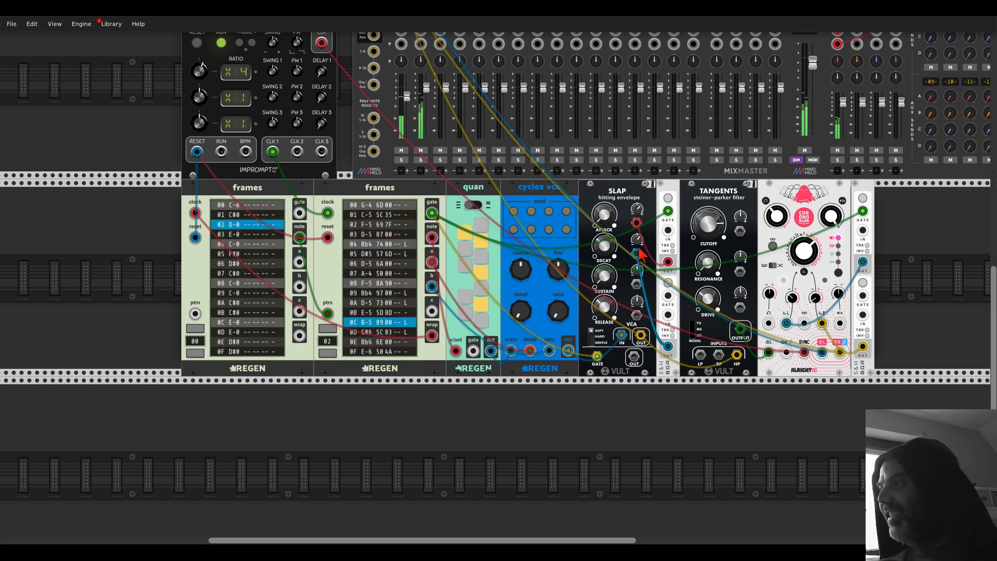
Fine-tune SLAP's attack modulation level and try different release settings on the envelope
mouse_move(638, 251)
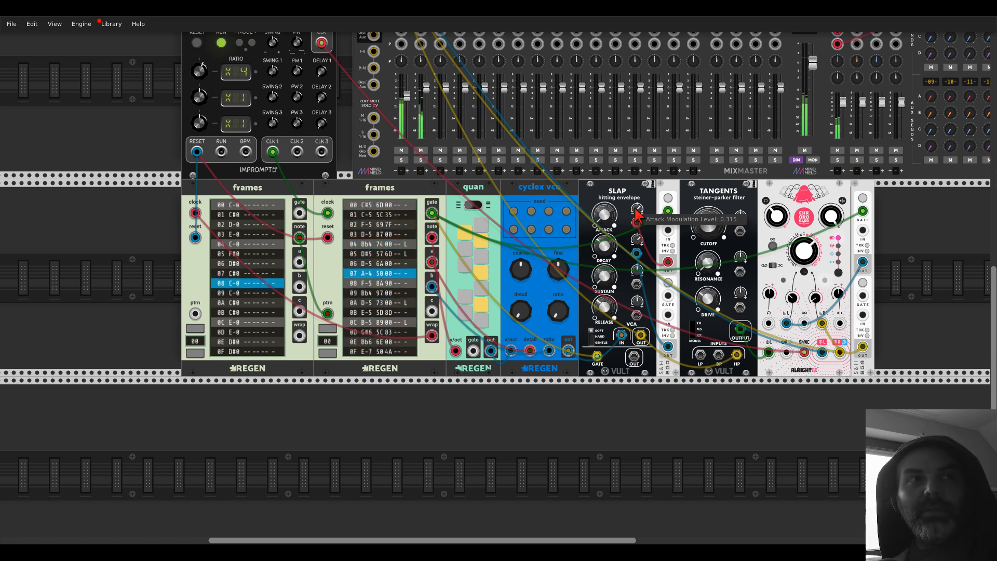
drag(636, 222, 636, 219)
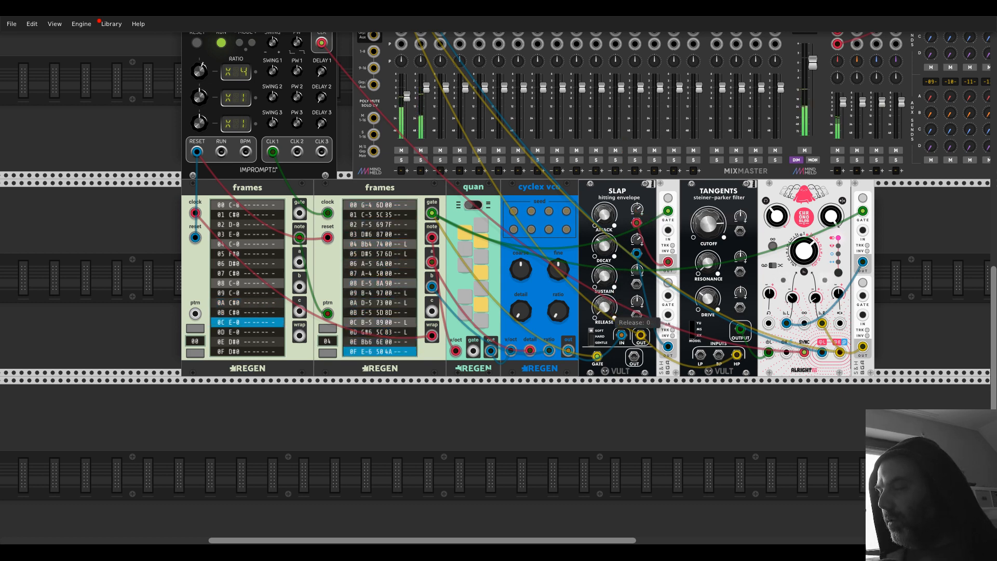
drag(605, 307, 604, 283)
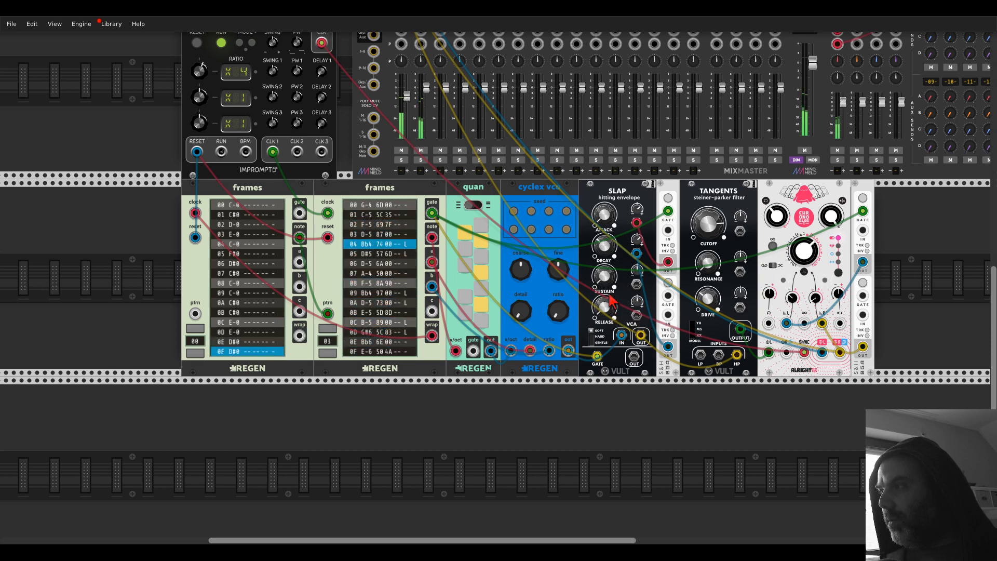
drag(604, 275, 604, 312)
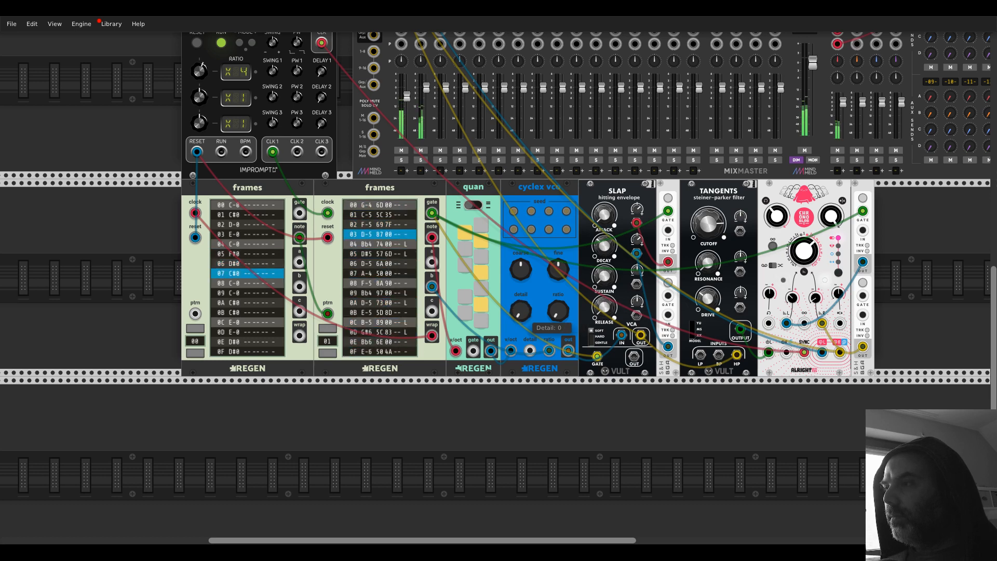
Disconnect the CV cable from cyclex vco's detail input and try out the detail knob
drag(521, 310, 520, 296)
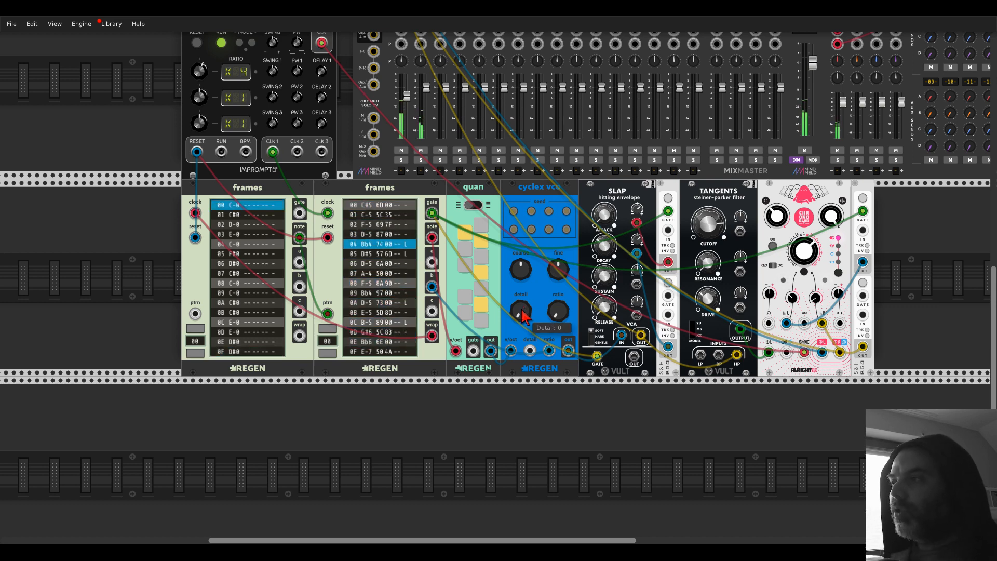
drag(524, 316, 524, 312)
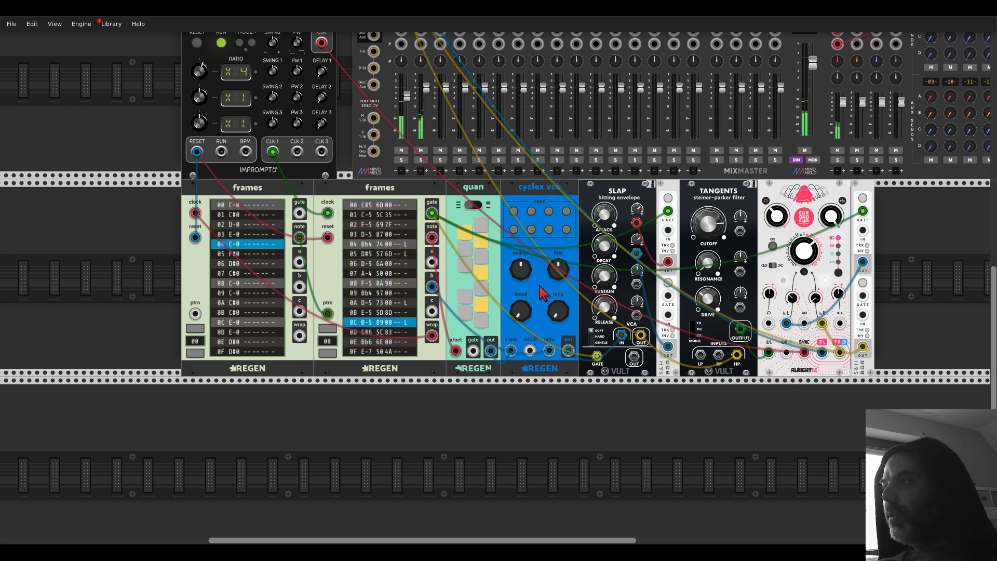
Make room between cyclex vco and SLAP and add a Branches bernoulli gate directly after cyclex vco
drag(585, 230, 653, 230)
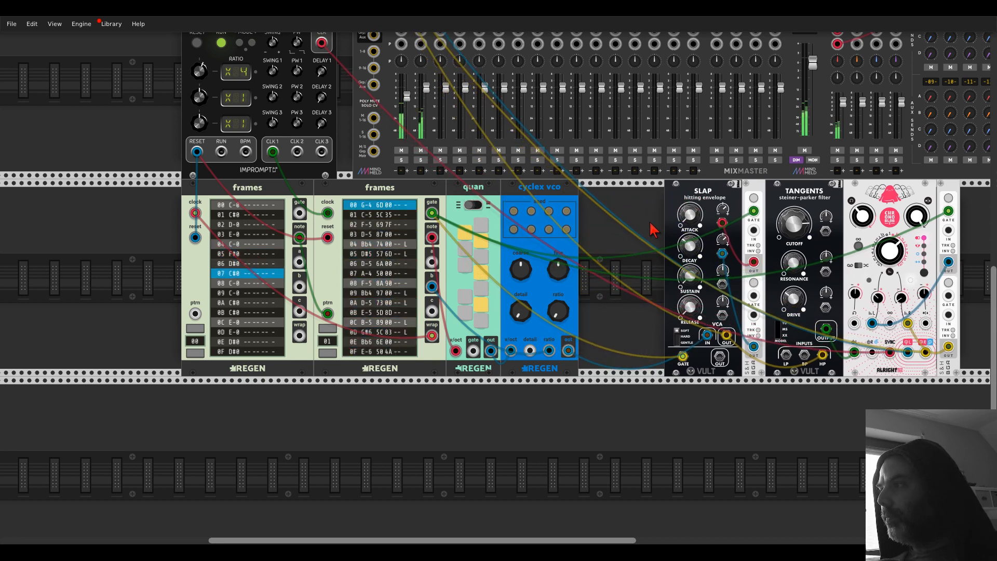
right_click(651, 232)
text(branches)
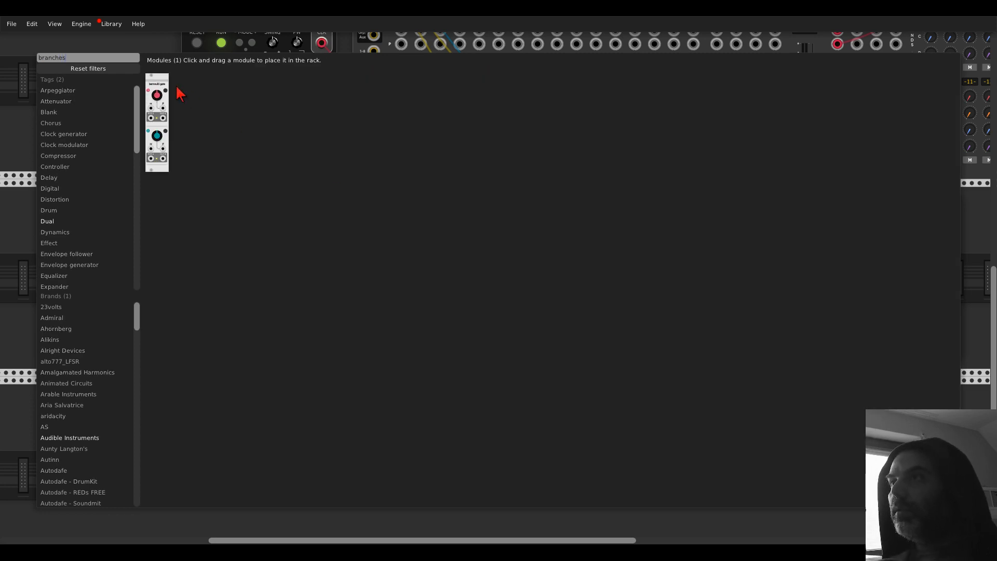
drag(161, 84, 574, 225)
Patch the frames gate into the bernoulli gate's first input and monitor its output A on a VCV Scope added in the row below
drag(674, 413, 576, 317)
right_click(599, 348)
text(scope)
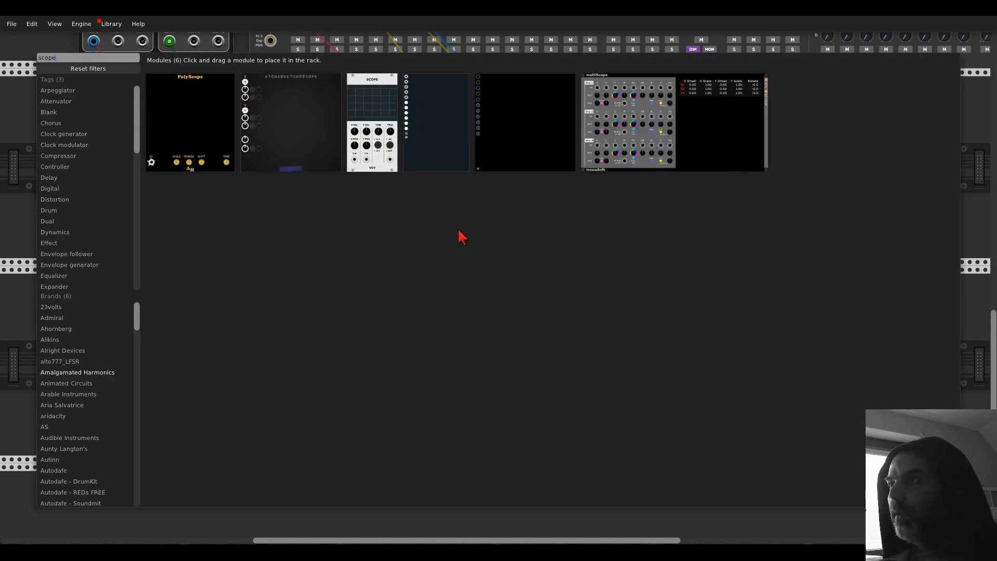
drag(372, 120, 553, 344)
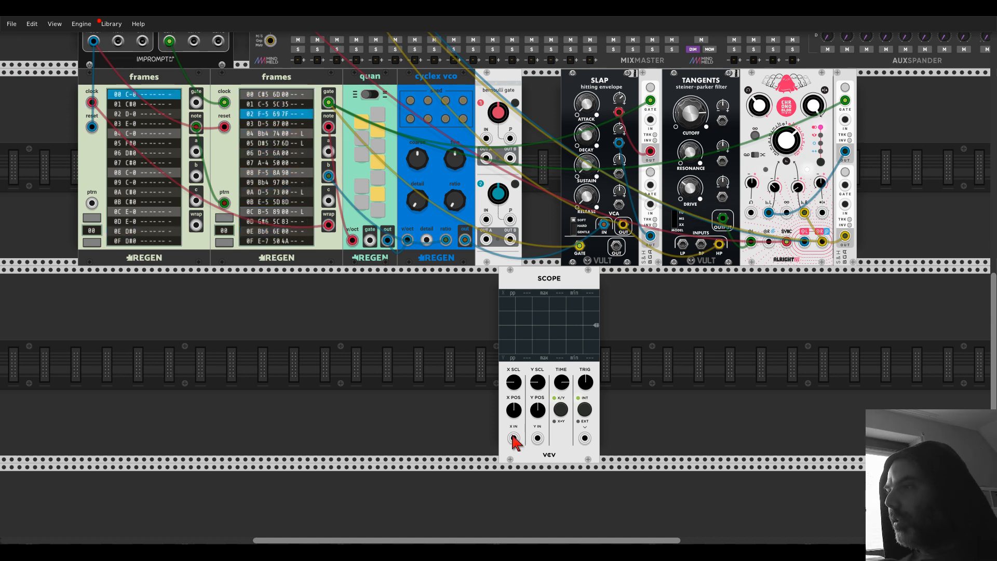
mouse_move(514, 438)
mouse_down()
mouse_move(441, 292)
mouse_move(510, 158)
mouse_move(329, 104)
mouse_up()
mouse_move(561, 387)
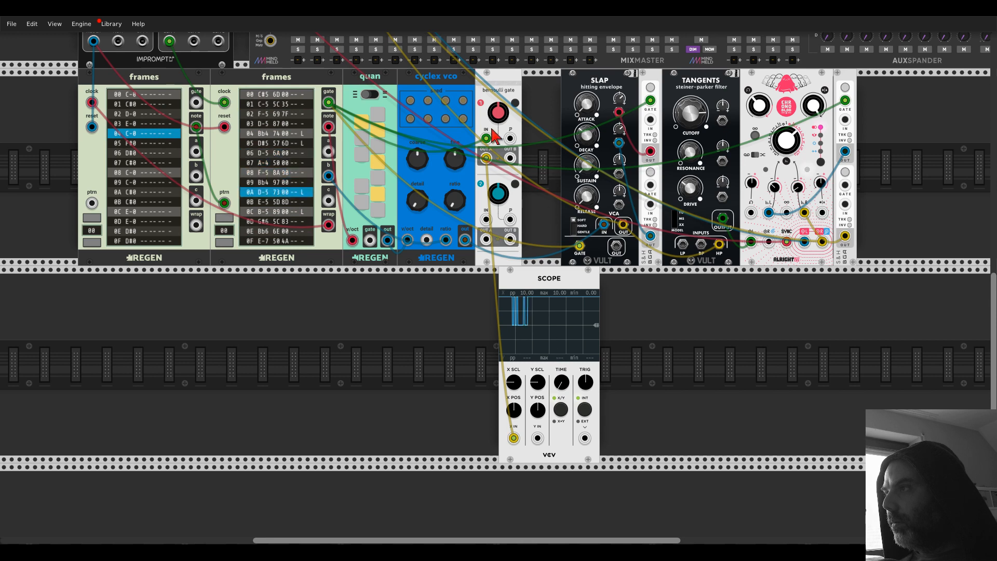
Set the bernoulli gate's first probability to about 0.82 and patch its output A to cyclex vco's detail input
mouse_move(499, 114)
drag(500, 117, 500, 103)
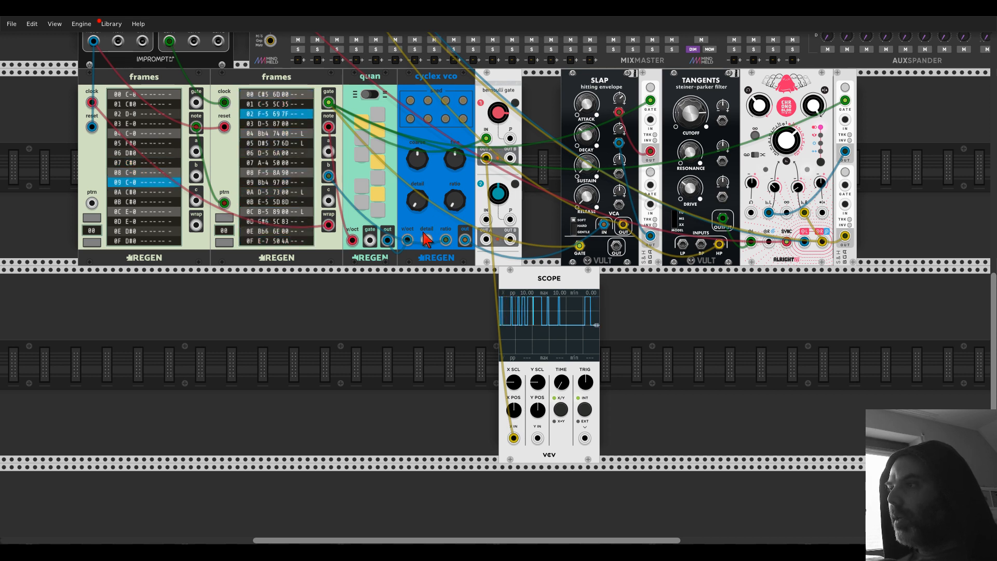
drag(427, 239, 486, 157)
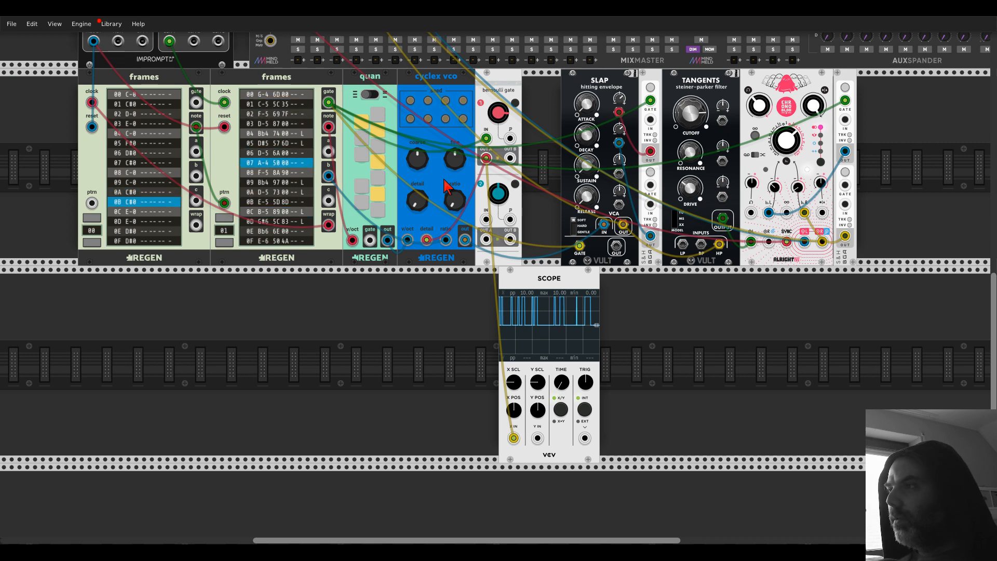
drag(501, 115, 502, 116)
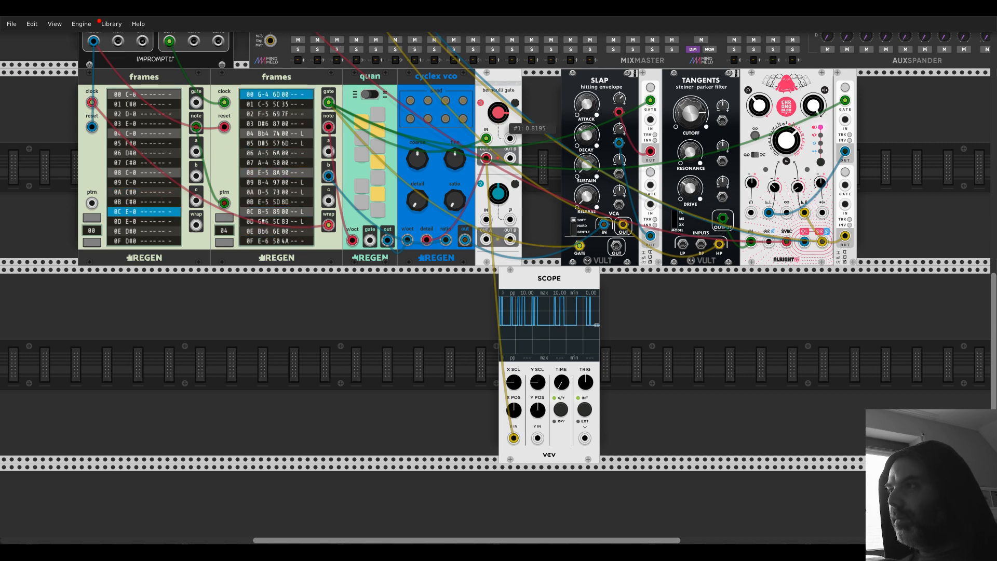
Insert a slew limiter between cyclex vco and the bernoulli gate, routing output A through it to the detail input, and adjust its fall
drag(504, 80, 544, 82)
right_click(504, 106)
text(slew)
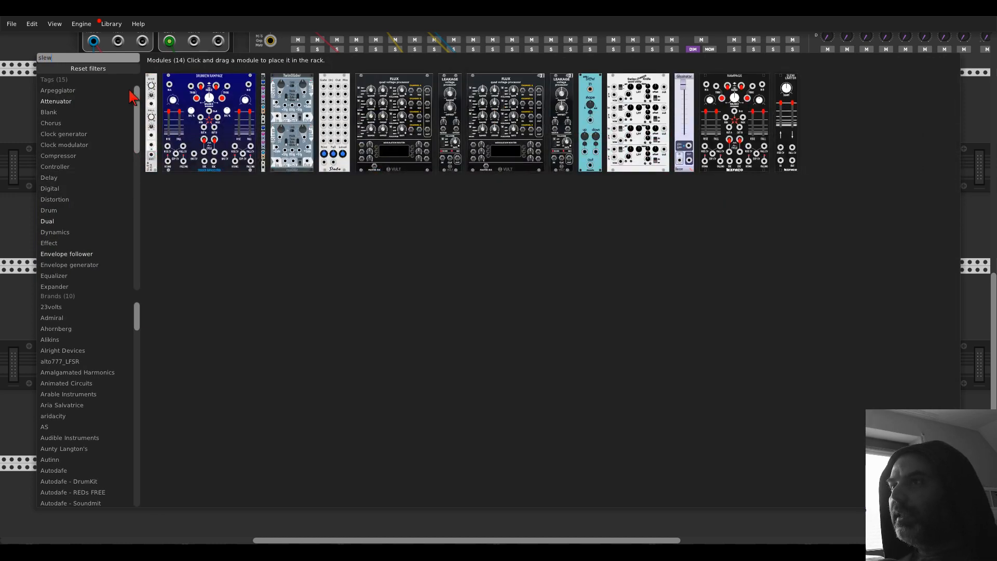
click(152, 104)
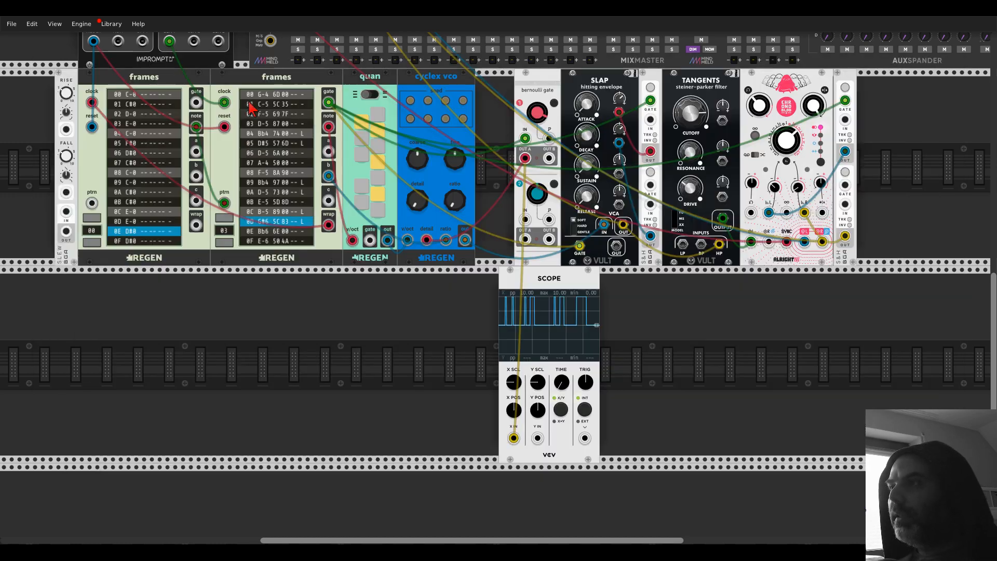
drag(478, 208, 427, 241)
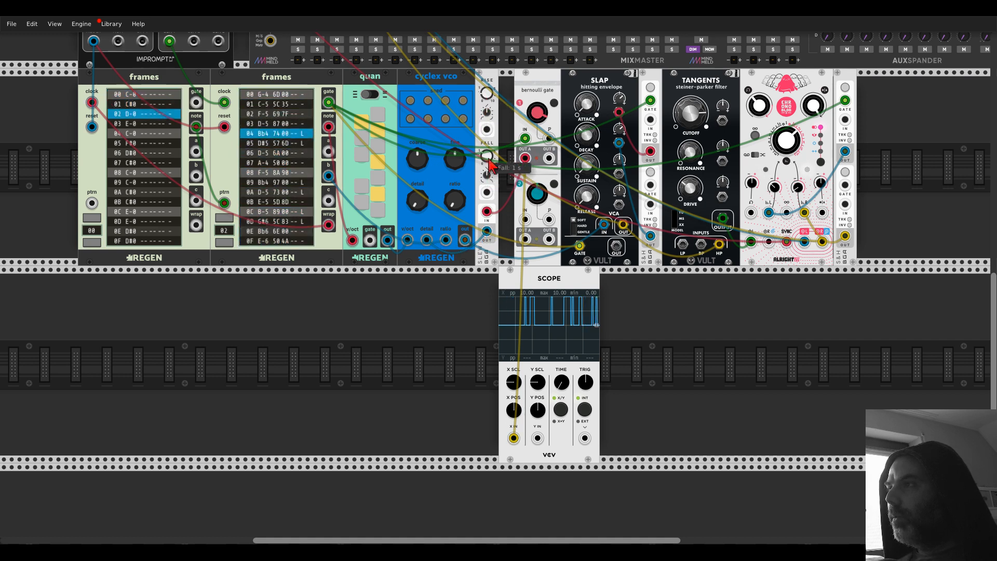
mouse_move(488, 161)
mouse_down()
mouse_move(489, 172)
mouse_move(488, 162)
mouse_up()
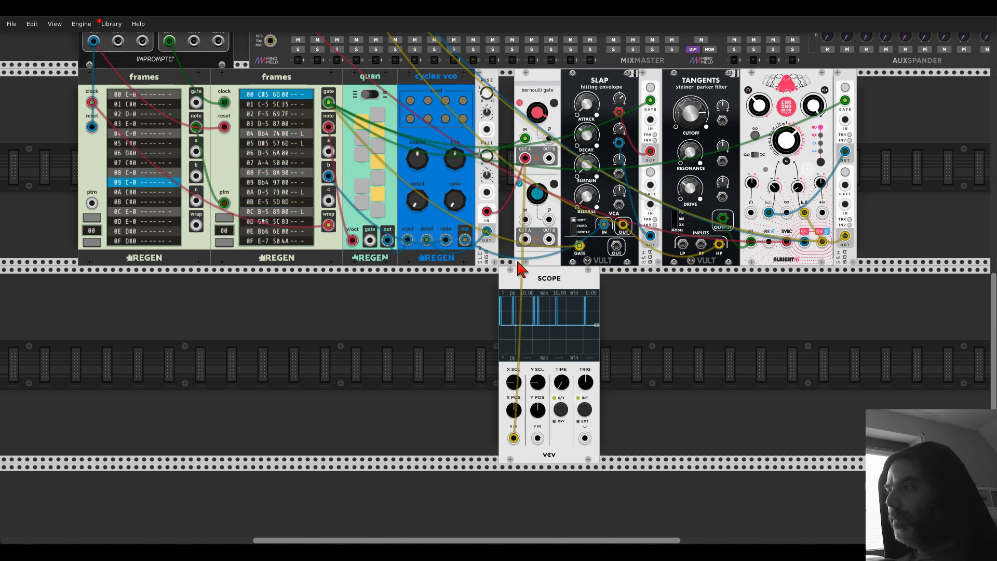
Delete the Scope and close the gap between the slew limiter, the bernoulli gate and the modules after them
right_click(522, 283)
click(536, 375)
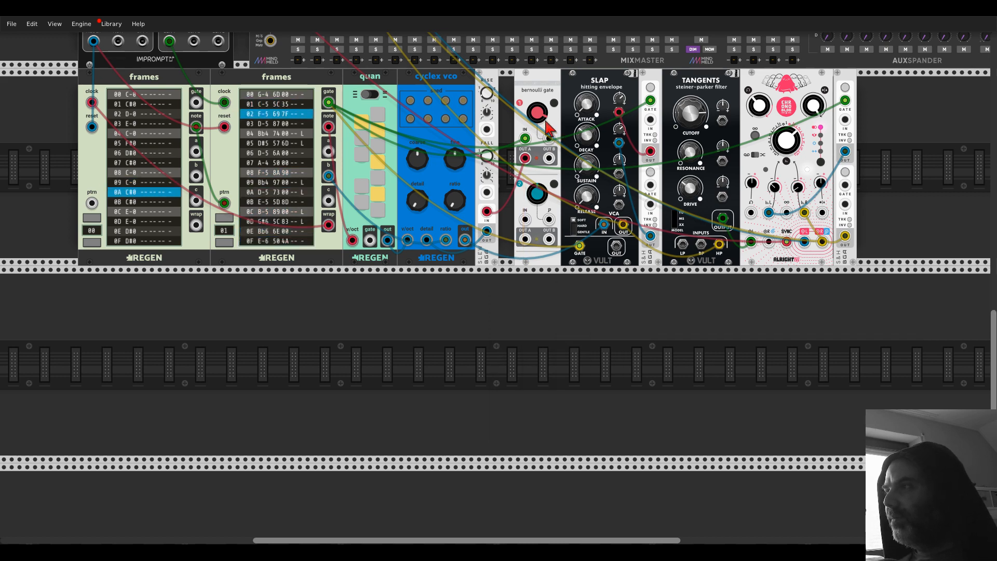
drag(847, 83, 831, 83)
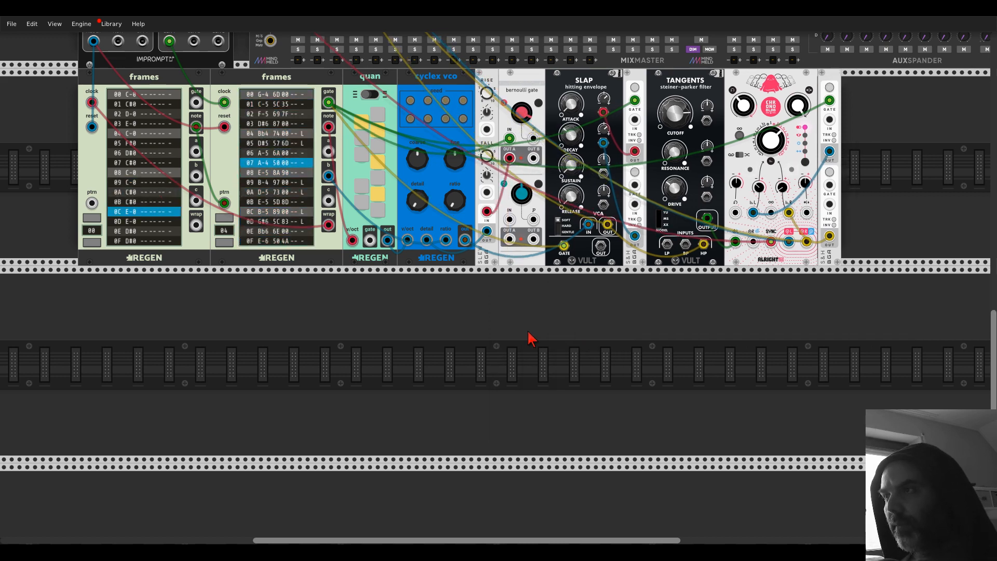
Fine-tune the cutoff of the TANGENTS filter
drag(530, 338, 548, 424)
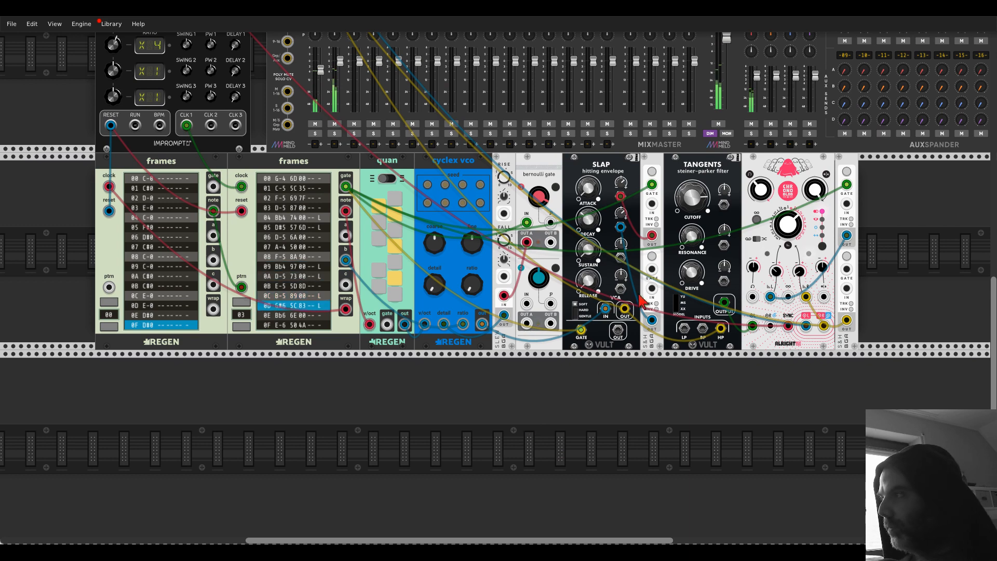
drag(692, 199, 692, 208)
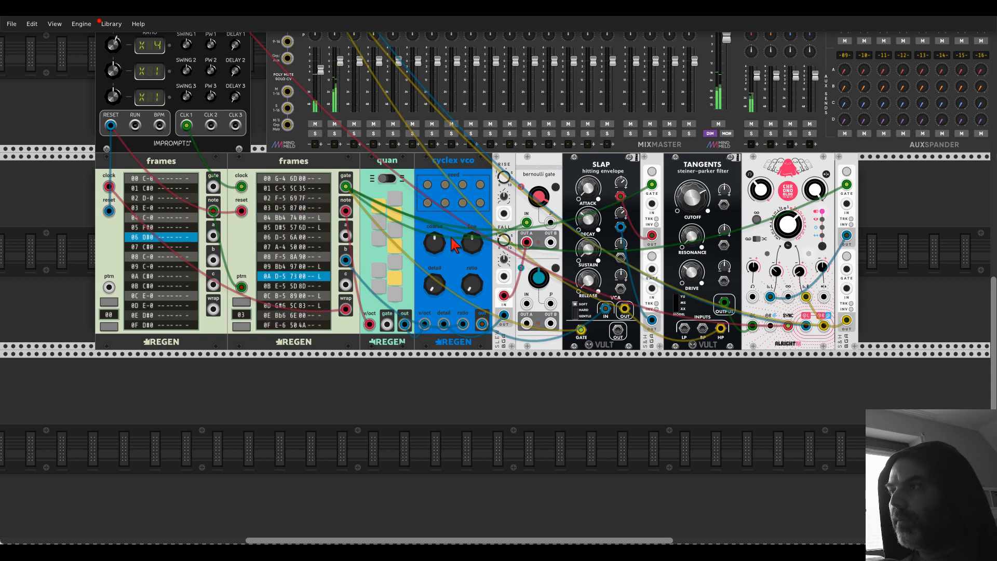
Add the Regen tri oscillator to the empty row below the second frames module
scroll(451, 227, down, 3)
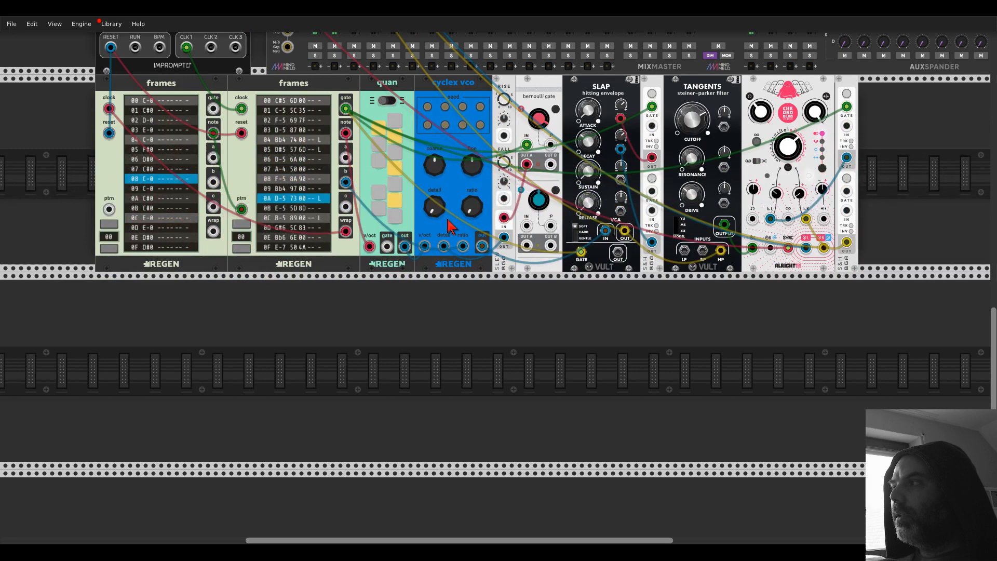
right_click(457, 340)
text(rege)
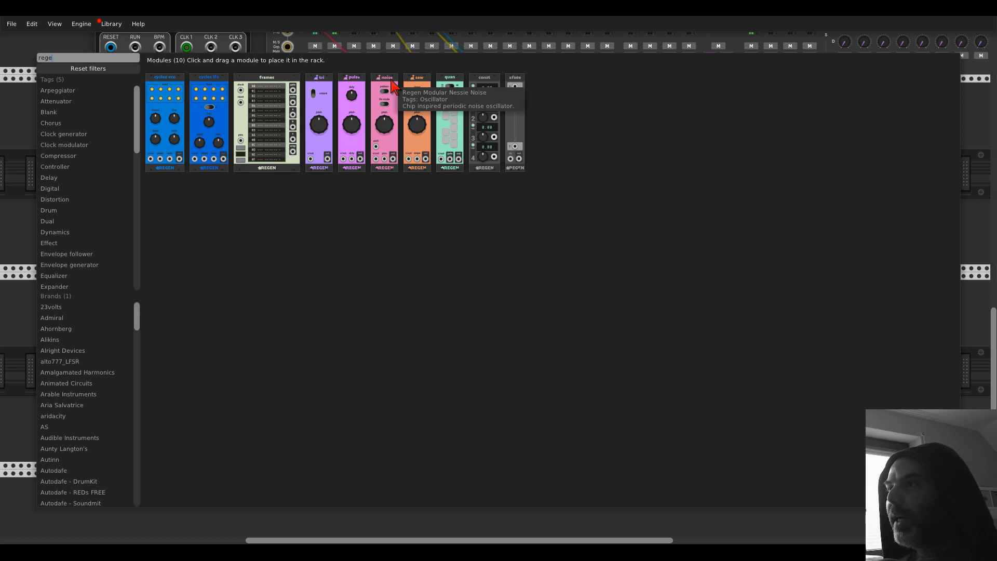
drag(347, 83, 338, 295)
Add a VCV Scope beside tri and patch tri's output to its X input
right_click(429, 307)
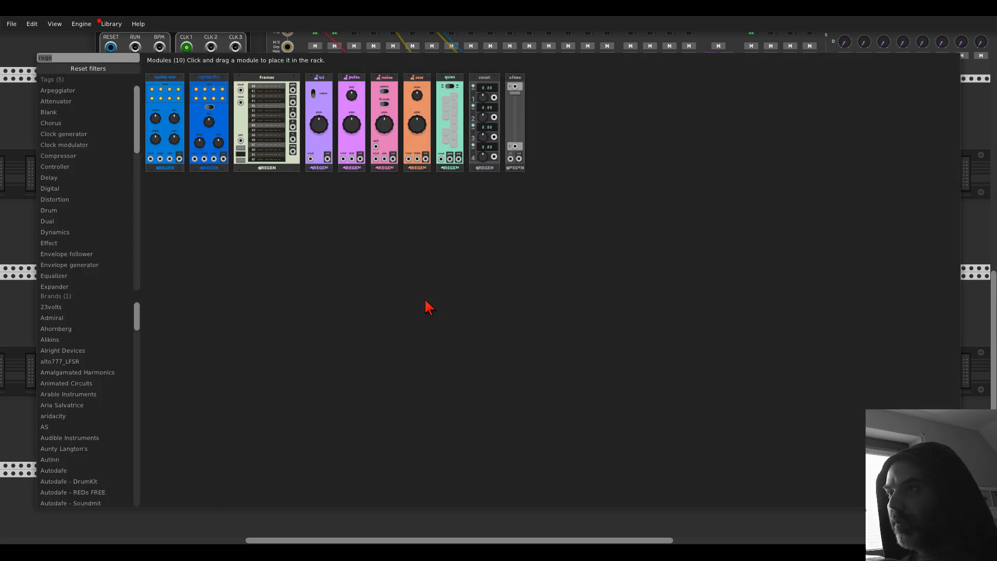
text(scope)
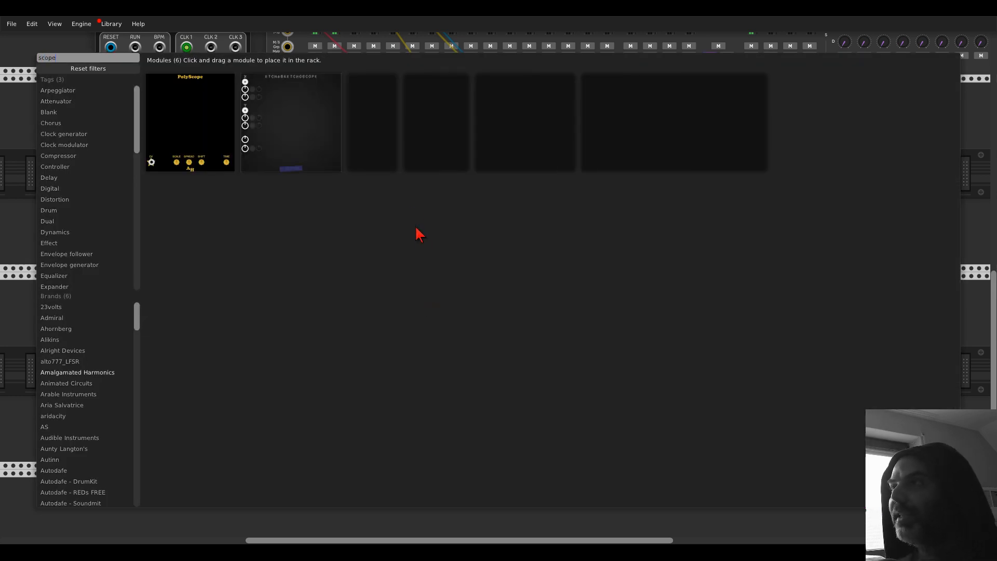
click(386, 87)
drag(373, 443, 398, 444)
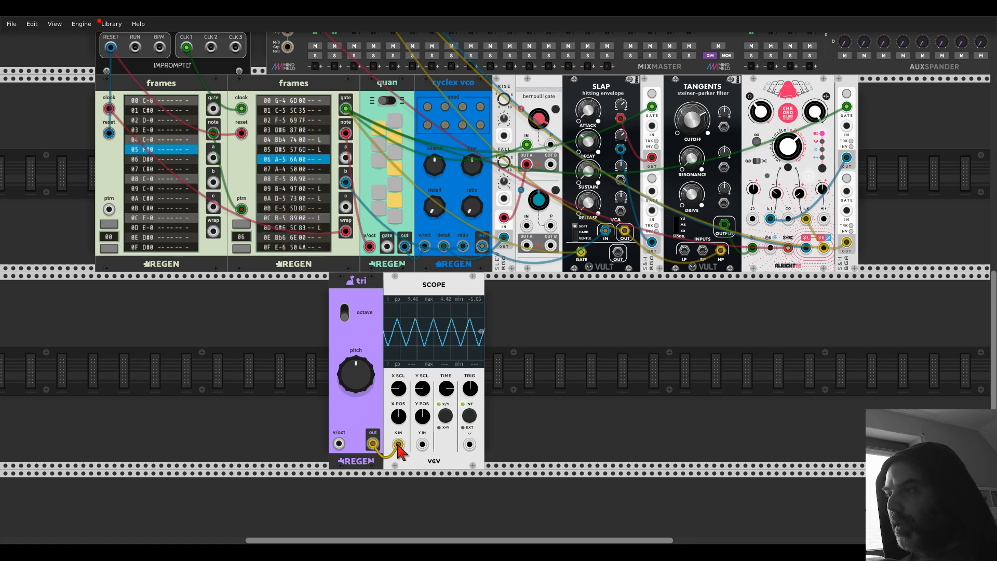
Lower tri's pitch to examine the shape of its waveform, and delete the Scope
mouse_move(356, 375)
mouse_down()
mouse_move(356, 416)
mouse_move(356, 363)
mouse_move(356, 388)
mouse_up()
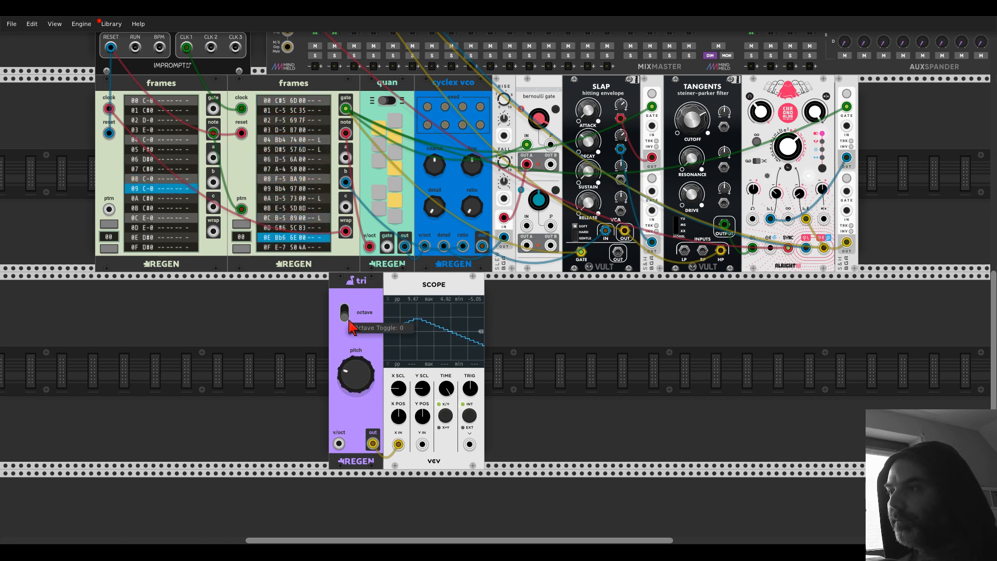
right_click(391, 304)
click(406, 378)
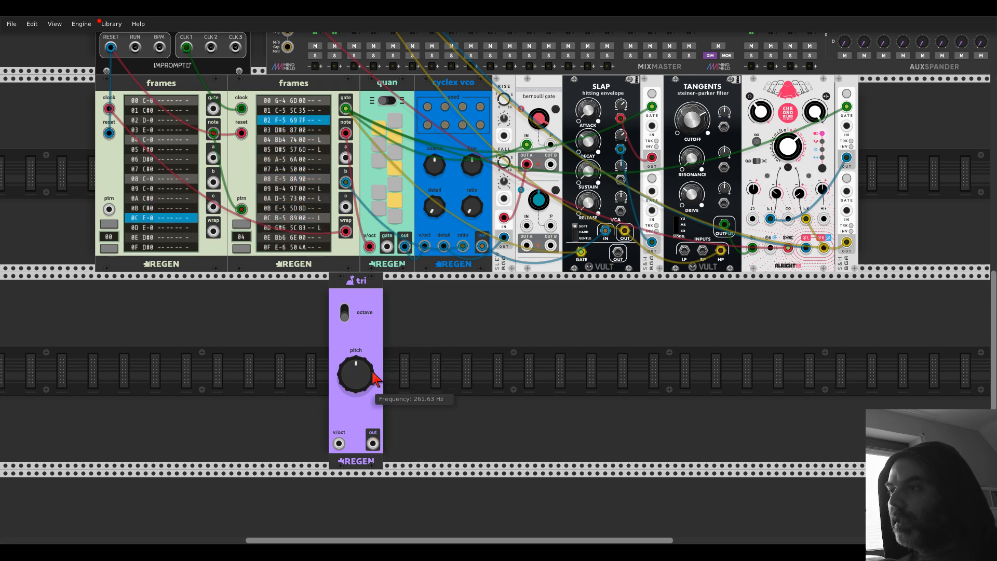
Search the module library for regen and look over the remaining Regen oscillators, such as noise and saw
right_click(435, 365)
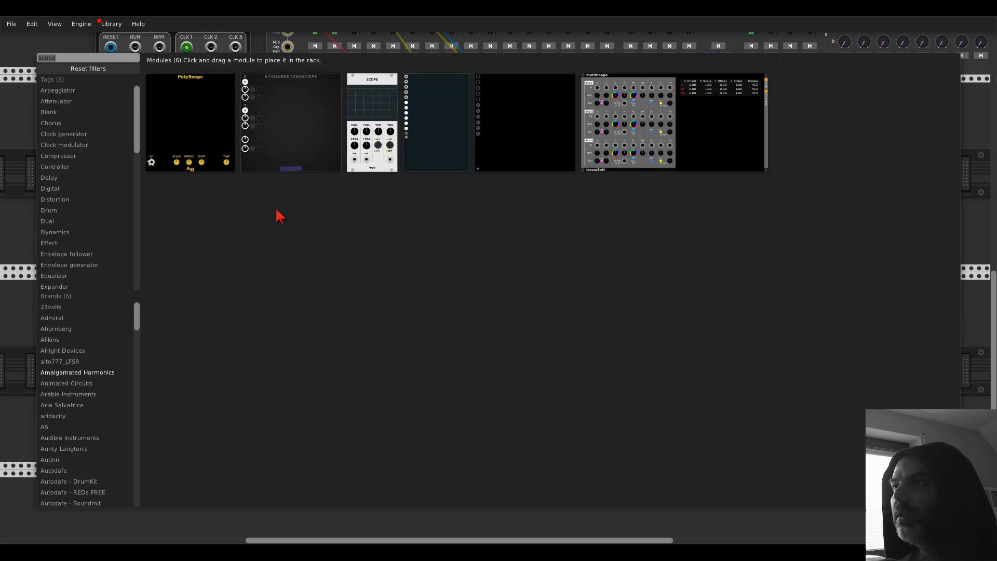
text(regen)
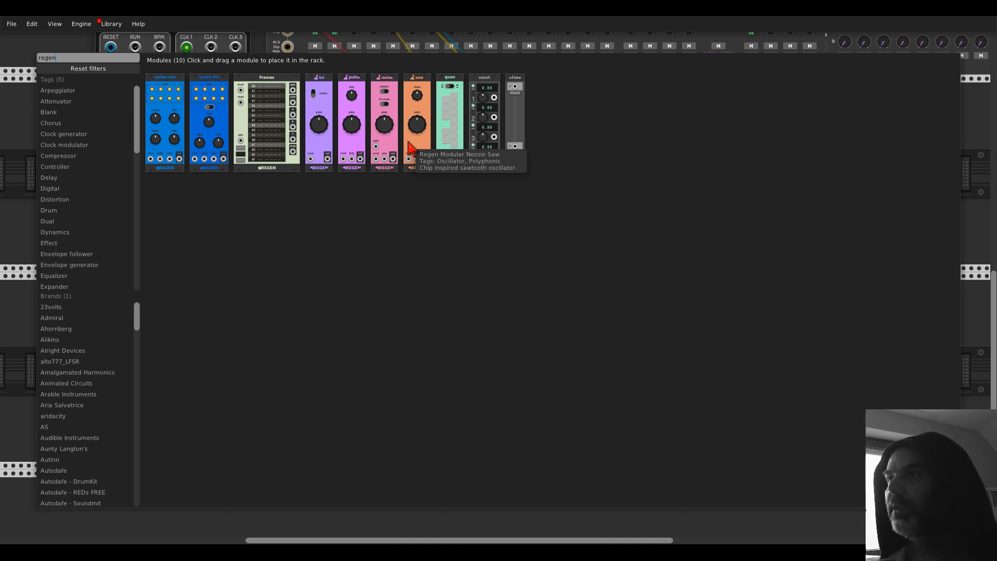
click(81, 49)
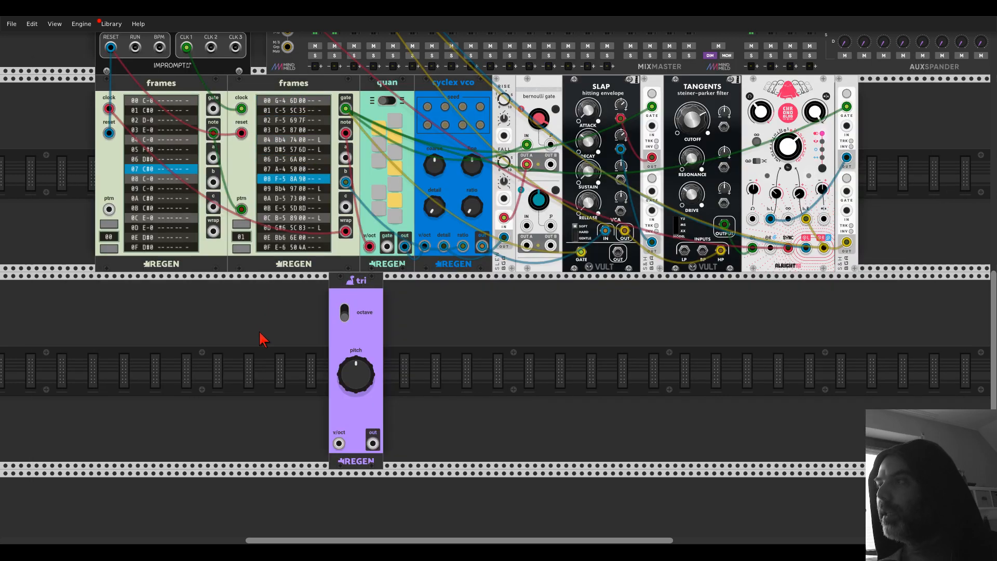
drag(765, 352, 550, 420)
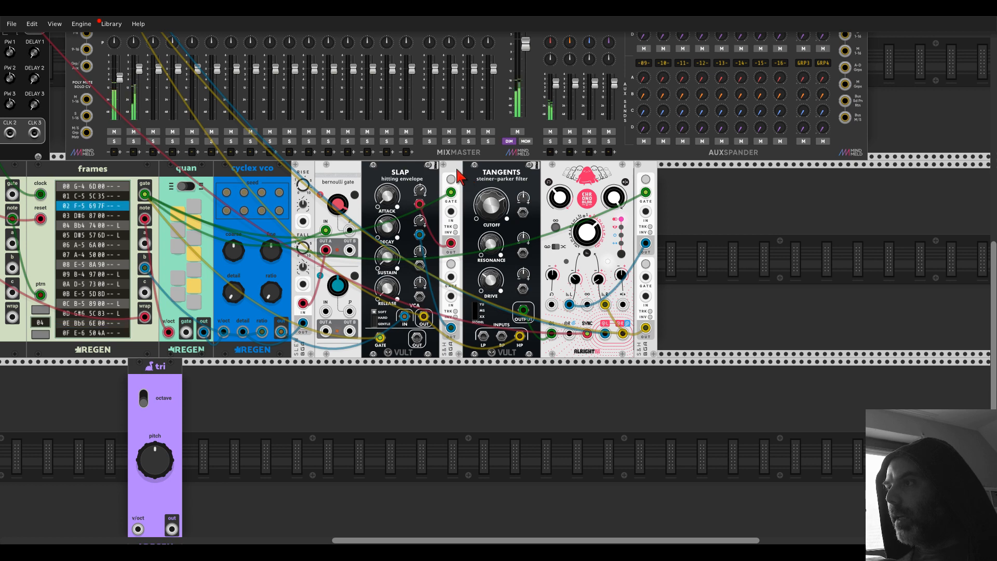
drag(472, 183, 636, 183)
key(ctrl+d)
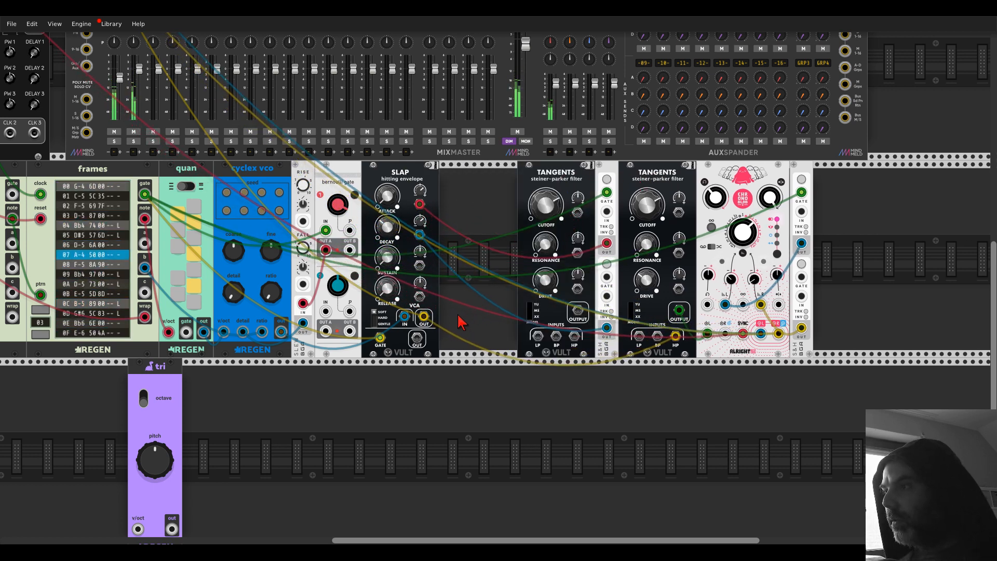
scroll(147, 130, up, 3)
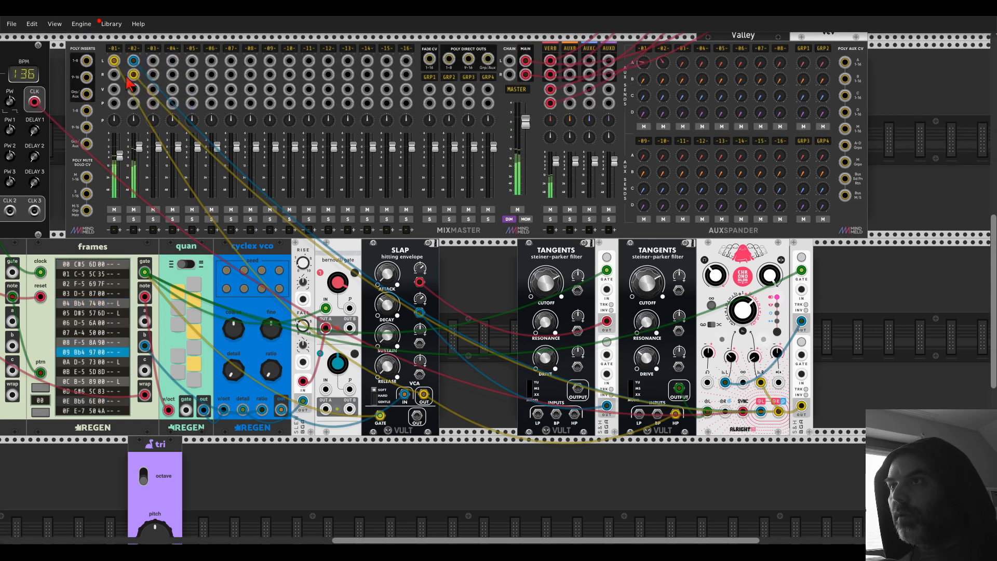
right_click(527, 250)
click(548, 349)
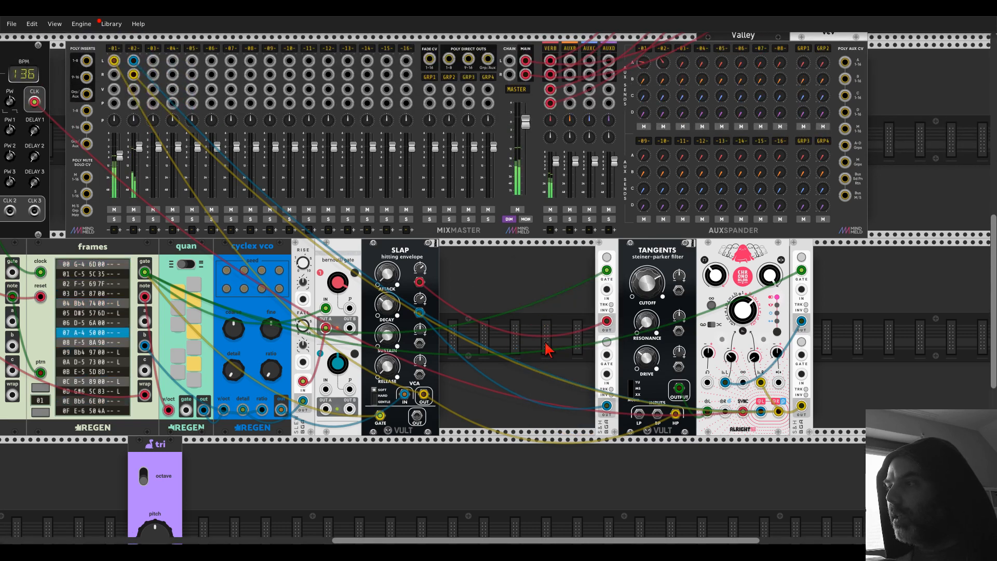
Set mixer track 1's LPF cutoff to 2.2 kHz and close the gap between Slap and the modules after it
right_click(114, 49)
drag(191, 90, 156, 90)
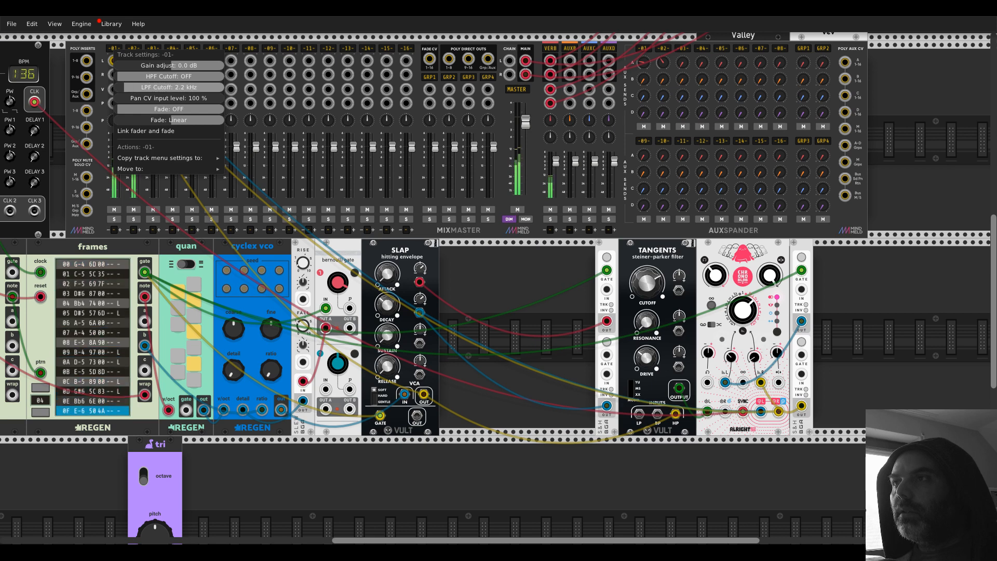
click(543, 312)
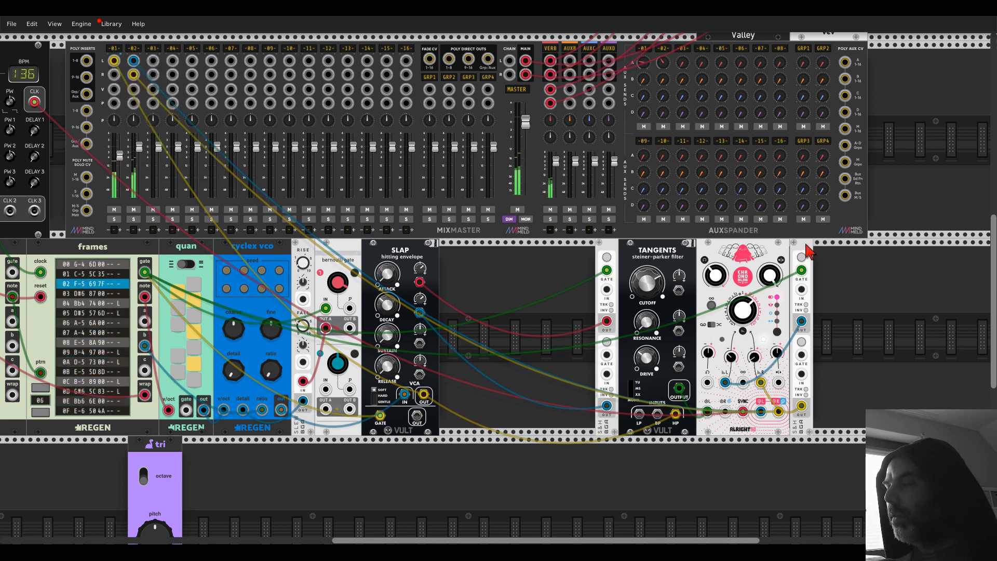
drag(808, 252, 652, 252)
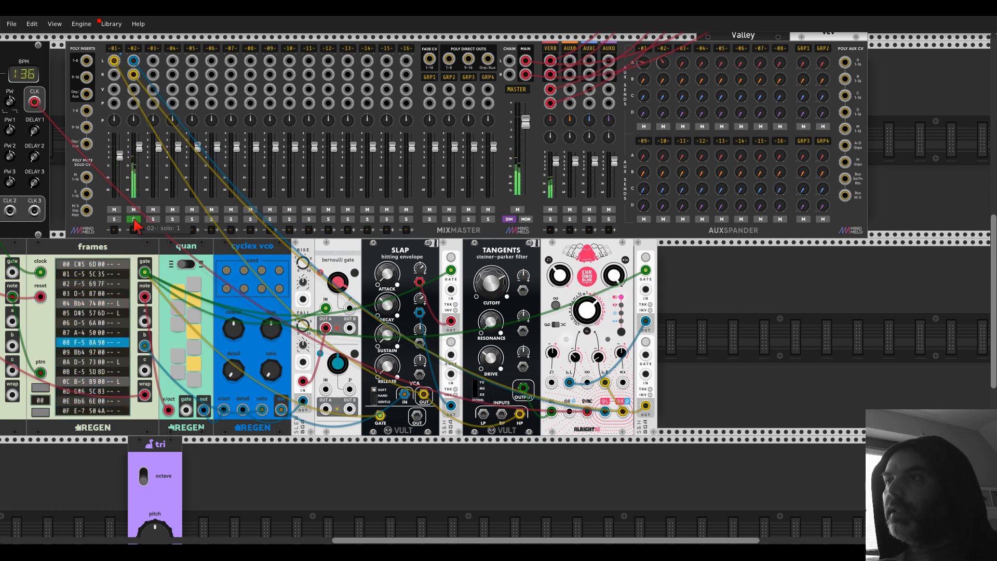
Solo mixer tracks 1 and 2 to listen to each voice separately, and leave both unsoloed
click(115, 220)
click(132, 221)
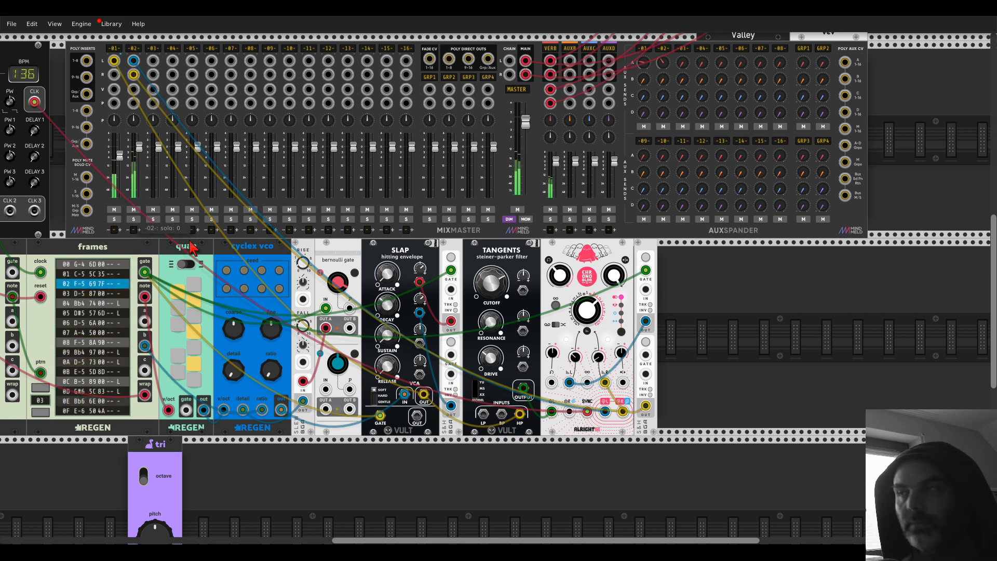
Search the module library for fate and place Geodesics Fate in the lower row below the second frames module
drag(377, 484, 684, 354)
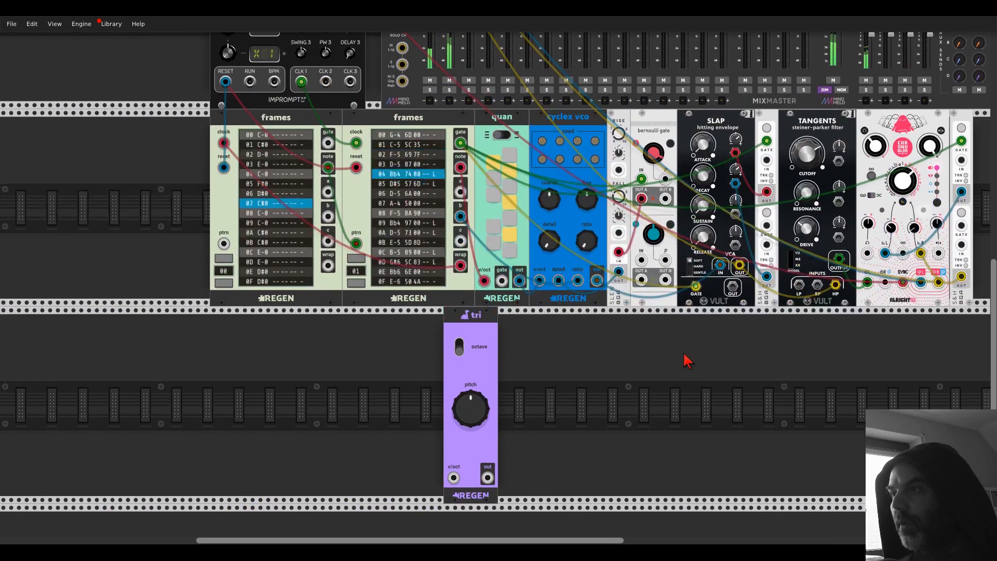
right_click(368, 385)
text(fate)
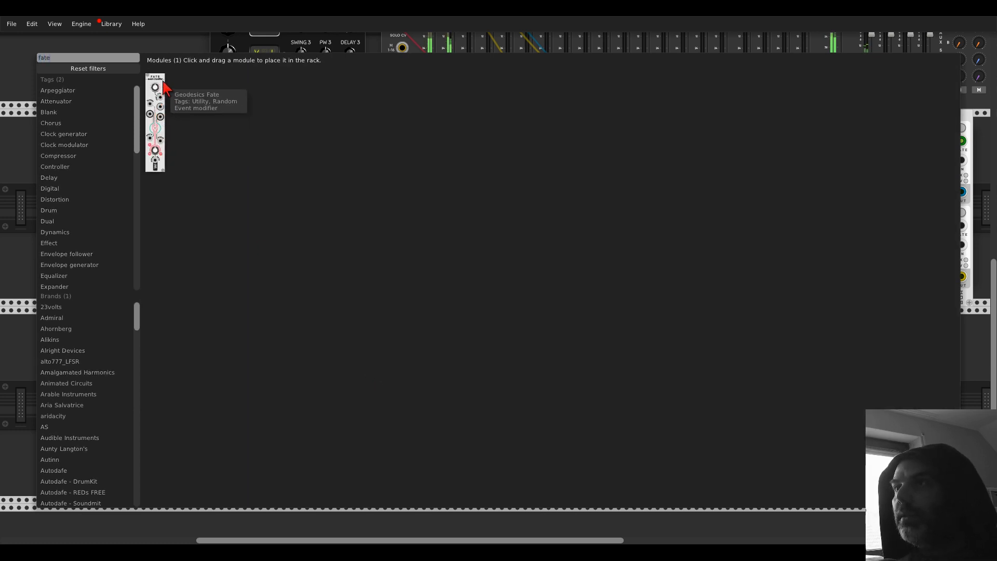
drag(164, 87, 365, 384)
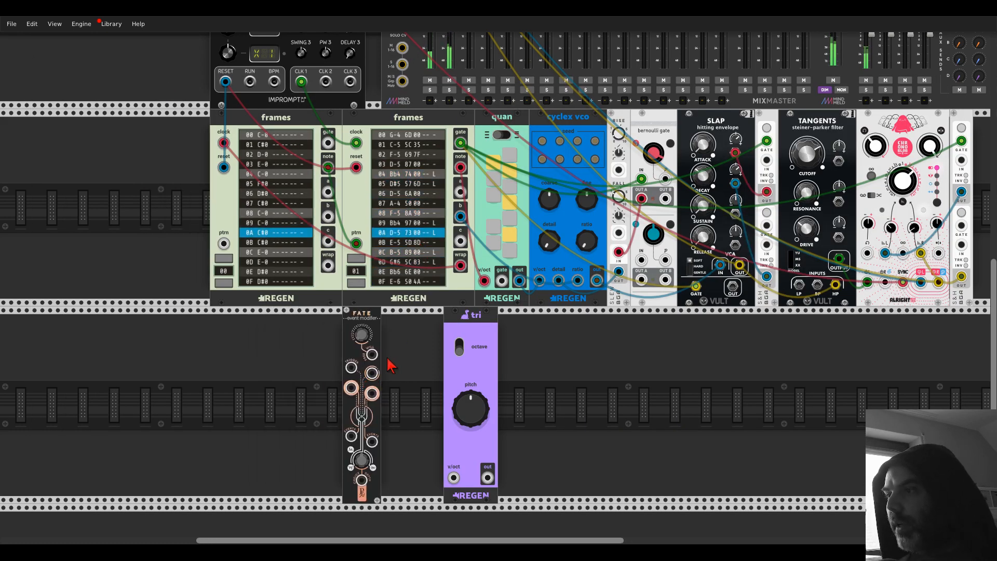
Patch the second frames' note output to Fate's events input and Clocked's CLK 1 to Fate's trigger input
drag(352, 440, 352, 441)
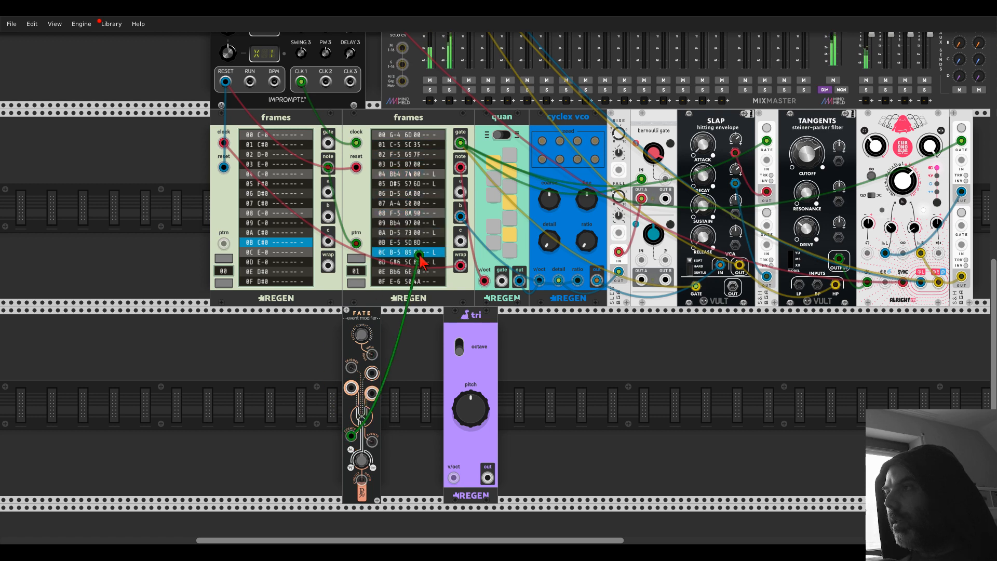
drag(419, 257, 461, 167)
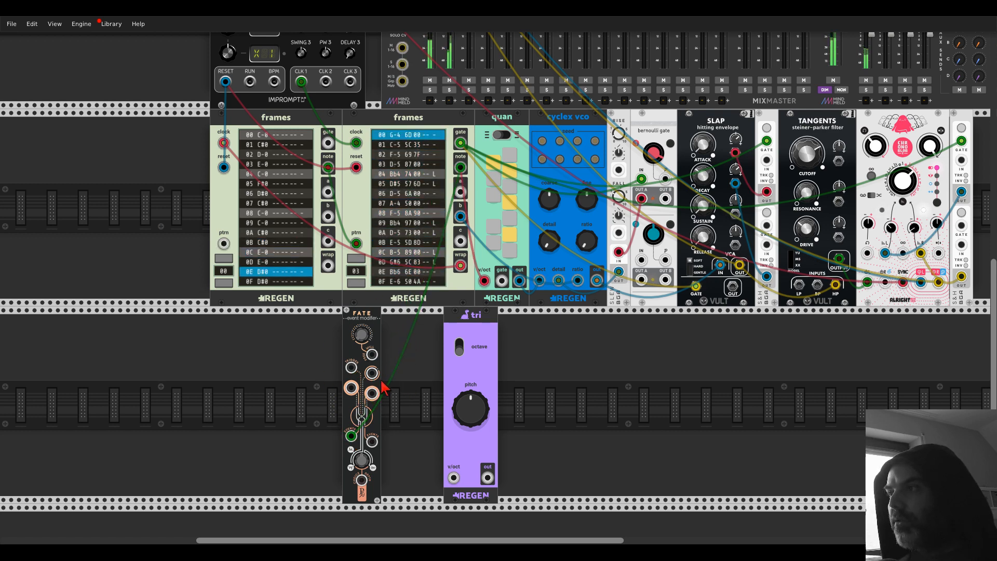
drag(352, 368, 301, 82)
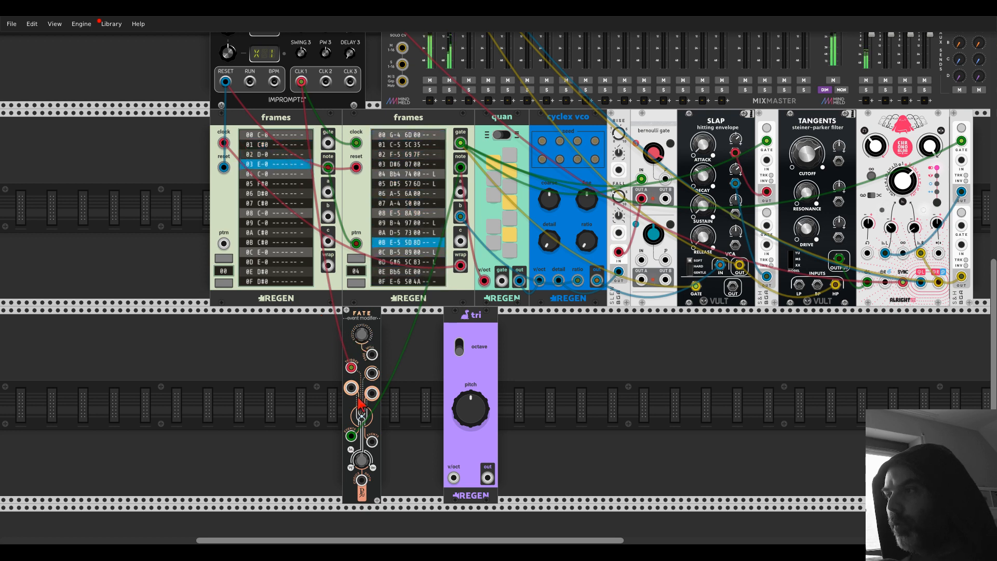
Set Fate's free will to about 0.507 and check its choices depth
scroll(360, 402, up, 3)
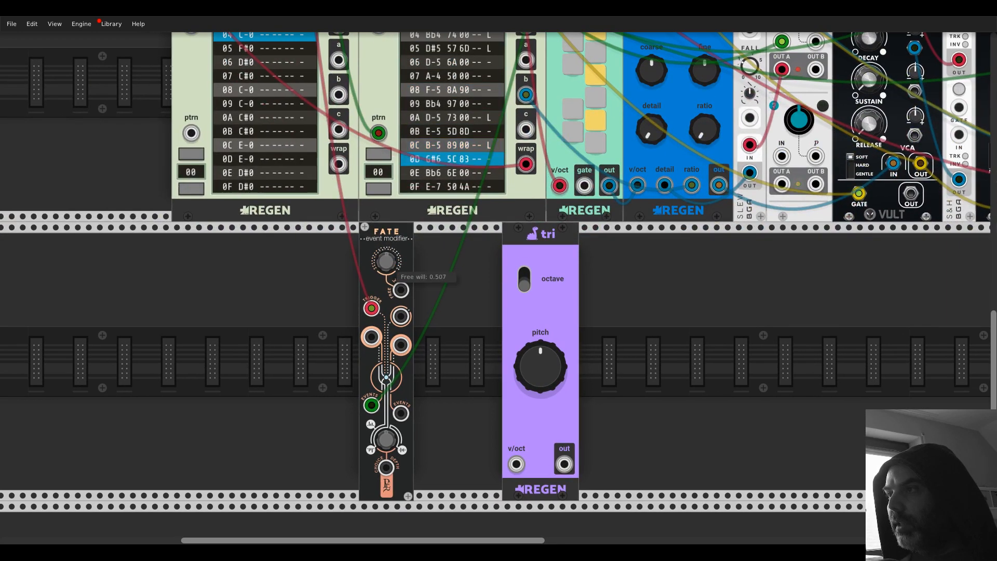
drag(391, 269, 391, 270)
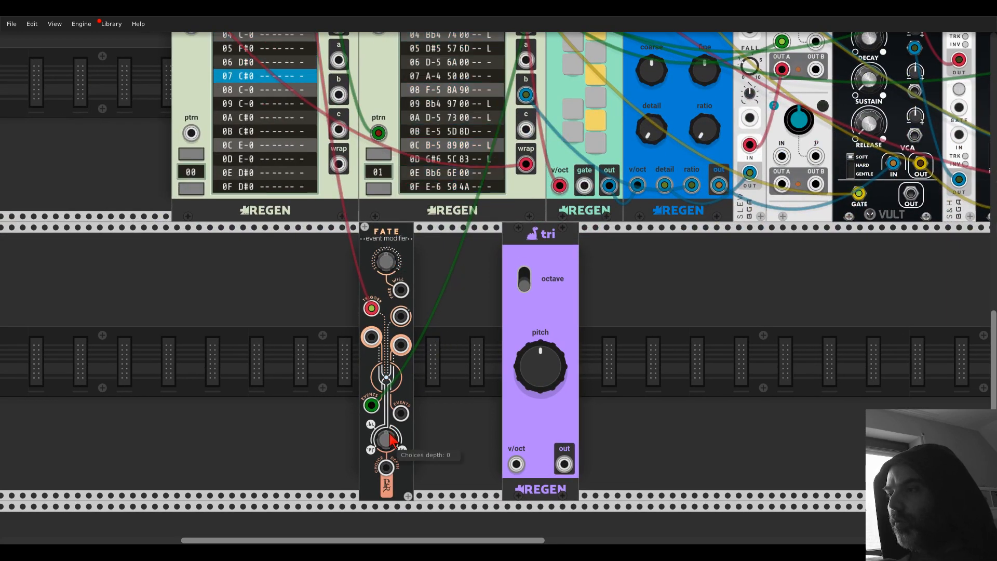
drag(392, 441, 392, 446)
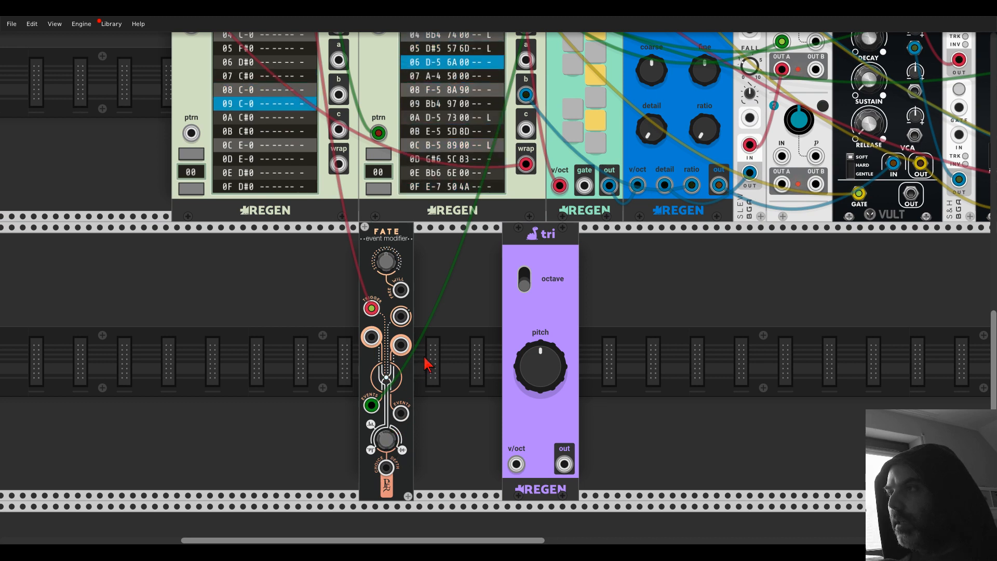
Move the source of Fate's events input cable from the second frames' note output to quan's output
scroll(428, 166, up, 4)
scroll(428, 166, right, 3)
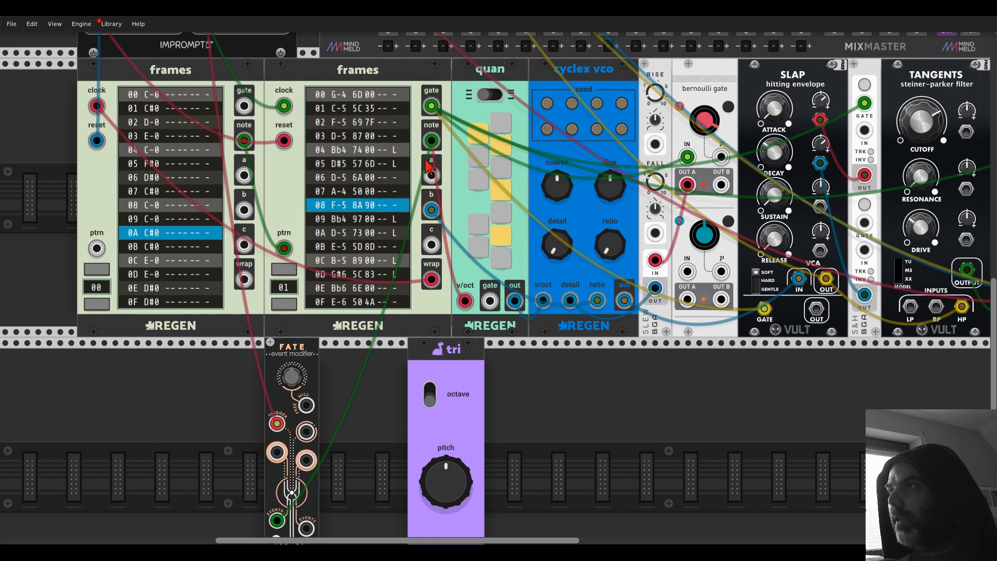
drag(428, 167, 515, 303)
scroll(382, 411, down, 4)
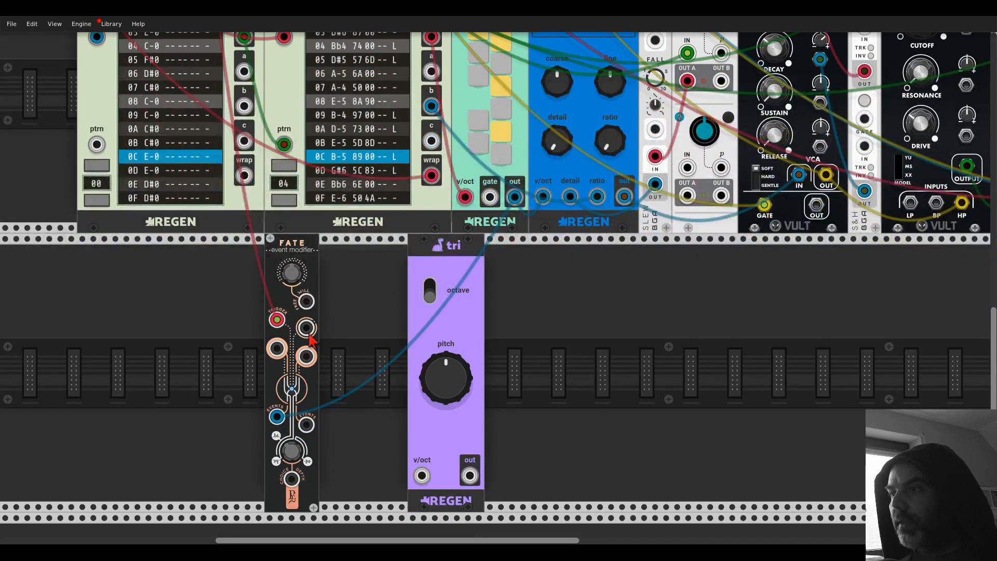
Patch Fate's main output to tri's v/oct and tri's output to mixer track 3, and lower that track's fader
drag(277, 349, 443, 62)
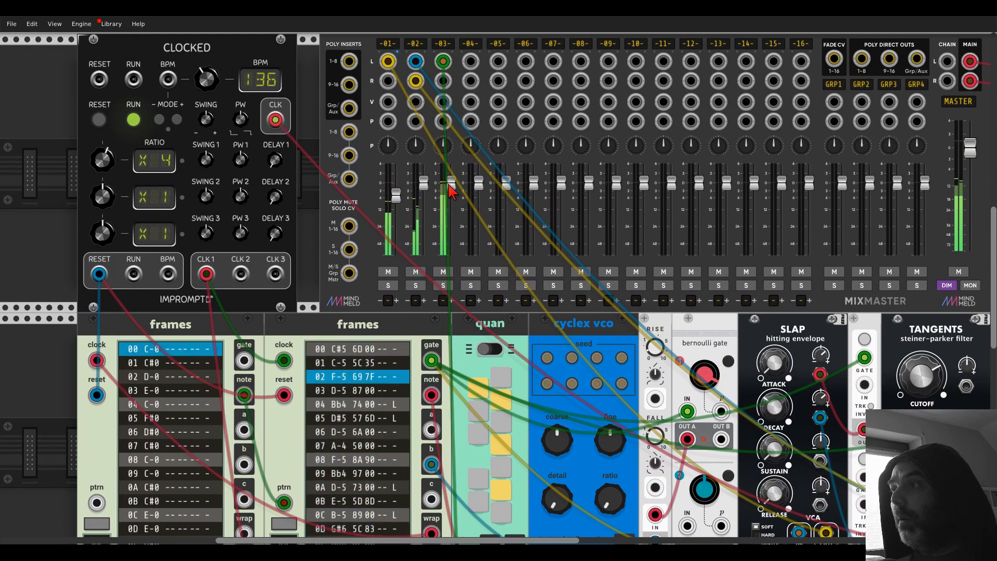
drag(451, 193, 451, 208)
scroll(413, 179, down, 5)
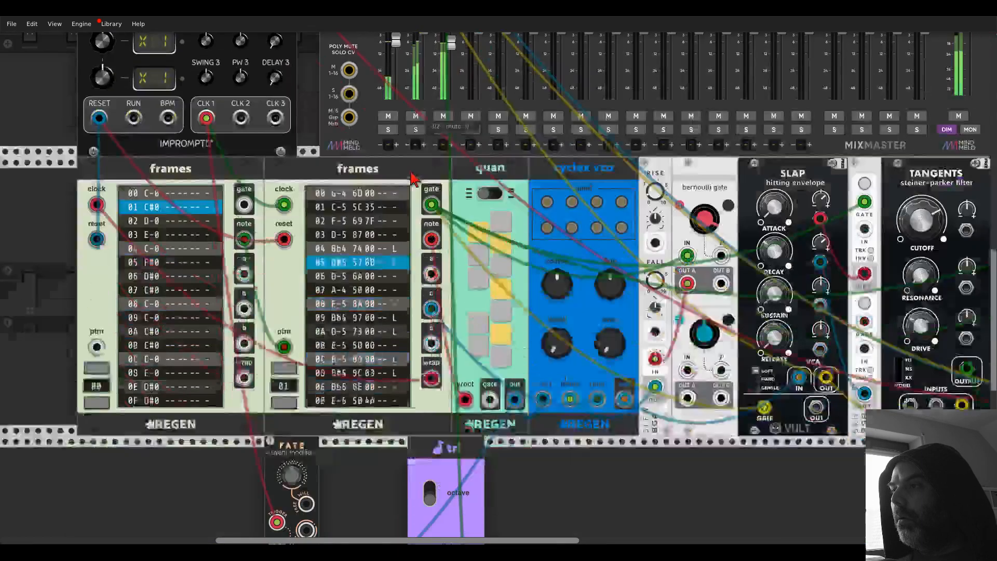
scroll(413, 180, down, 5)
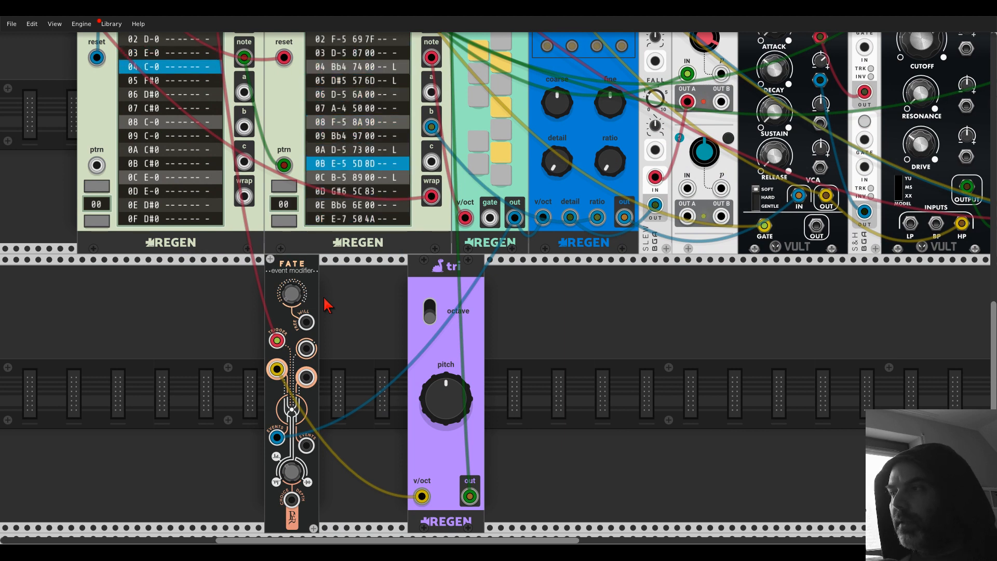
Try tri's pitch at 121.71 Hz and reset it to the default
mouse_move(450, 395)
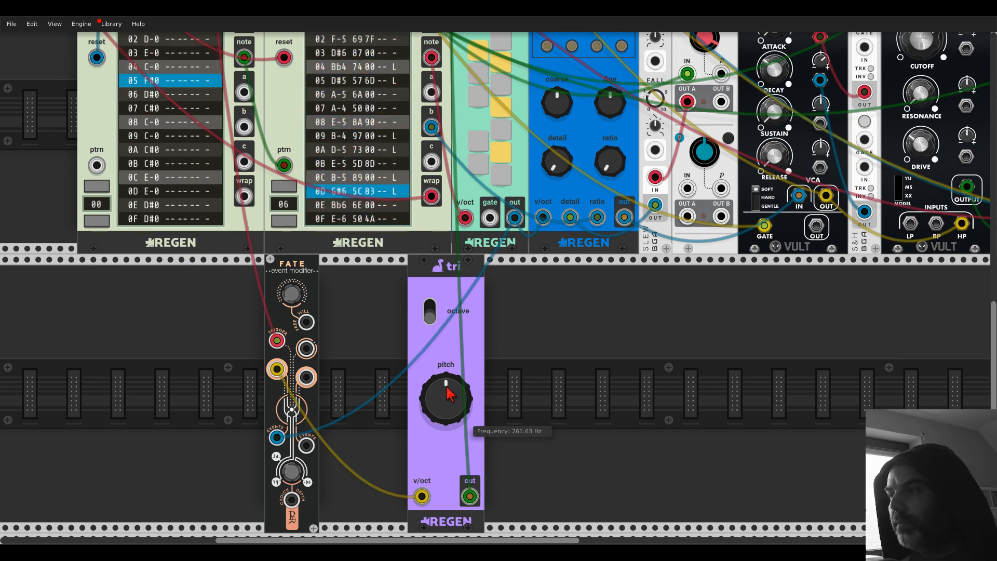
drag(450, 394, 450, 436)
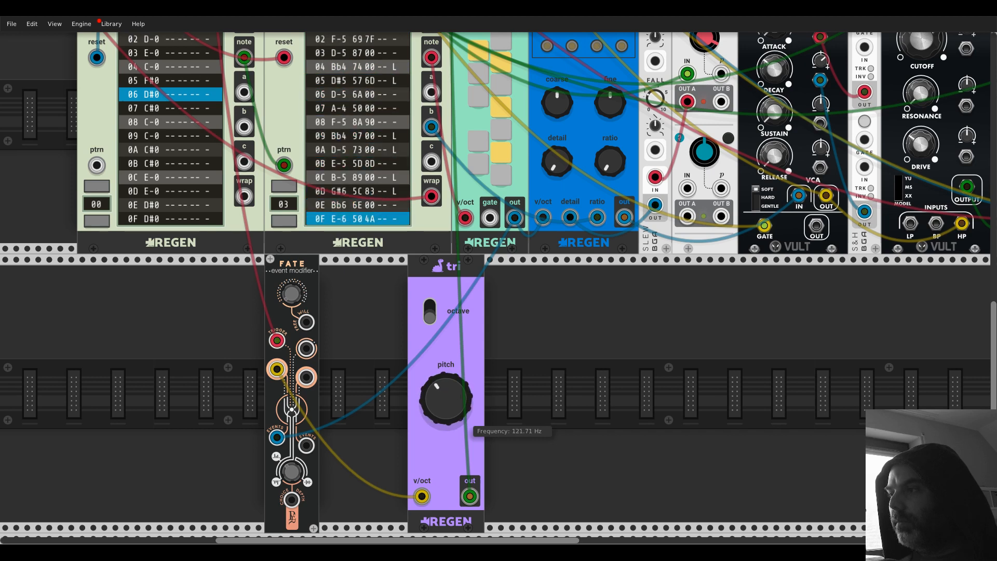
double_click(450, 392)
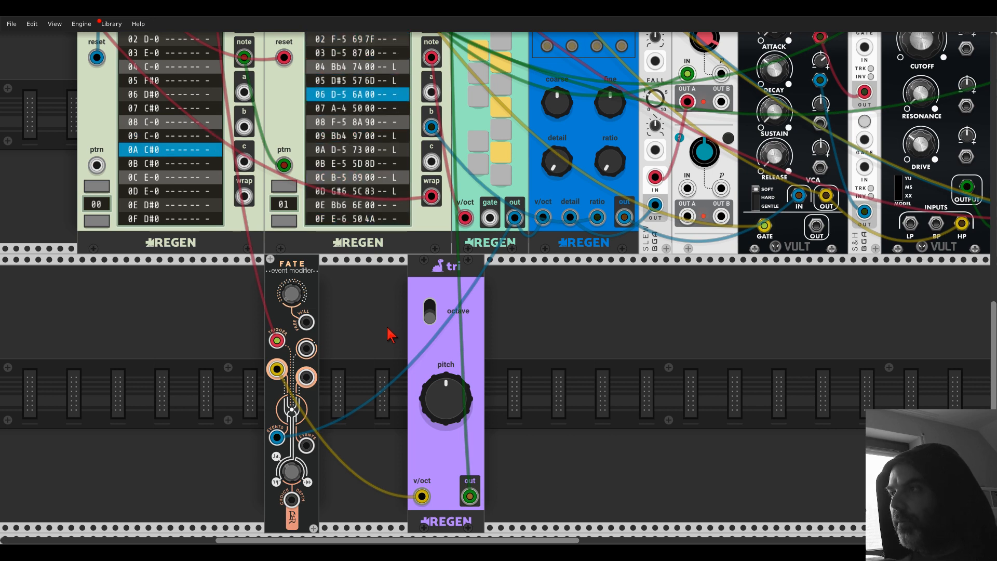
Duplicate quan and place the copy in the lower row between Fate and tri
key(ctrl+d)
drag(515, 268, 345, 280)
Search the module library for rege and look over the Regen modules, including quan
right_click(527, 300)
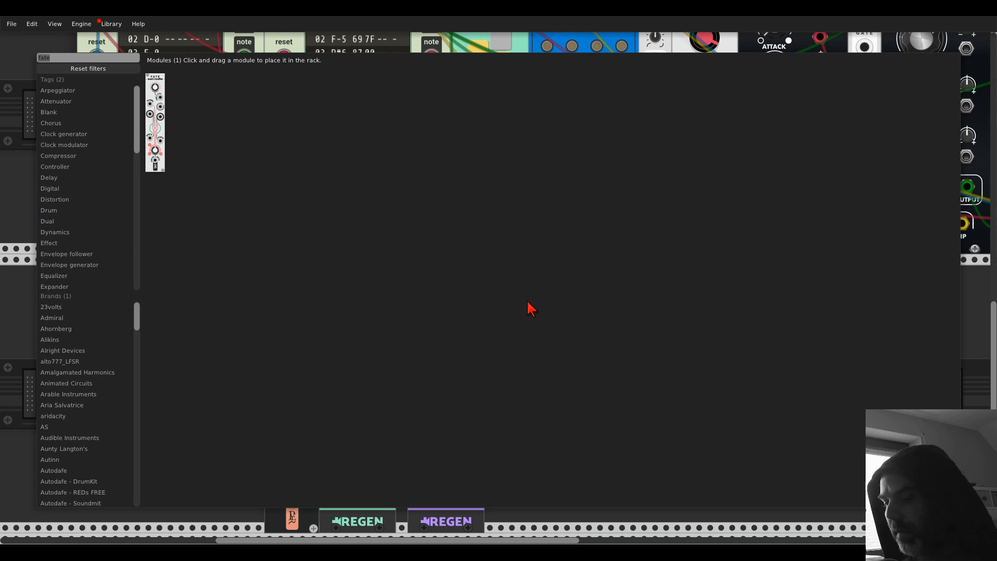
text(rege)
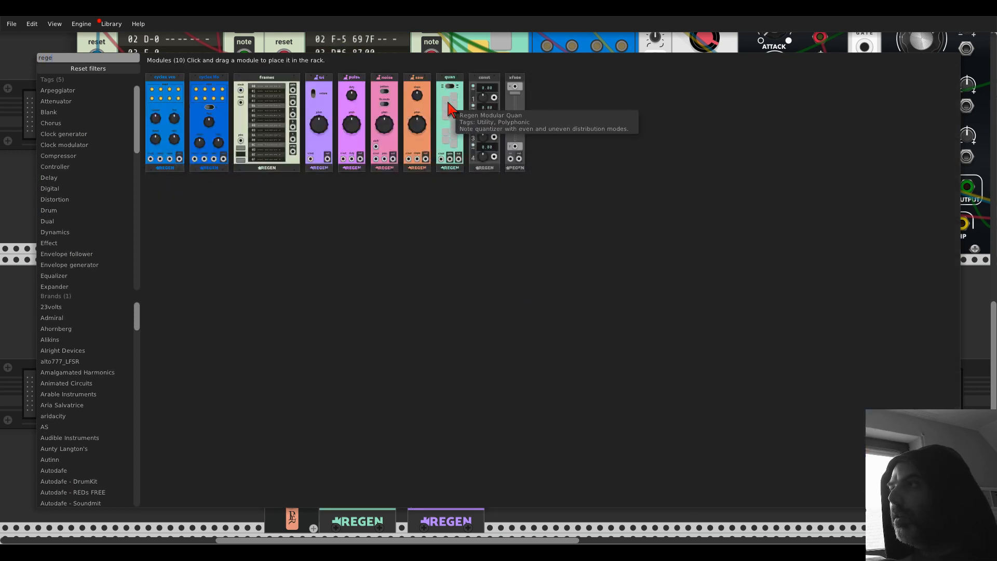
click(15, 72)
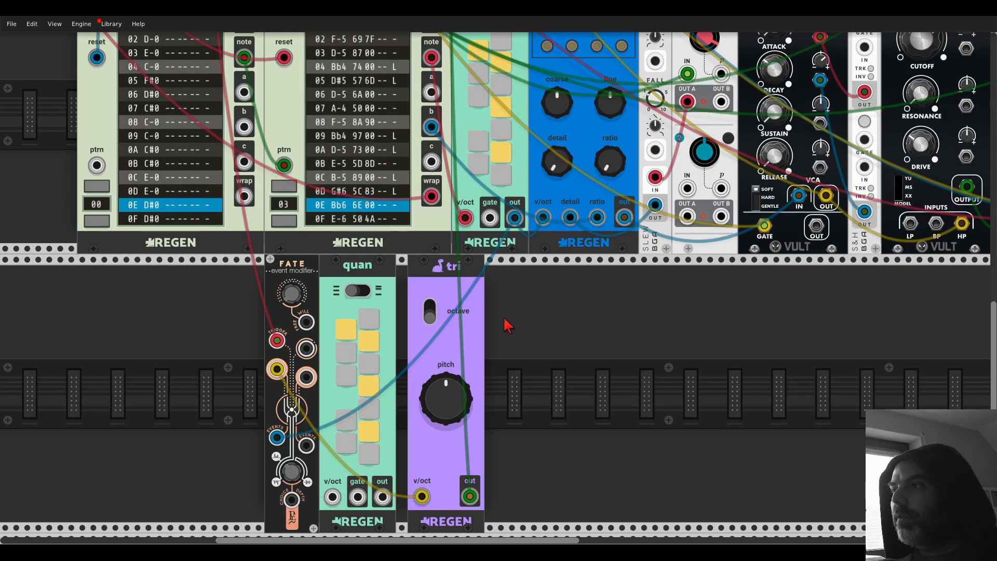
Search the module library for merge and add 23volts Merge 8 beside tri
right_click(528, 330)
text(merge)
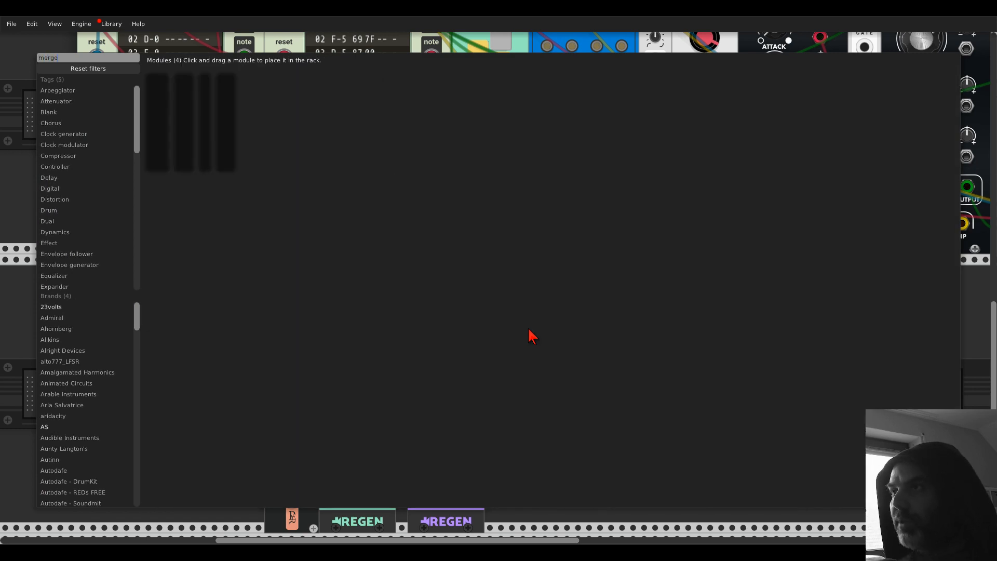
click(206, 88)
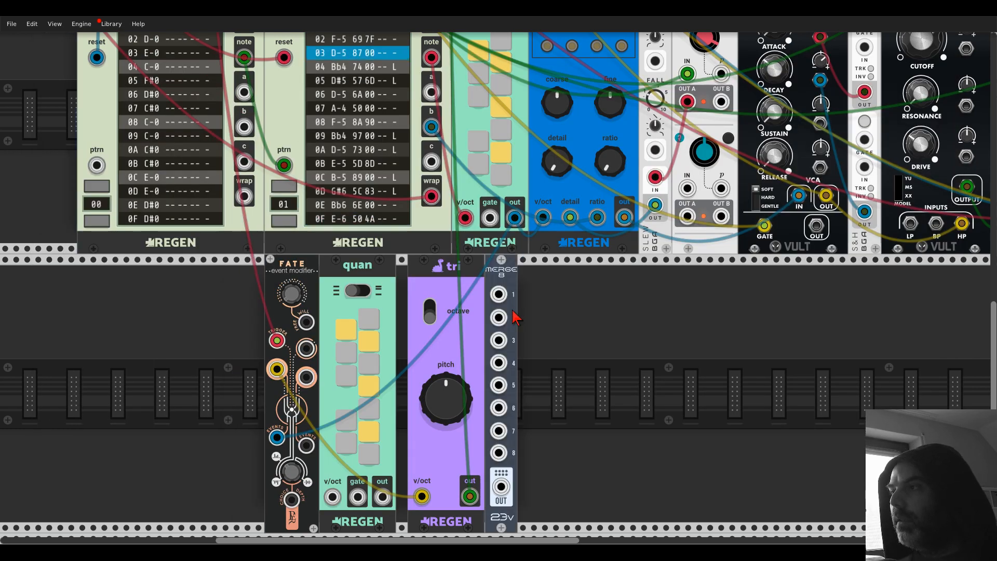
Search the module library for spli, add Aria Salvatrice's Splirge next to Merge 8, and delete Merge 8
right_click(569, 326)
text(spli)
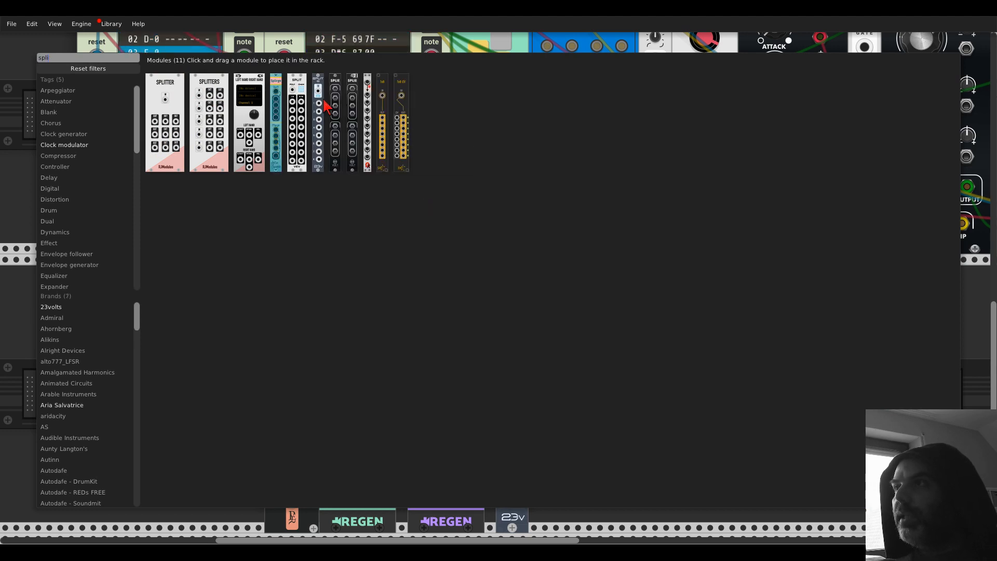
click(276, 104)
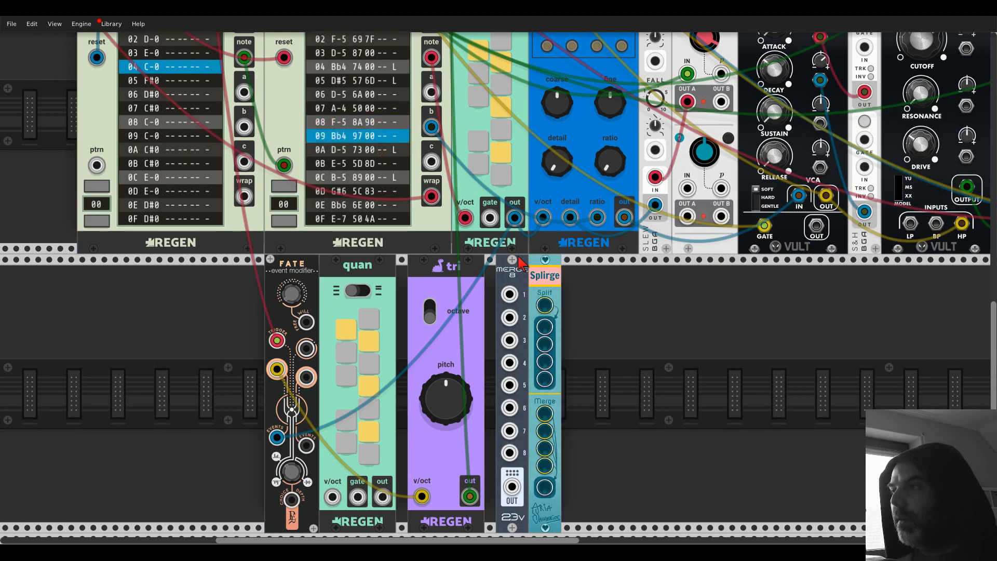
right_click(523, 276)
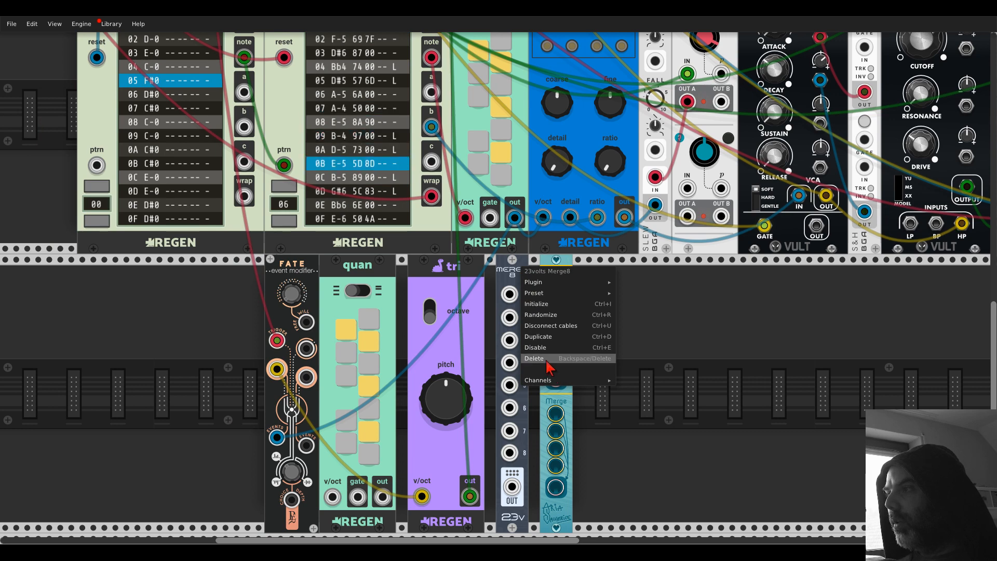
click(576, 362)
Place Splirge beside the upper quan and route the second frames module's note output through Splirge's Merge section into quan's v/oct input
scroll(670, 372, up, 3)
scroll(670, 371, left, 2)
drag(605, 384, 511, 182)
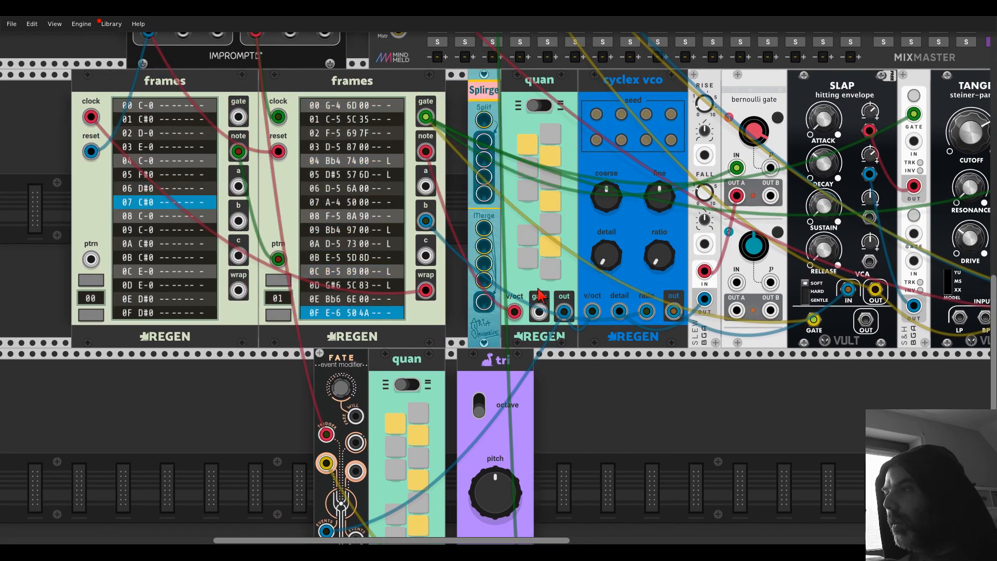
drag(426, 151, 486, 229)
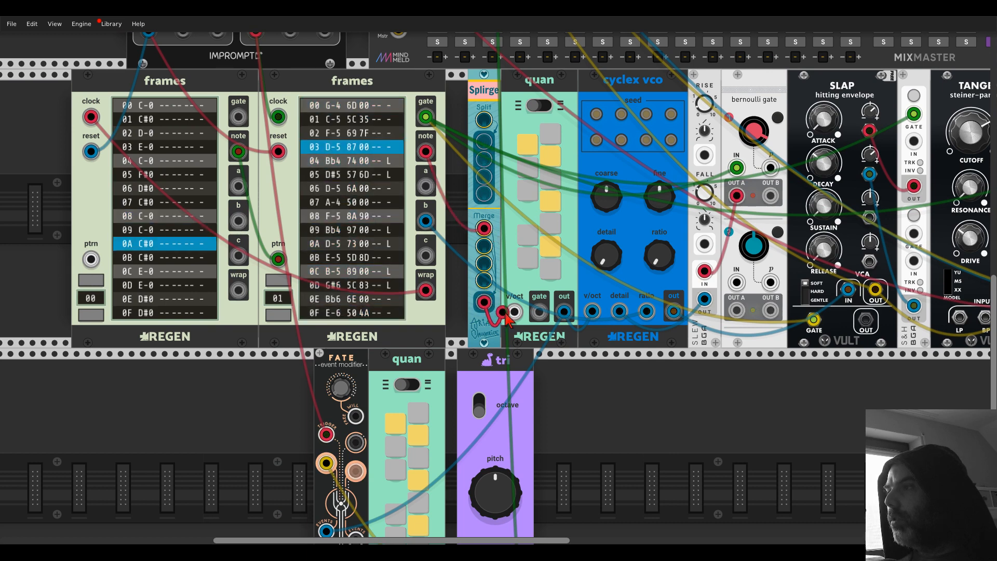
drag(483, 302, 514, 312)
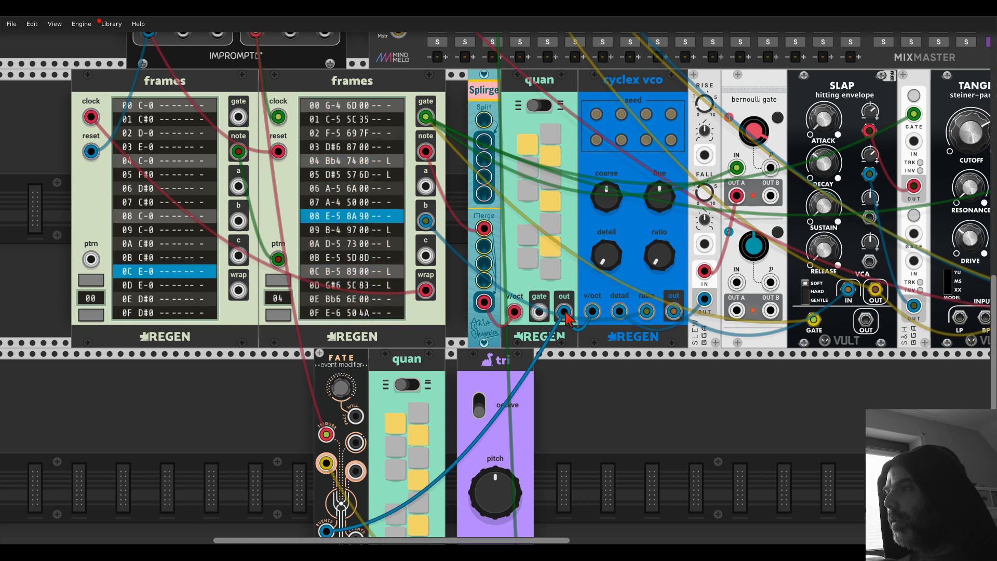
Run quan's output through Splirge's Split section to cyclex vco and Fate, and route Fate's output through Merge's second channel to tri's v/oct
drag(564, 312, 484, 141)
drag(564, 312, 485, 120)
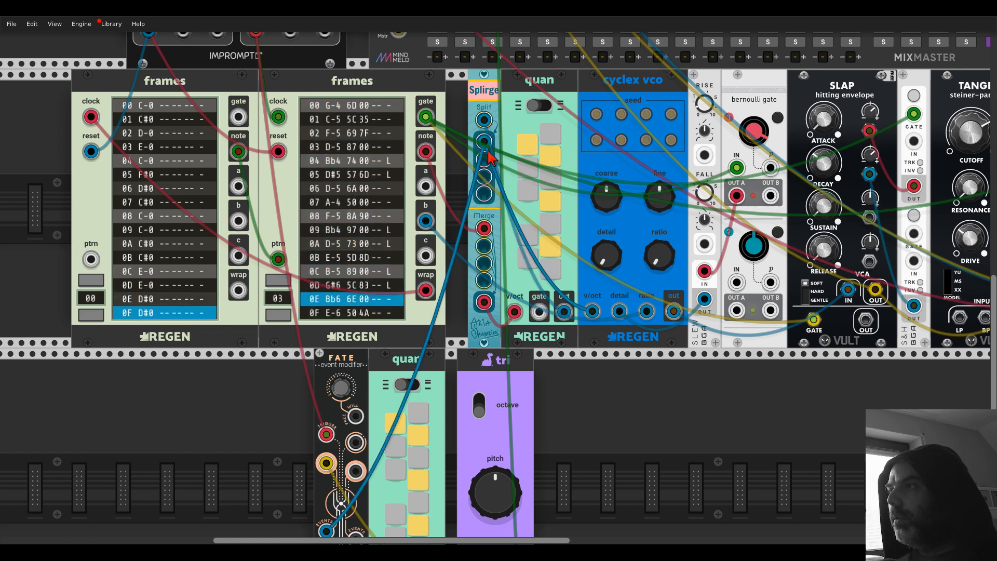
scroll(486, 146, down, 3)
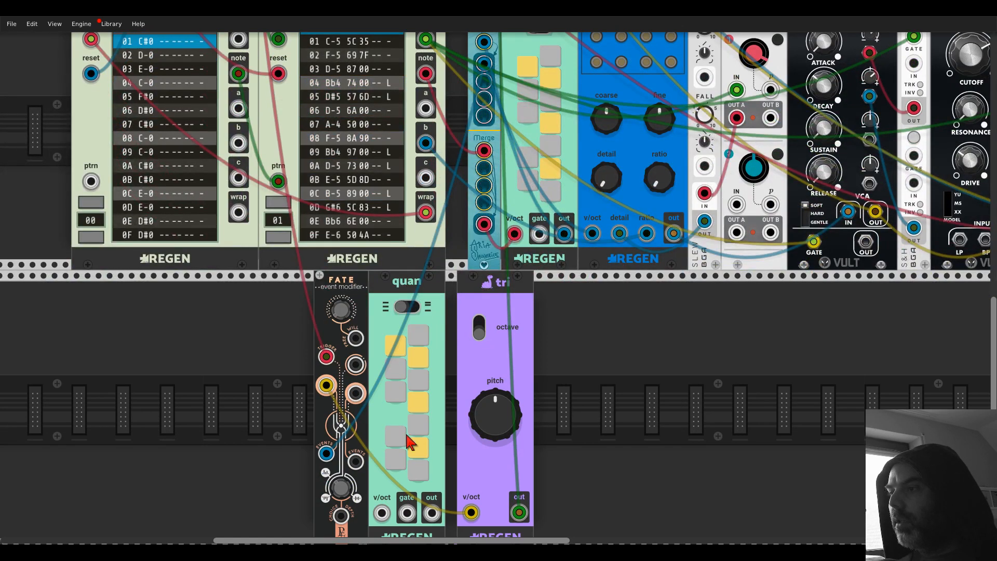
drag(472, 514, 483, 168)
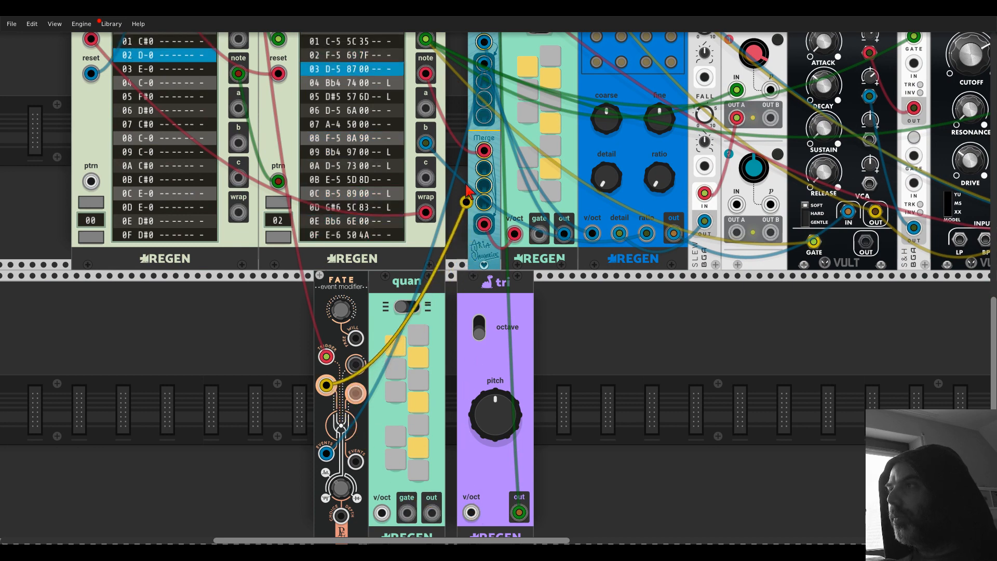
drag(483, 82, 471, 514)
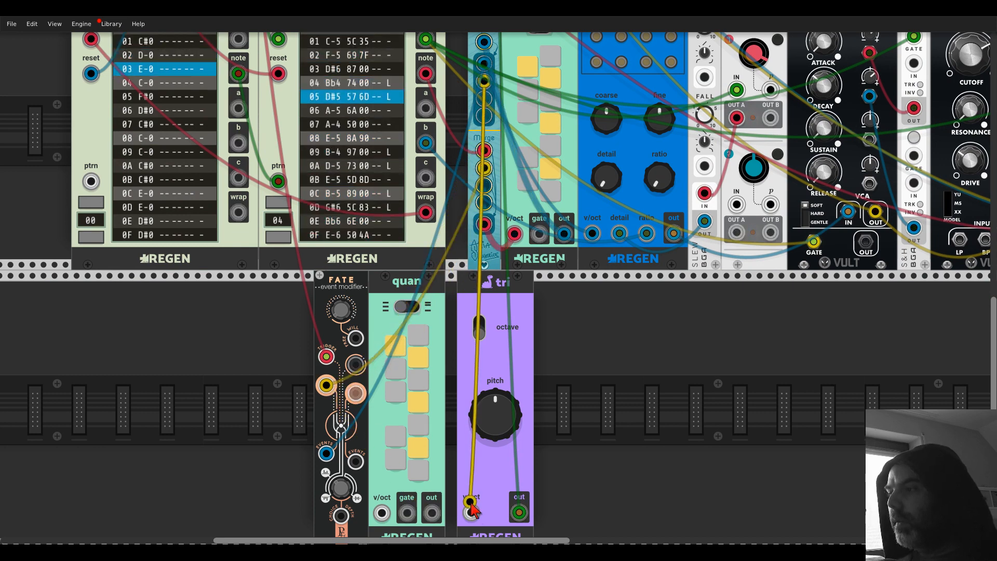
Close the gap between the lower quan and tri, and line up Fate, quan and tri beneath the frames modules
scroll(479, 310, down, 5)
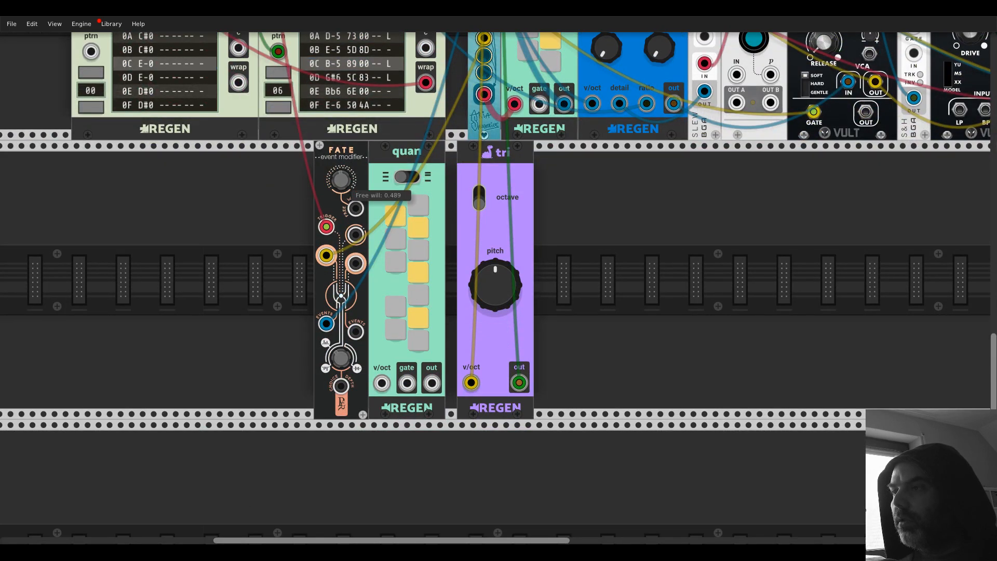
scroll(352, 314, down, 1)
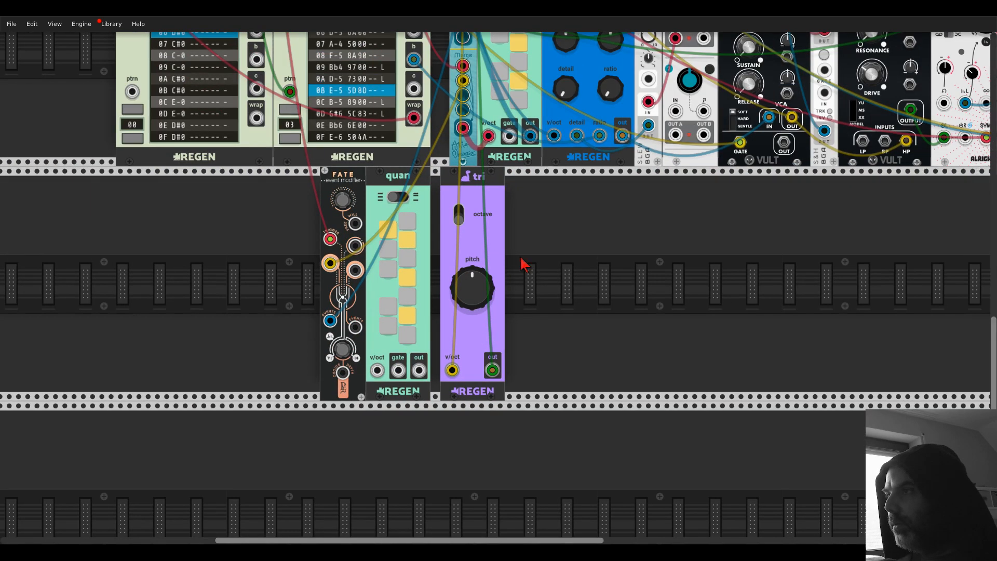
drag(589, 254, 705, 339)
drag(615, 270, 404, 269)
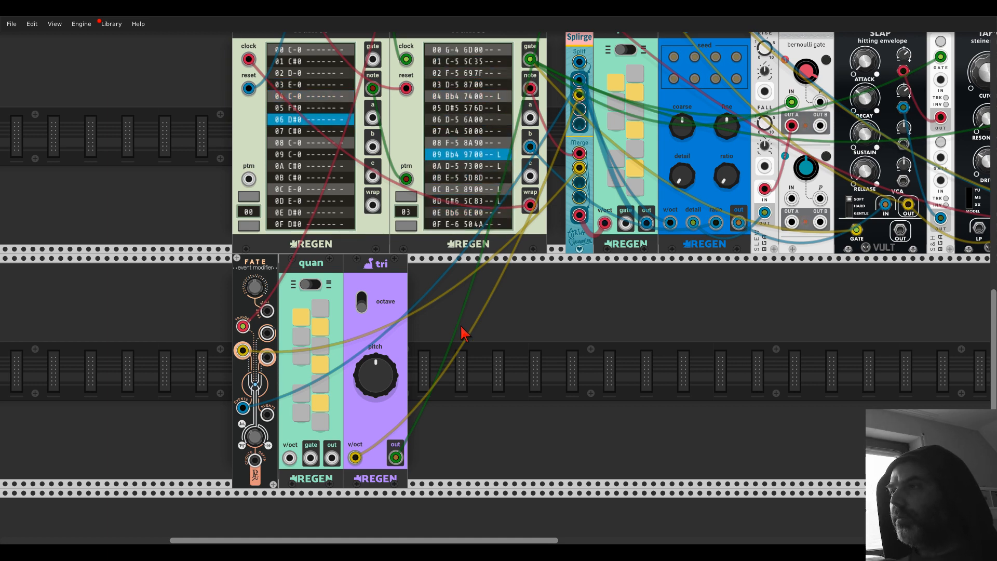
Search the module library for regen and add the pulse and saw oscillators beside tri
right_click(462, 328)
text(regen)
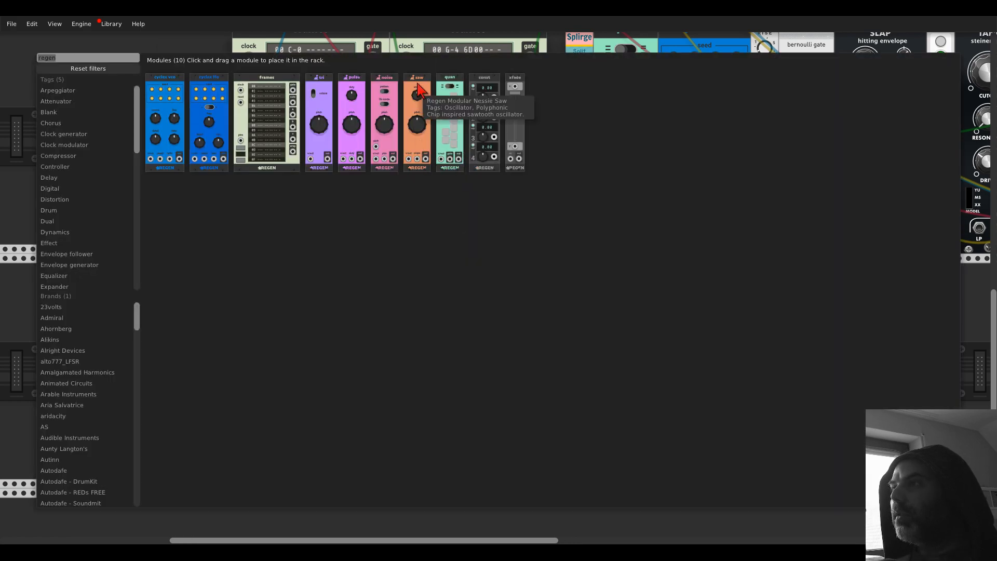
drag(419, 89, 456, 273)
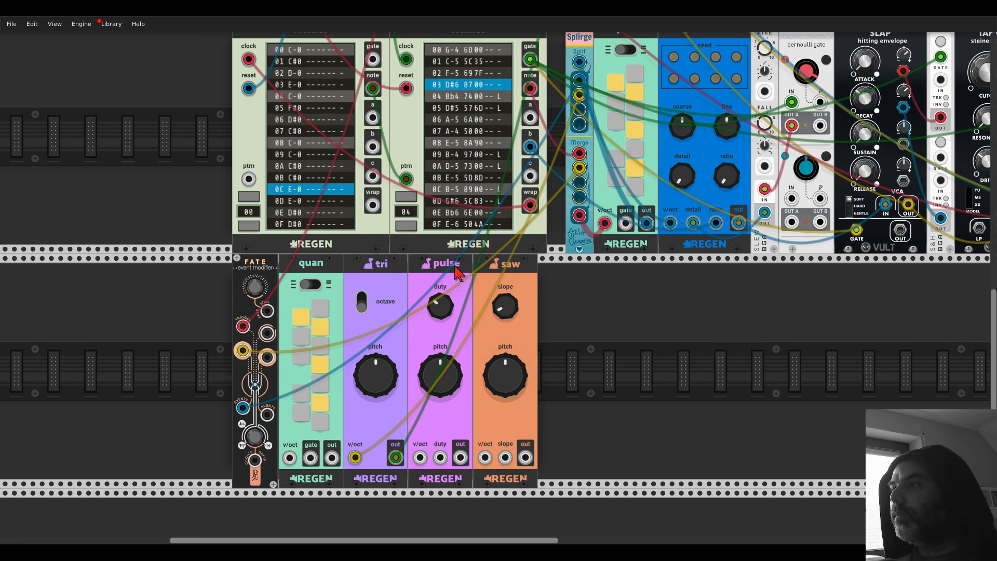
Search the module library for mixer, add VCMA beside saw, and connect the tri, pulse and saw outputs to its first three inputs
right_click(571, 355)
text(mixer)
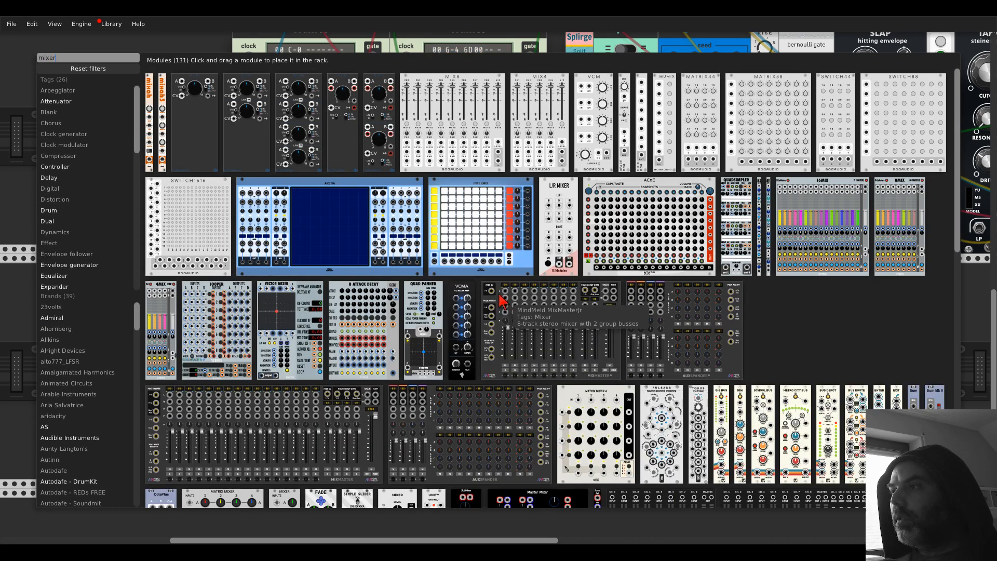
click(570, 353)
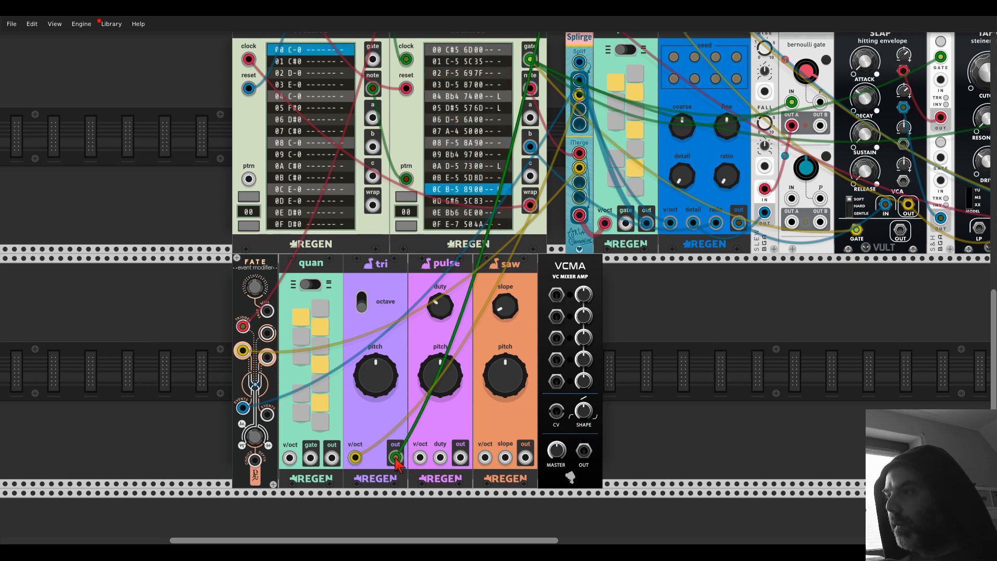
key(Delete)
drag(396, 458, 461, 457)
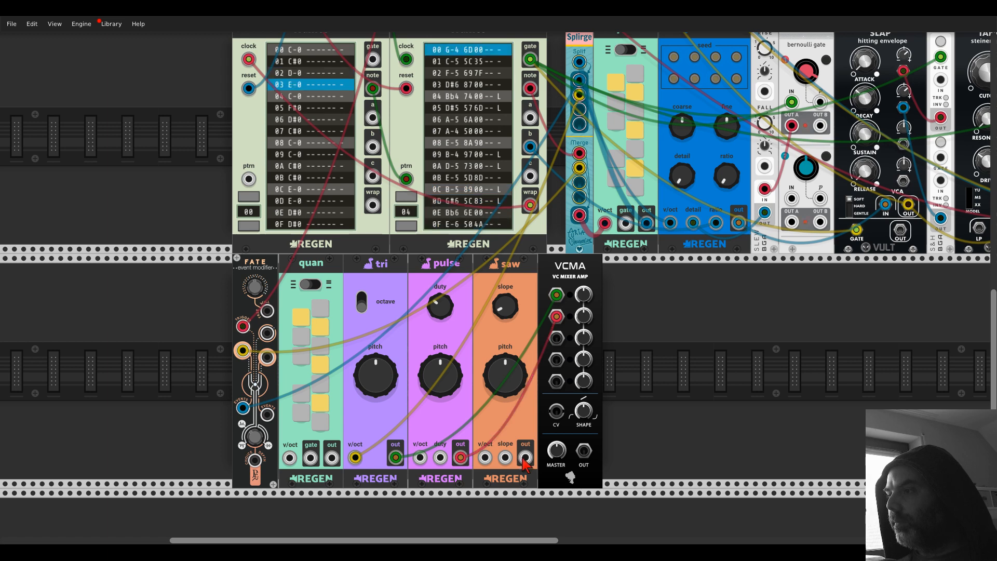
drag(556, 338, 526, 457)
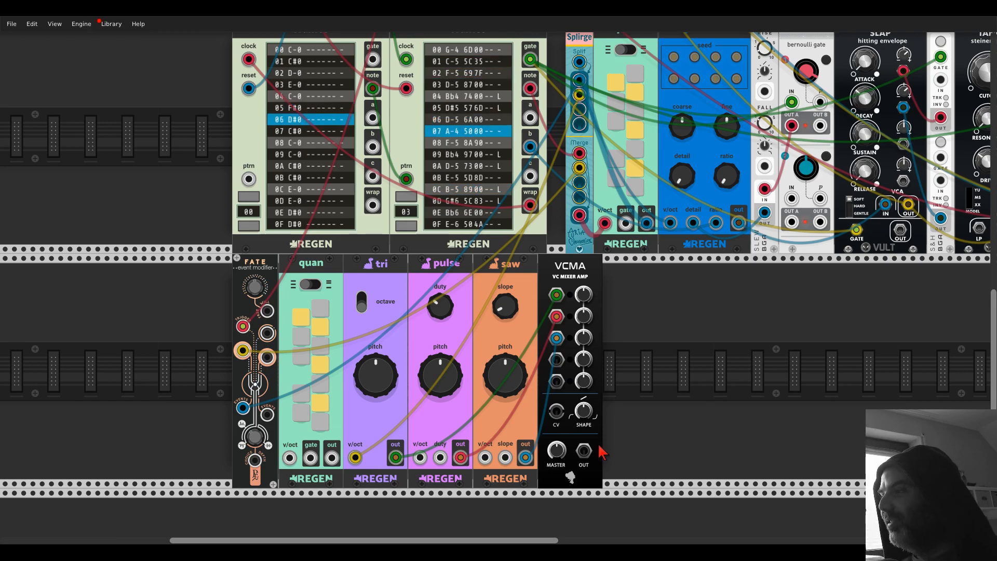
Connect VCMA's output to the left input of MixMaster track 3
scroll(603, 452, up, 5)
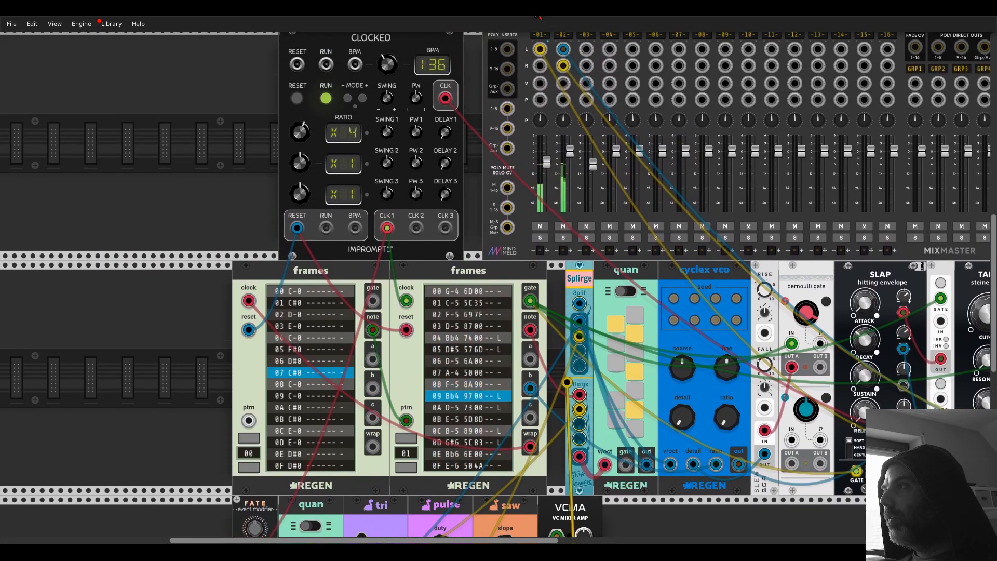
scroll(532, 211, down, 5)
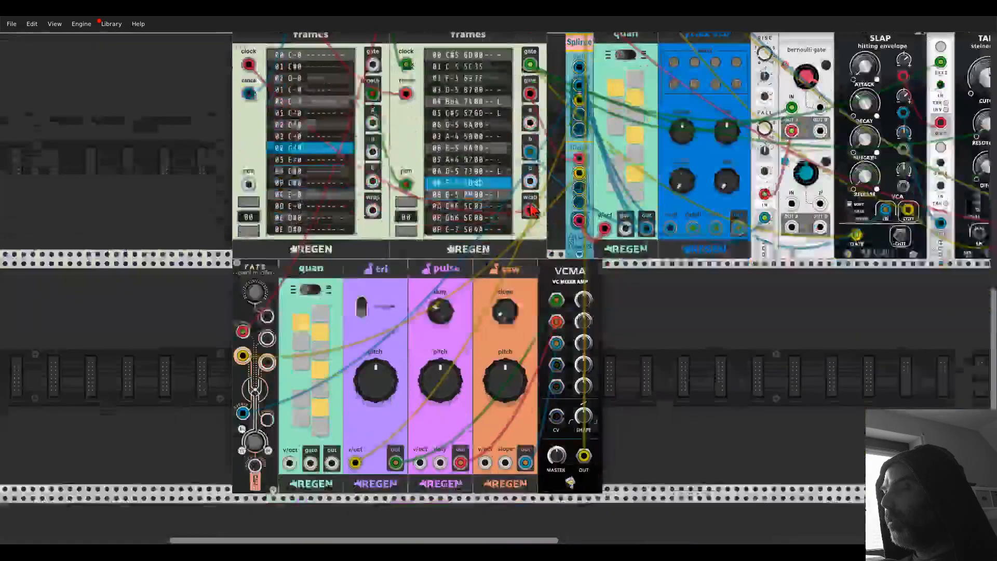
scroll(533, 210, down, 1)
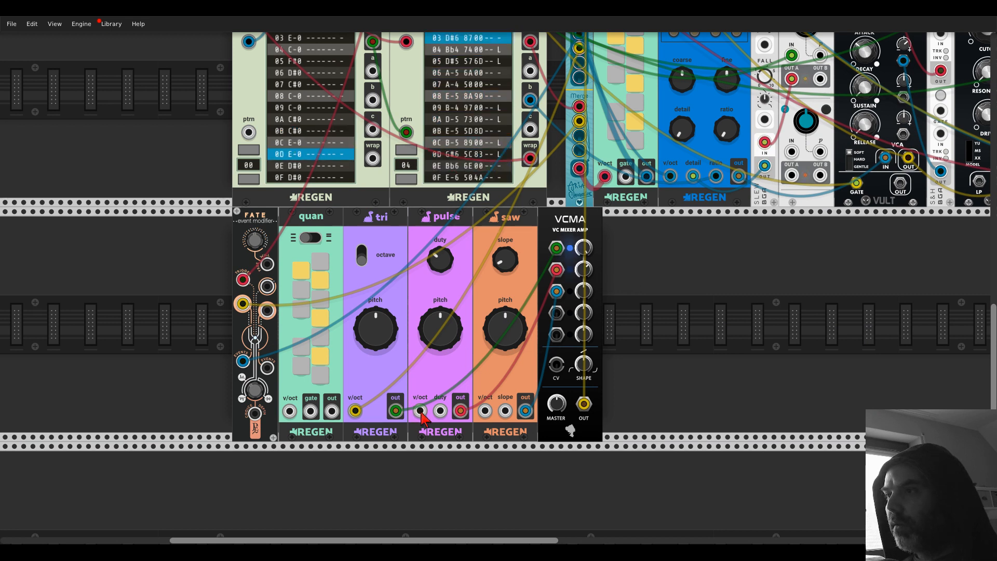
drag(421, 411, 420, 413)
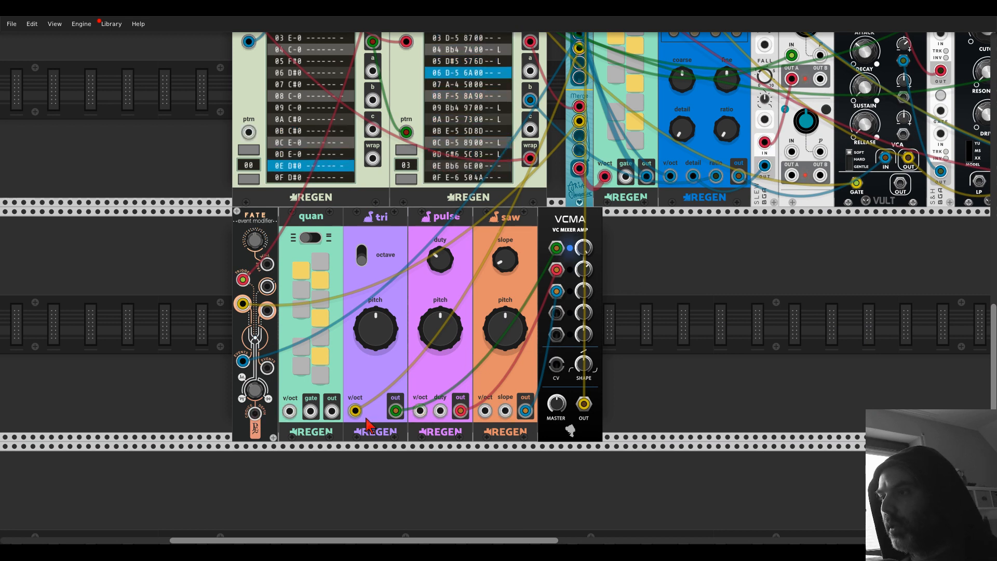
Delete the lower quan, closing the gap beside Fate, and patch Splirge's Split outputs to the v/oct inputs of pulse and saw
right_click(311, 237)
click(322, 310)
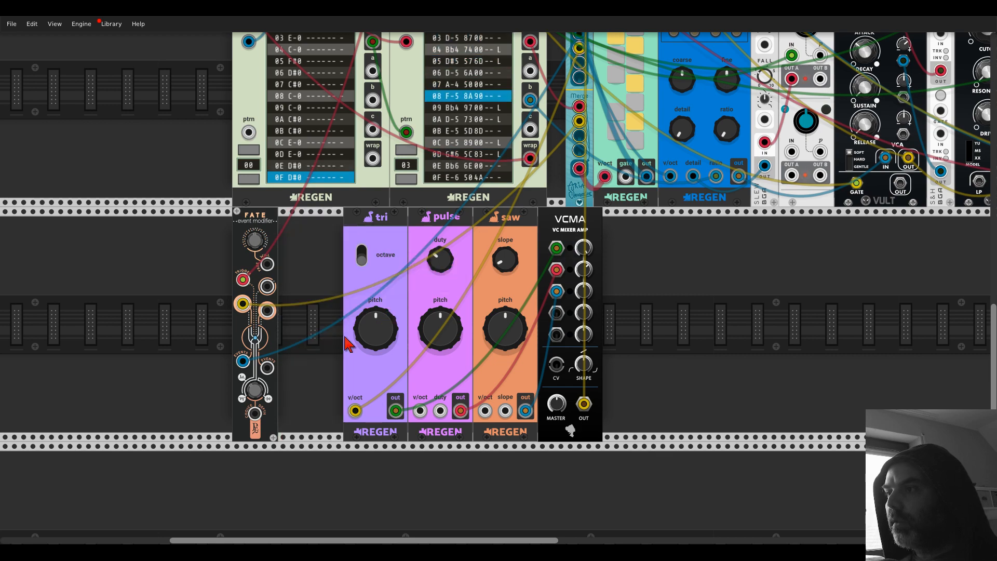
drag(579, 48, 421, 411)
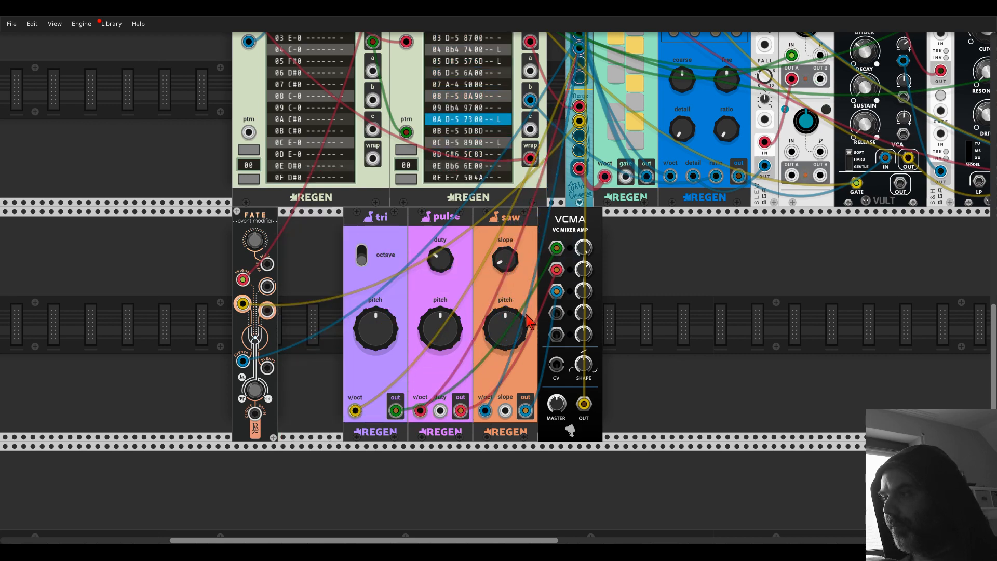
drag(585, 222, 511, 223)
Solo MixMaster track 3 and set VCMA's channel 2 level to about 0.52 and channel 3 to about -0.53
scroll(551, 229, up, 10)
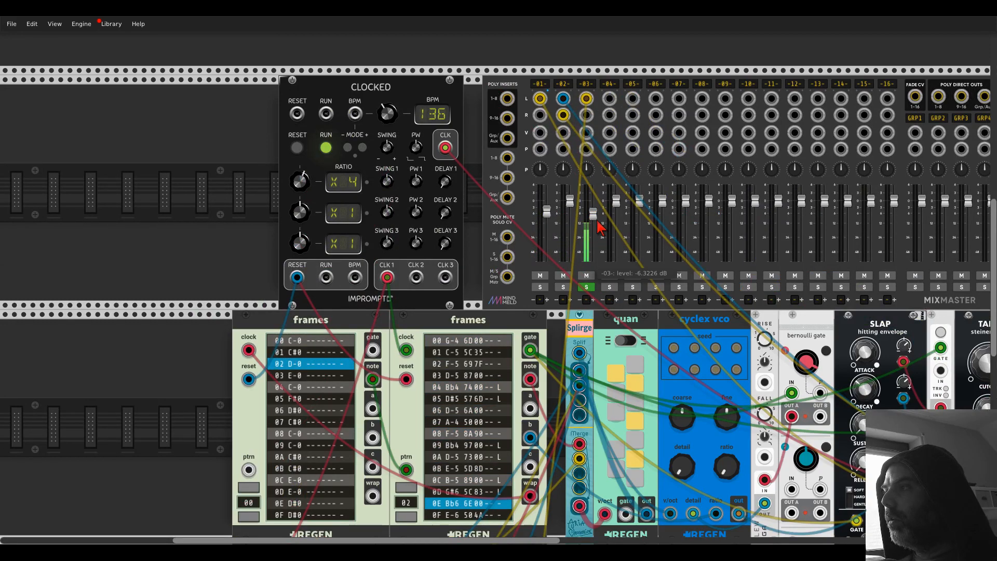
scroll(585, 269, down, 8)
scroll(585, 269, down, 1)
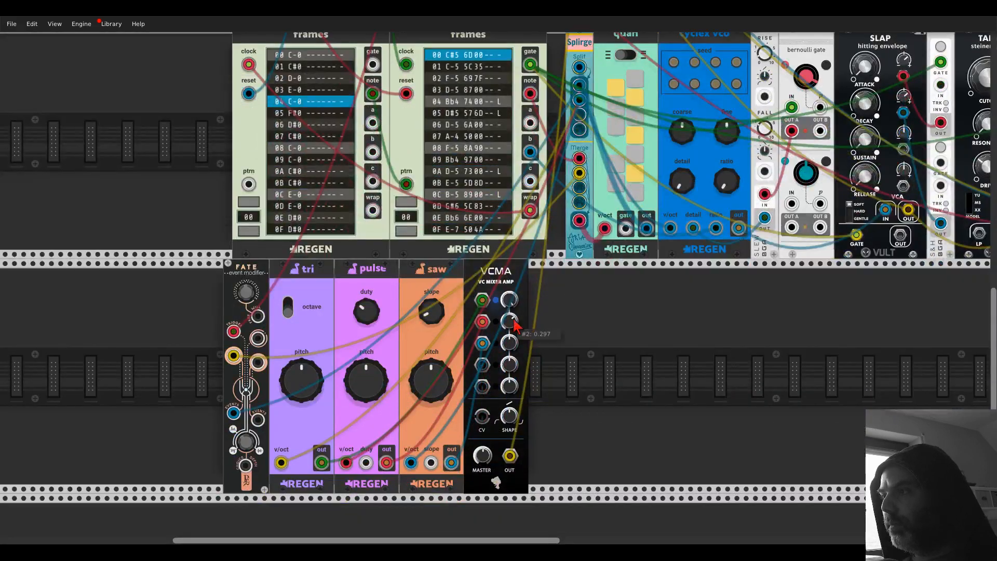
drag(509, 322, 510, 468)
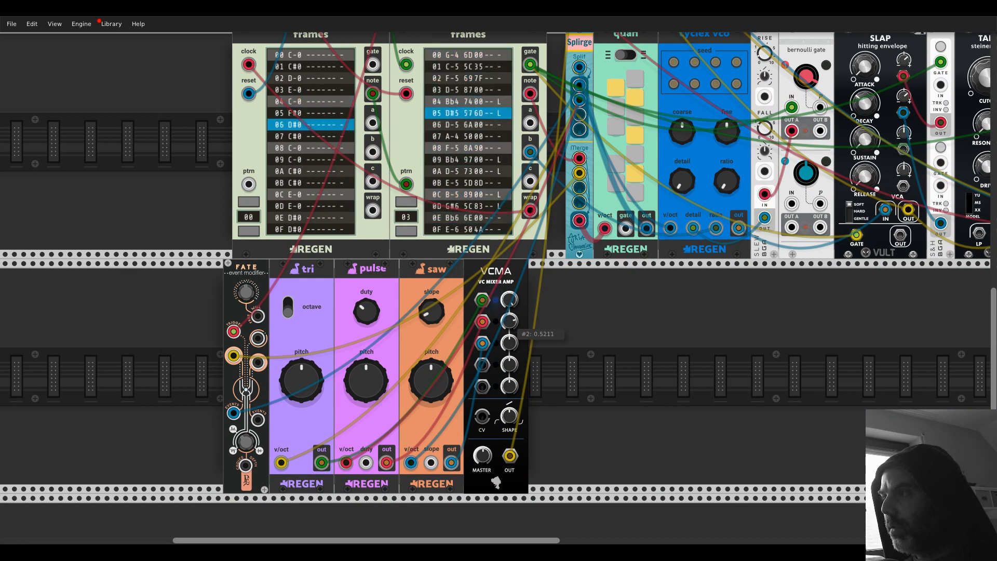
mouse_move(512, 345)
drag(512, 345, 513, 400)
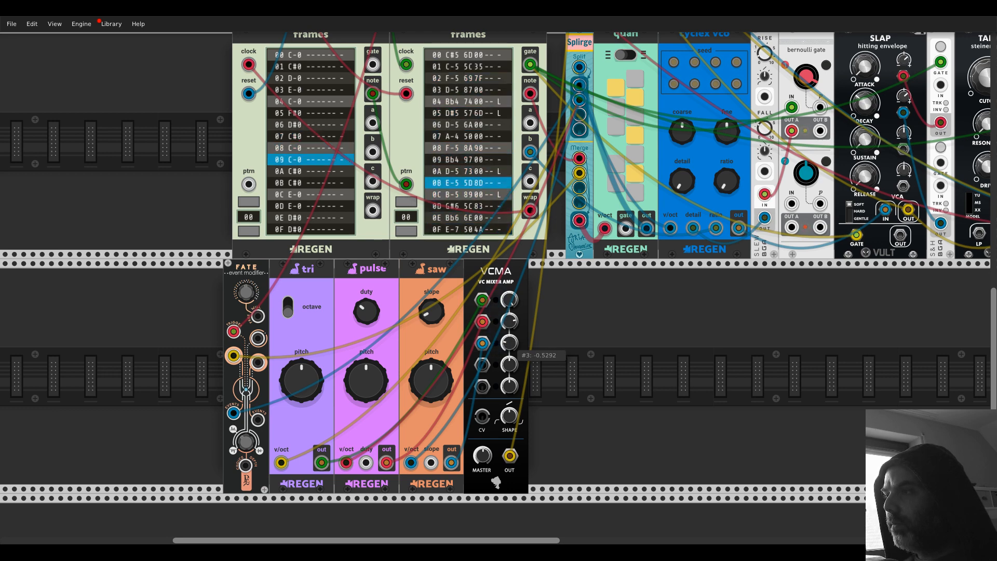
Search the module library for lpg, add NYSTHI's Poly LPG beside VCMA, and route VCMA's output through it to the mixer
right_click(578, 370)
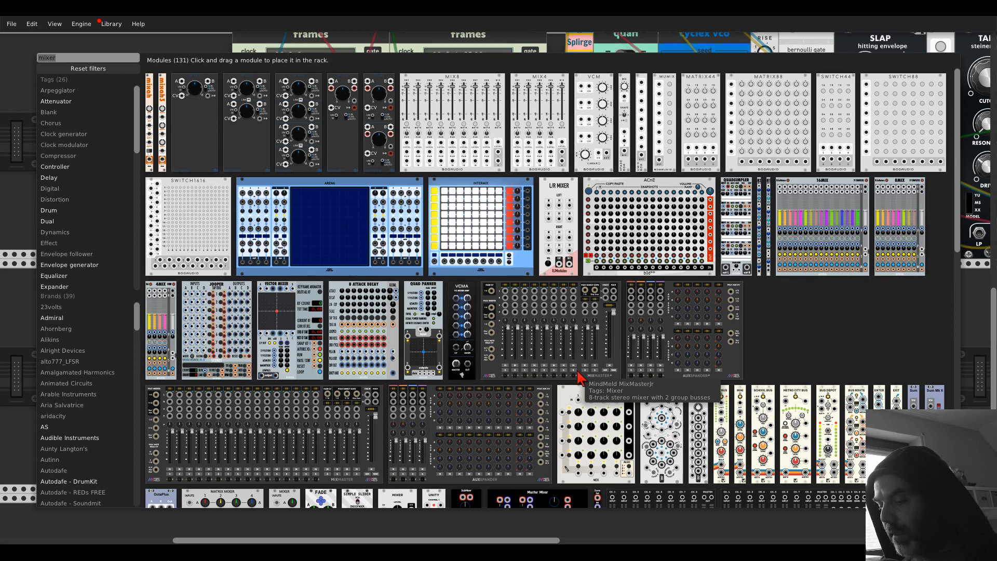
text(lpg)
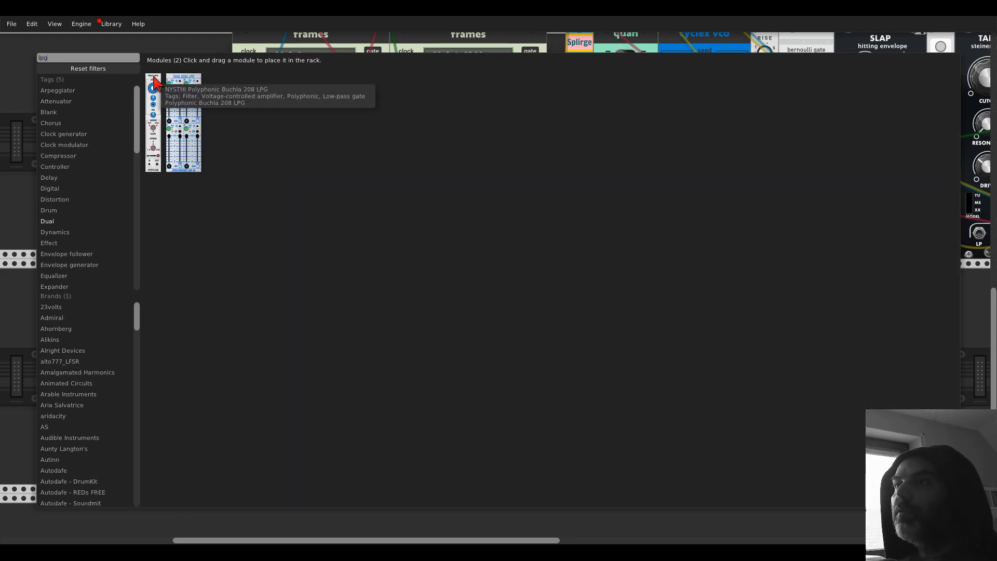
click(155, 82)
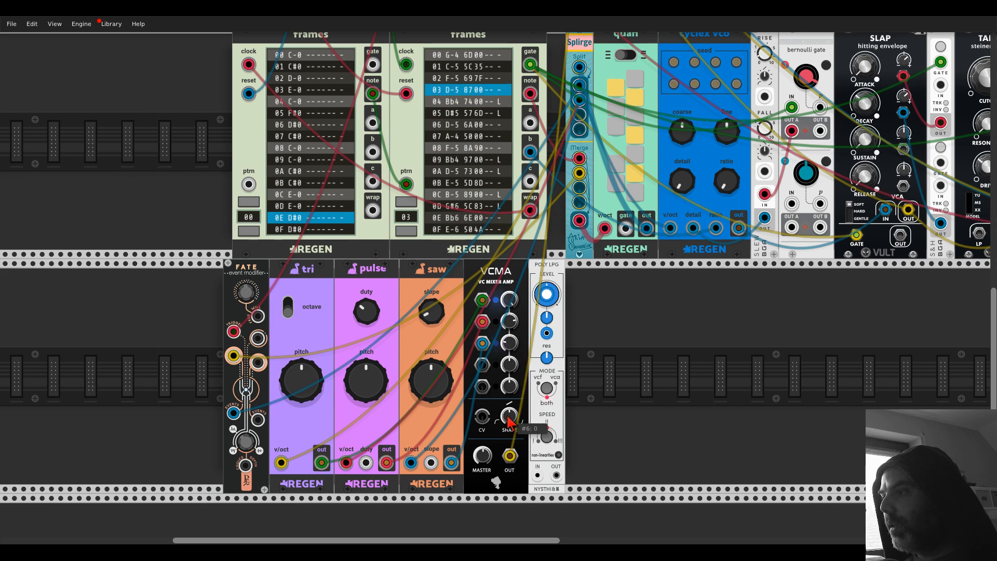
mouse_move(510, 457)
mouse_down()
mouse_move(556, 475)
mouse_move(511, 456)
mouse_up()
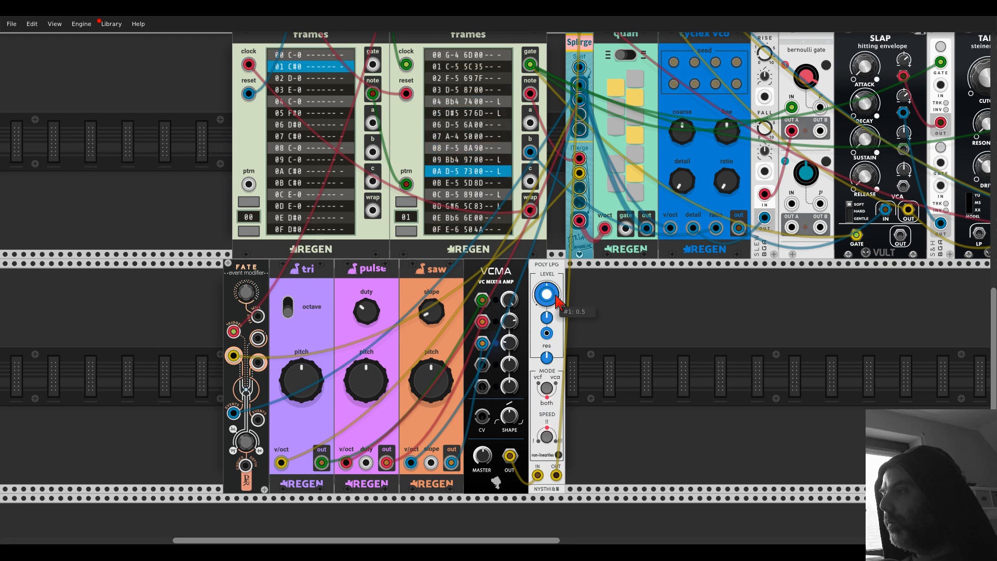
Search the module library for eg and add the NYSTHI AD envelope beside Poly LPG
right_click(589, 338)
text(eg)
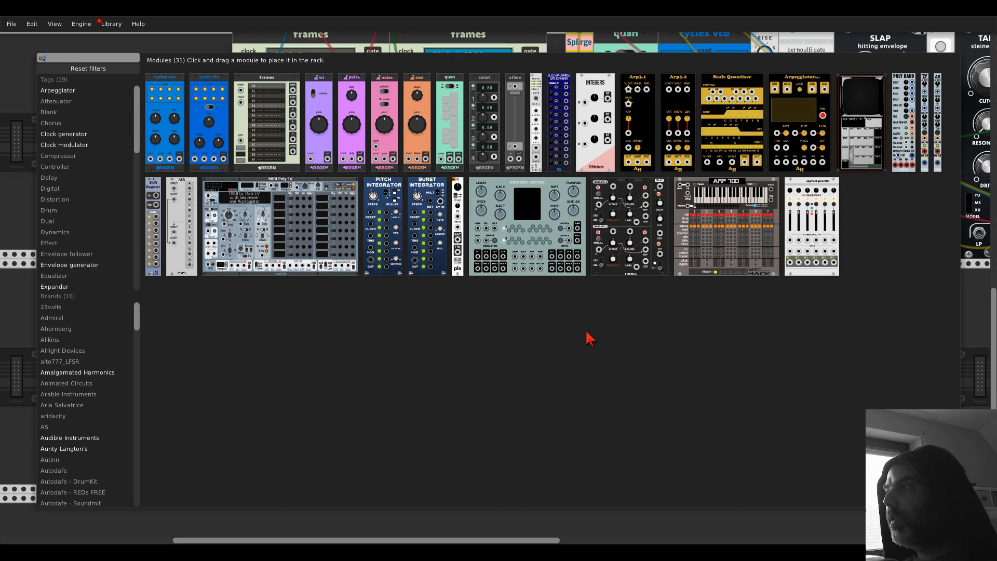
drag(937, 119, 570, 303)
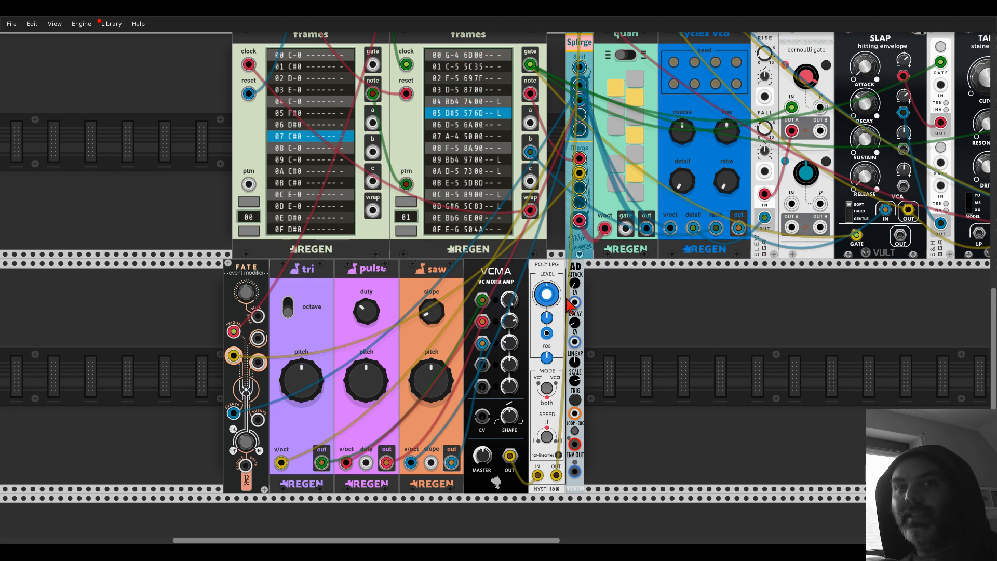
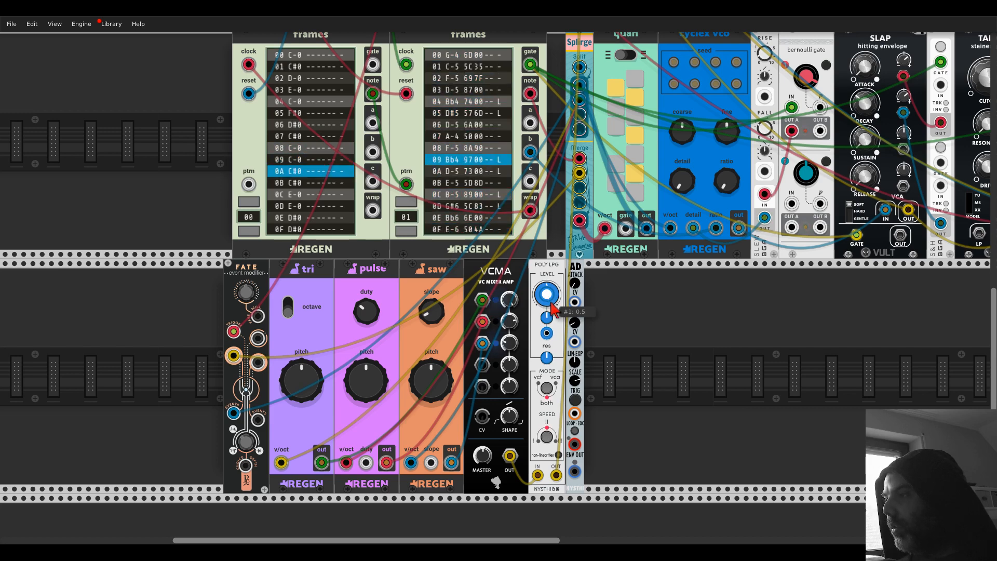
Patch AD's envelope output to Poly LPG's level CV input and trigger AD from CLOCKED's CLK 1 output
drag(546, 333, 574, 471)
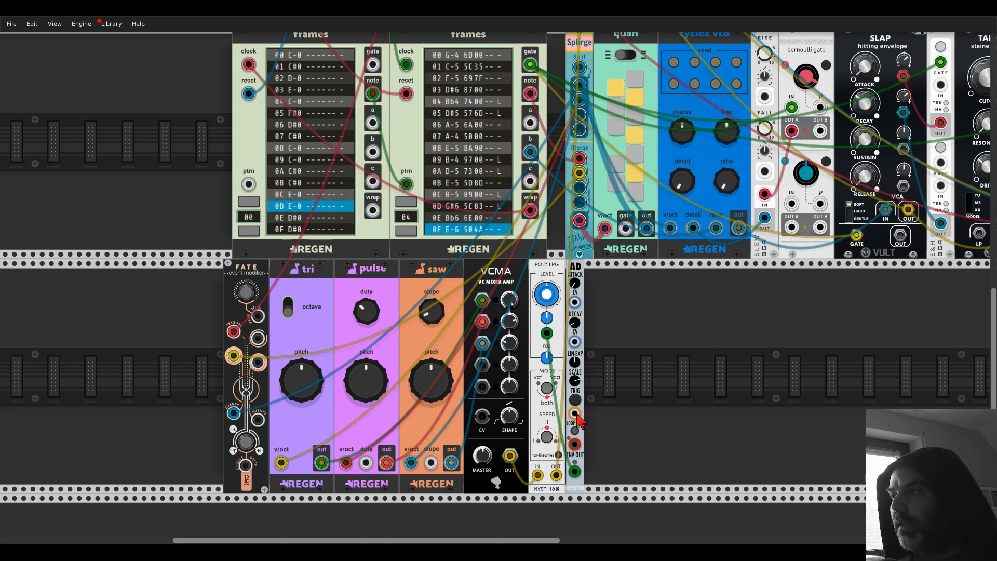
drag(577, 414, 387, 156)
scroll(562, 264, down, 5)
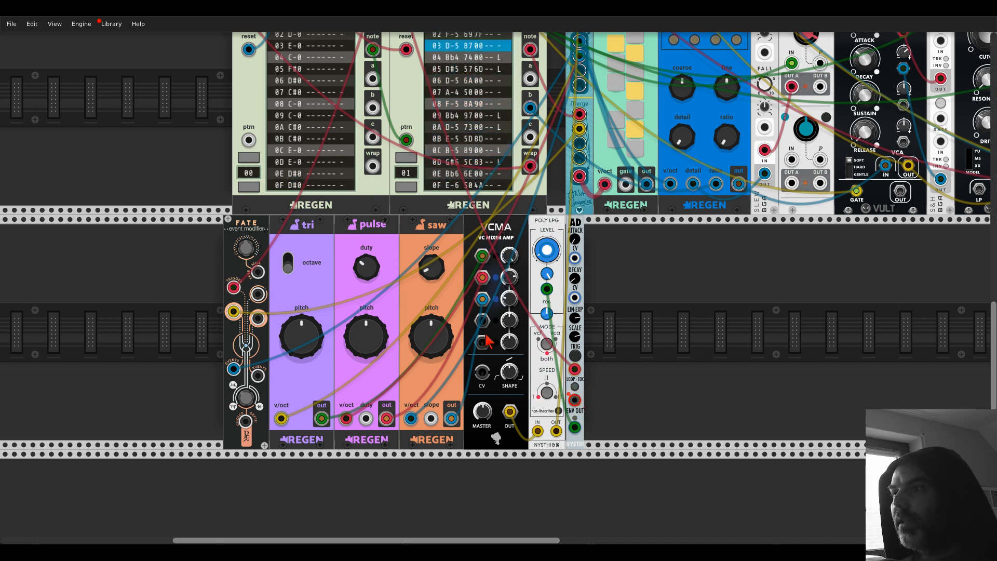
Search the module library for micro, add the μMAP module beside AD, and patch a random output of Fate into its input
drag(258, 294, 482, 372)
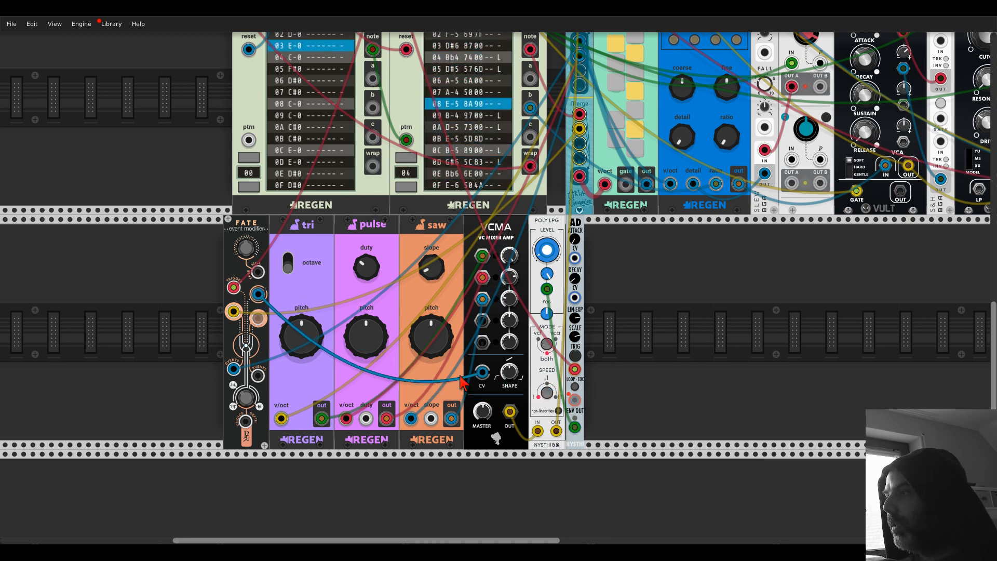
key(ctrl+z)
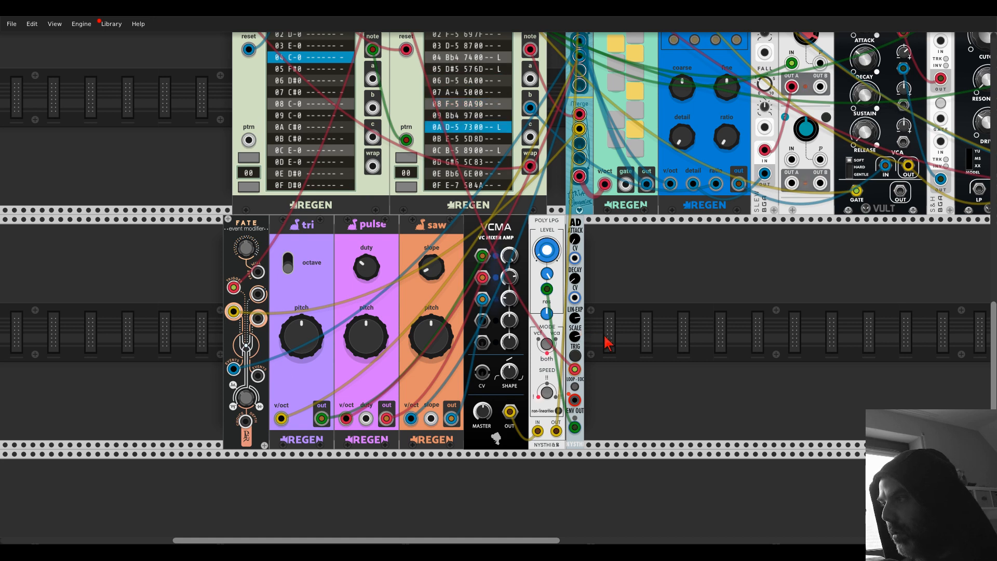
right_click(608, 343)
text(micro)
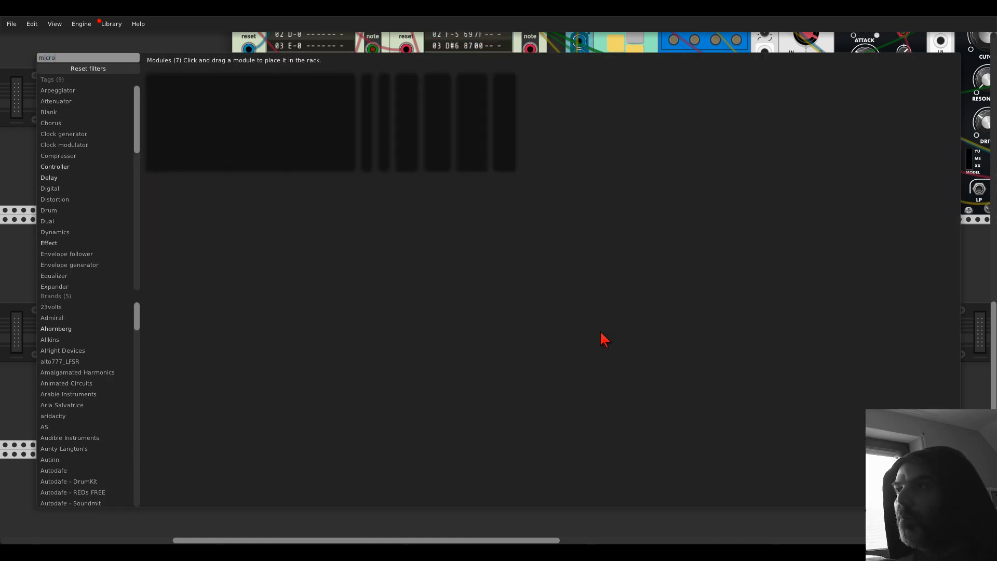
drag(369, 86, 583, 356)
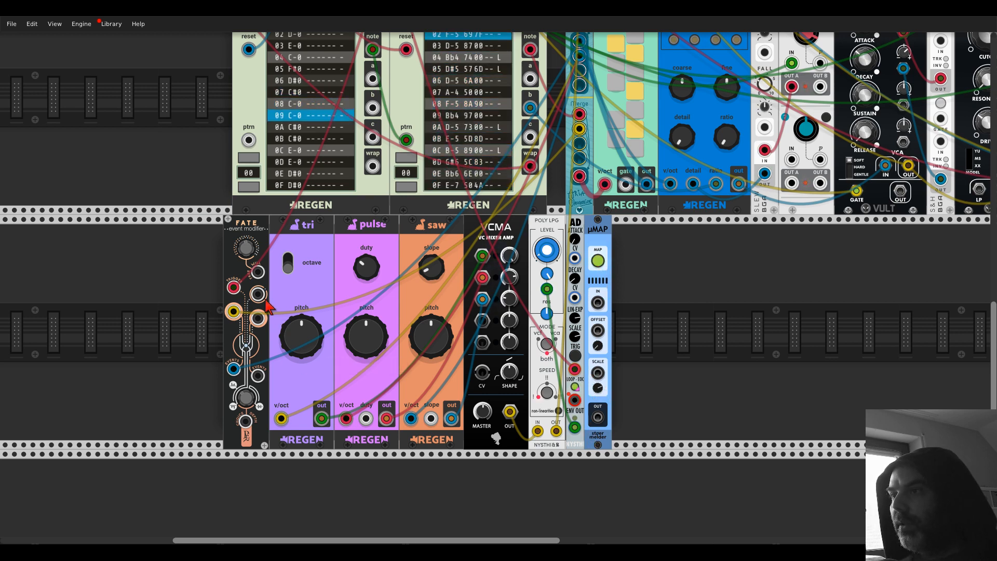
drag(257, 294, 599, 306)
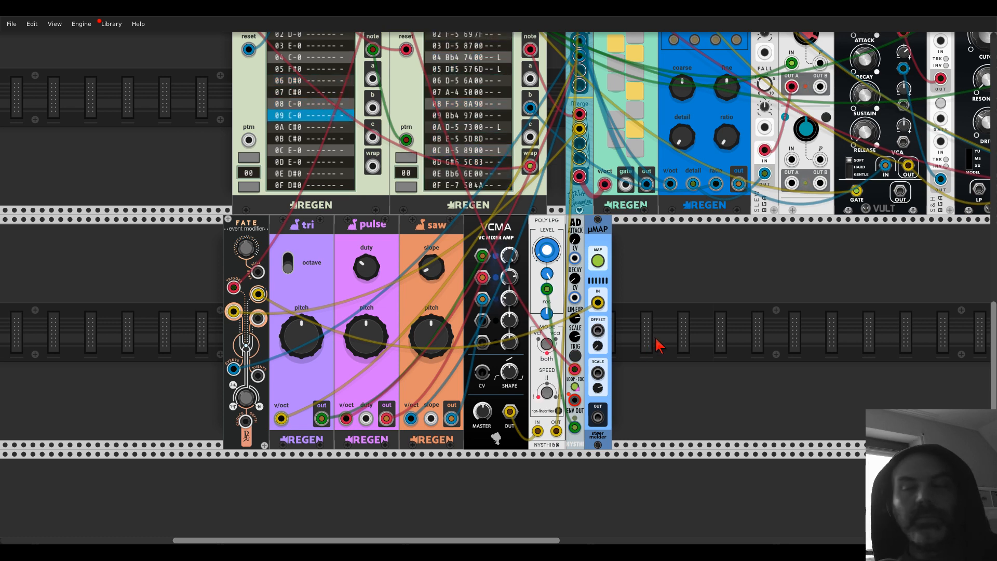
Set VCMA's channel 3 level to -1
scroll(603, 457, up, 10)
scroll(603, 457, right, 3)
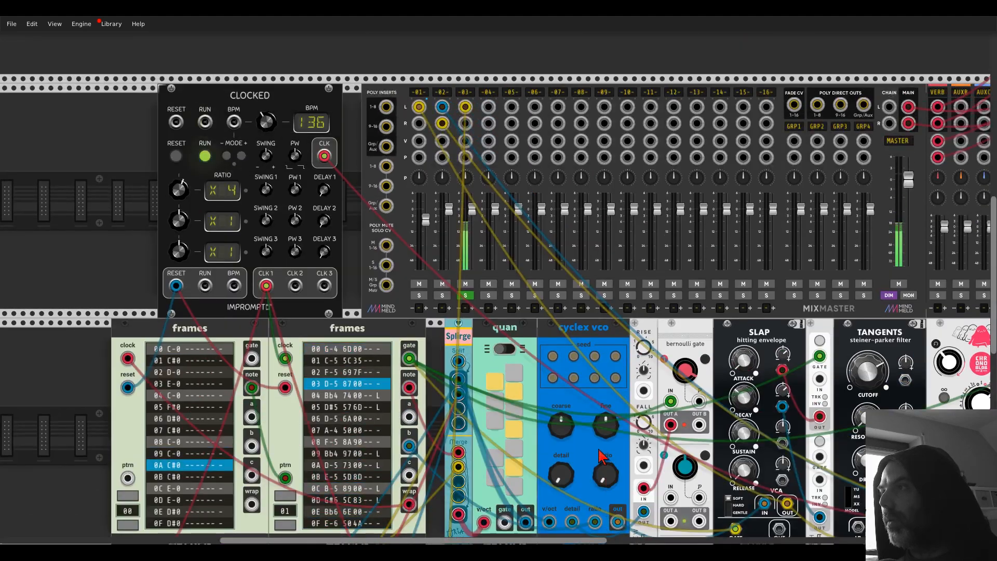
scroll(503, 271, down, 10)
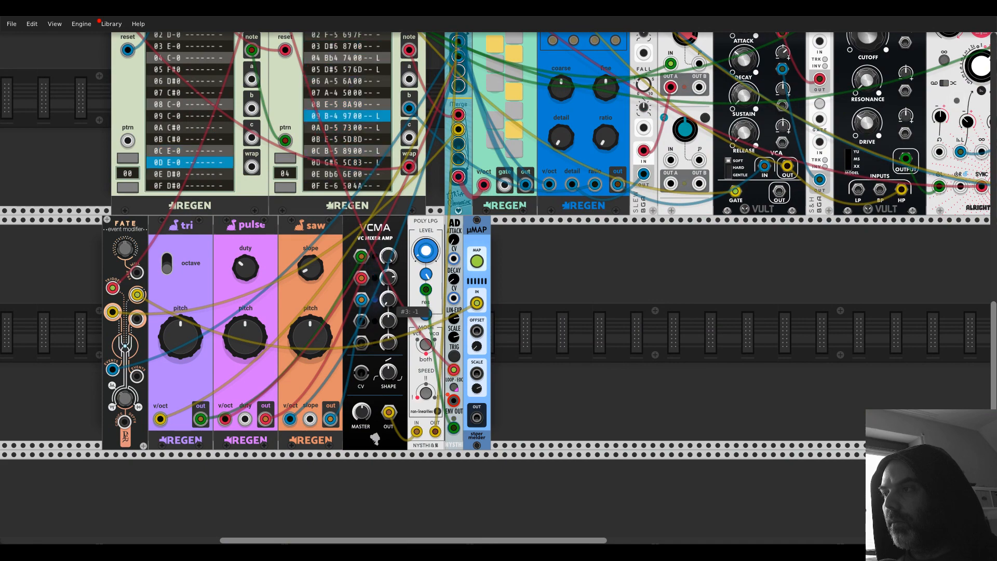
scroll(552, 299, up, 1)
Unsolo MixMaster track 3 and lower track 2 to about -4.5 dB and track 3 to about -4.2 dB
scroll(552, 299, up, 10)
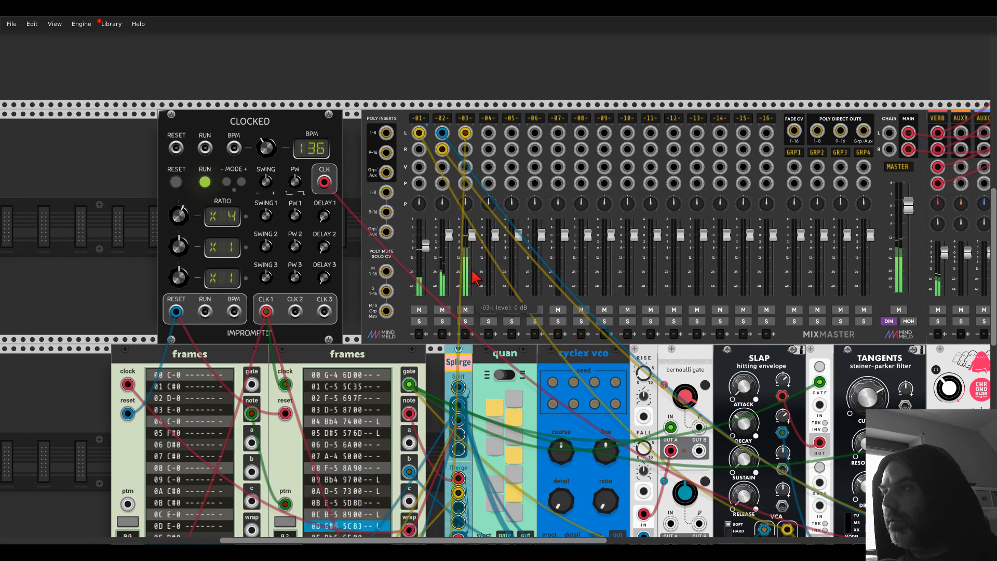
drag(471, 234, 449, 243)
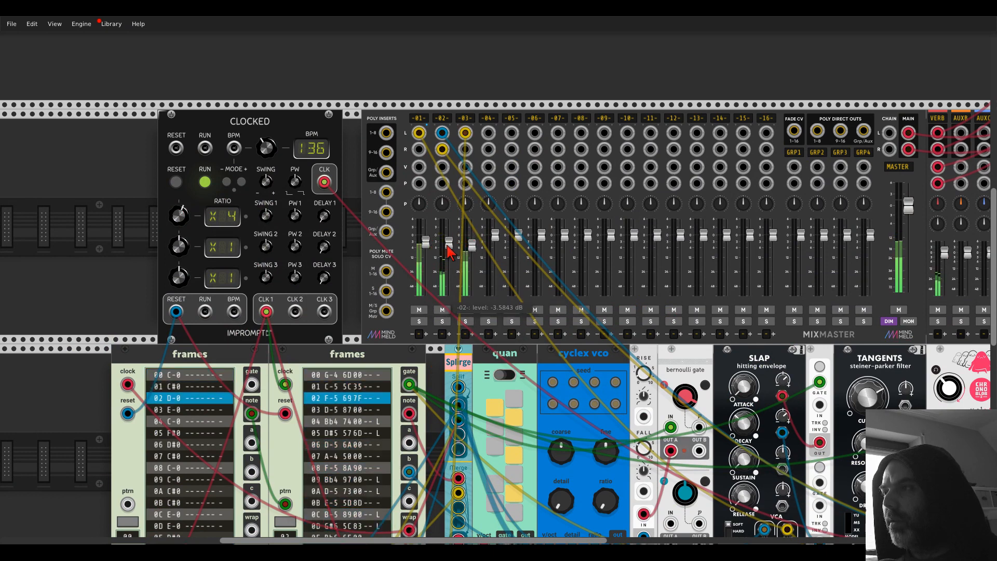
drag(472, 244, 472, 243)
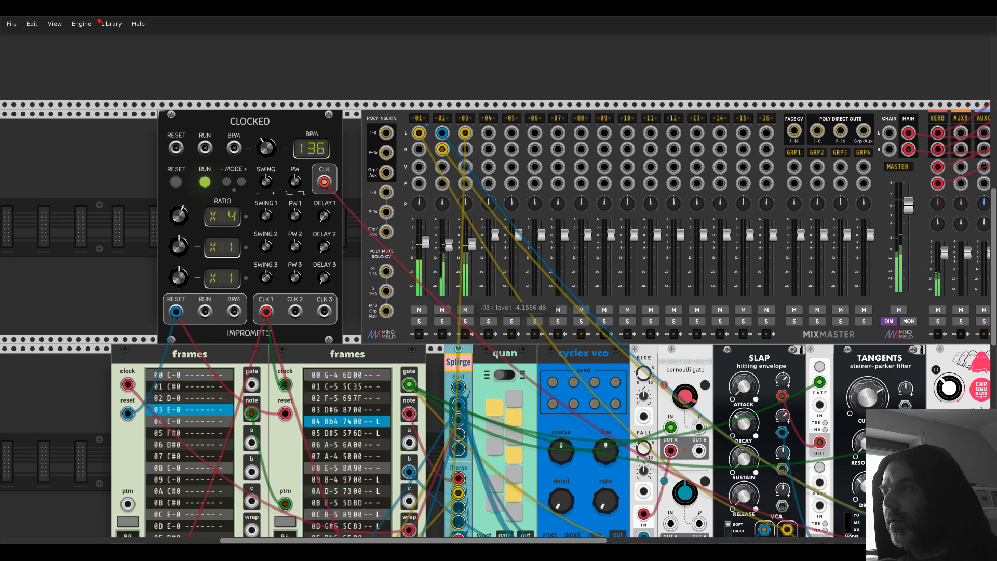
Move CLOCKED away from MixMaster to line it up above the first frames module
drag(329, 133, 312, 138)
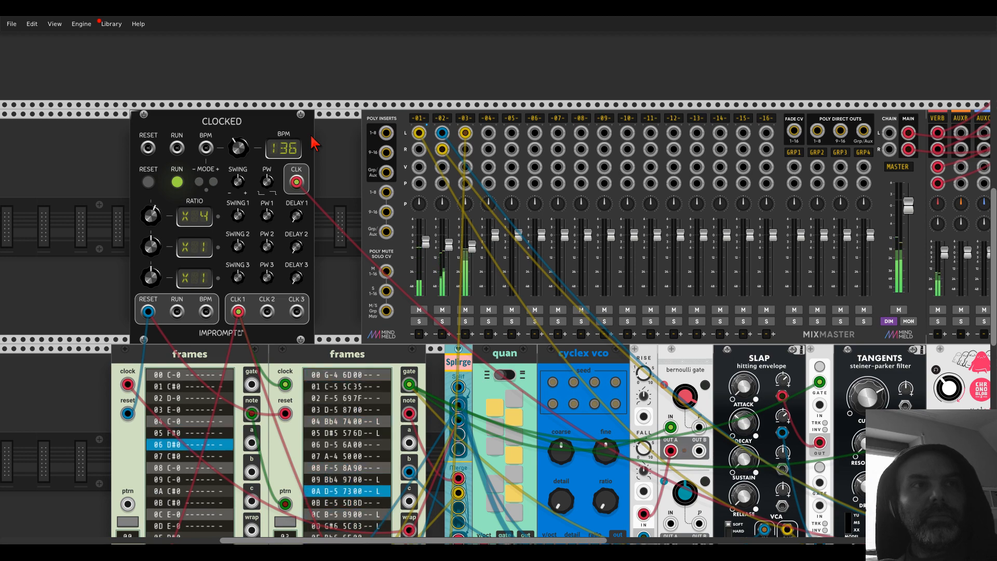
drag(312, 136, 297, 122)
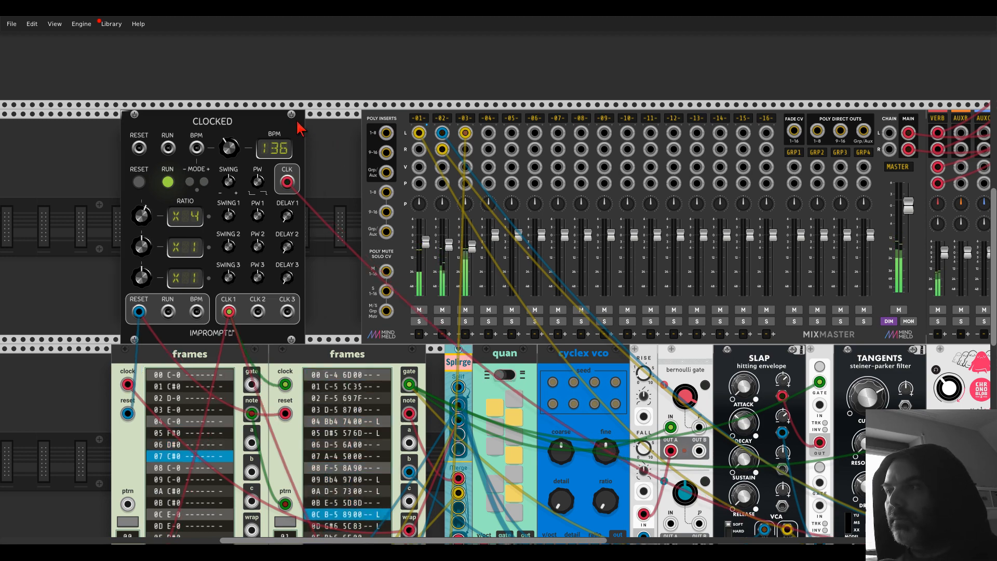
Search the module library for resco, add Vult's Rescomb 2 beside μMAP, and route Poly LPG's output through it to the mixer
scroll(364, 155, down, 10)
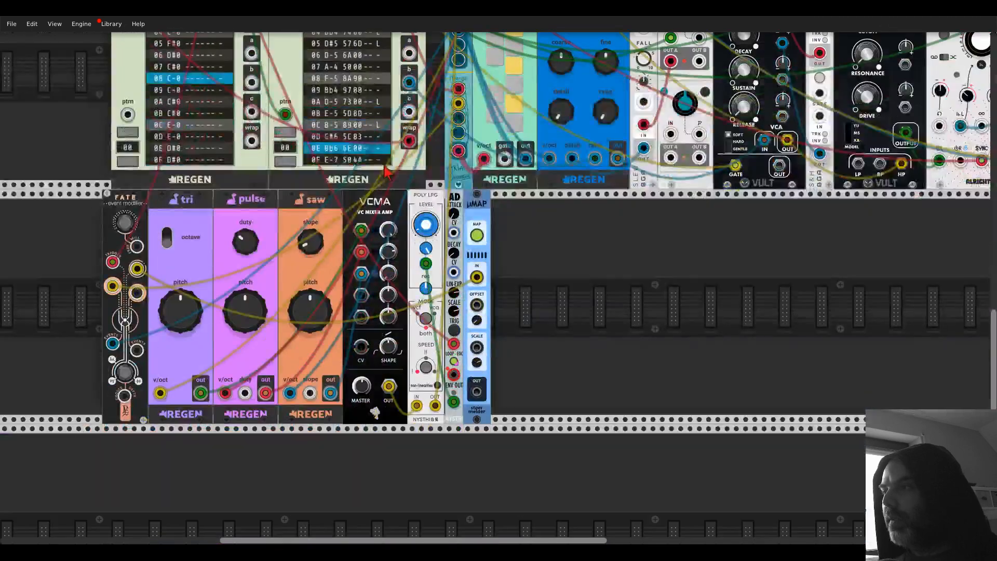
right_click(528, 315)
text(resco)
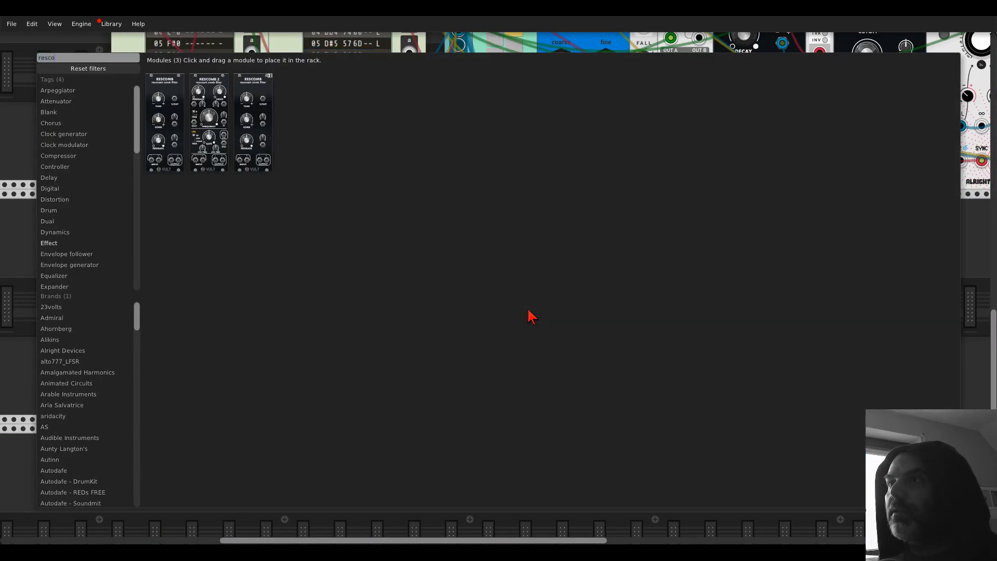
click(224, 91)
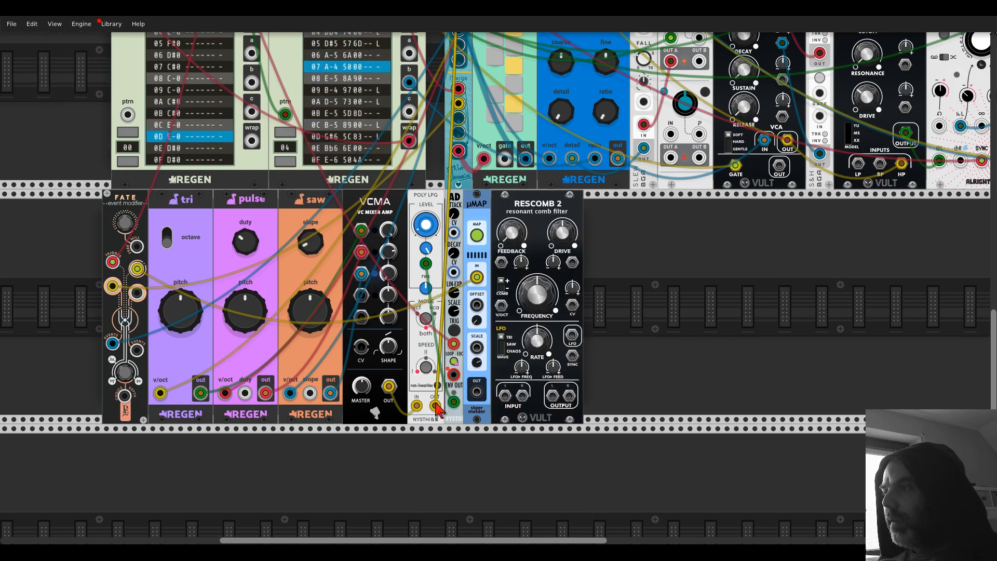
drag(435, 405, 552, 397)
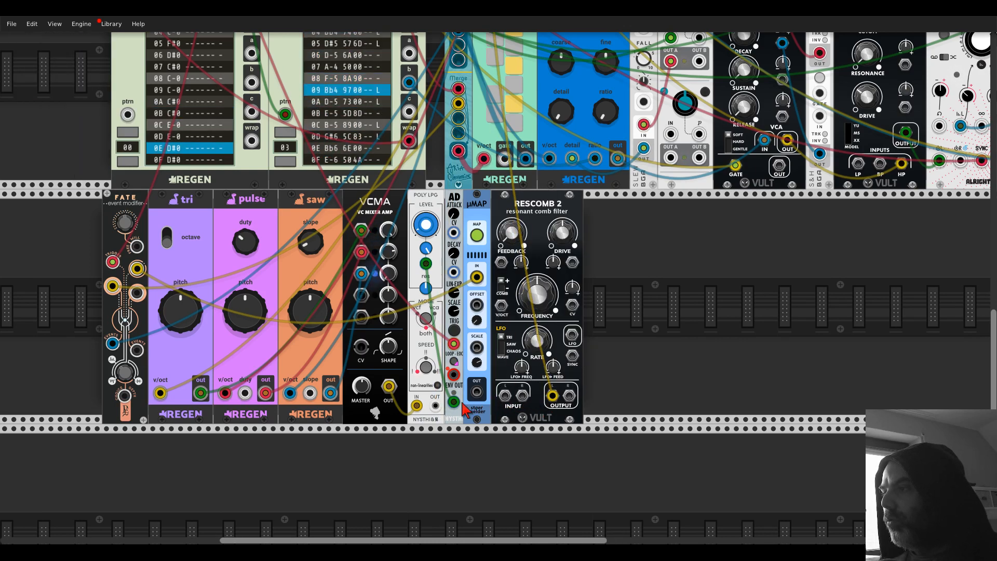
drag(436, 406, 505, 395)
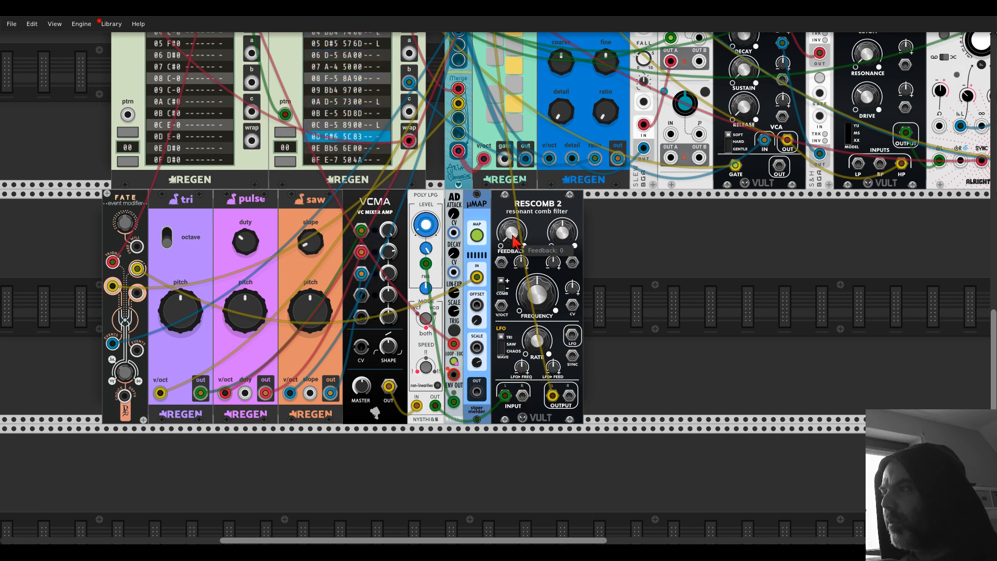
Adjust Rescomb 2's feedback and try different frequency settings, ending at frequency 0
drag(512, 233, 512, 228)
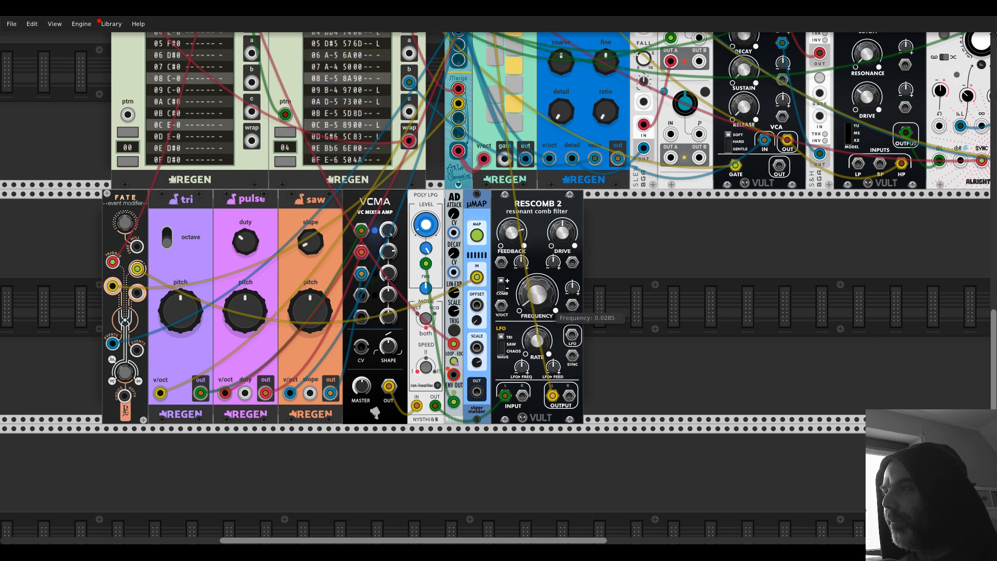
mouse_move(535, 291)
mouse_down()
mouse_move(547, 296)
mouse_move(537, 298)
mouse_up()
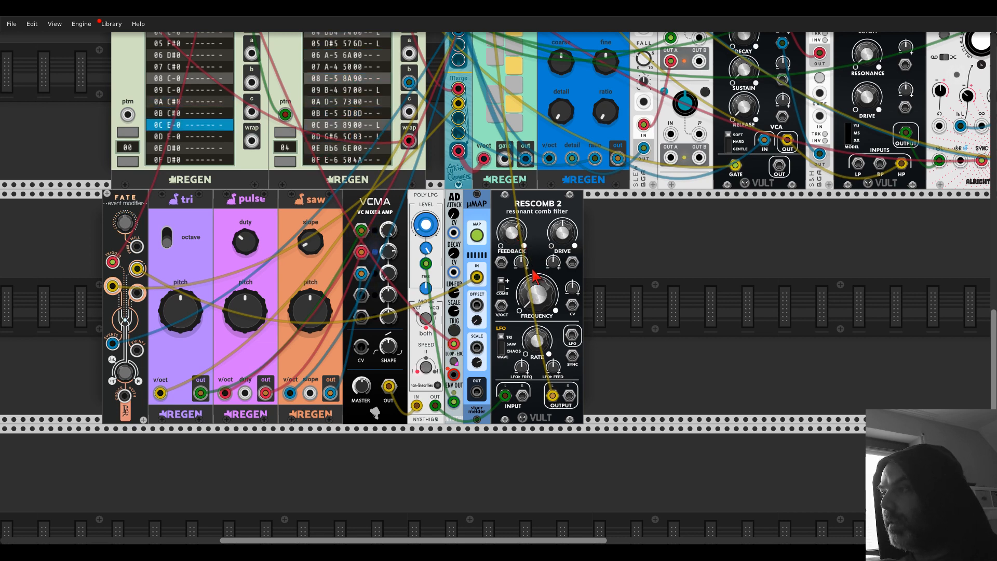
mouse_move(540, 294)
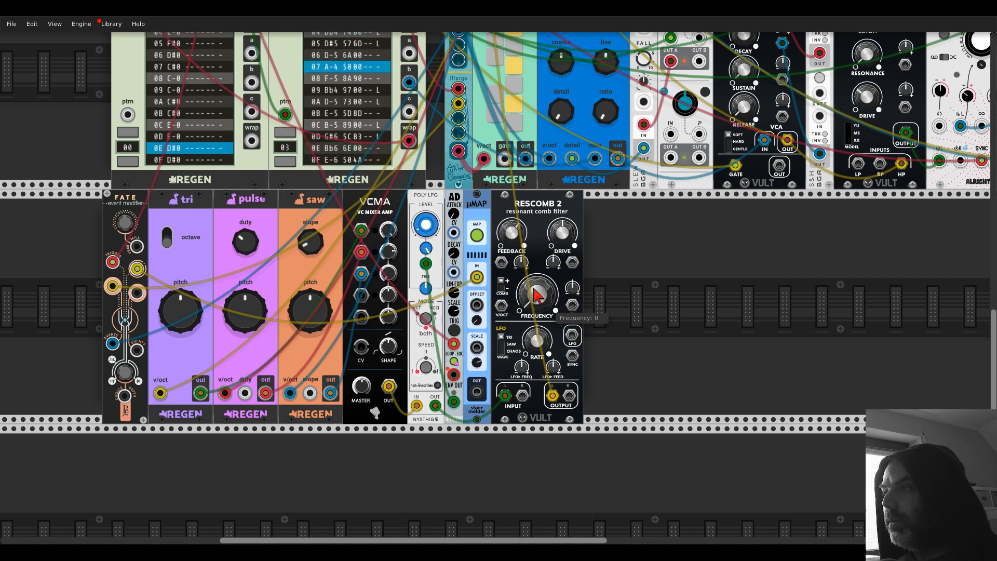
Patch the output of the S&H beside SLAP to Rescomb 2's frequency CV and set the frequency modulation to about 0.37
drag(572, 305, 749, 232)
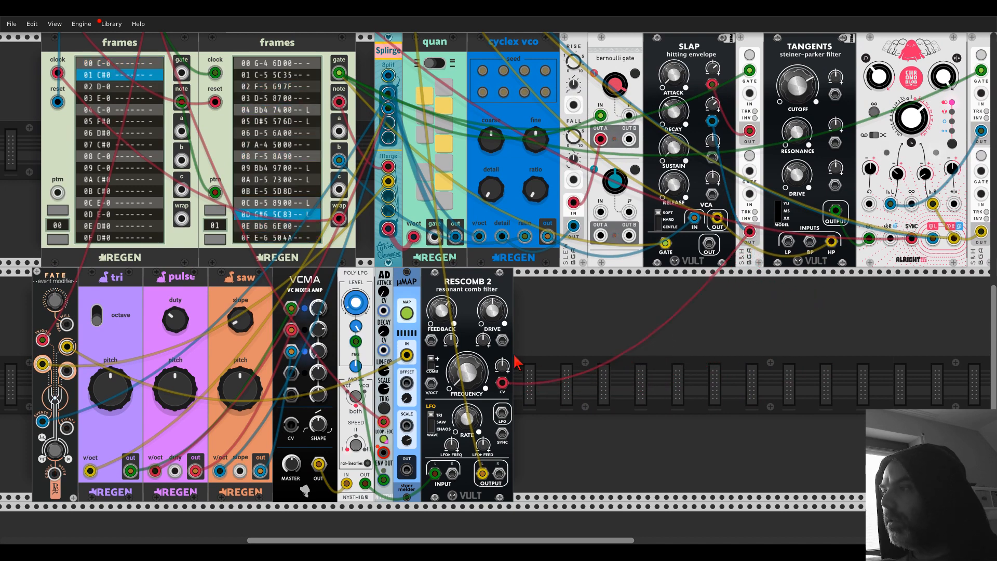
mouse_move(508, 373)
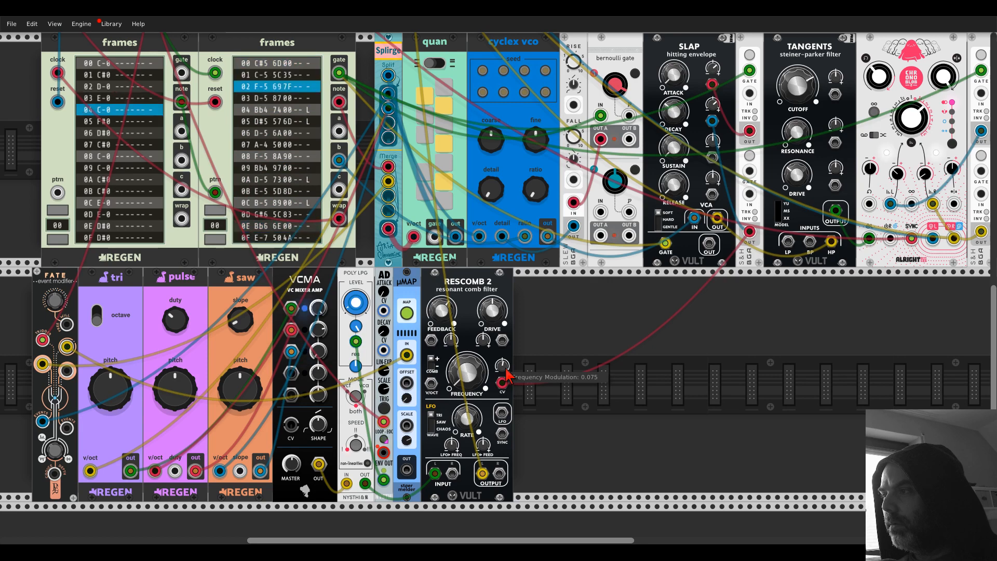
drag(505, 373, 505, 373)
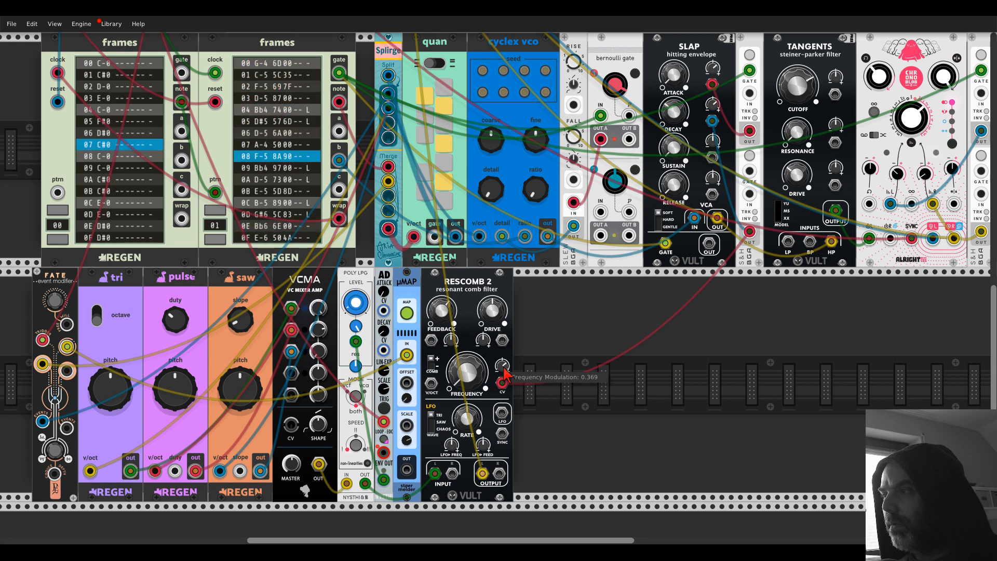
Delete Rescomb 2, search the module library for blob, and add Alright Devices' Chronoblob in its place
right_click(505, 372)
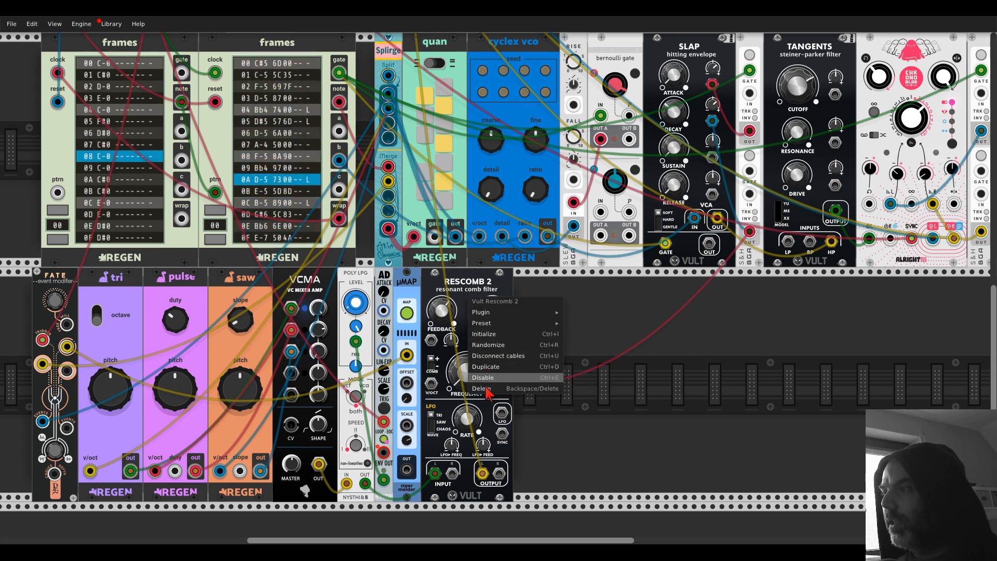
click(515, 387)
right_click(489, 397)
text(blob)
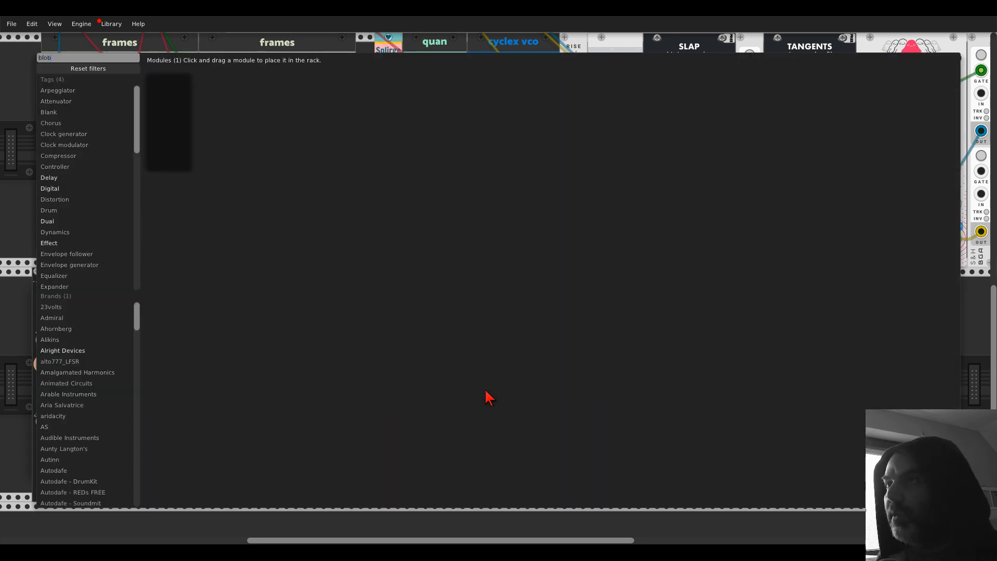
click(183, 85)
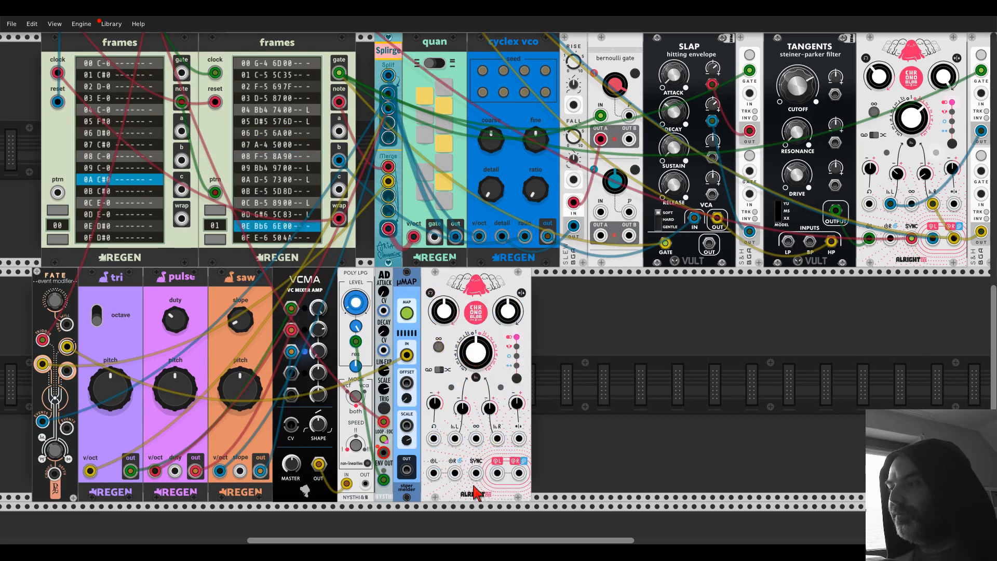
Sync the new Chronoblob to CLOCKED's master CLK output and patch Poly LPG's output into its left input
scroll(476, 473, up, 6)
drag(476, 472, 206, 61)
scroll(207, 62, down, 7)
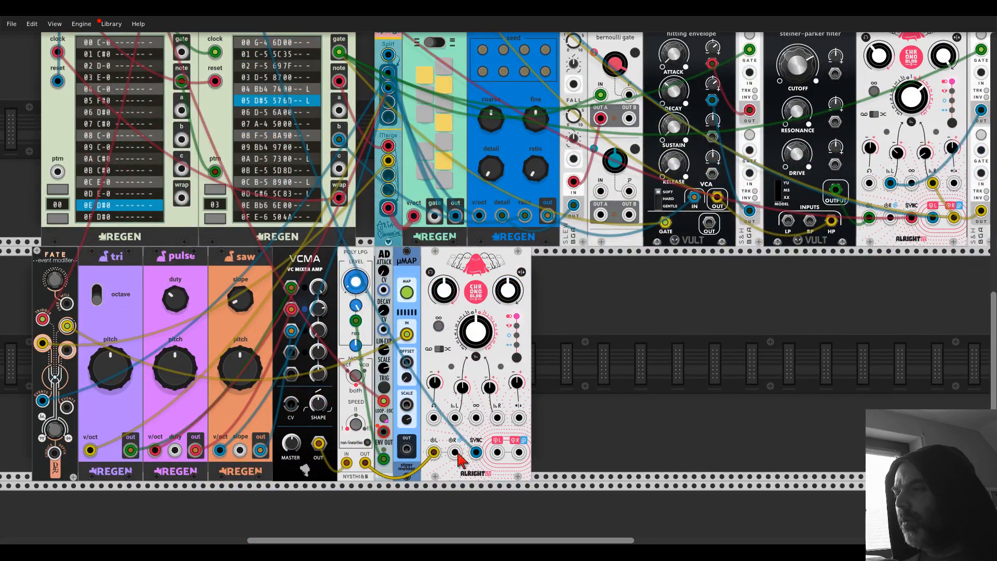
Patch the new Chronoblob's left and right outputs to the L and R inputs of MixMaster track 3
scroll(365, 468, up, 3)
drag(363, 461, 520, 475)
scroll(512, 183, up, 5)
scroll(456, 480, down, 1)
scroll(455, 480, down, 6)
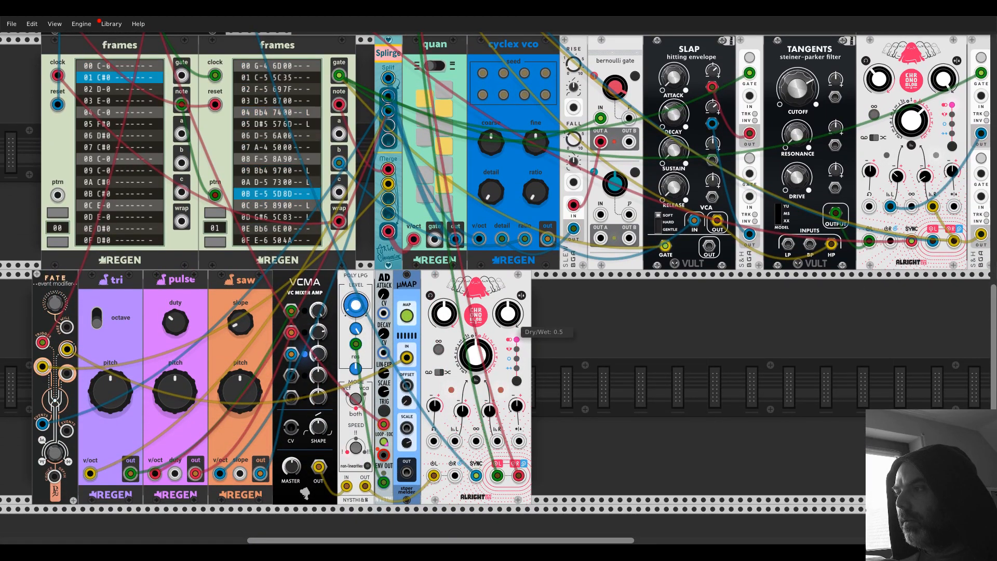
Set the new Chronoblob's dry/wet mix to about 0.34
mouse_move(478, 361)
scroll(478, 361, up, 6)
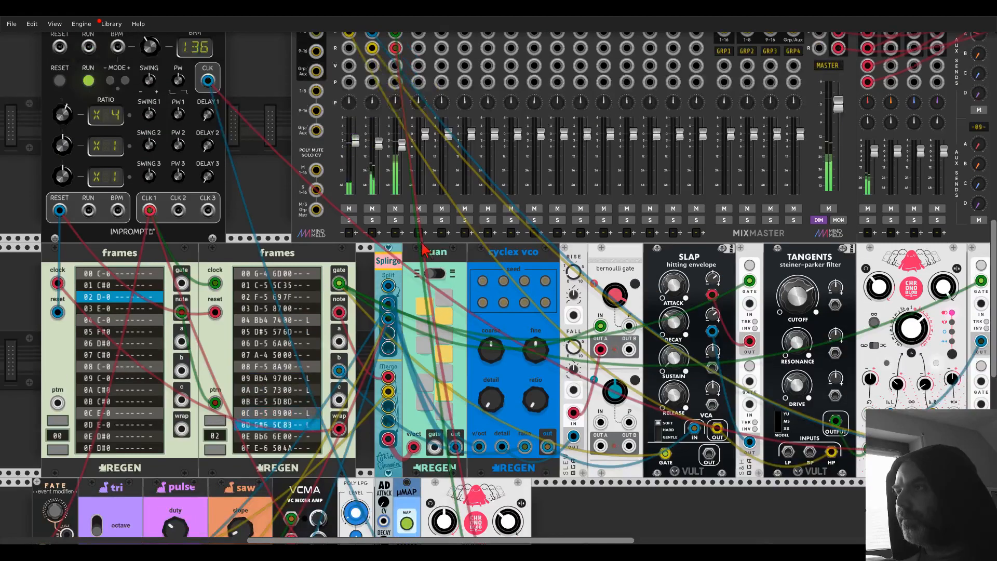
scroll(442, 291, down, 7)
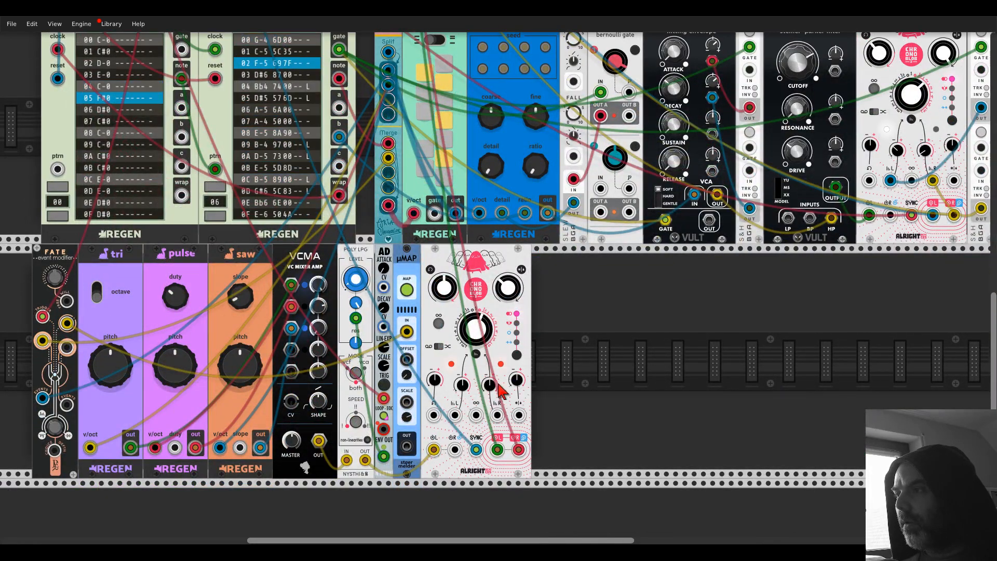
drag(489, 385, 449, 304)
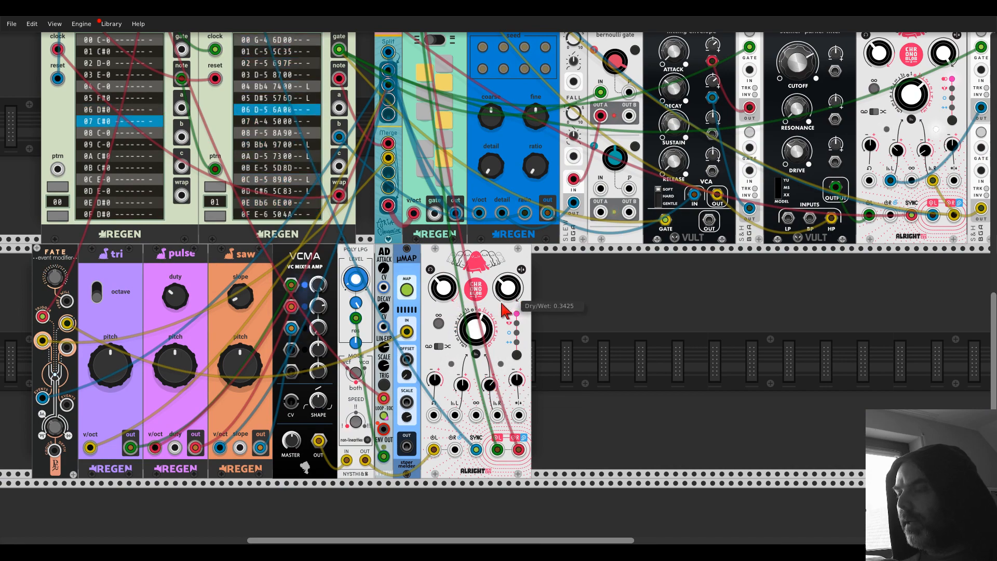
Solo MixMaster track 3, set its VERB send to about -12.2 dB on AuxSpander, and remove the solo
scroll(512, 369, up, 5)
scroll(511, 369, up, 5)
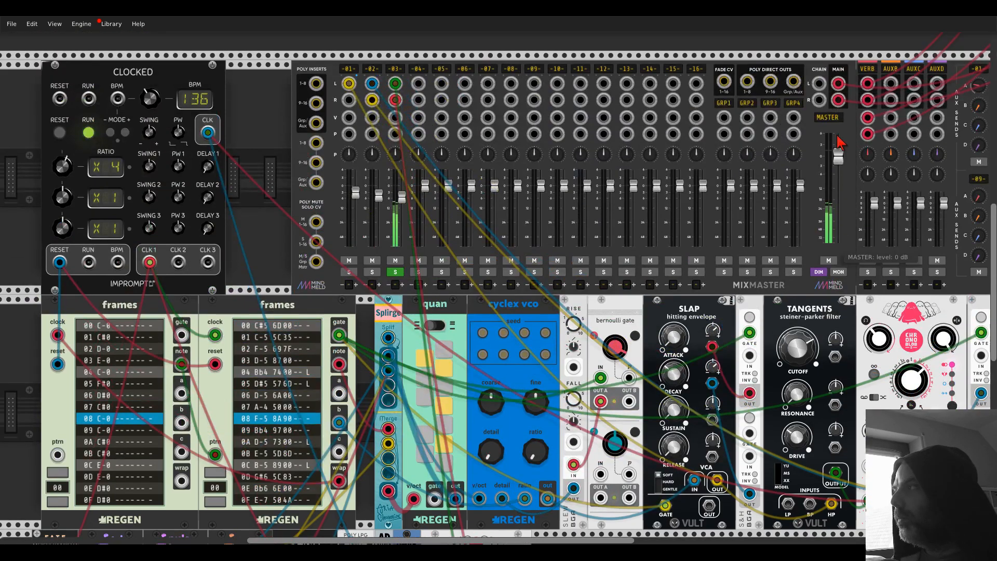
scroll(719, 114, right, 5)
drag(790, 135, 789, 153)
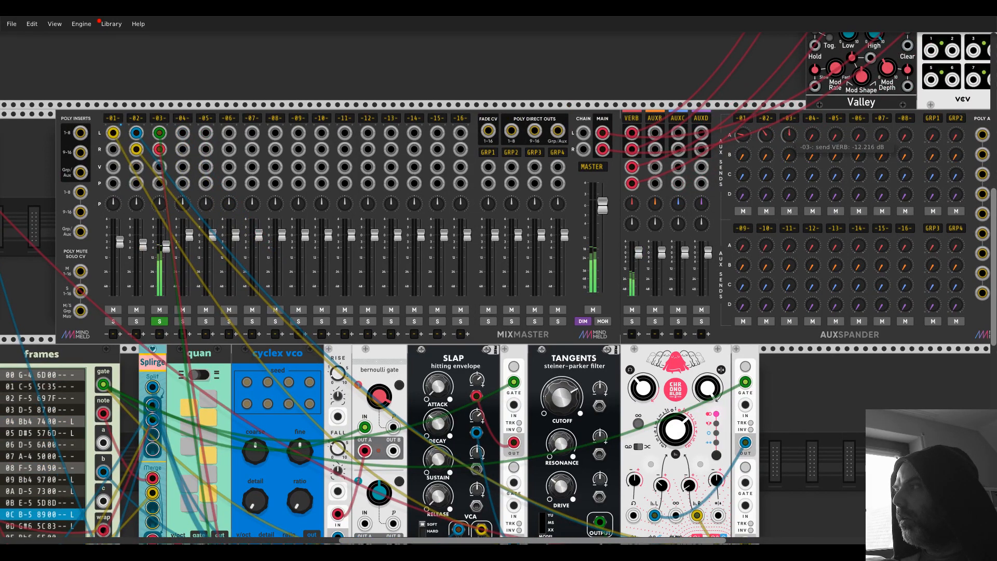
click(160, 322)
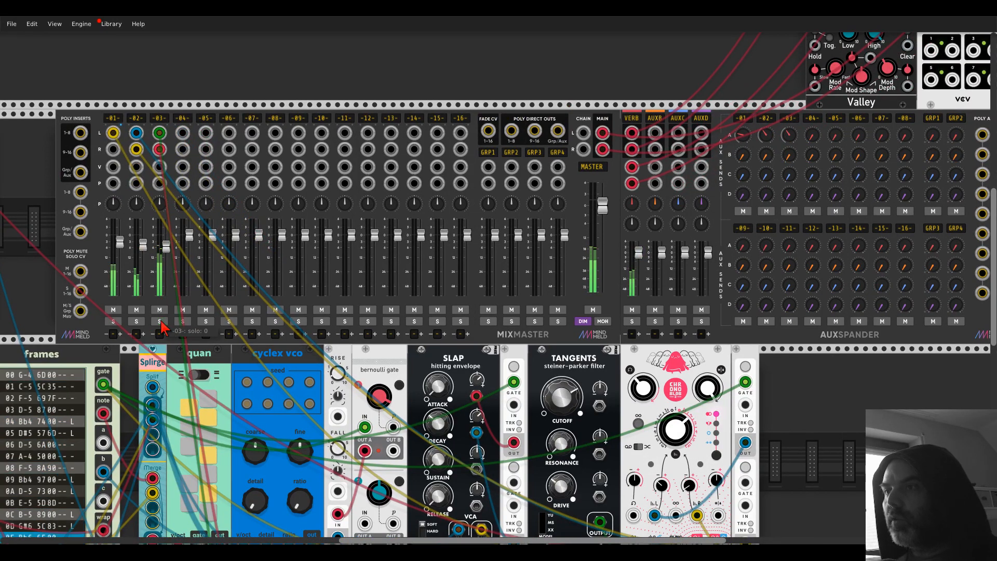
Lower MixMaster track 3's level slightly to balance it against tracks 1 and 2
drag(105, 249, 252, 211)
scroll(255, 217, left, 5)
scroll(255, 218, up, 1)
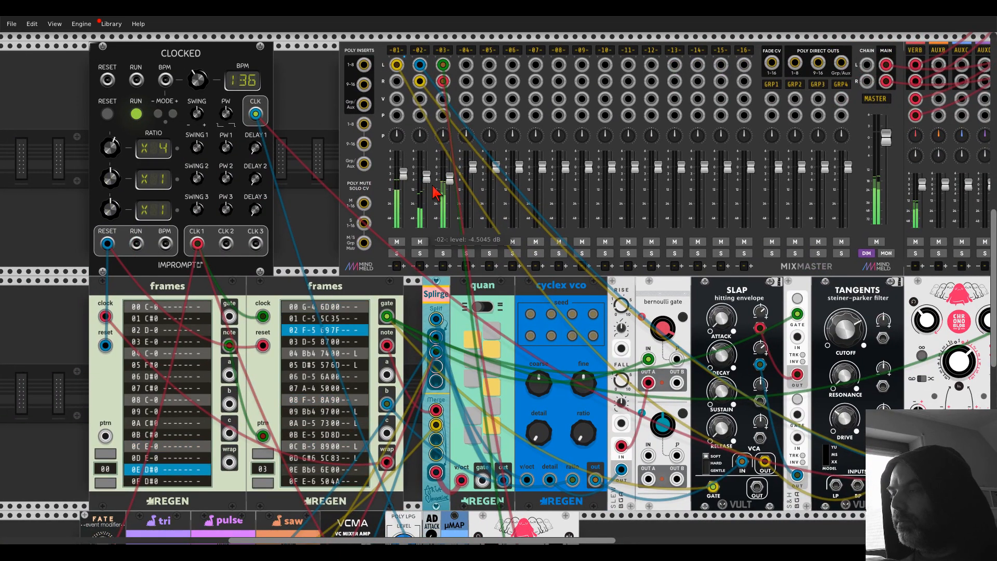
drag(450, 178, 450, 180)
scroll(416, 244, down, 12)
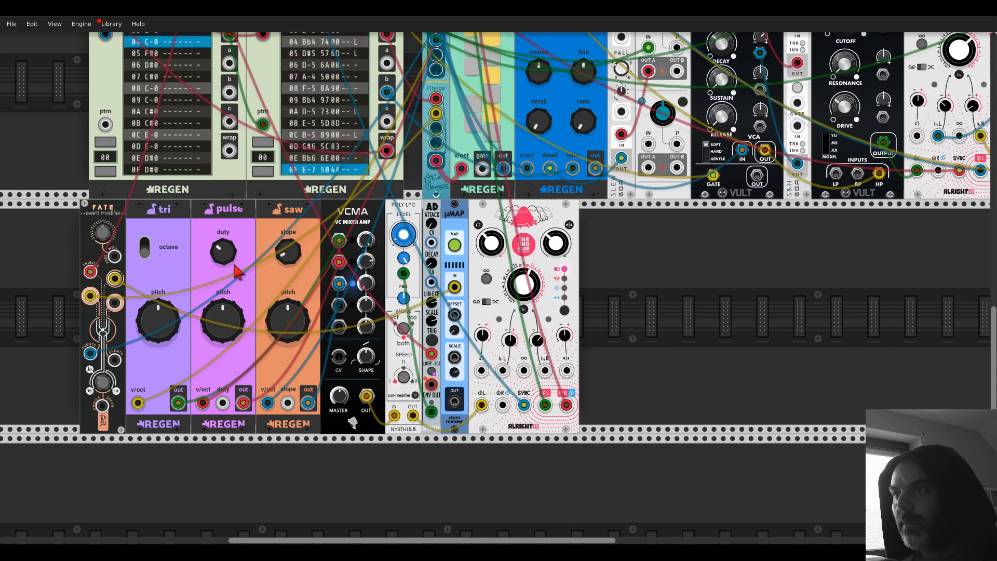
Adjust the duty of the pulse oscillator
drag(236, 270, 236, 244)
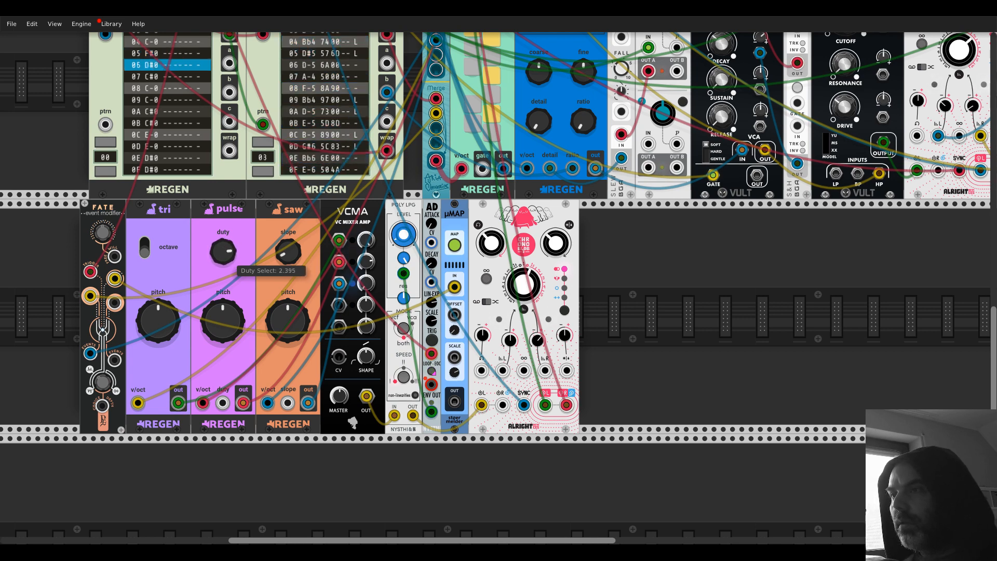
mouse_move(237, 266)
mouse_down()
mouse_move(237, 281)
mouse_move(231, 264)
mouse_up()
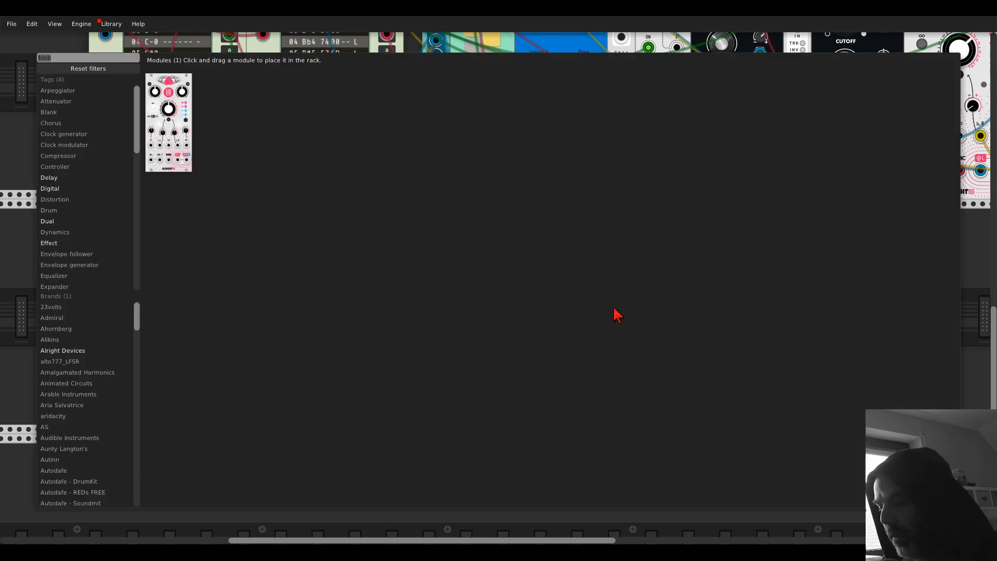
Search the module library for "clouds" and place the Texture Synthesizer beside the Chronoblob in the lower row
right_click(614, 314)
text(cl)
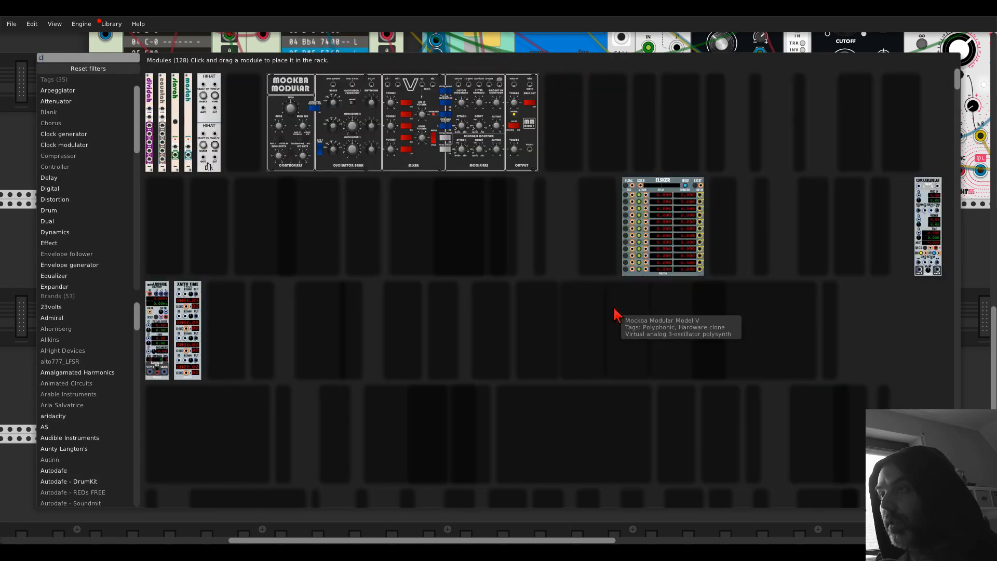
text(ouds)
key(Return)
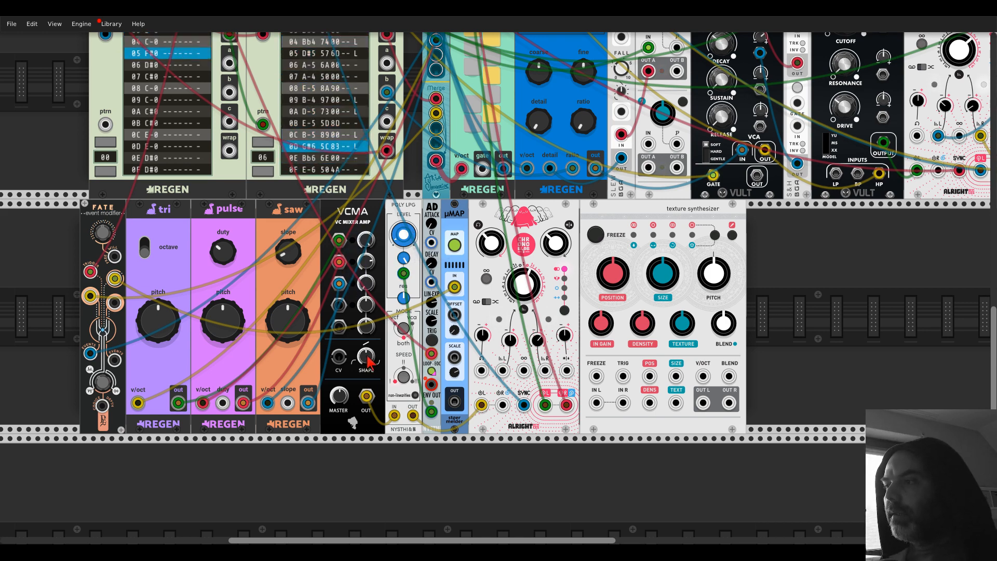
Route the VCMA output through the texture synthesizer's left input, with blend at 1, and its stereo outputs into mixer channel 4
drag(597, 403, 369, 408)
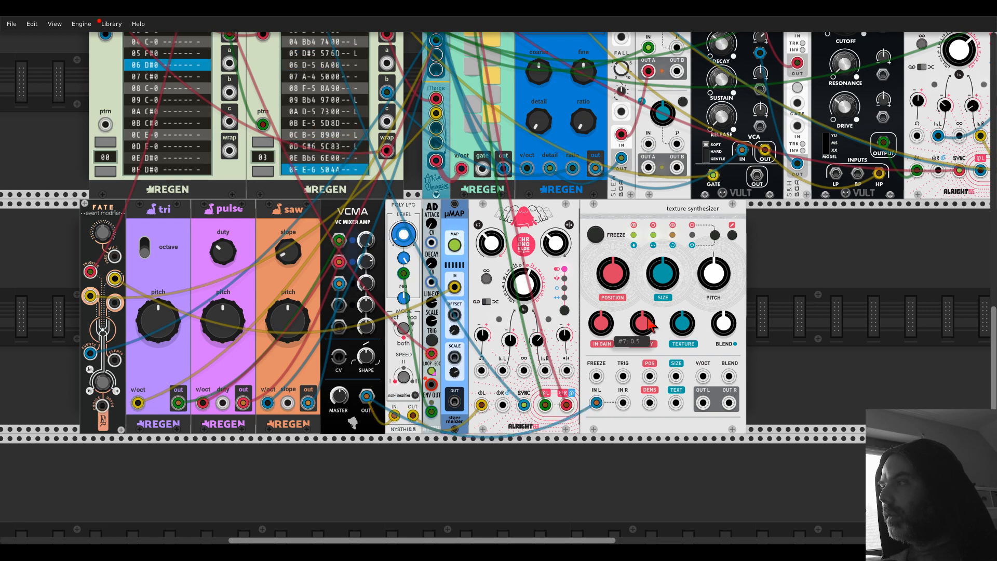
drag(724, 330, 724, 291)
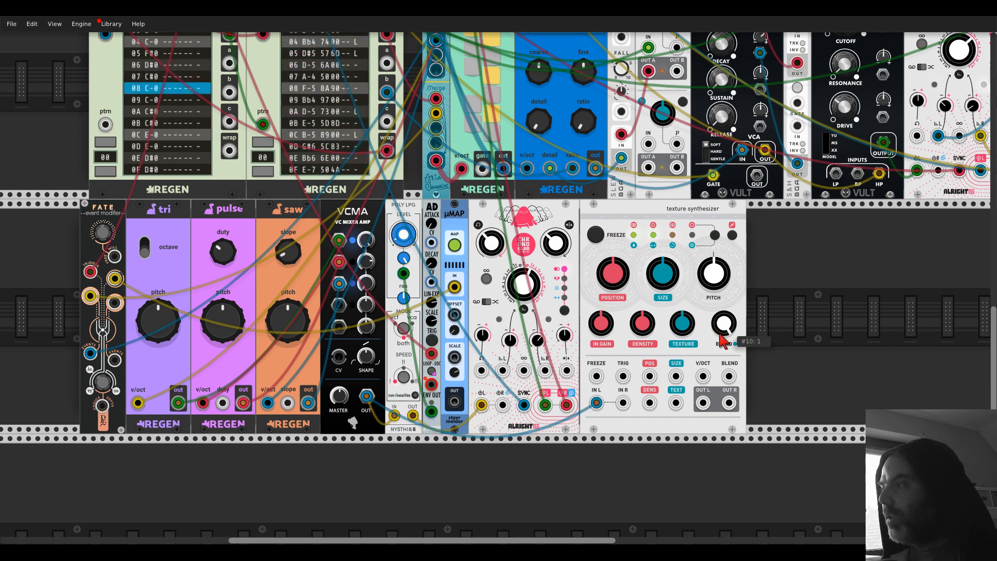
drag(703, 403, 466, 57)
drag(466, 73, 730, 480)
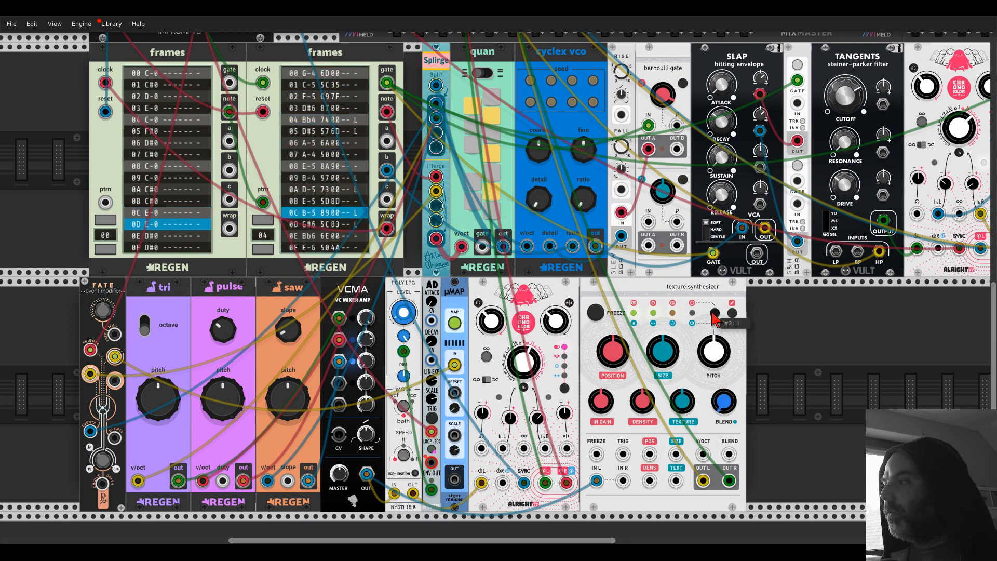
Set the texture synthesizer's reverb blend to about 0.80 and its density to about 0.60
drag(724, 401, 724, 323)
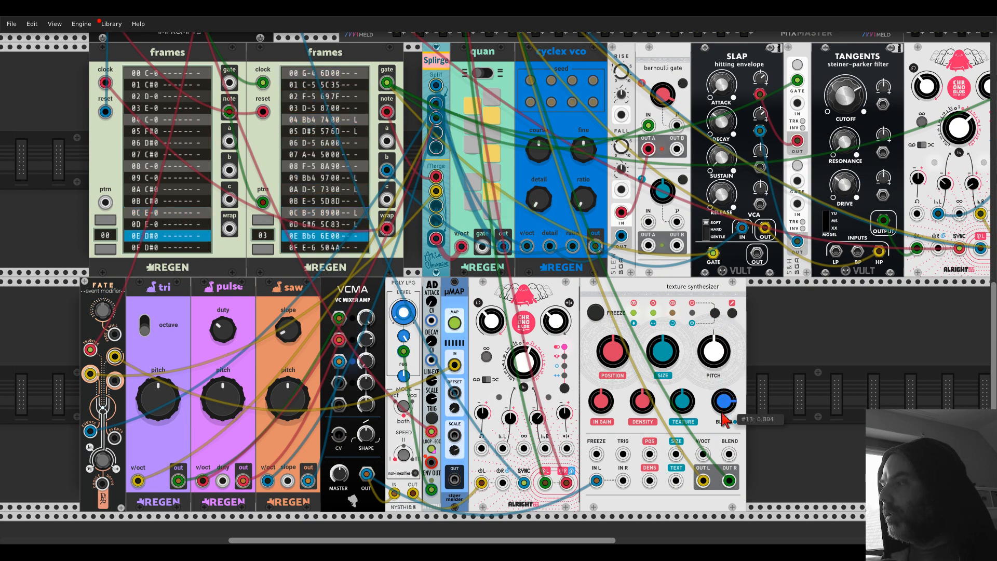
drag(643, 402, 643, 381)
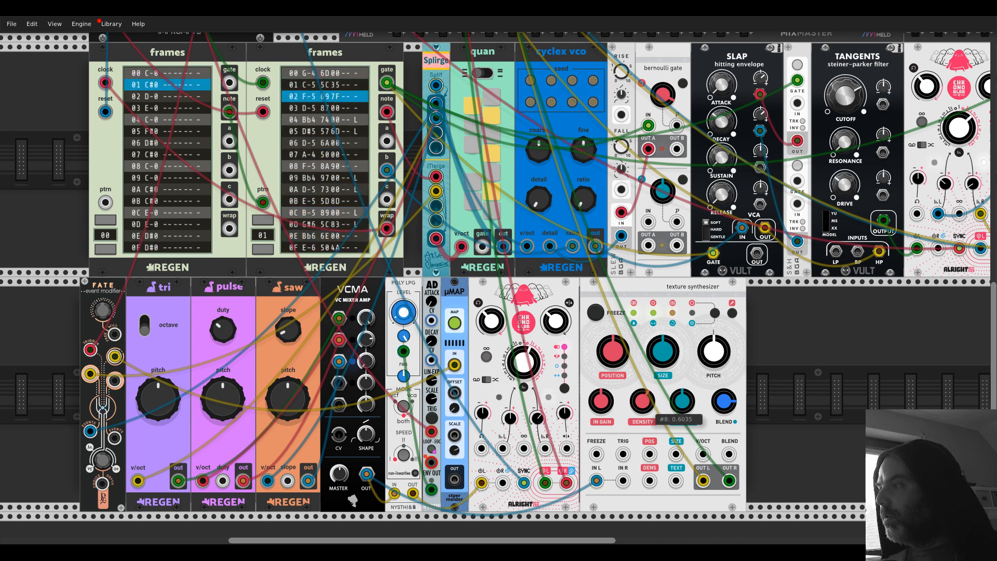
Solo mixer channel 4 to hear the texture synthesizer alone
scroll(483, 312, up, 6)
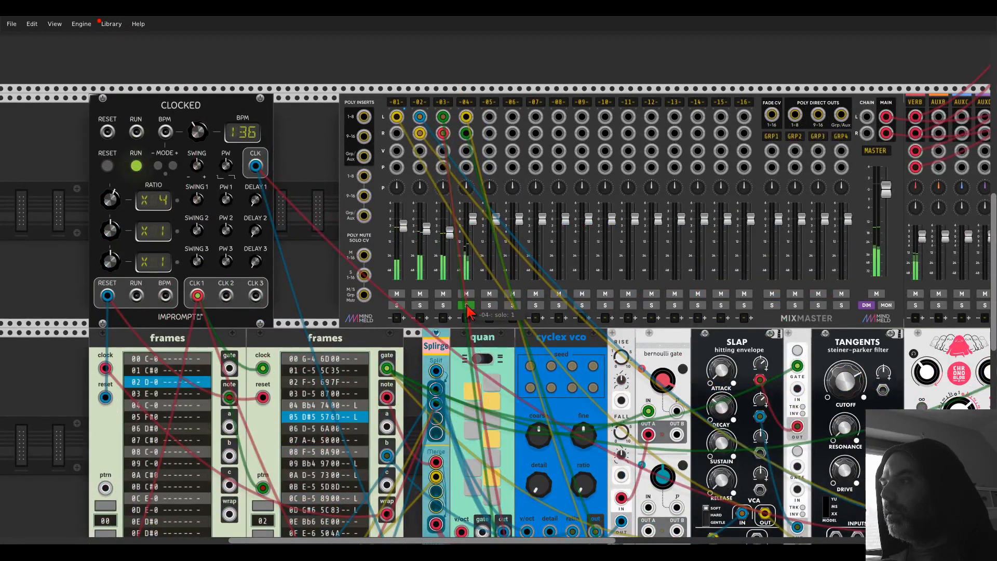
click(467, 306)
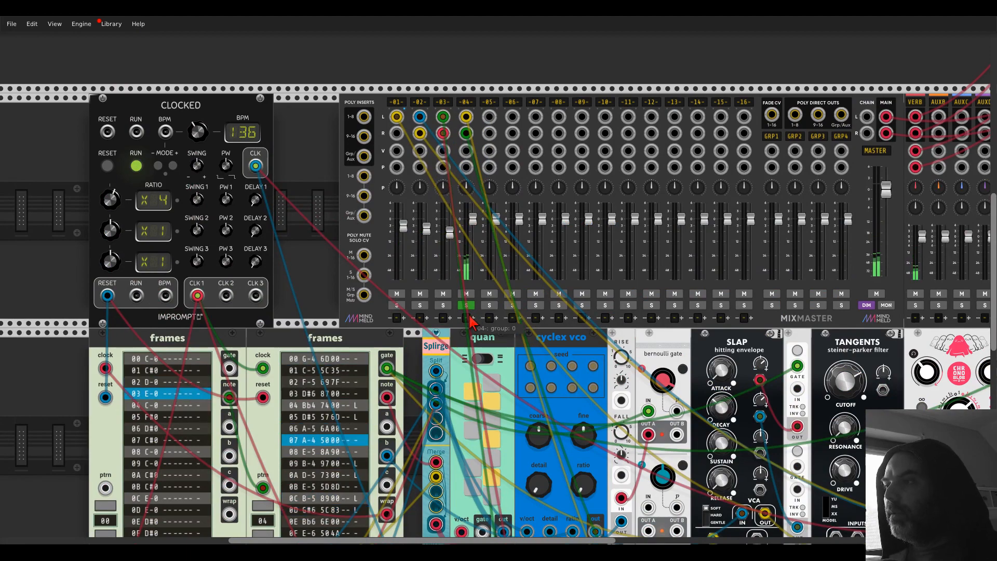
Set the texture synthesizer's quality to 4s 16kHz 8-bit µ-law stereo
scroll(470, 322, down, 6)
scroll(475, 323, down, 1)
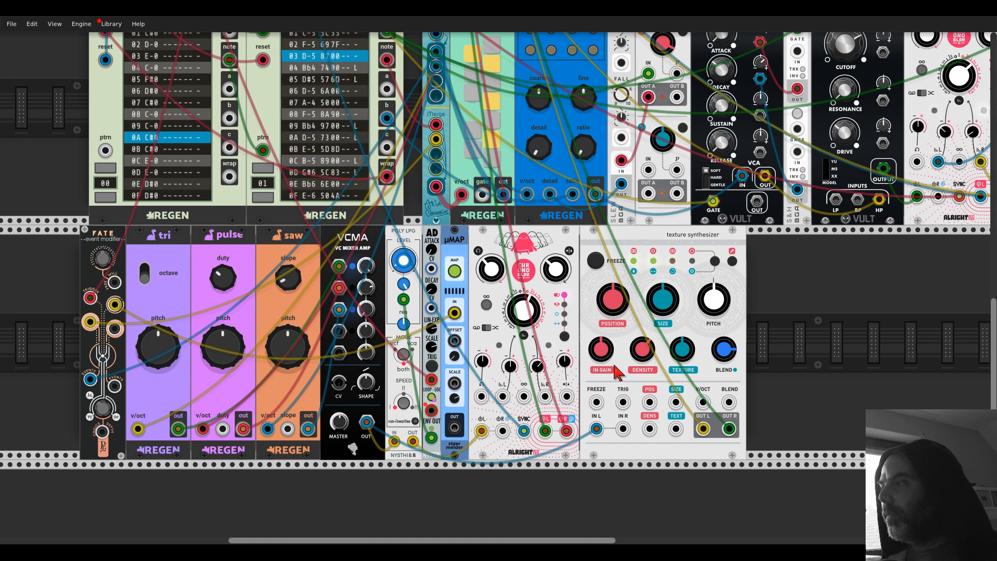
right_click(641, 242)
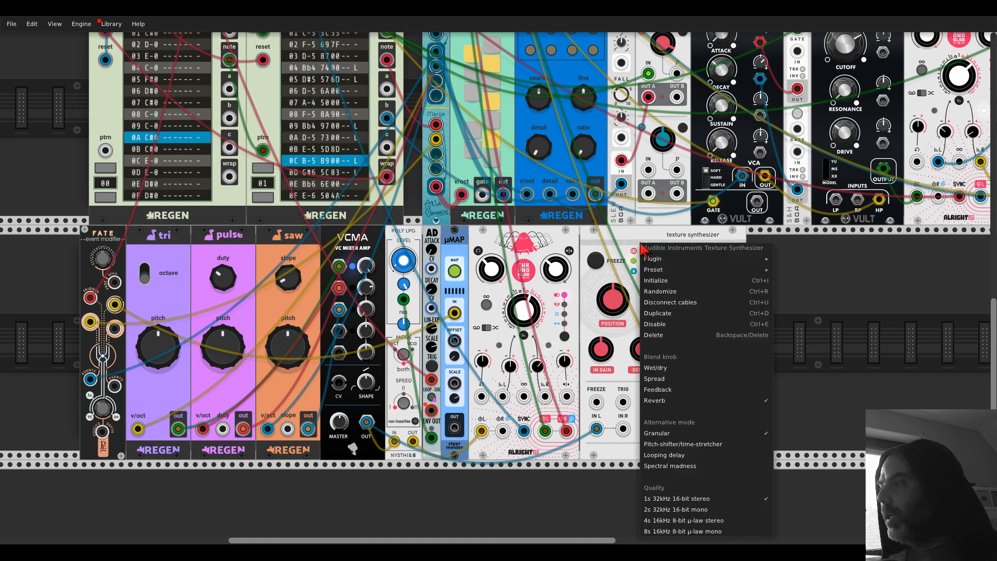
click(668, 521)
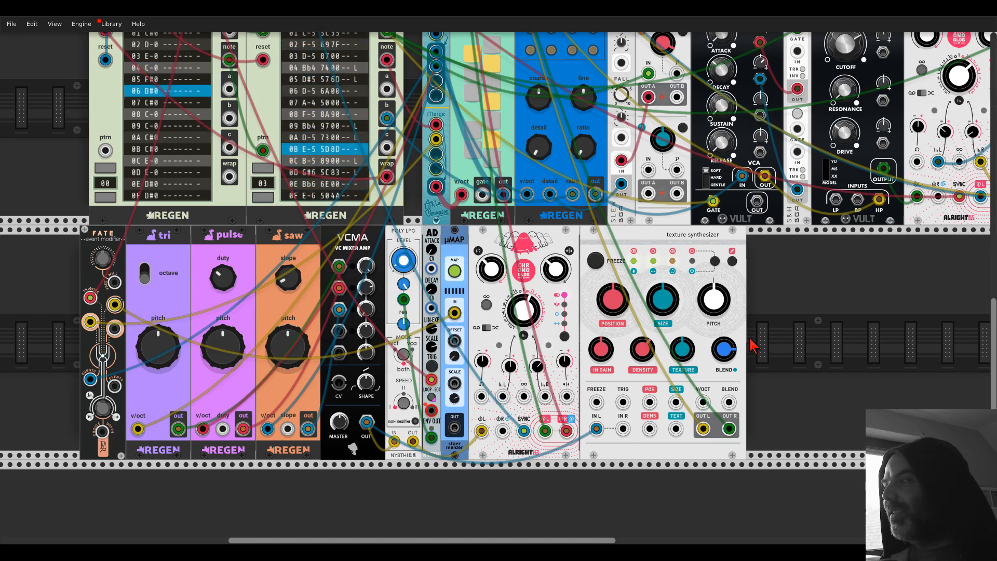
Take mixer channel 4 out of solo
mouse_move(645, 358)
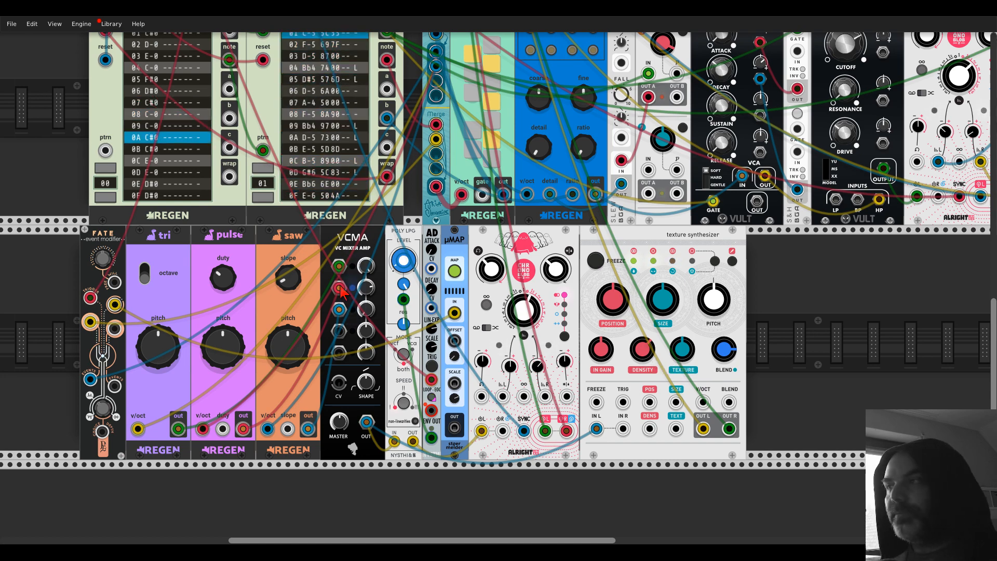
scroll(472, 330, up, 10)
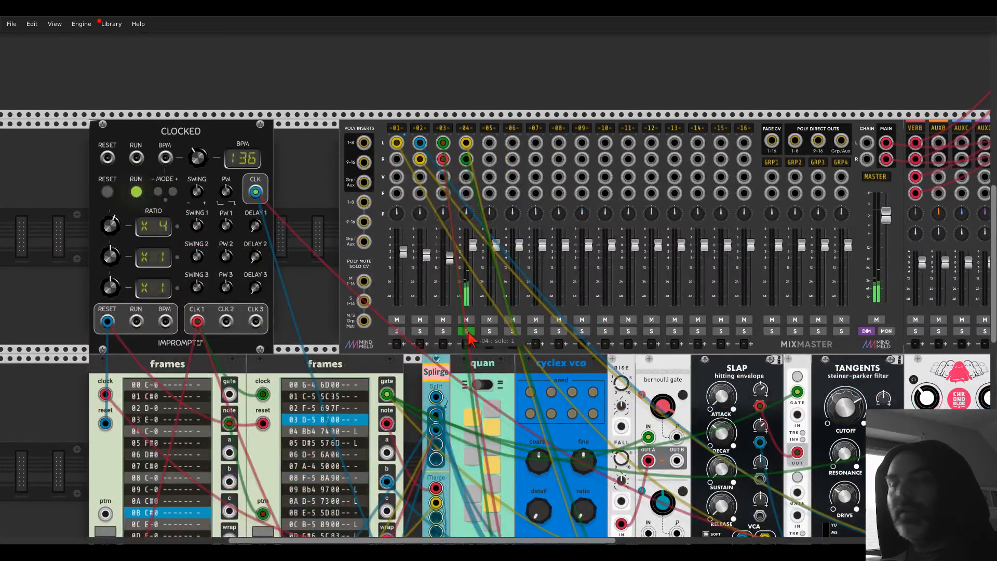
click(466, 331)
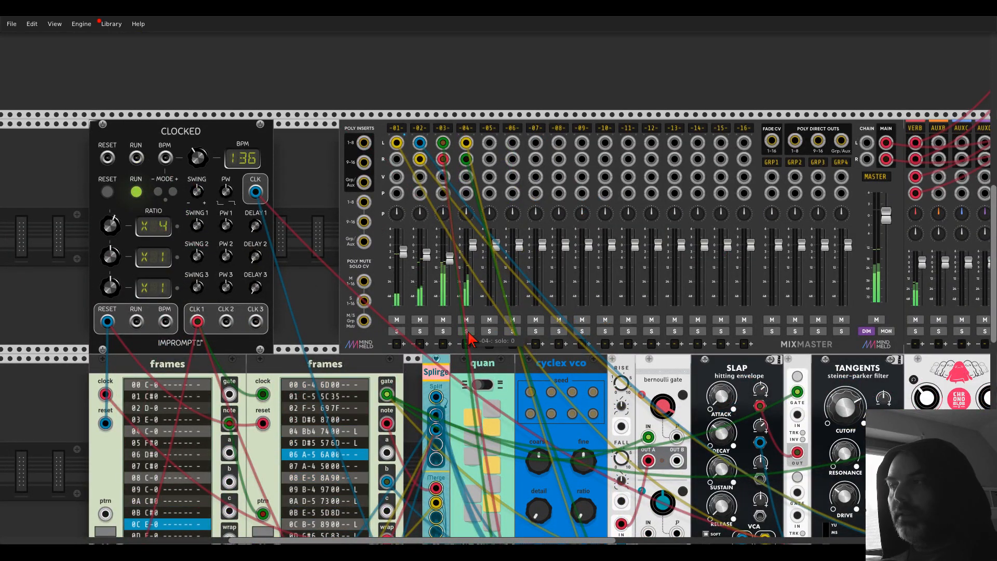
Solo mixer channel 1 to identify its sound, and release the solo again
right_click(467, 128)
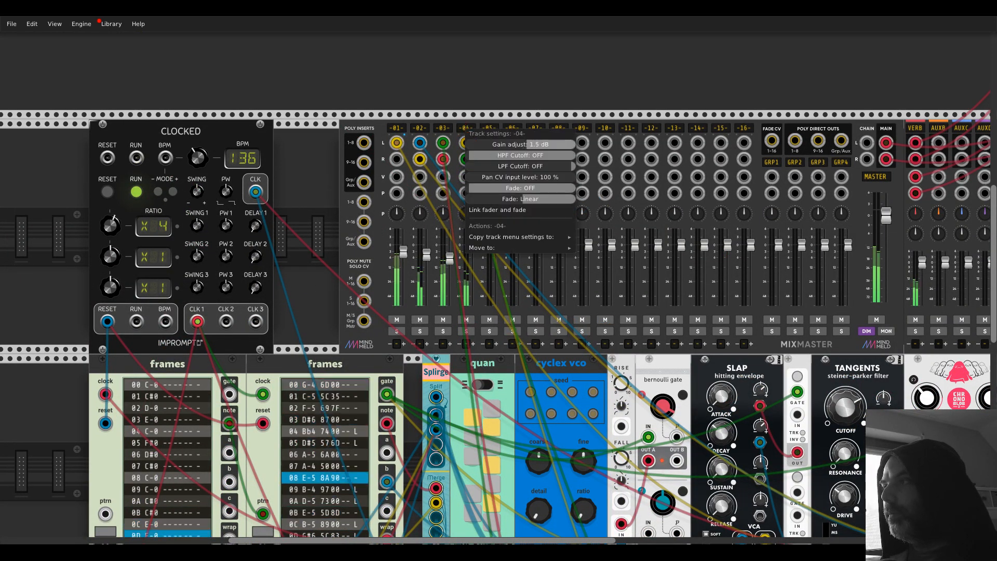
click(398, 137)
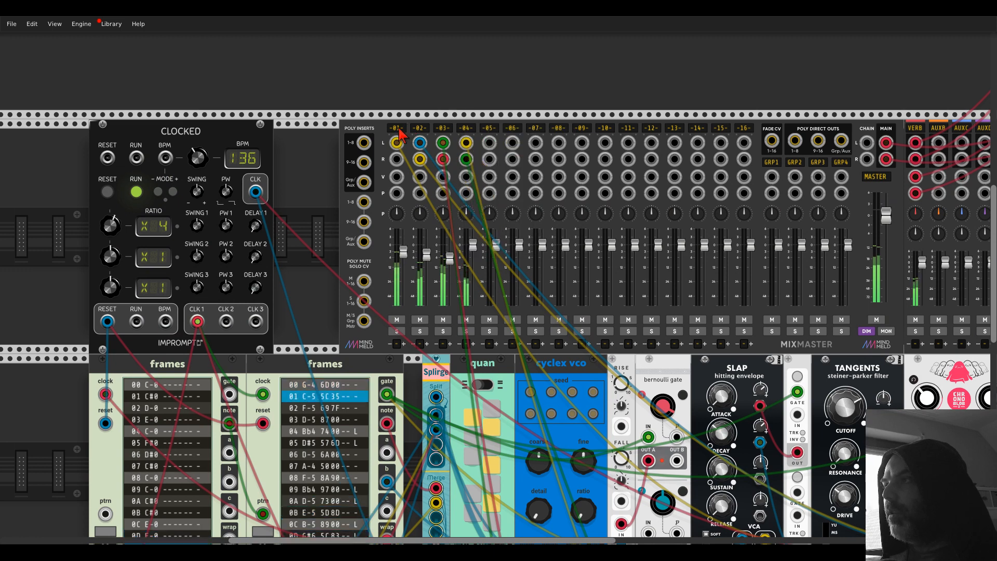
click(397, 331)
click(398, 332)
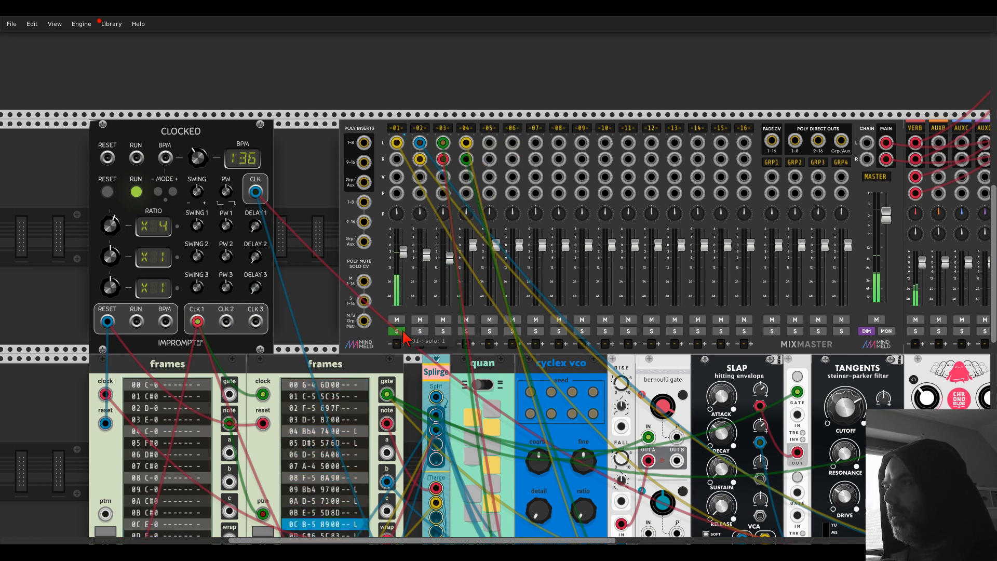
Label mixer channel 1 as SEQ and channel 2 as DODL
click(405, 132)
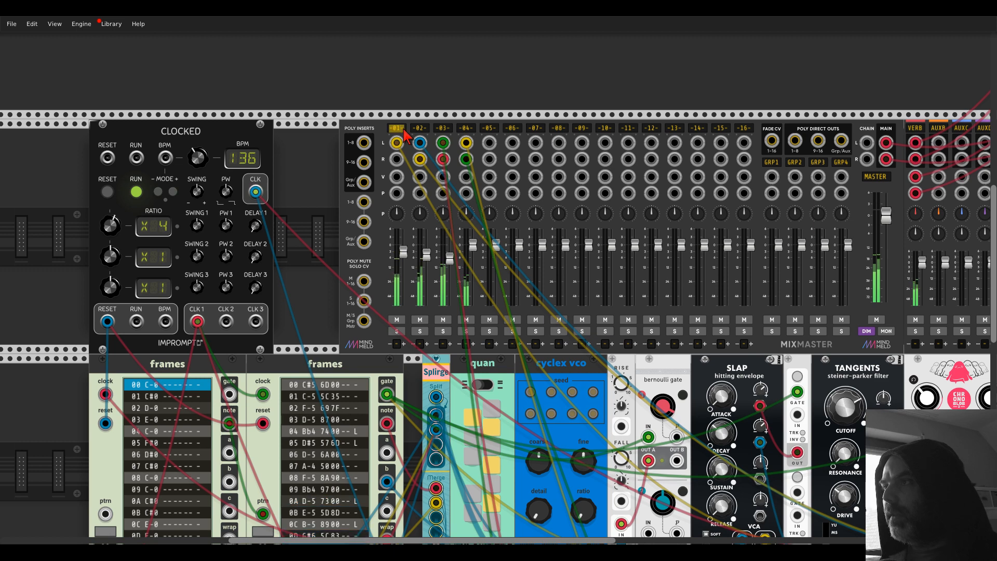
text(SEQ)
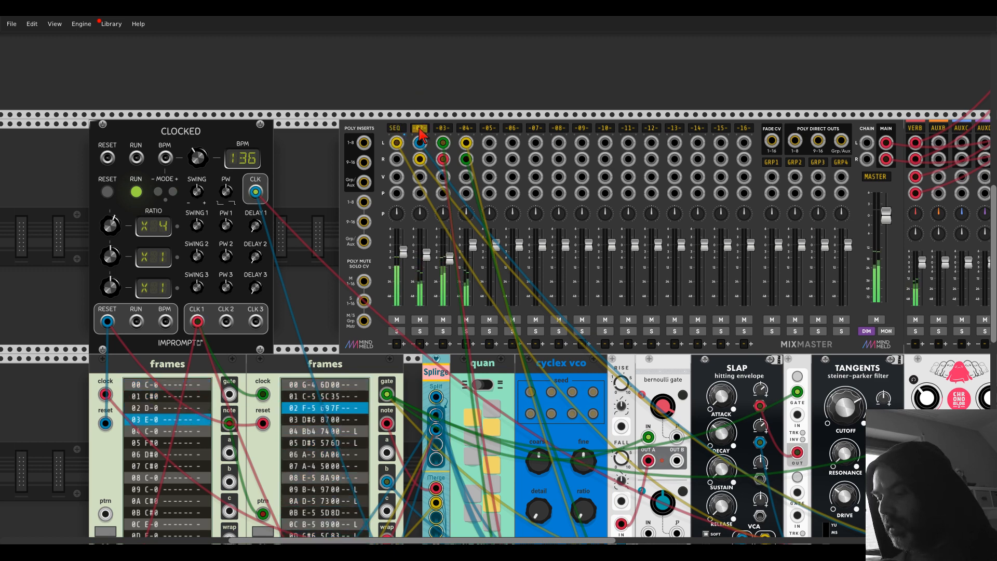
click(419, 128)
text(DODL)
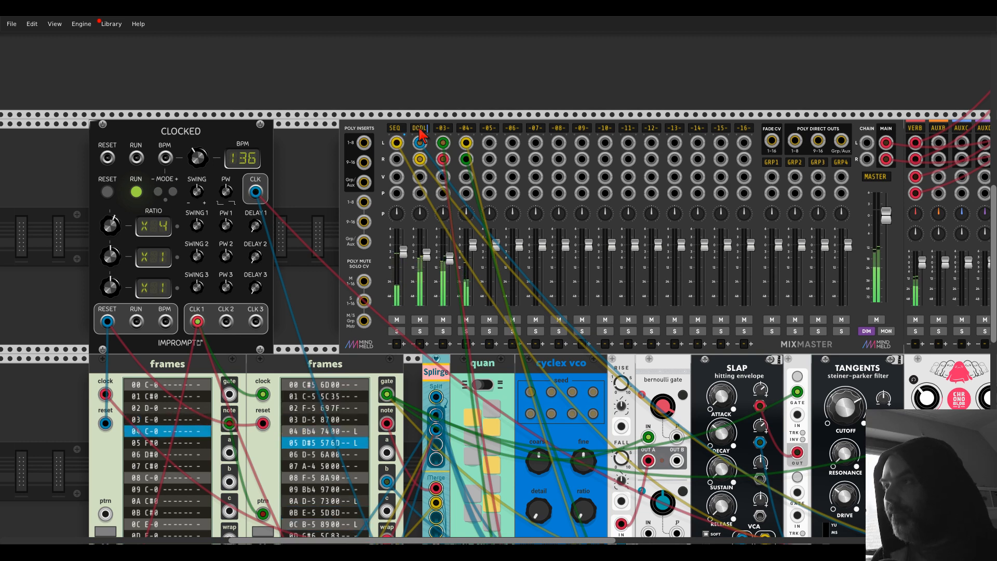
click(448, 93)
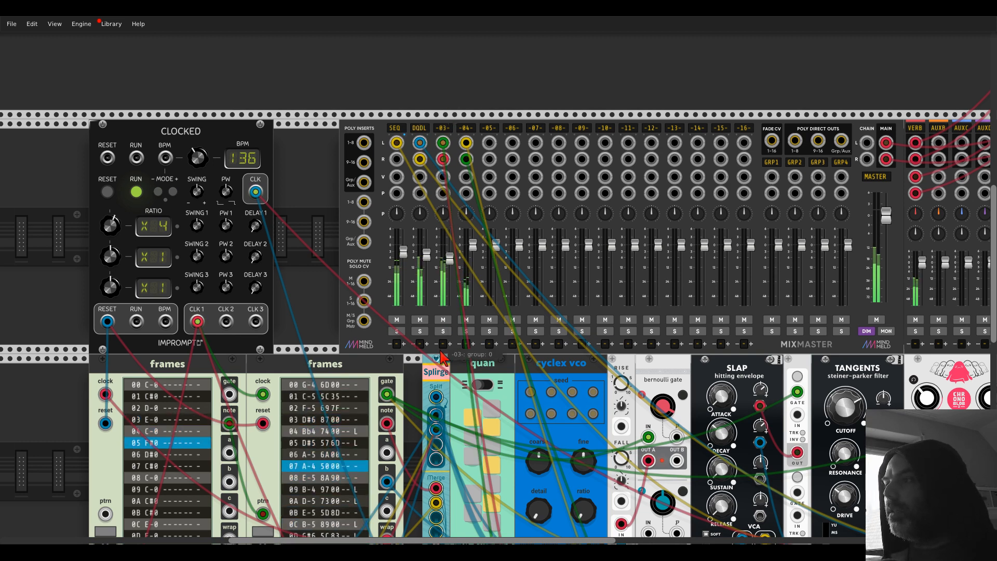
Label mixer channel 3 as LWSQ and channel 4 as CLDS
click(443, 129)
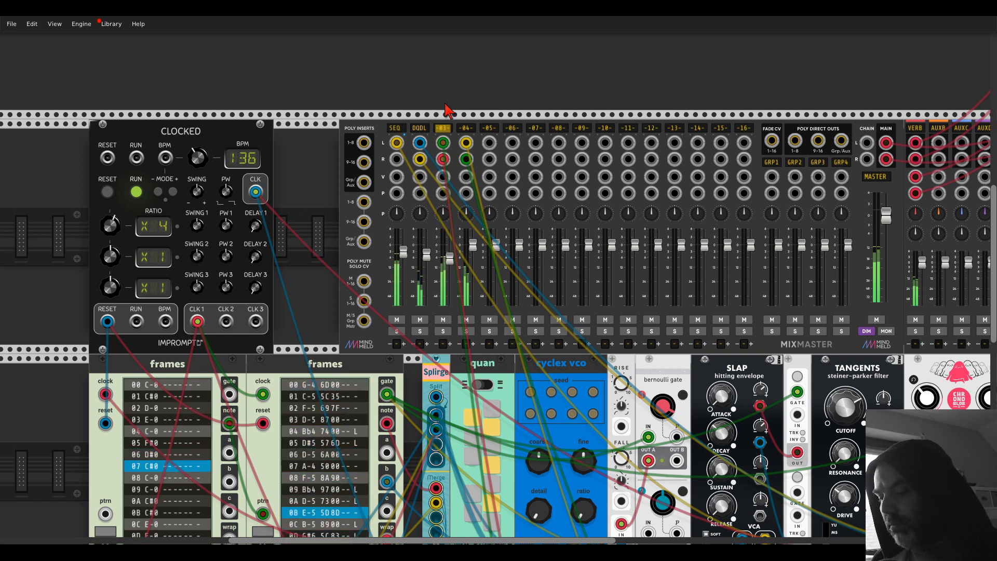
text(LWSQ)
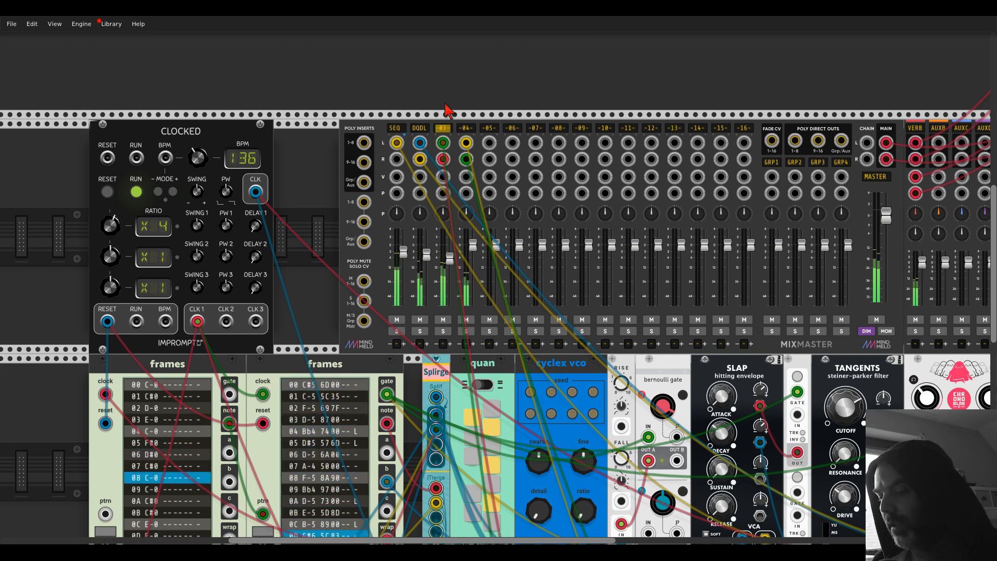
click(466, 129)
text(CLDS)
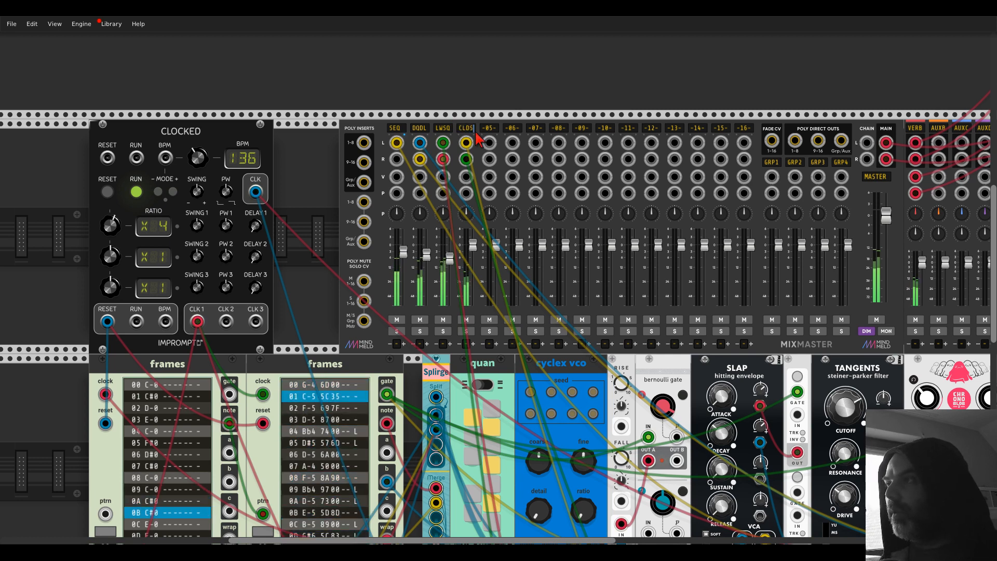
click(482, 93)
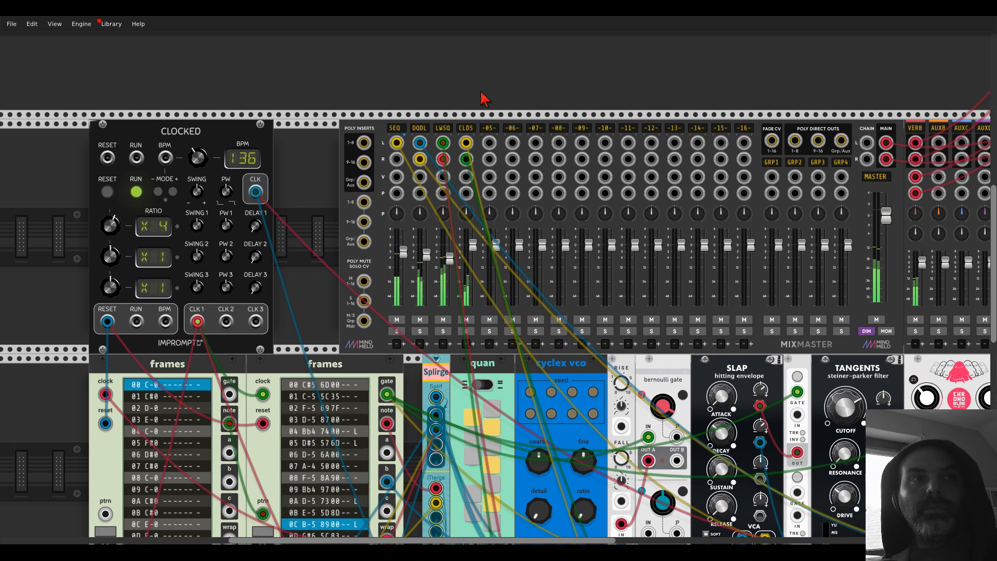
Search the module library for "regen" and place the cyclex lfo directly after the texture synthesizer in the lower row
scroll(483, 99, down, 7)
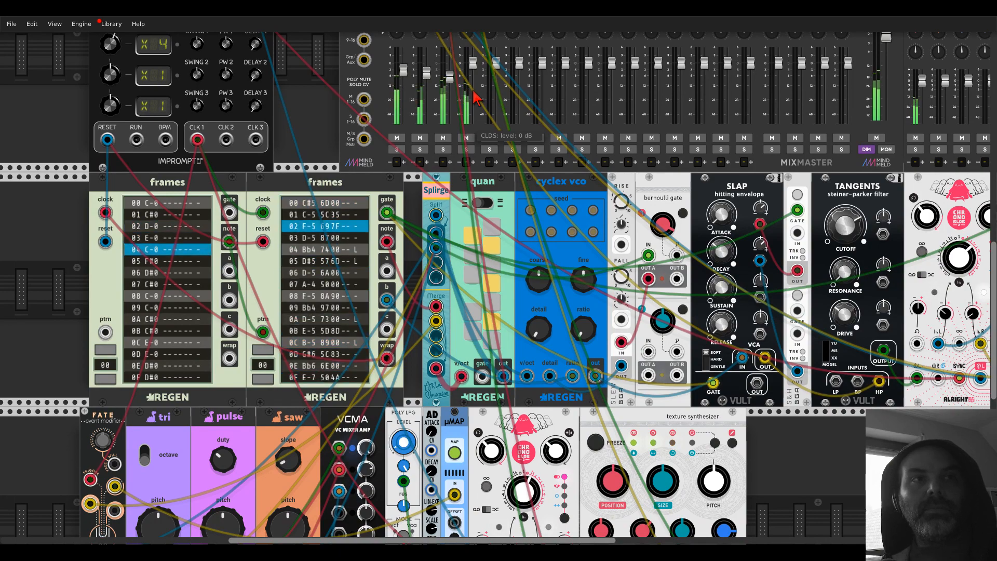
scroll(474, 96, down, 7)
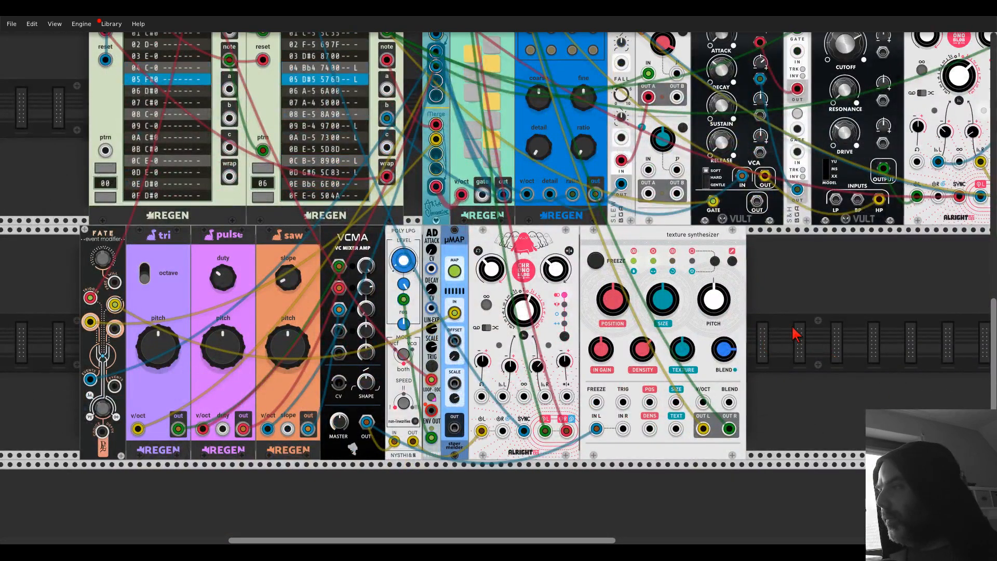
scroll(800, 335, down, 3)
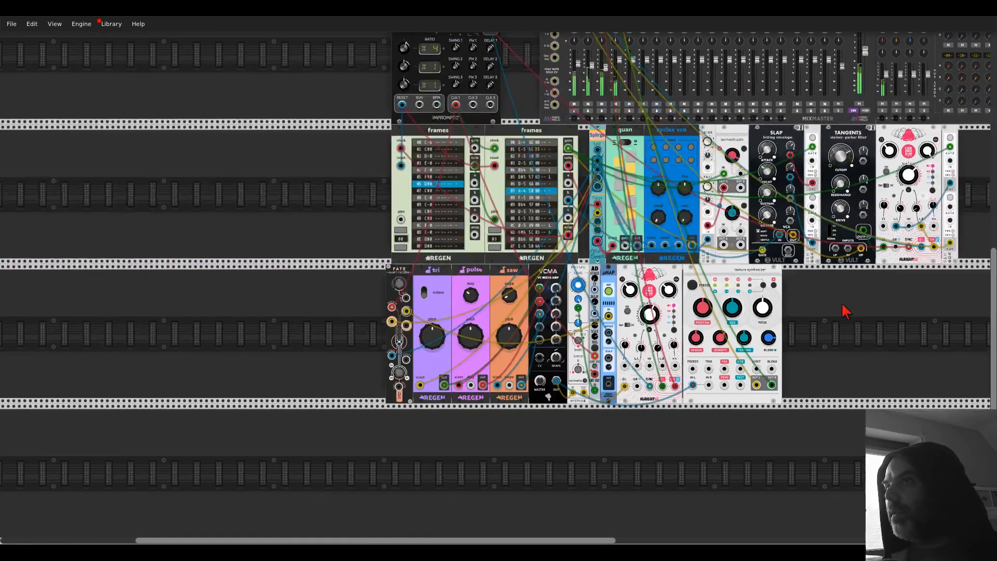
drag(842, 304, 687, 338)
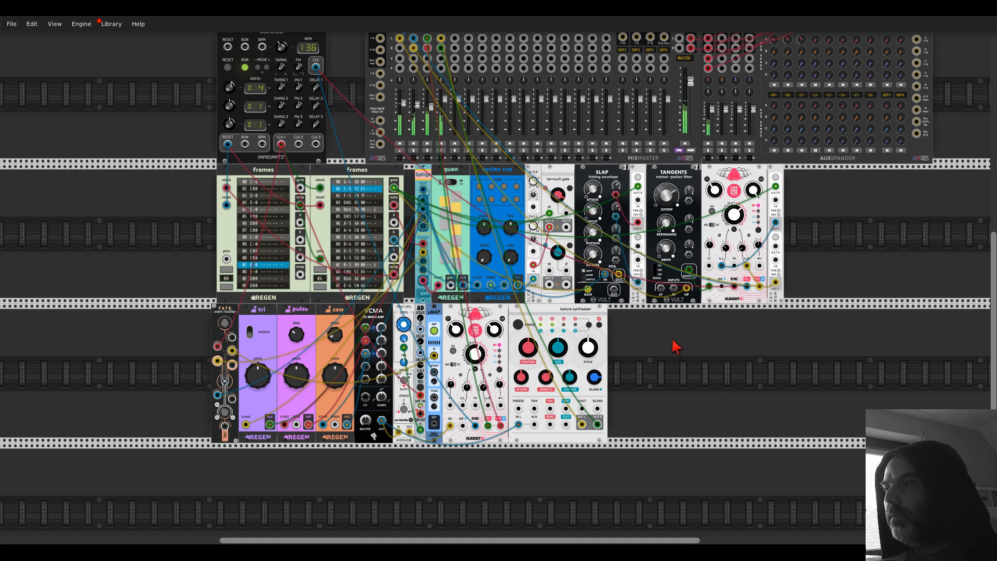
scroll(675, 343, down, 1)
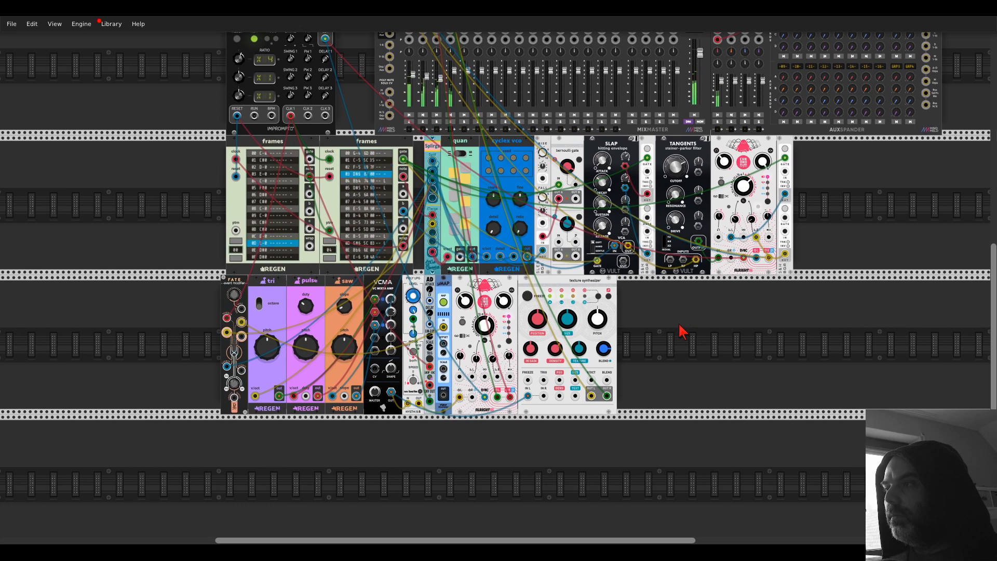
right_click(682, 339)
text(regen)
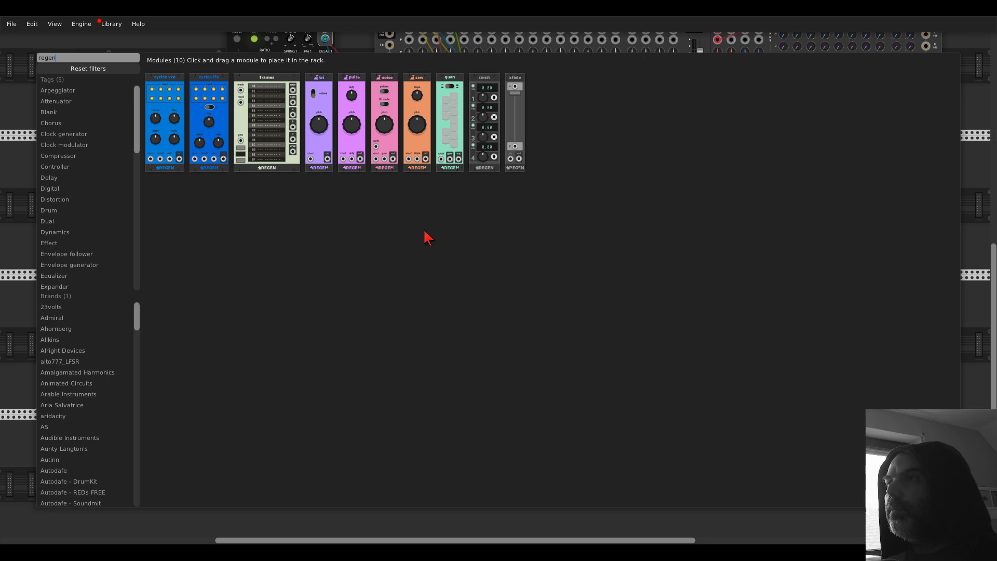
drag(208, 130, 665, 397)
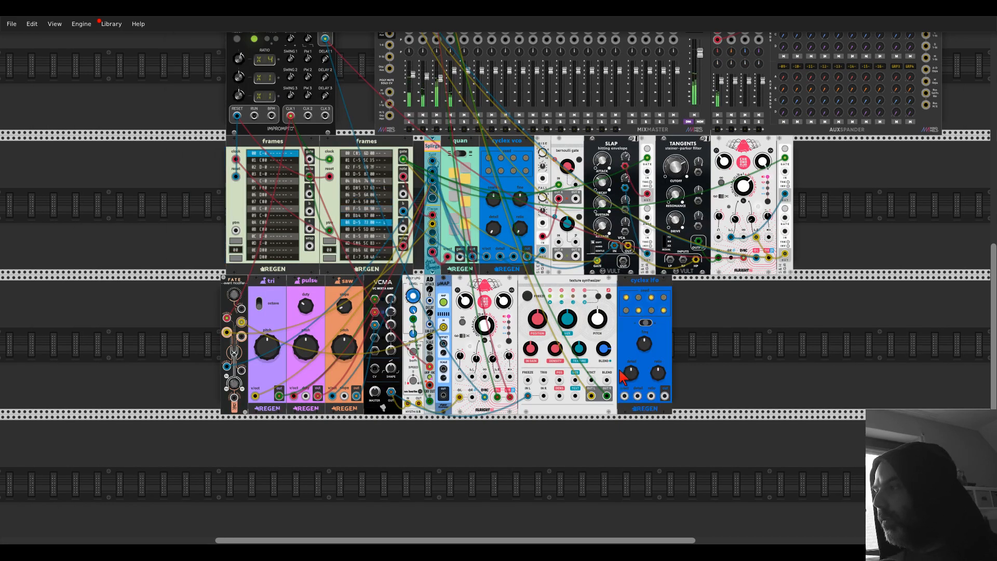
Place a VCV Scope directly after the cyclex lfo, patch the LFO output into its X input and set its time to about 1333 ms/div
scroll(666, 399, up, 2)
scroll(666, 399, up, 2)
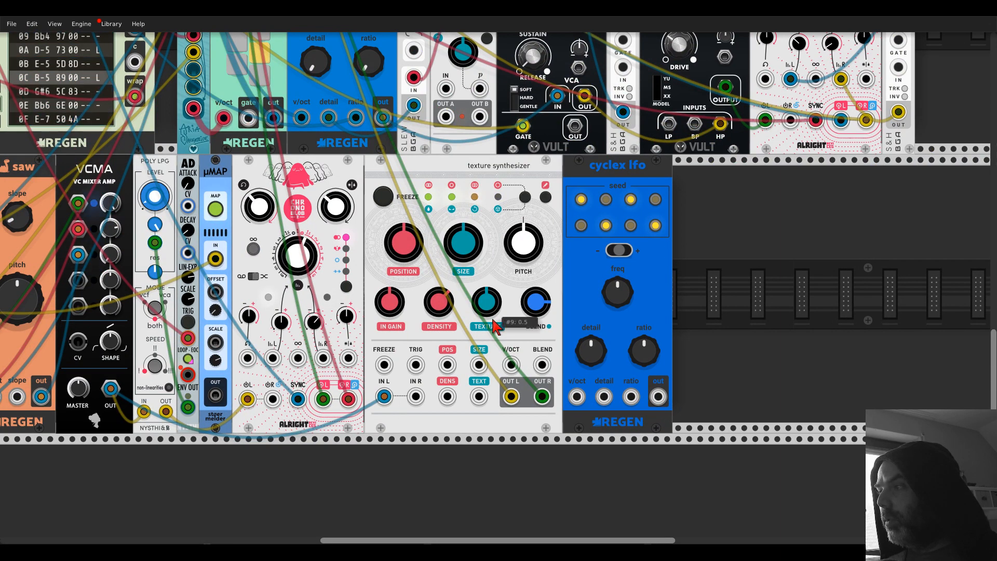
right_click(698, 292)
text(scope)
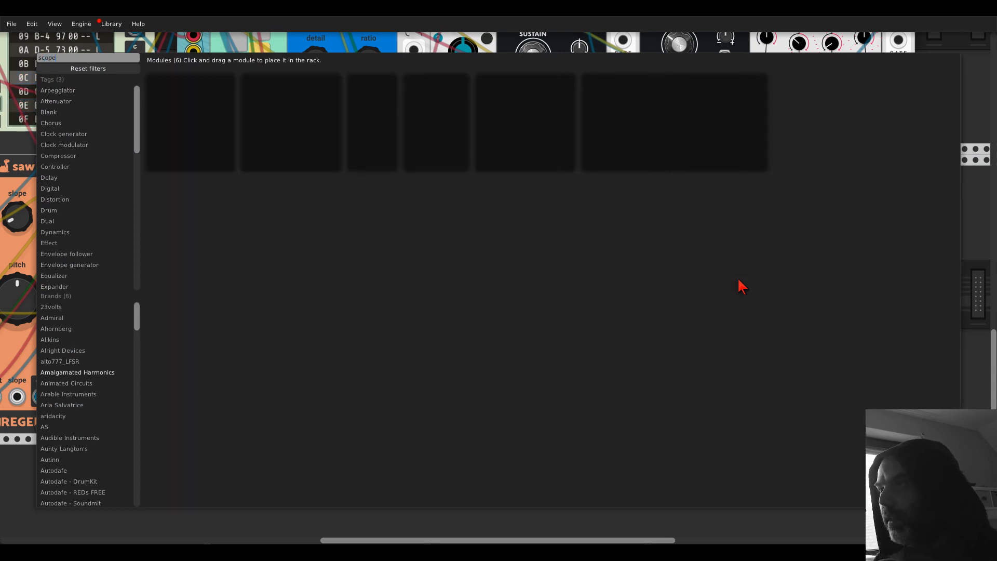
click(393, 90)
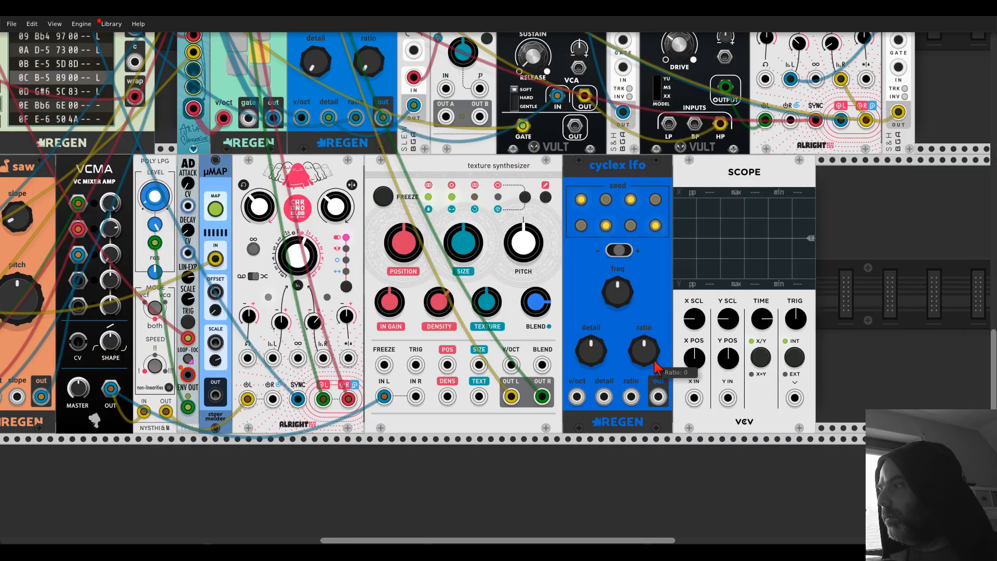
drag(658, 397, 694, 398)
drag(762, 318, 765, 325)
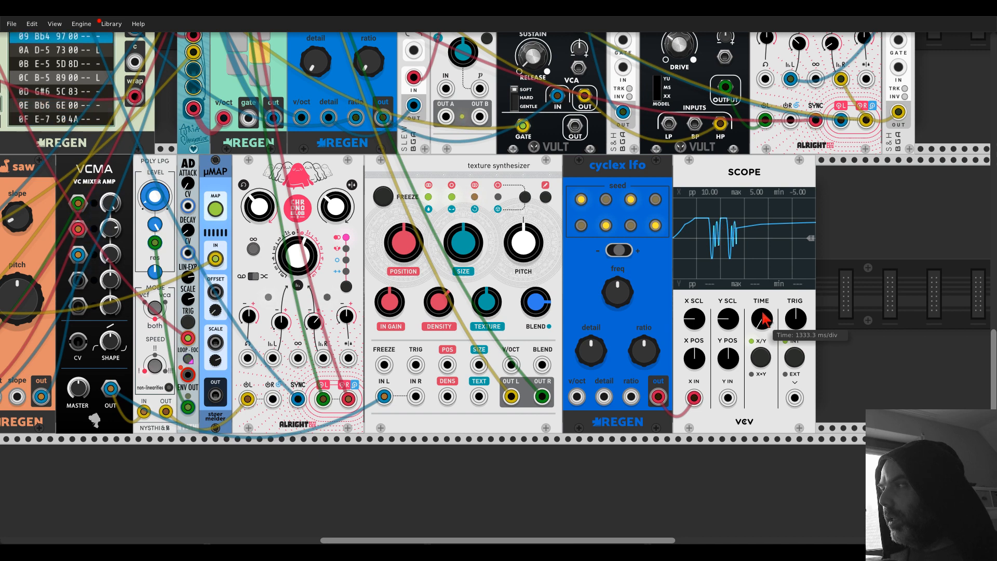
Try out the cyclex lfo's detail setting and its offset switch, returning the offset to centre and detail to about 0.47
mouse_move(591, 350)
mouse_down()
mouse_move(592, 338)
mouse_move(601, 358)
mouse_up()
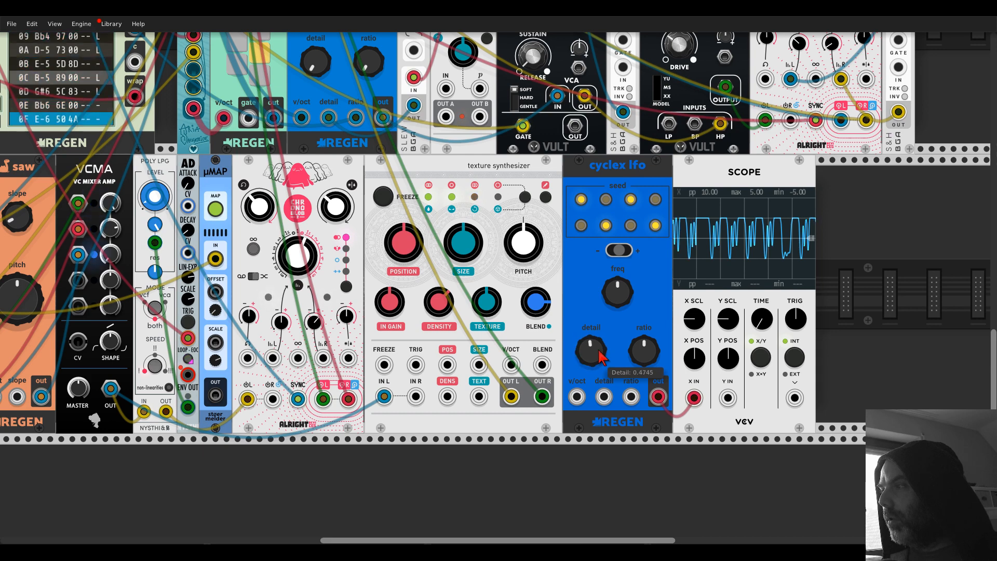
drag(604, 397, 658, 396)
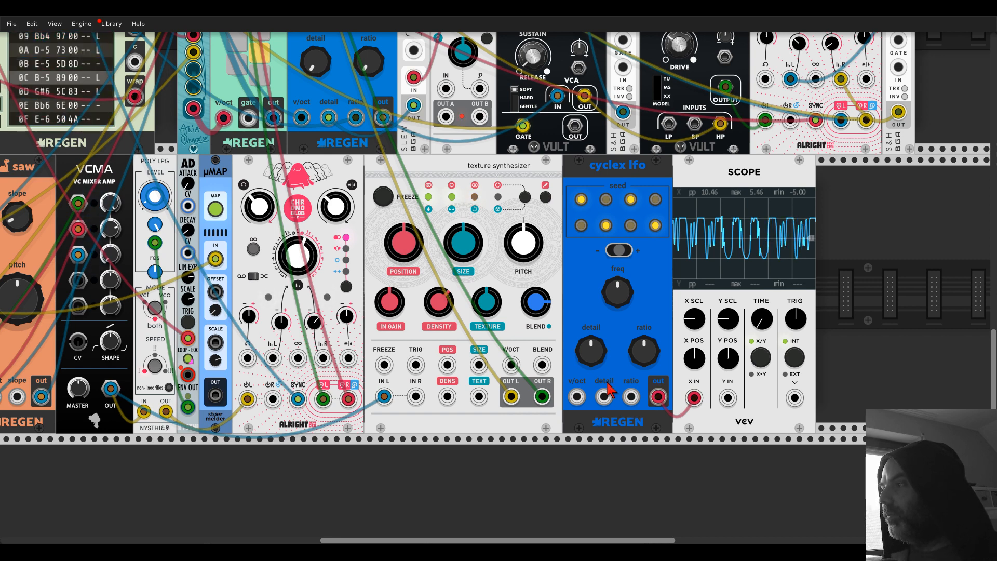
click(623, 251)
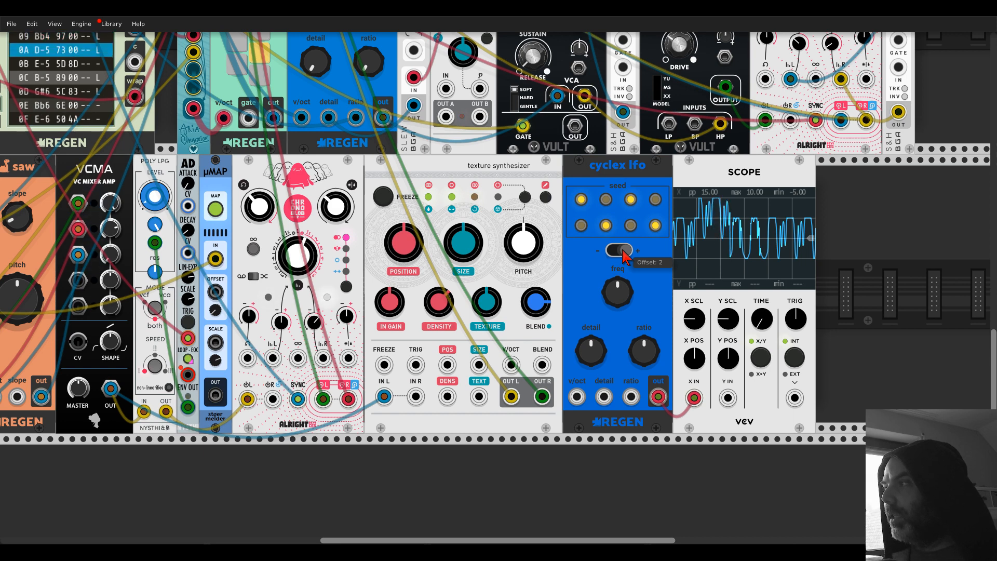
click(624, 251)
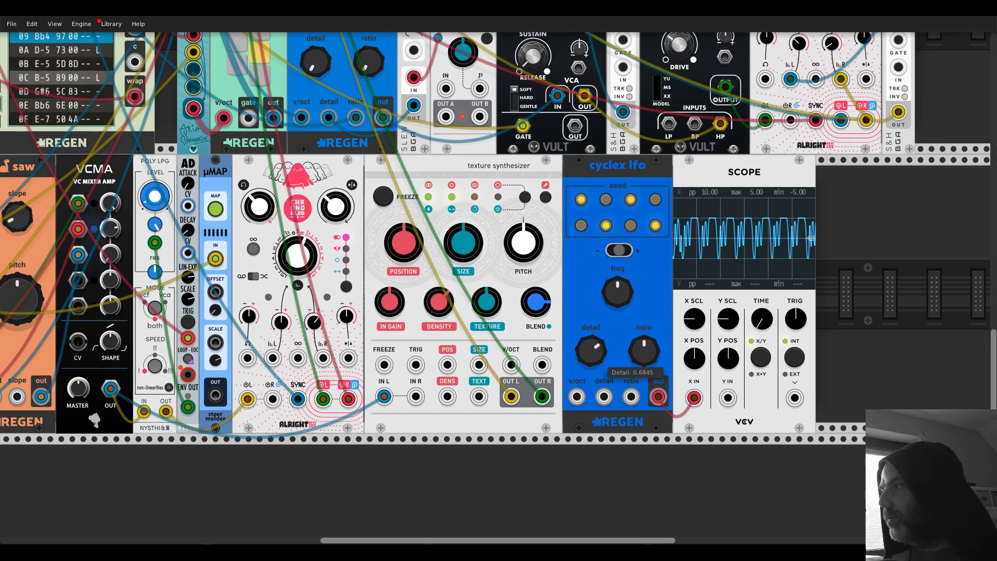
drag(592, 351, 591, 329)
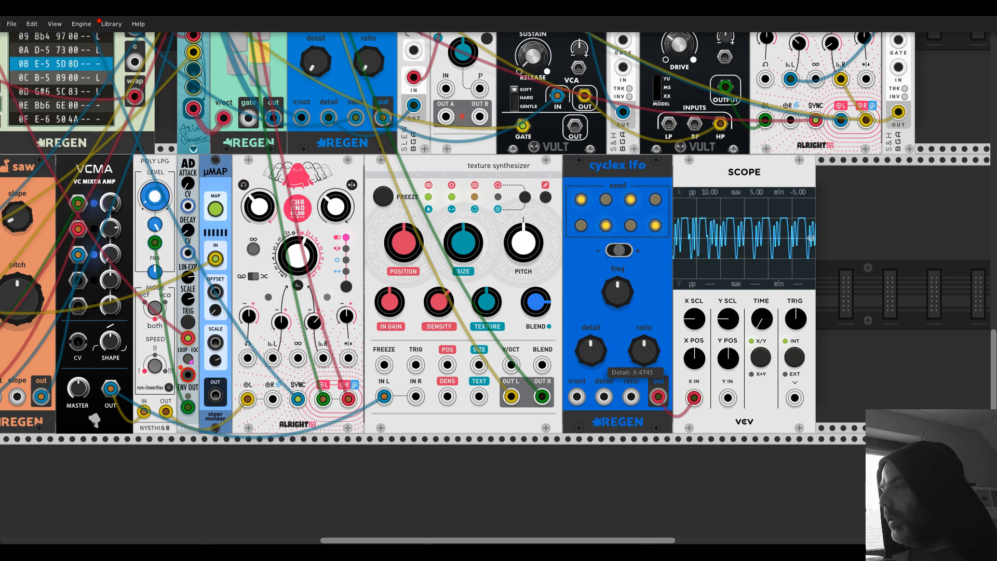
Move the scope aside and place two LLFO modules directly after the cyclex lfo, both in slow mode
drag(686, 174, 757, 217)
right_click(754, 215)
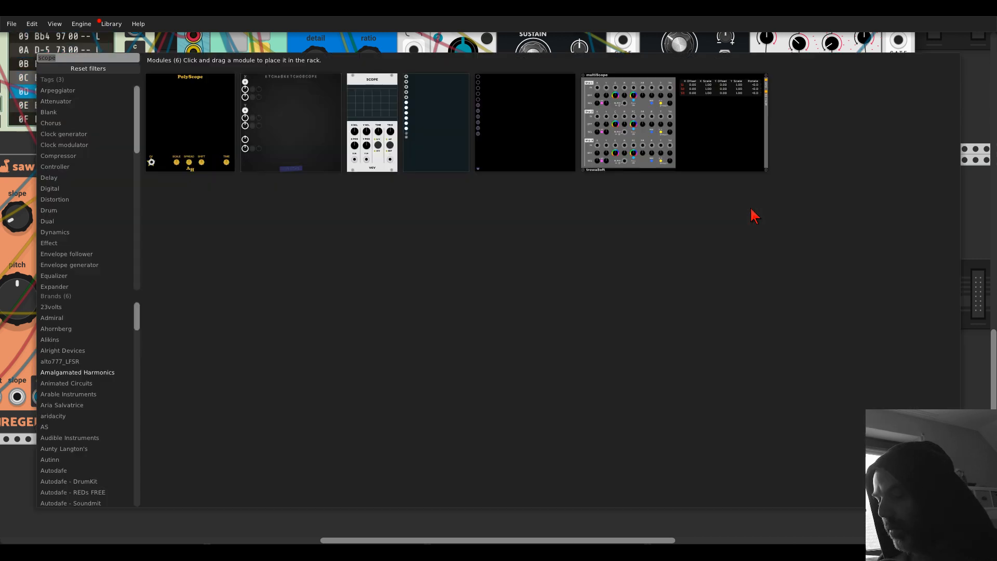
text(lfo)
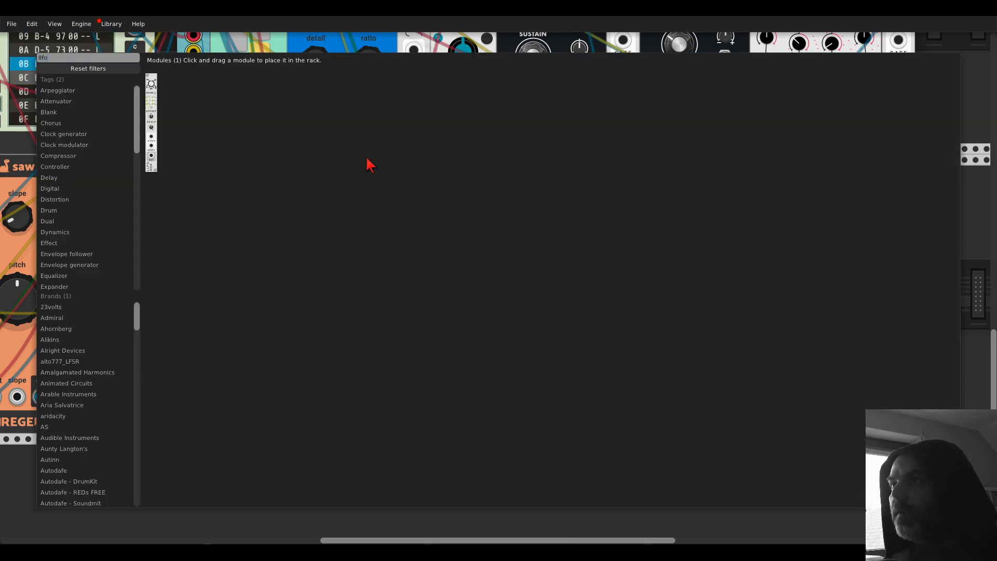
click(151, 91)
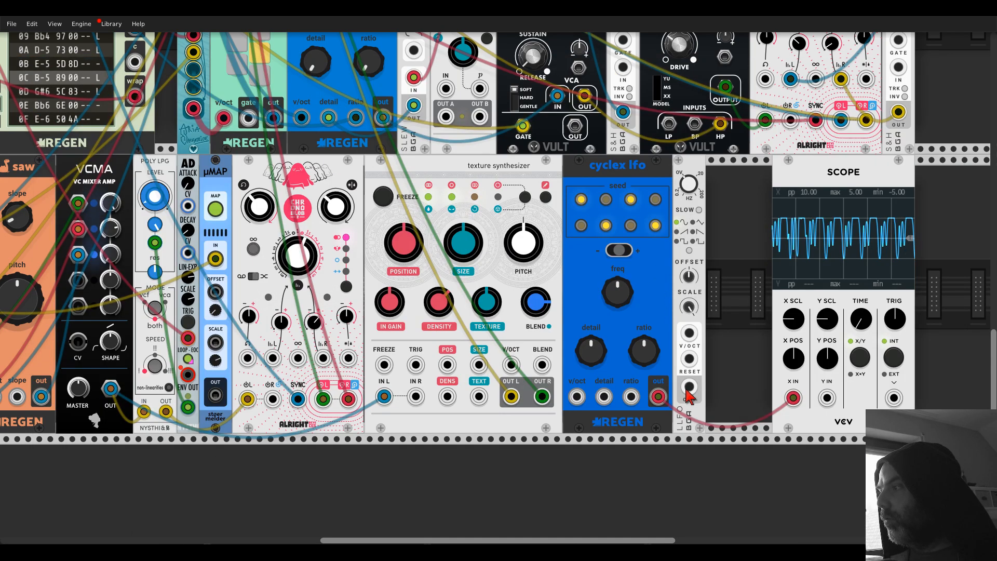
key(ctrl+d)
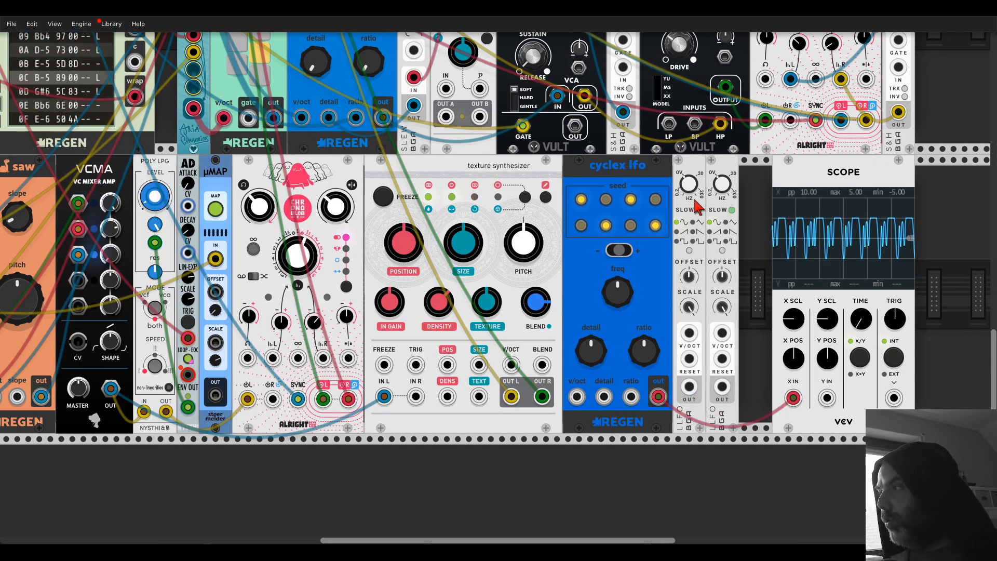
drag(721, 187, 721, 203)
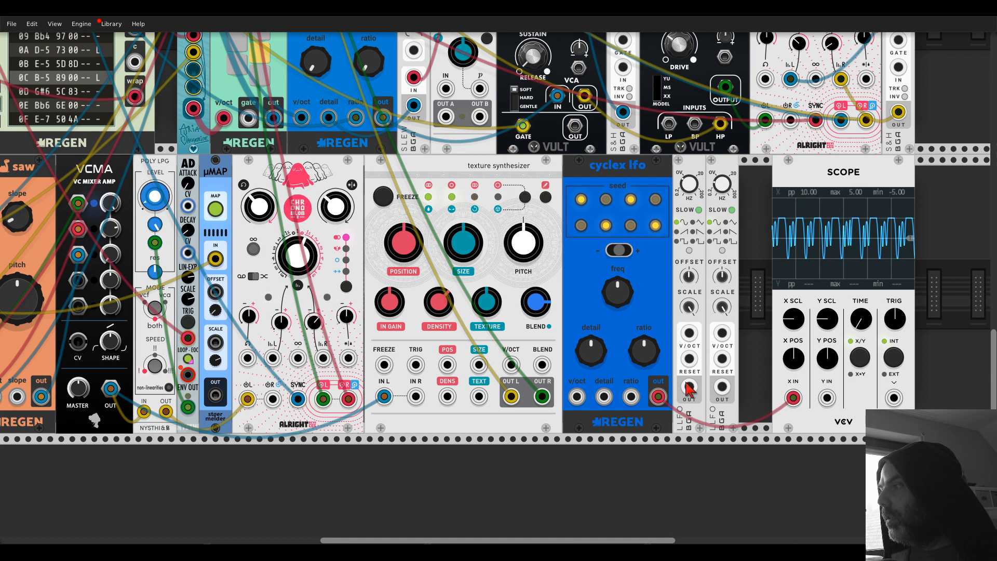
Patch the first LLFO to the texture synthesizer's size and cyclex lfo's detail, the second to texture and ratio, and adjust the second's frequency
drag(689, 387, 723, 387)
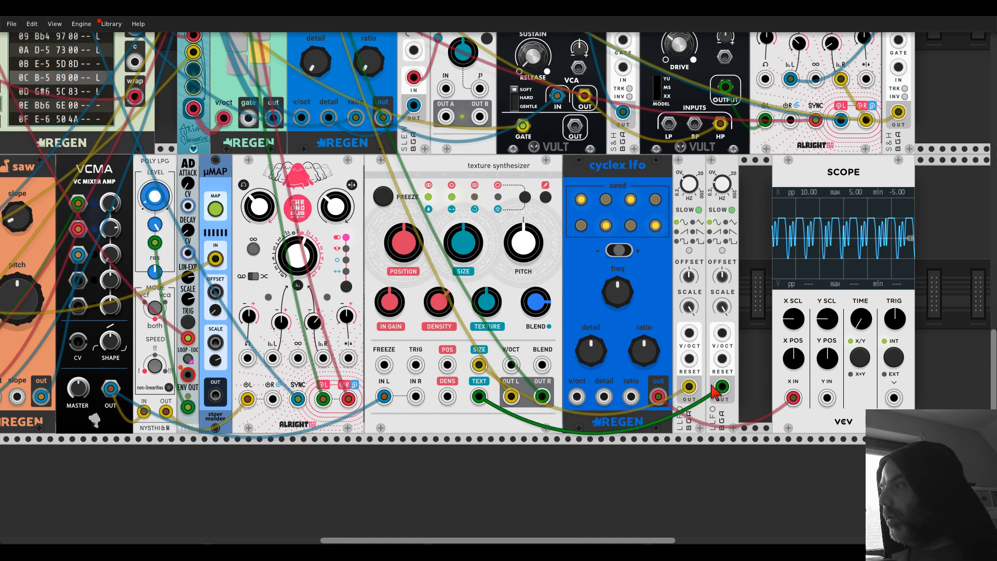
drag(631, 397, 722, 387)
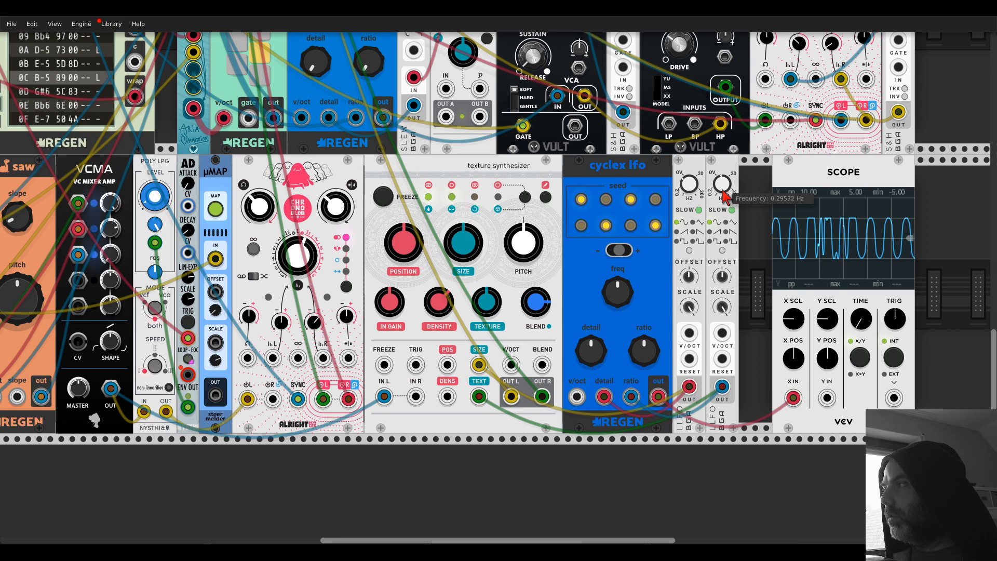
drag(726, 197, 726, 204)
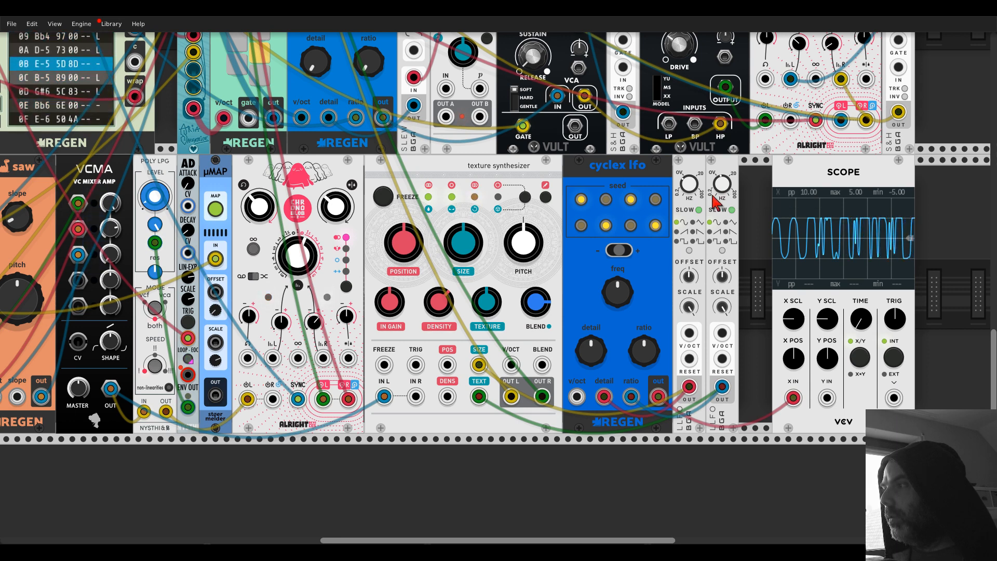
Lower the cyclex lfo's frequency, and set its ratio to about 0.23 and its detail to about 0.4
drag(639, 280, 639, 285)
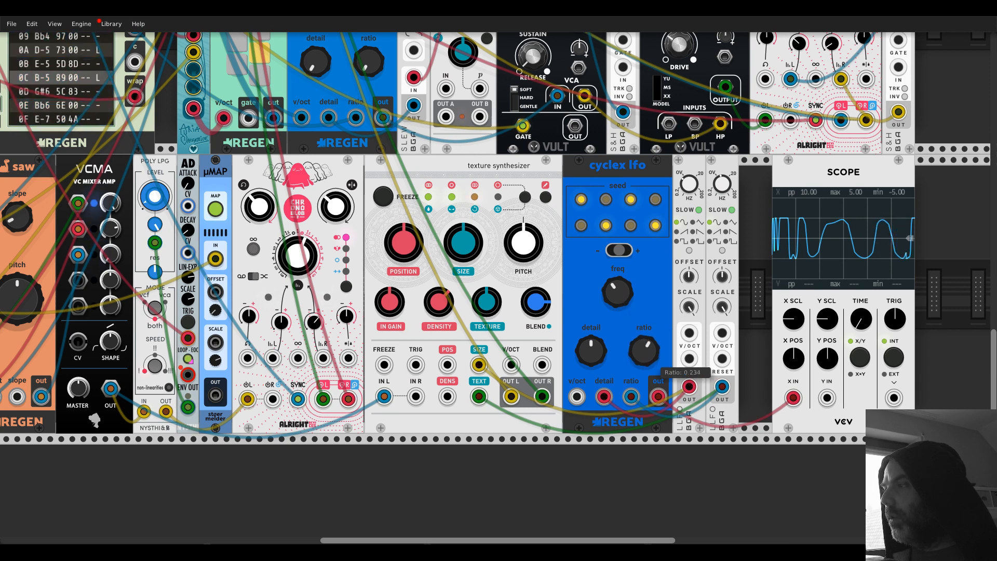
drag(594, 349, 594, 410)
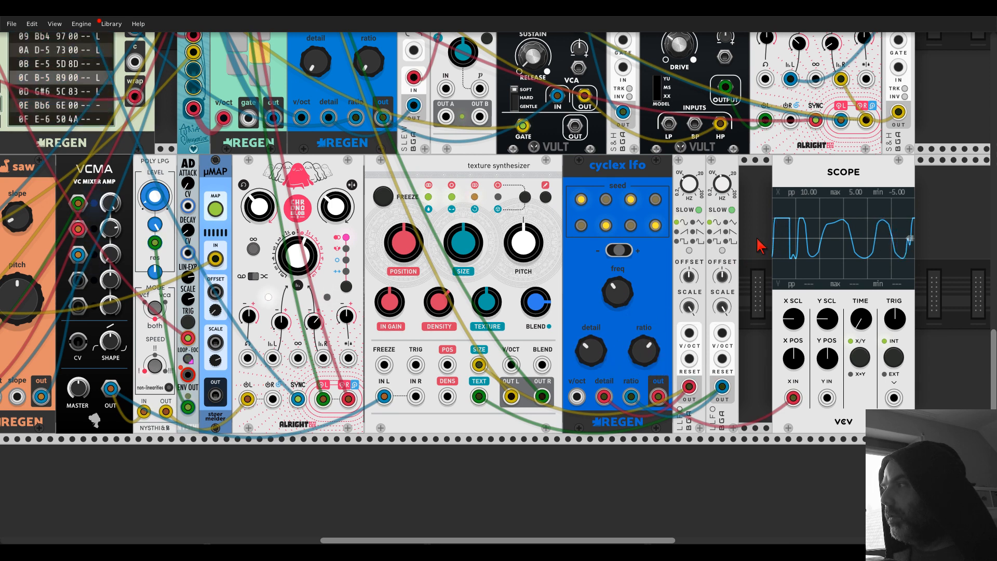
drag(591, 351, 591, 322)
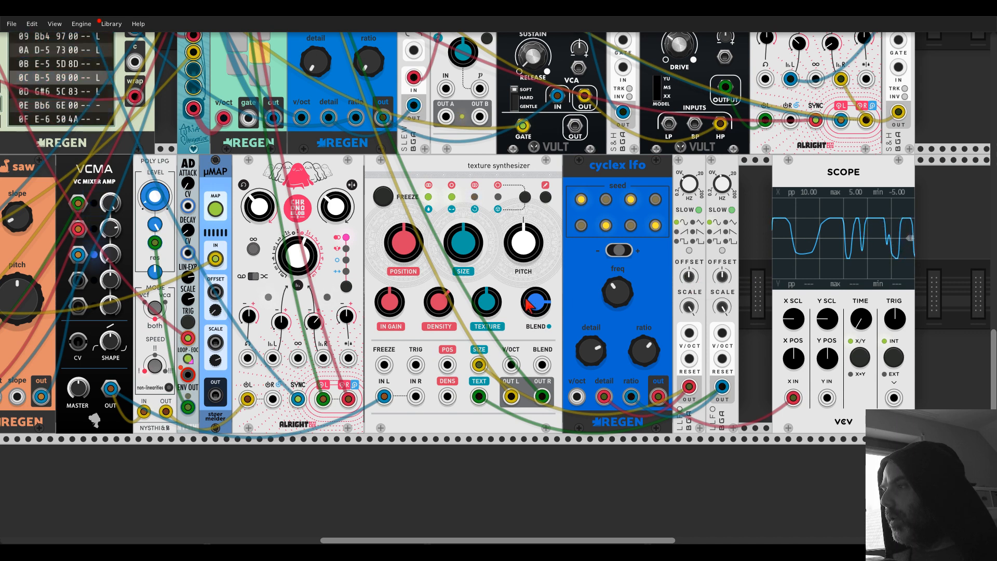
drag(529, 305, 529, 304)
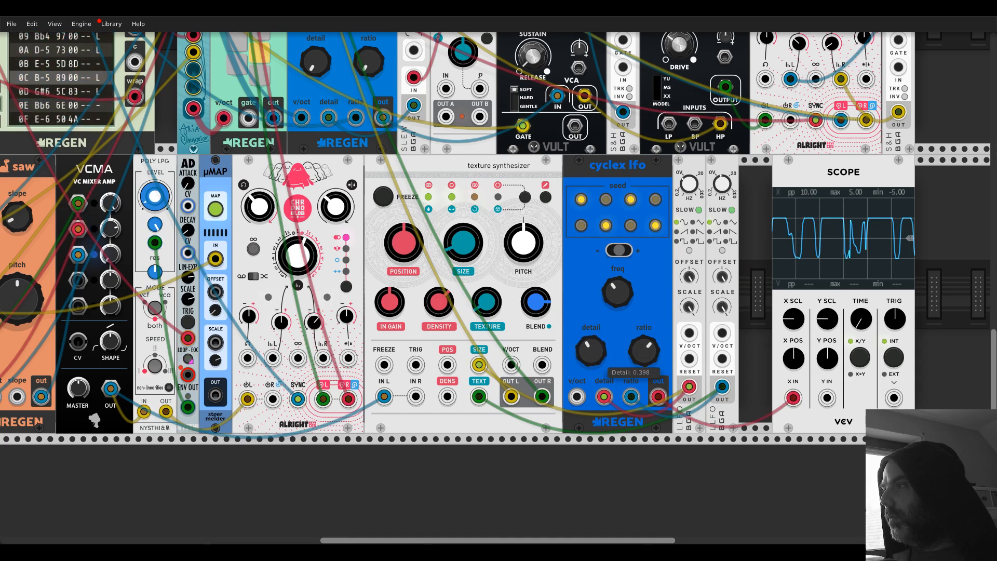
Switch the cyclex lfo's offset to positive and also enable the fourth upper and first lower seed steps
click(623, 252)
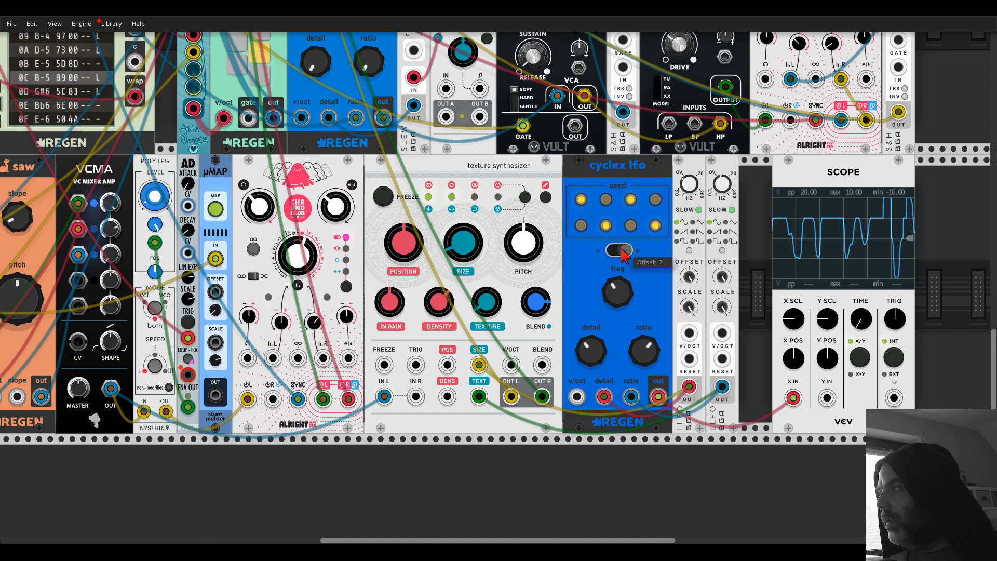
scroll(803, 192, left, 2)
drag(803, 192, 591, 204)
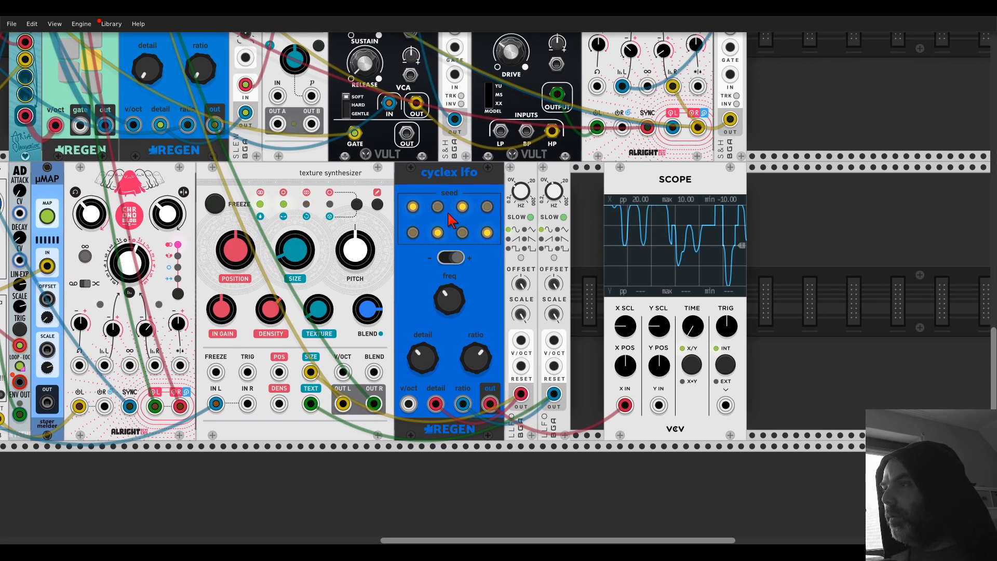
click(413, 232)
click(462, 232)
click(487, 206)
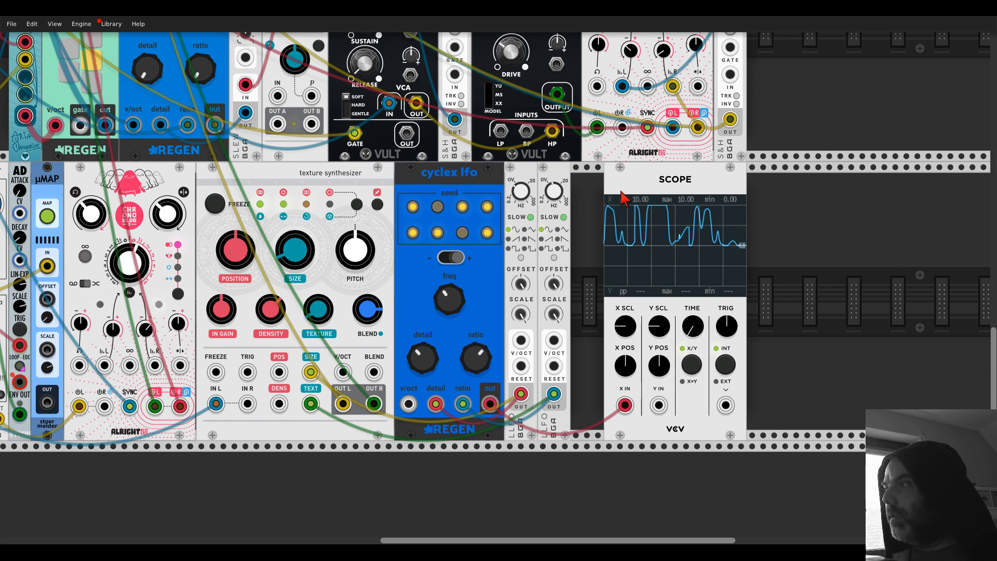
Move the scope further away and place the Fence module directly after the second LLFO
drag(705, 193, 785, 193)
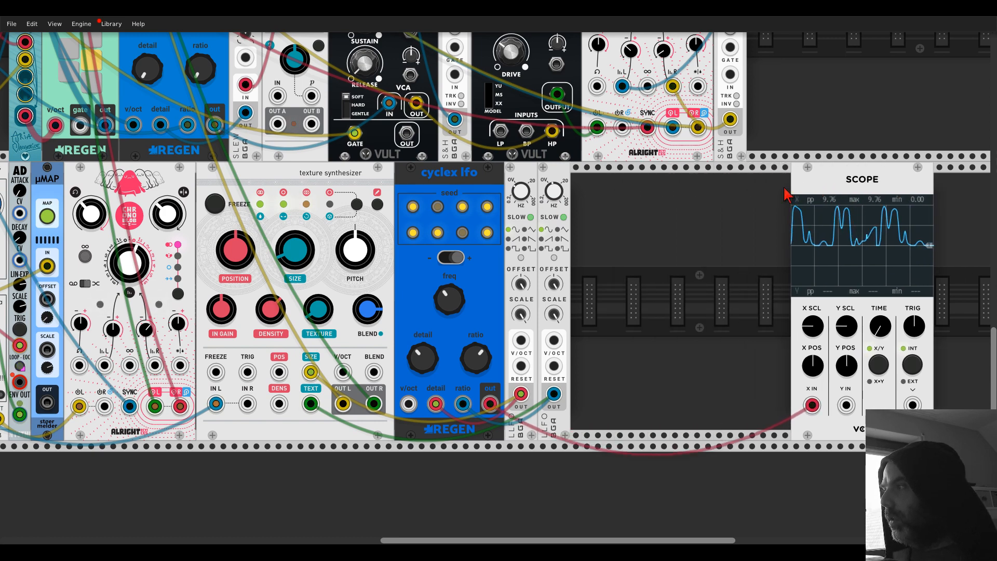
right_click(637, 280)
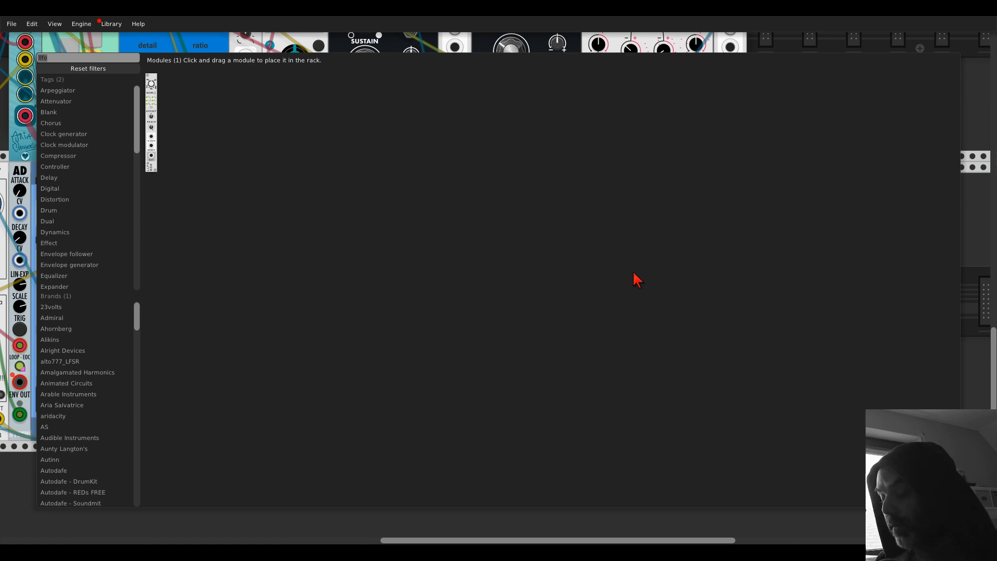
text(fenc)
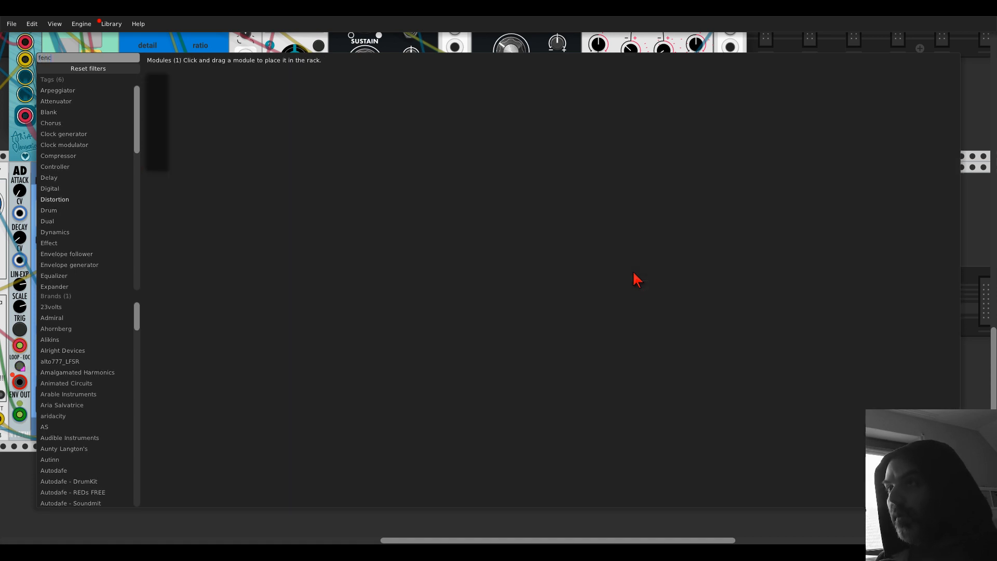
drag(156, 122, 602, 301)
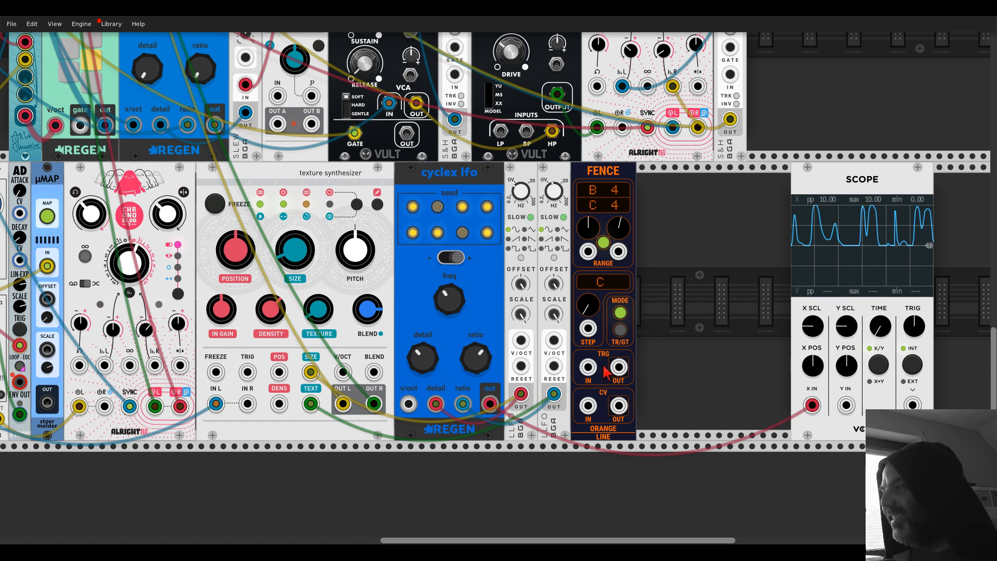
Route the cyclex lfo output through Fence's CV input and output into the scope's Y input, with Fence's range set to B2 to G#6
drag(589, 405, 490, 403)
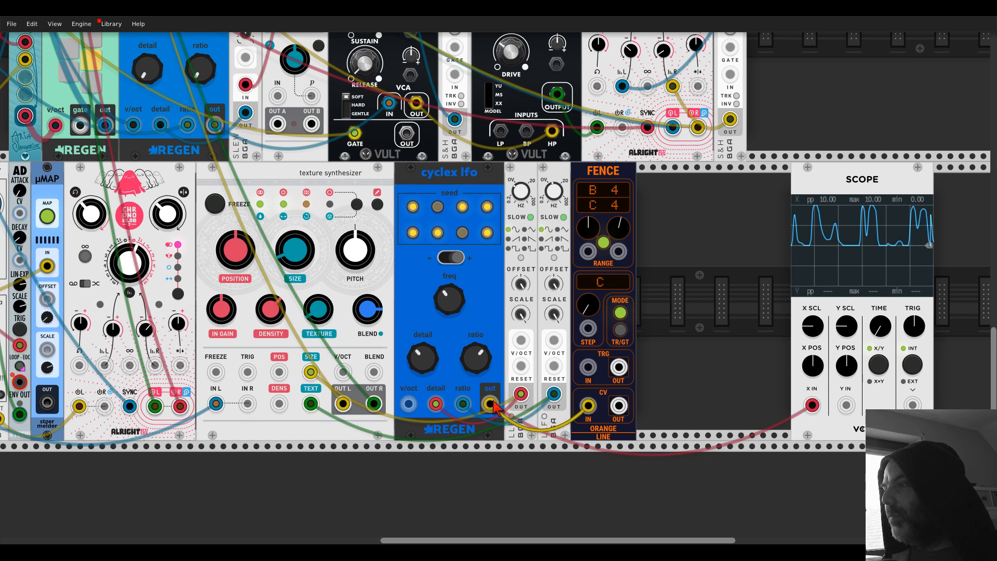
drag(619, 405, 846, 405)
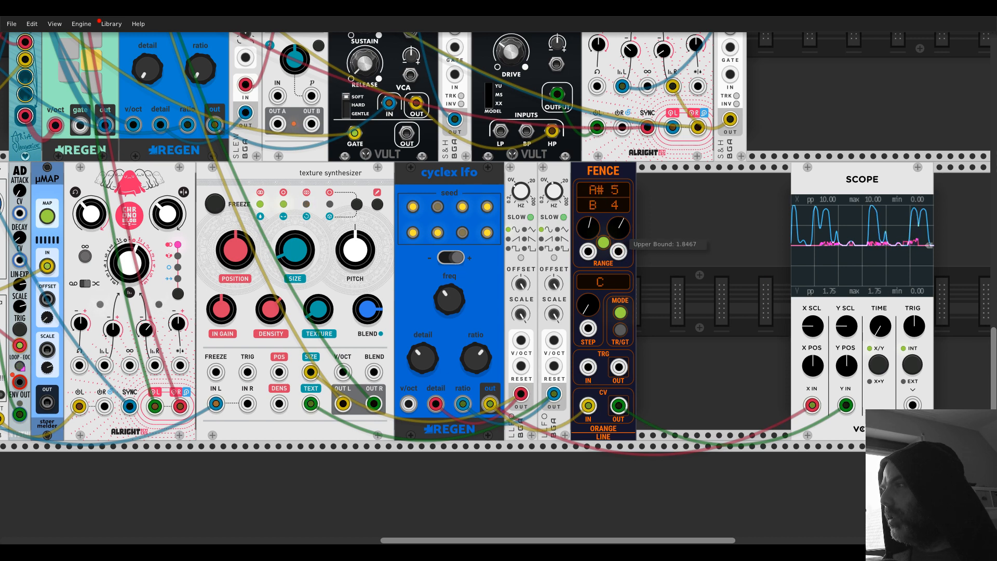
click(602, 244)
mouse_move(588, 228)
mouse_down()
mouse_move(589, 237)
mouse_move(592, 224)
mouse_up()
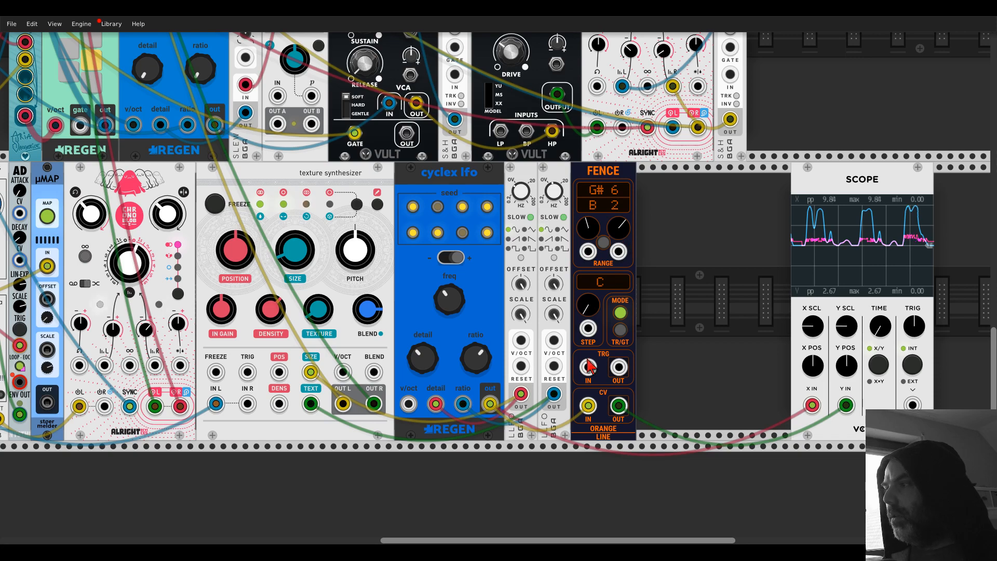
Patch the second output of the Impromptu clock into Fence's trigger input and set that clock's ratio to 1.5
scroll(724, 291, down, 3)
drag(722, 287, 866, 334)
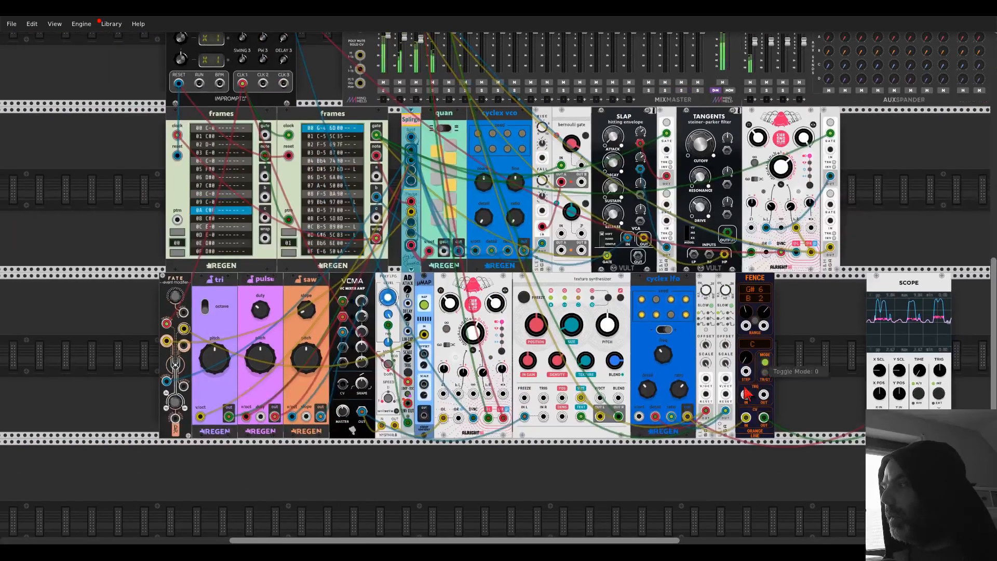
drag(746, 395, 263, 138)
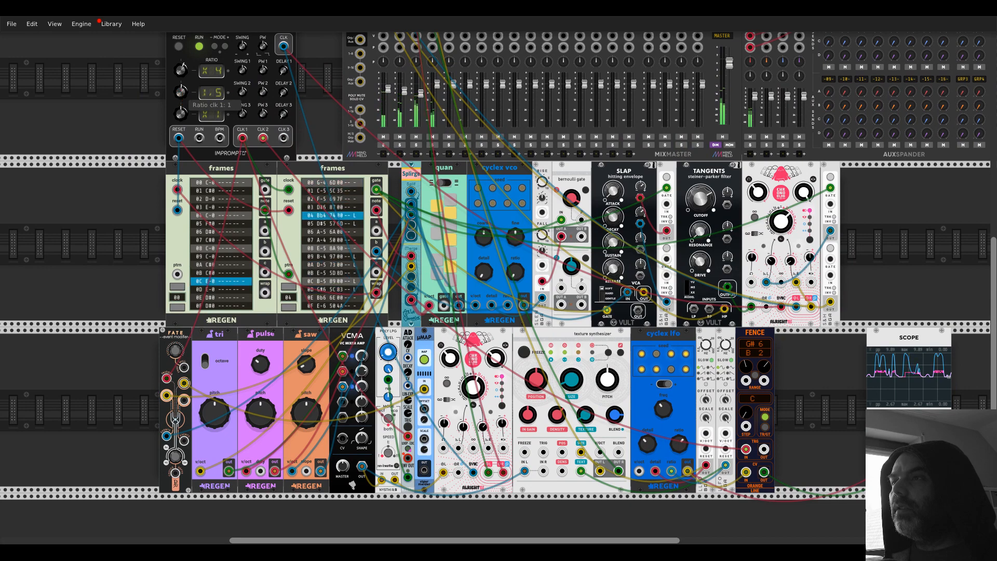
drag(866, 390, 648, 287)
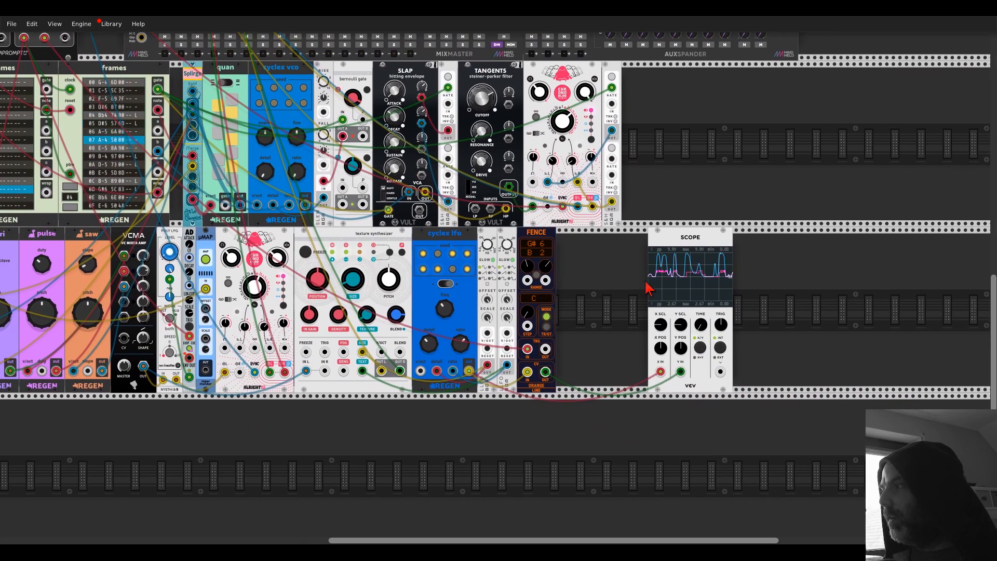
scroll(649, 290, up, 3)
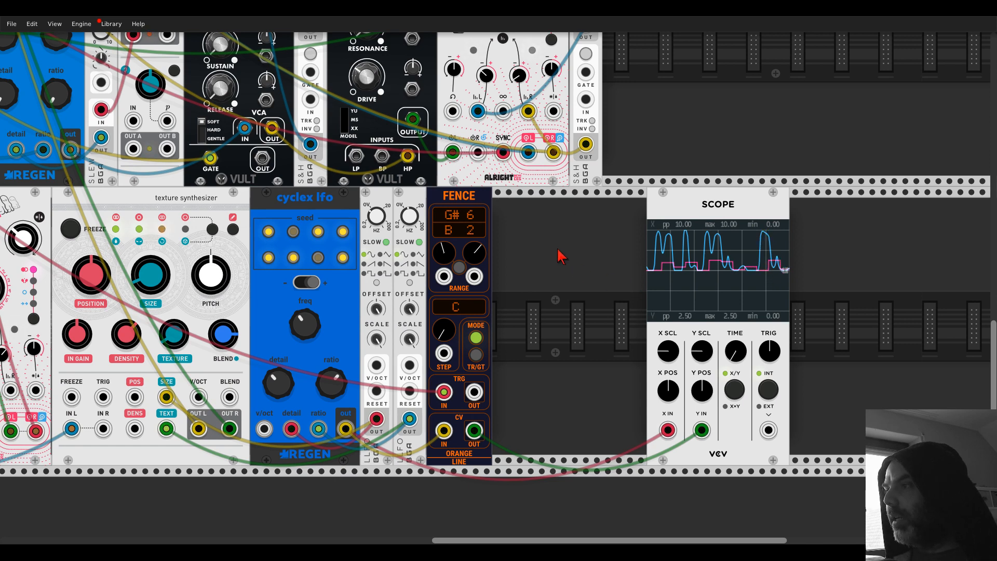
Patch Fence's CV output into a free merge input of the Splirge module
drag(561, 256, 899, 303)
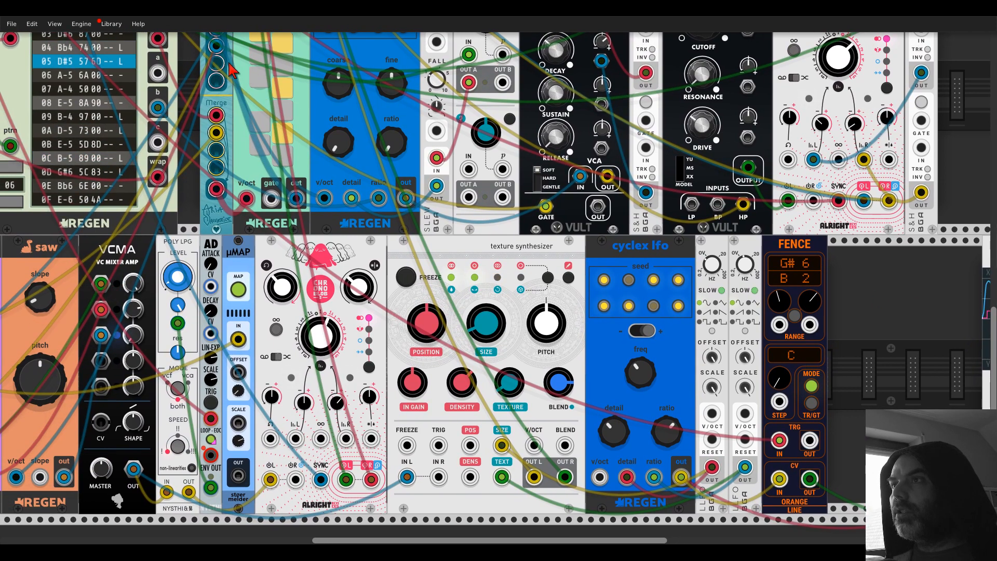
drag(214, 64, 327, 152)
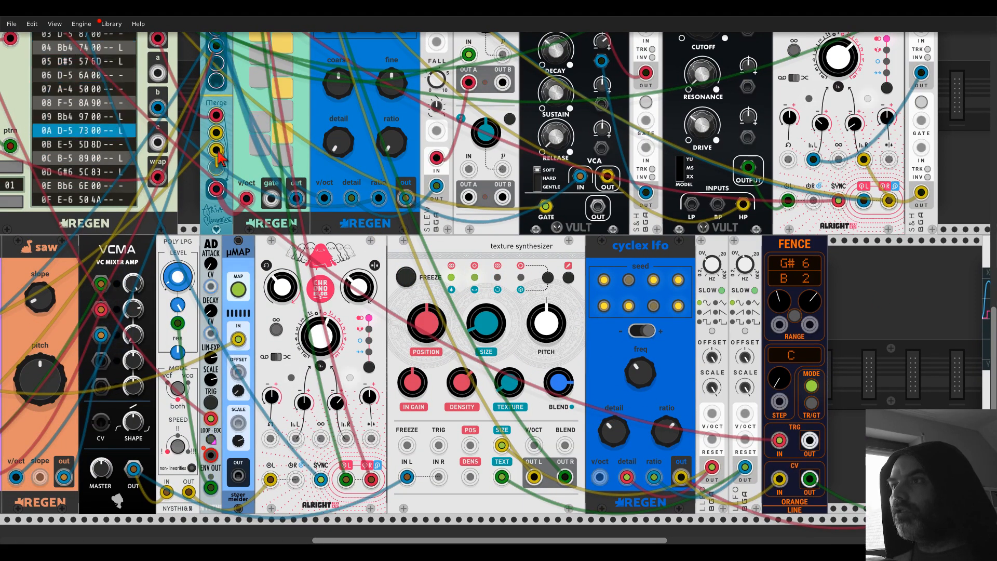
drag(216, 150, 810, 478)
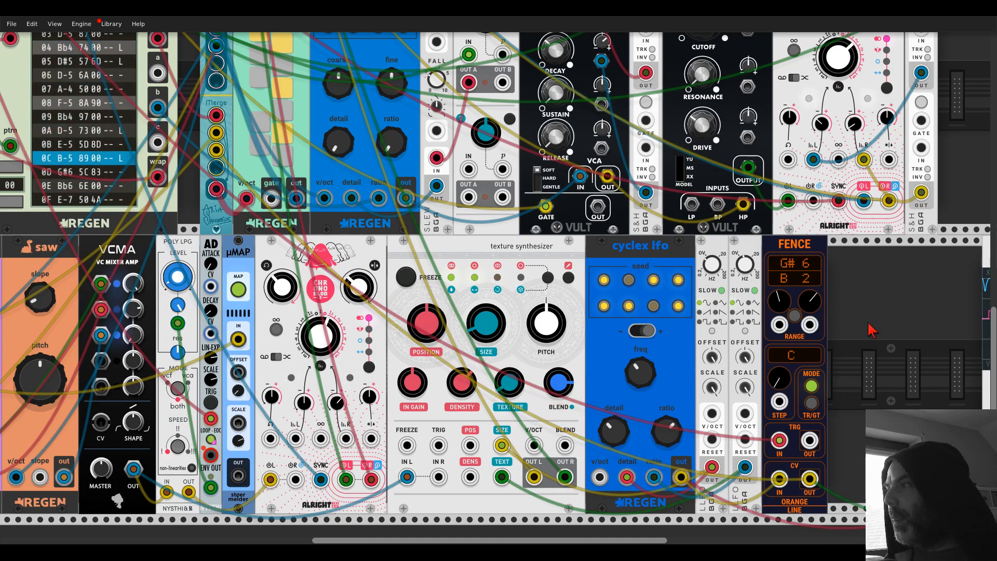
Search the module library for "regen" and place a pulse oscillator between Fence and the scope
drag(873, 316, 596, 269)
right_click(596, 269)
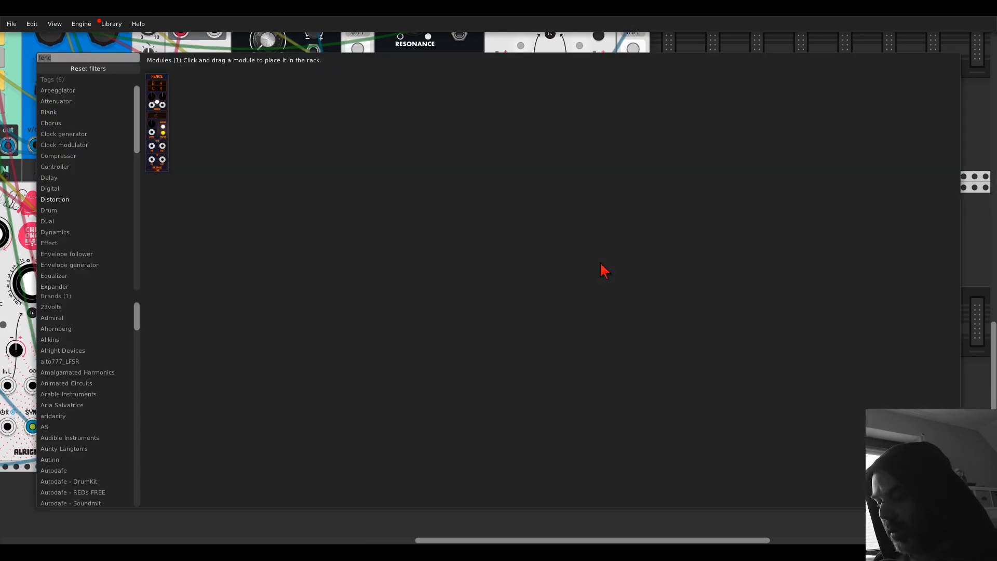
text(regen)
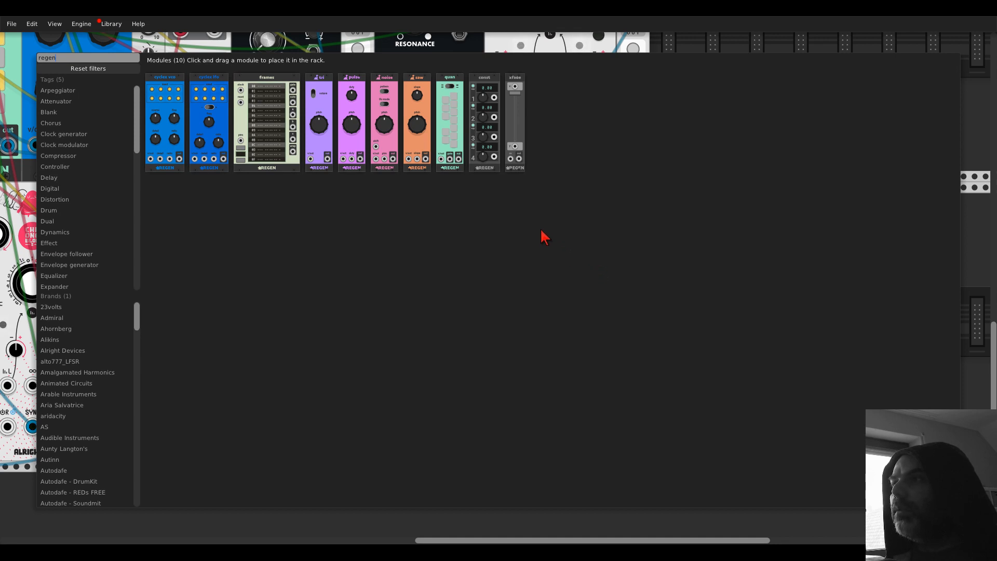
drag(352, 124, 647, 277)
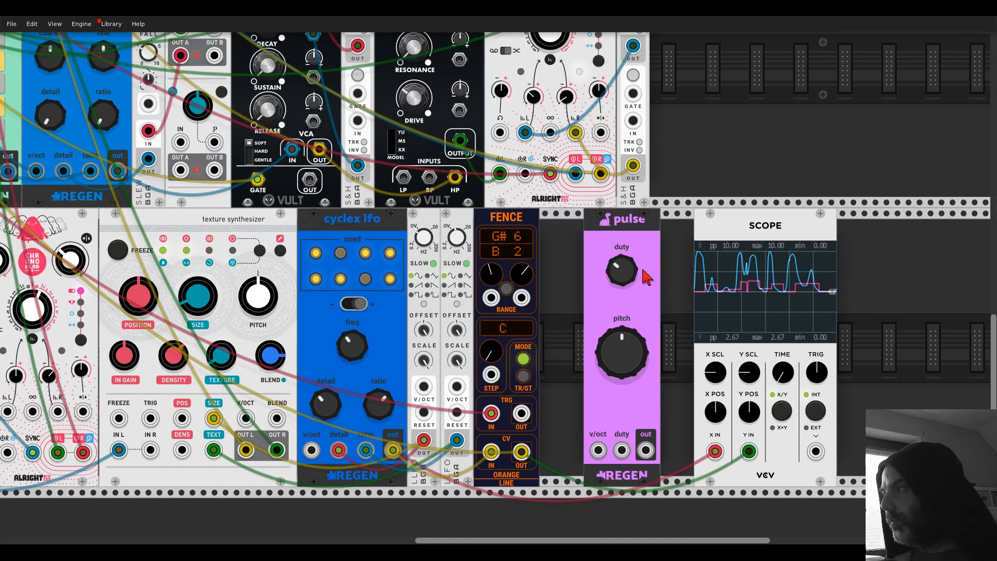
Delete the scope and patch the new pulse oscillator's V/Oct input to a split output of Splirge
right_click(717, 229)
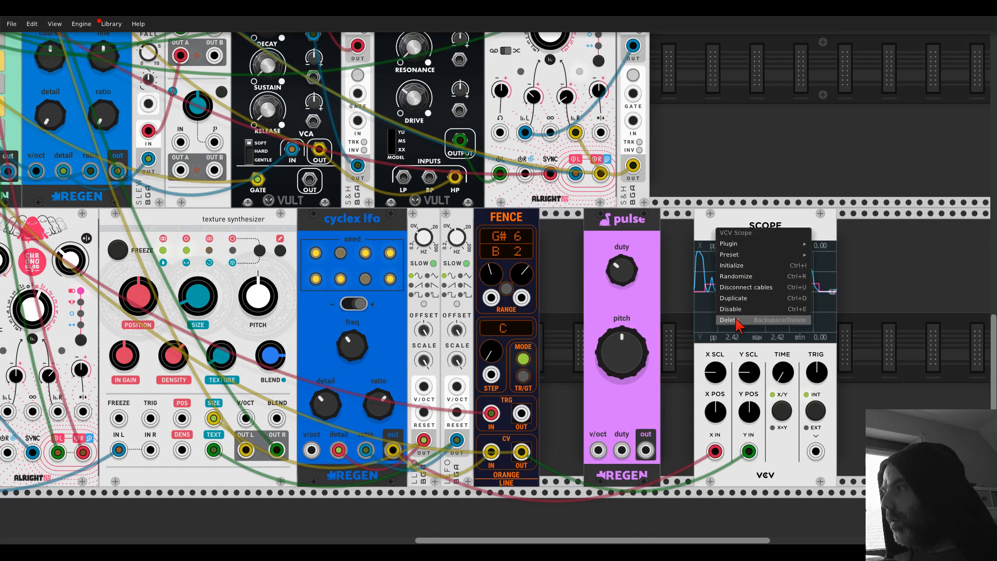
click(737, 321)
drag(598, 450, 86, 58)
Patch the new pulse oscillator's output into MixMaster channel 5 and set that channel's level to about -17.2 dB
scroll(834, 338, down, 3)
scroll(837, 348, up, 1)
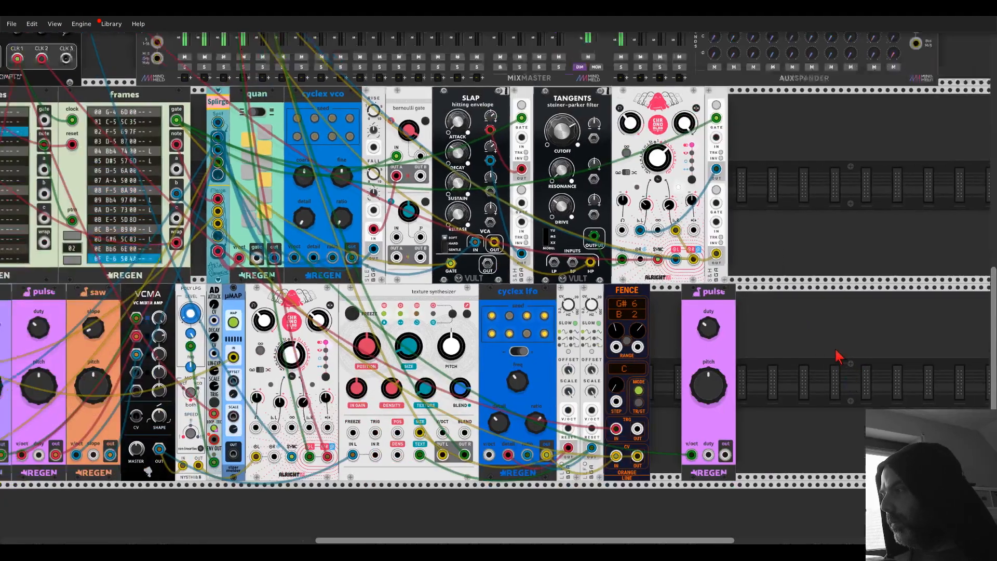
scroll(837, 356, up, 2)
scroll(836, 356, left, 1)
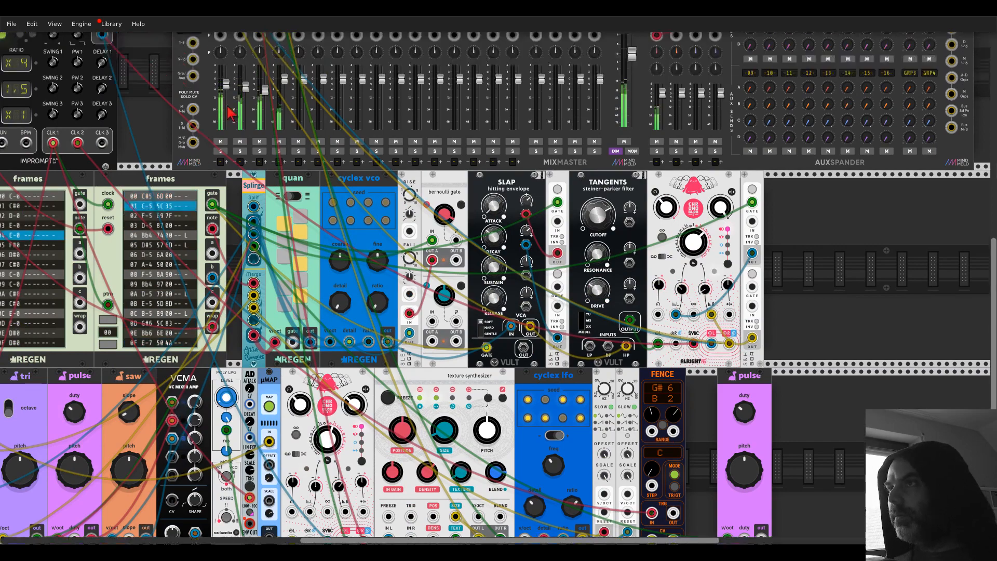
scroll(230, 112, up, 1)
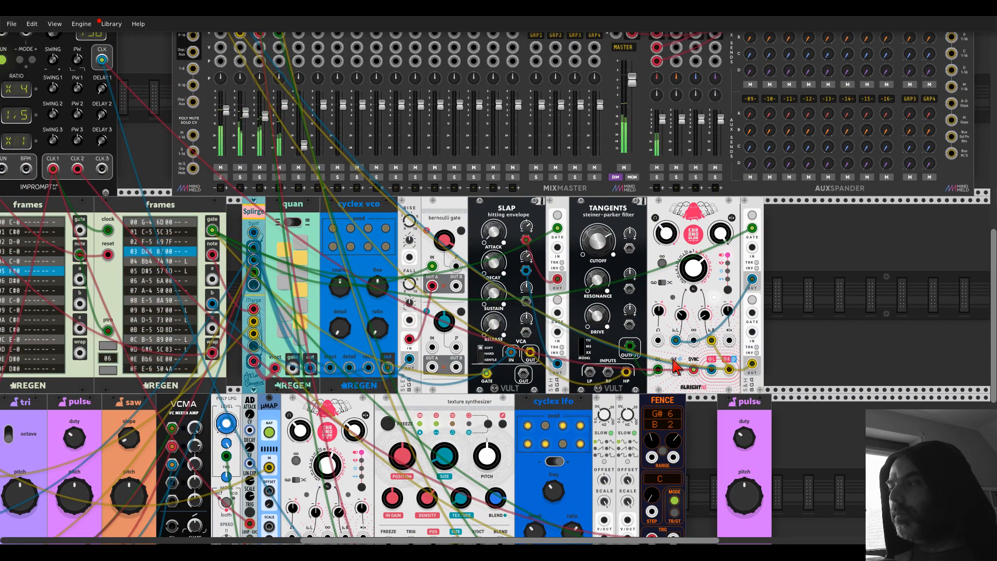
scroll(754, 356, down, 4)
drag(762, 462, 291, 105)
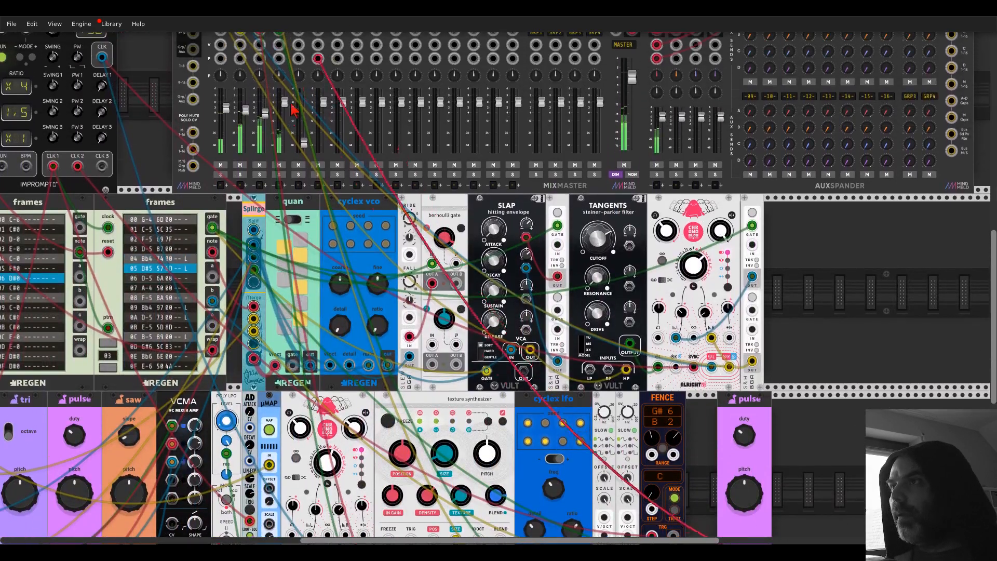
scroll(299, 136, up, 2)
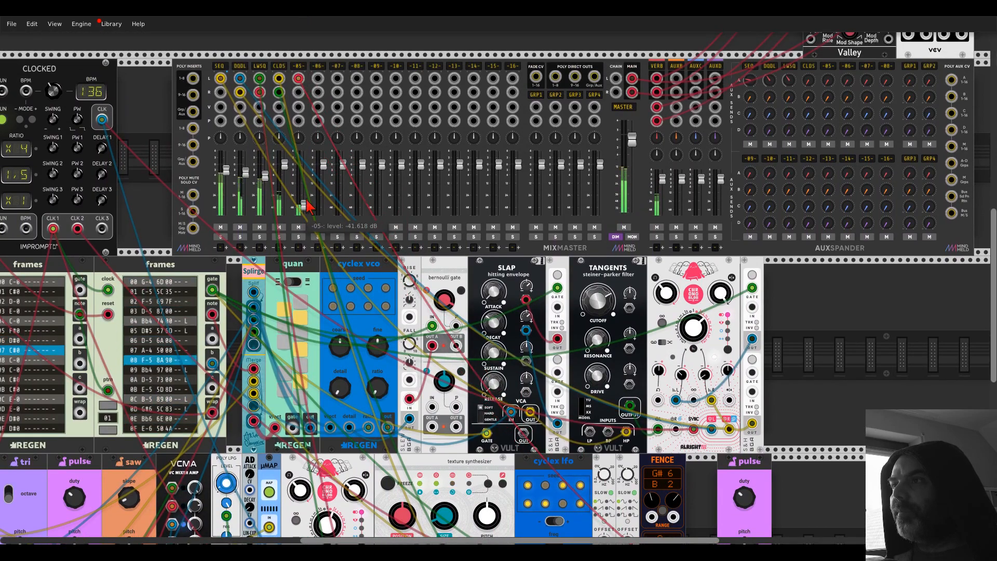
drag(307, 206, 307, 191)
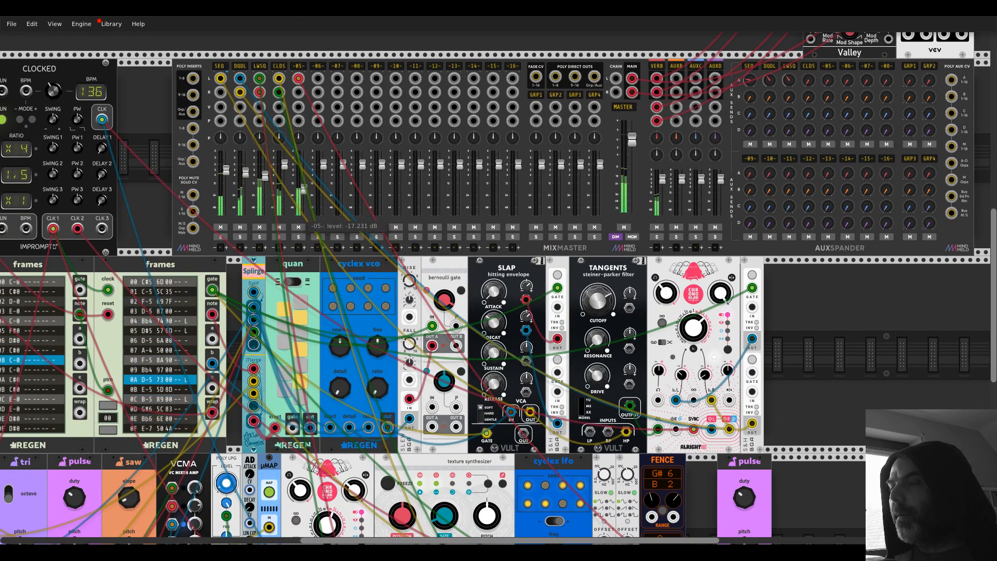
Set Fence's upper bound to C#4 and change the second clock ratio on the Impromptu clock to /3
scroll(676, 324, down, 6)
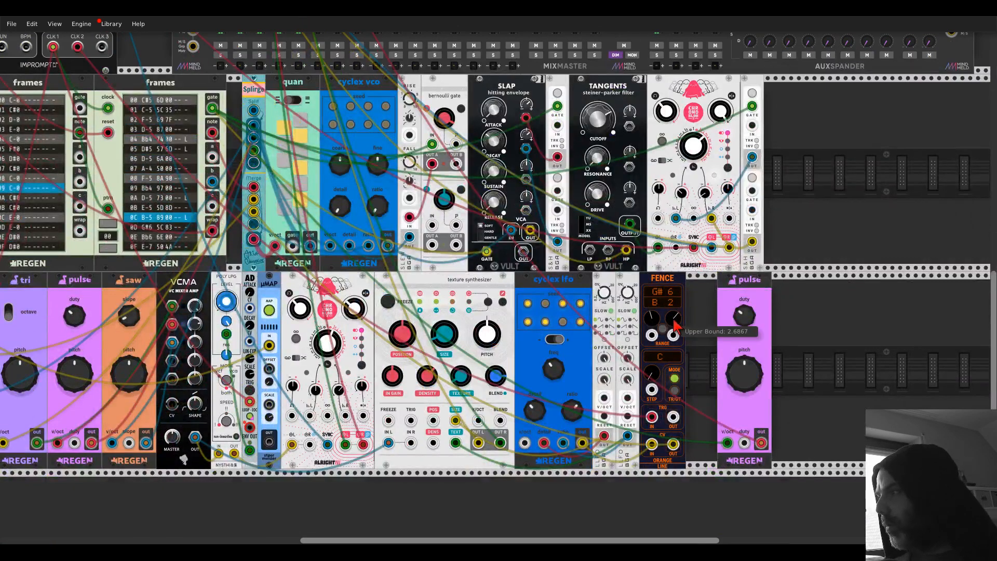
drag(676, 324, 675, 366)
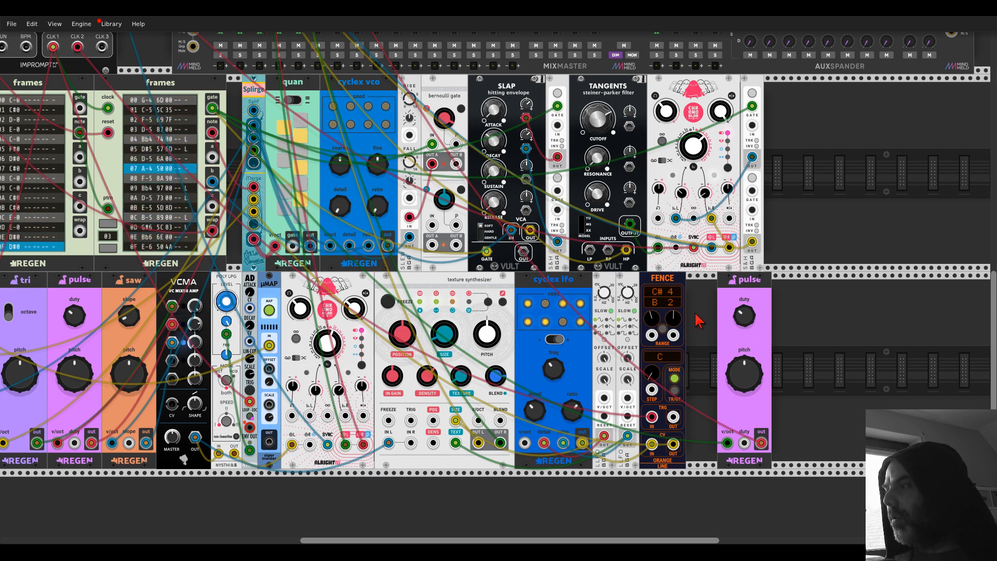
drag(697, 307, 867, 418)
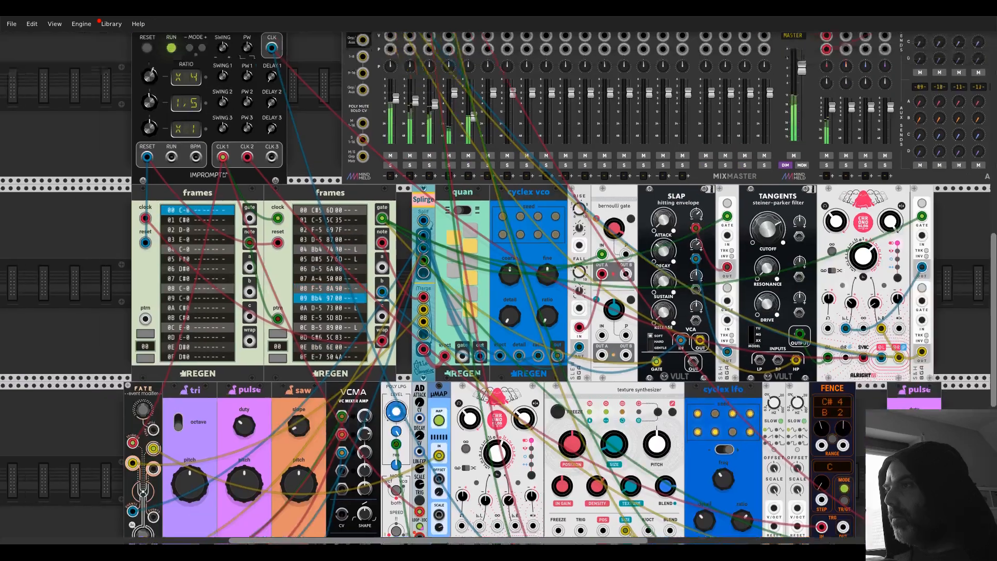
scroll(207, 141, up, 3)
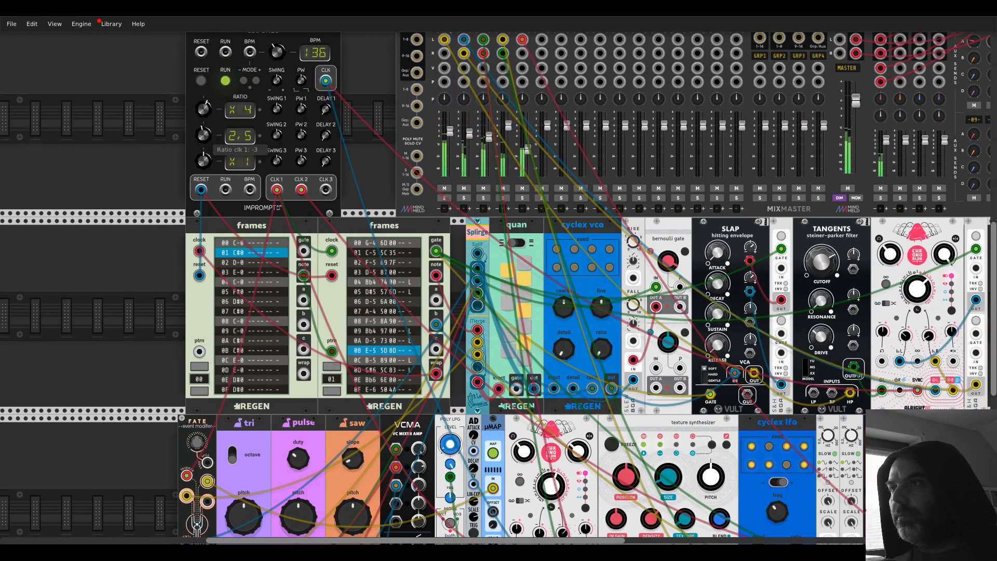
Sweep the new pulse oscillator's duty up to about 2.93 and bring it back down to a low setting
drag(375, 185, 144, 50)
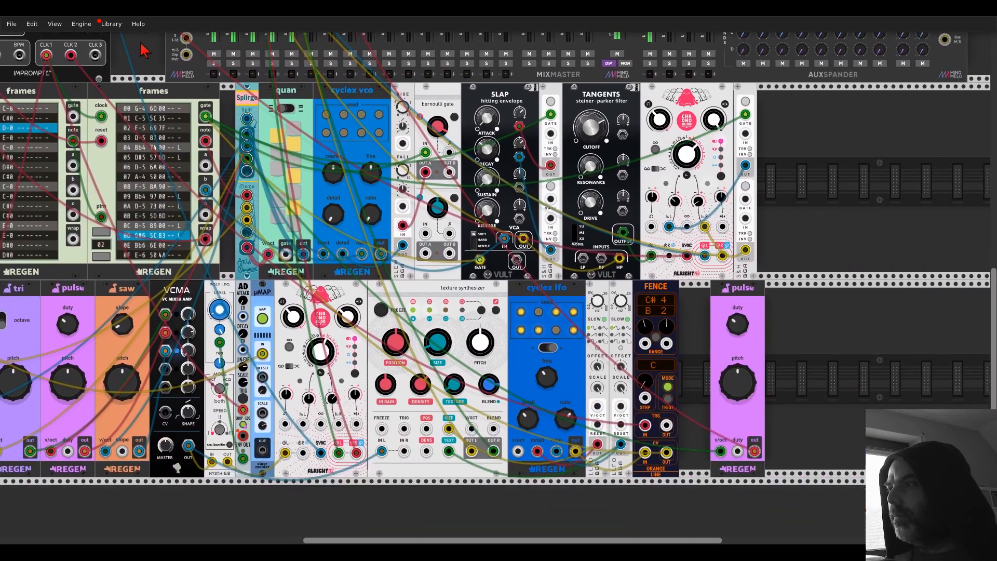
drag(698, 341, 563, 276)
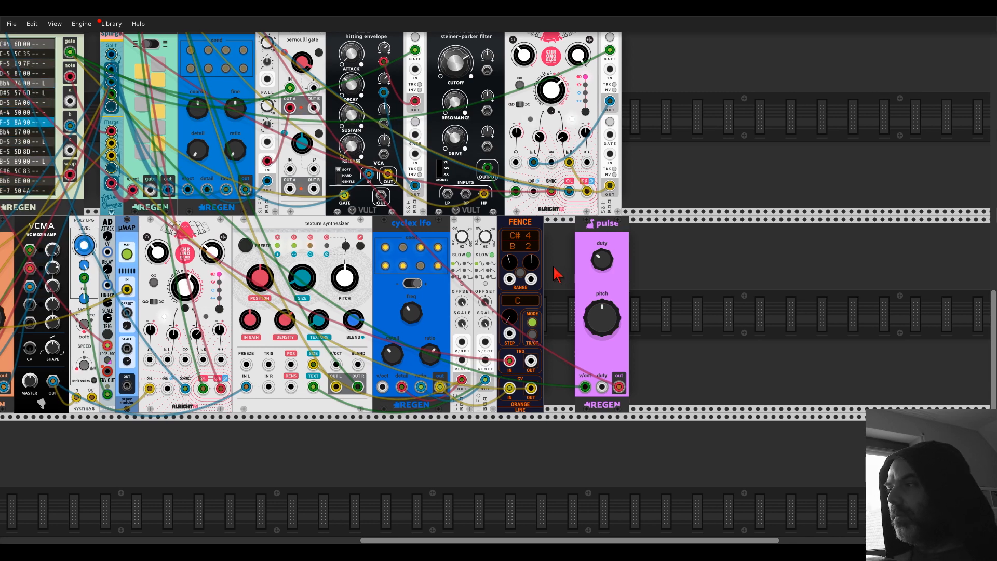
drag(554, 269, 504, 256)
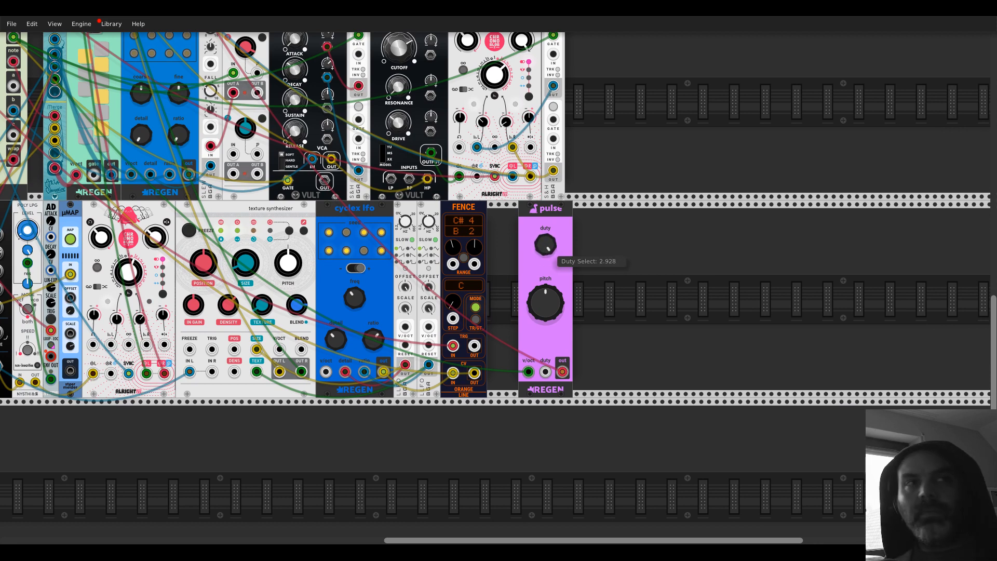
drag(545, 244, 546, 250)
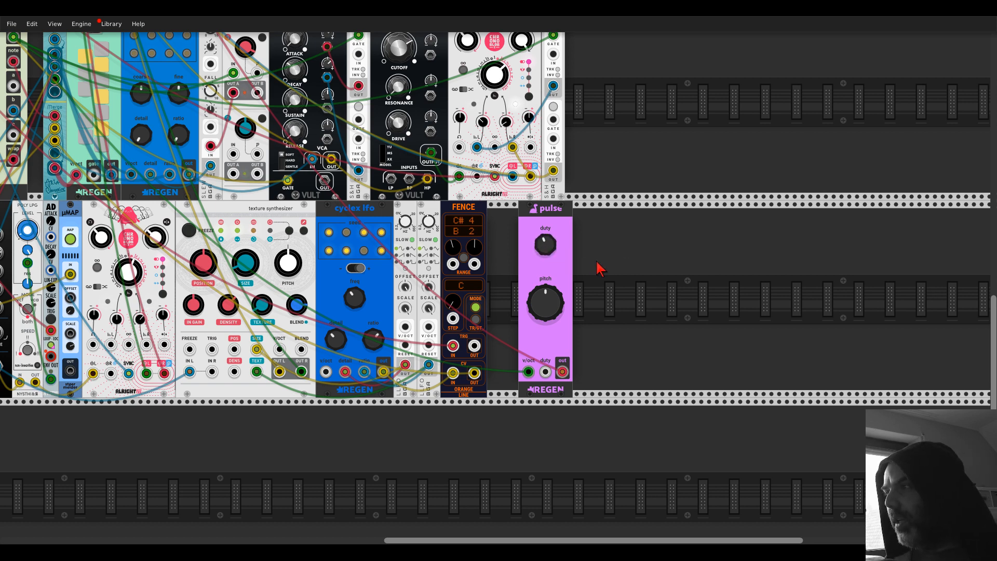
Add a Tangents filter directly after the new pulse oscillator and route the oscillator through its LP input to mixer channel 5
right_click(597, 265)
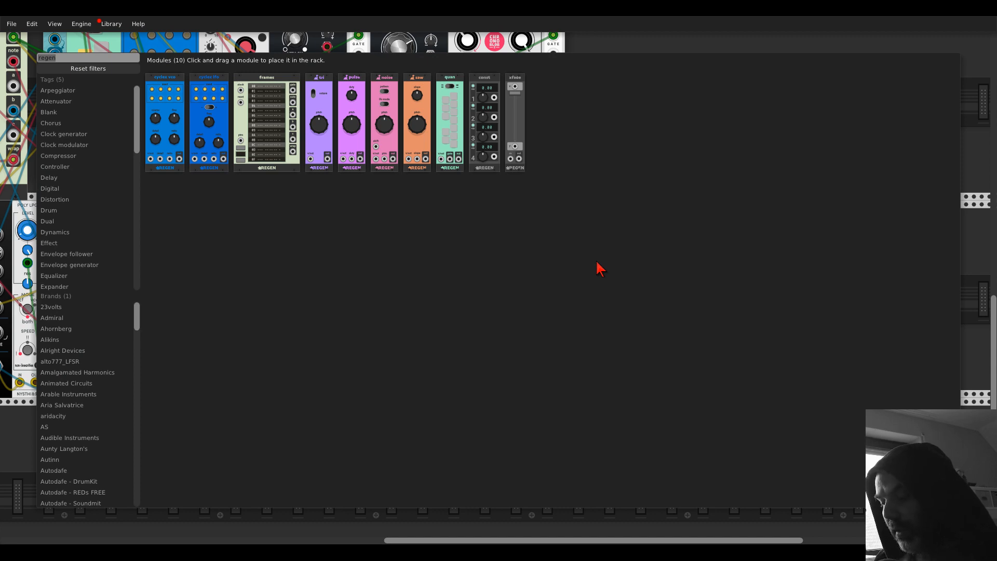
text(tange)
key(Return)
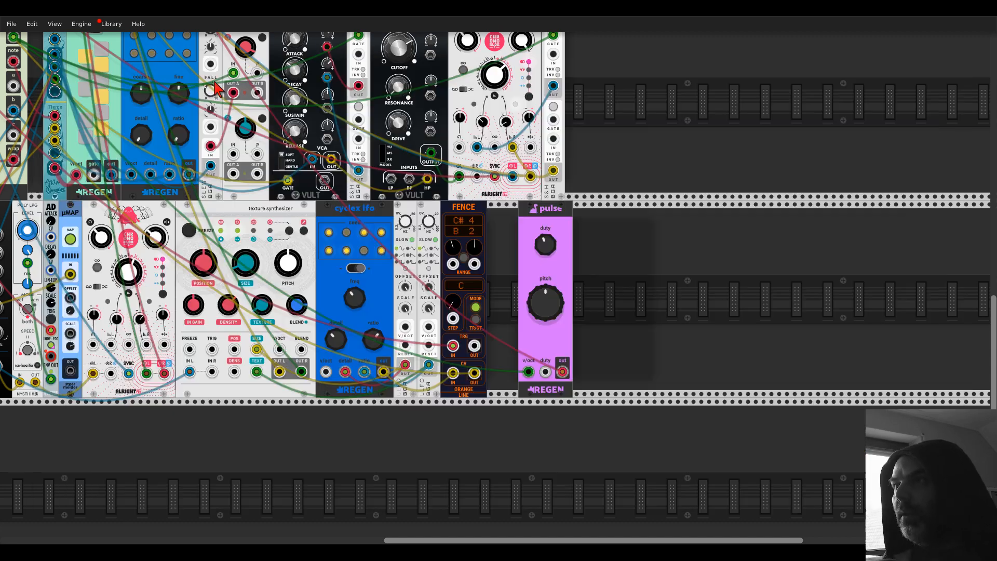
drag(563, 372, 636, 349)
drag(594, 374, 563, 372)
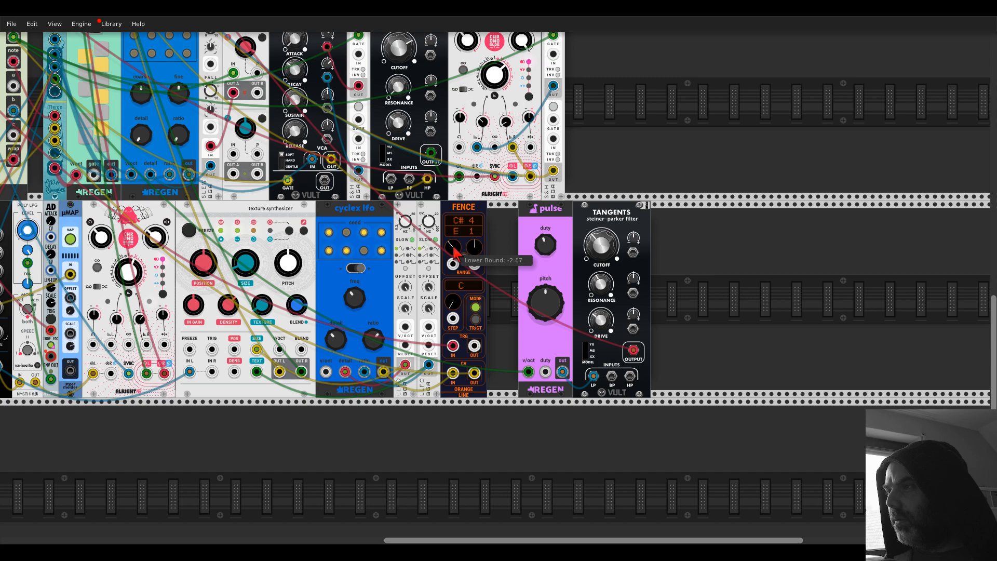
Toggle the mute of mixer channel 5 and set Fence's upper bound to G2
scroll(458, 260, up, 10)
scroll(457, 260, left, 10)
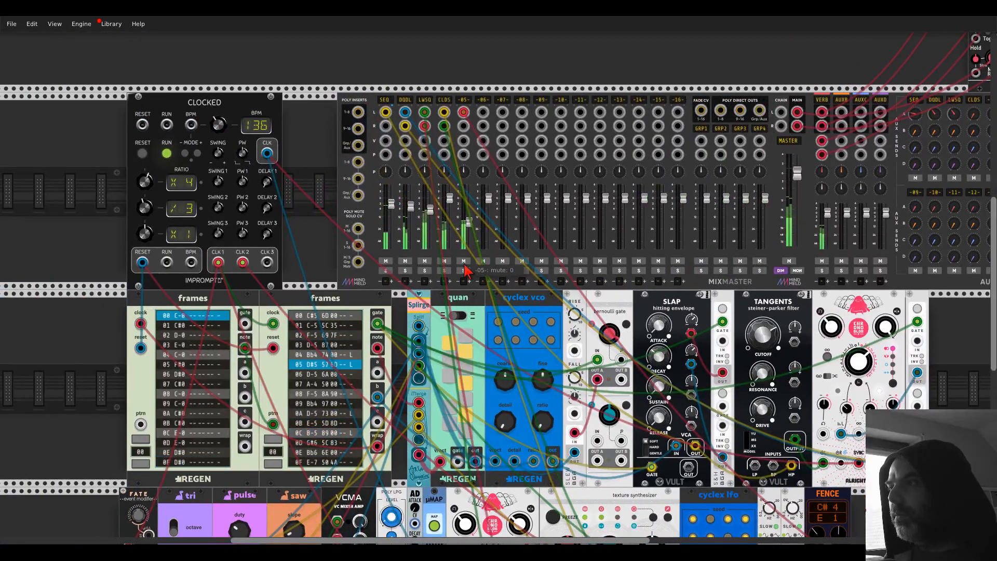
click(464, 271)
scroll(463, 270, down, 1)
scroll(464, 270, right, 1)
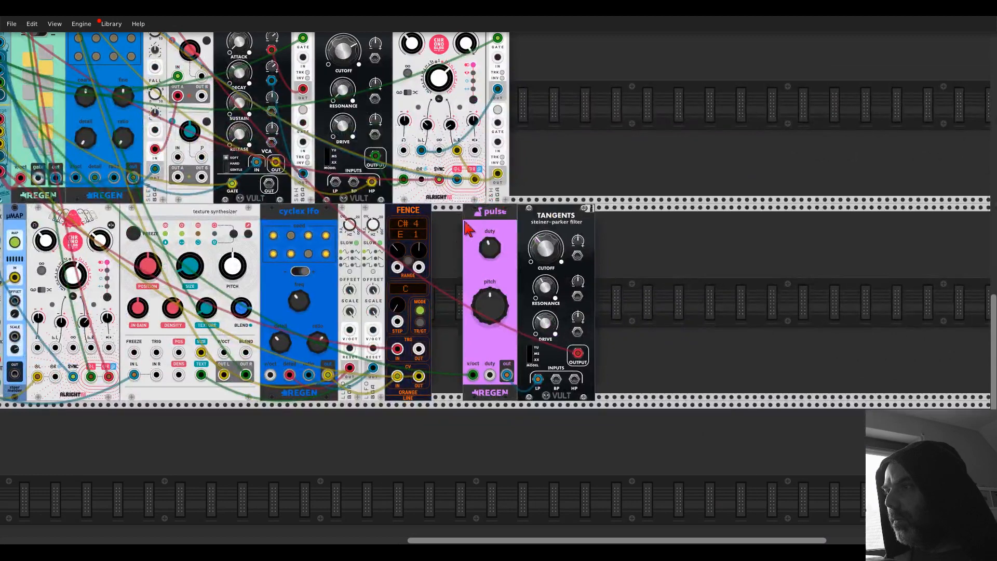
drag(419, 250, 419, 265)
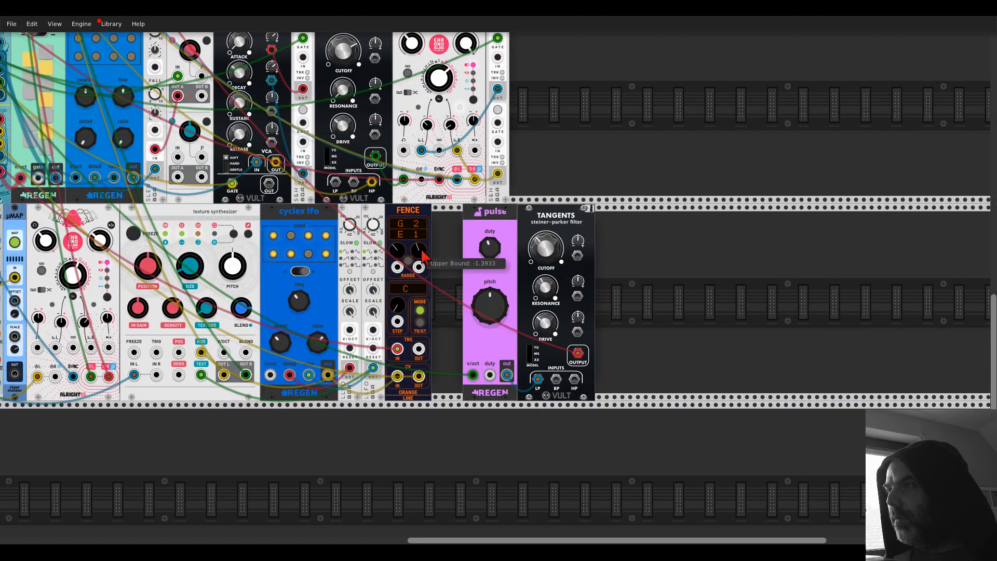
mouse_move(401, 254)
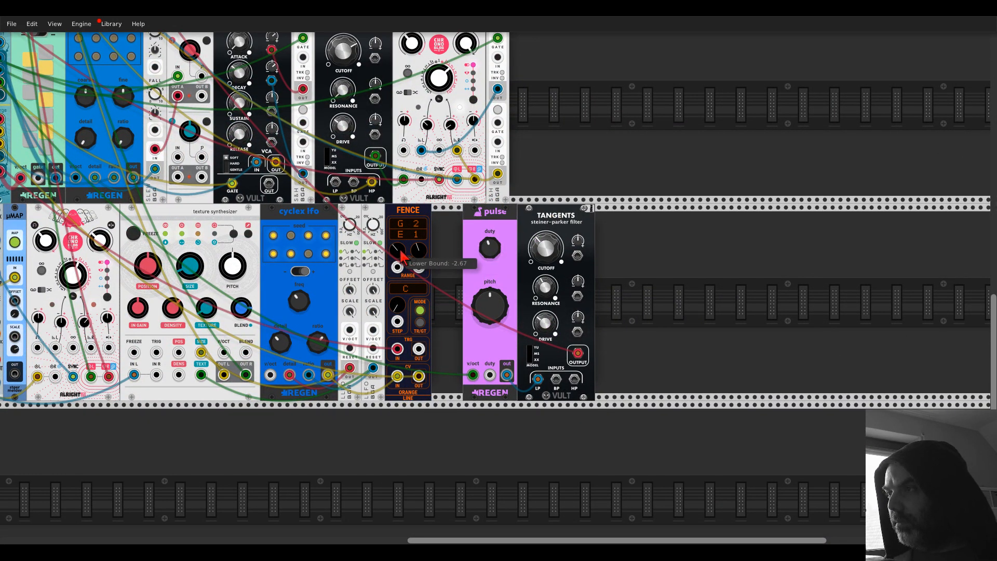
Tune the new Tangents filter with a resonance of about 0.4 and a cutoff of about 0.37
mouse_move(545, 265)
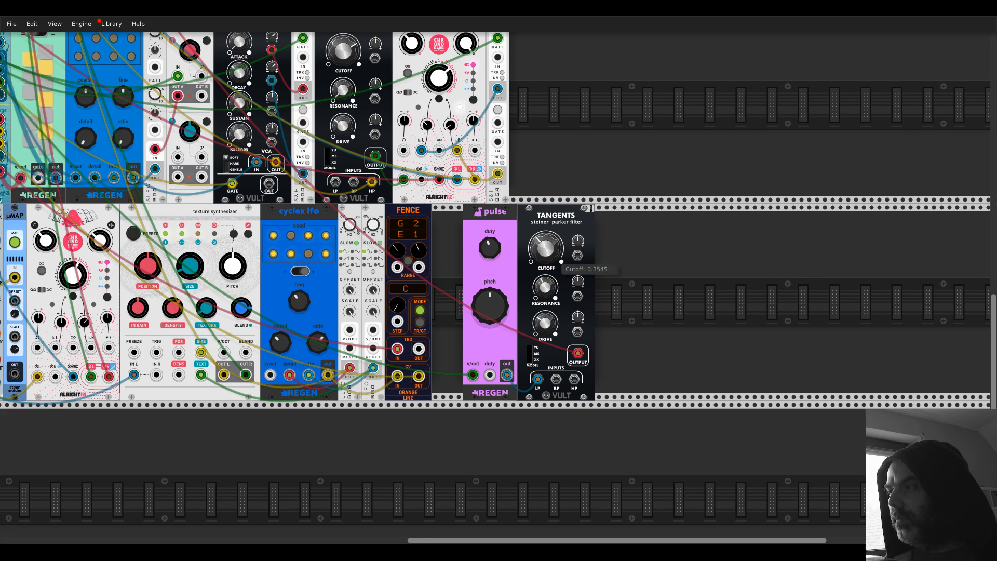
drag(545, 249, 545, 239)
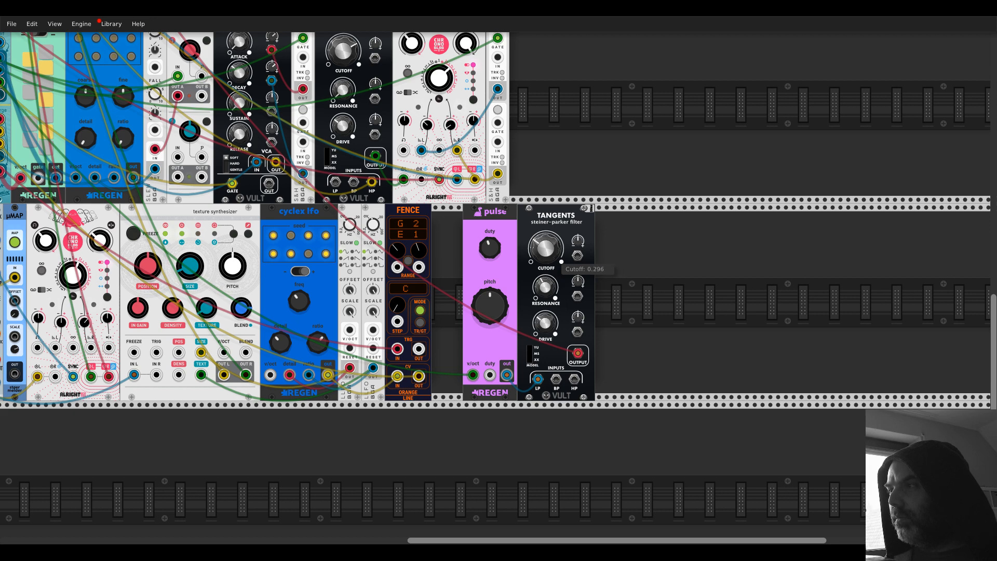
drag(543, 264, 543, 265)
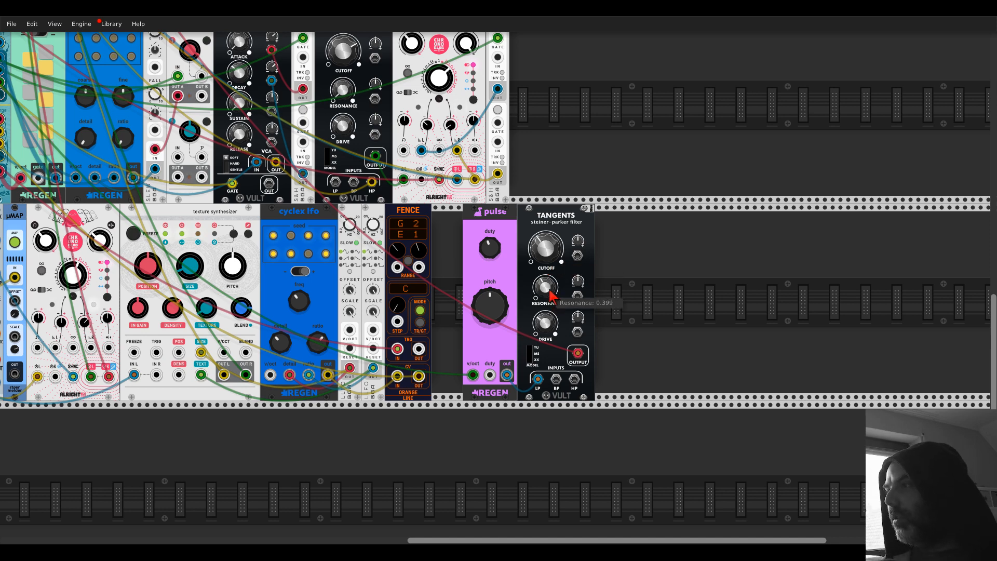
drag(549, 290, 553, 253)
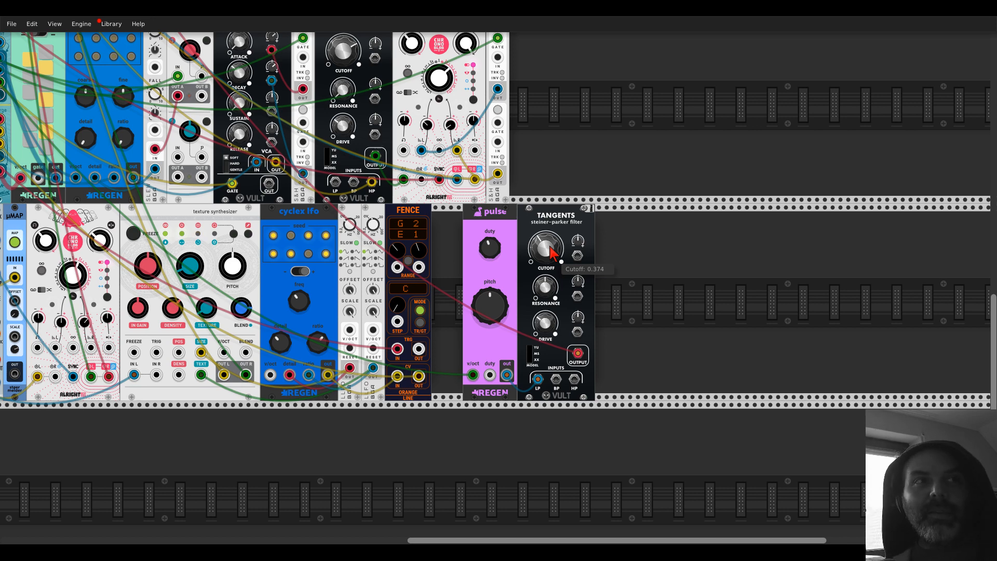
drag(558, 254, 558, 261)
Search the module library for "t-w" and add the Alright Devices T-Wrex directly after the new Tangents filter
right_click(629, 300)
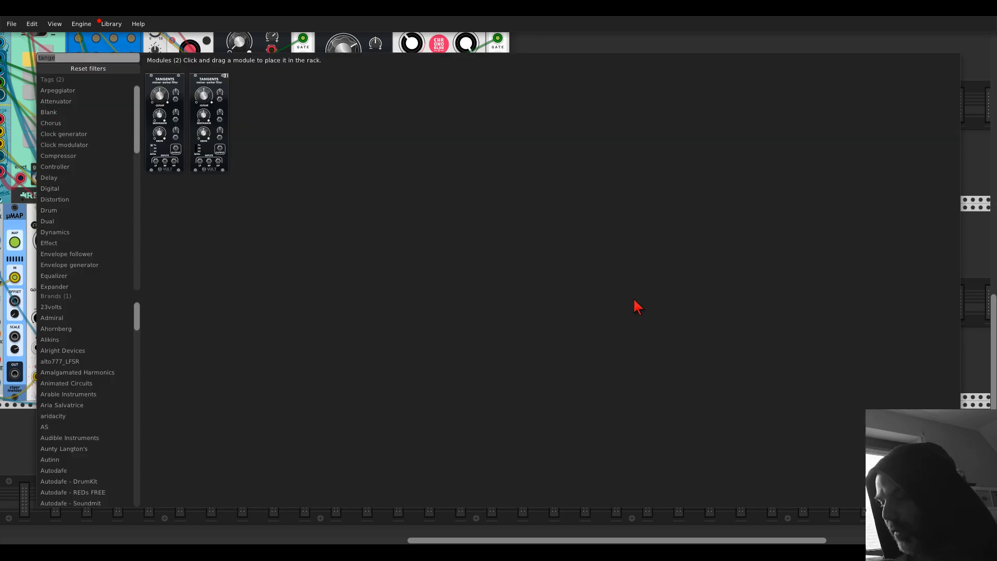
text(t-w)
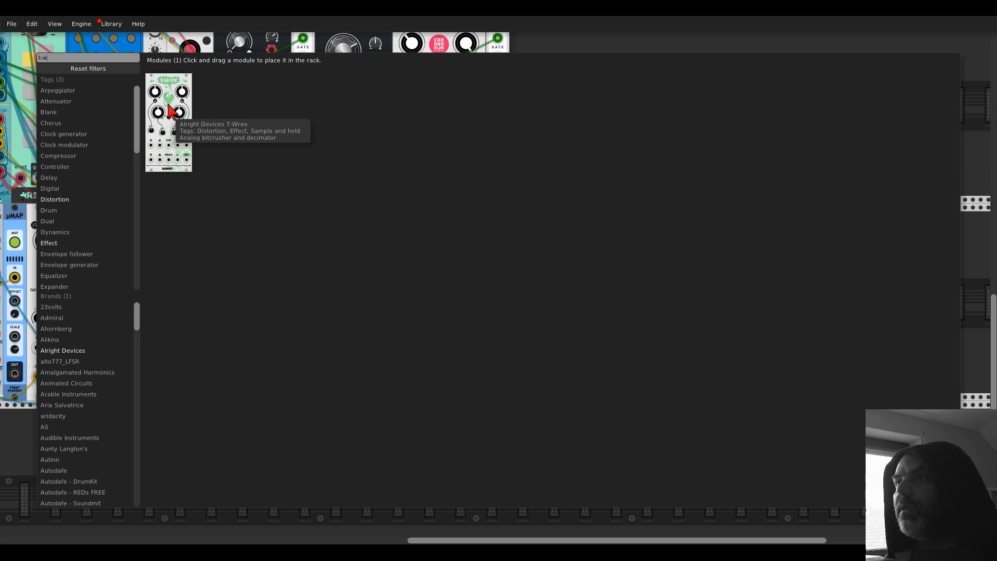
click(169, 110)
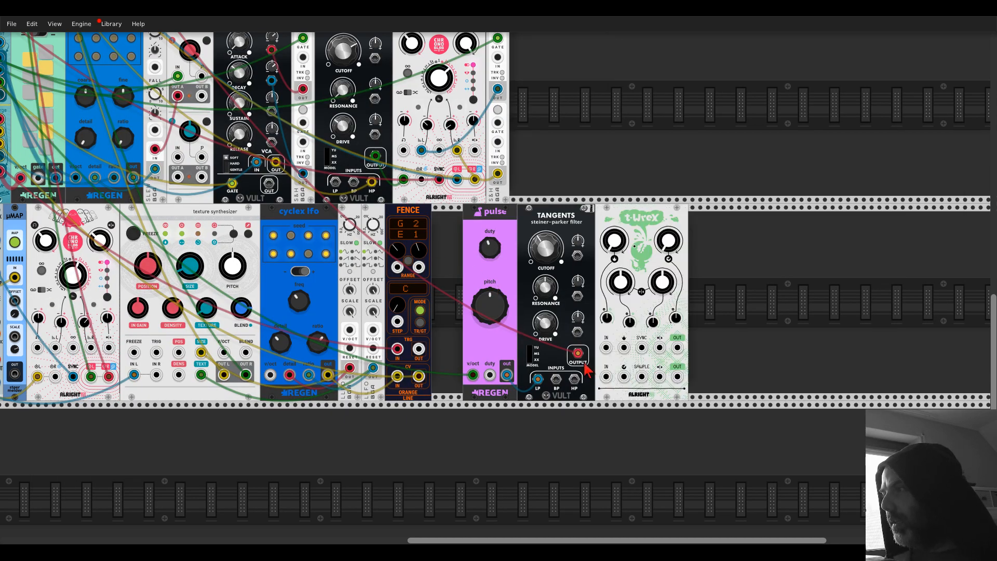
Route the bass voice's Tangents output through T-Wrex before it reaches mixer channel 5
drag(579, 355, 679, 377)
drag(607, 378, 579, 355)
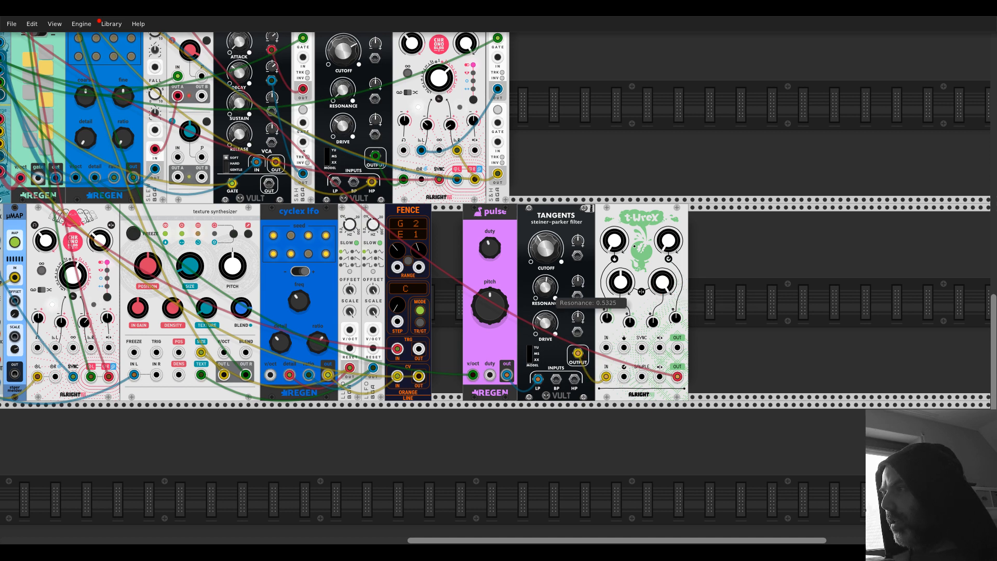
Tune the bass sound with a Tangents resonance of about 0.53, a cutoff of about 0.49 and a T-Wrex Chomp Depth of about 3070 Hz
drag(556, 299, 556, 302)
drag(668, 240, 669, 233)
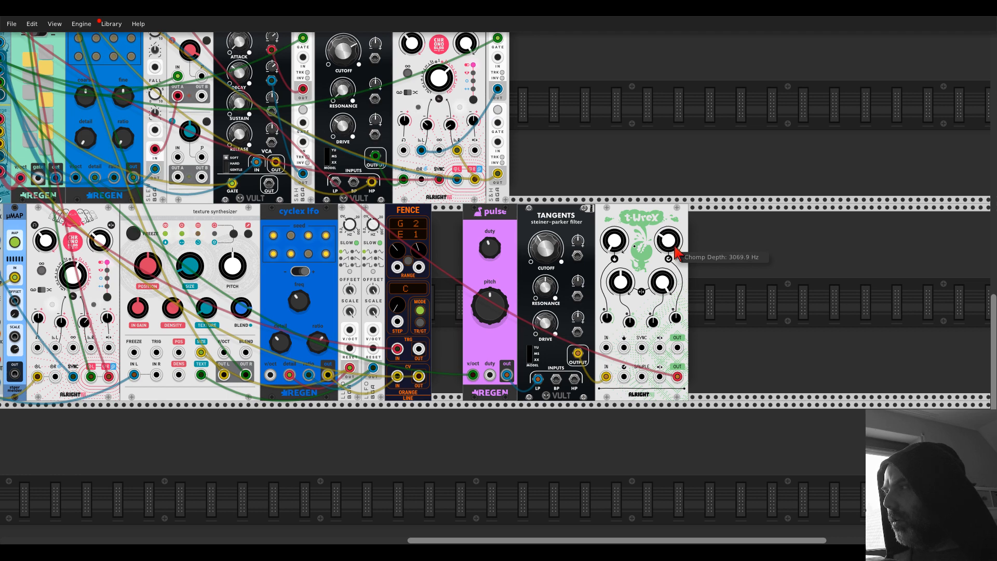
drag(545, 246, 546, 240)
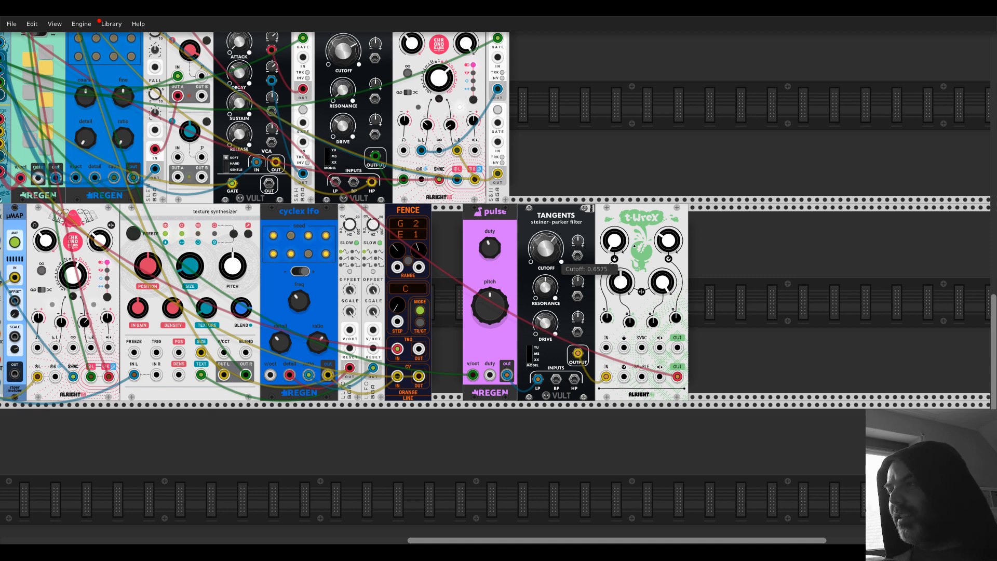
mouse_move(545, 246)
mouse_down()
mouse_move(545, 235)
mouse_move(559, 258)
mouse_up()
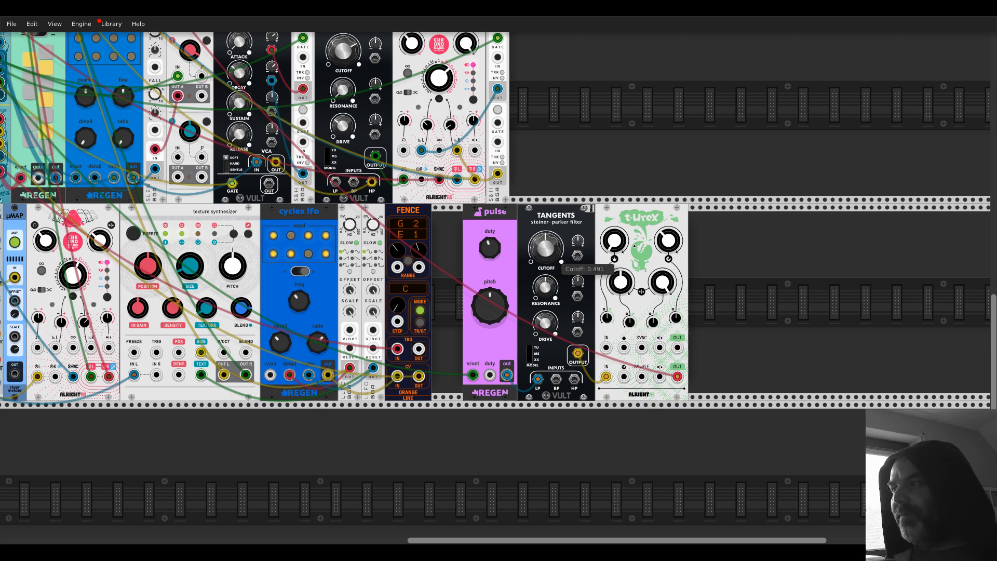
drag(559, 259, 559, 261)
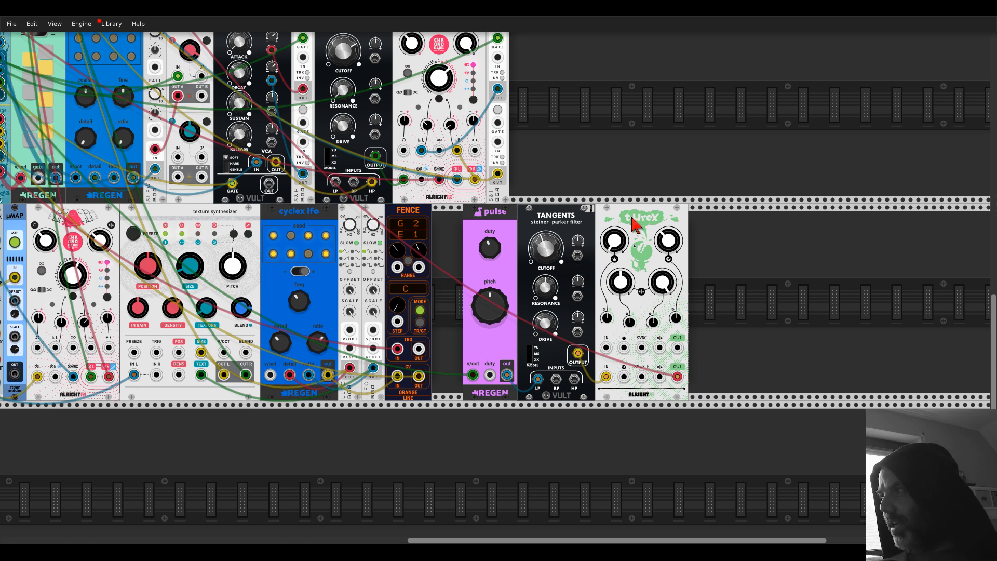
Make room before T-Wrex, add an LLFO directly after the bass Tangents and patch its output into the filter's cutoff modulation input
drag(641, 250, 710, 249)
right_click(650, 272)
click(650, 272)
right_click(650, 271)
text(lfo)
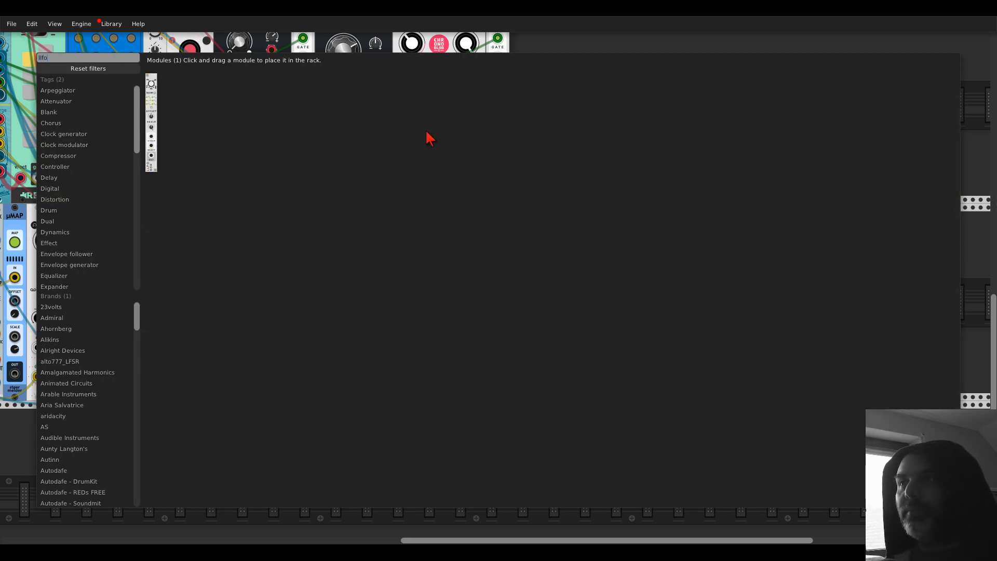
drag(156, 80, 608, 234)
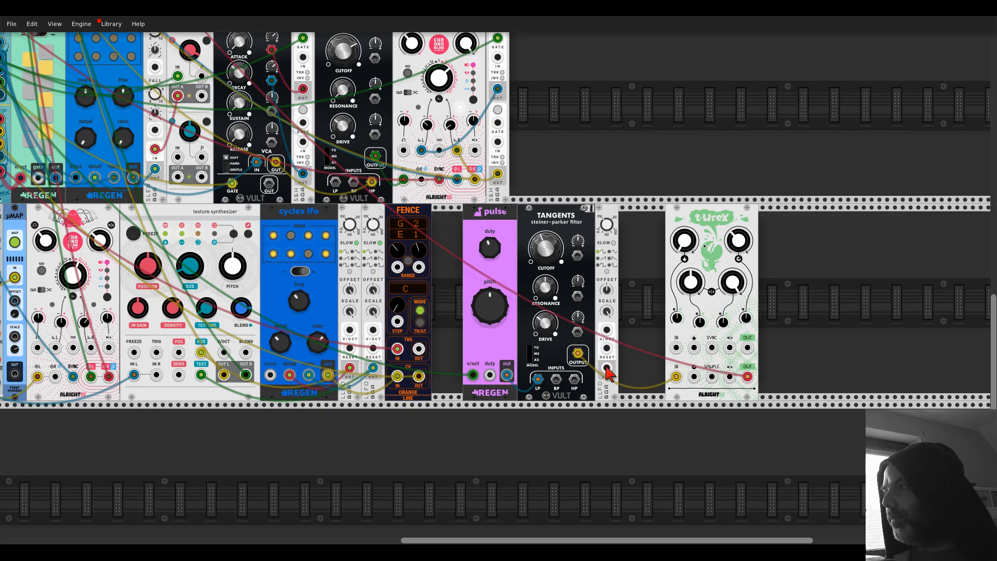
drag(606, 368, 601, 297)
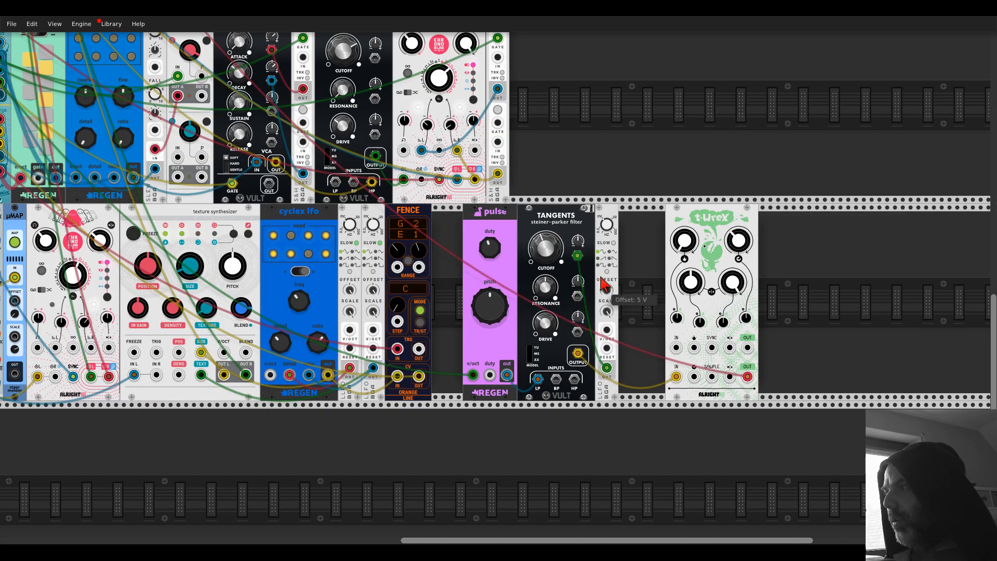
drag(554, 252, 577, 240)
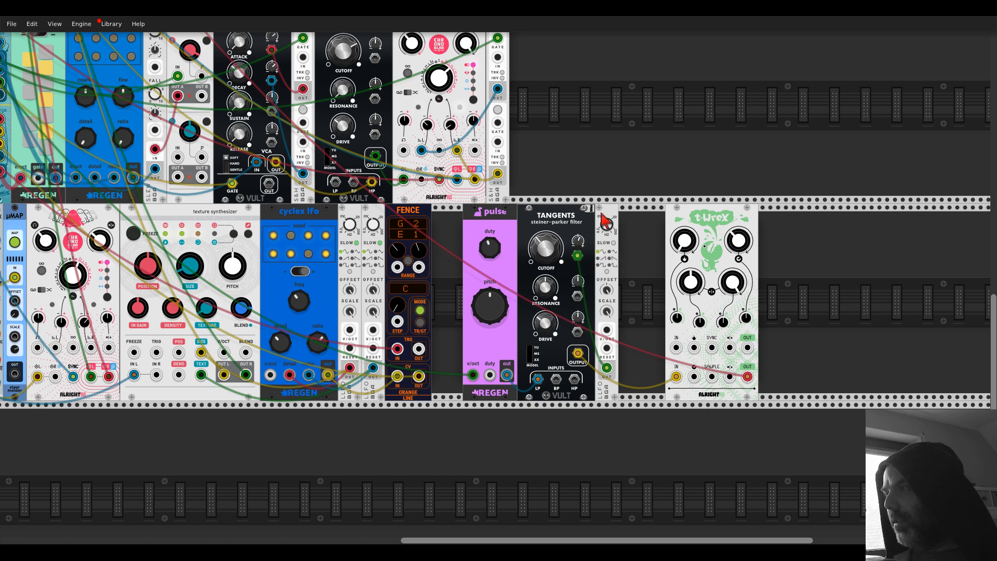
Duplicate the new LLFO, patch the copy into the first one's V/OCT input, and adjust the slow switches and the copy's scale
key(ctrl+d)
drag(630, 369, 607, 330)
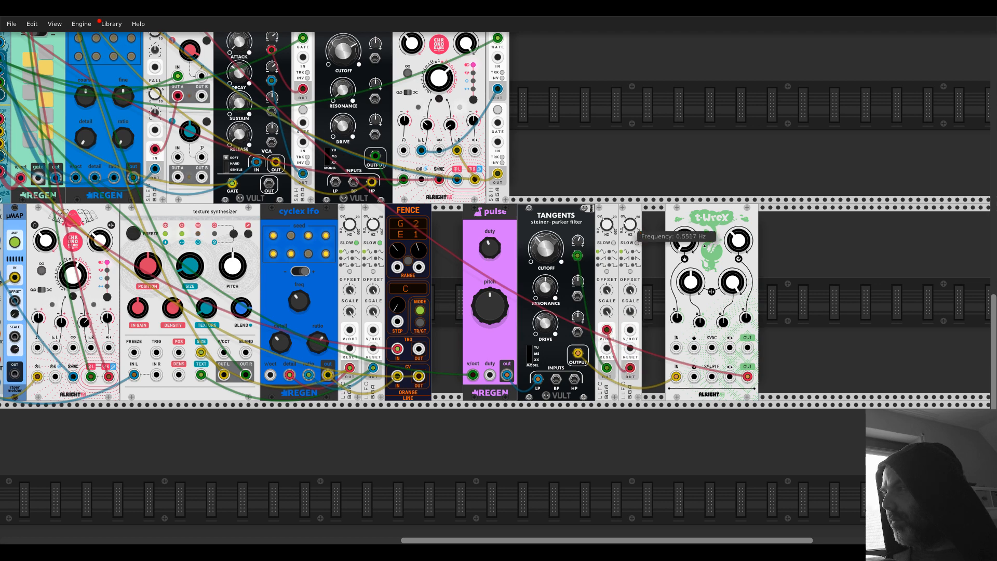
click(637, 243)
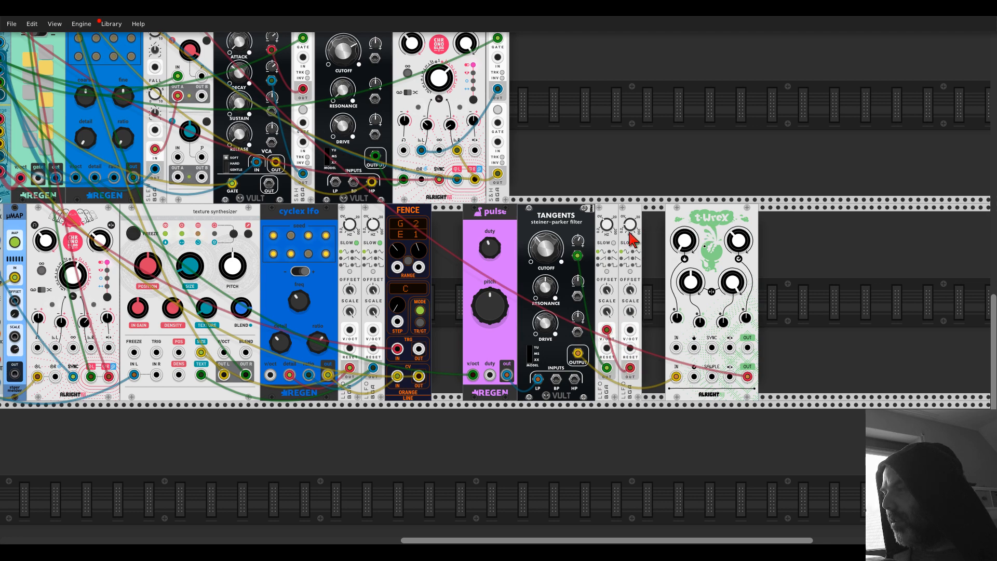
drag(630, 312, 630, 359)
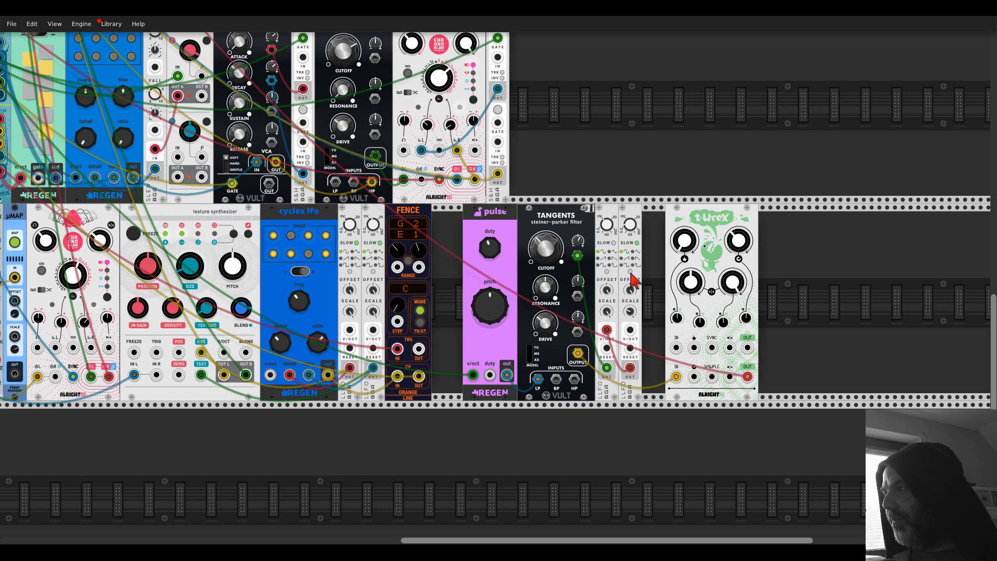
click(614, 243)
mouse_move(630, 311)
mouse_down()
mouse_move(630, 300)
mouse_move(630, 319)
mouse_up()
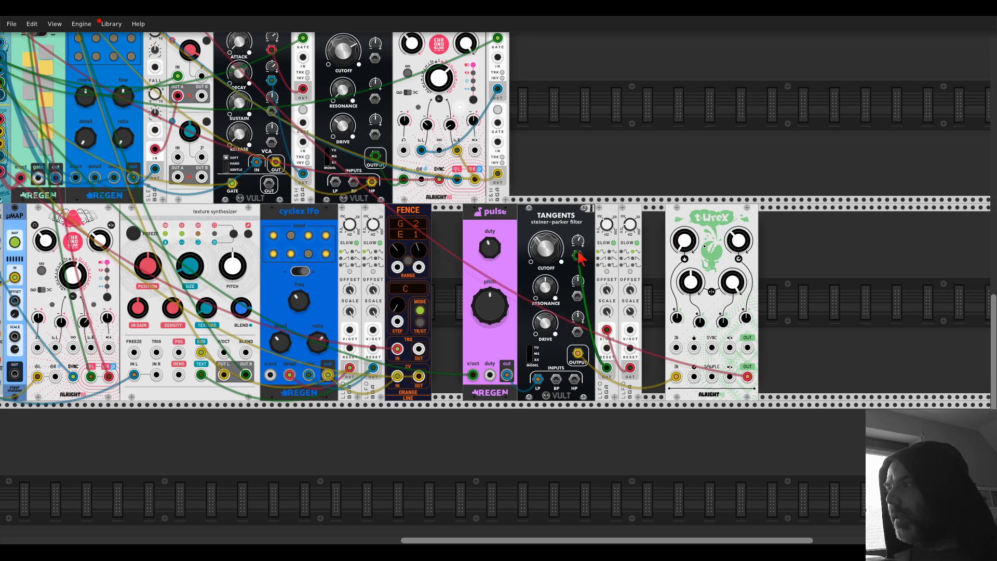
Modulate the bass Tangents cutoff from the cyclex lfo output instead and delete both new LLFO modules
drag(578, 255, 587, 271)
drag(578, 255, 328, 375)
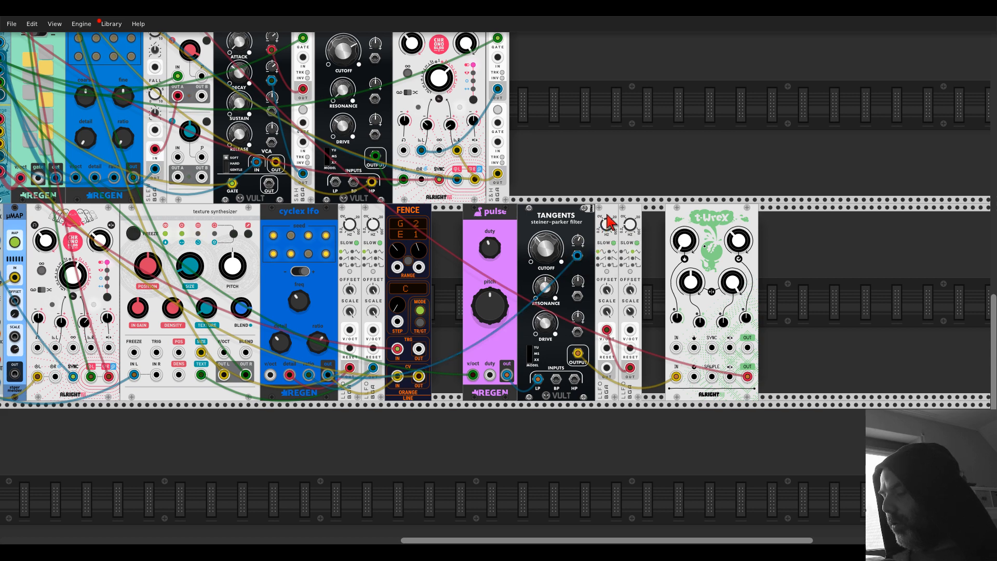
key(Delete)
key(Delete)
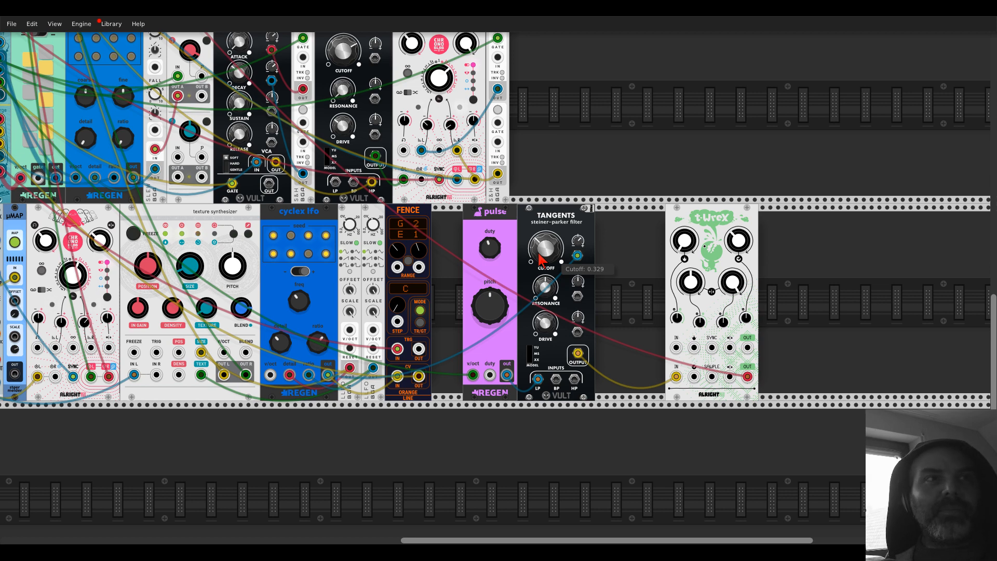
Set the bass Tangents cutoff to about 0.34 and resonance to about 0.53, lower T-Wrex's Chomp Depth, and move T-Wrex back beside the filter
drag(539, 253, 539, 253)
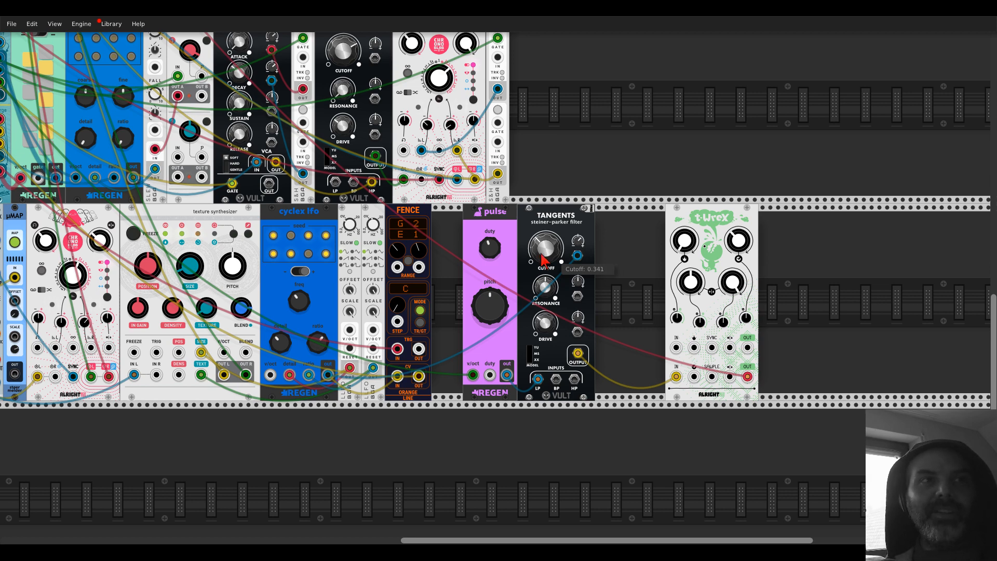
drag(739, 240, 739, 240)
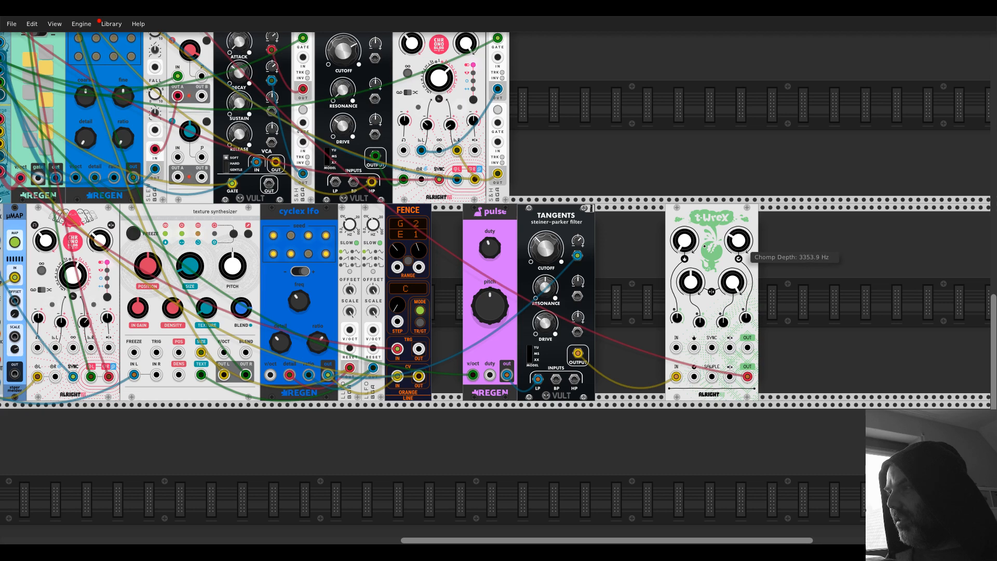
drag(739, 240, 736, 249)
drag(709, 224, 639, 223)
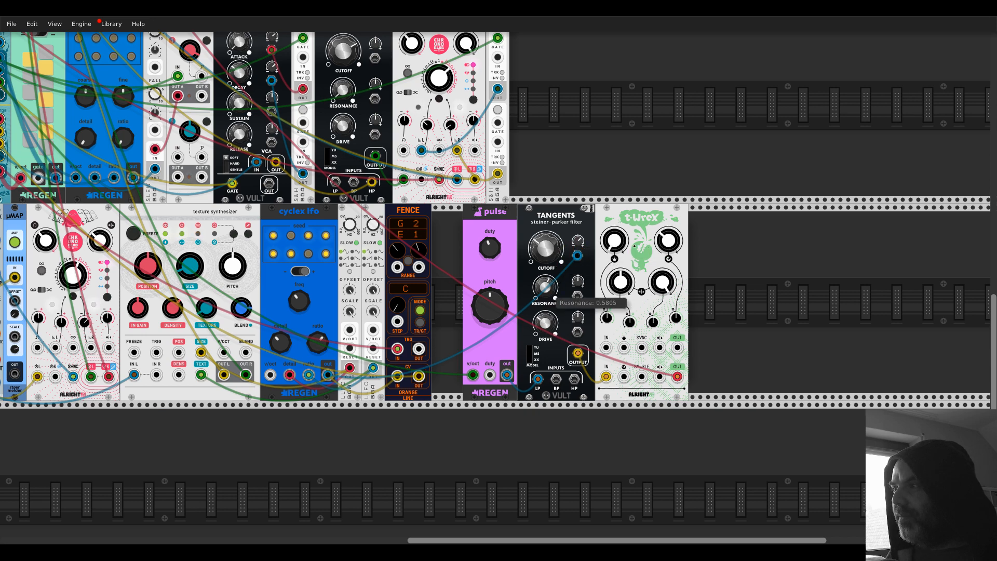
mouse_move(554, 275)
mouse_down()
mouse_move(557, 252)
mouse_move(554, 294)
mouse_up()
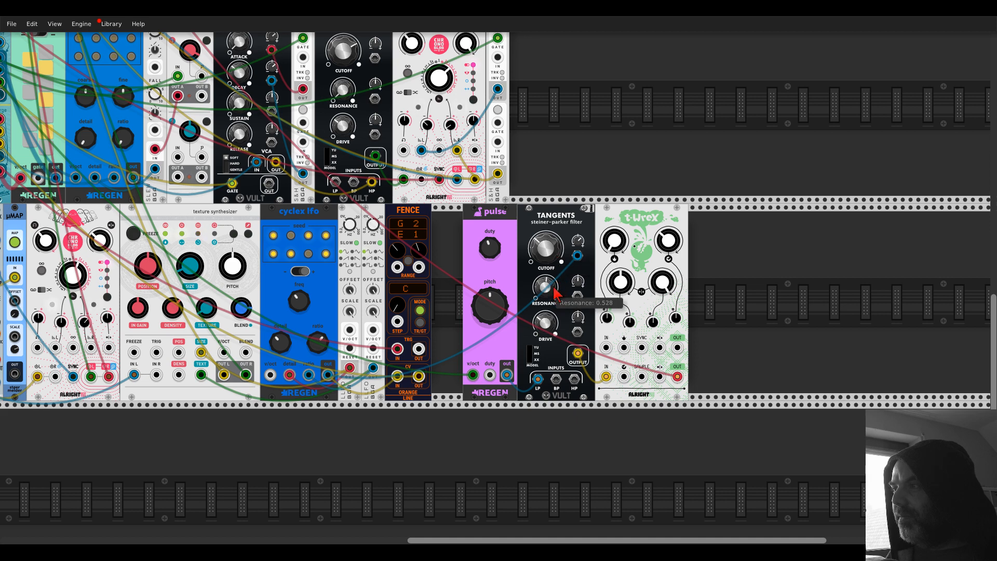
Patch a modulation cable into the bass pulse oscillator's duty input and adjust its duty knob
drag(497, 251, 497, 247)
drag(490, 375, 491, 376)
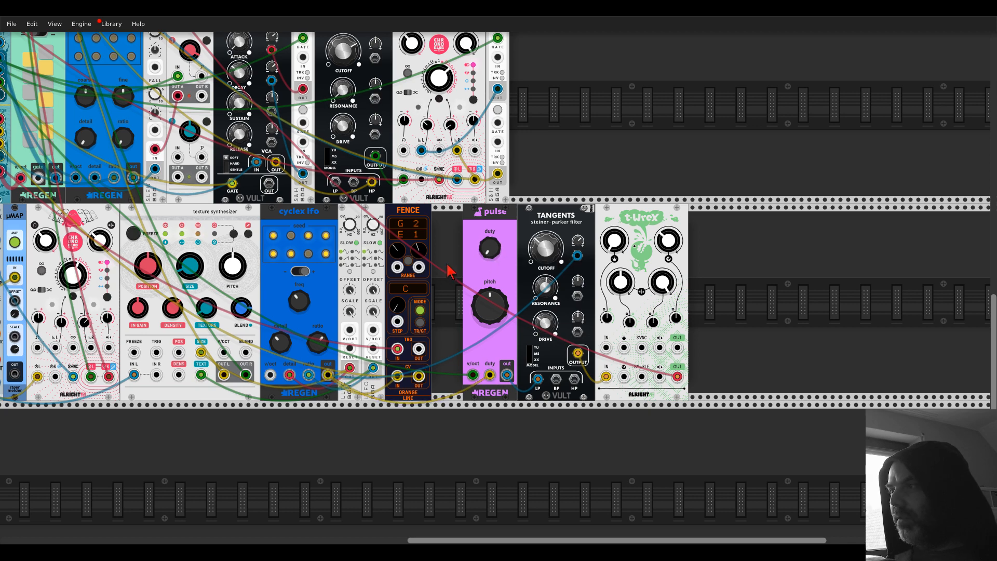
drag(490, 247, 480, 245)
Raise mixer channel 5's level, set its VERB send to about -21.6 dB, and label the channel BASS
scroll(480, 249, down, 3)
scroll(438, 167, up, 3)
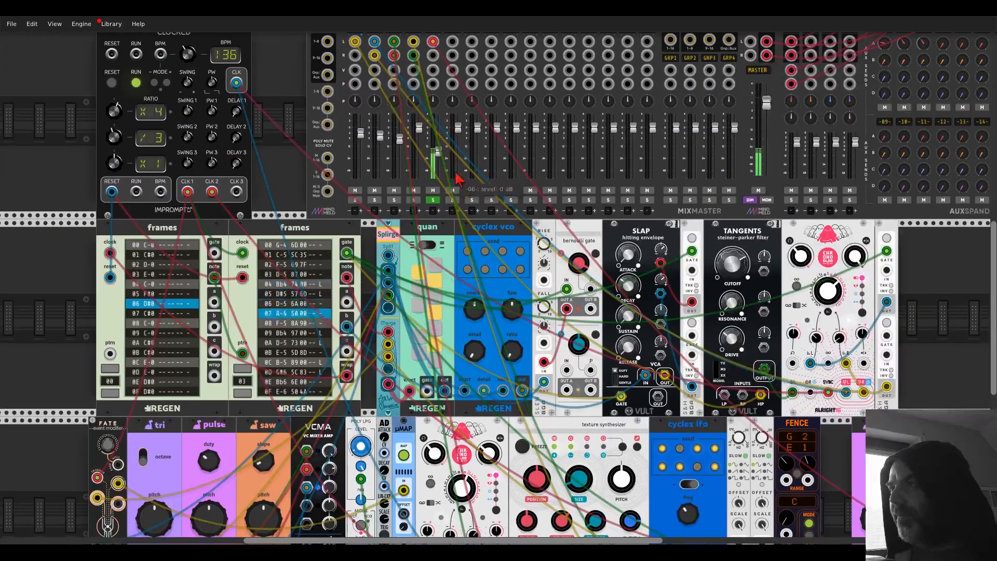
scroll(438, 167, up, 5)
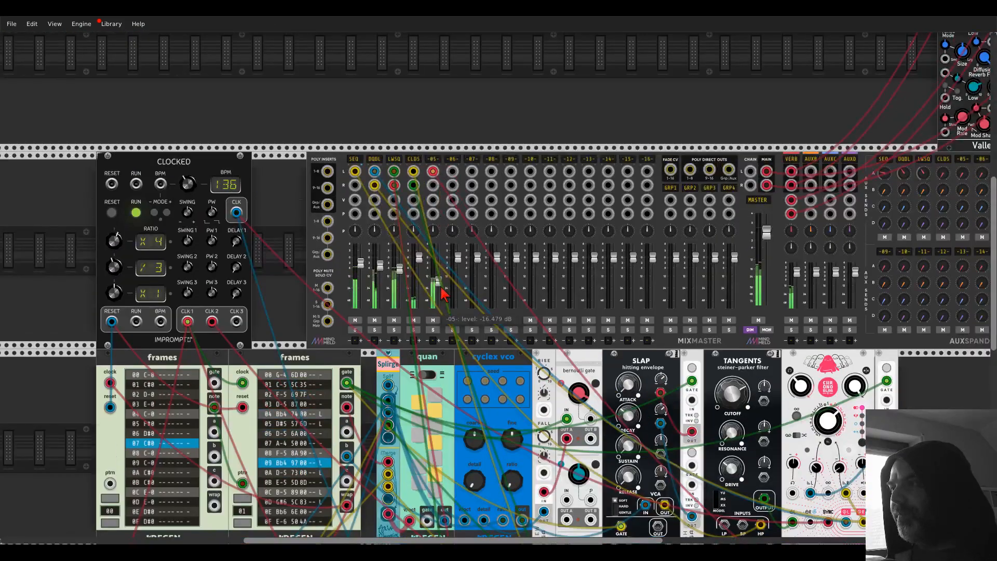
drag(439, 284, 439, 276)
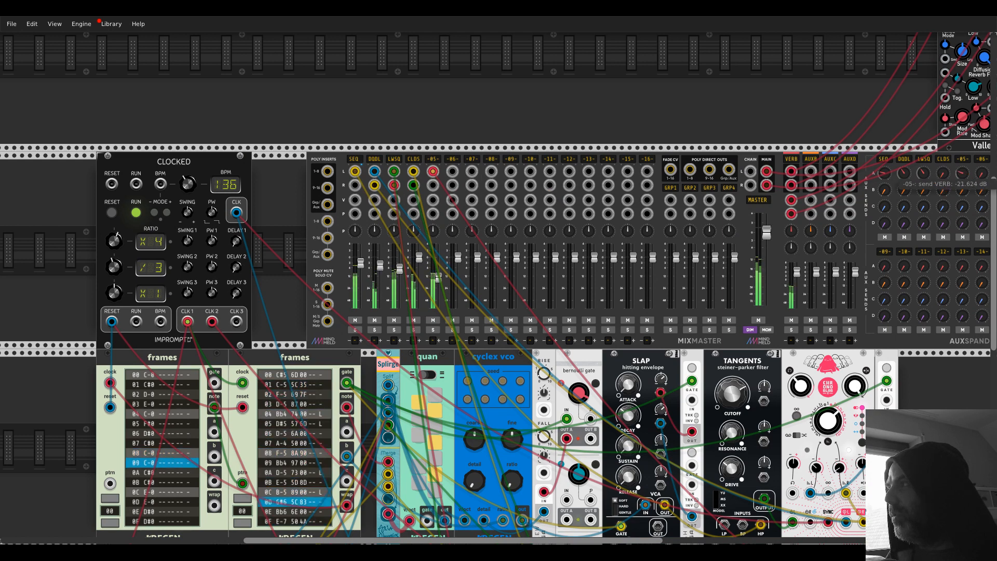
click(431, 159)
text(BASS)
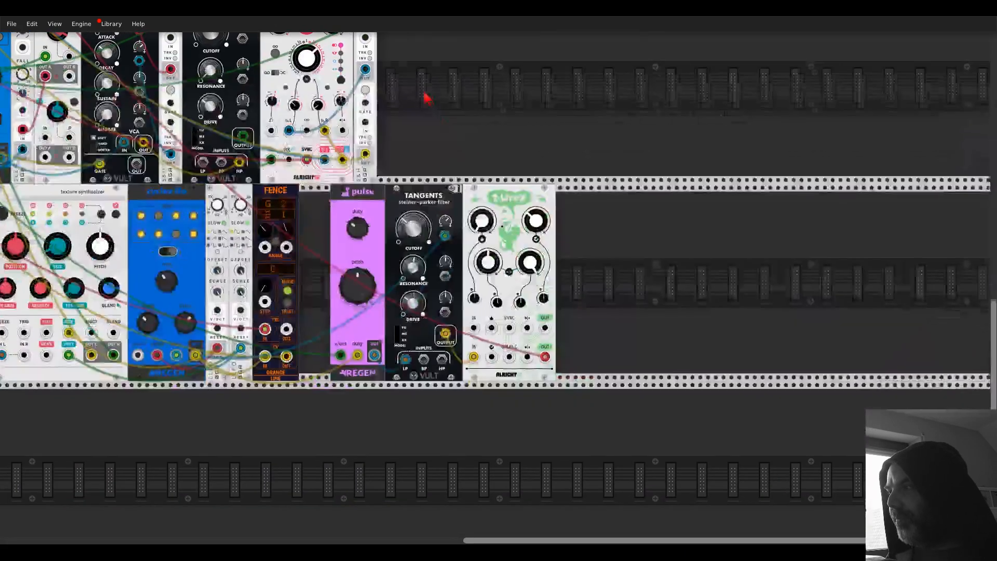
Add an LLFO directly after T-Wrex, patch its output into T-Wrex's Chomp Depth modulation input, and raise the Chomp Depth CV amount slightly
mouse_move(534, 219)
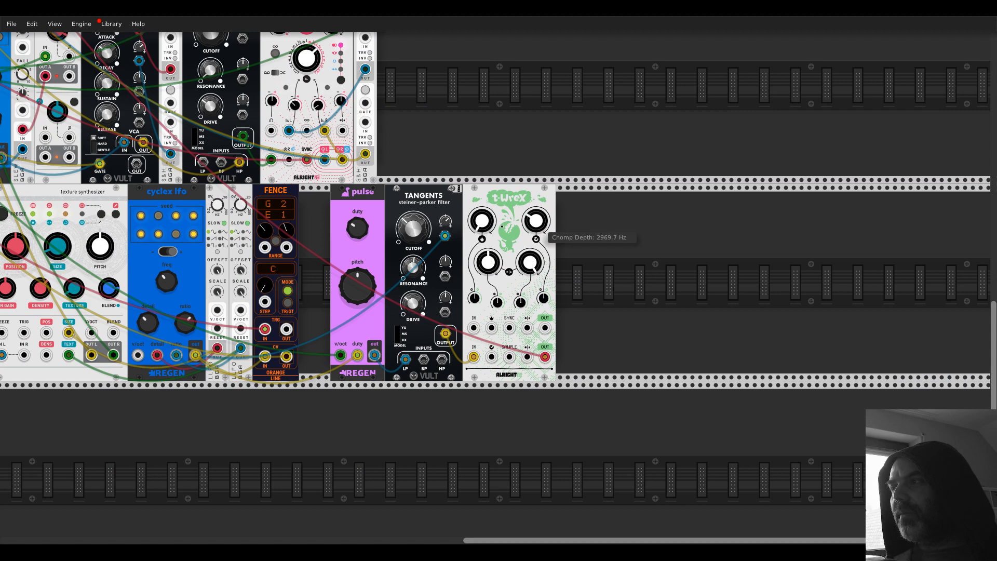
right_click(575, 253)
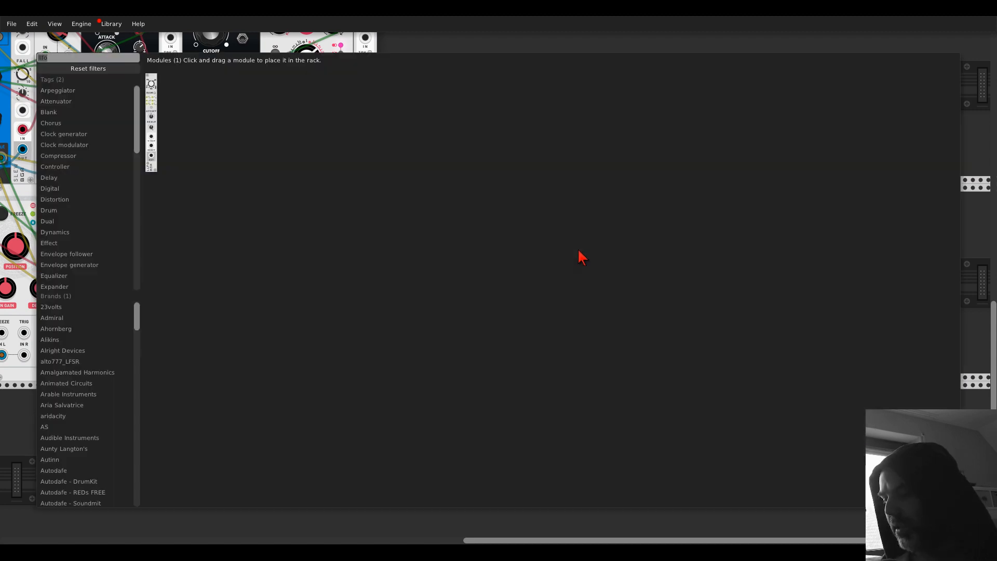
text(lfo)
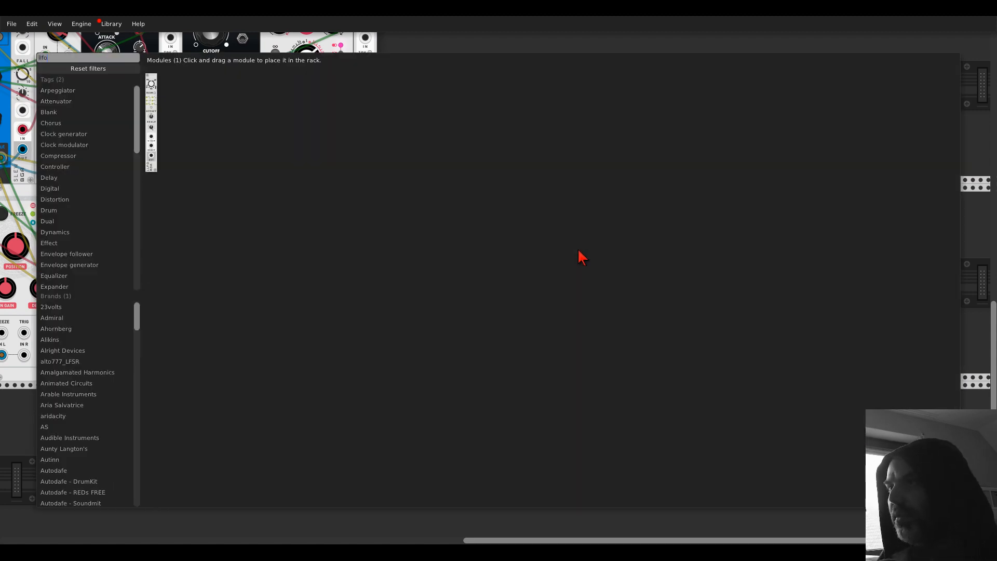
click(153, 83)
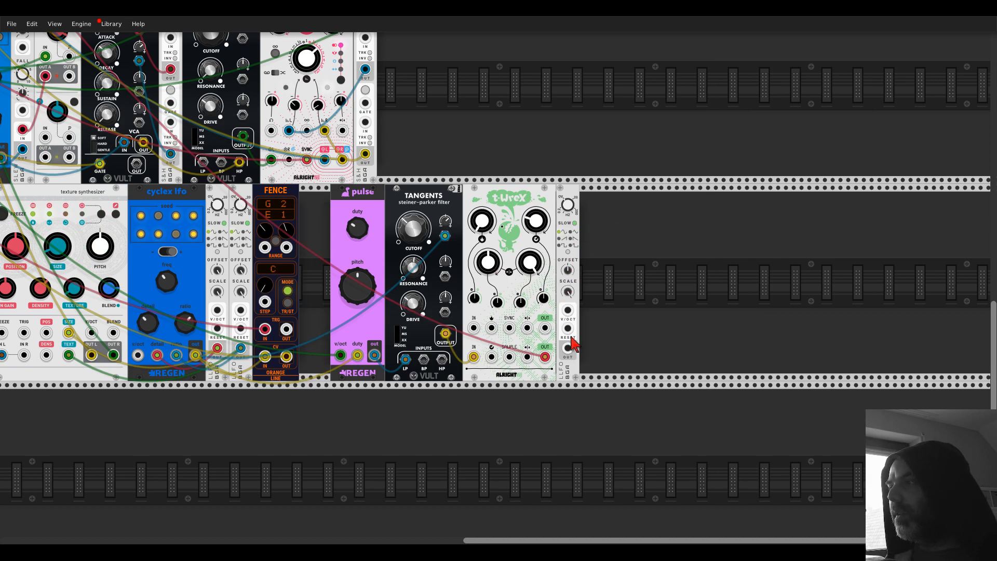
drag(568, 347, 570, 351)
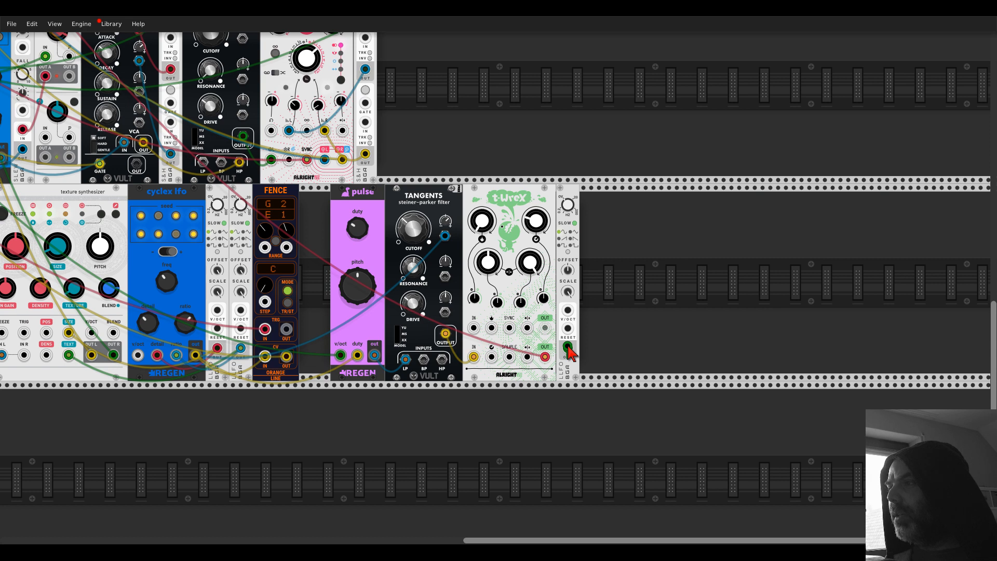
drag(570, 351, 492, 357)
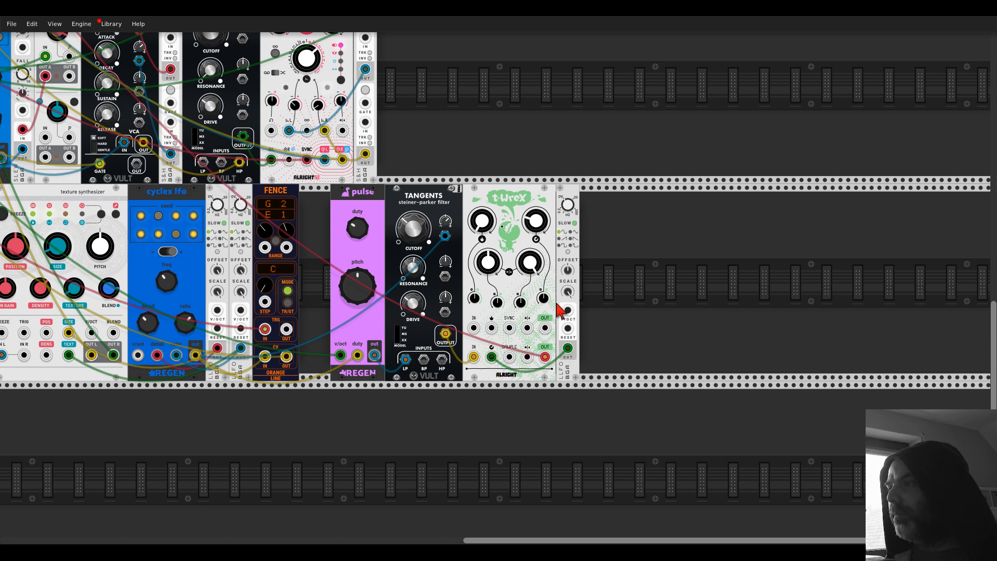
mouse_move(543, 299)
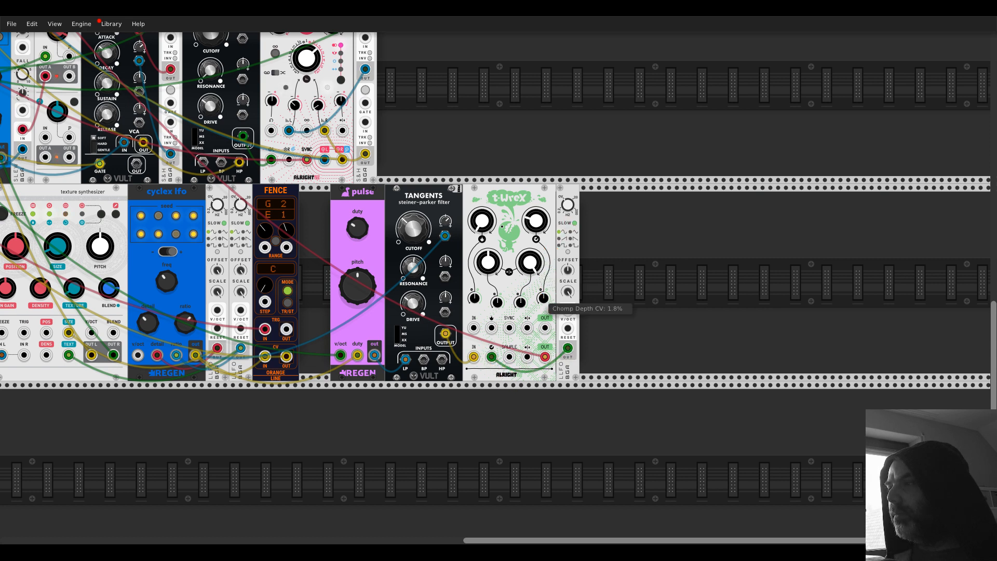
drag(544, 299, 544, 298)
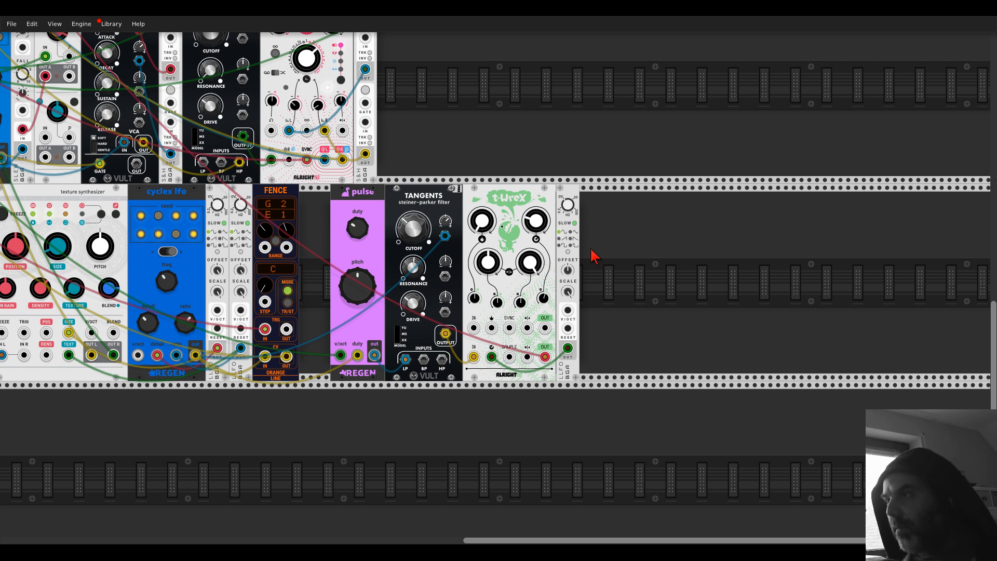
drag(480, 142, 602, 186)
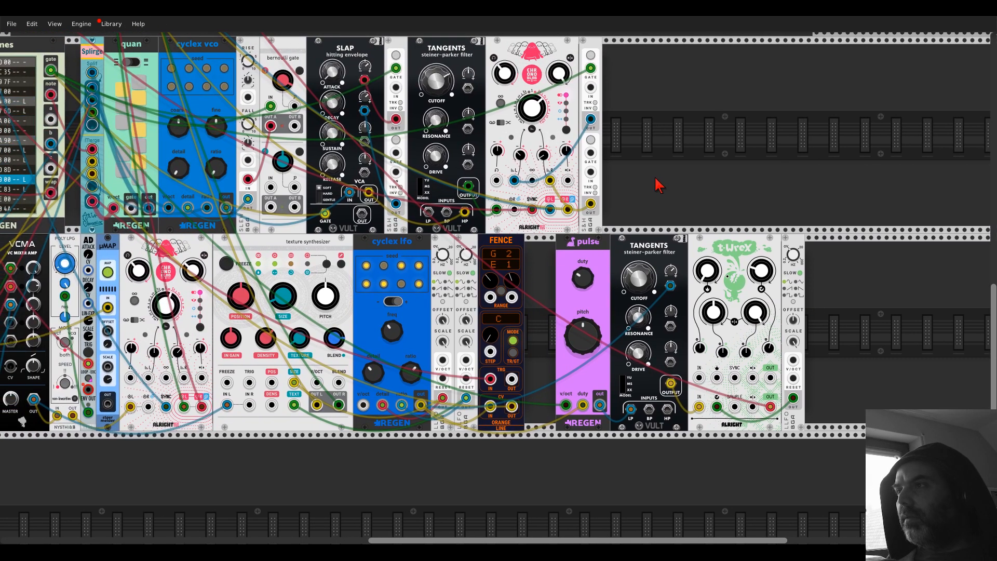
scroll(664, 183, down, 3)
scroll(842, 185, up, 2)
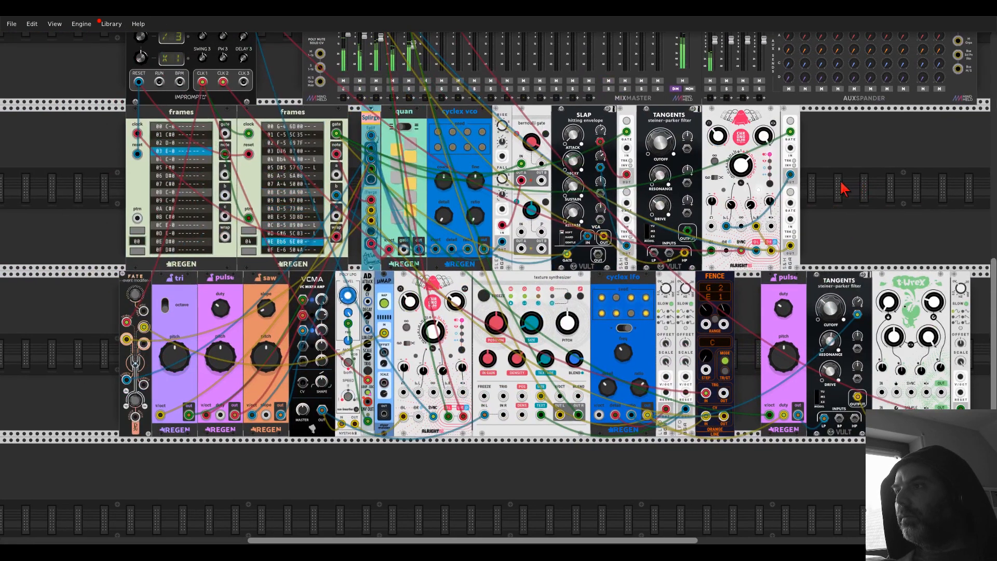
scroll(844, 192, up, 5)
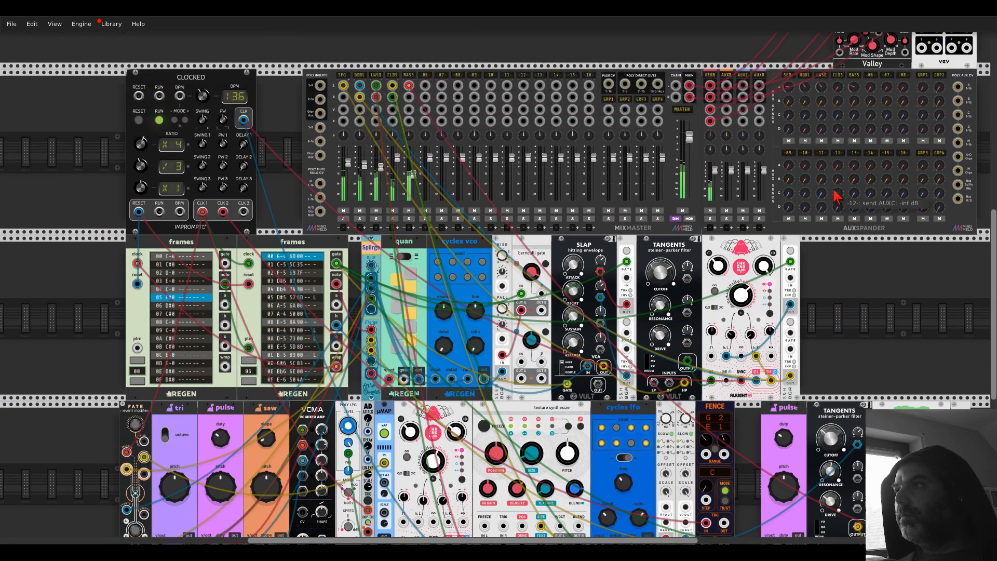
Add a Regen Modular Cyclex VCO to the empty row beneath the saw oscillator
scroll(831, 237, down, 3)
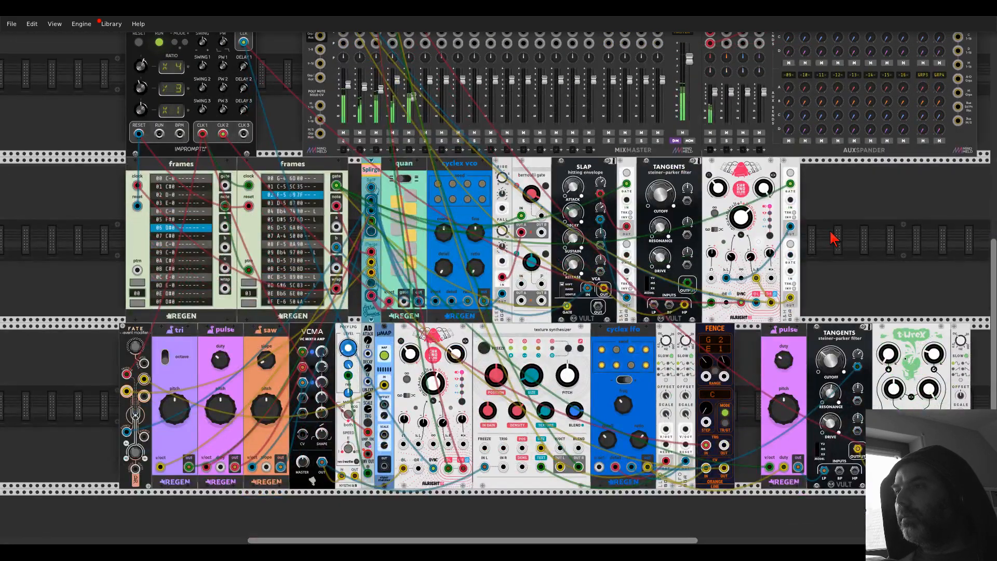
scroll(834, 239, down, 2)
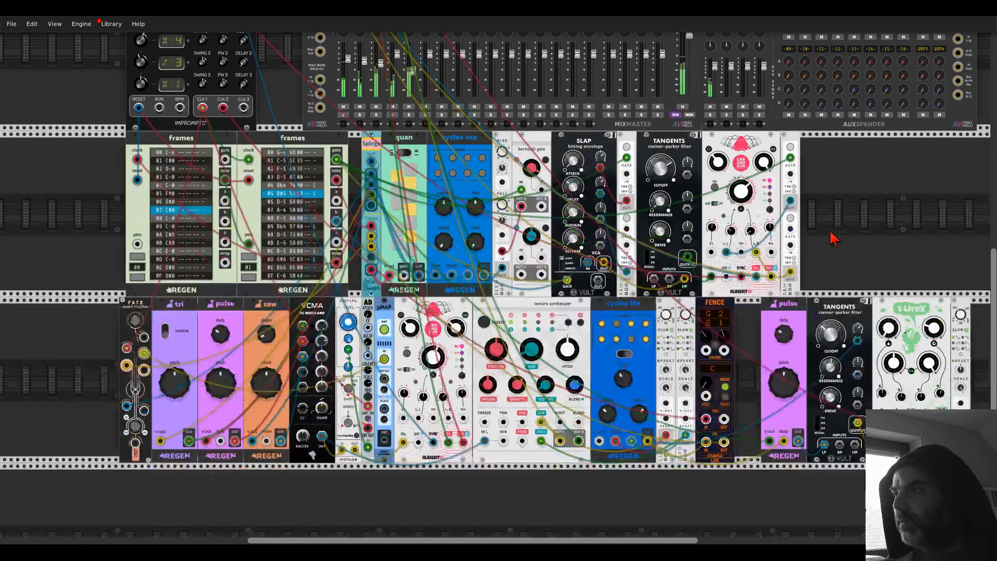
scroll(834, 239, down, 1)
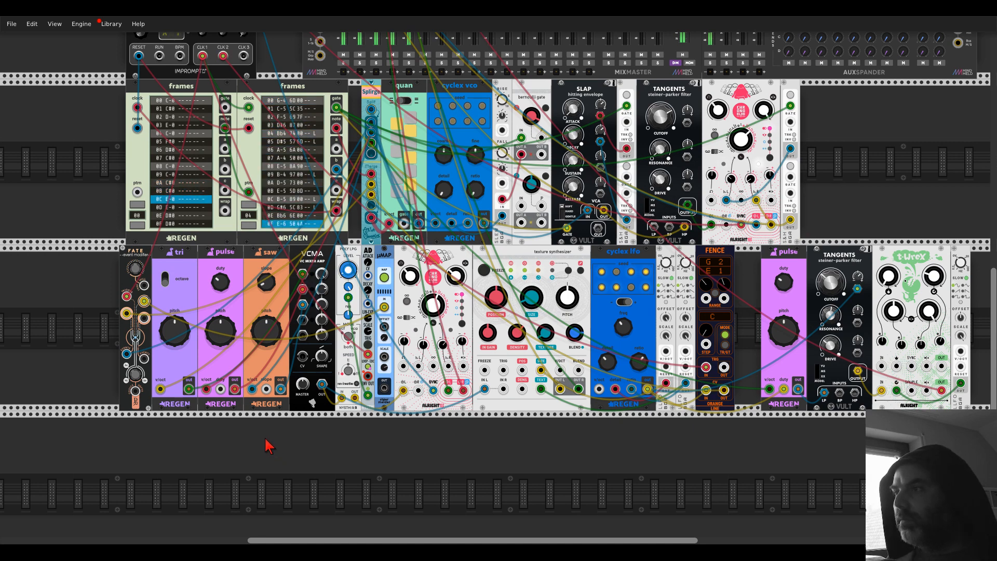
scroll(268, 446, down, 1)
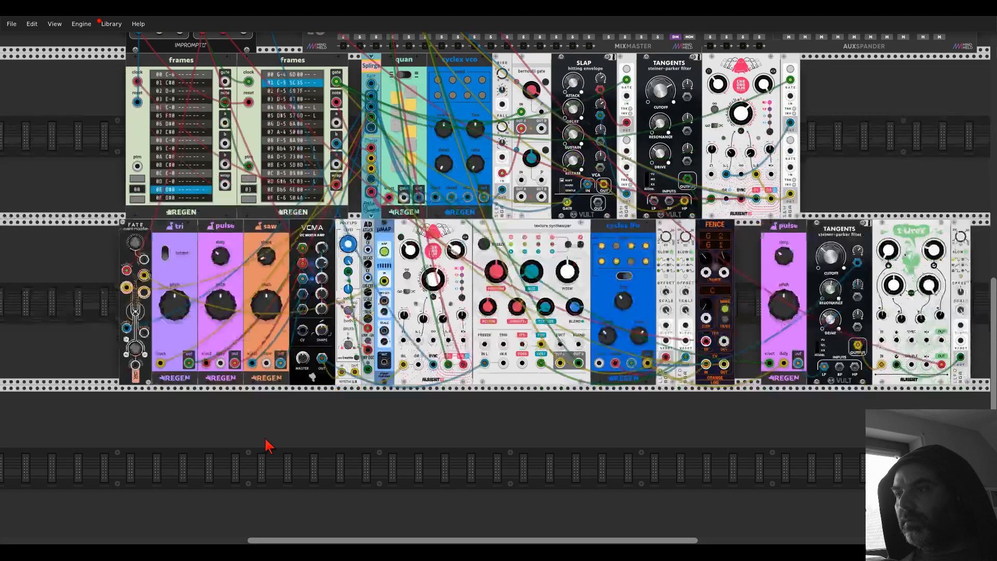
scroll(269, 446, down, 2)
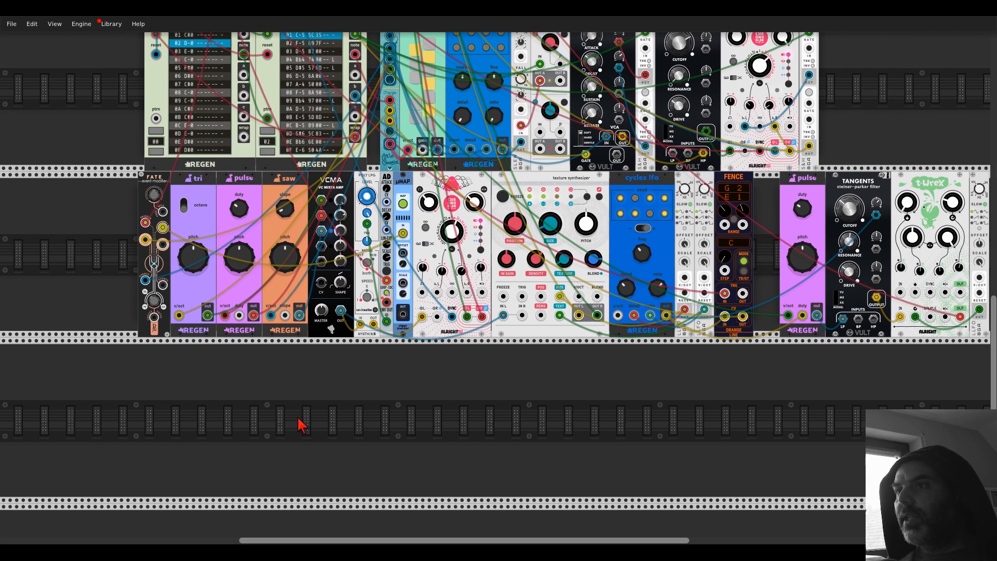
double_click(301, 422)
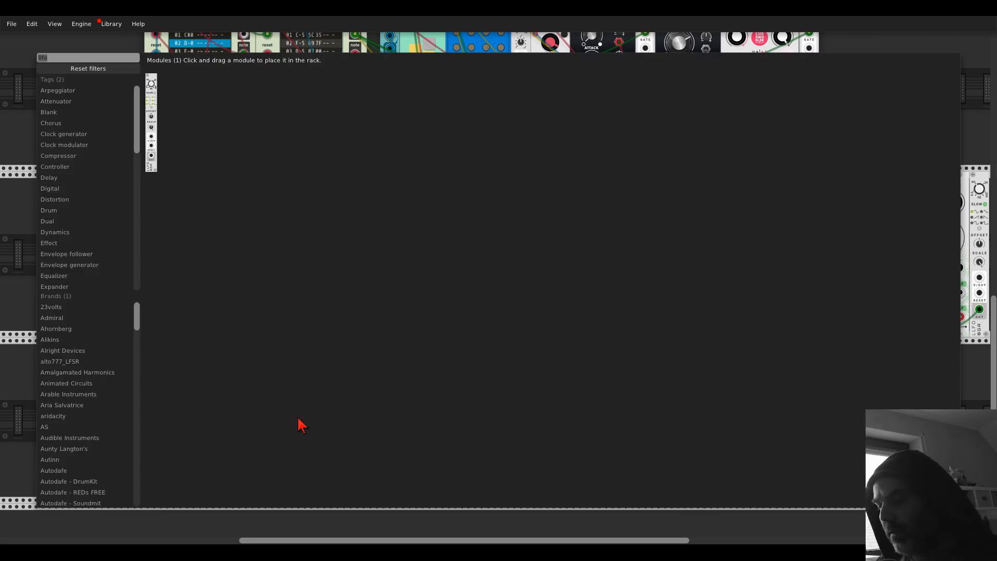
text(regen)
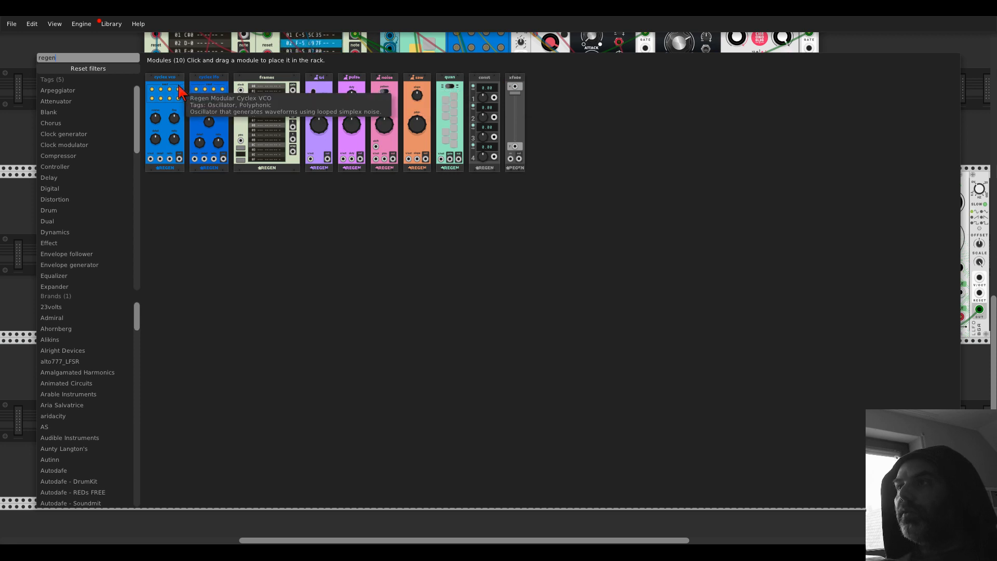
drag(179, 92, 312, 361)
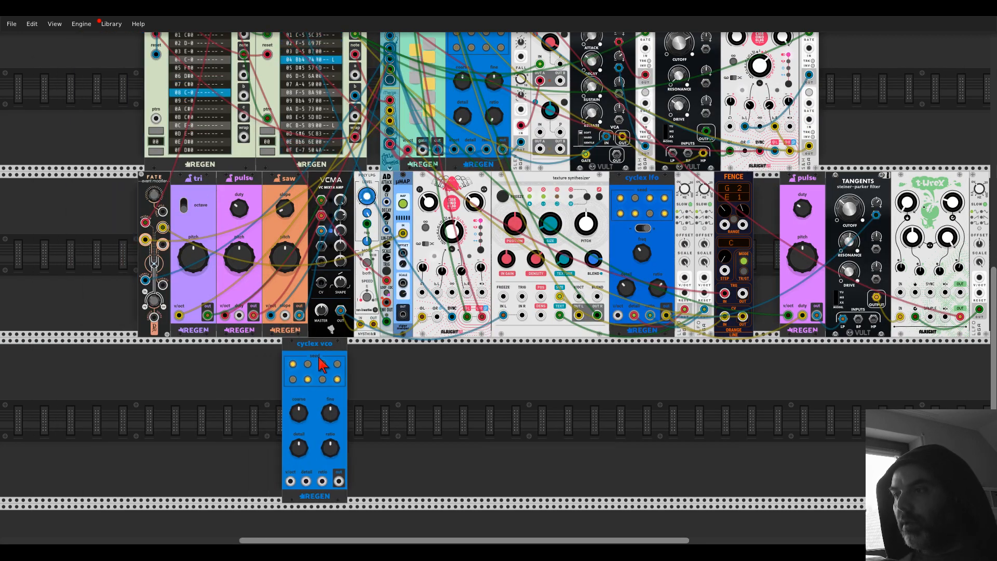
Add an ML Modules Shift Register to the same row before the Cyclex VCO and patch a cable into its In input
right_click(269, 381)
text(shift)
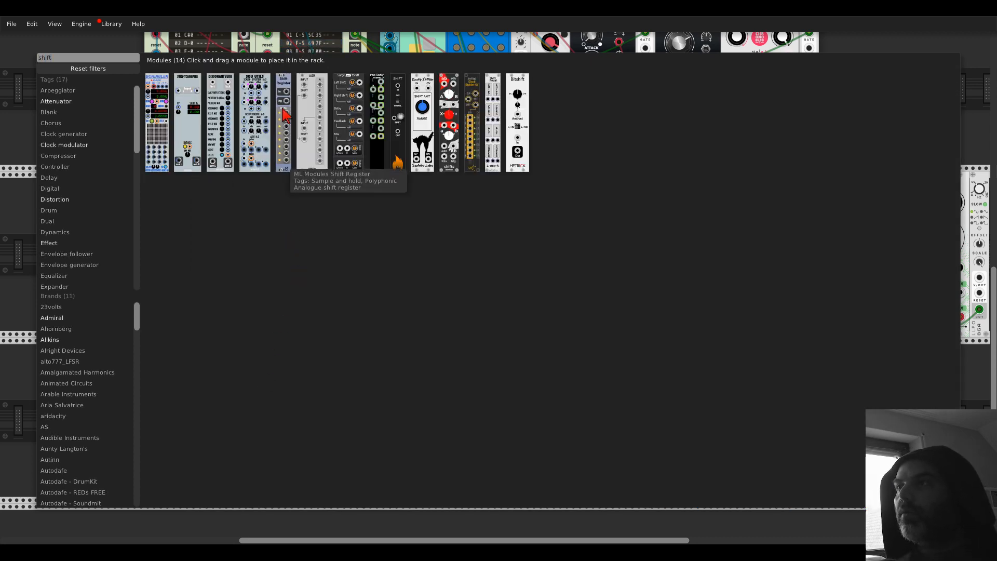
drag(287, 117, 263, 462)
scroll(279, 467, down, 4)
scroll(264, 461, down, 1)
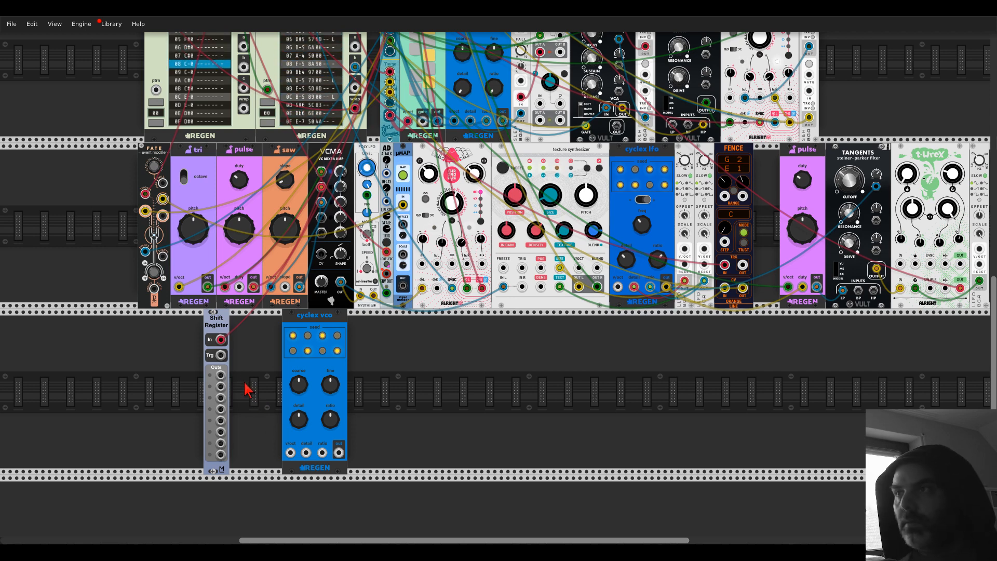
Set Clocked's third ratio to /12, patch CLK 3 into the Shift Register's Trg input, and move the register under the tri oscillator
scroll(160, 111, up, 5)
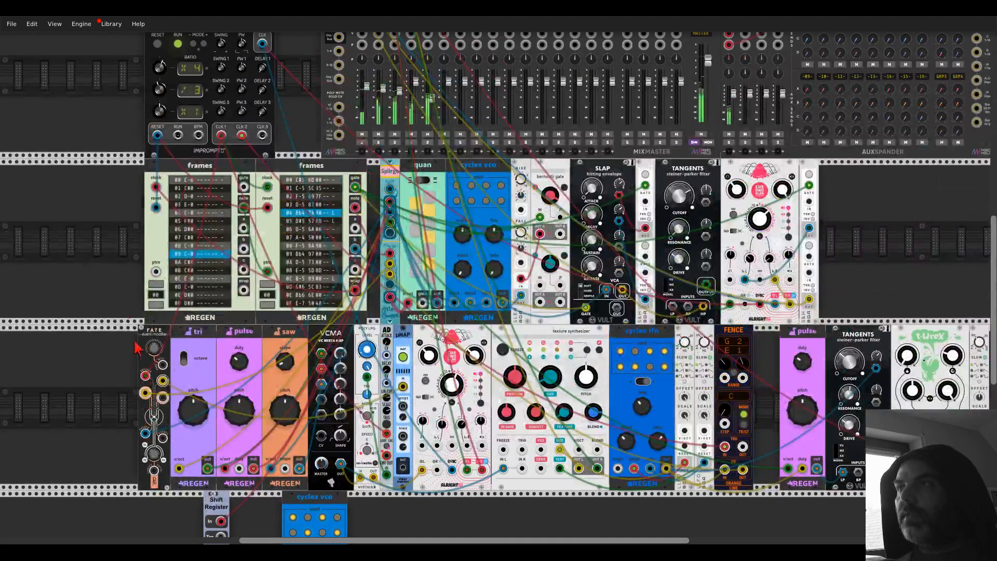
drag(160, 111, 160, 140)
drag(263, 136, 221, 405)
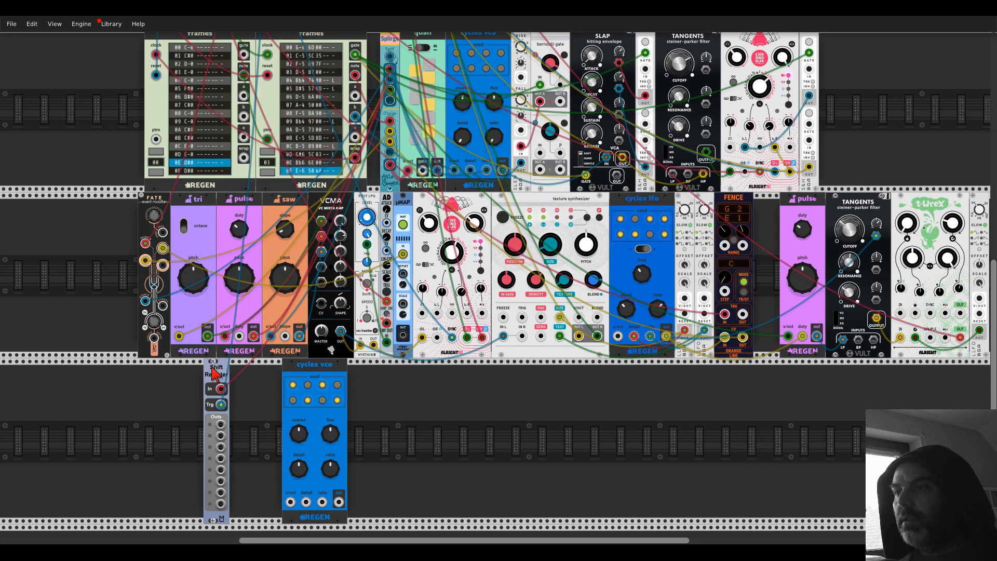
scroll(216, 374, up, 1)
drag(216, 375, 180, 373)
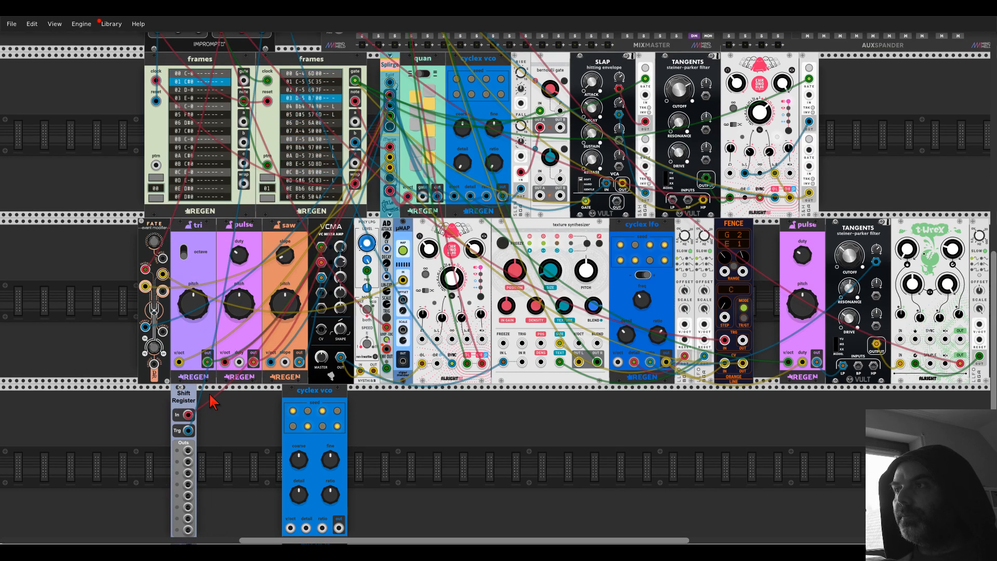
Add a 23volts Merge 8 directly after the Shift Register
scroll(218, 411, down, 1)
right_click(240, 387)
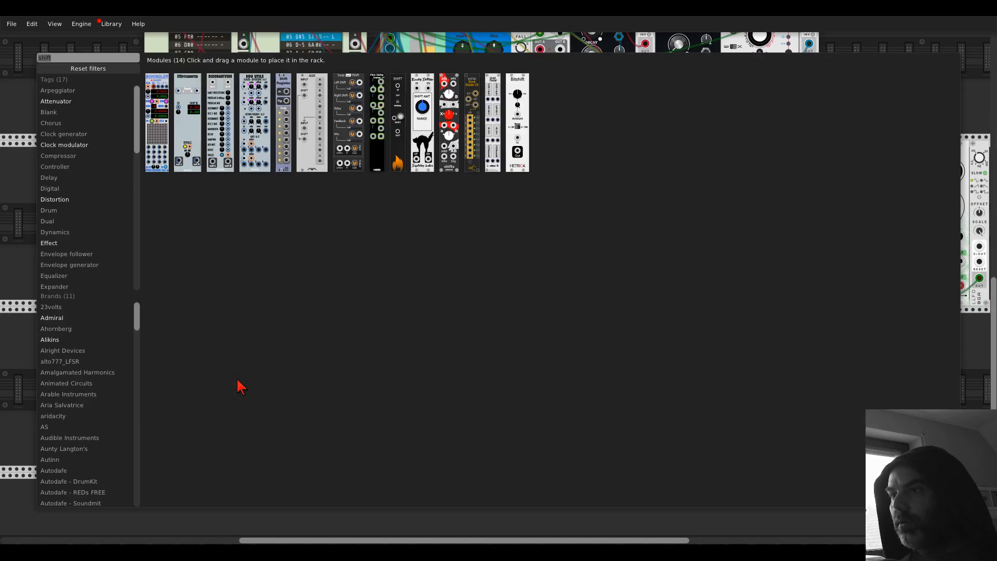
text(merge)
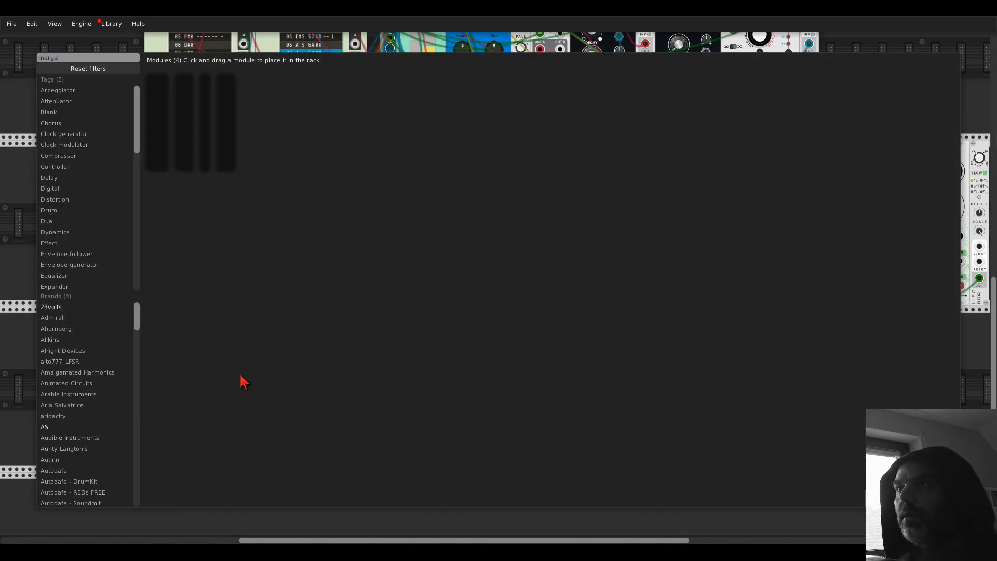
drag(206, 90, 201, 370)
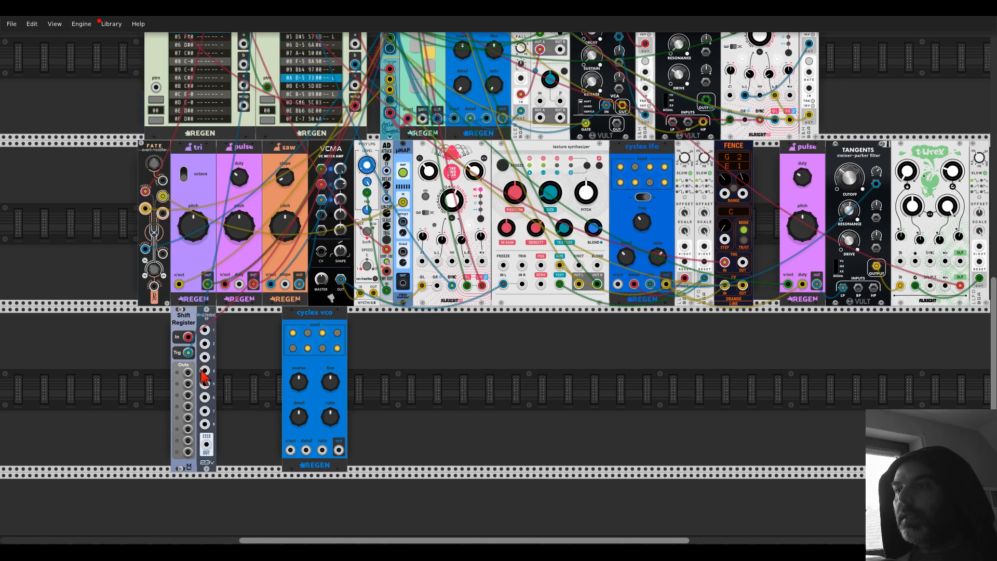
Duplicate the existing quan quantizer and place the copy directly after Merge 8
right_click(266, 374)
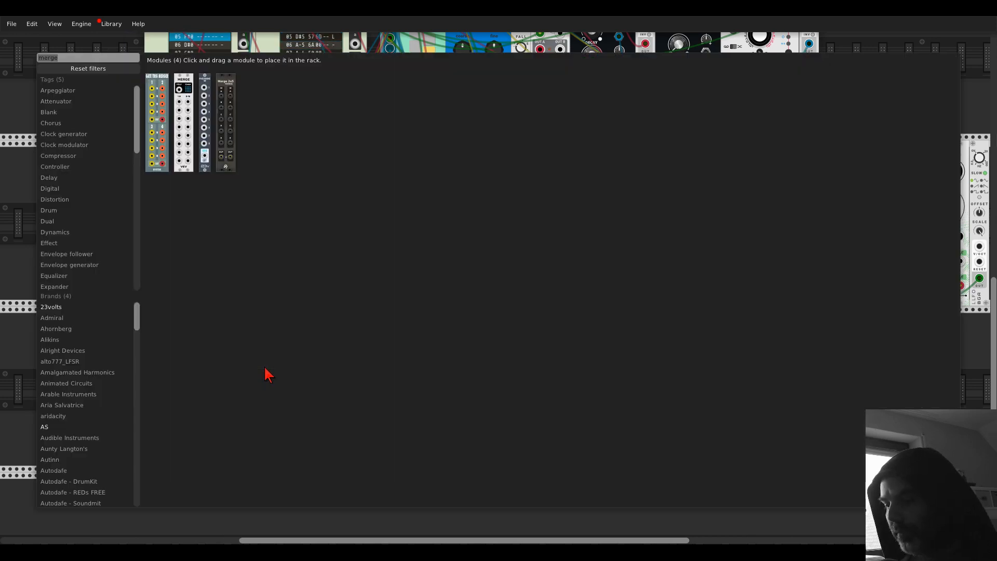
key(Escape)
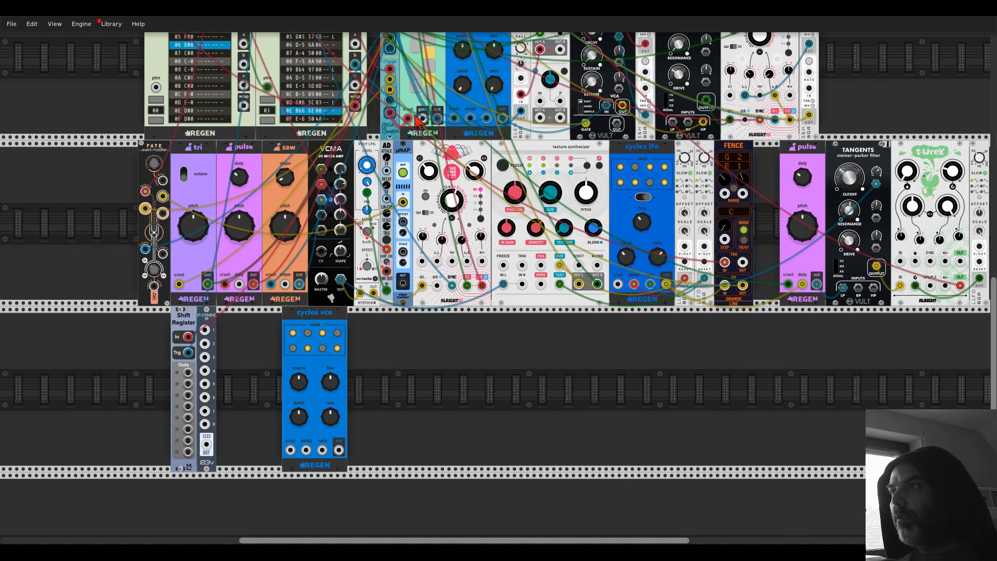
scroll(412, 113, up, 7)
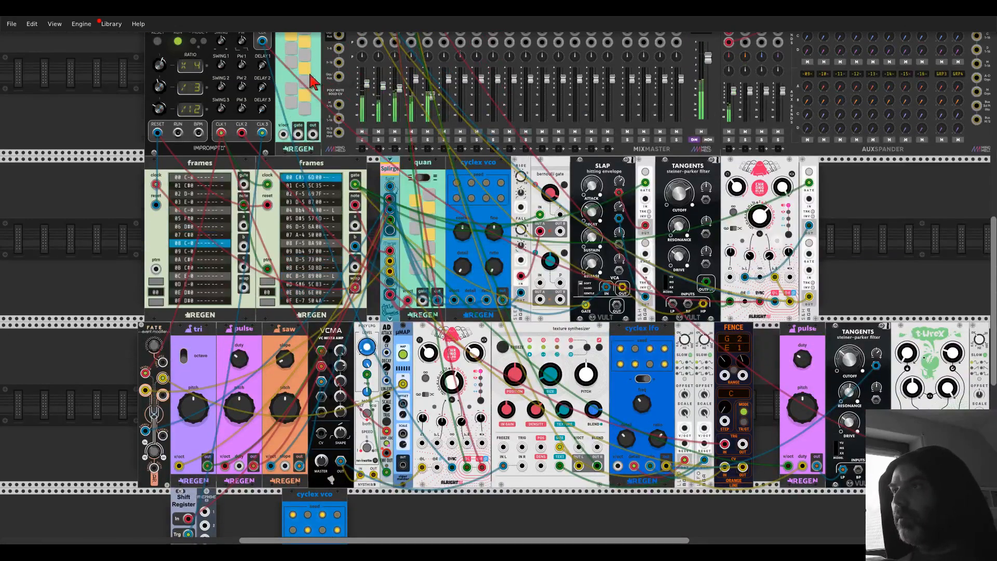
drag(313, 81, 257, 462)
scroll(260, 471, down, 6)
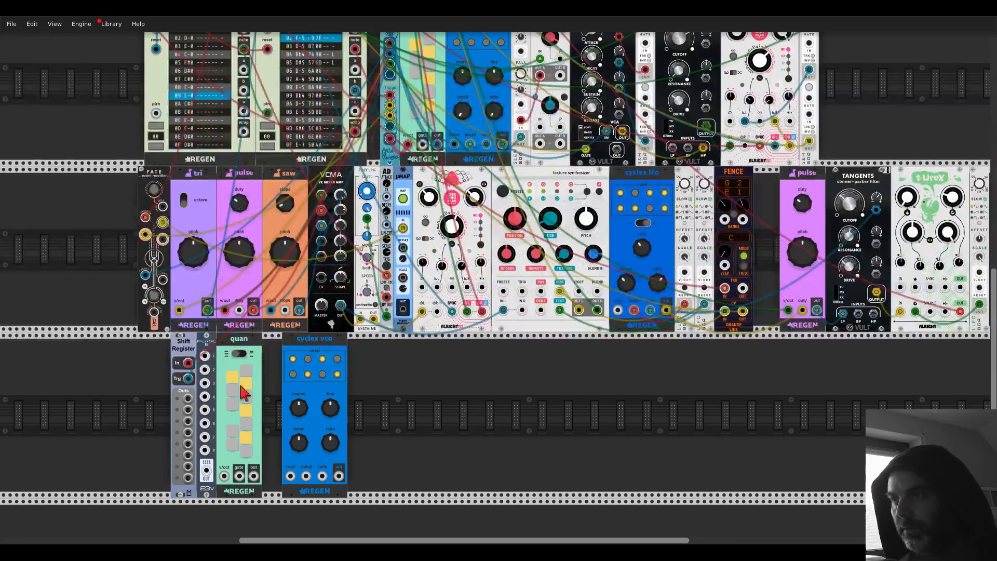
Patch the first four Shift Register outputs through Merge 8 and quan into the new Cyclex VCO's v/oct, and move the VCO beside quan
drag(187, 399, 204, 370)
drag(188, 421, 205, 397)
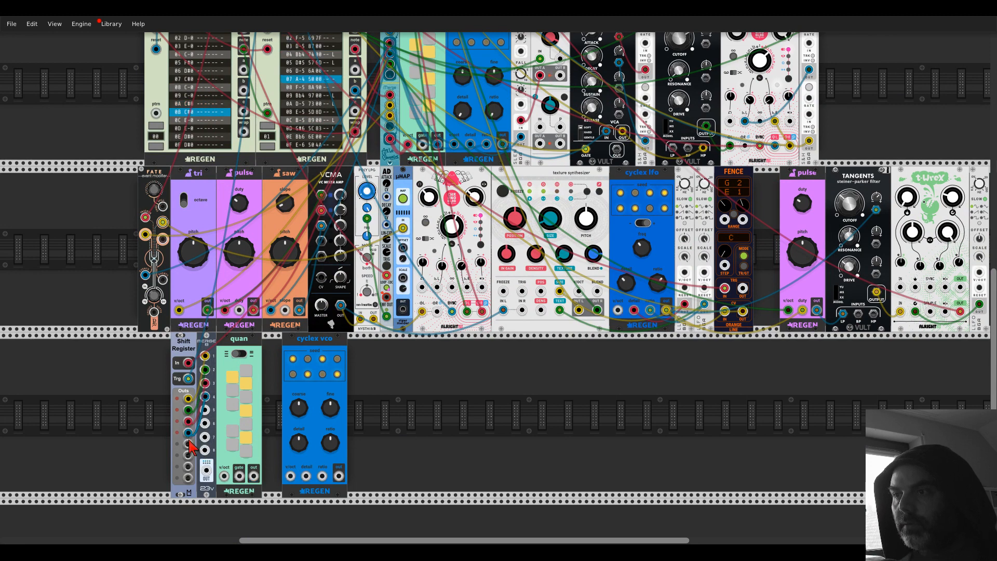
drag(206, 470, 290, 475)
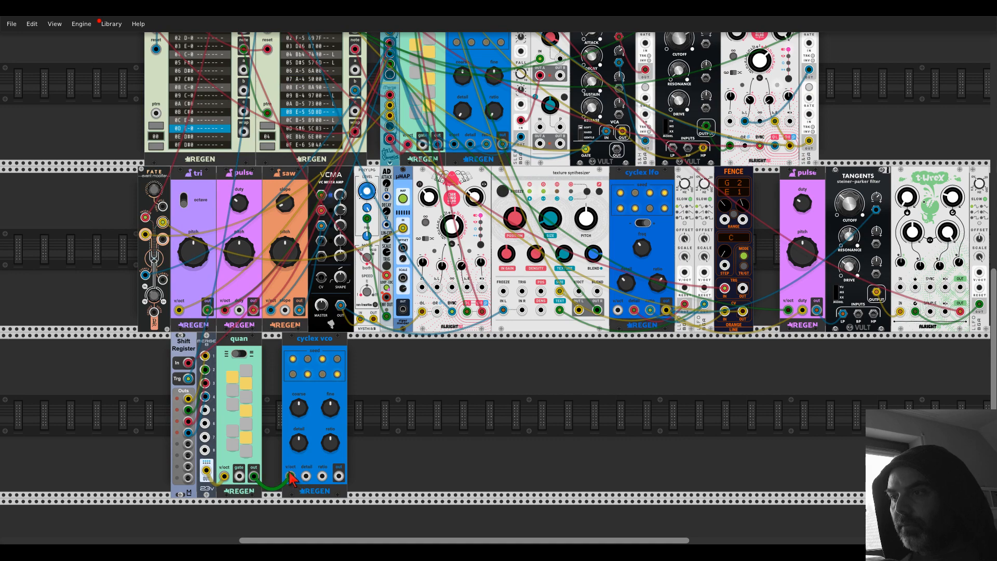
drag(323, 361, 303, 363)
Add Glue the Giant's Metro City Bus and Bus Depot directly after the new Cyclex VCO
right_click(340, 374)
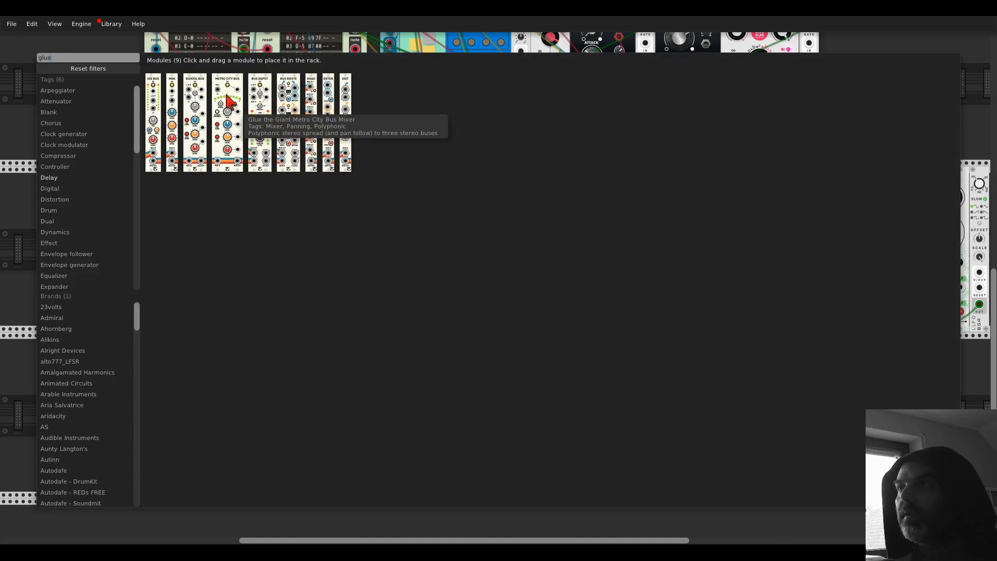
click(225, 83)
right_click(340, 204)
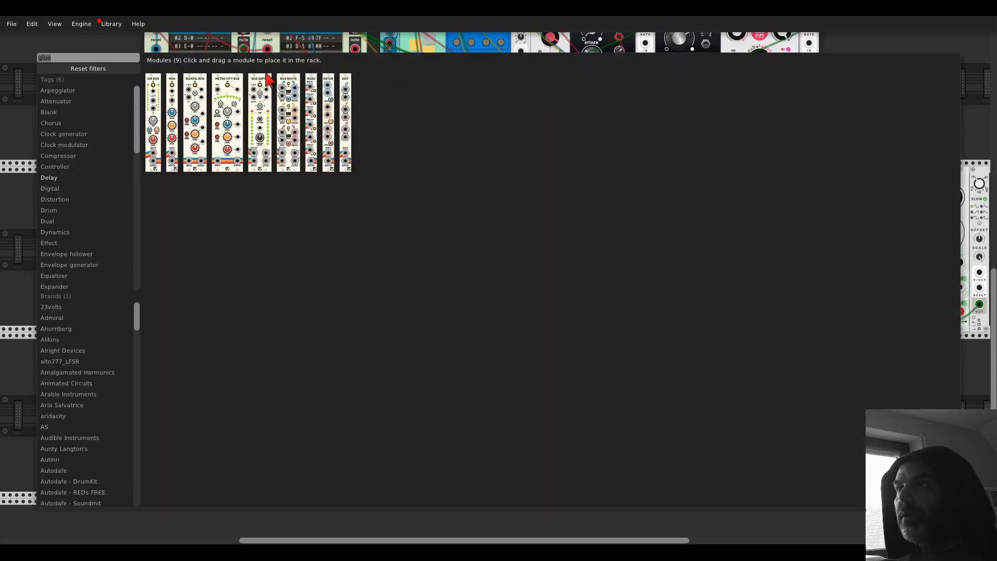
drag(263, 84, 399, 343)
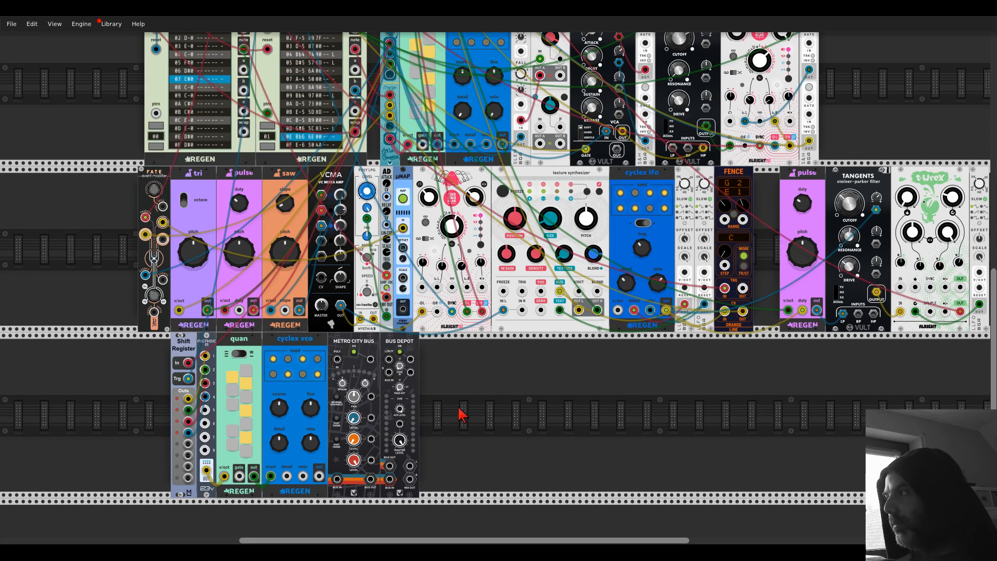
Patch the Cyclex VCO output into Metro City Bus's Poly input and its bus output into Bus Depot, and set Bus Depot's master level to about 0.307
scroll(446, 457, up, 5)
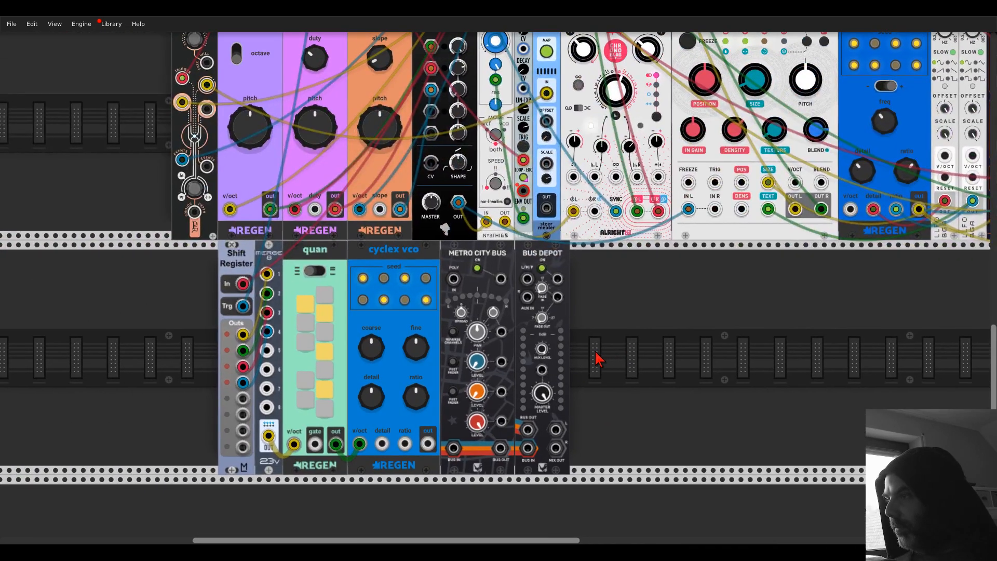
drag(429, 445, 454, 279)
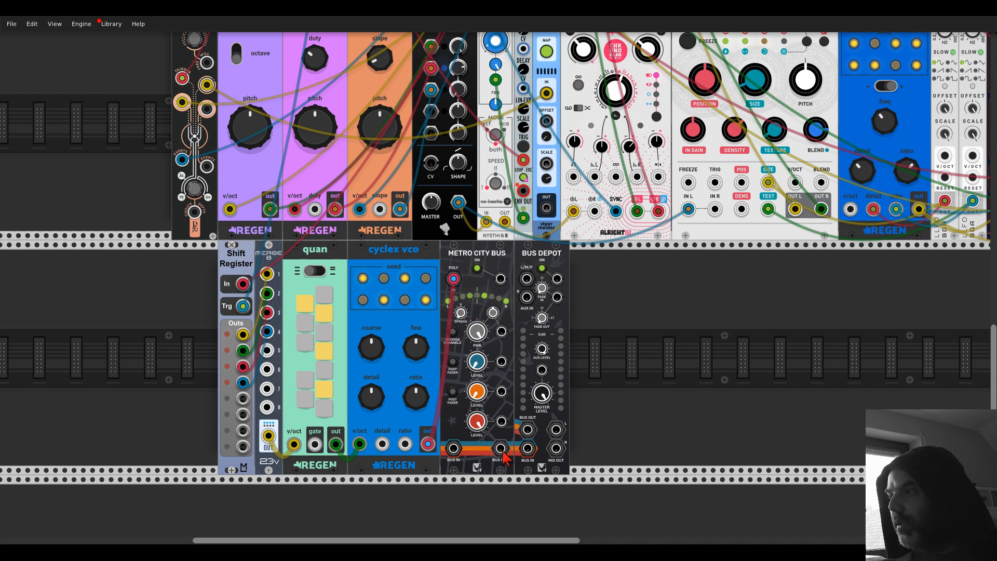
drag(501, 449, 528, 449)
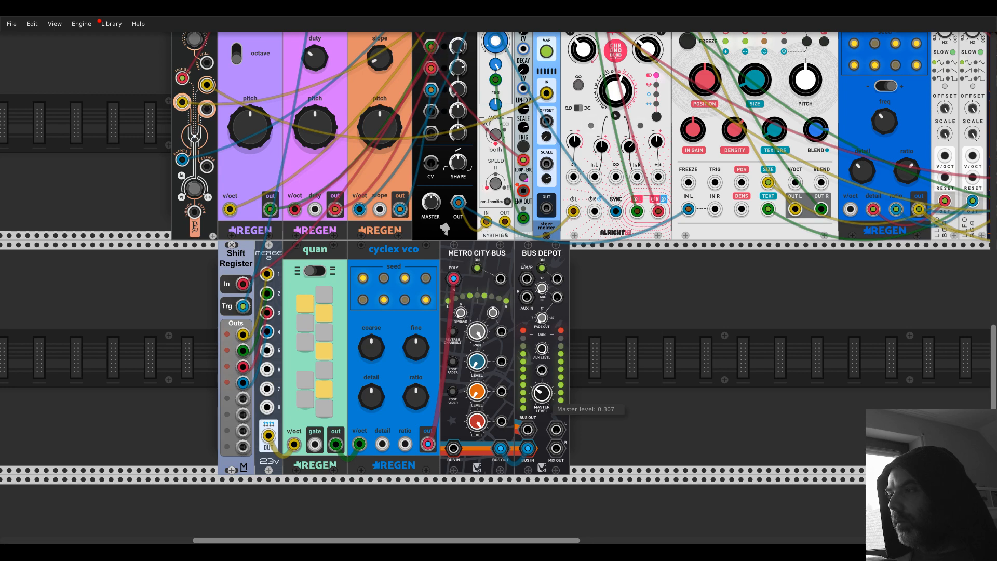
Patch Bus Depot's mix outputs into mixer channel 6 and adjust that channel's level fader
scroll(582, 399, down, 3)
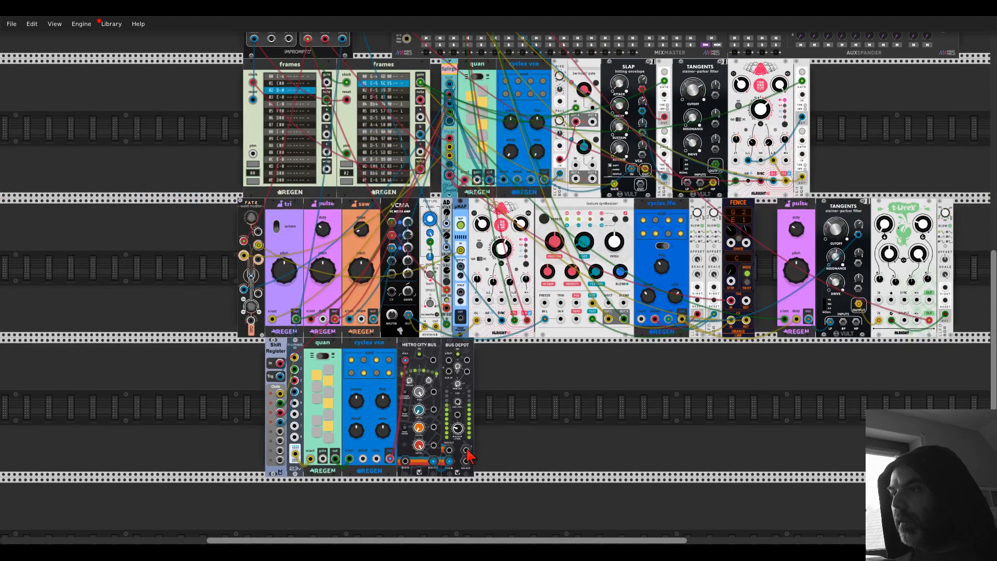
scroll(486, 430, up, 5)
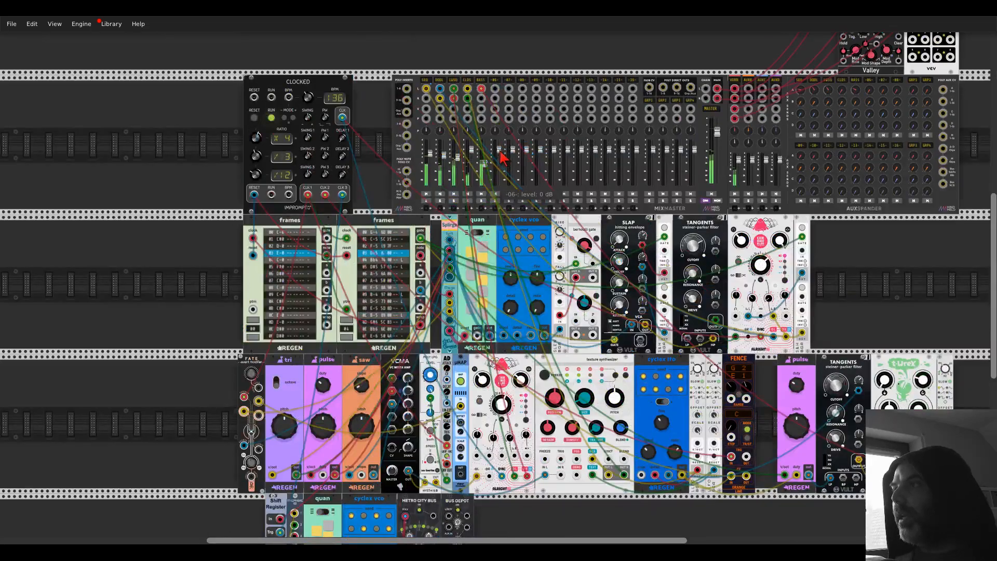
scroll(471, 440, down, 4)
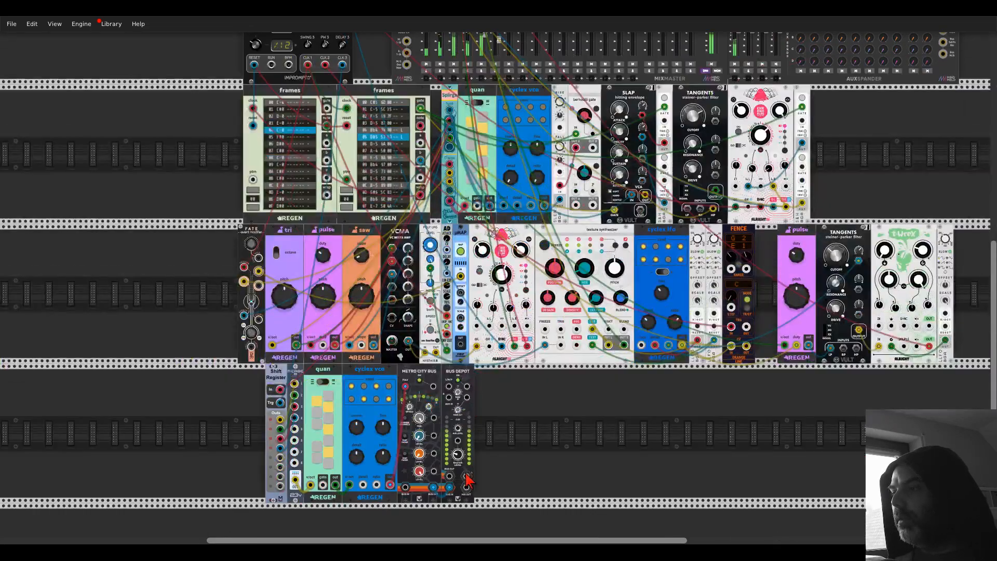
scroll(498, 81, up, 3)
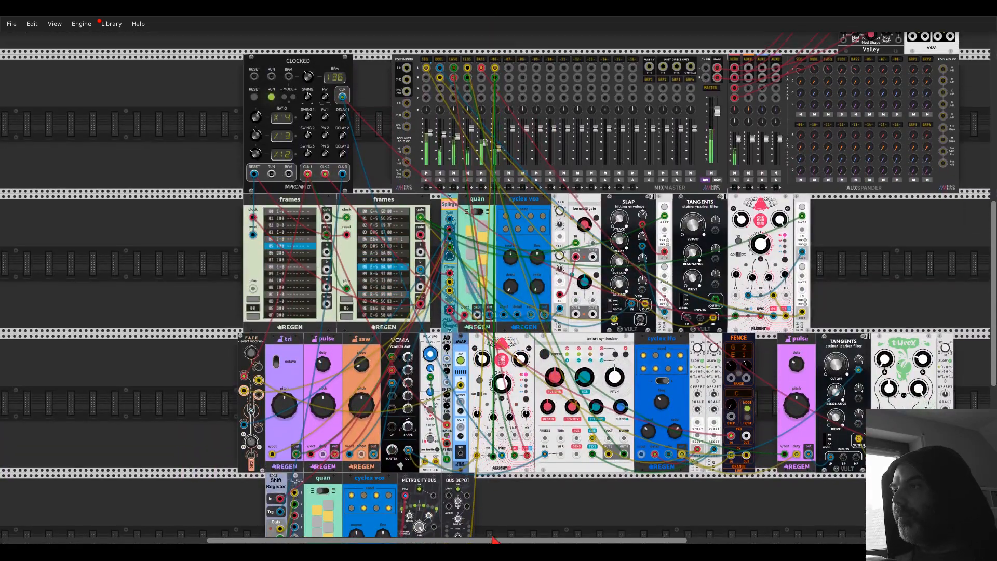
scroll(504, 250, down, 4)
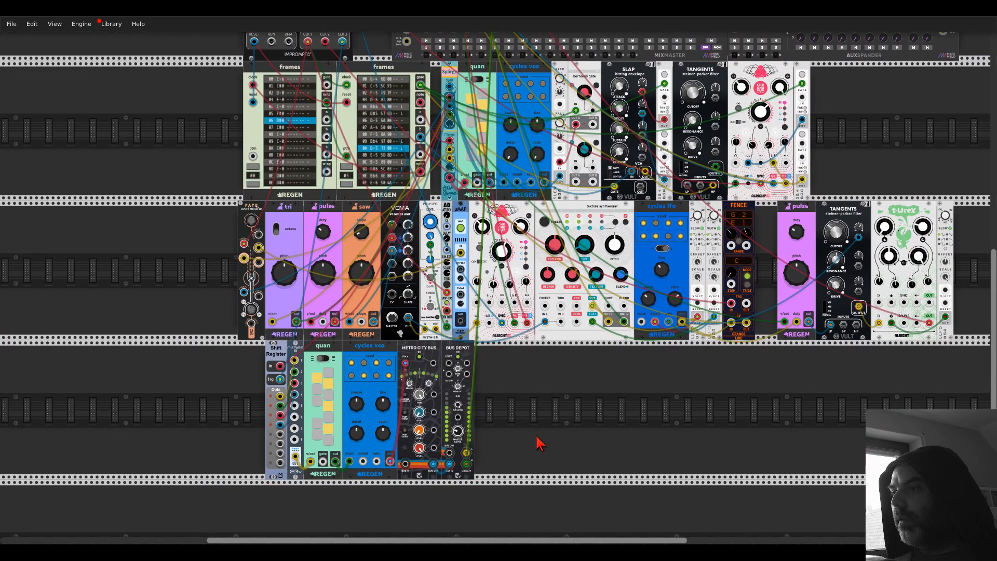
scroll(483, 215, up, 5)
drag(499, 205, 499, 208)
scroll(195, 254, down, 5)
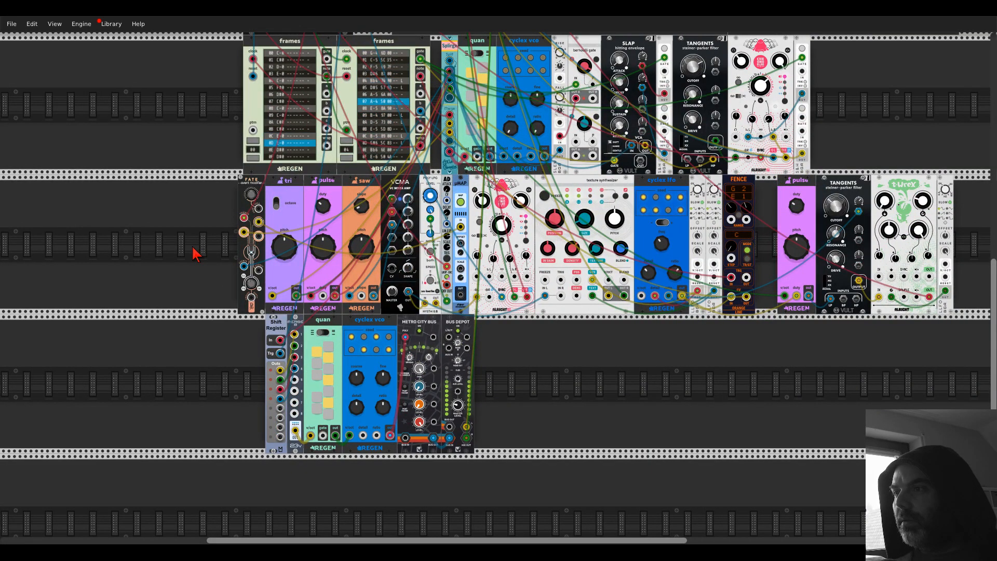
scroll(195, 254, up, 3)
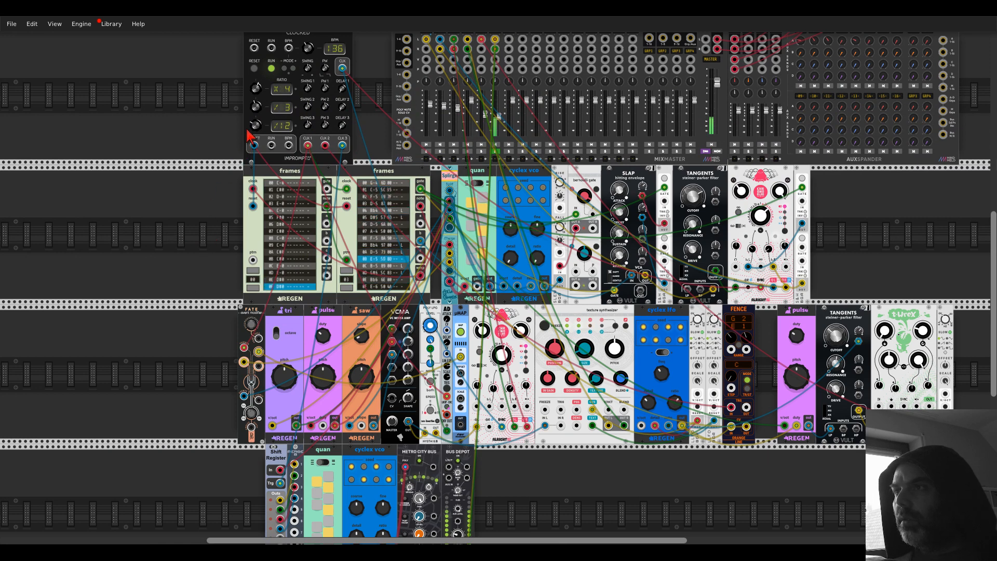
Set the ratio of Clocked's third clock, which triggers the shift register chord voice, to a division of 9
mouse_move(253, 126)
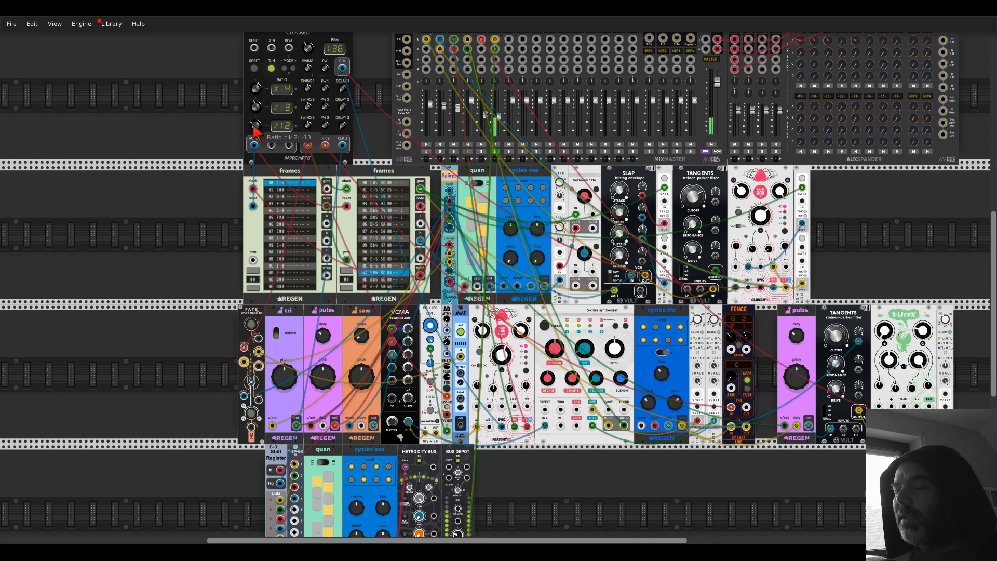
drag(253, 126, 253, 123)
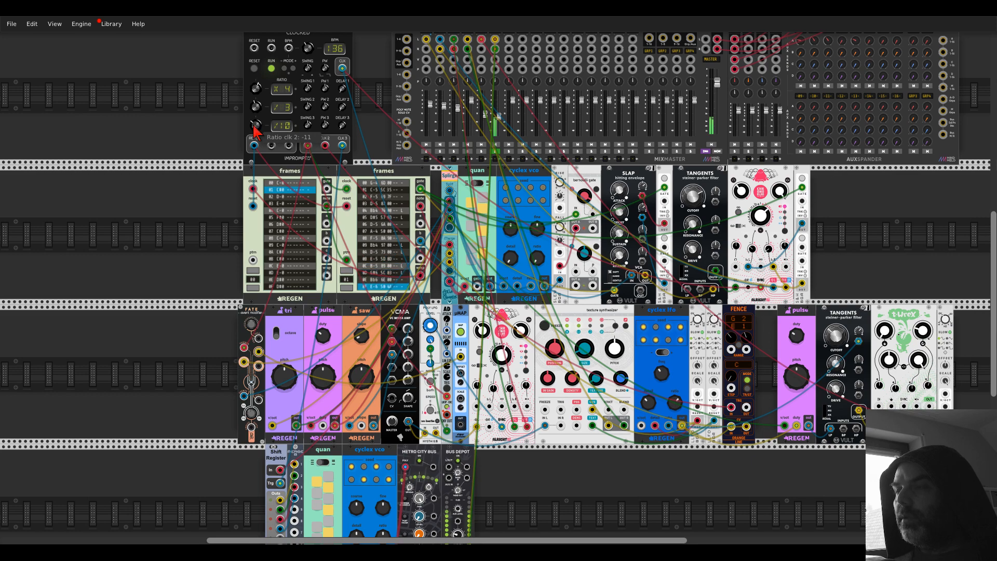
scroll(165, 191, down, 5)
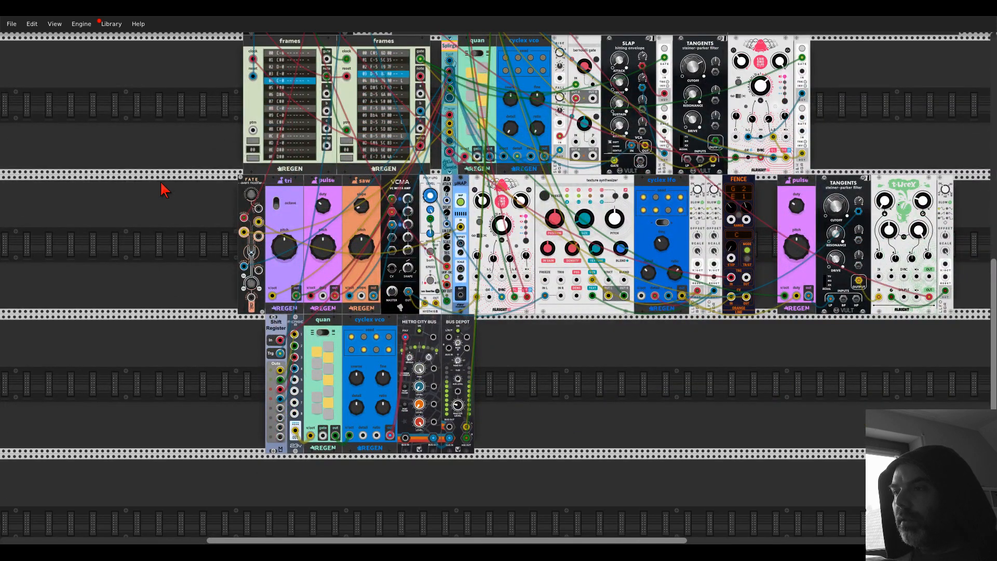
scroll(176, 193, up, 8)
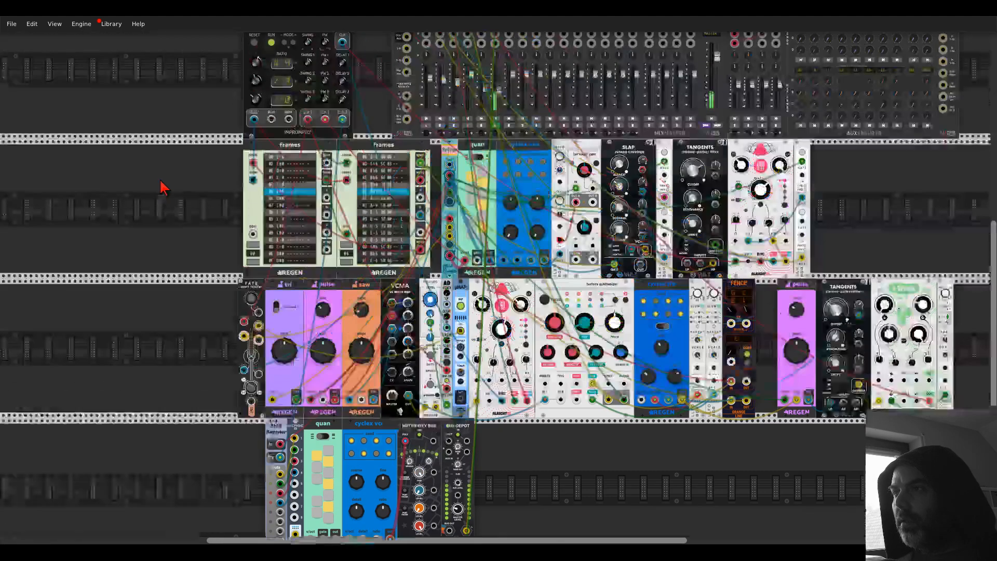
mouse_move(255, 207)
scroll(207, 220, down, 8)
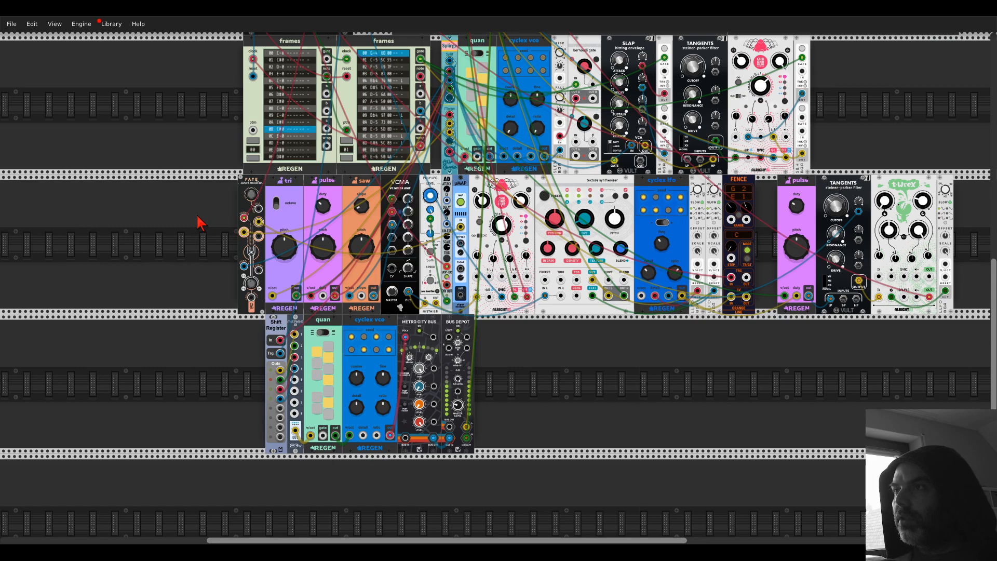
scroll(200, 223, up, 5)
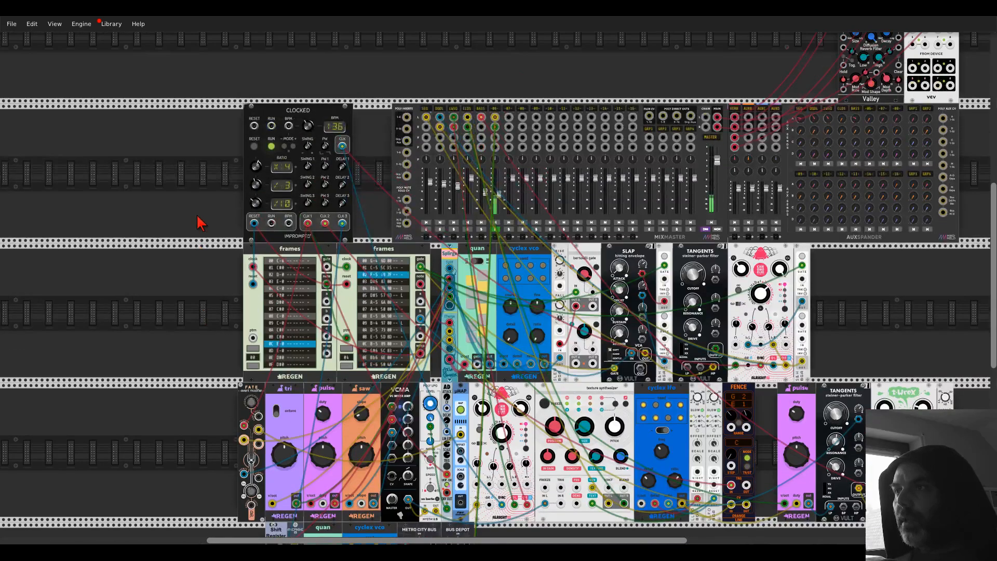
scroll(194, 222, down, 4)
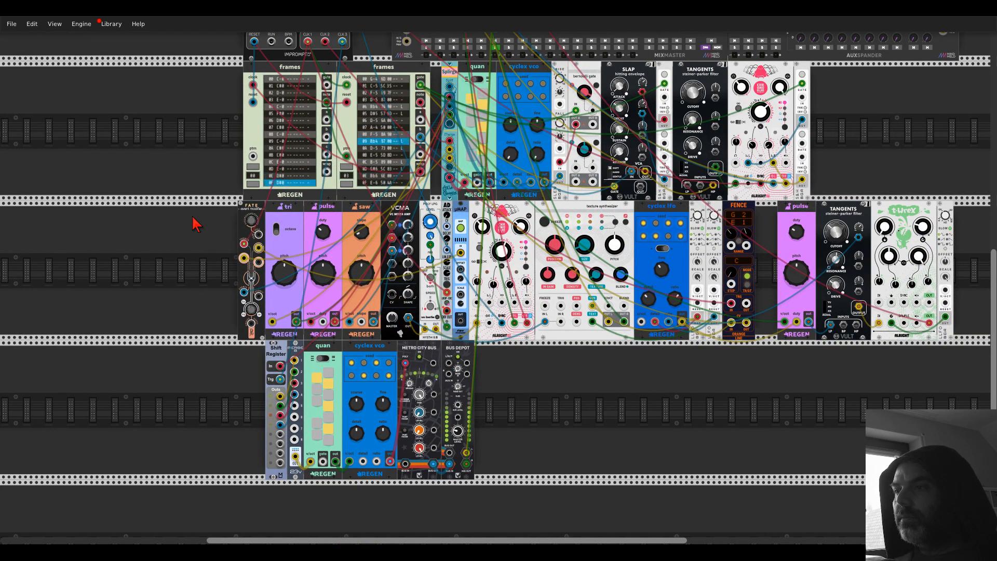
scroll(552, 343, up, 6)
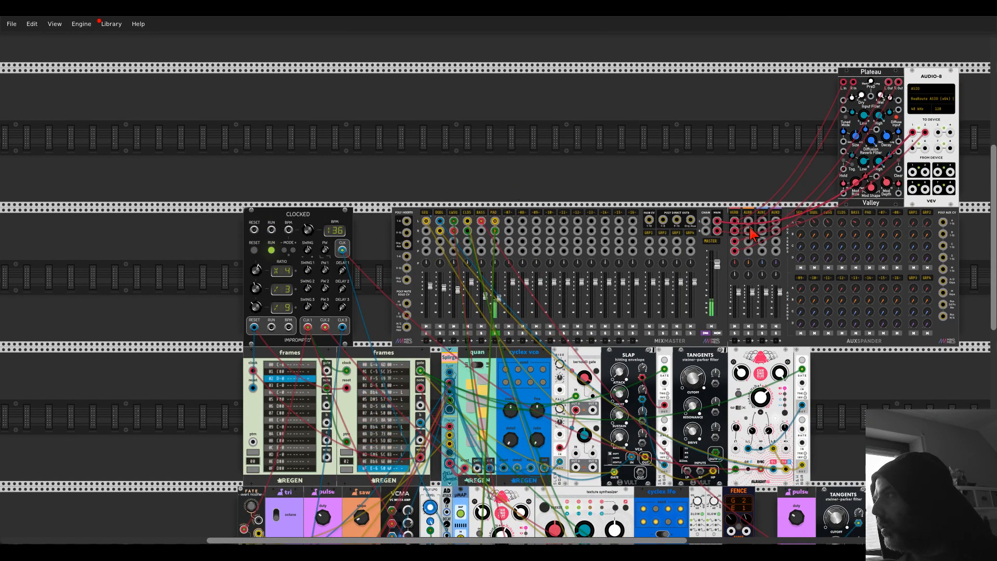
Raise channel 6's first aux send on AuxSpander to feed the chord voice into the reverb
drag(870, 223, 869, 172)
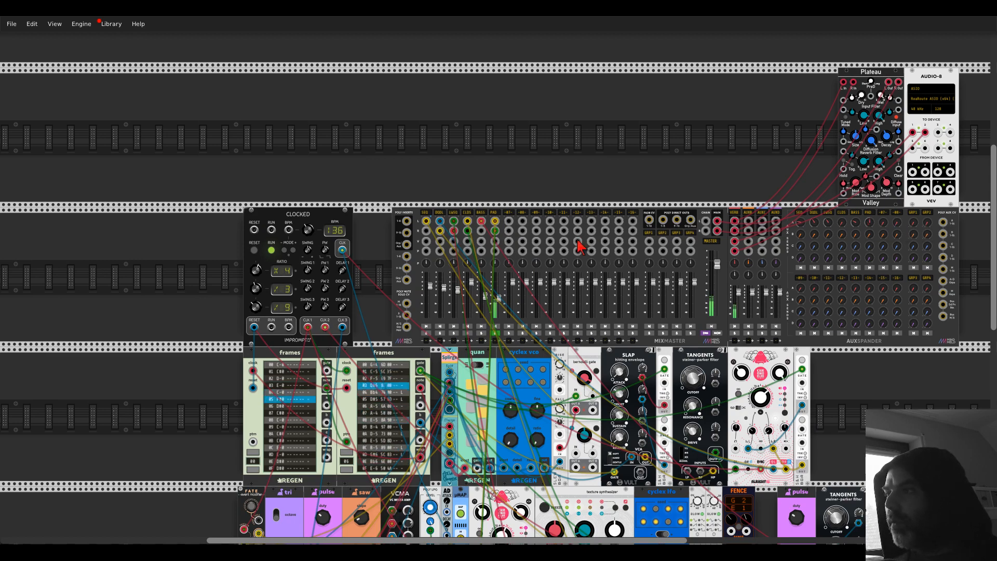
scroll(351, 300, down, 10)
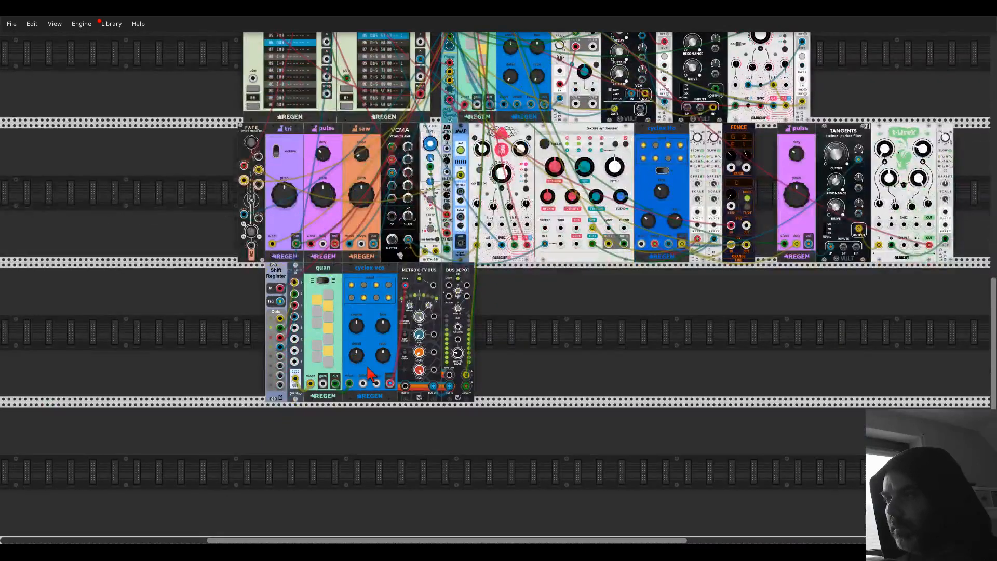
scroll(359, 337, up, 3)
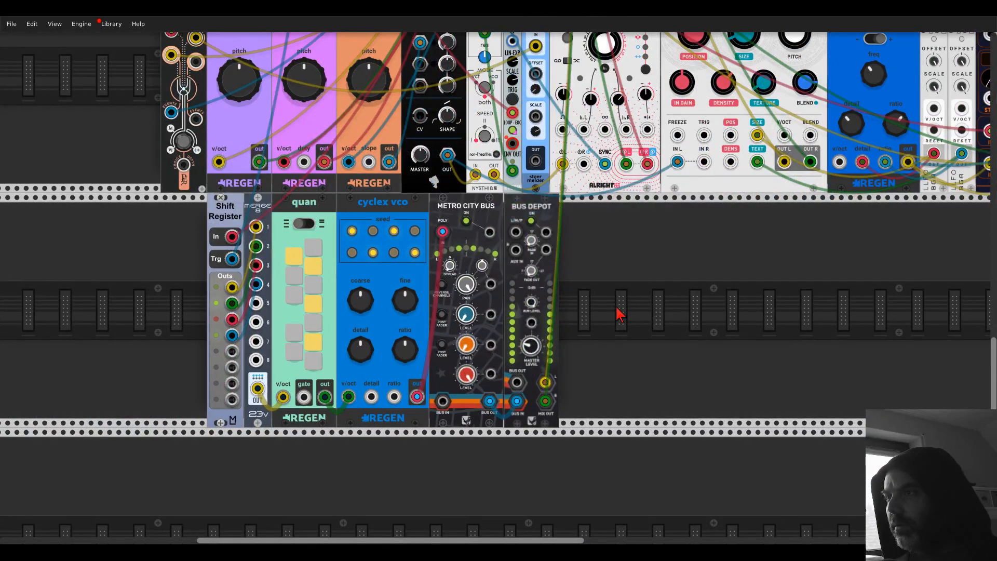
scroll(620, 310, down, 4)
scroll(619, 320, up, 3)
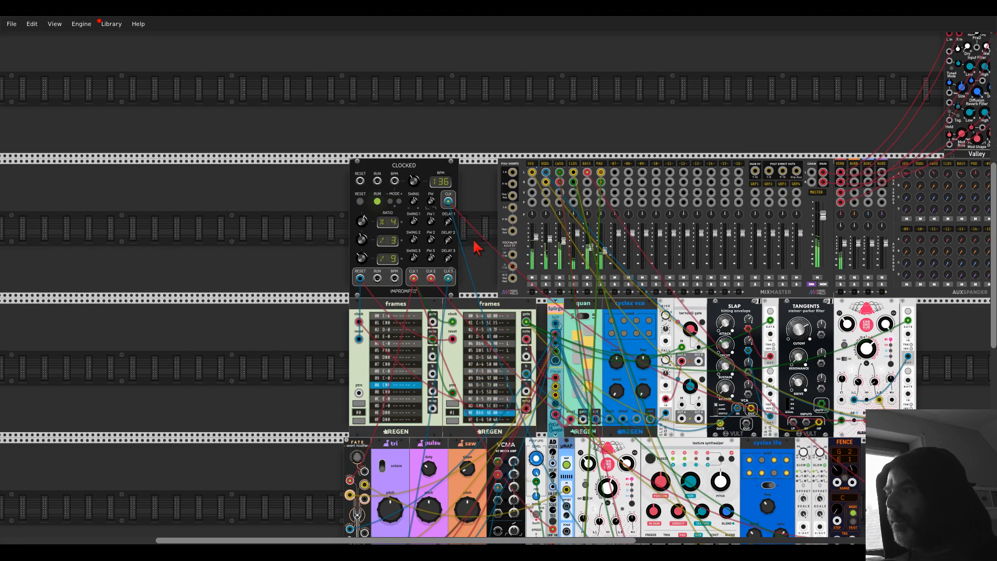
scroll(474, 250, down, 7)
drag(578, 357, 557, 359)
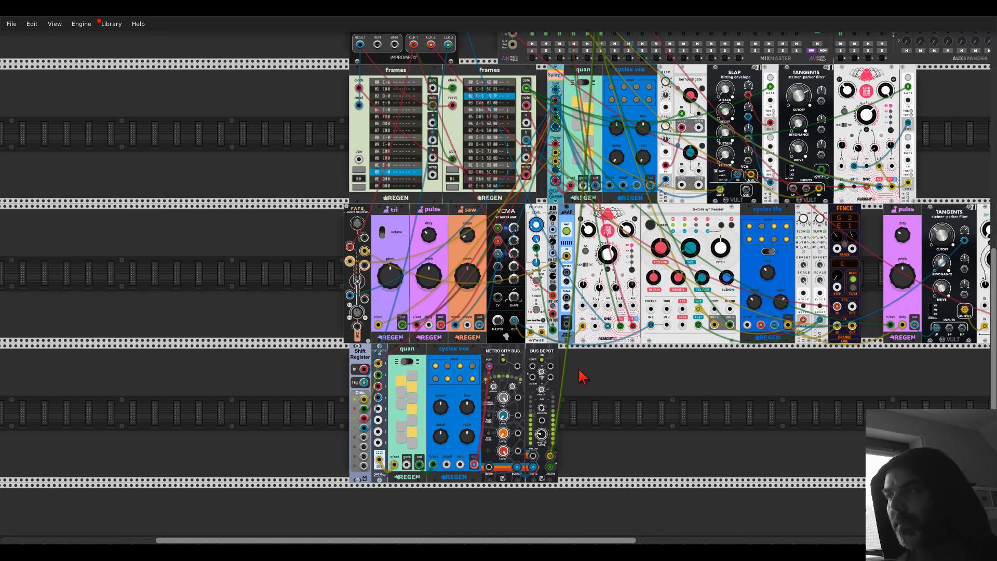
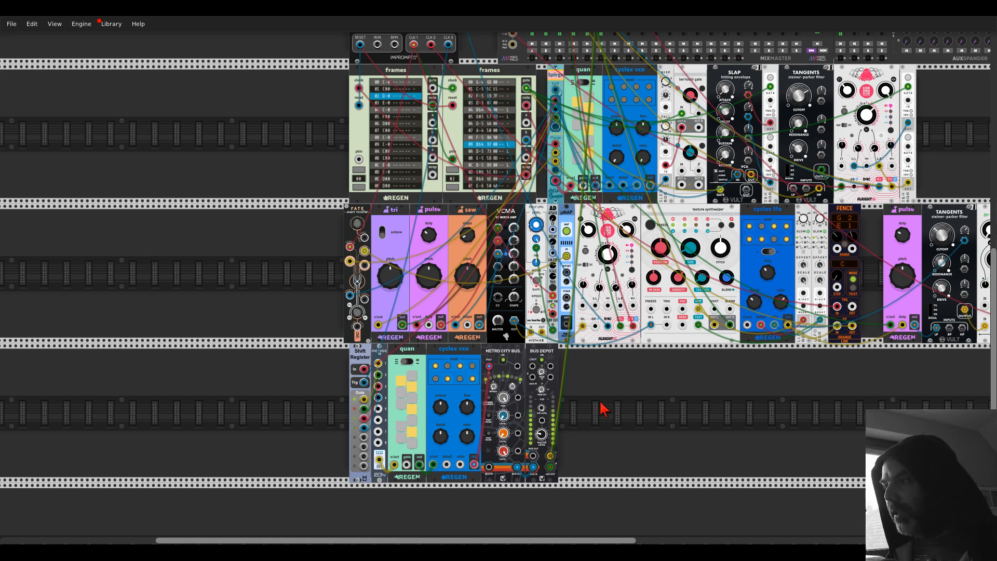
Search the module library for xfx and add Blamsoft's XFX F-35 filter directly after Bus Depot
right_click(603, 409)
text(xfx)
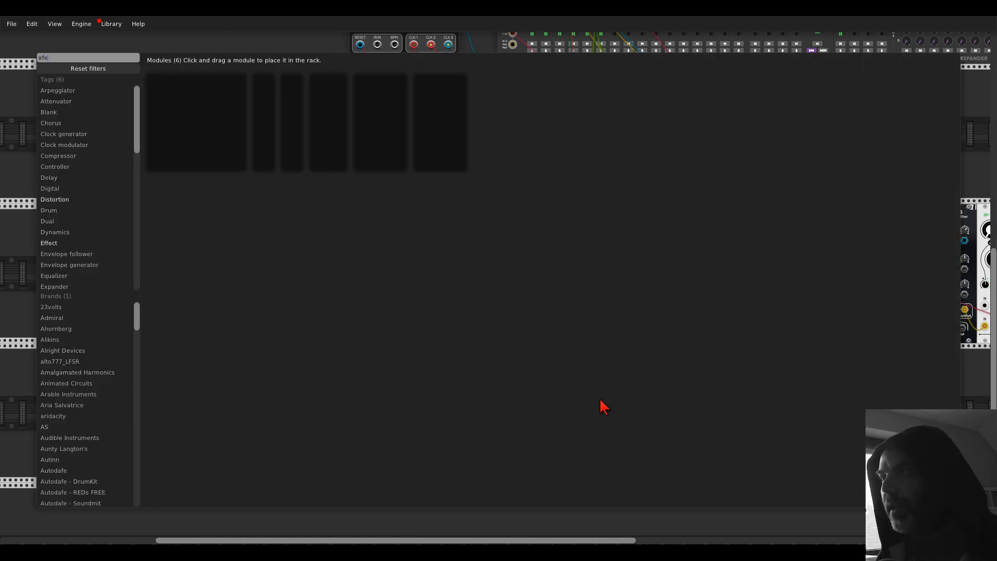
click(401, 92)
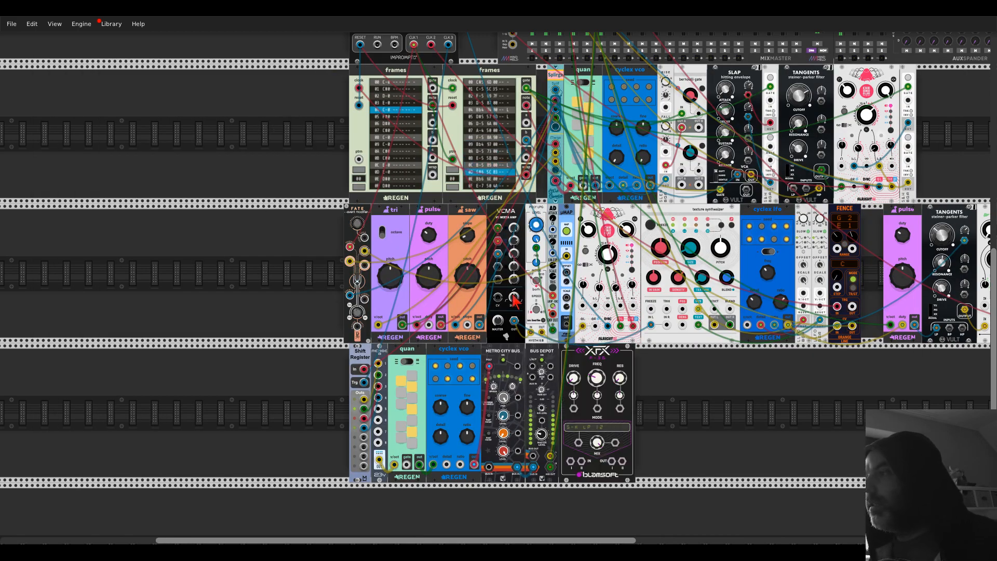
Insert the F-35 between Bus Depot's mix outputs and mixer channel 6, rerouting both stereo cables through its inputs and outputs
scroll(597, 416, up, 4)
drag(519, 478, 623, 488)
drag(520, 498, 641, 488)
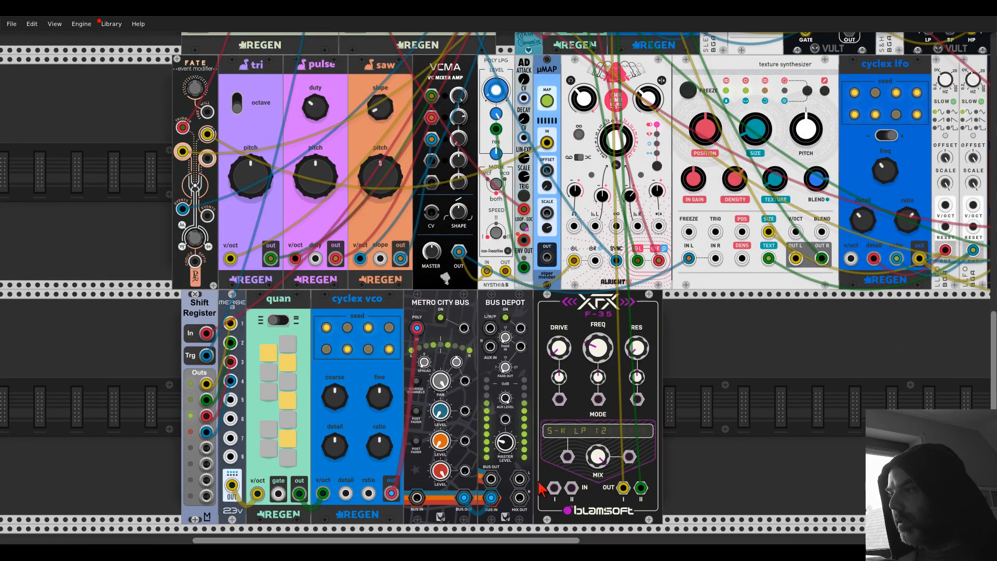
drag(519, 478, 572, 489)
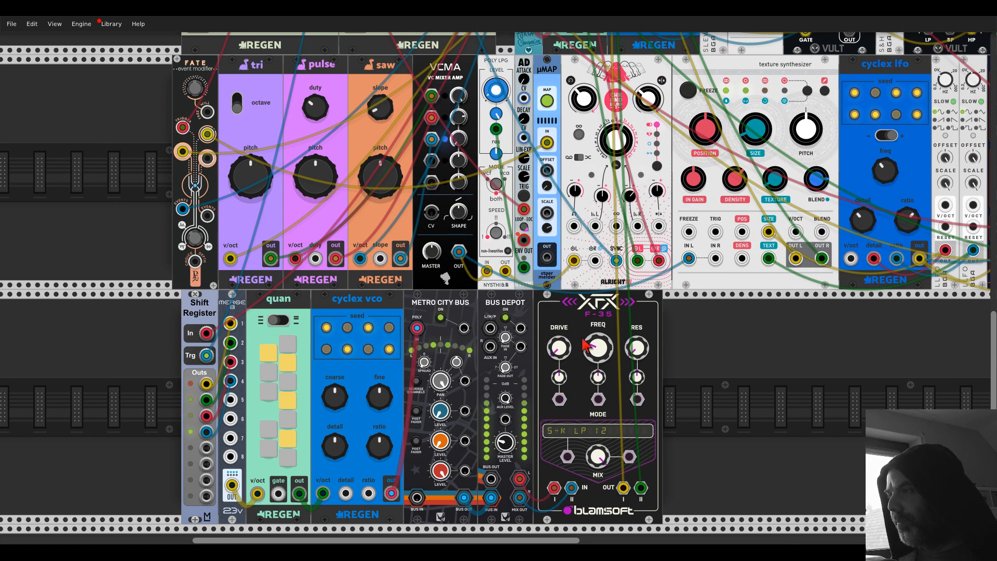
Raise the F-35's frequency, patch the Cyclex LFO output into its frequency CV input, and increase that input's modulation amount
mouse_move(604, 359)
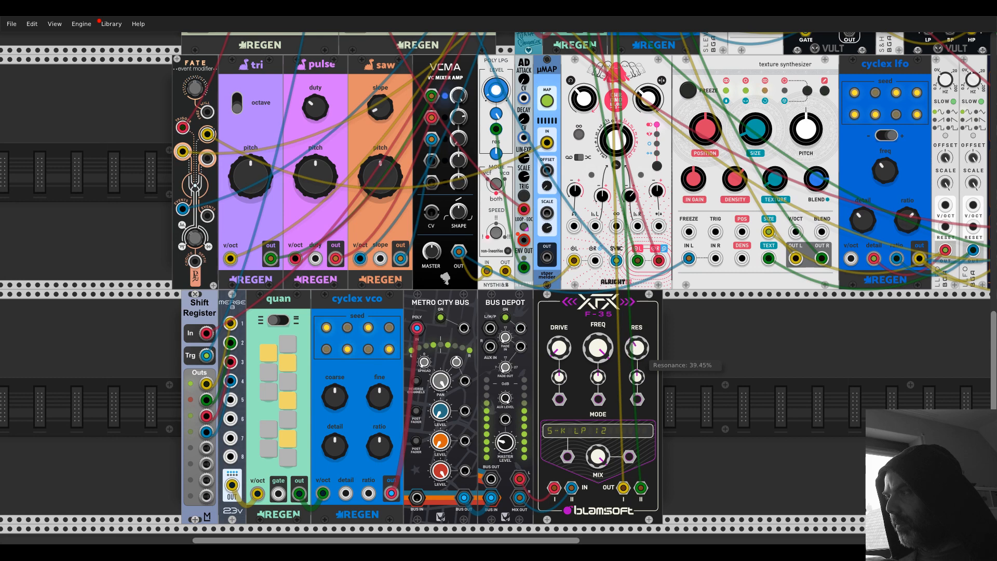
drag(609, 346, 609, 317)
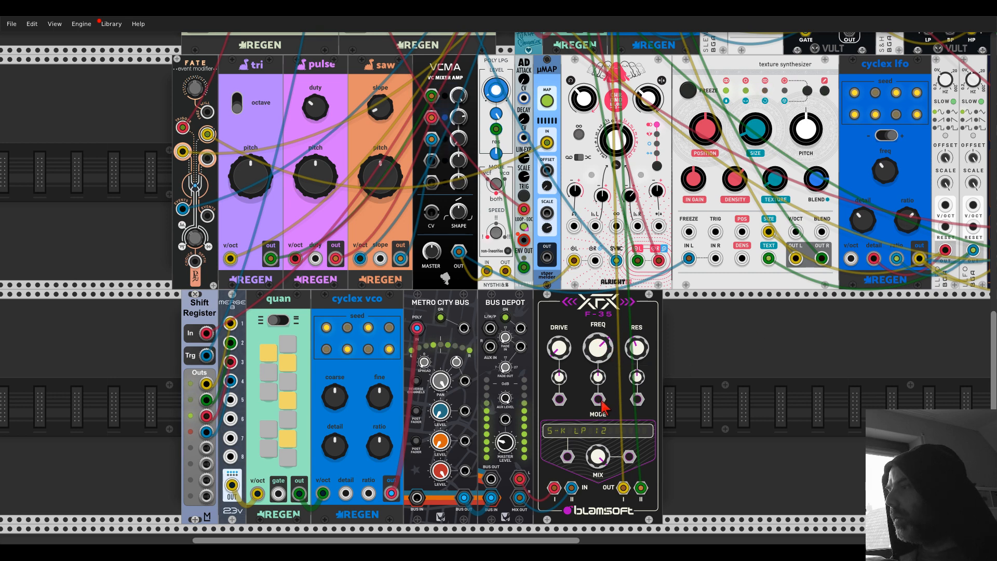
drag(598, 399, 920, 258)
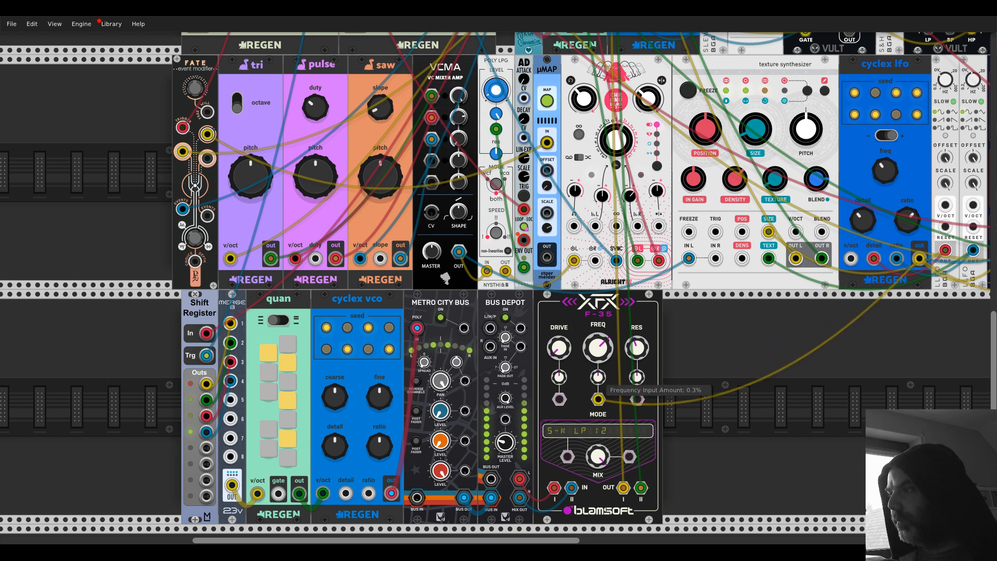
drag(598, 377, 605, 353)
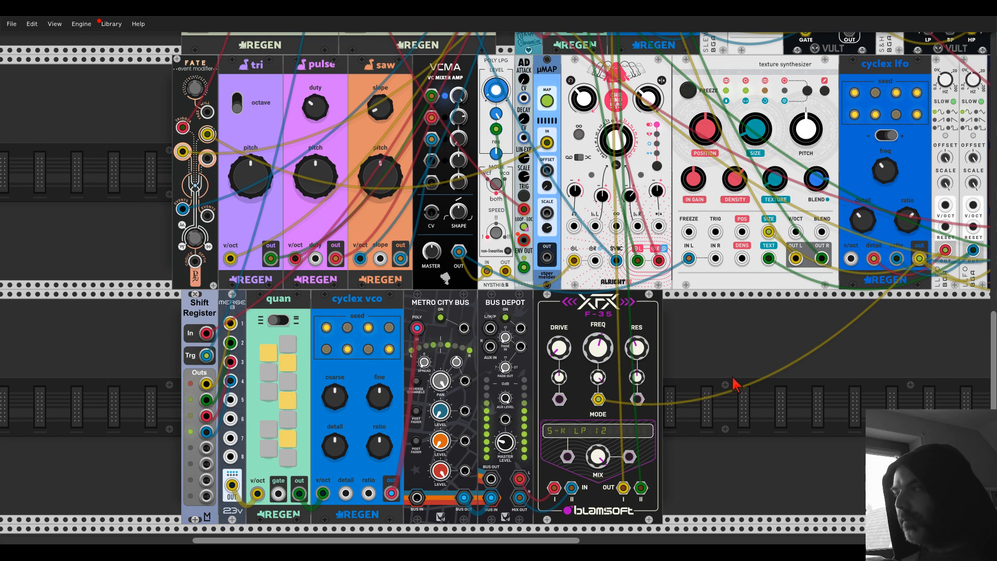
Look over the whole patch, from the clock and mixer to the Tangents filters and T-Wrex, while it plays
scroll(734, 385, down, 5)
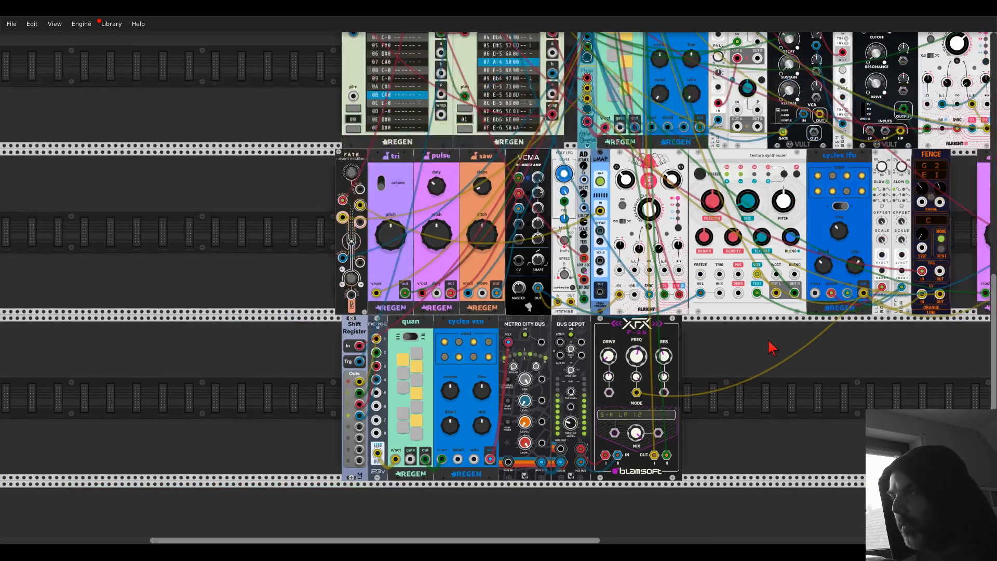
scroll(610, 358, up, 5)
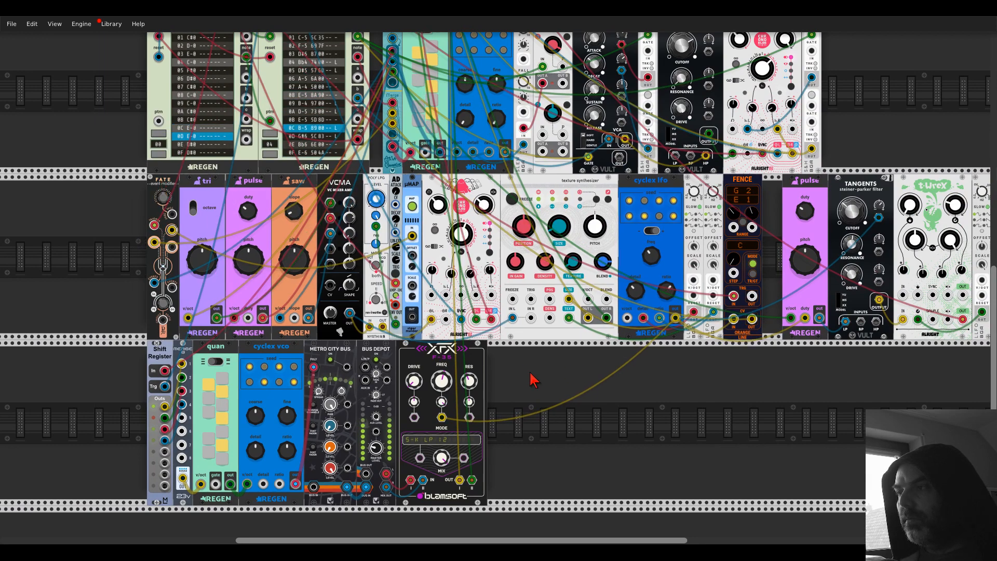
scroll(641, 405, up, 1)
scroll(641, 405, down, 1)
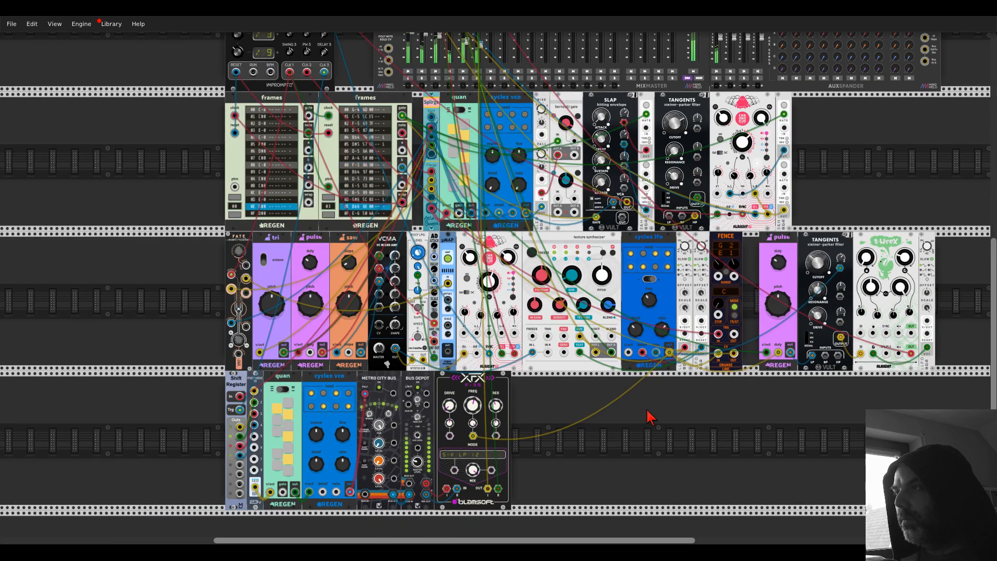
scroll(648, 414, up, 1)
drag(705, 413, 622, 478)
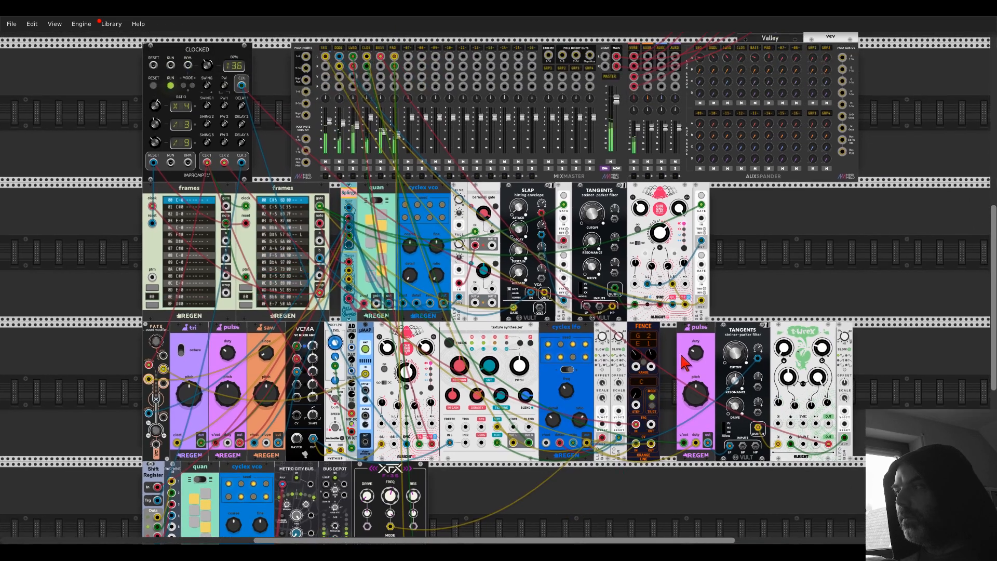
scroll(779, 293, up, 1)
drag(798, 294, 630, 258)
scroll(630, 258, up, 3)
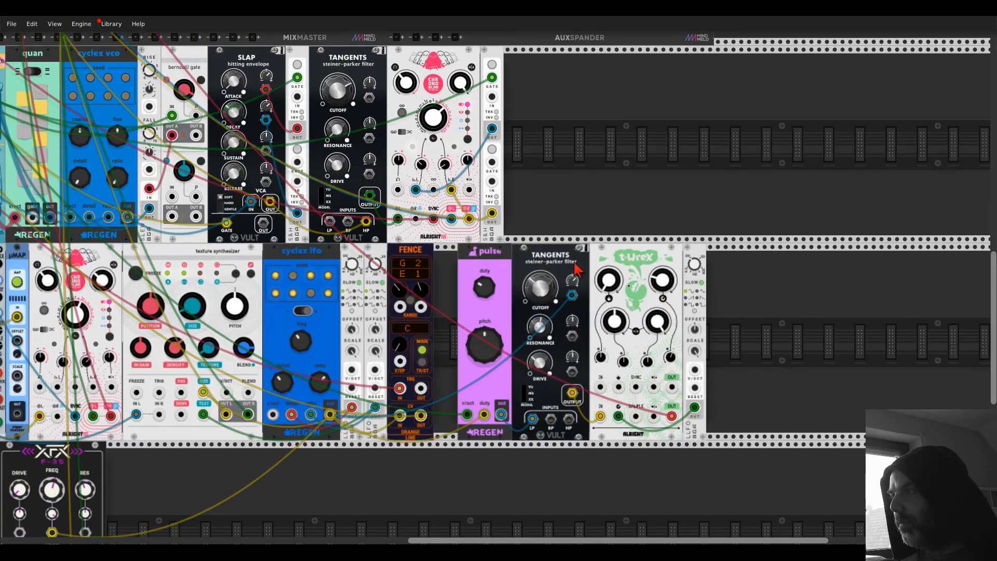
drag(548, 297, 571, 279)
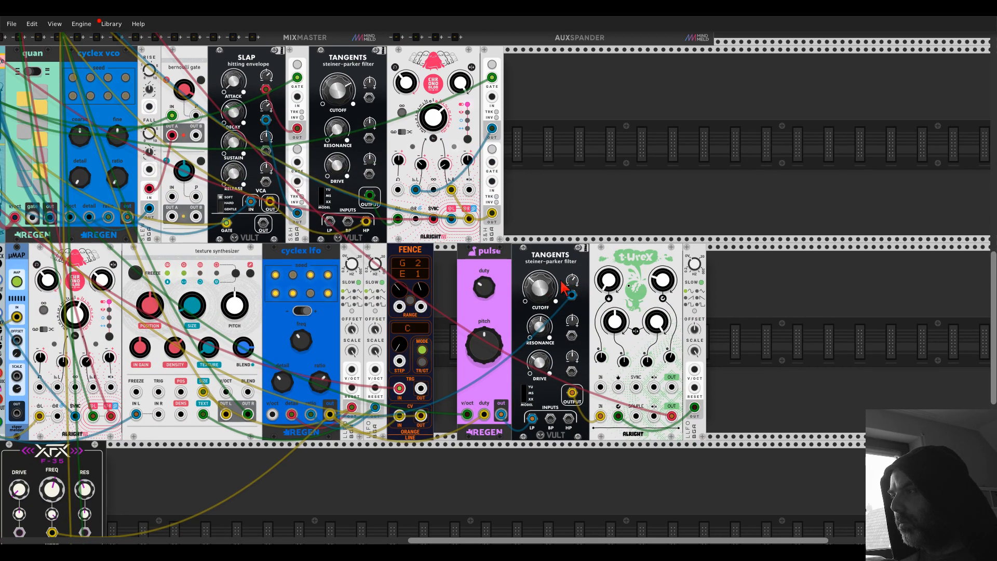
drag(655, 292, 654, 292)
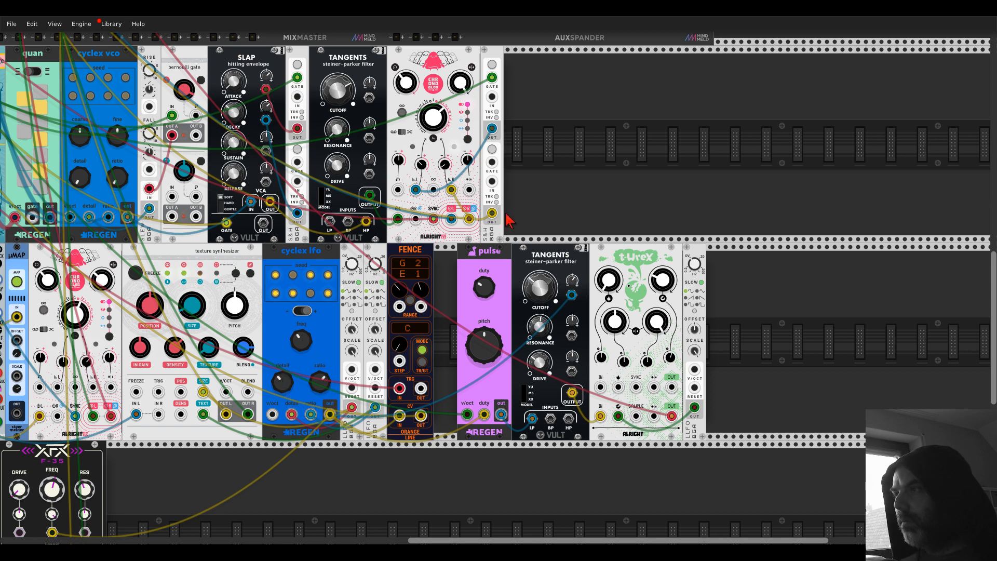
drag(514, 218, 884, 185)
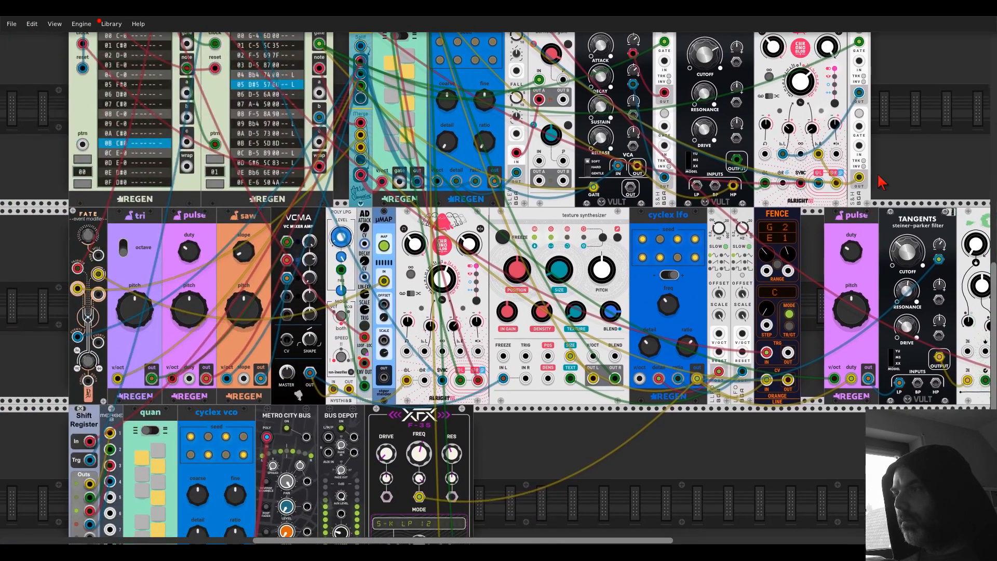
Search the module library for trumm and place Vult's Trummor 2 after the F-35, leaving a gap between them
scroll(712, 221, down, 2)
drag(615, 401, 556, 285)
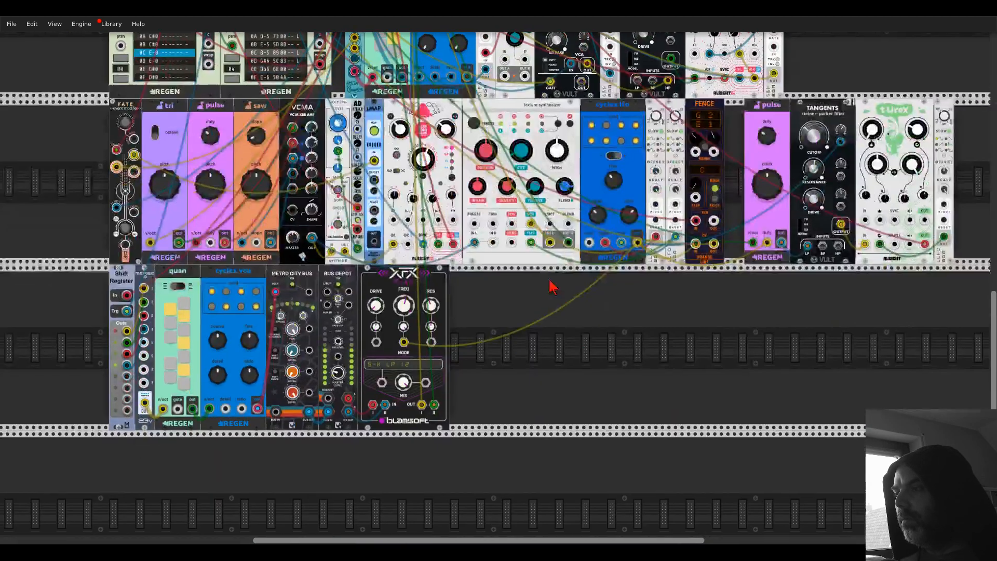
right_click(574, 338)
text(trumm)
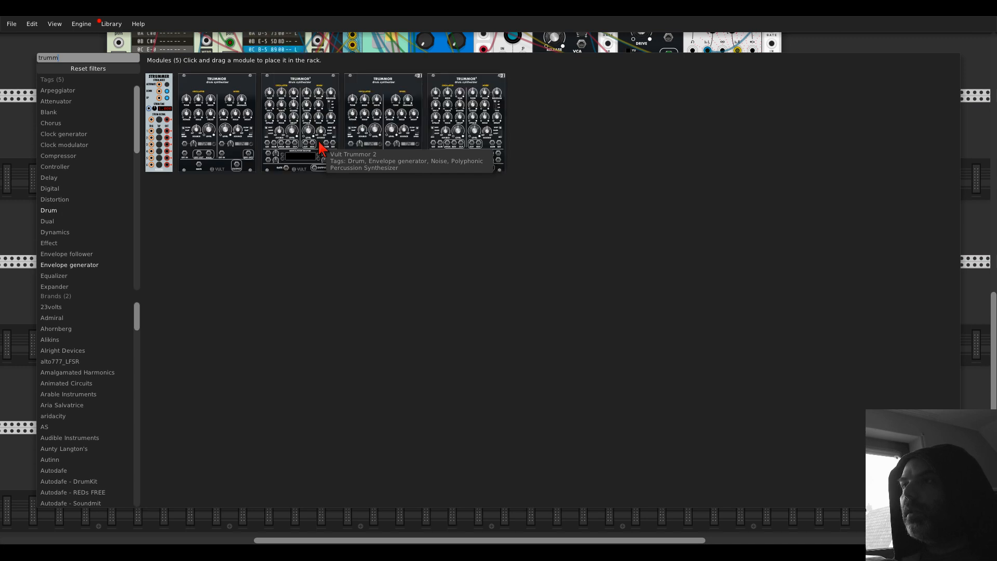
drag(442, 92, 647, 363)
drag(552, 315, 474, 294)
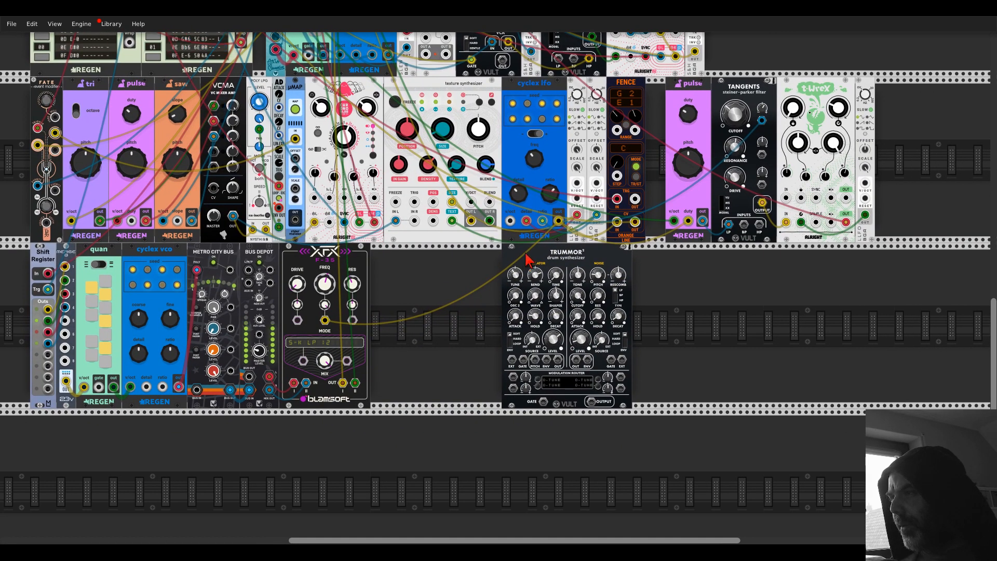
drag(527, 256, 574, 260)
Search the module library for sample and burst, placing a Bogaudio S&H just before the Trummor 2 and a Re-Burst ahead of it
right_click(529, 299)
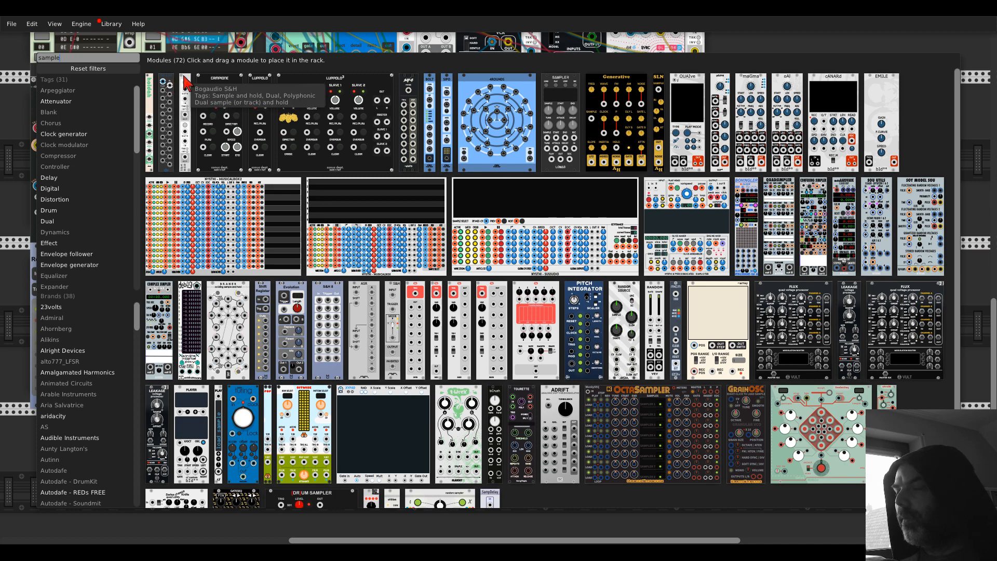
drag(184, 82, 545, 300)
right_click(512, 303)
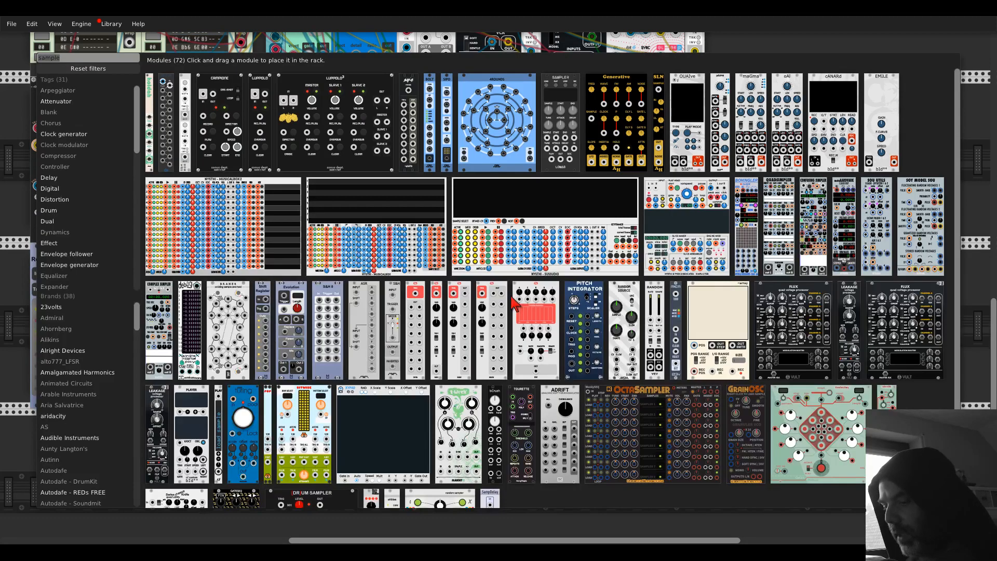
text(burst)
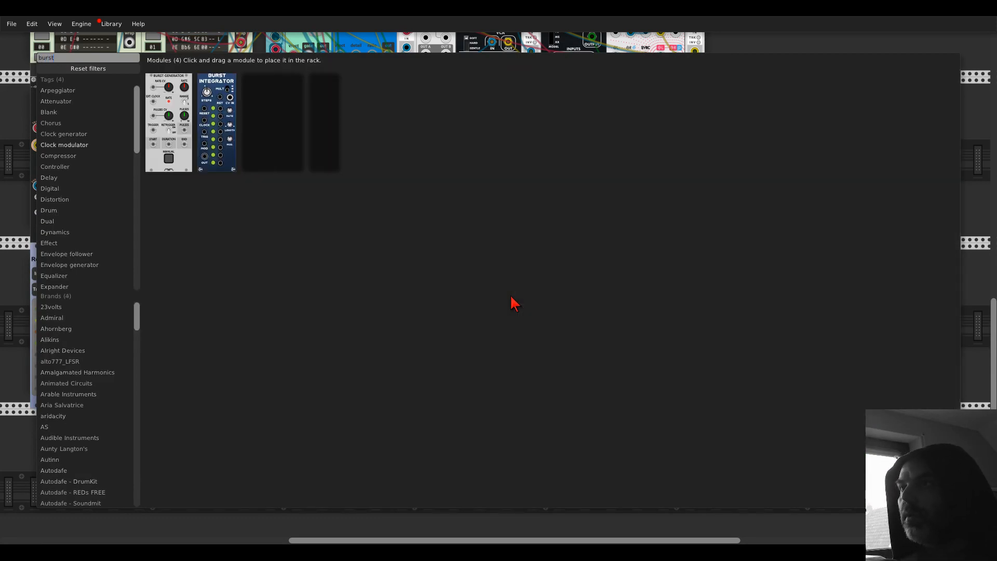
drag(331, 158, 478, 333)
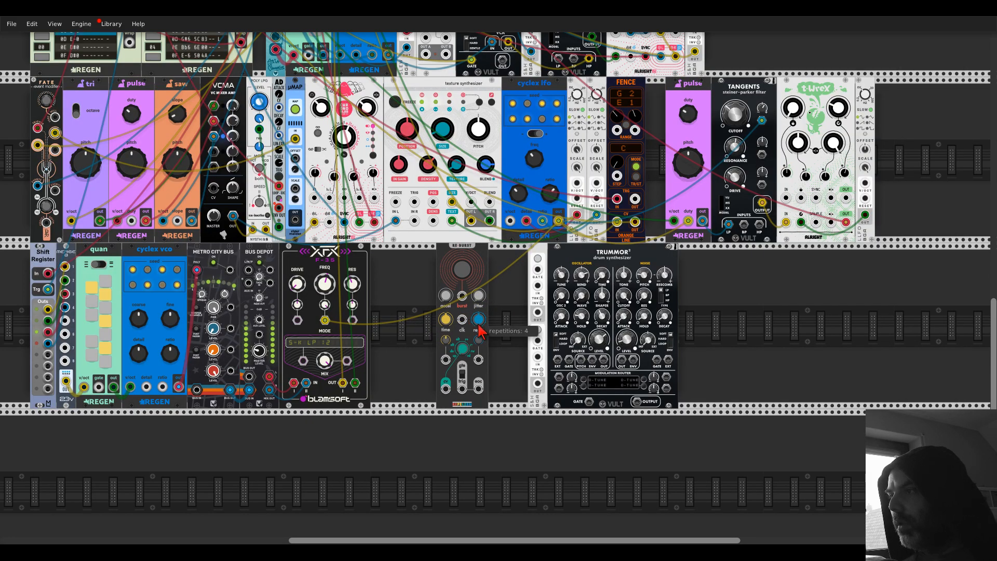
Adjust the Re-Burst's jitter and patch its trigger output into the S&H's first gate input
scroll(480, 302, up, 2)
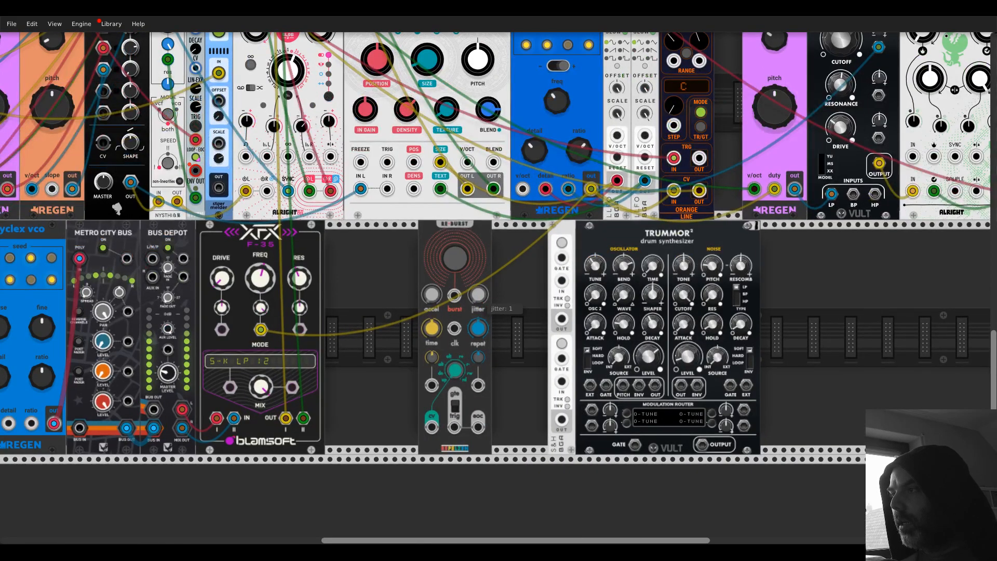
drag(481, 305, 483, 301)
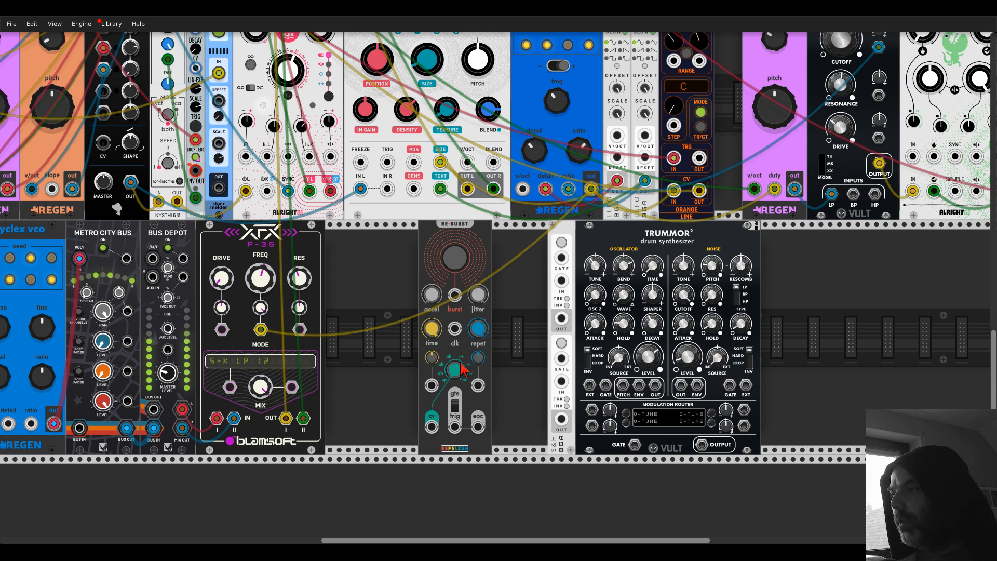
drag(455, 427, 561, 257)
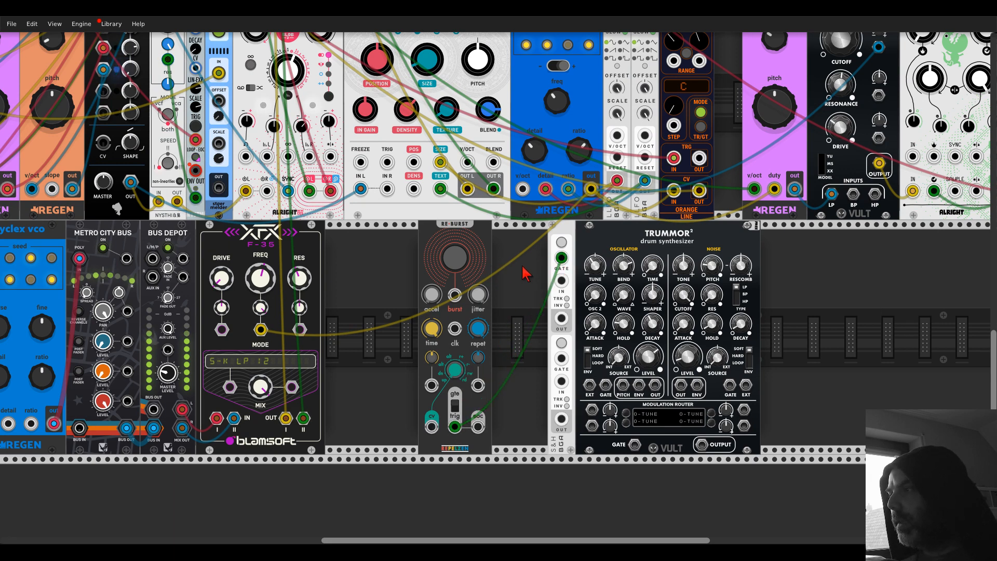
Check the S&H's normal range options, keeping 0V-10V, and patch its two outputs into the Trummor 2's first two modulation router inputs
right_click(562, 237)
mouse_move(579, 372)
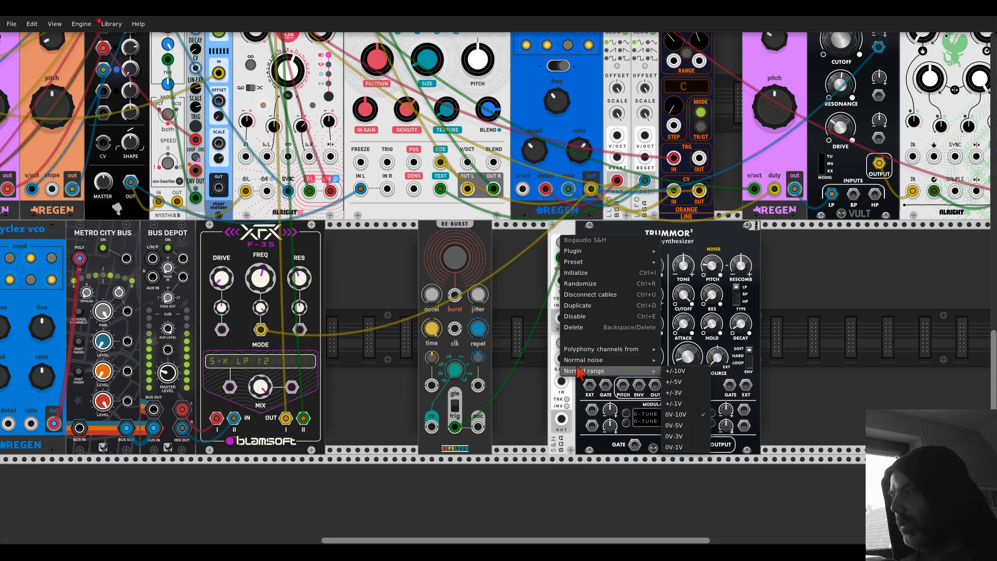
click(561, 331)
drag(562, 319, 592, 425)
Duplicate the S&H, gate the copy from the Re-Burst trigger, and patch its outputs into the Trummor 2's remaining two modulation inputs
key(ctrl+d)
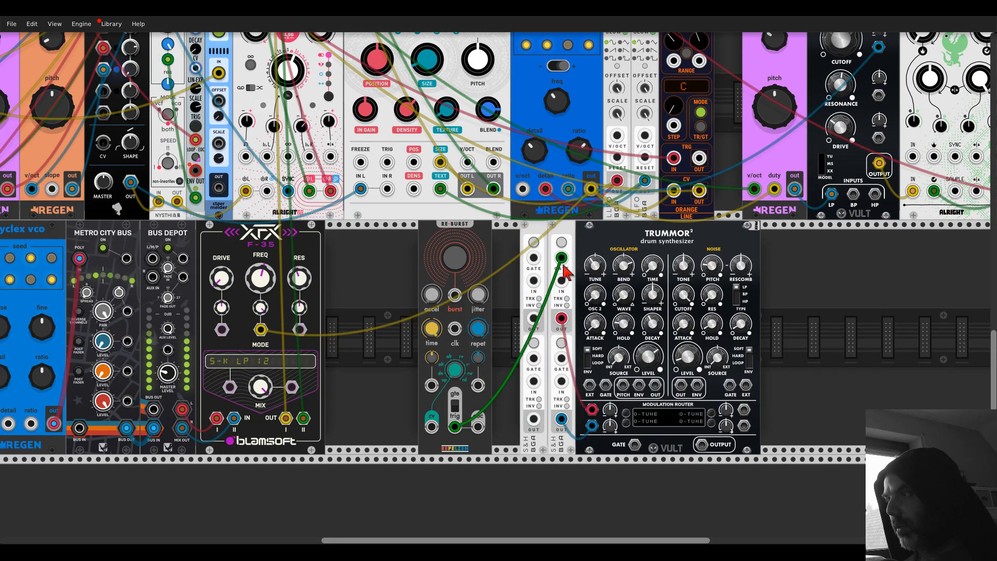
drag(561, 258, 541, 265)
drag(535, 318, 533, 419)
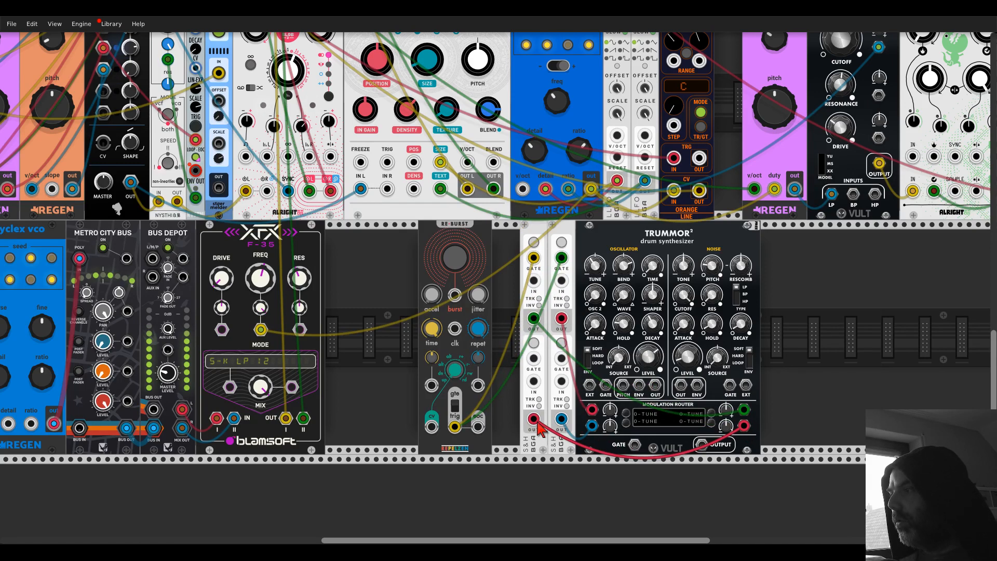
Assign the Trummor 2's four modulation router slots to Bend, Time, Osc2 and Shape
click(626, 414)
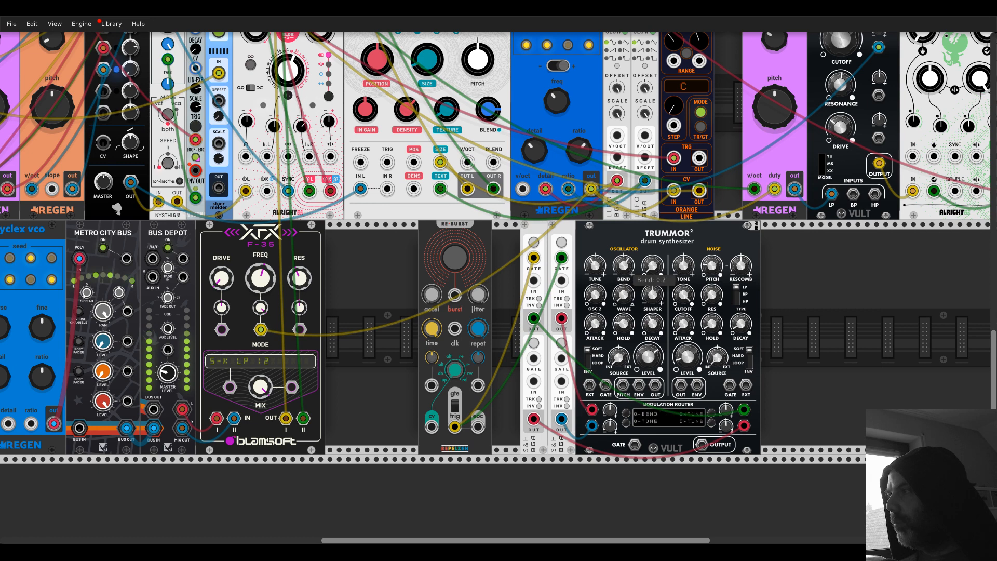
click(626, 414)
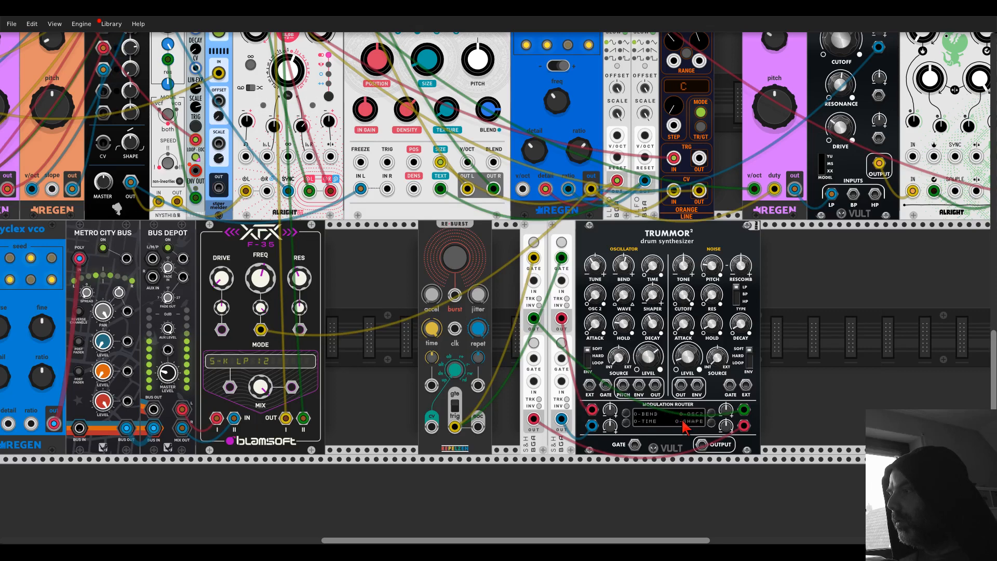
Patch the Trummor 2's output into MixMaster channel 7's left input and lower that channel's level to about -10.39 dB
scroll(684, 427, up, 5)
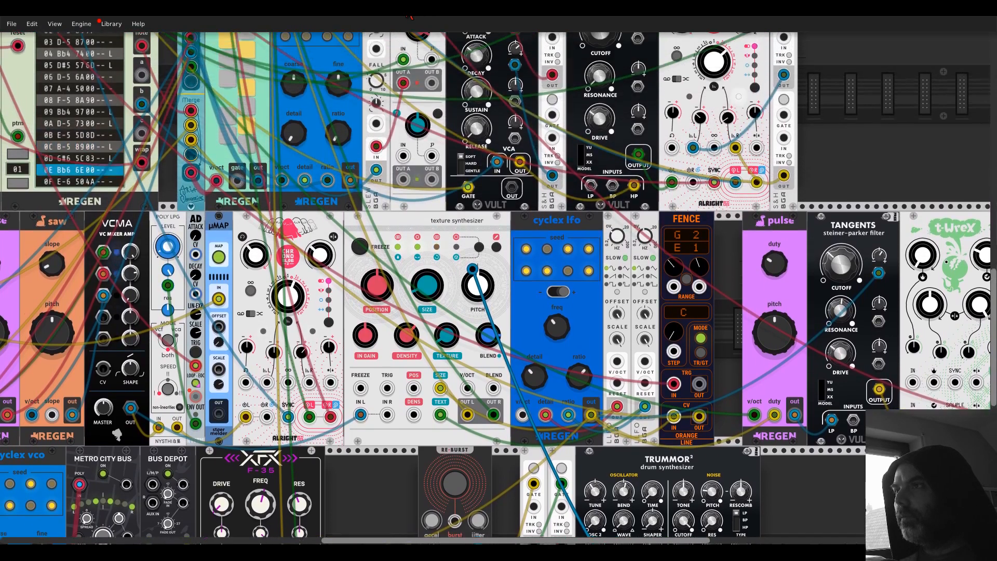
scroll(328, 58, up, 6)
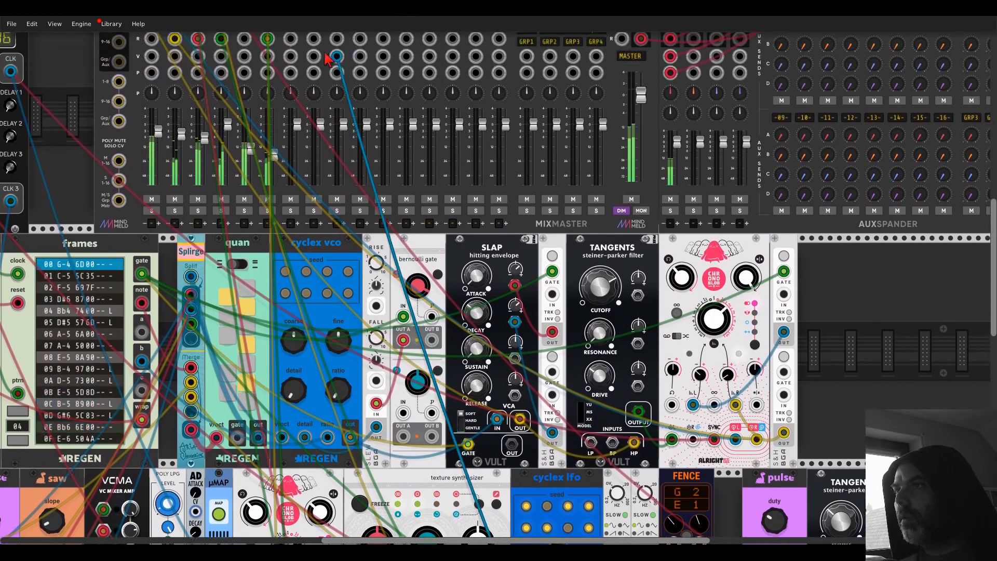
scroll(329, 59, up, 1)
drag(297, 164, 297, 183)
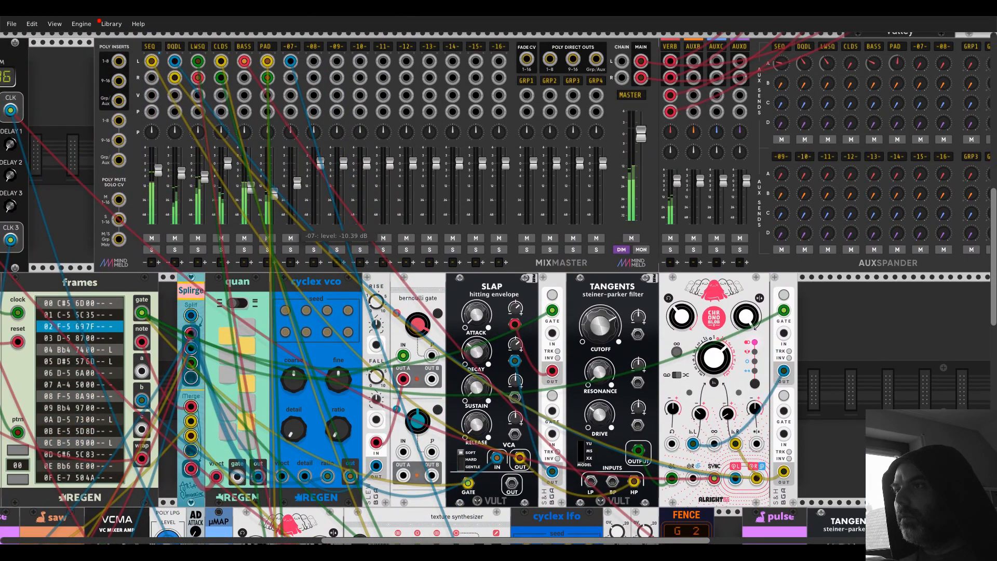
Connect the Re-Burst's trigger output to the Trummor 2's main gate input and fire a burst manually
scroll(592, 425, down, 12)
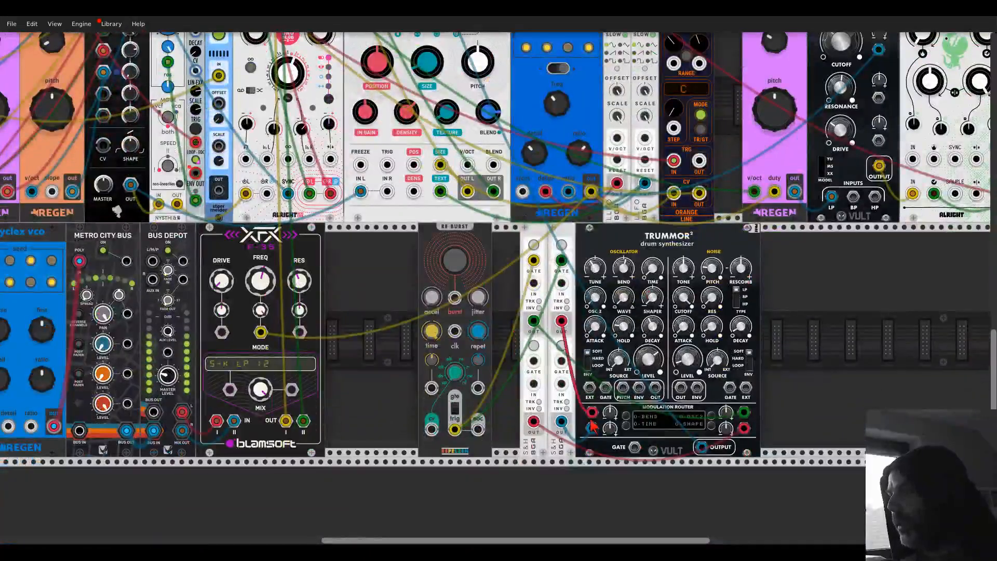
drag(634, 448, 455, 429)
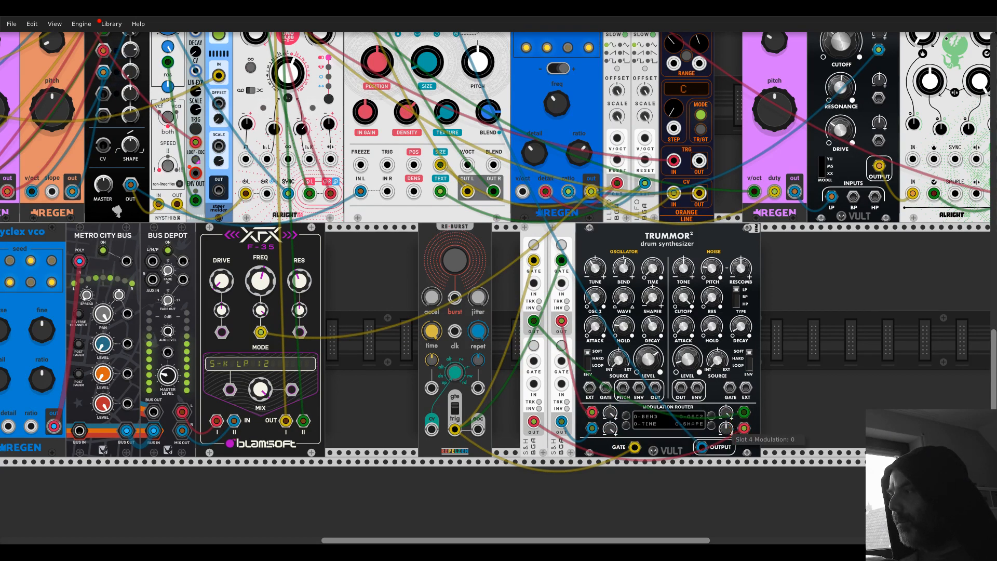
click(463, 266)
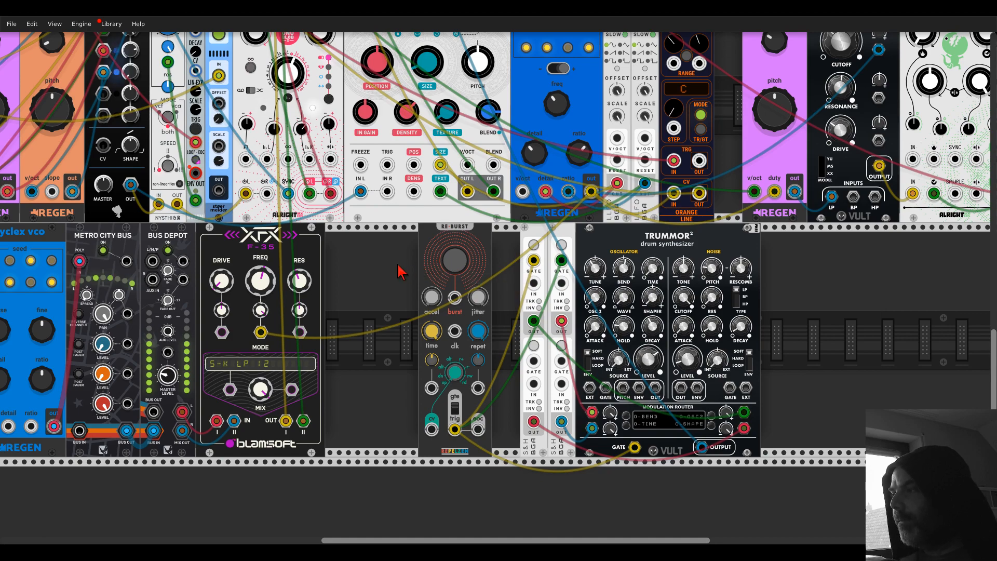
Search the library for sample, place another Bogaudio S&H between Clocked and MixMaster, and patch Clocked's CLK 1 into its first gate
scroll(451, 293, up, 20)
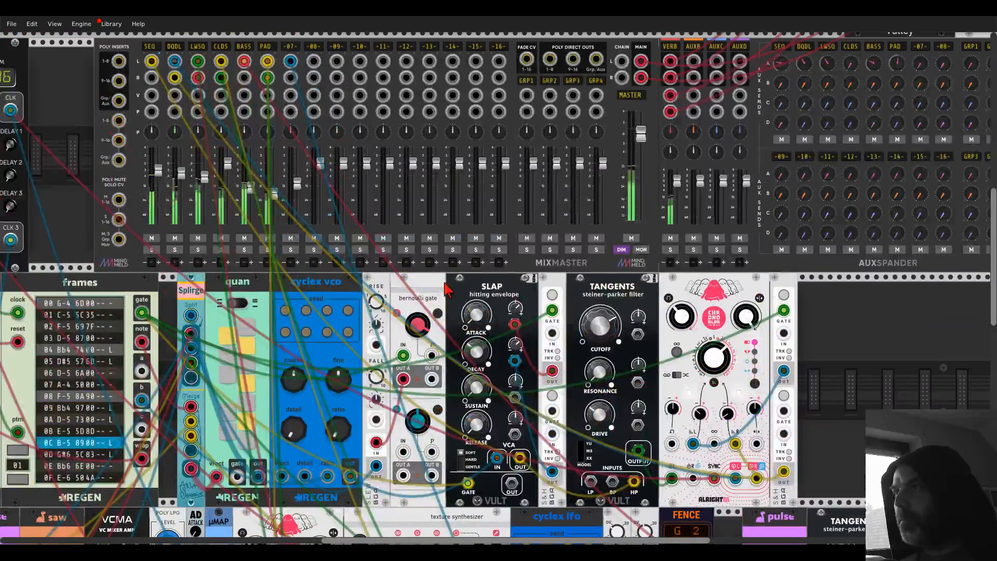
scroll(307, 198, down, 18)
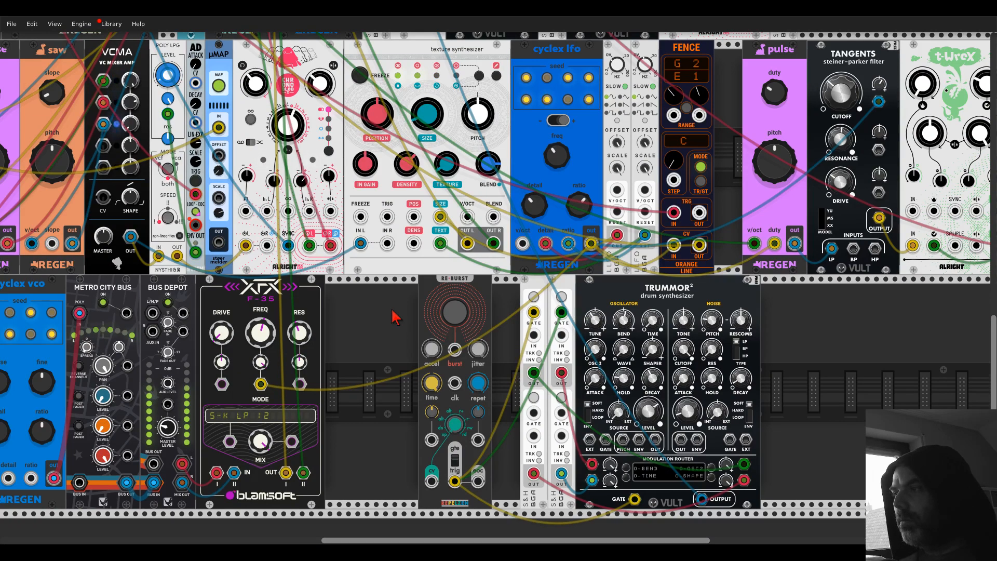
scroll(394, 316, up, 10)
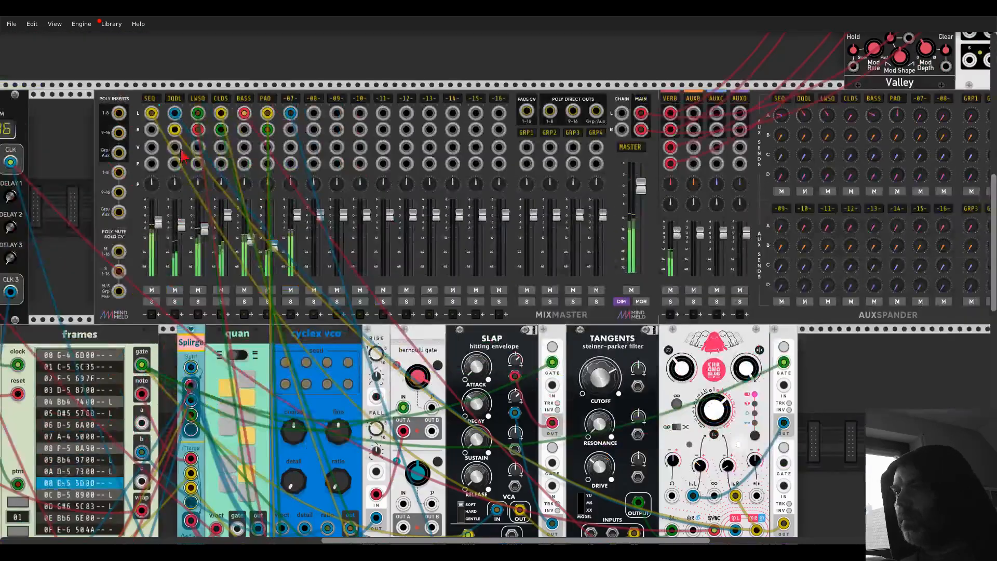
drag(73, 137, 372, 155)
right_click(372, 155)
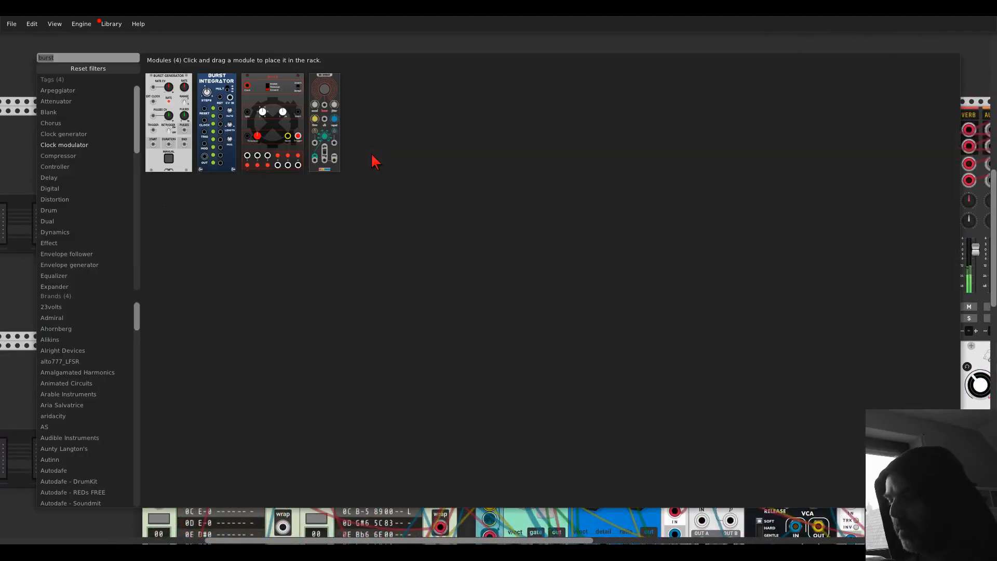
text(sample)
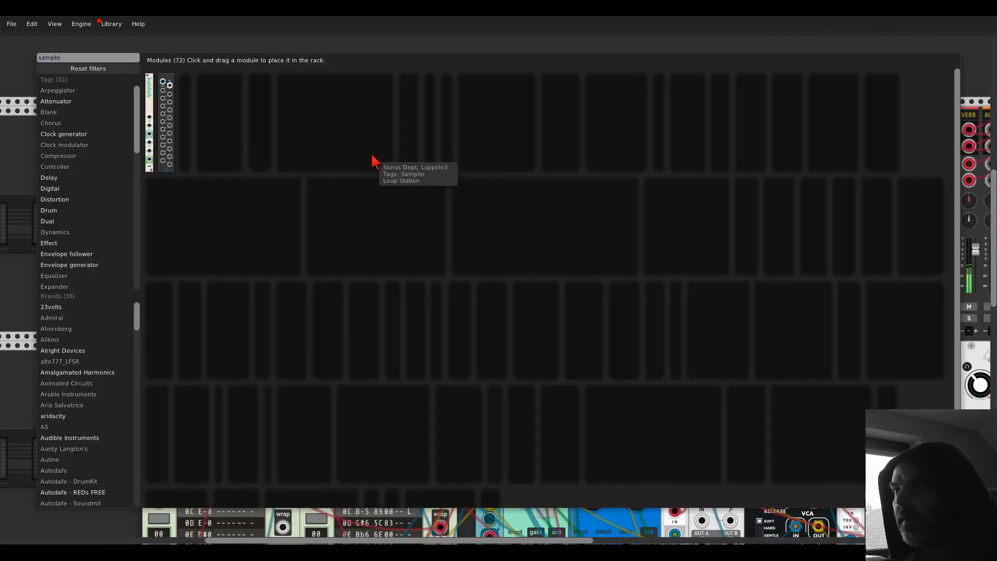
drag(186, 91, 251, 309)
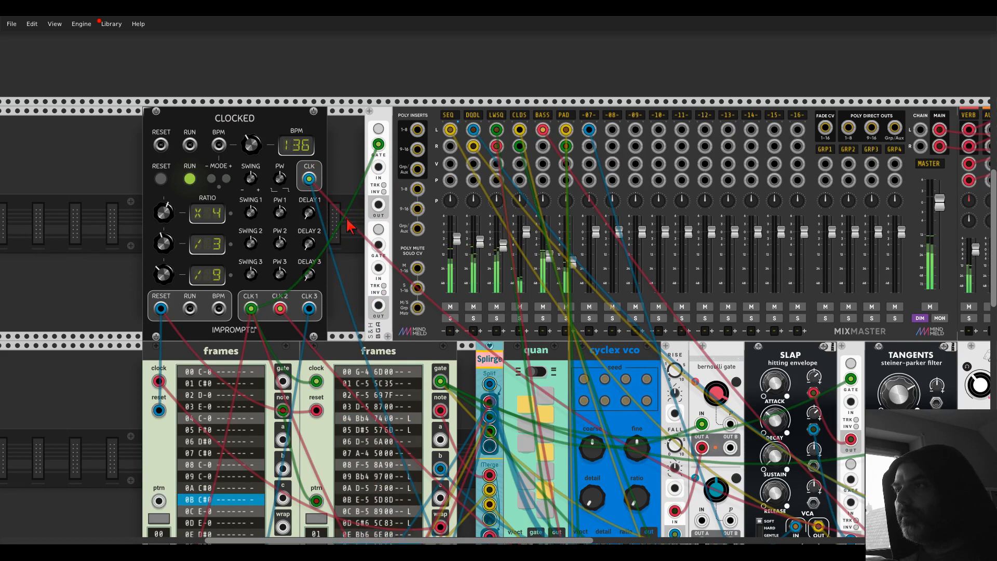
Set the new S&H's normal range to +/-3V and patch its first output into mixer channel 7's pan CV input
right_click(378, 124)
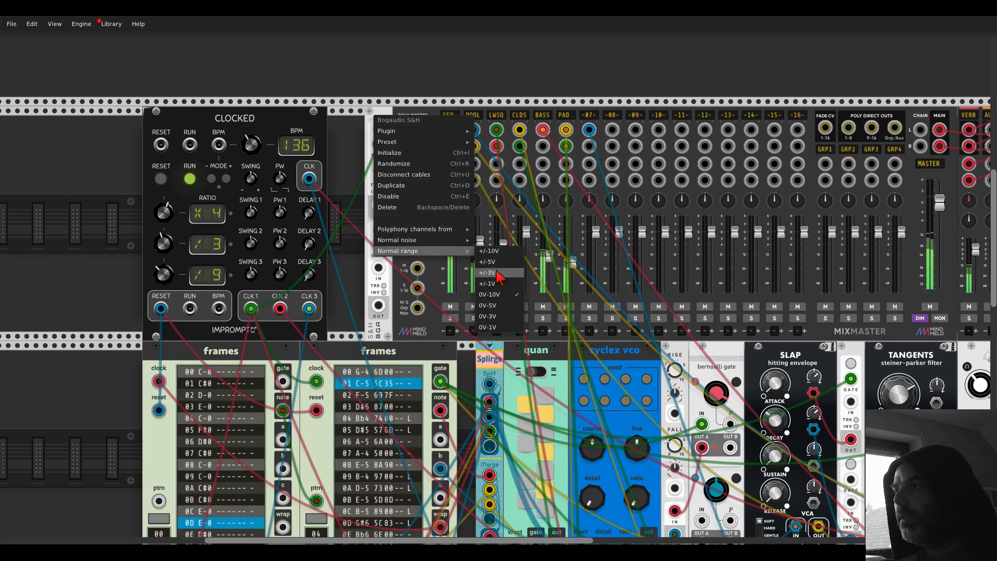
click(470, 262)
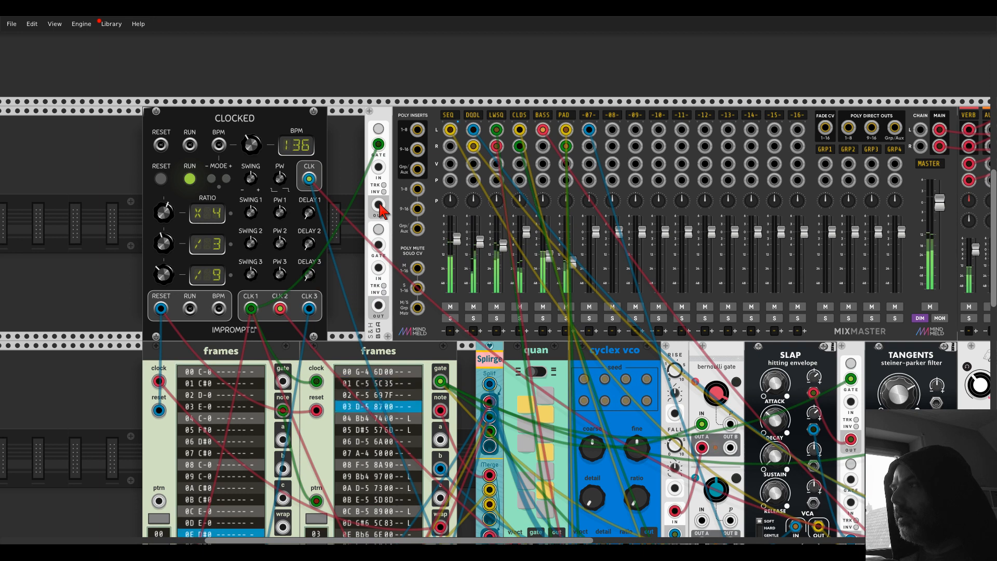
right_click(378, 125)
mouse_move(457, 255)
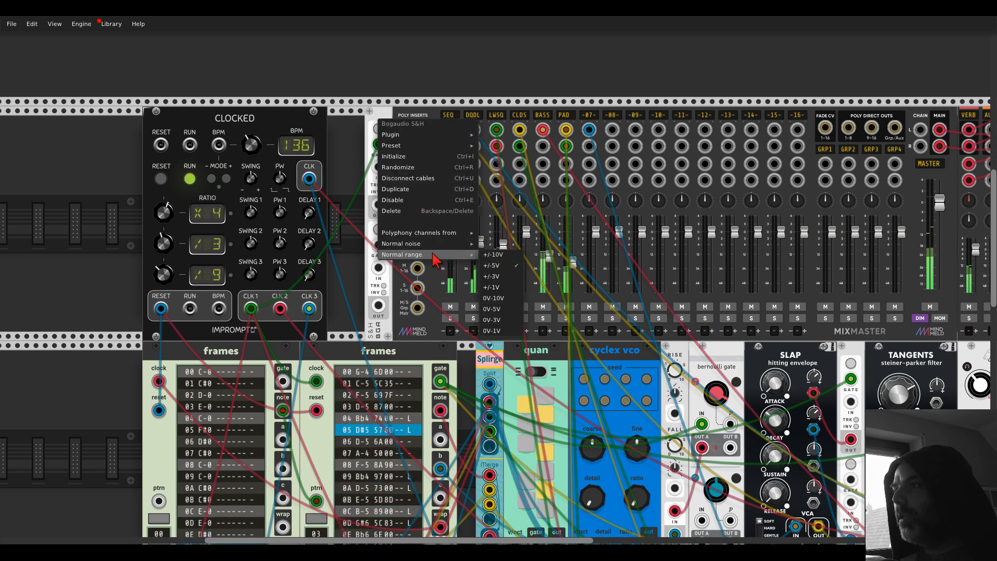
click(491, 277)
drag(378, 204, 543, 180)
Raise the Trummor 2's oscillator tune and shorten its oscillator decay to about 0.18
scroll(542, 180, down, 10)
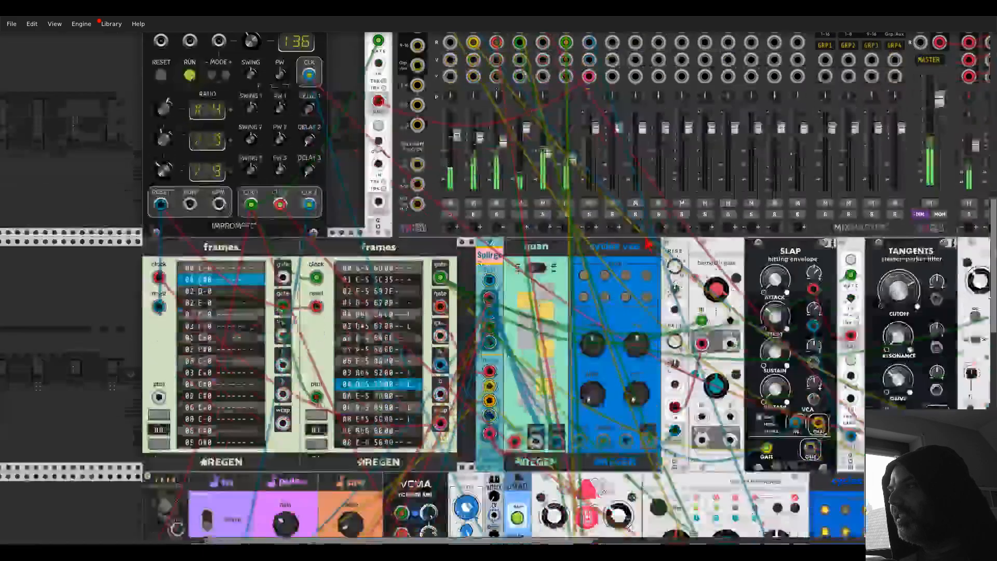
scroll(555, 300, down, 5)
scroll(555, 301, right, 9)
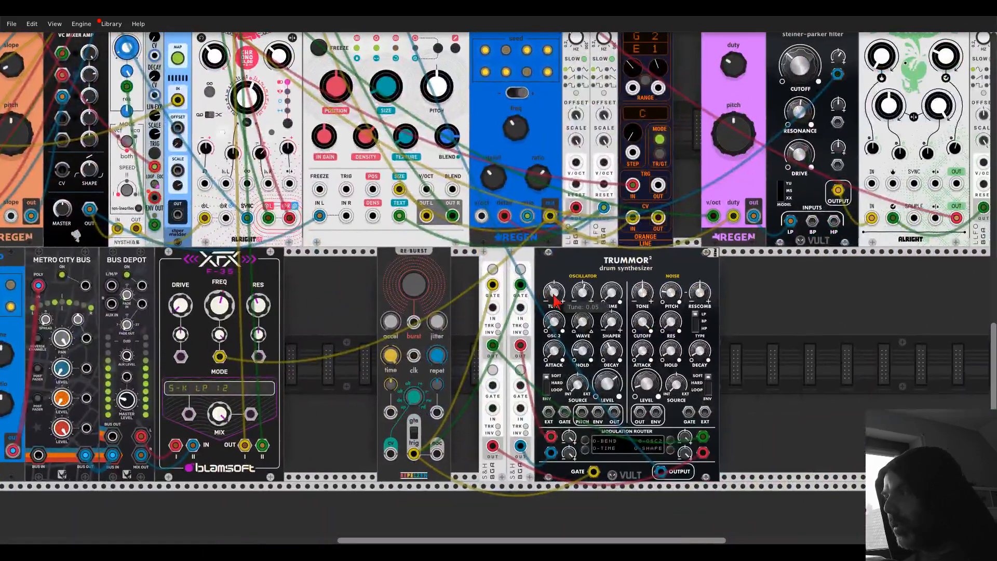
drag(554, 292, 559, 309)
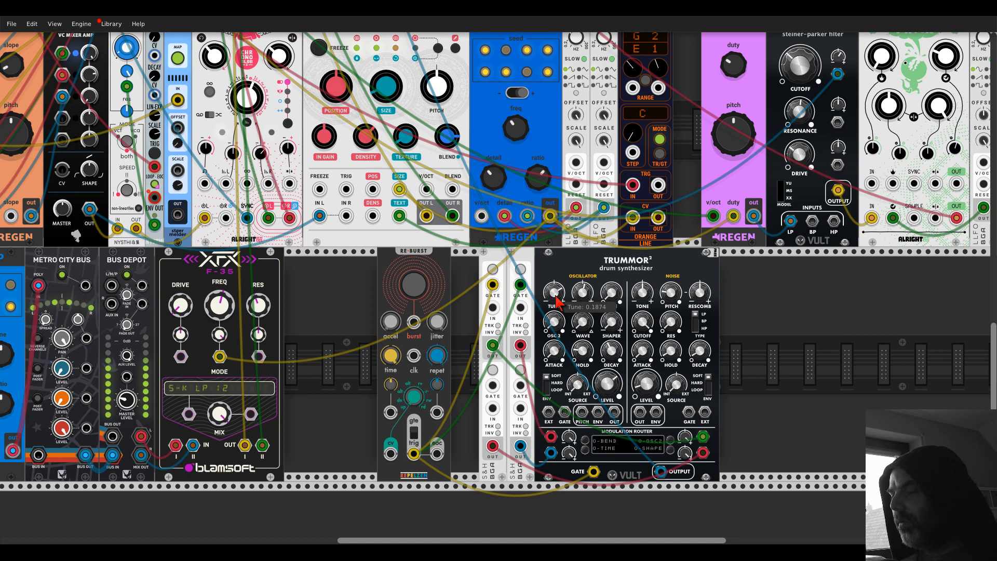
drag(556, 300, 556, 298)
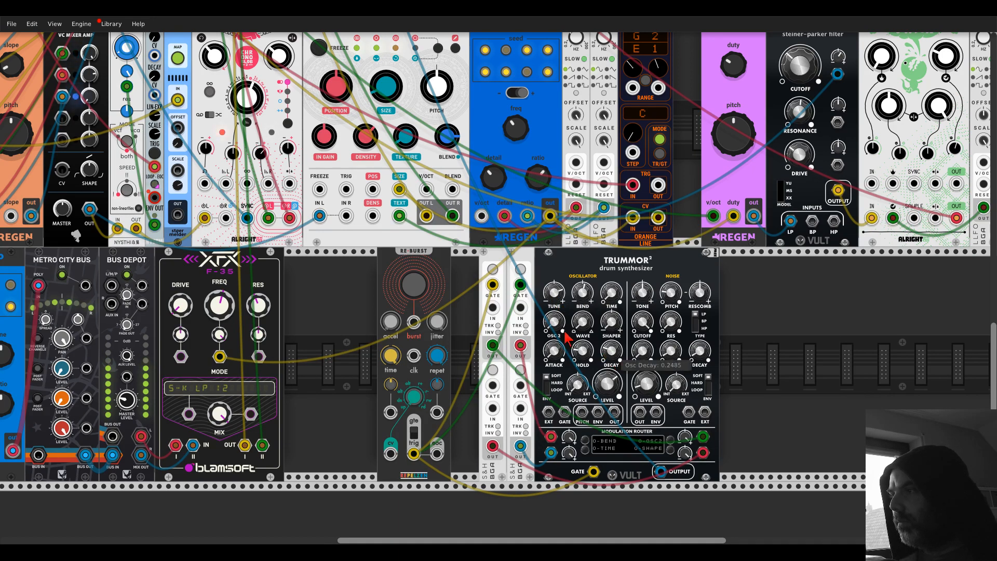
drag(566, 337, 566, 343)
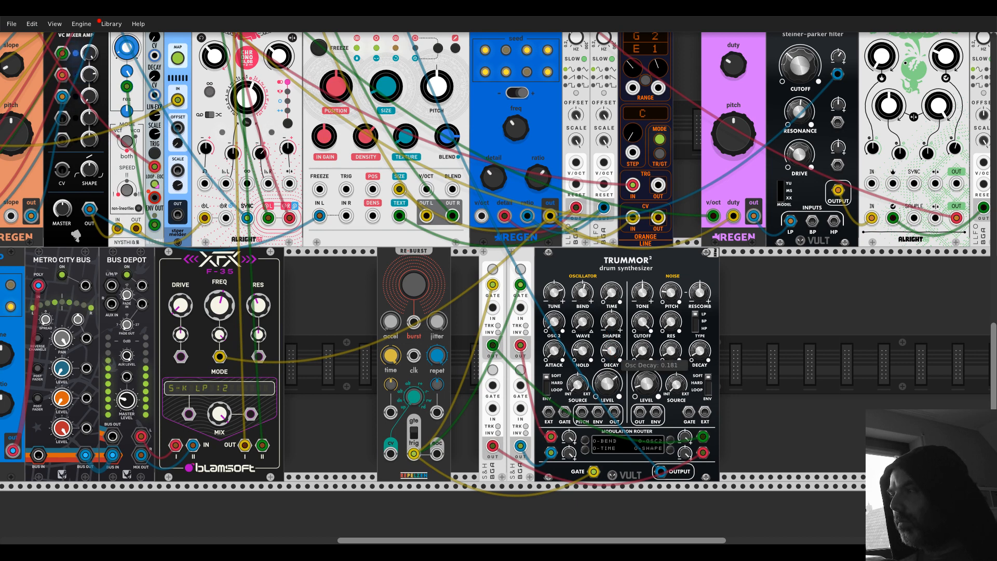
drag(613, 355, 614, 358)
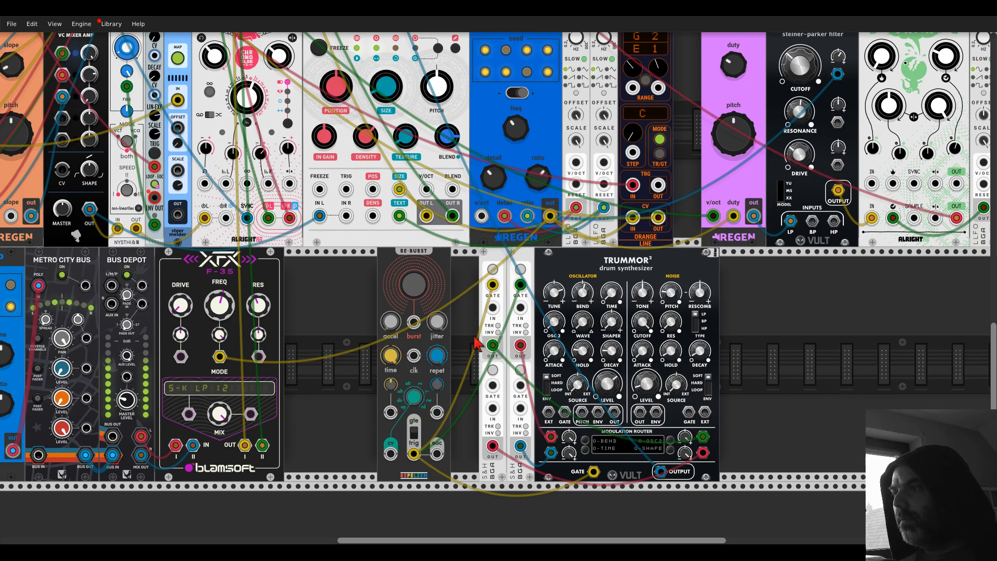
Adjust the Re-Burst's acceleration to 1
scroll(399, 326, up, 1)
drag(394, 349, 395, 356)
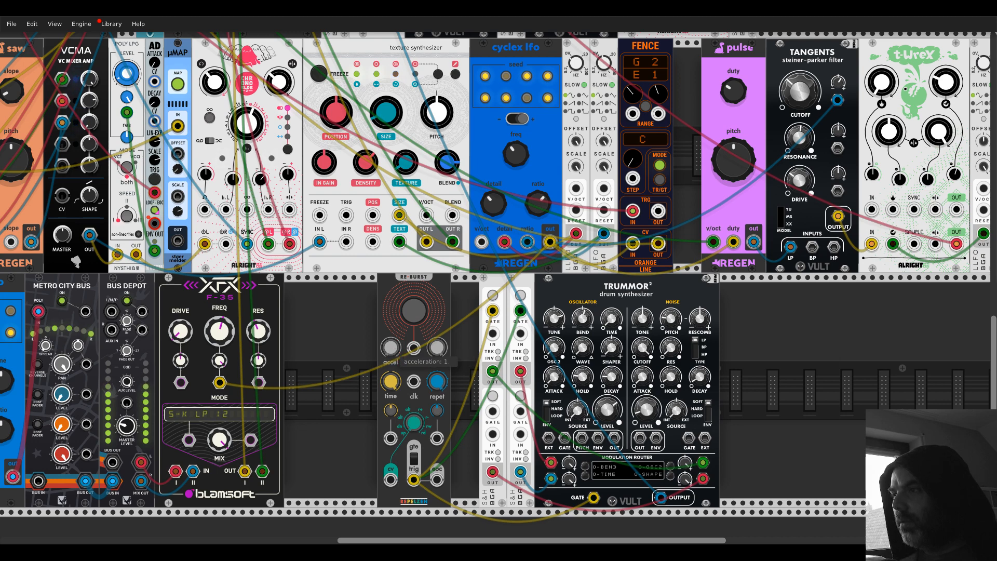
Search the library for blob, place a Chronoblob2 beside the Trummor 2, and route the drum's output through its left channel
double_click(797, 383)
text(blob)
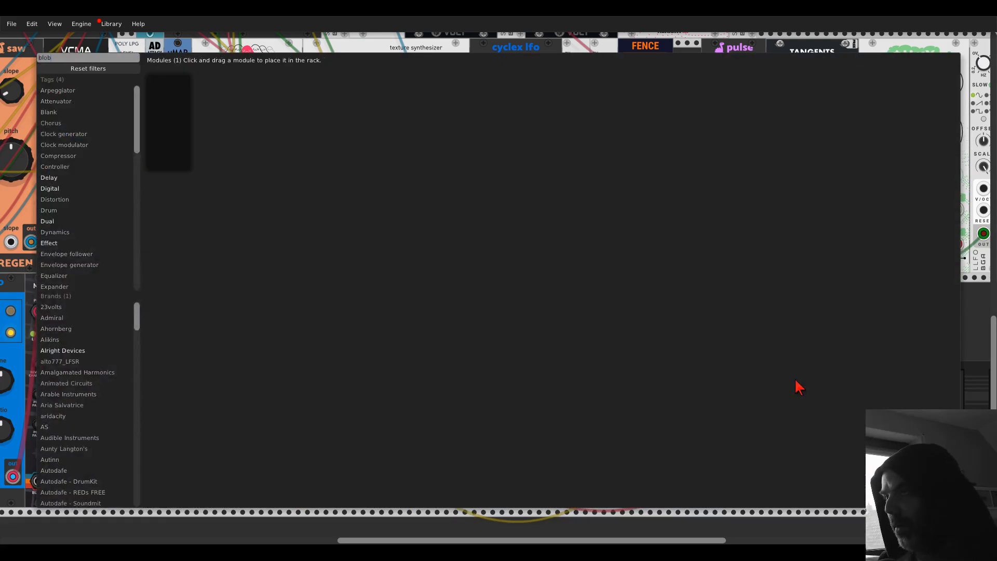
drag(187, 98, 776, 390)
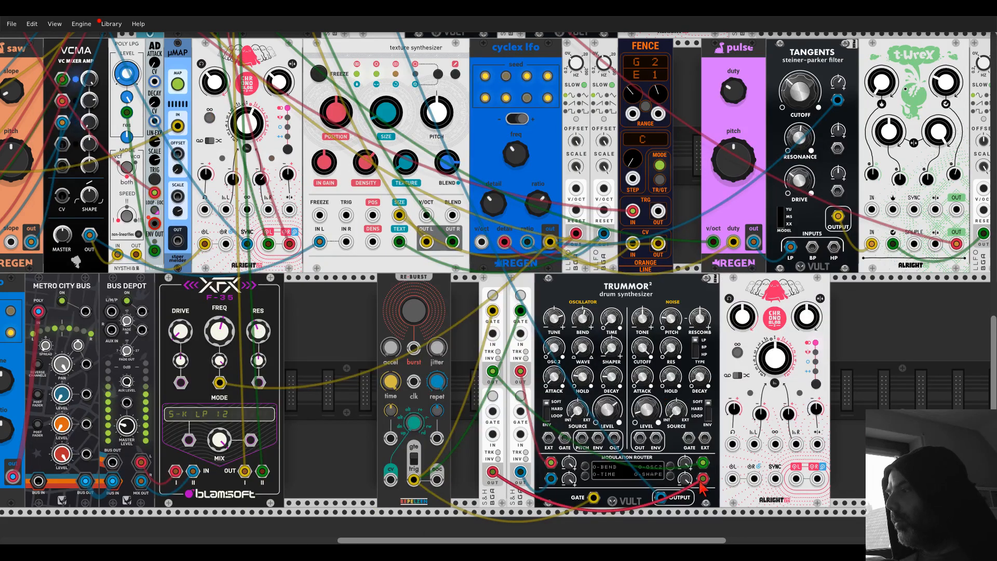
drag(704, 495, 796, 479)
drag(733, 479, 661, 498)
Switch the new Chronoblob2's delay mode and set its delay time to about 108 ms
click(815, 385)
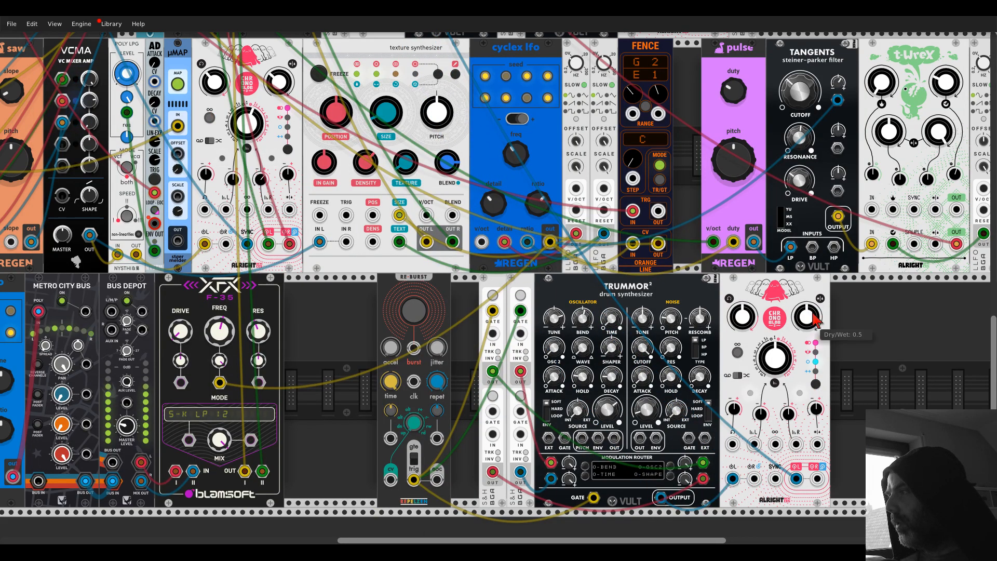
drag(778, 368, 778, 368)
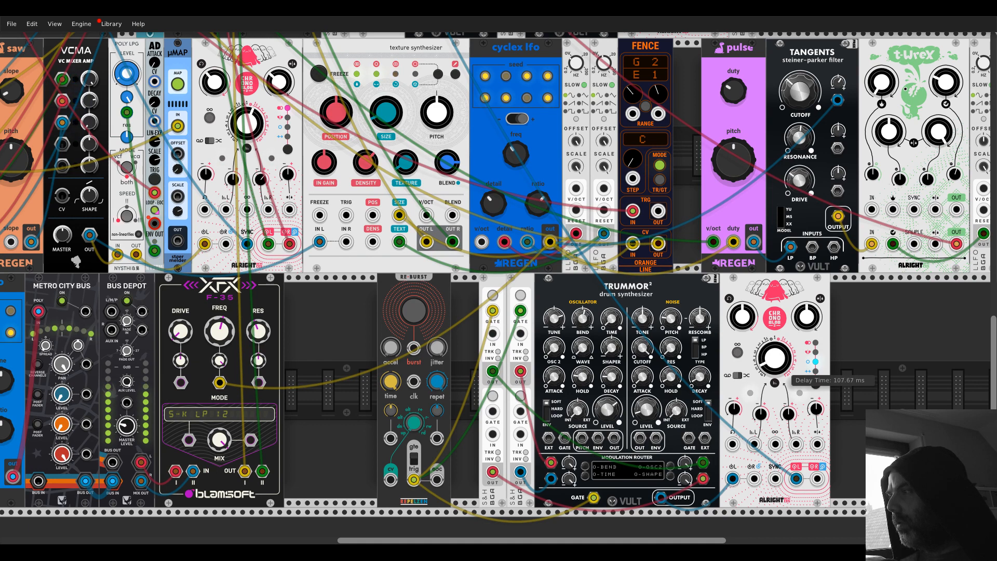
drag(778, 367, 778, 370)
Search the library for walk, place a Bogaudio WALK beside the new Chronoblob2, and patch its output into the left delay-time CV input
right_click(838, 350)
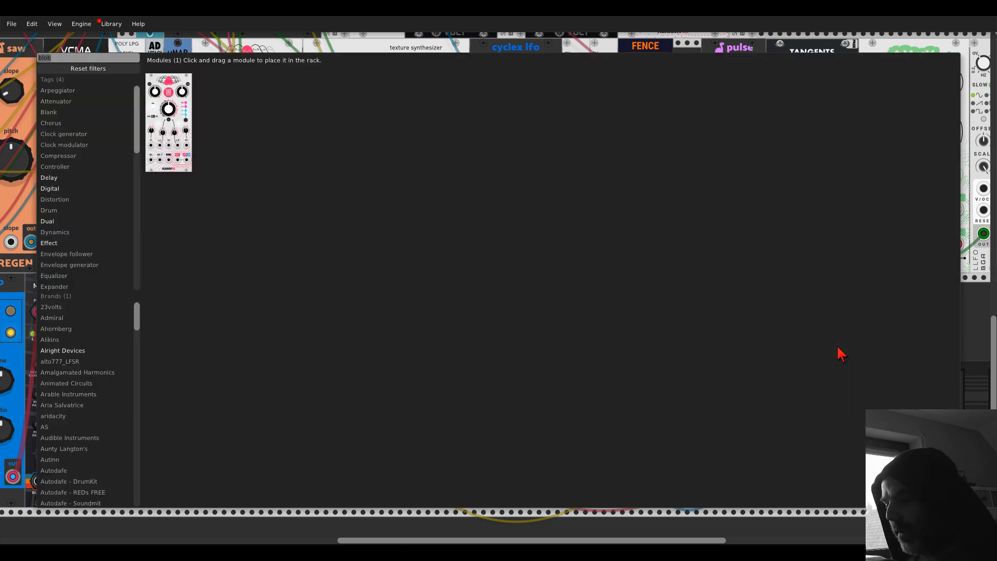
text(walk)
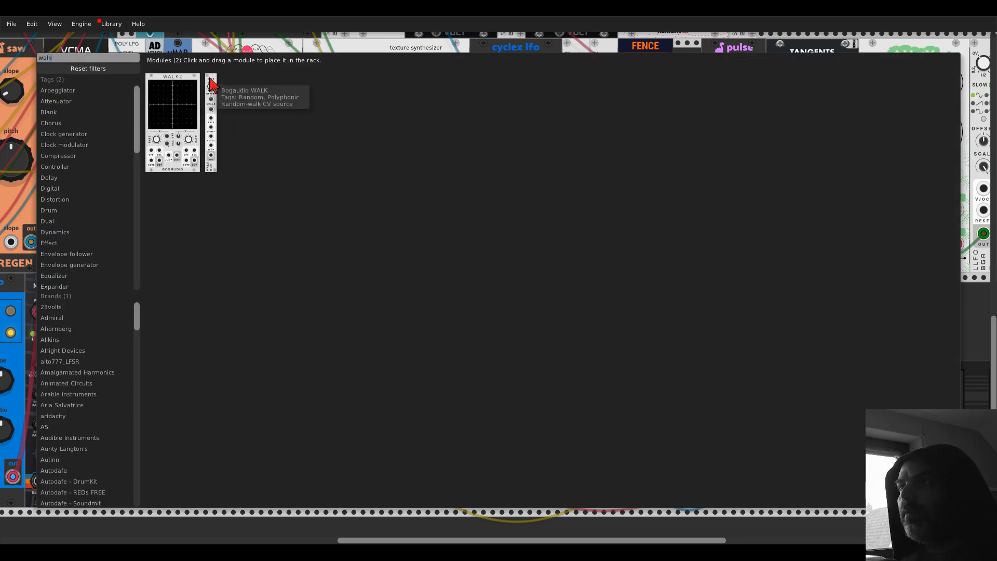
click(211, 91)
drag(844, 467, 754, 444)
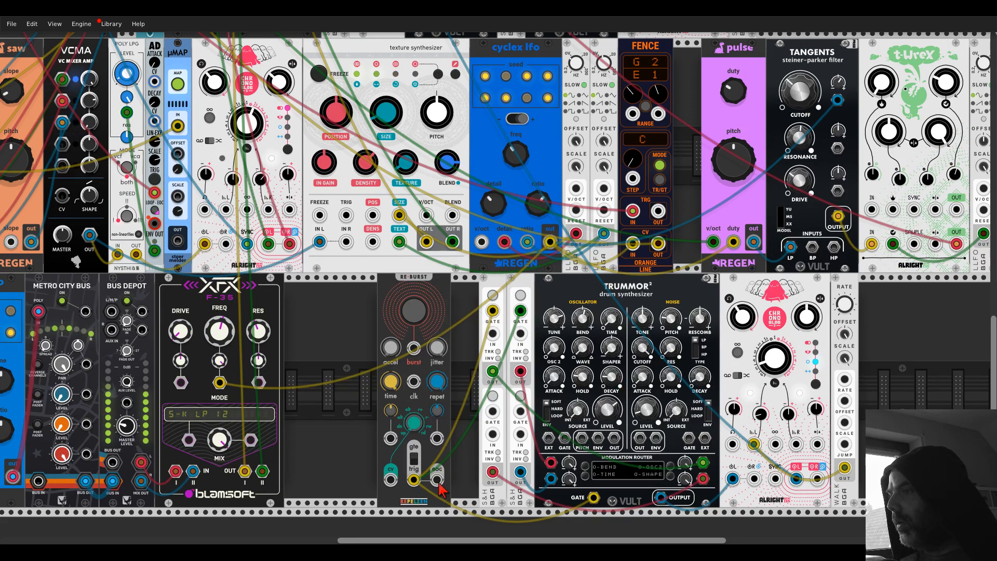
Patch the Re-Burst's eoc output into its own burst input and set the new Chronoblob2's delay time to about 1434 ms
drag(437, 479, 414, 347)
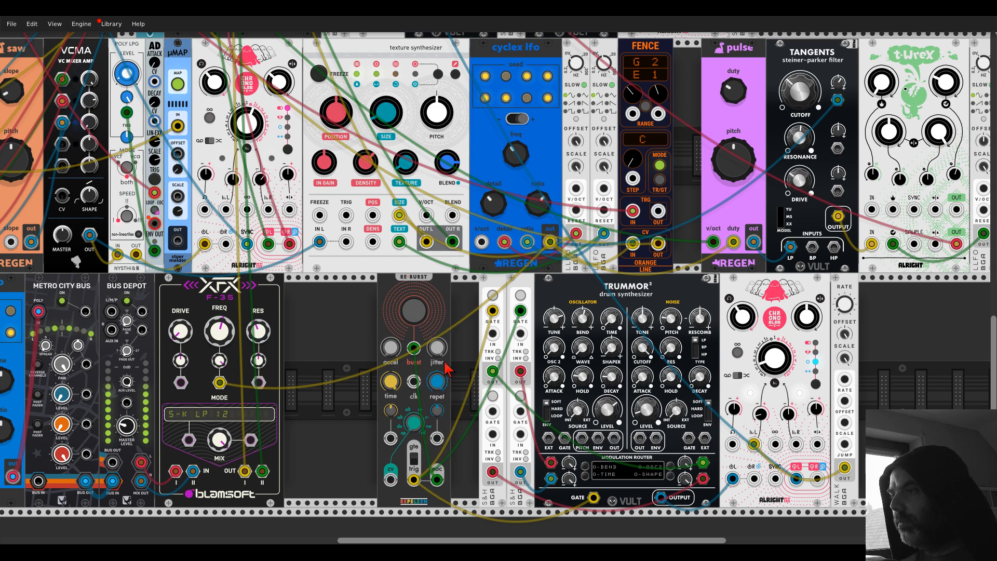
scroll(860, 314, right, 5)
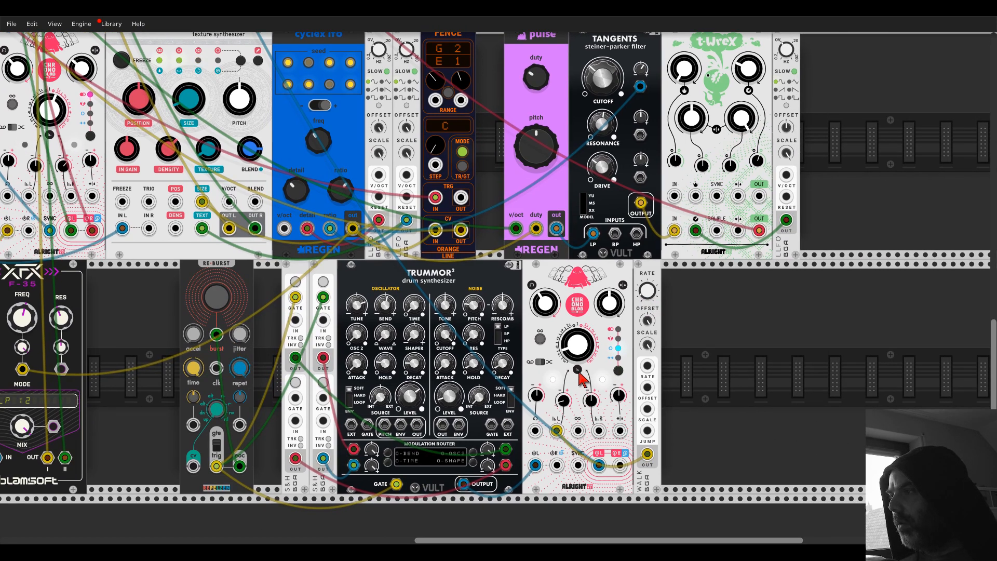
mouse_move(589, 355)
mouse_down()
mouse_move(589, 325)
mouse_move(578, 363)
mouse_up()
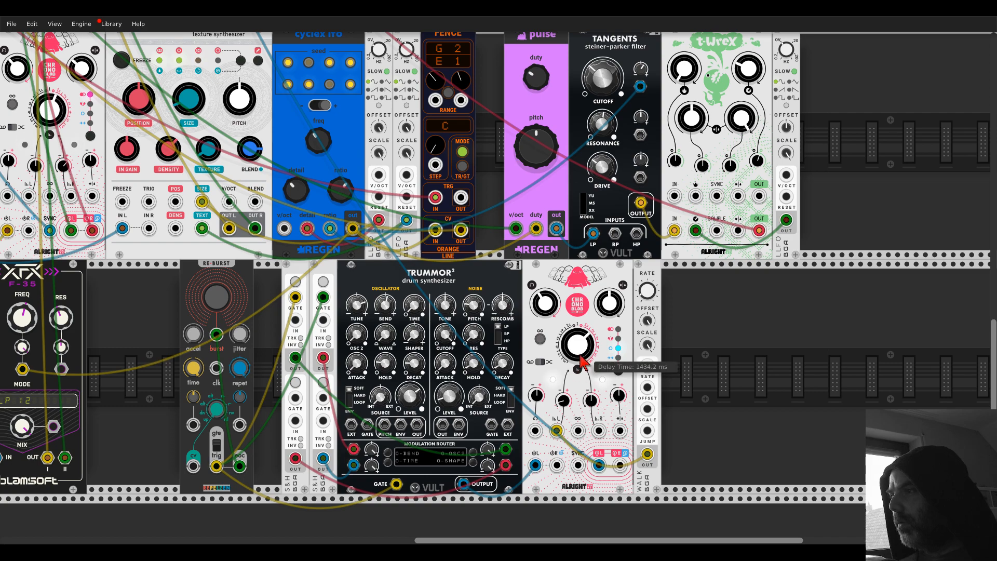
Shift the drum voice modules from Re-Burst to WALK left, closer to the XFX F-35 filter
scroll(582, 362, down, 5)
scroll(664, 345, up, 2)
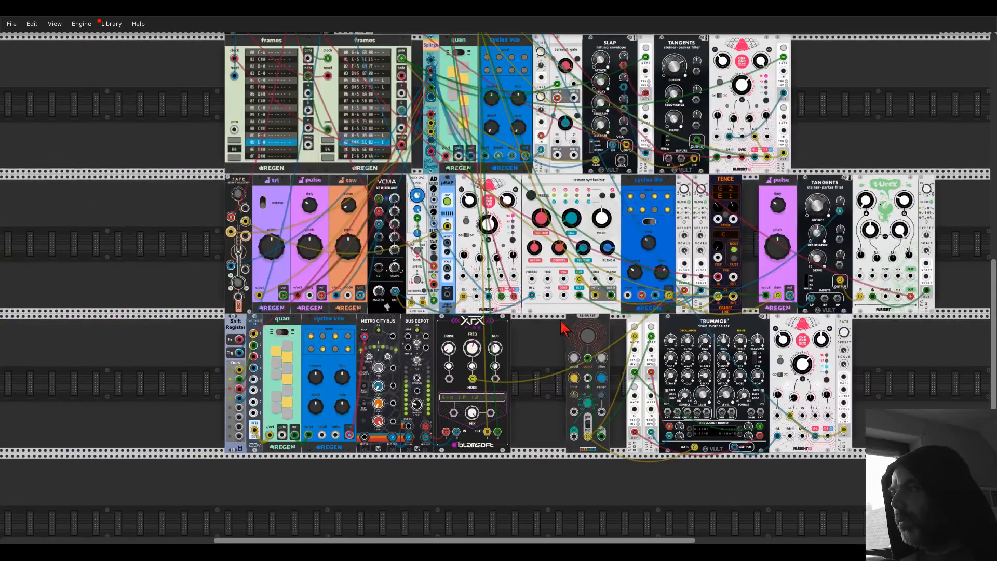
drag(844, 327, 817, 326)
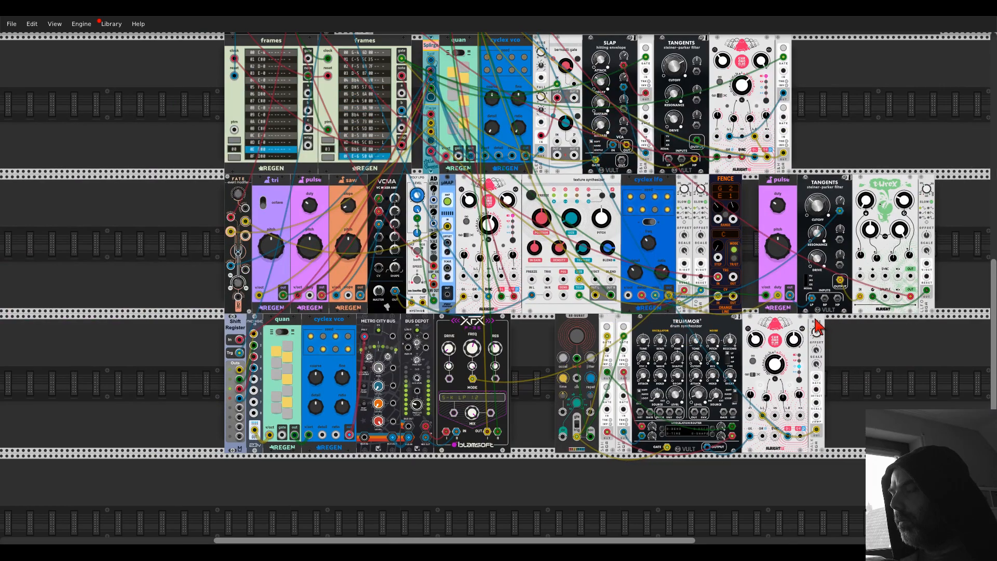
Set mixer channel 7's HPF cutoff to 353 Hz and its LPF cutoff to 8 kHz
scroll(842, 374, up, 5)
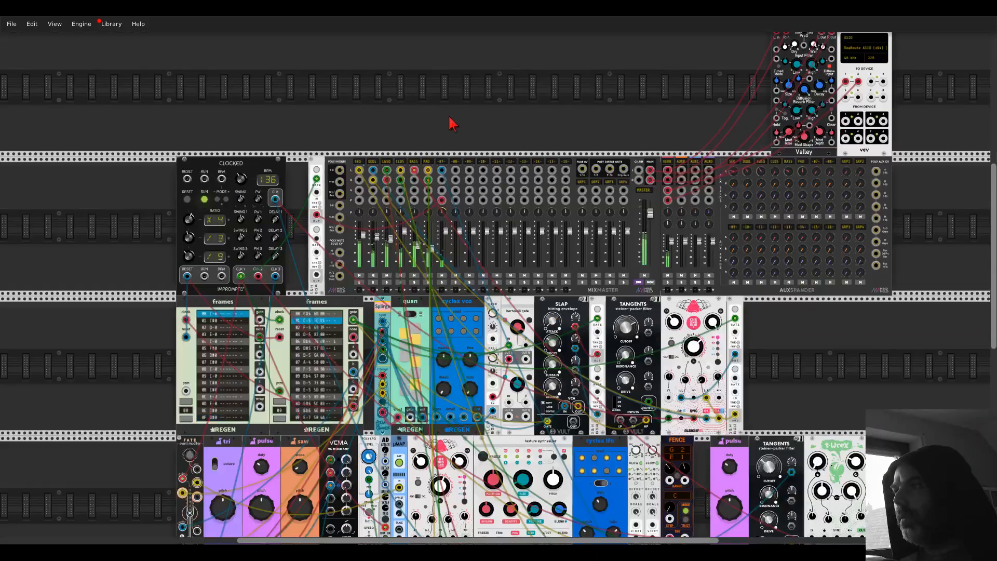
scroll(427, 143, up, 4)
right_click(447, 162)
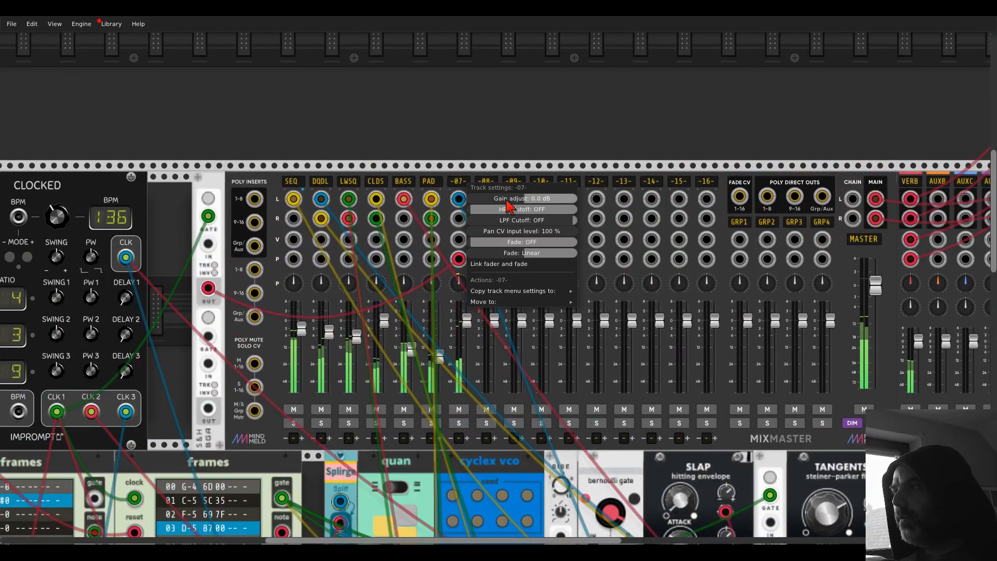
drag(509, 206, 446, 221)
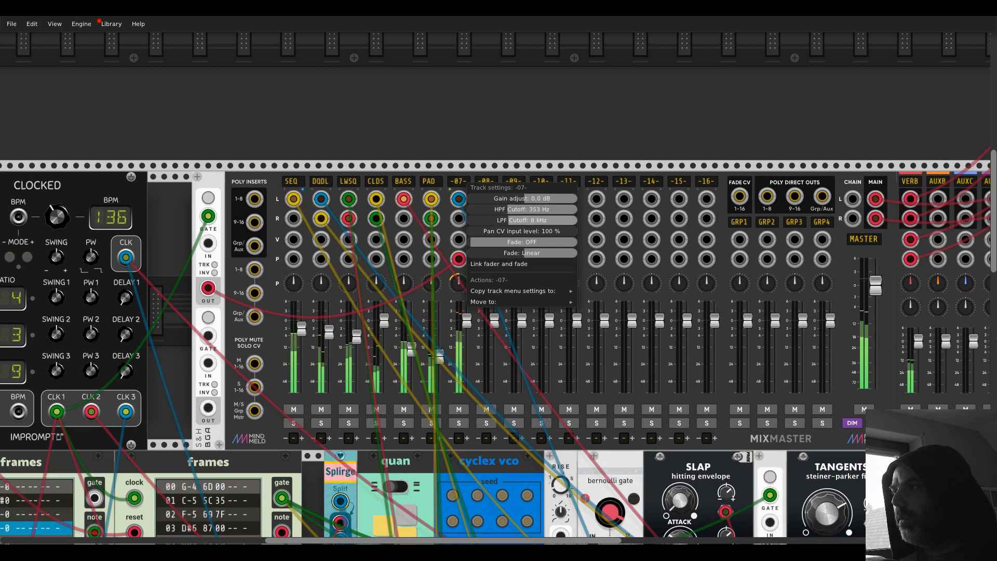
click(653, 149)
Raise channel 7's aux A send to the VERB return on the AuxSpander
scroll(598, 135, right, 5)
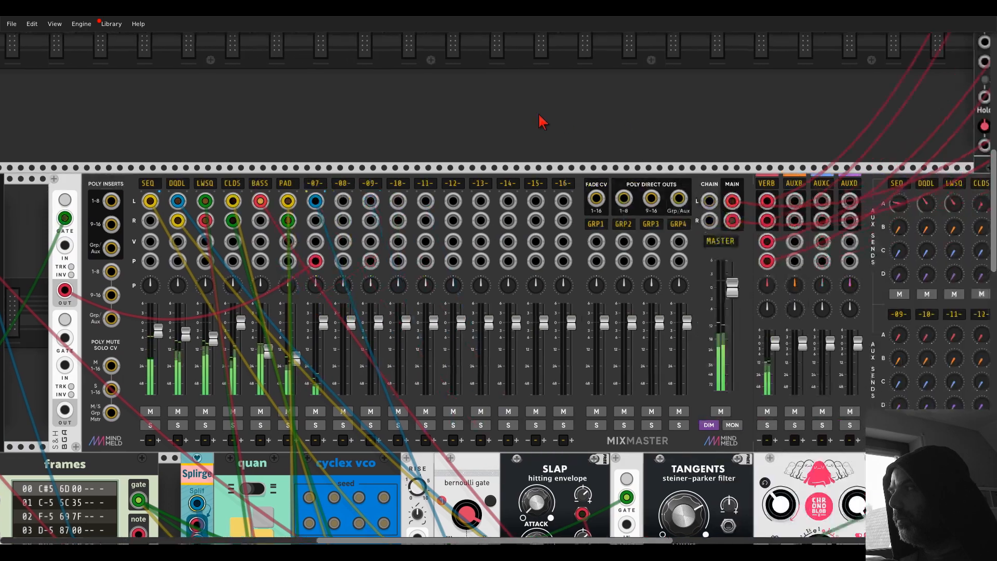
scroll(543, 122, right, 8)
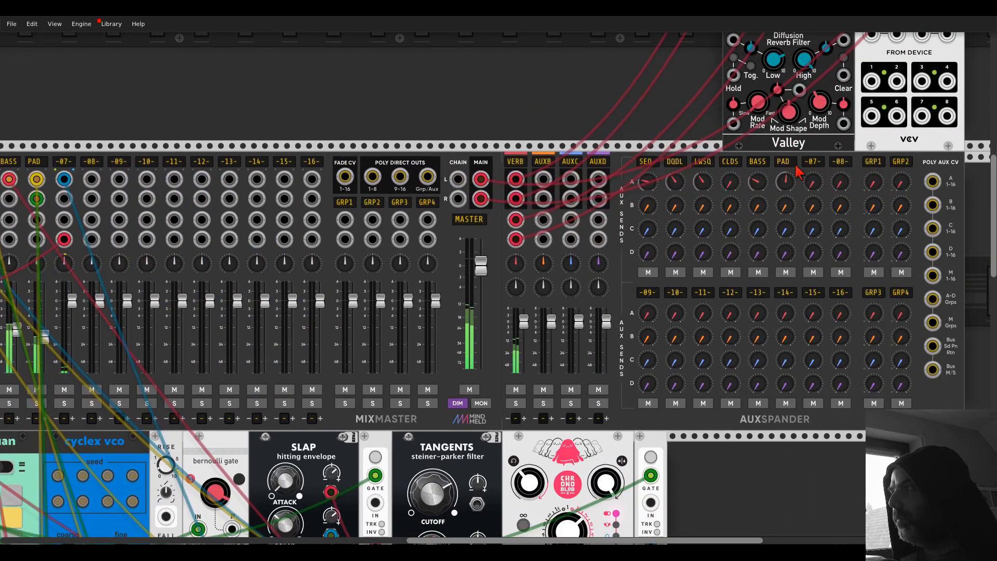
scroll(798, 171, up, 1)
drag(814, 208, 813, 205)
scroll(537, 89, left, 9)
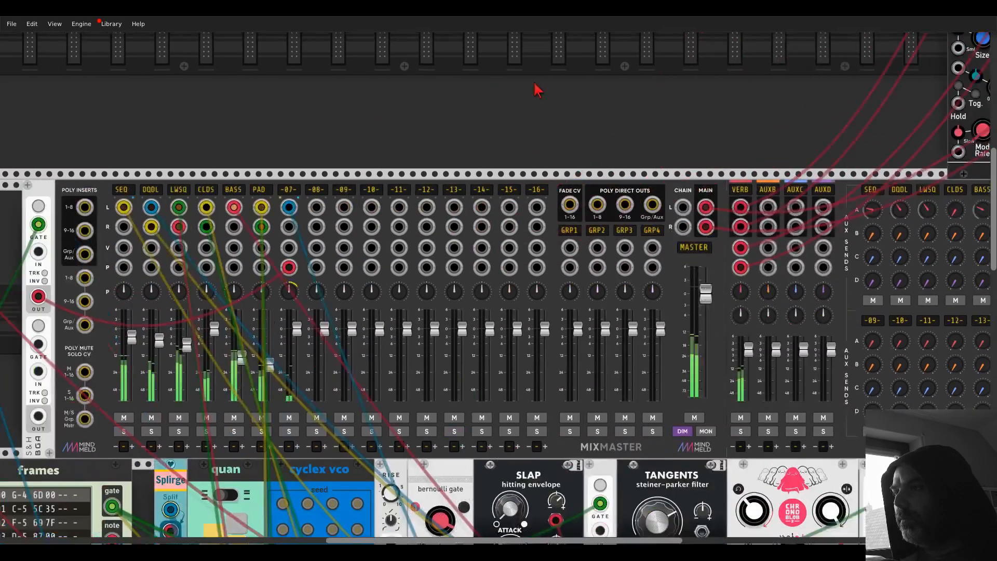
Mute the SEQ, DQDL, LWSQ and CLDS mixer channels to audition the rest, and unmute all four again
scroll(570, 122, down, 4)
scroll(784, 343, down, 6)
scroll(784, 343, right, 6)
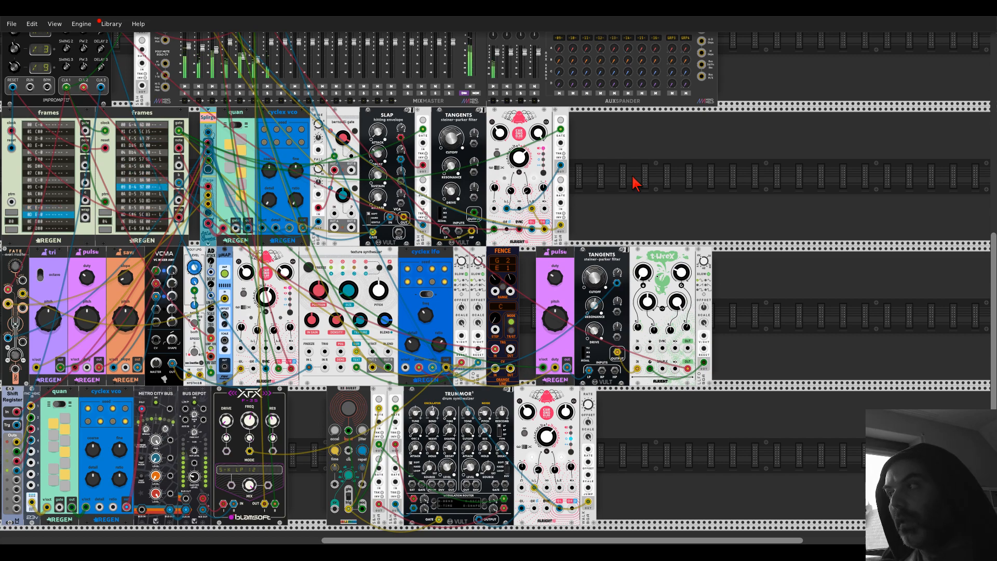
drag(619, 172, 840, 329)
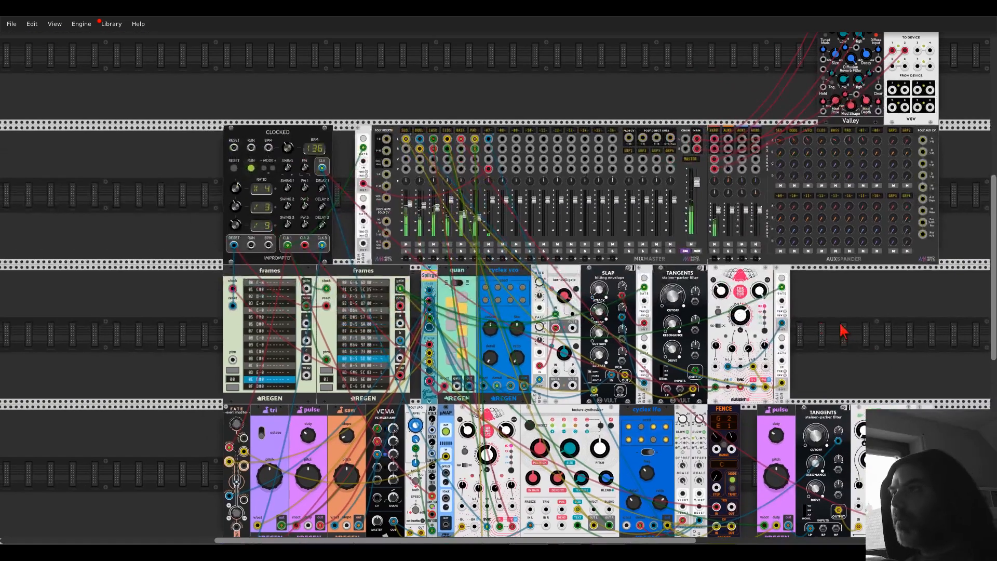
scroll(475, 213, up, 4)
scroll(421, 258, up, 2)
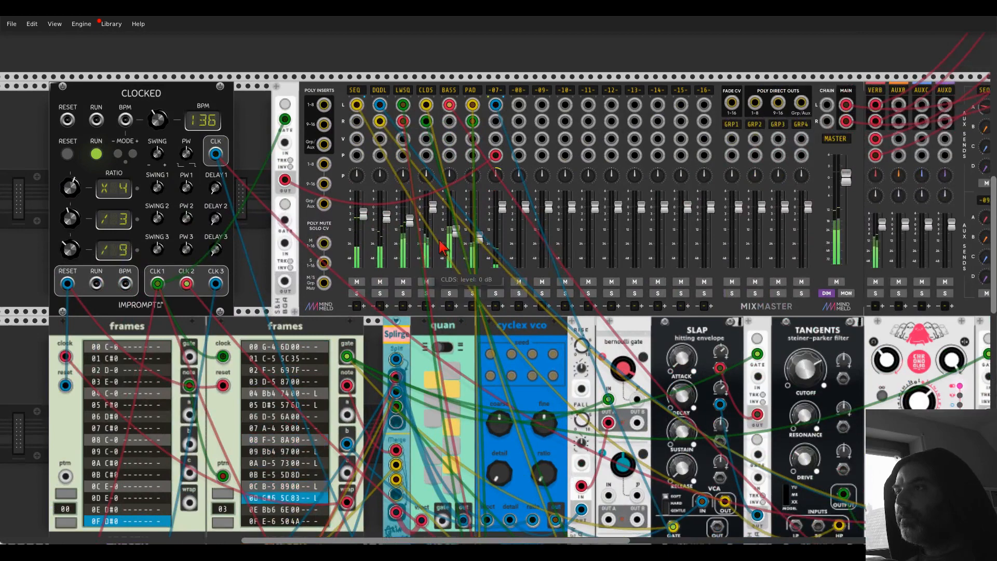
click(357, 255)
click(379, 256)
click(402, 282)
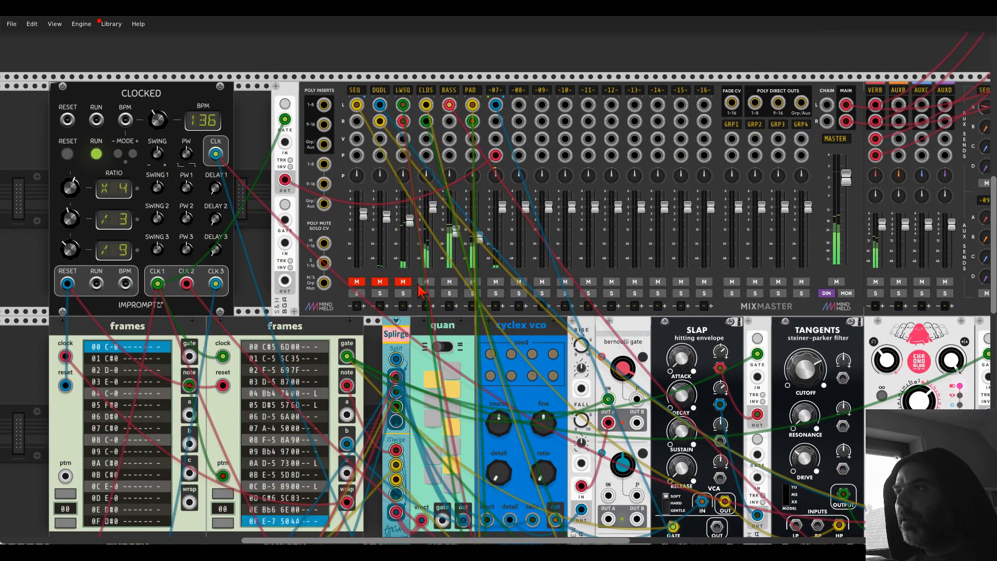
click(427, 282)
click(427, 282)
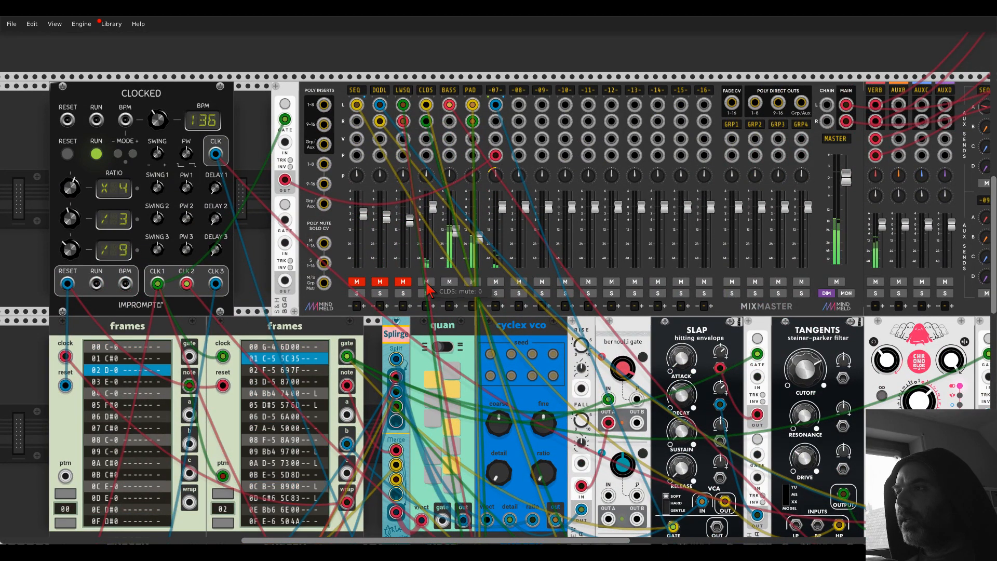
click(404, 283)
click(379, 282)
click(357, 282)
Move the T-Wrex's output cable back to the Tangents filter's output and delete the T-Wrex and its adjacent LLFO
scroll(666, 318, down, 3)
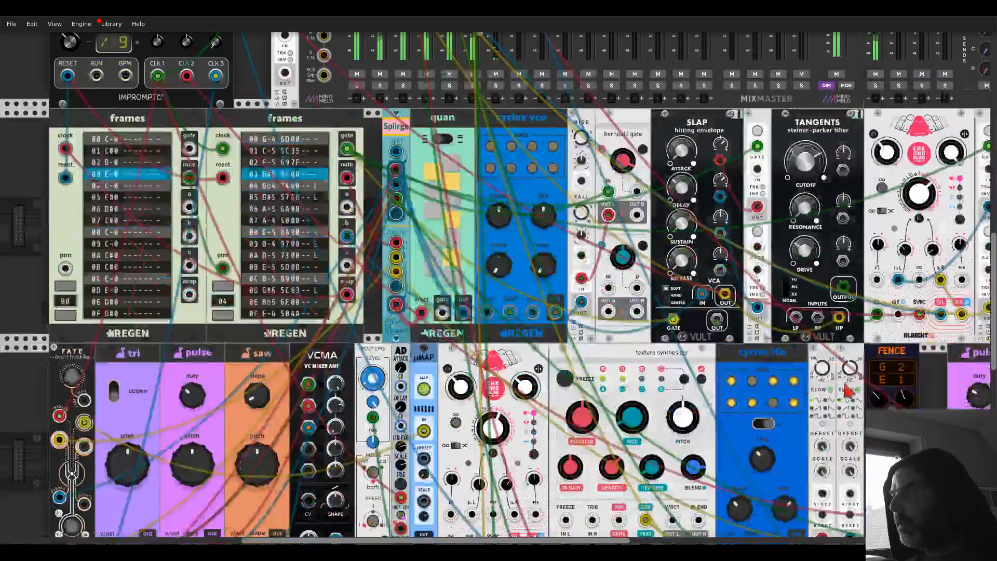
scroll(147, 197, up, 3)
scroll(147, 197, left, 3)
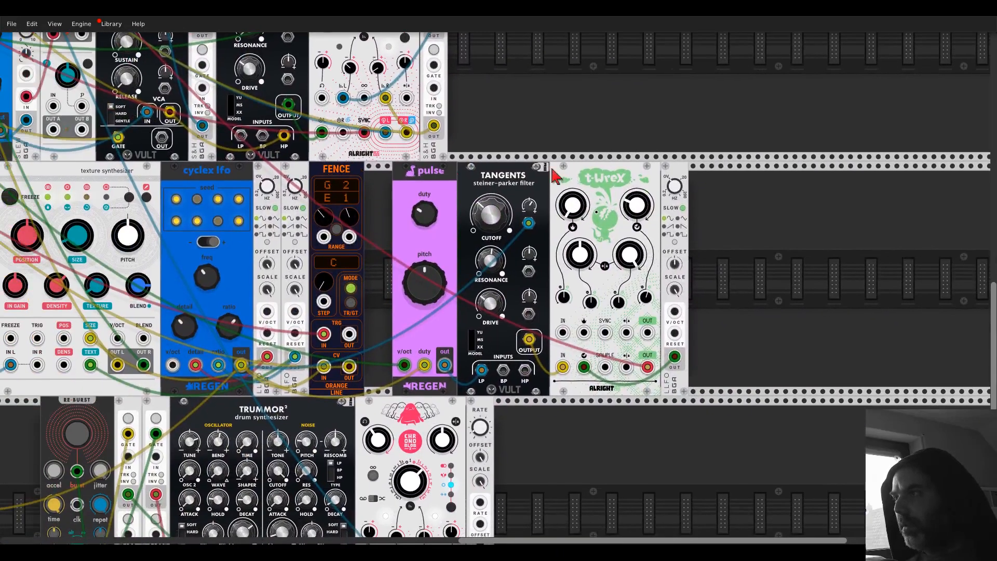
drag(528, 340, 540, 341)
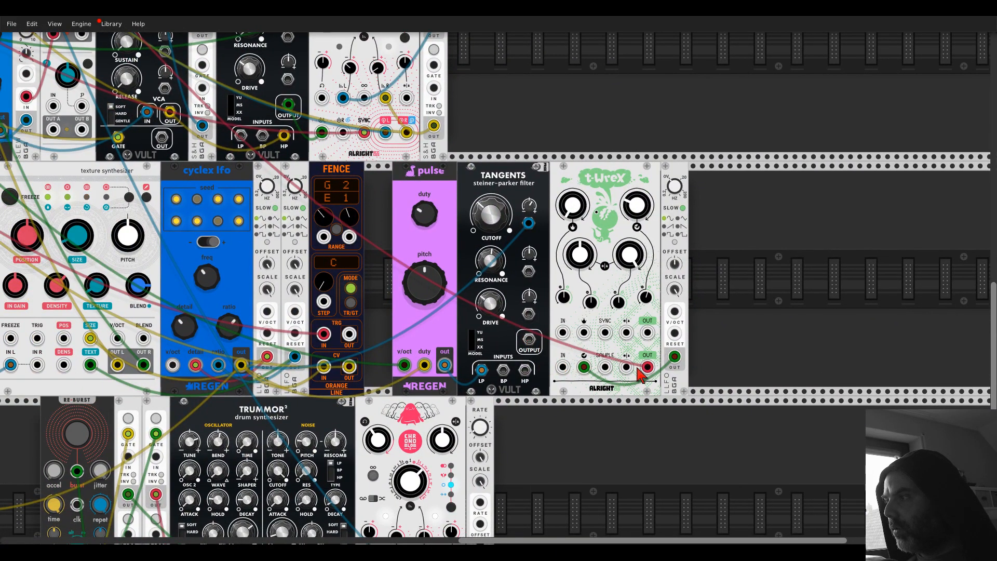
drag(647, 368, 529, 340)
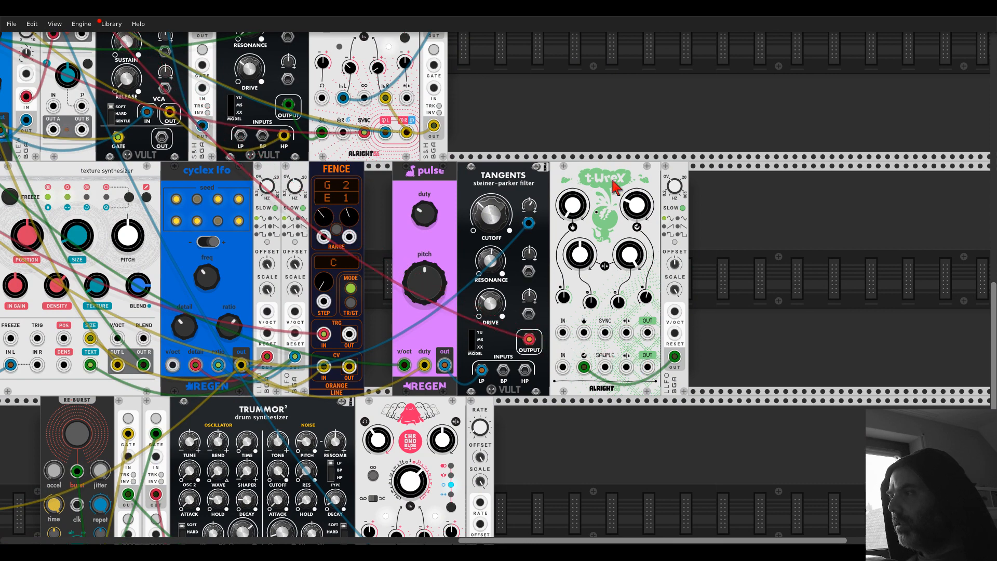
key(Delete)
key(Delete)
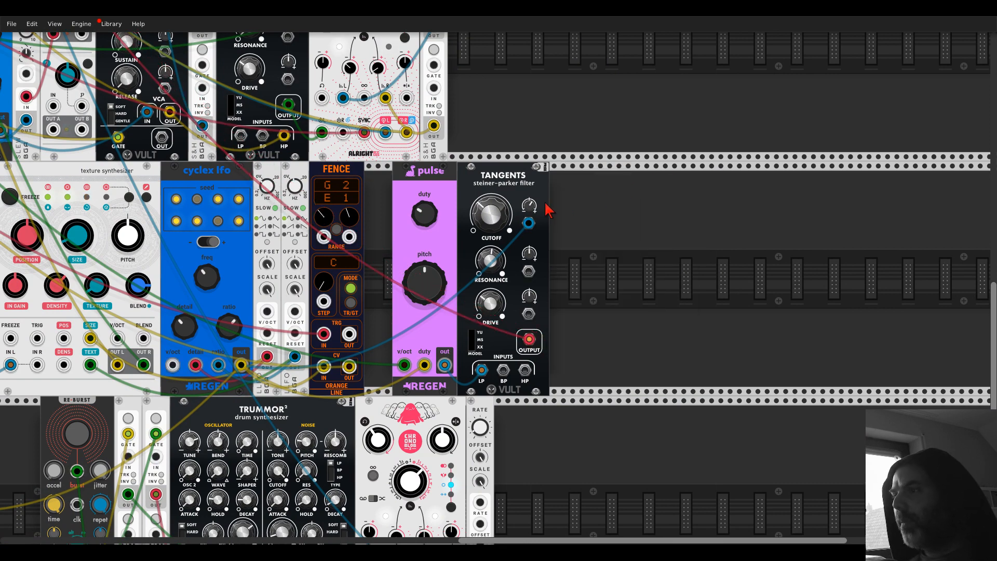
Search the library for slap, place a Vult Slap (Free) beside the Tangents filter, and route the filter's output through its VCA
right_click(649, 231)
text(slap)
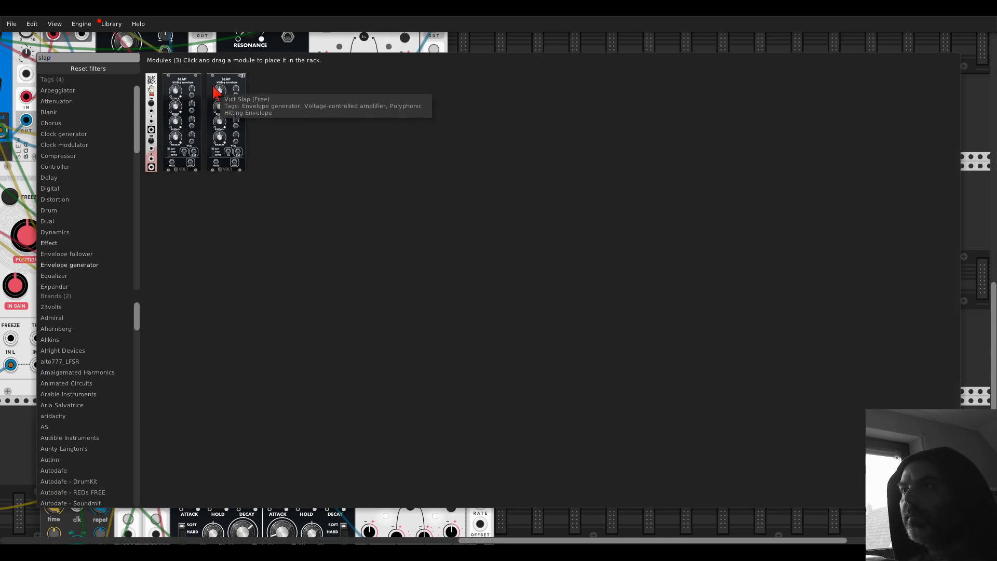
drag(214, 88, 442, 212)
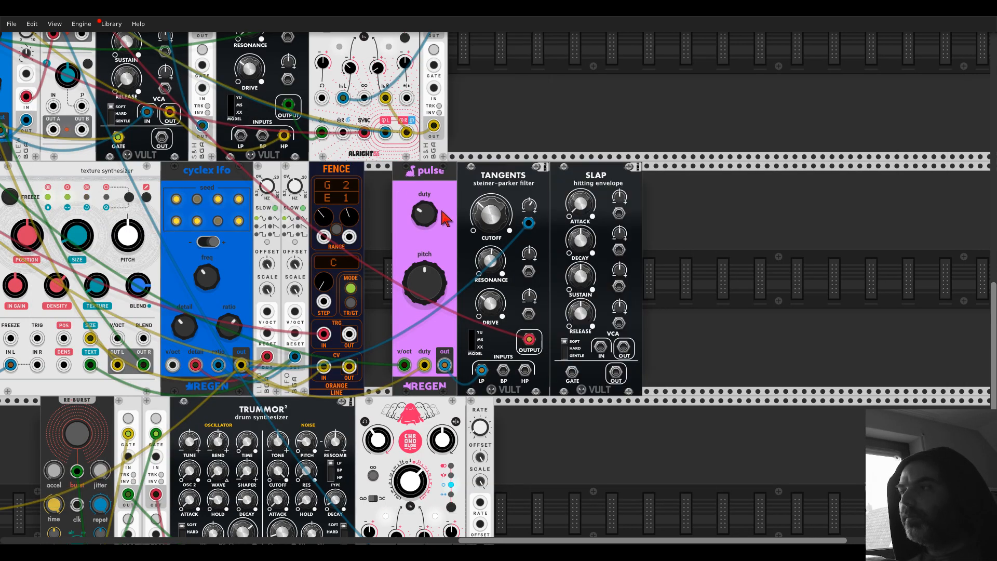
drag(529, 339, 627, 350)
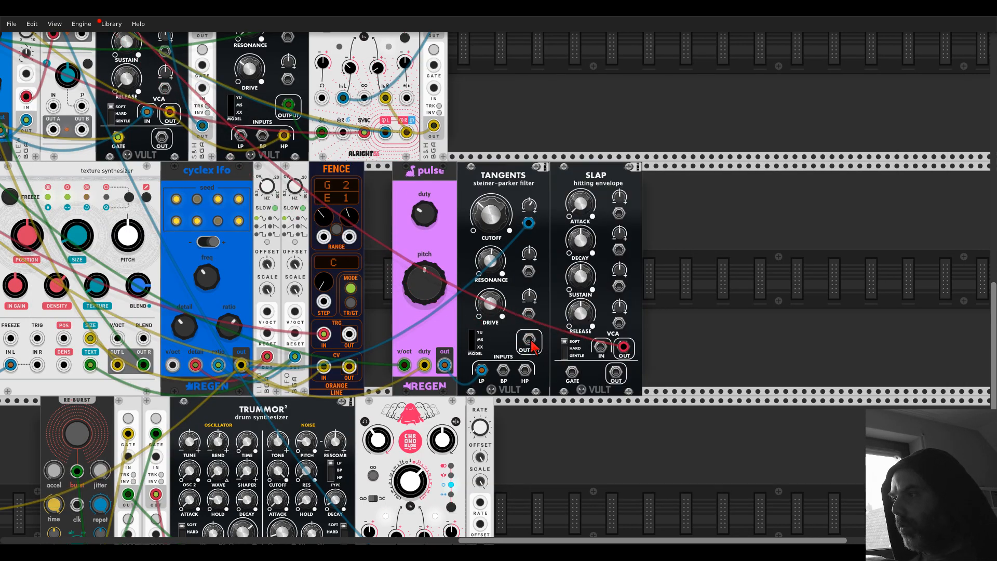
drag(529, 340, 601, 347)
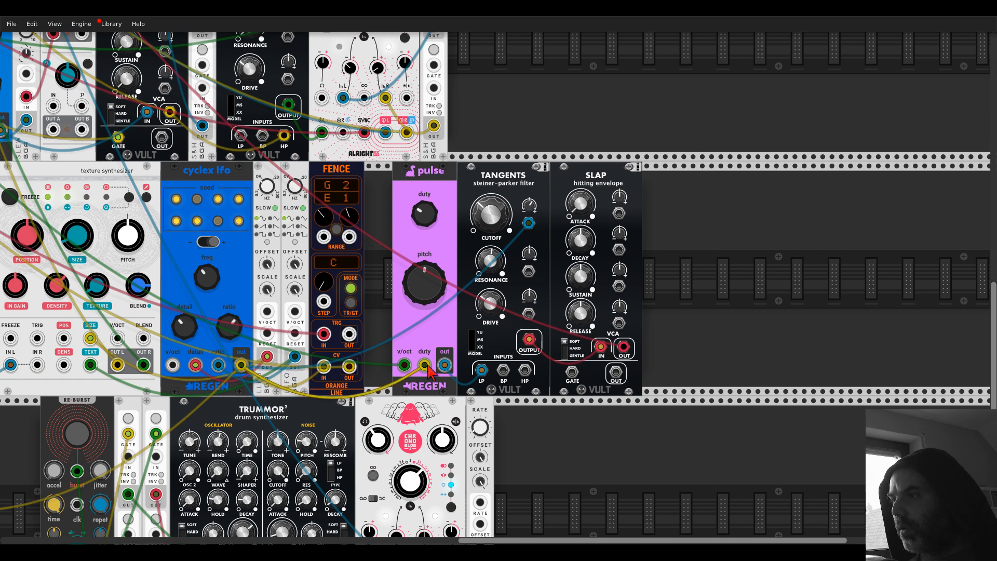
Patch a gate signal into the new Slap's gate input and shift the pulse, Tangents and Slap modules left against Fence
drag(426, 368, 572, 372)
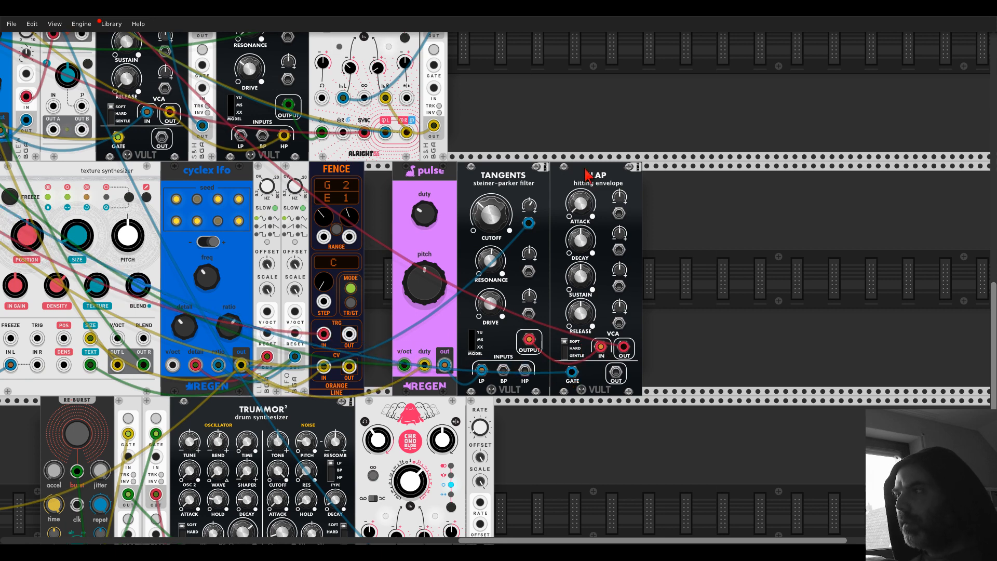
drag(594, 176, 570, 174)
Set the new Slap's decay to about 0.416 and unplug the cable from the Tangents' cutoff CV input
drag(555, 276, 554, 290)
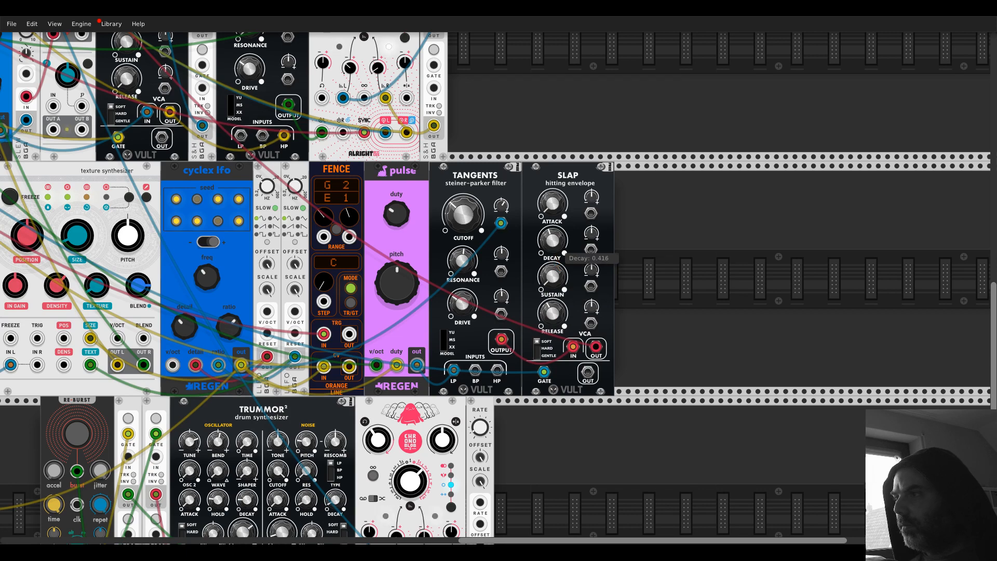
drag(501, 224, 491, 221)
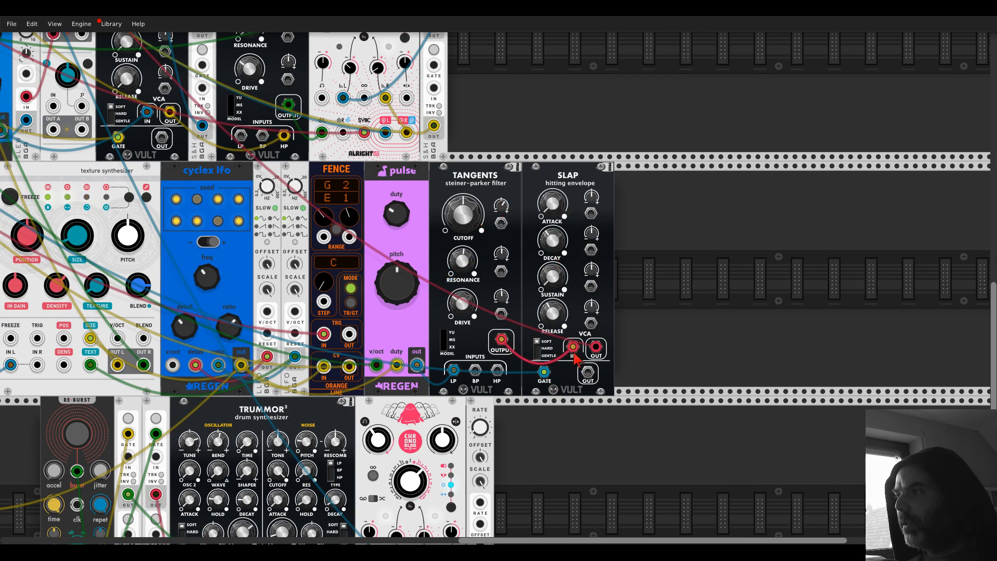
Patch the new Slap's envelope output into the Tangents' cutoff CV input, and raise and solo the mixer's BASS channel
drag(587, 372, 500, 202)
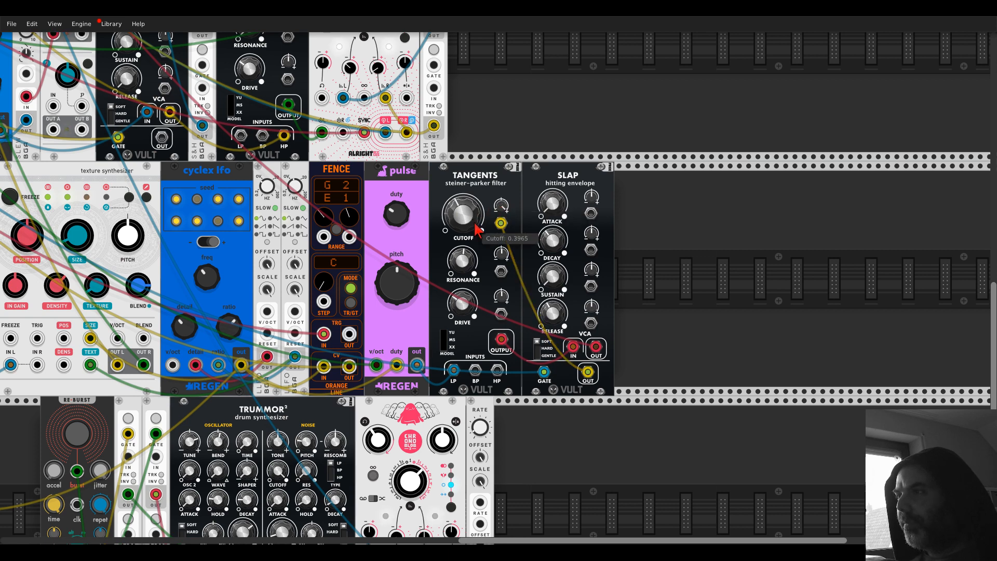
drag(497, 102, 910, 513)
drag(314, 283, 314, 258)
click(307, 314)
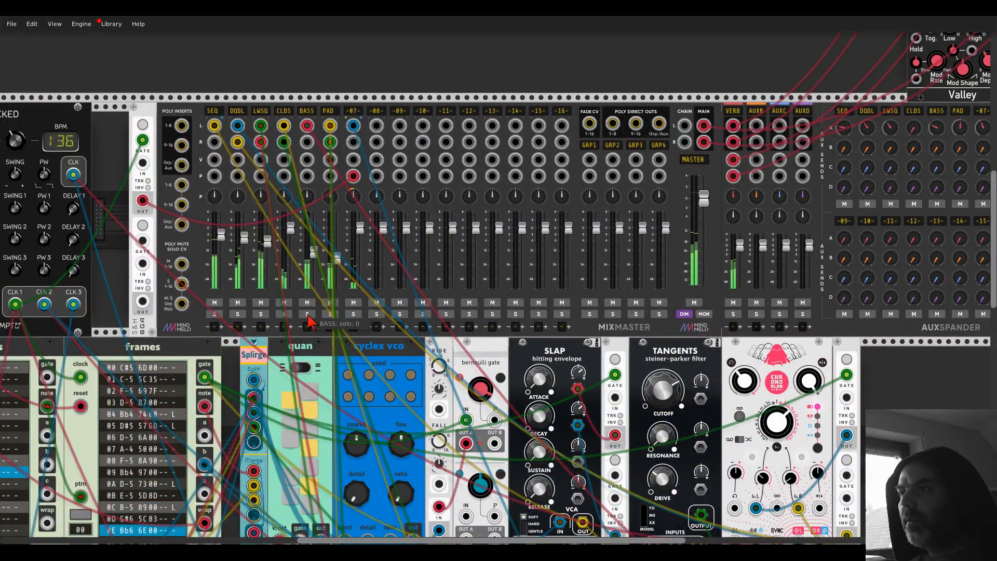
Adjust the cutoff CV amount on the Tangents filter beside the new Slap
drag(892, 390, 535, 49)
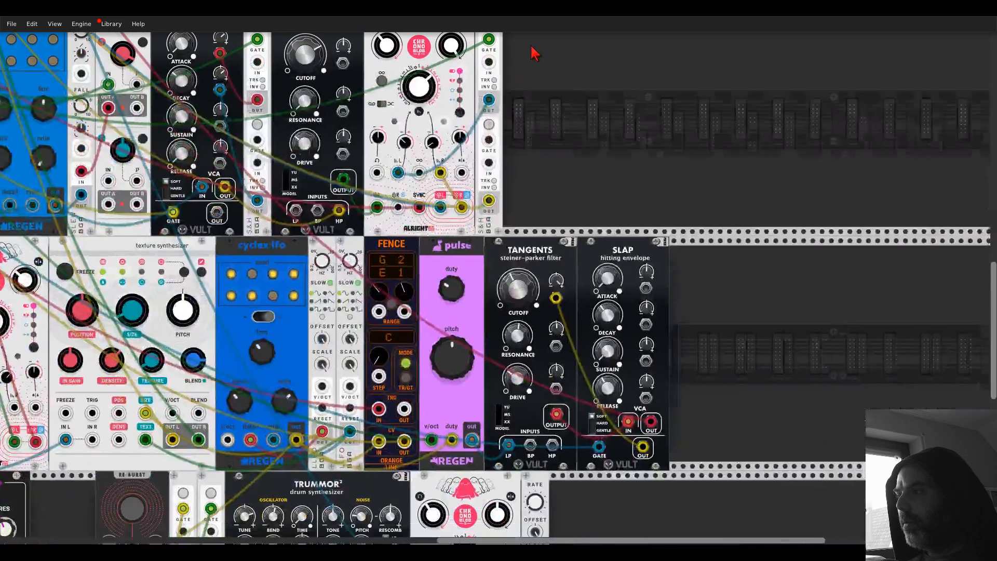
mouse_move(557, 285)
drag(556, 281, 556, 296)
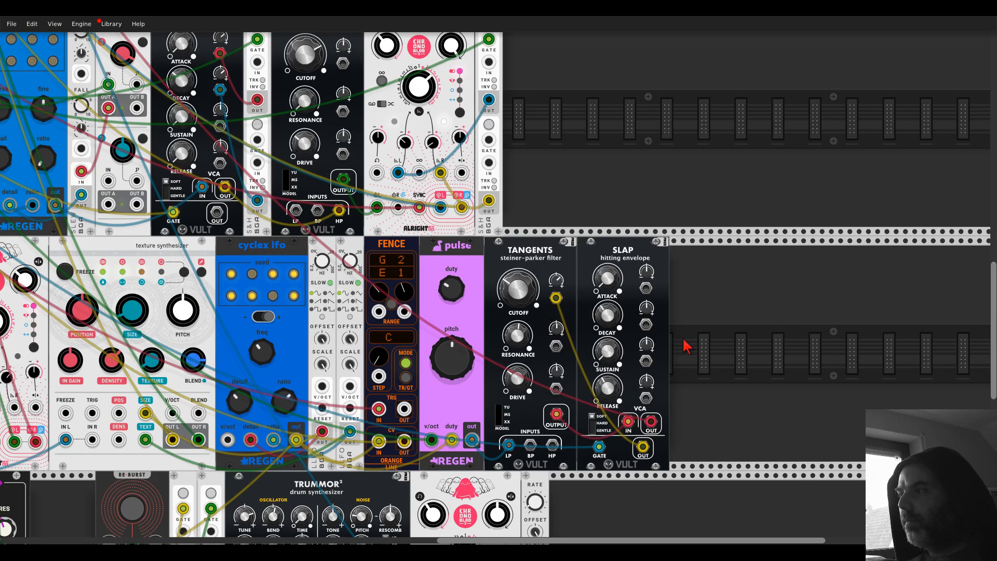
Search the library for delay and place a DelayPlus and a BPM Delay/MS Calc beside the new Slap
drag(684, 345, 625, 312)
right_click(632, 316)
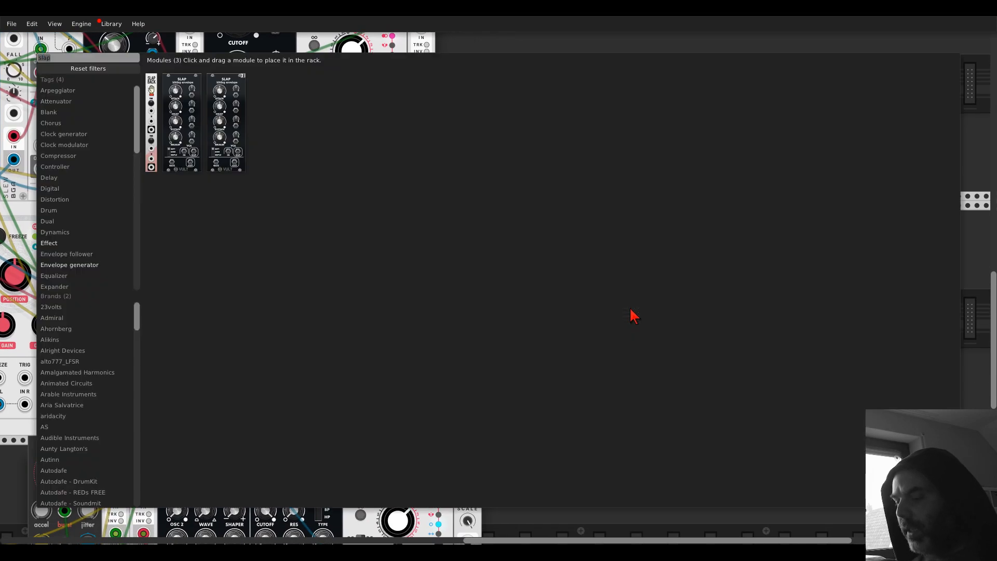
text(delay)
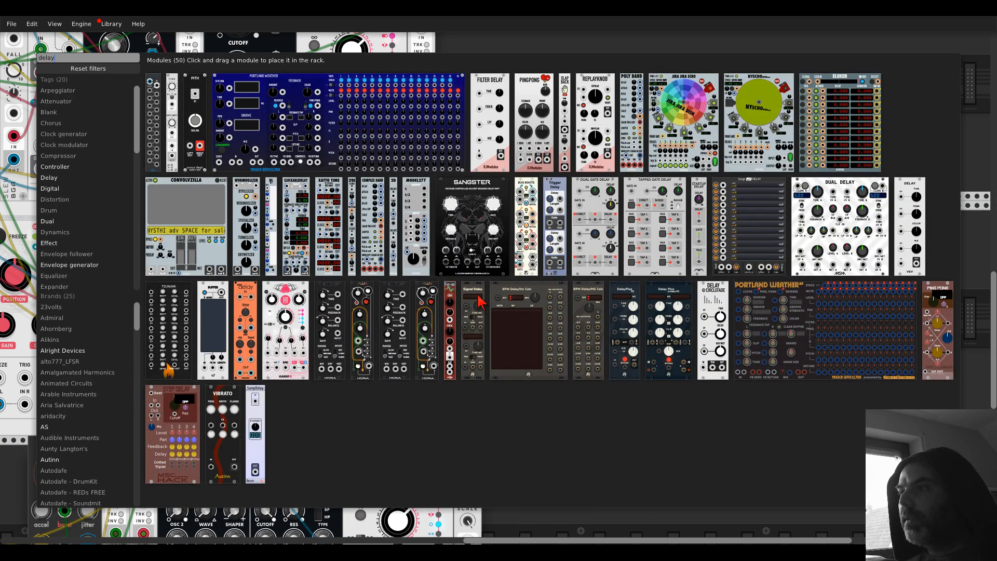
click(617, 288)
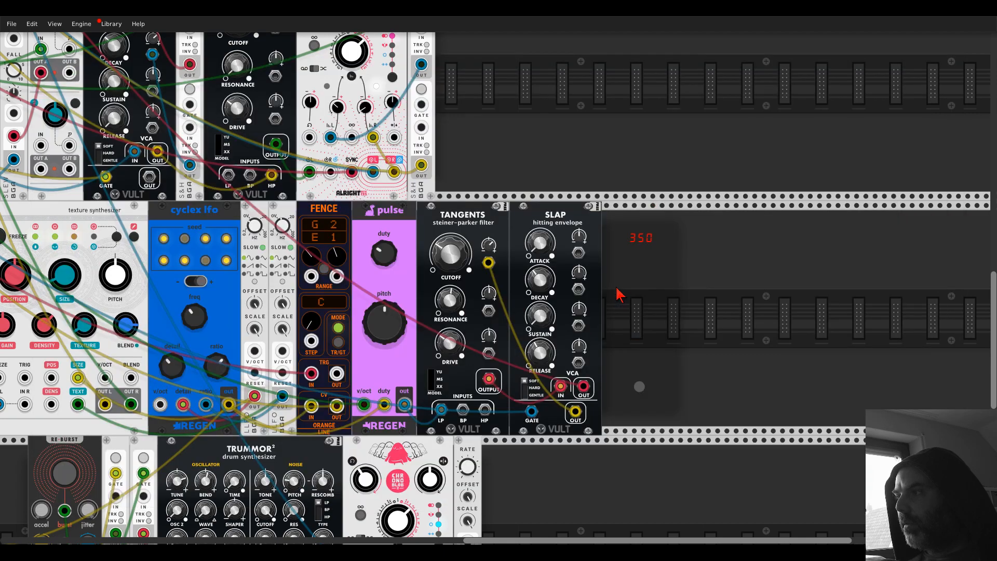
right_click(684, 292)
click(582, 294)
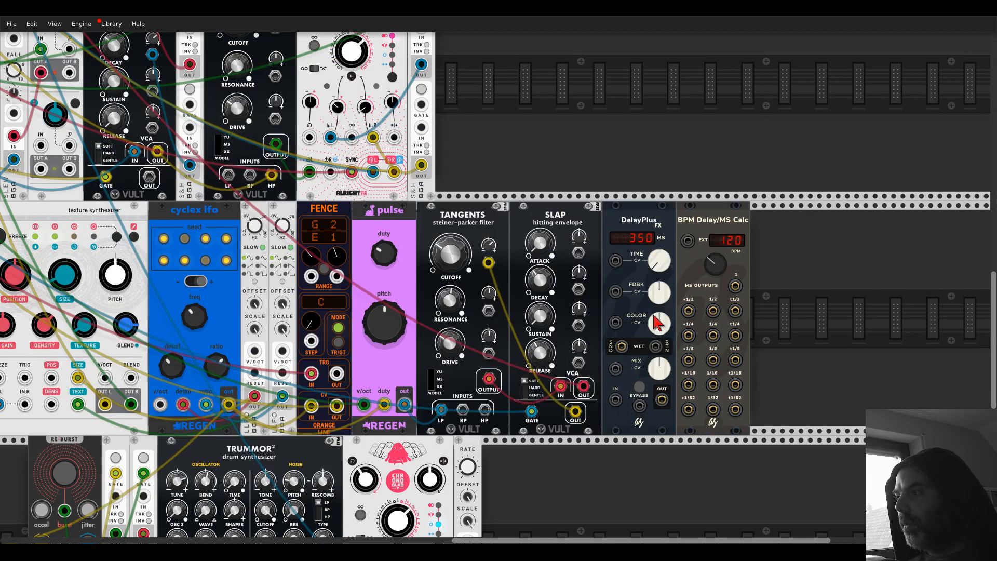
Patch Clocked's master CLK output into the external clock input of the BPM Delay/MS Calc
scroll(686, 249, down, 1)
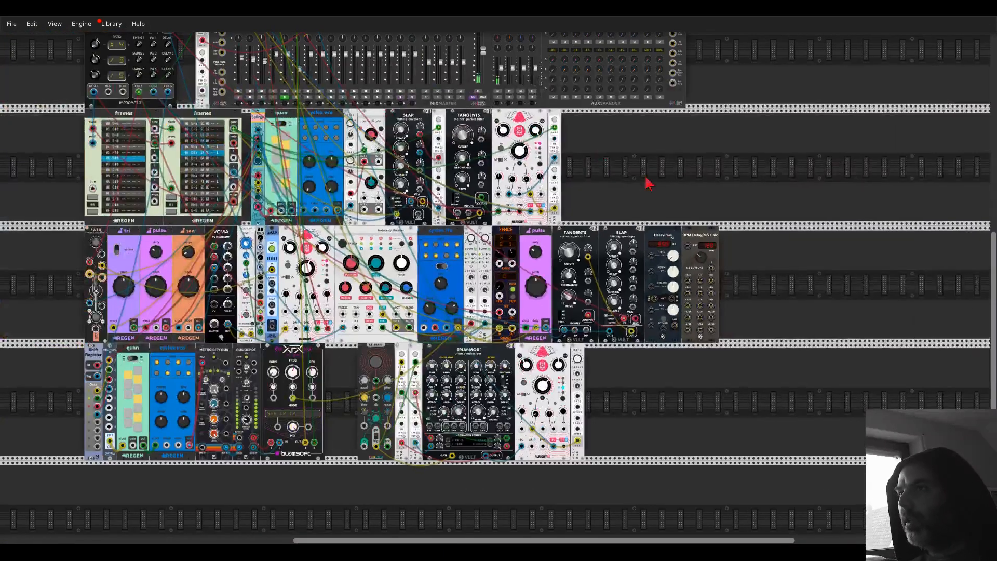
drag(605, 155, 704, 247)
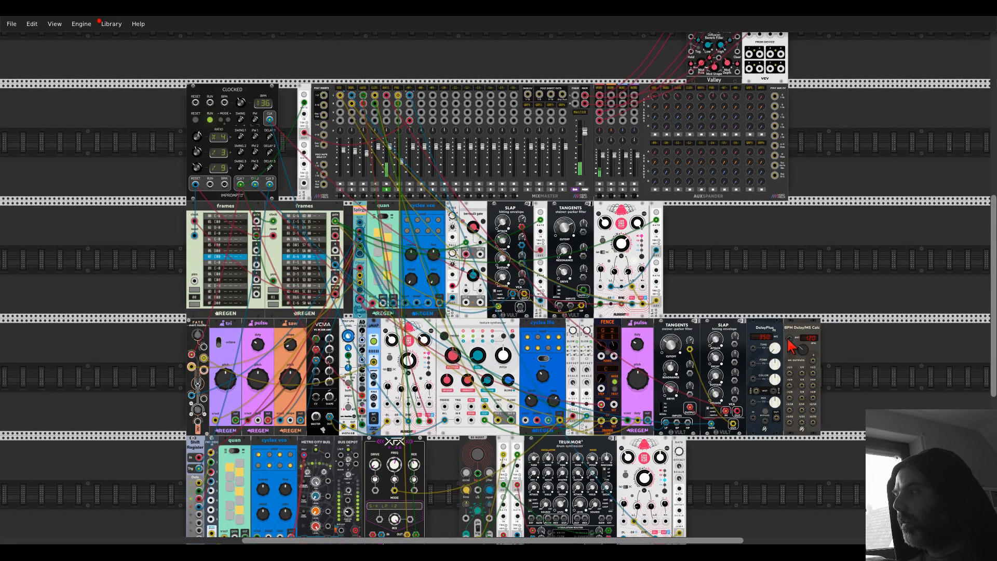
drag(789, 338, 270, 120)
drag(828, 368, 606, 303)
scroll(580, 299, up, 4)
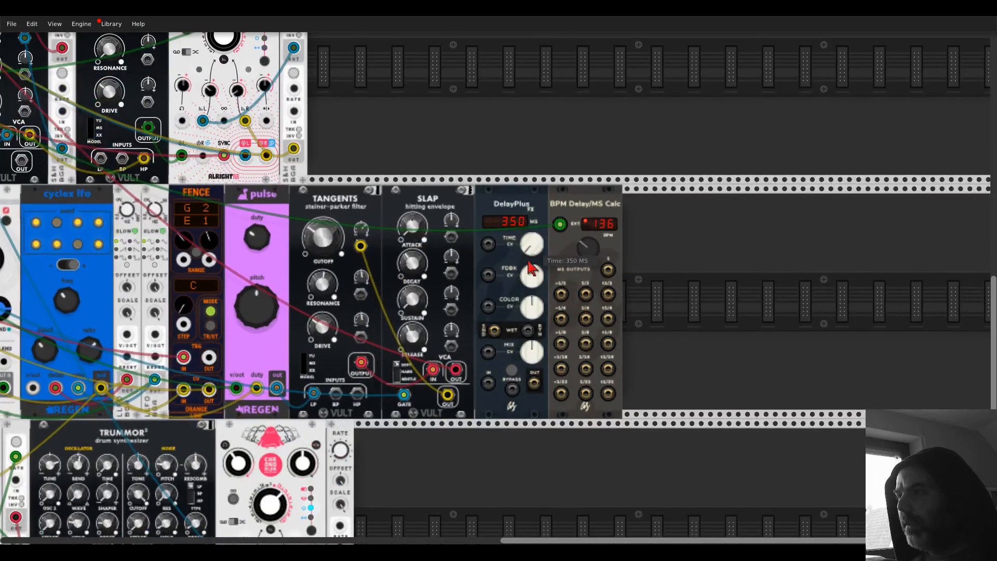
Insert the DelayPlus after the Slap's VCA by feeding it the VCA output and moving the mixer cable to the delay's output
drag(456, 369, 534, 383)
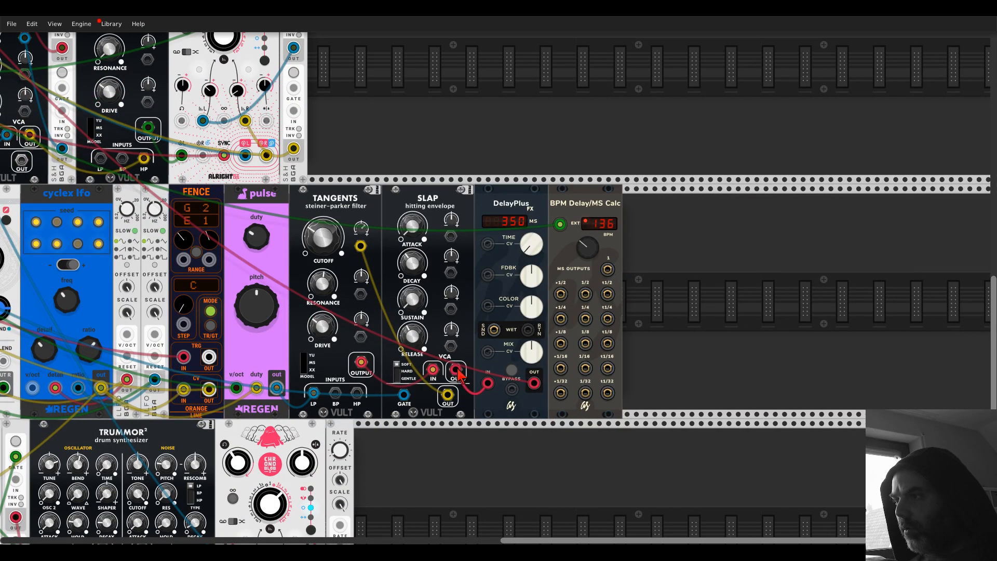
scroll(535, 275, up, 1)
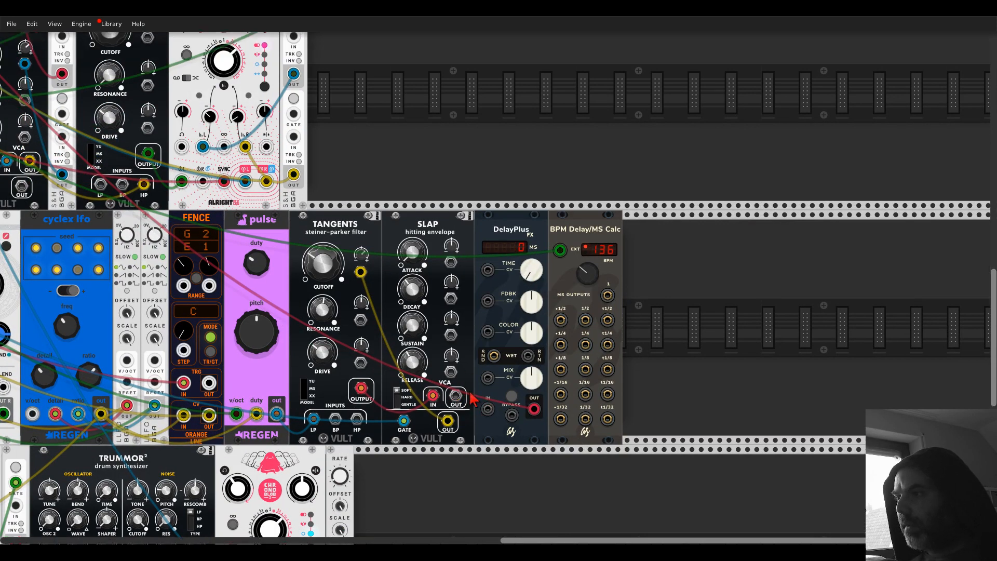
drag(456, 396, 488, 409)
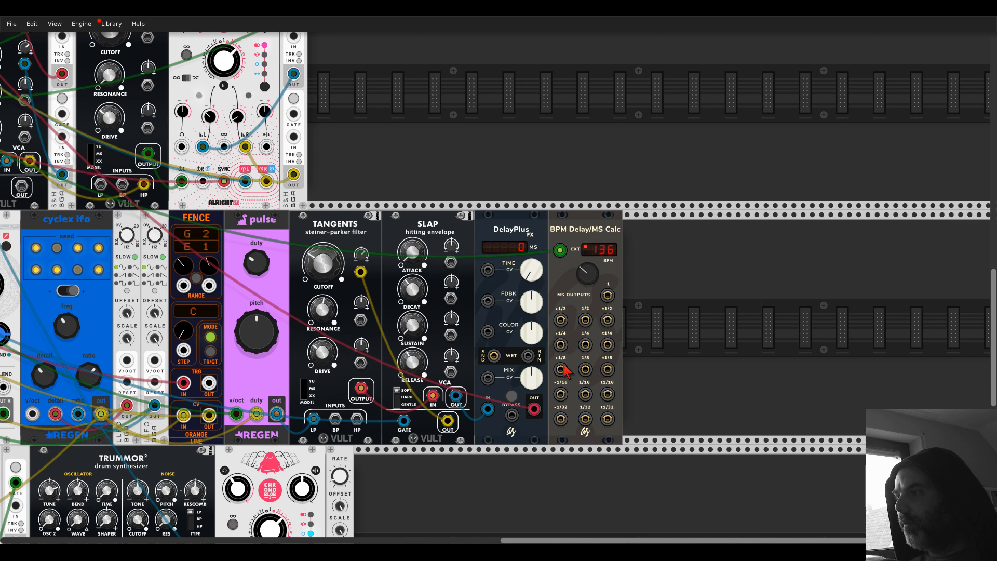
Try the calculator's dotted 1/8, straight 1/4 and triplet 1/2 outputs as the DelayPlus time CV
drag(564, 366, 488, 276)
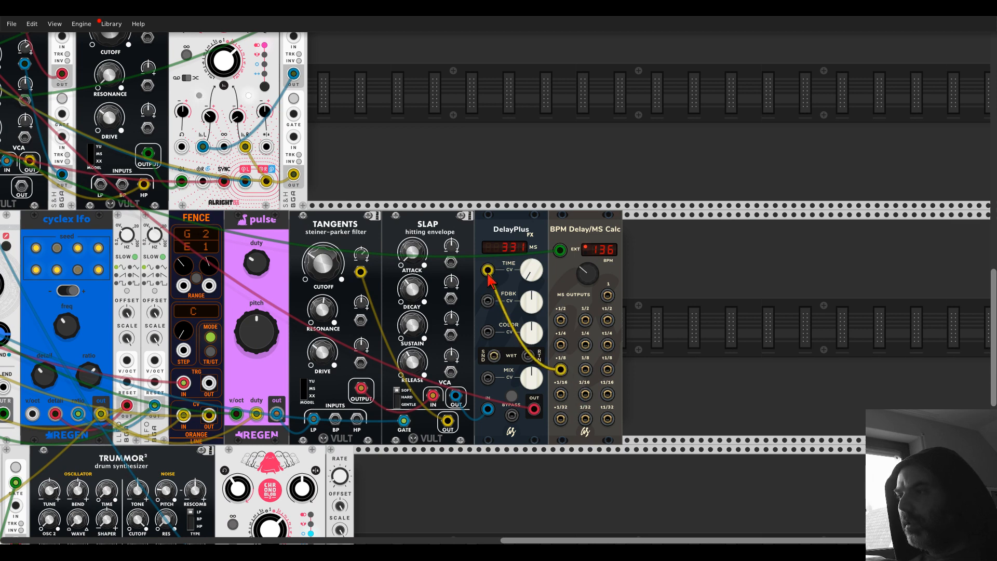
drag(564, 373, 586, 345)
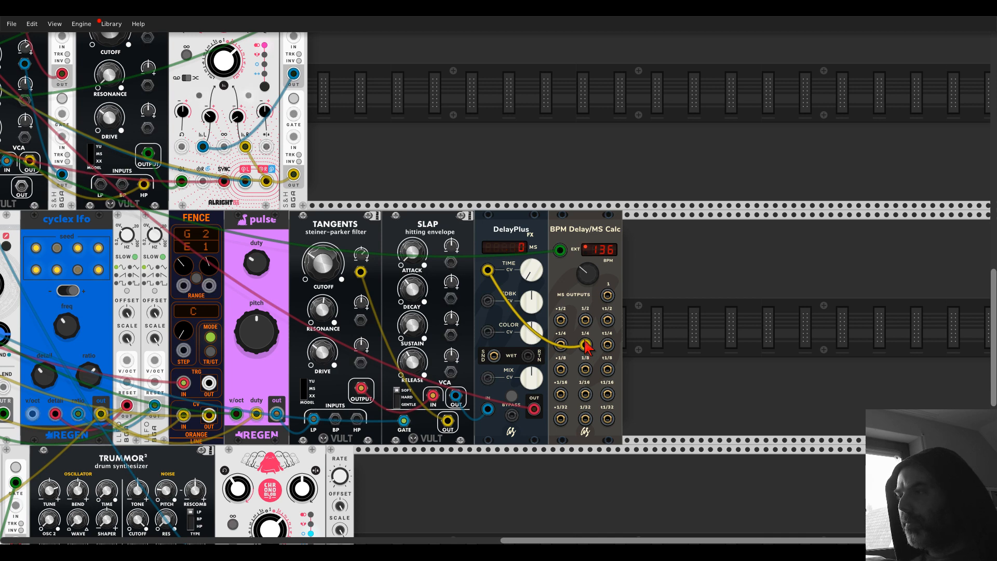
drag(585, 345, 525, 302)
drag(608, 320, 488, 270)
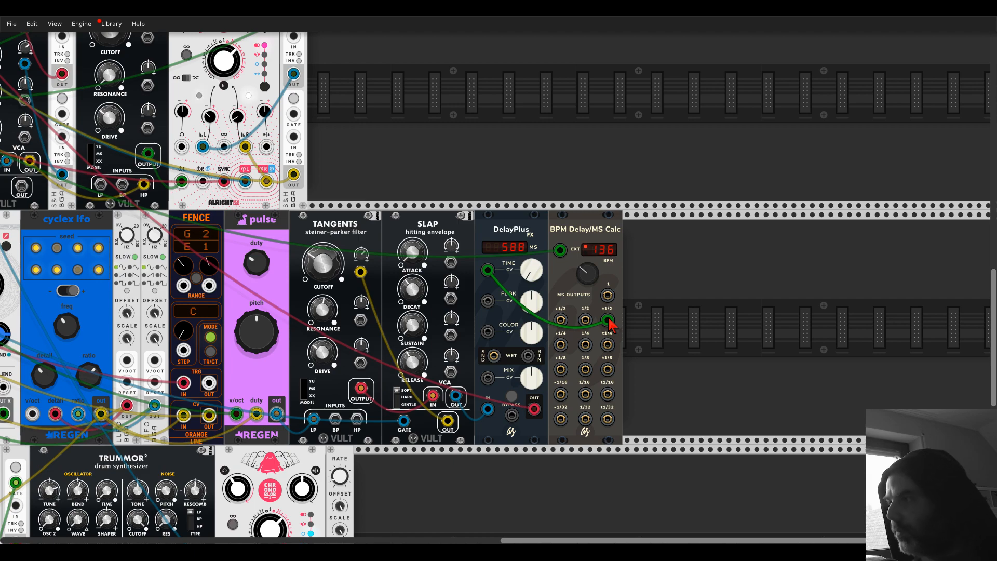
Turn off solo on the mixer's BASS channel
scroll(468, 173, up, 10)
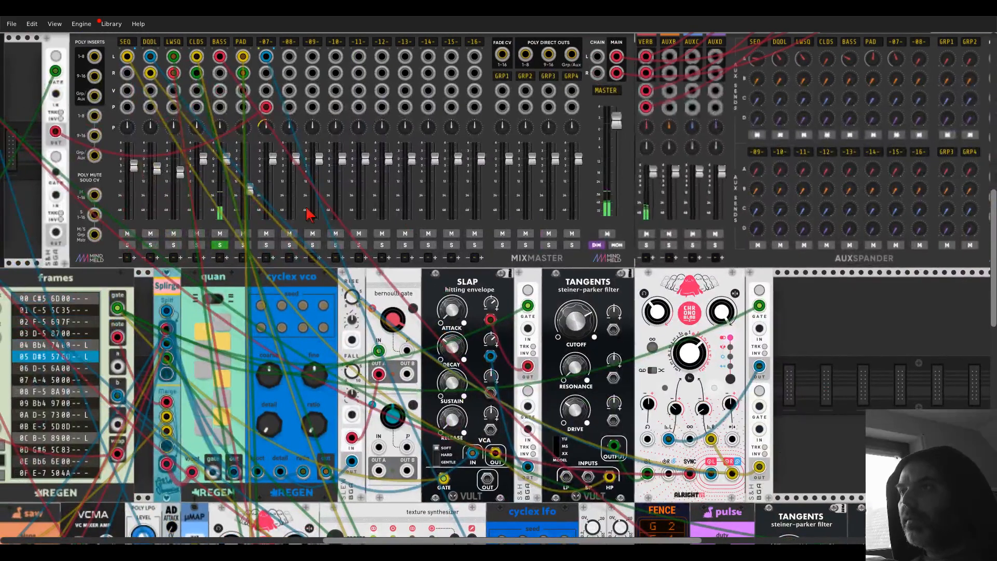
scroll(308, 244, left, 3)
scroll(307, 244, up, 1)
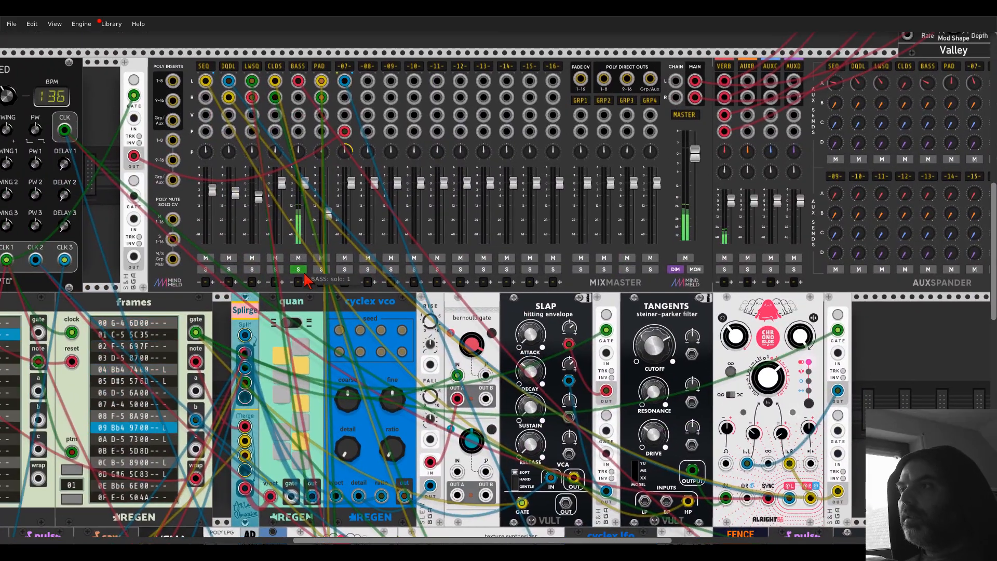
click(299, 270)
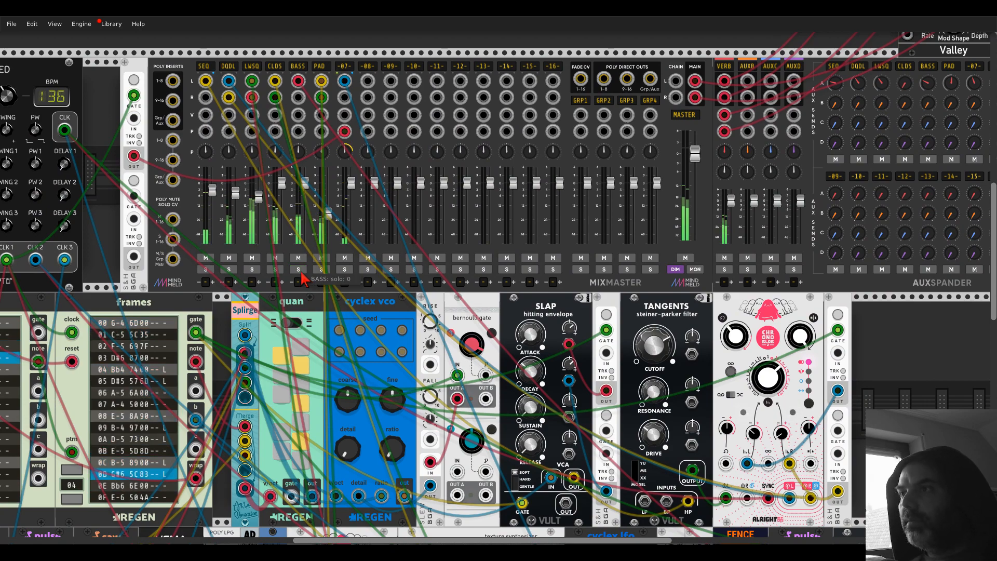
Try the calculator's triplet 1/8, triplet 1/4, dotted 1/4, dotted 1/8 and straight 1/8 outputs as the delay's time CV
scroll(362, 137, down, 6)
scroll(362, 137, right, 10)
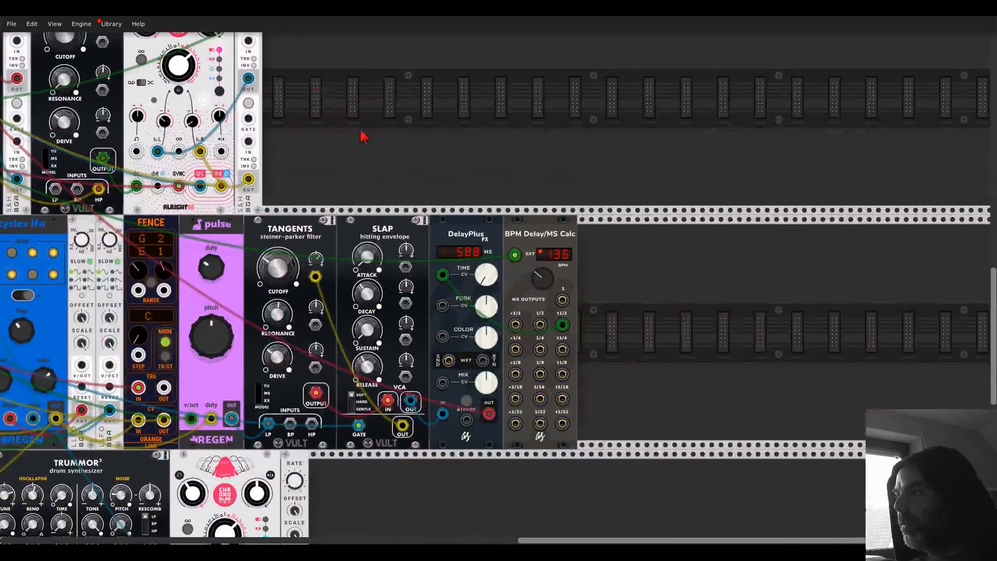
drag(561, 333, 563, 375)
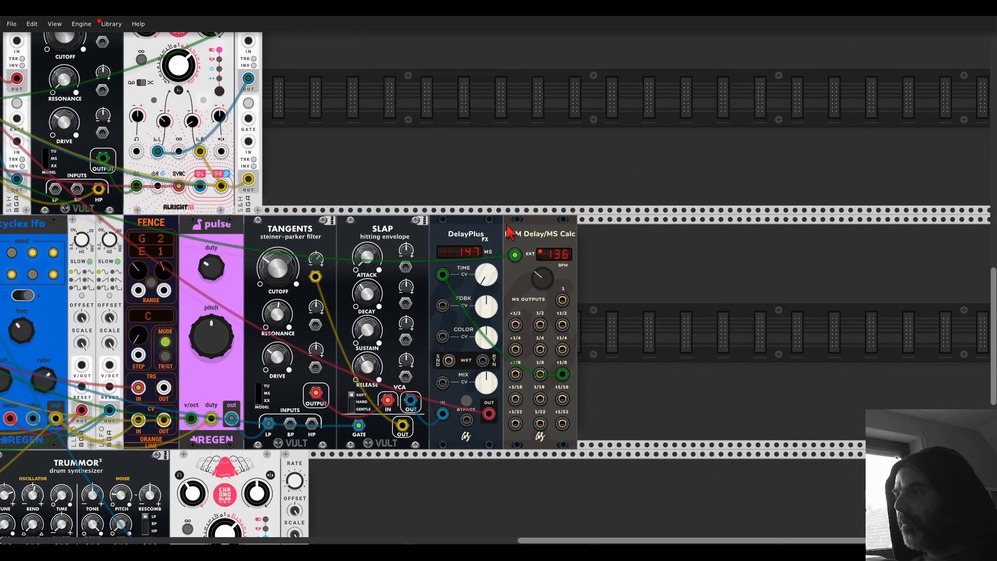
drag(563, 374, 563, 350)
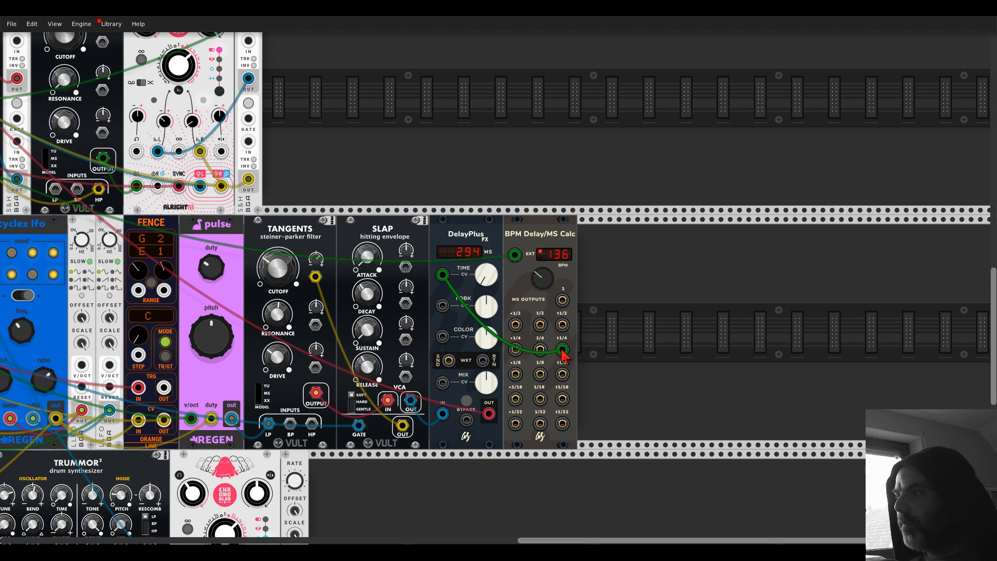
drag(563, 350, 517, 351)
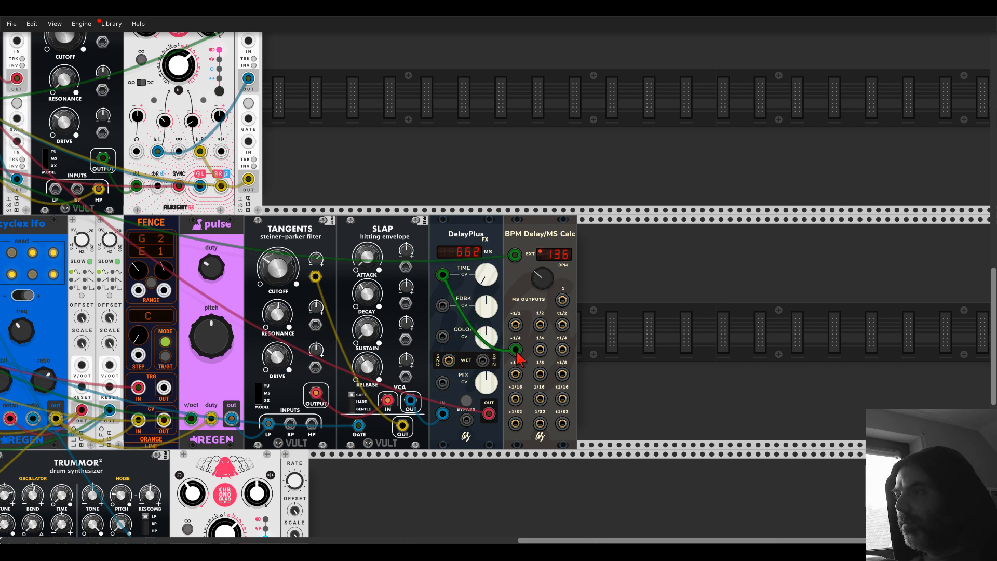
drag(516, 351, 514, 375)
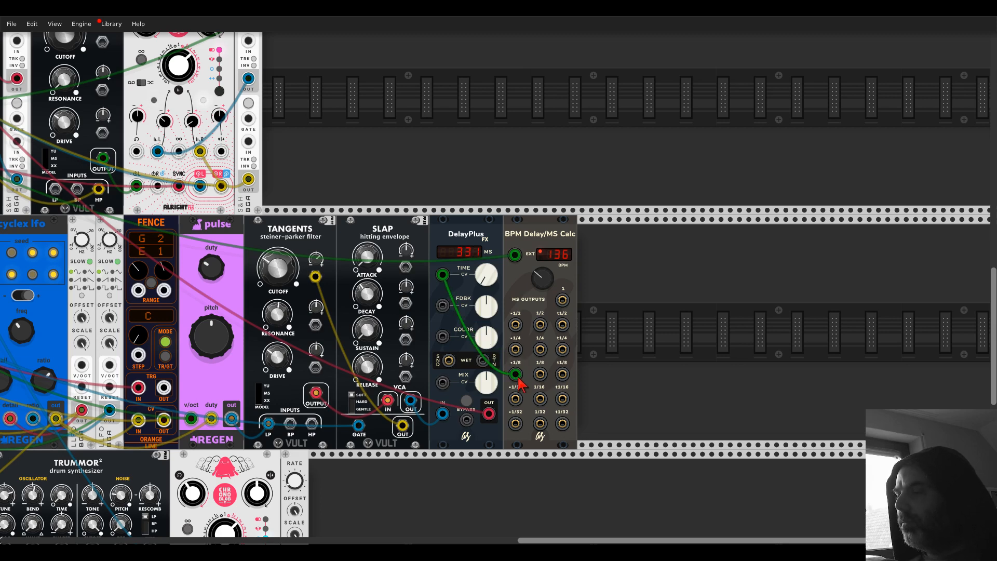
drag(516, 374, 443, 274)
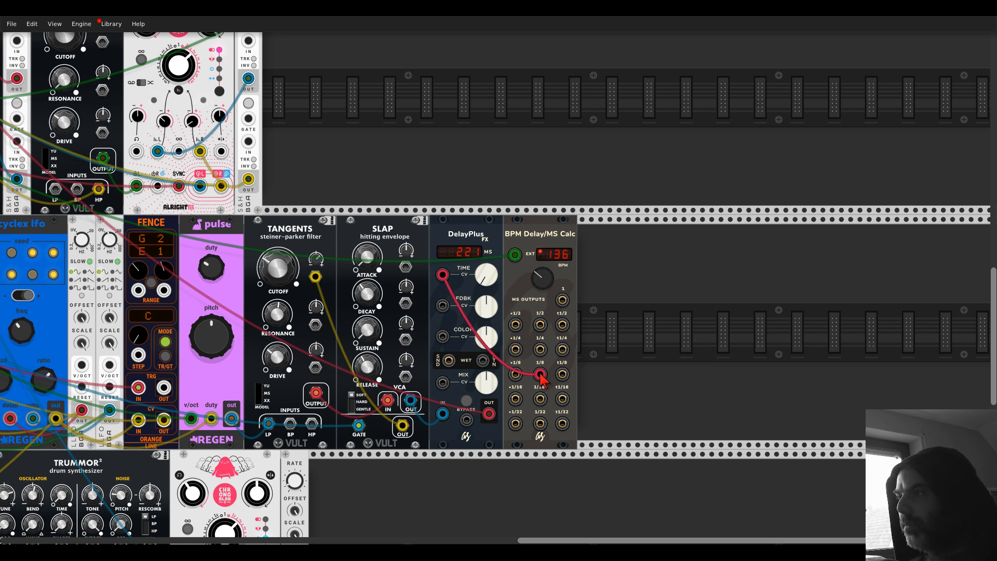
Lower the DelayPlus mix and replace its time CV cable with a fixed delay time of 225 ms
drag(488, 385, 489, 387)
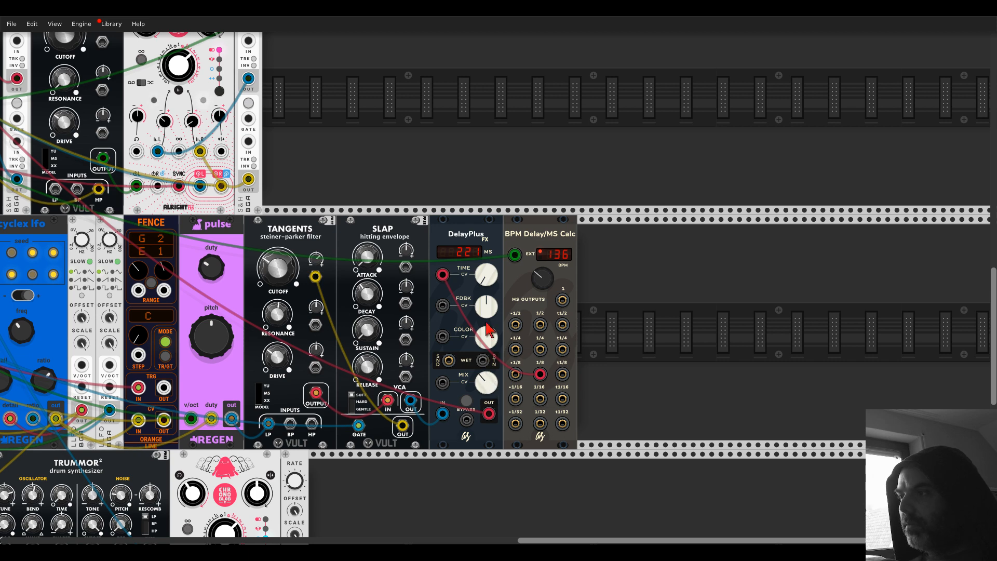
drag(441, 275, 438, 276)
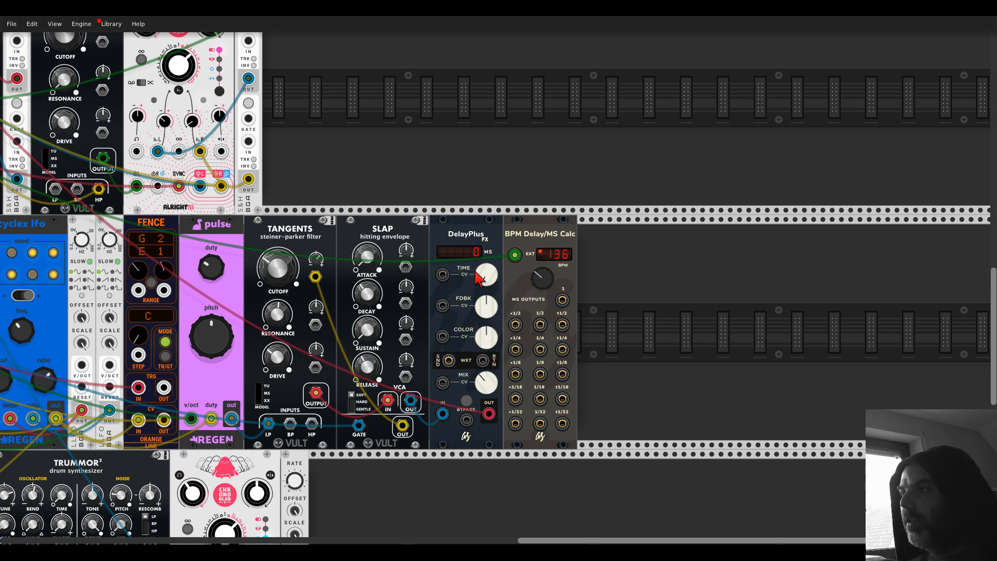
right_click(489, 272)
text(225)
key(Return)
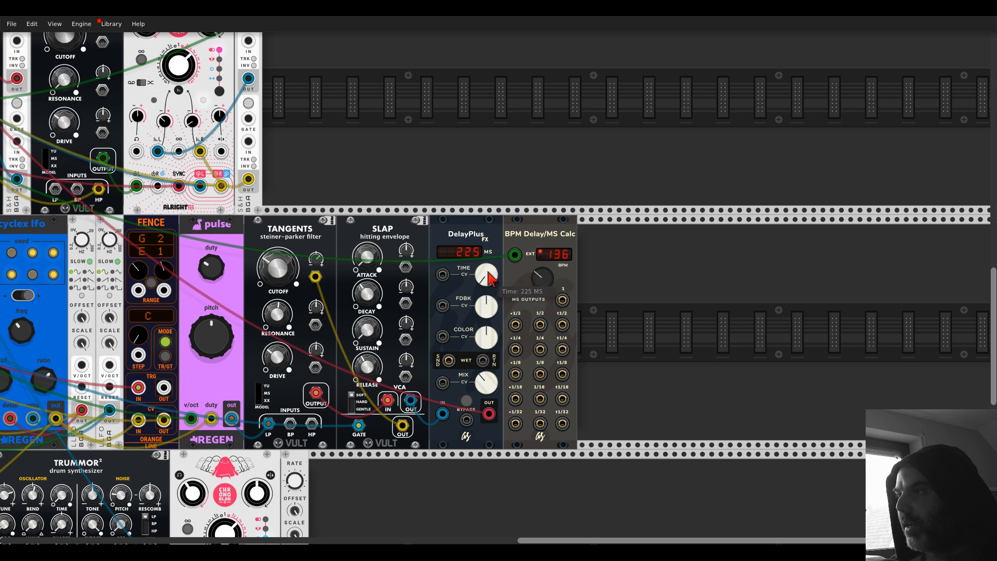
Delete the BPM Delay/MS Calc module
right_click(524, 232)
click(535, 323)
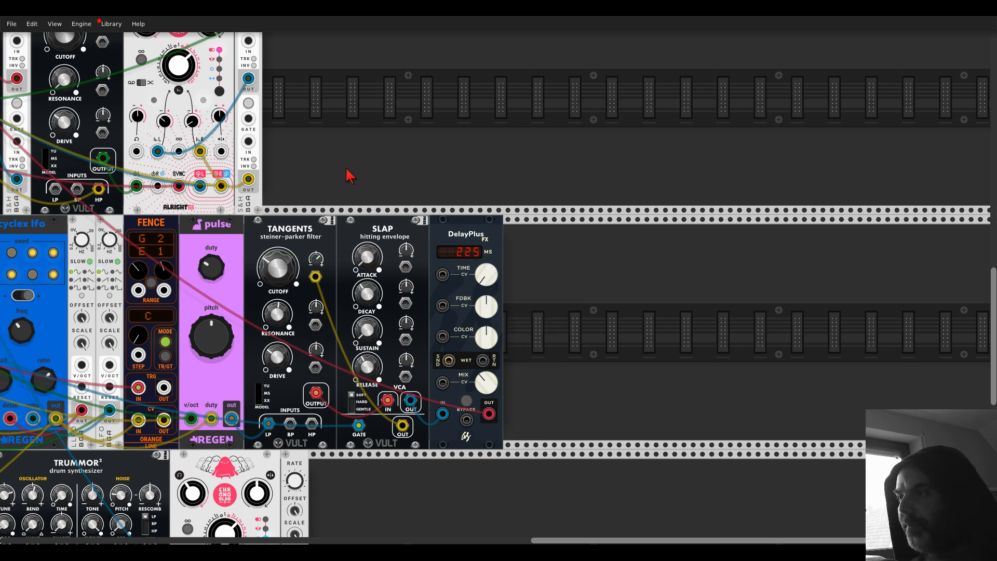
Search the library for basal and place a Vult Basal oscillator beside the DelayPlus
right_click(520, 315)
key(BackSpace)
key(BackSpace)
key(BackSpace)
key(BackSpace)
key(BackSpace)
text(basal)
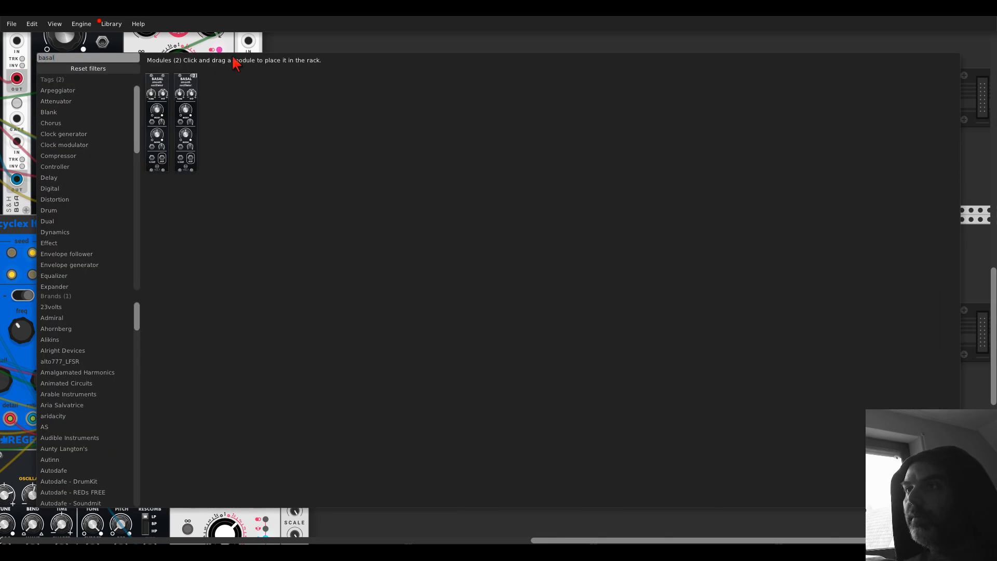
drag(192, 83, 474, 268)
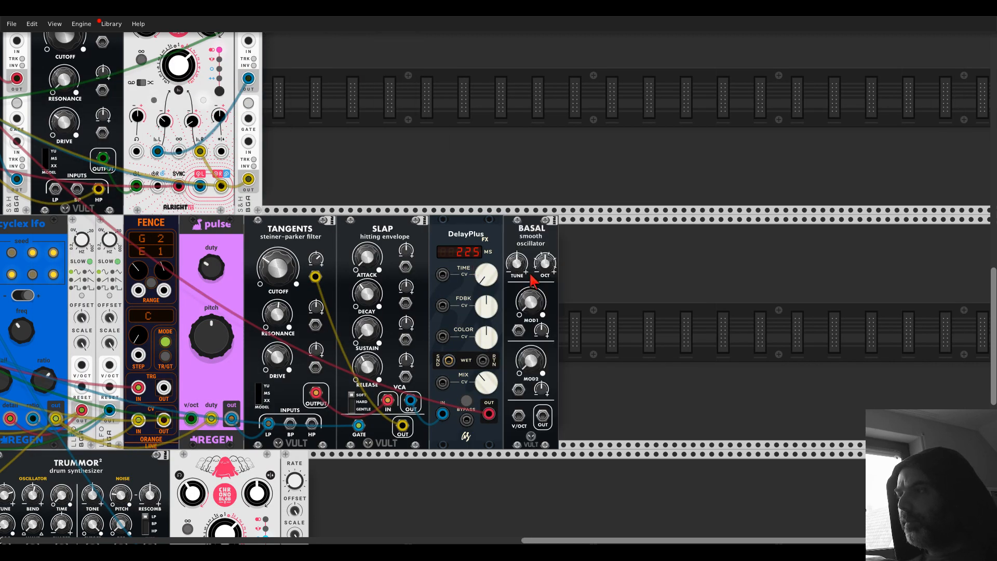
Duplicate the Slap envelope that sits between the Tangents filter and the DelayPlus
key(ctrl+d)
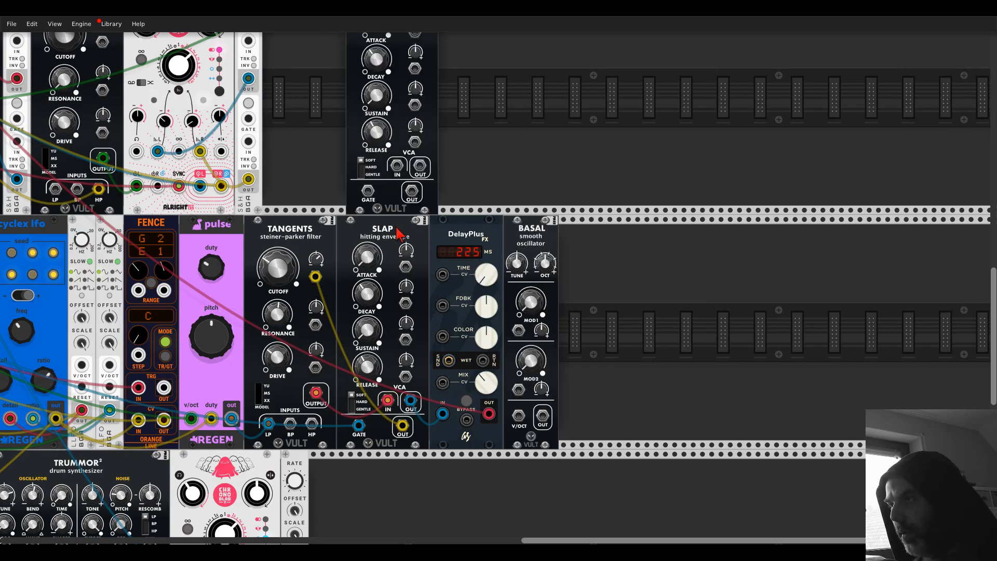
Place the SLAP envelope beside BASAL and patch in pitch and gate, routing BASAL's output through SLAP's VCA to mixer track 8
drag(393, 199, 577, 351)
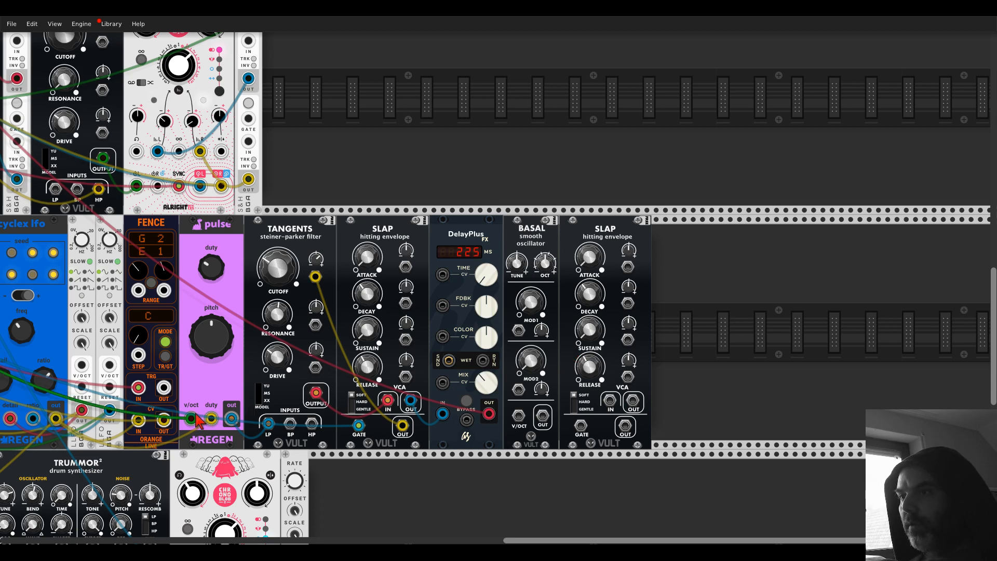
drag(197, 420, 440, 416)
drag(362, 429, 160, 128)
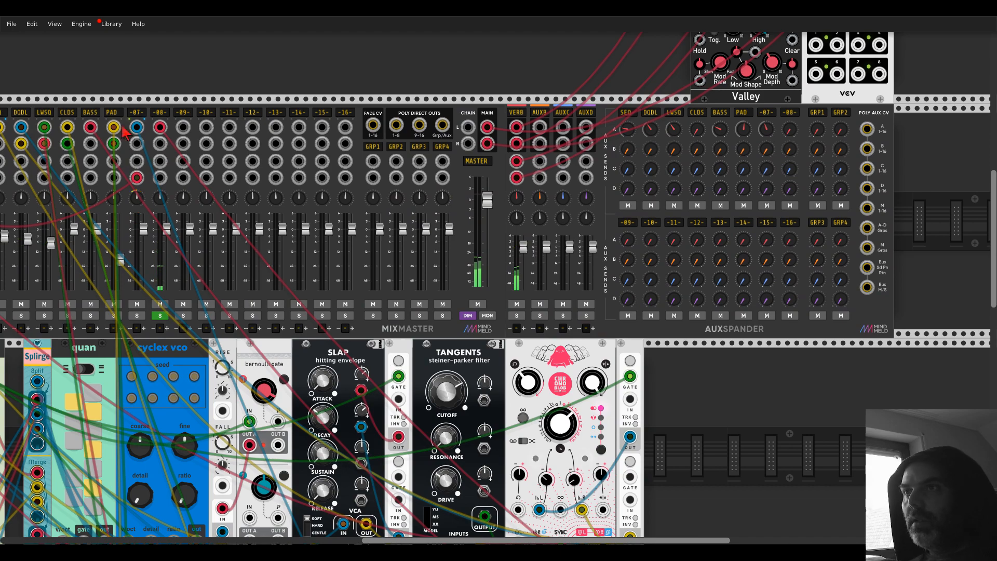
drag(733, 526, 205, 119)
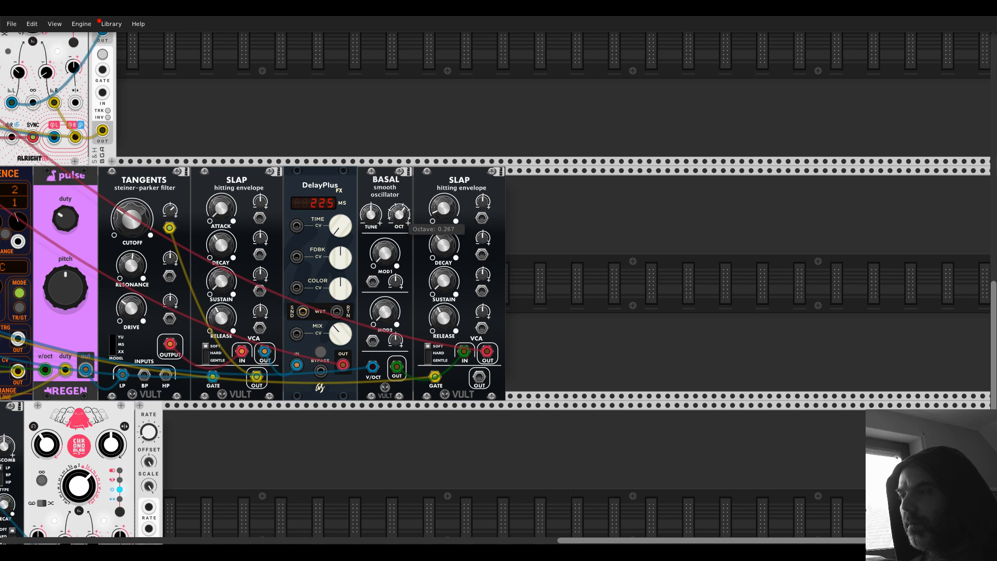
drag(453, 353, 488, 352)
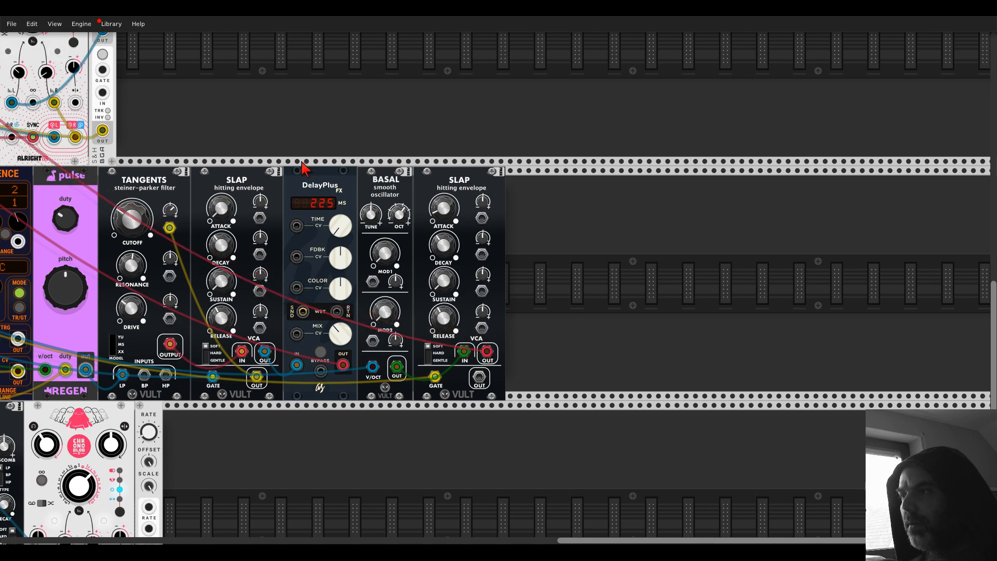
Set the BASS track's HPF cutoff to 127 Hz while it is soloed with track 8, and clear both solos
drag(244, 96, 313, 82)
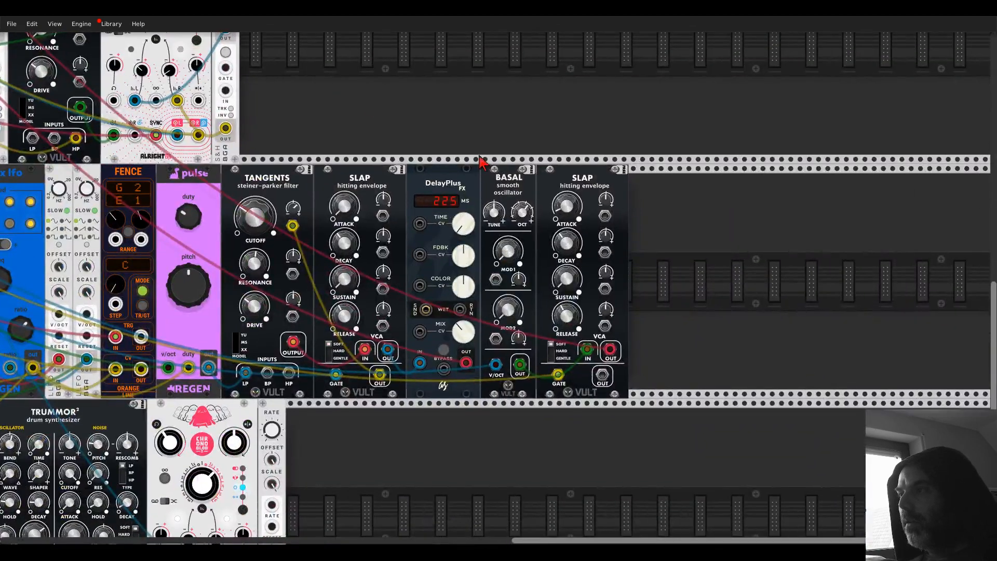
drag(614, 155, 529, 192)
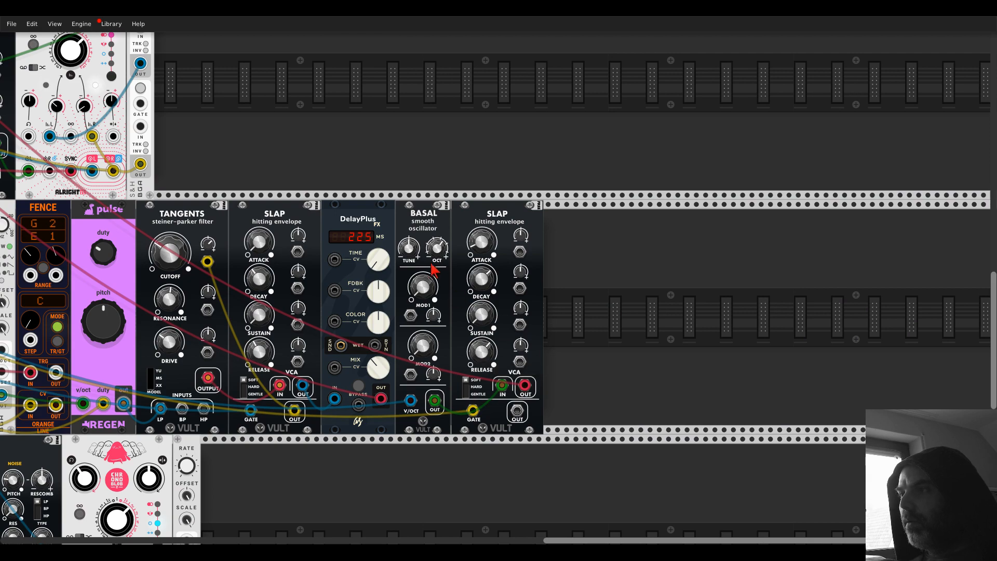
drag(405, 215, 664, 401)
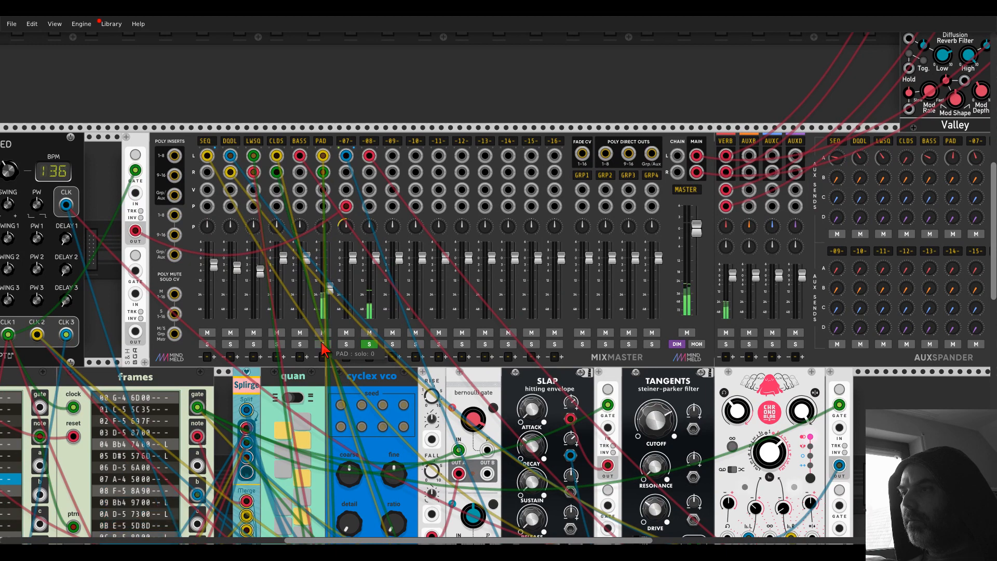
click(300, 344)
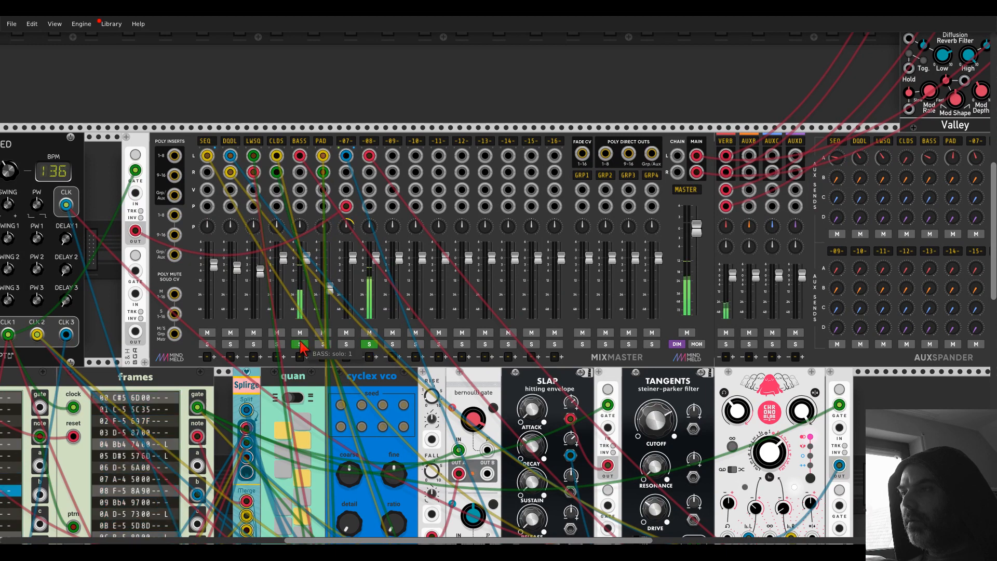
right_click(301, 143)
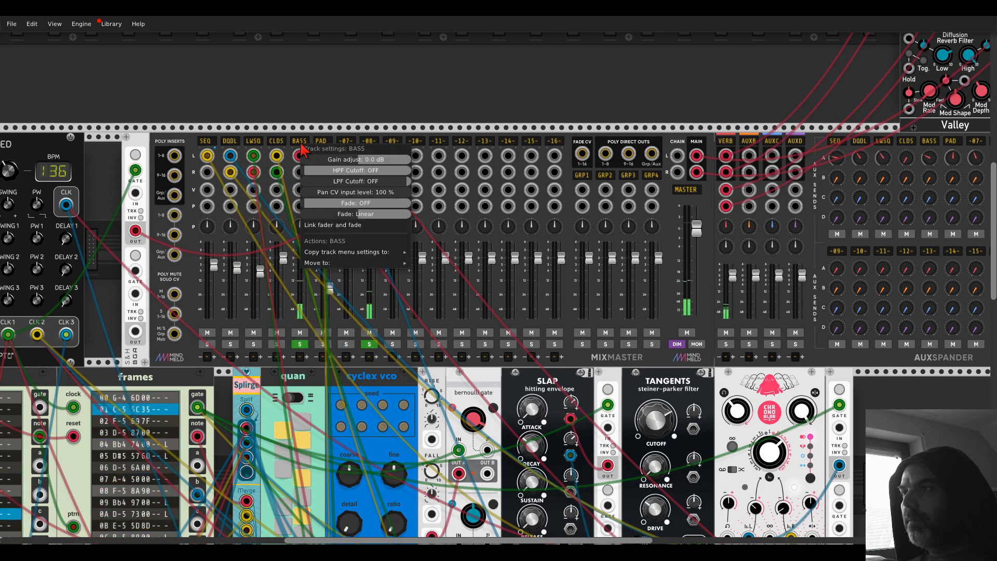
drag(356, 170, 364, 171)
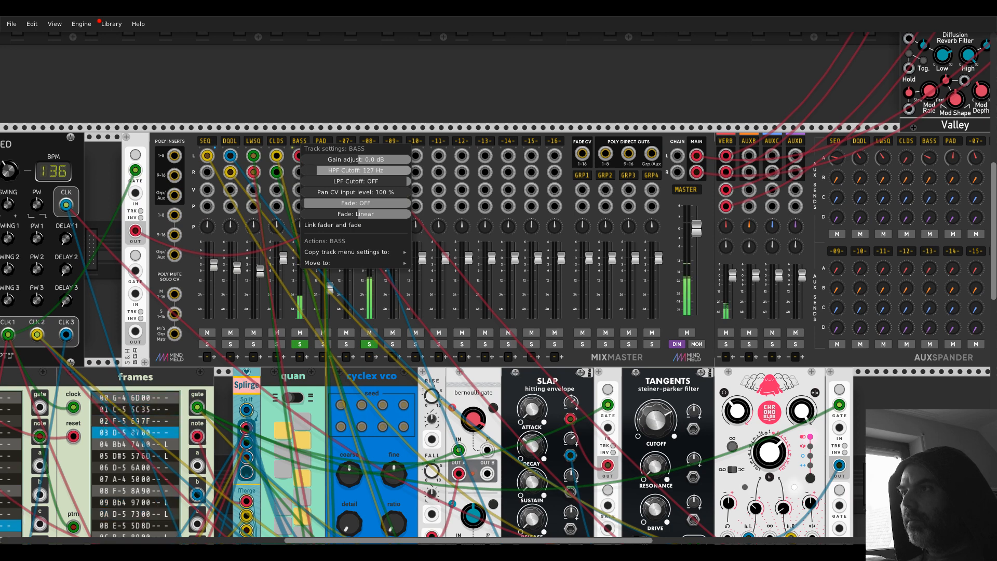
click(321, 105)
click(300, 345)
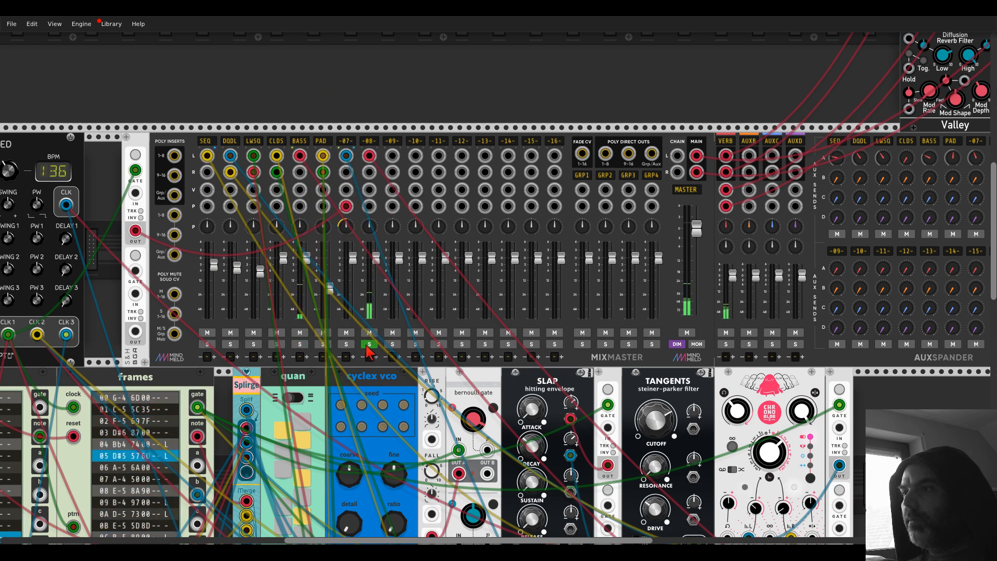
click(368, 344)
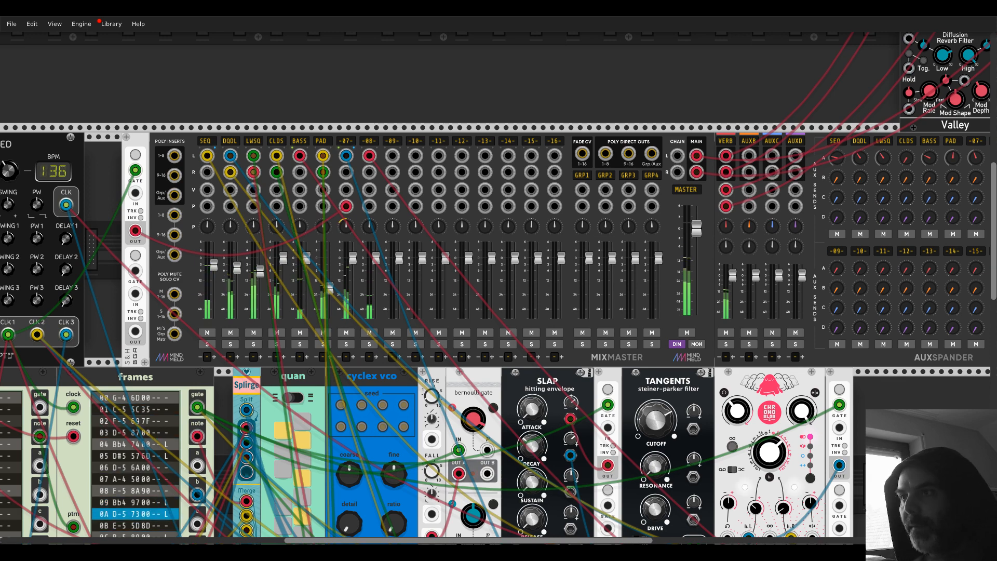
Audition the first three mixer tracks by soloing them in turn, leaving only LWSQ soloed
scroll(240, 199, down, 5)
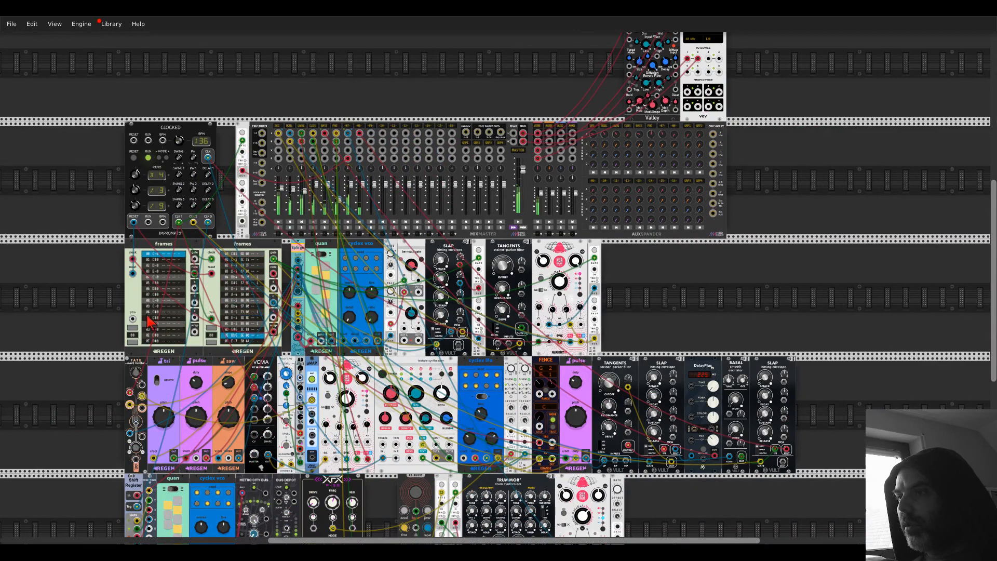
drag(106, 332, 175, 364)
scroll(343, 213, up, 3)
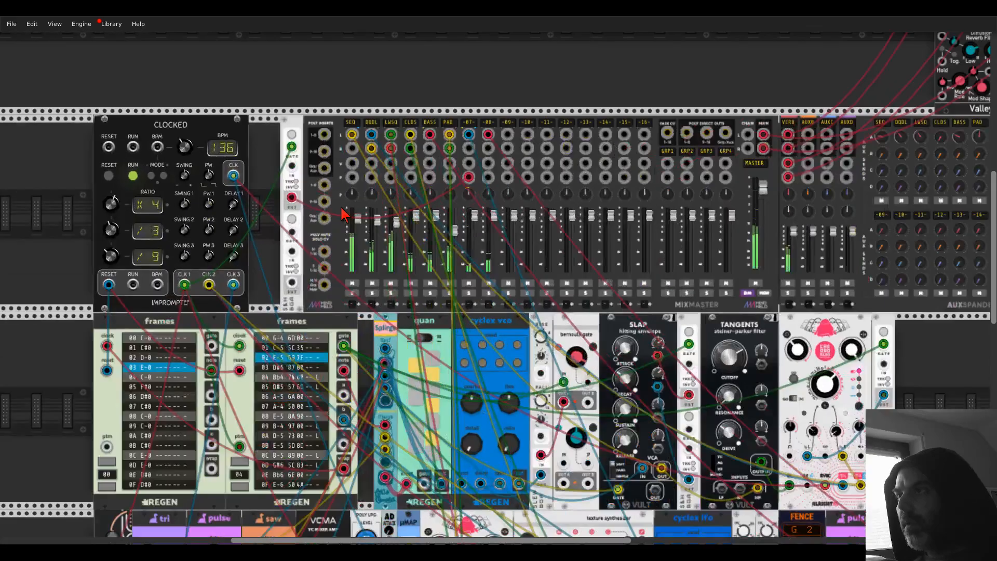
click(353, 294)
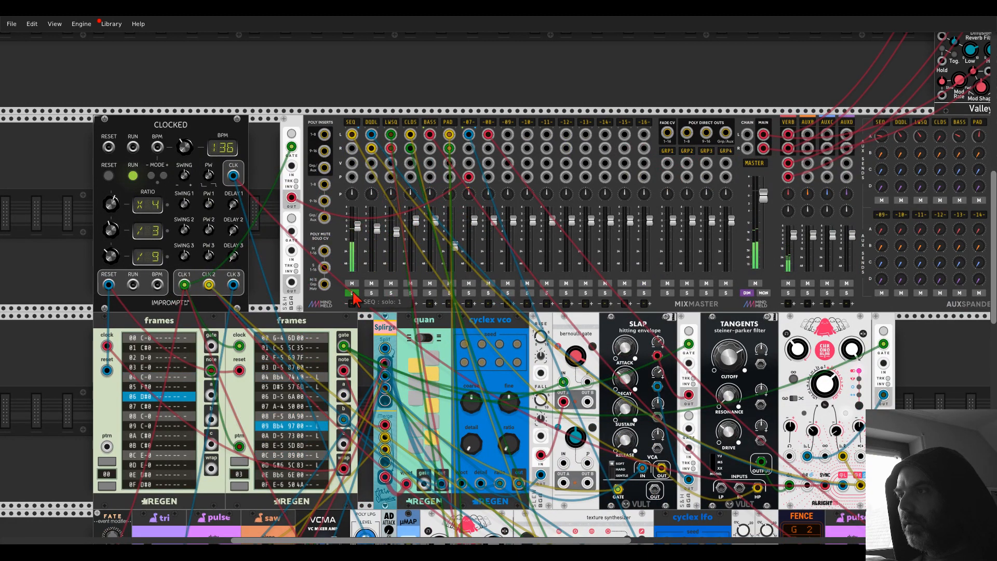
click(372, 293)
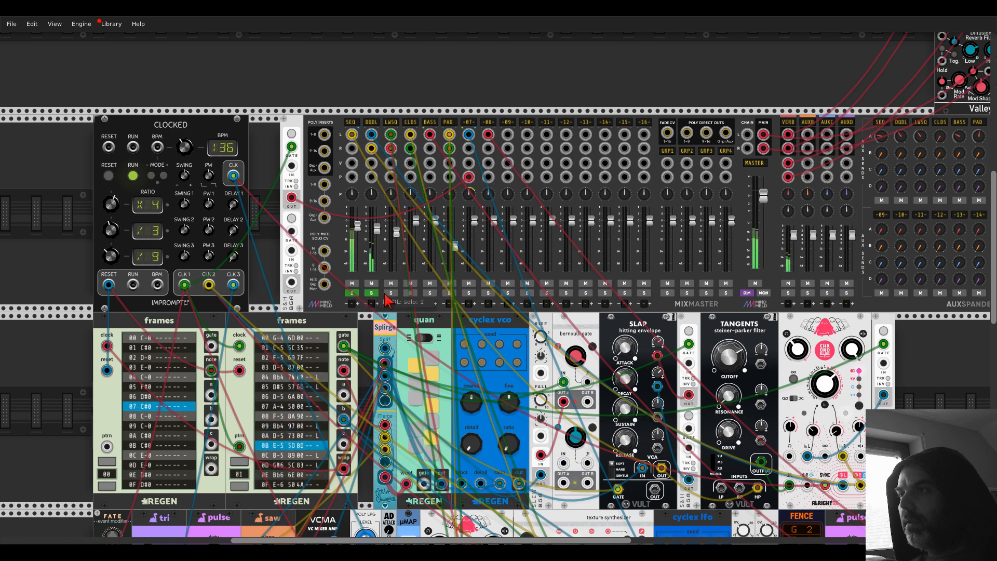
ctrl+click(390, 293)
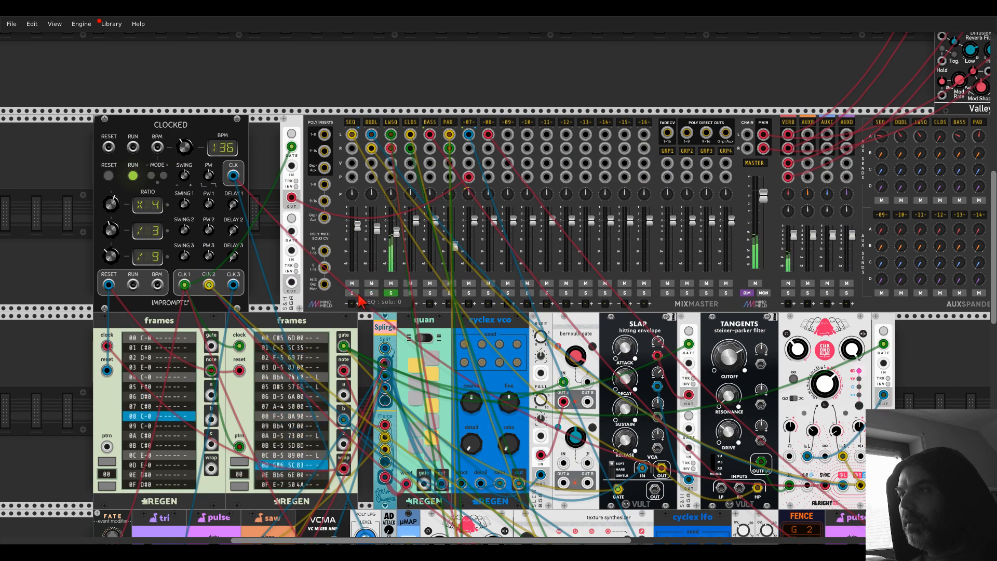
Patch the second Bernoulli gate's output A into the AD envelope's trigger input and adjust that gate's probability
scroll(291, 281, down, 5)
scroll(301, 284, down, 3)
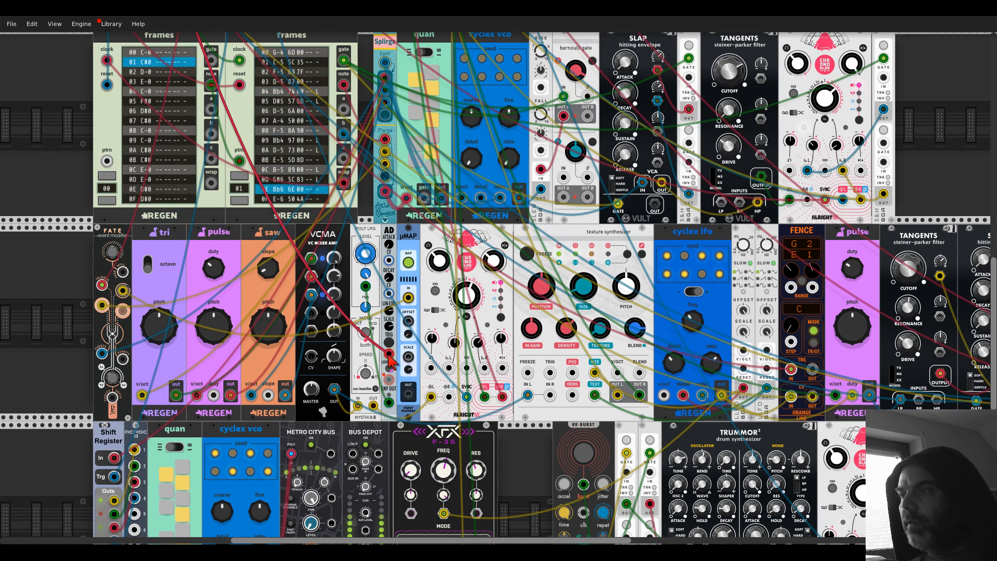
drag(564, 196, 509, 241)
drag(461, 275, 389, 354)
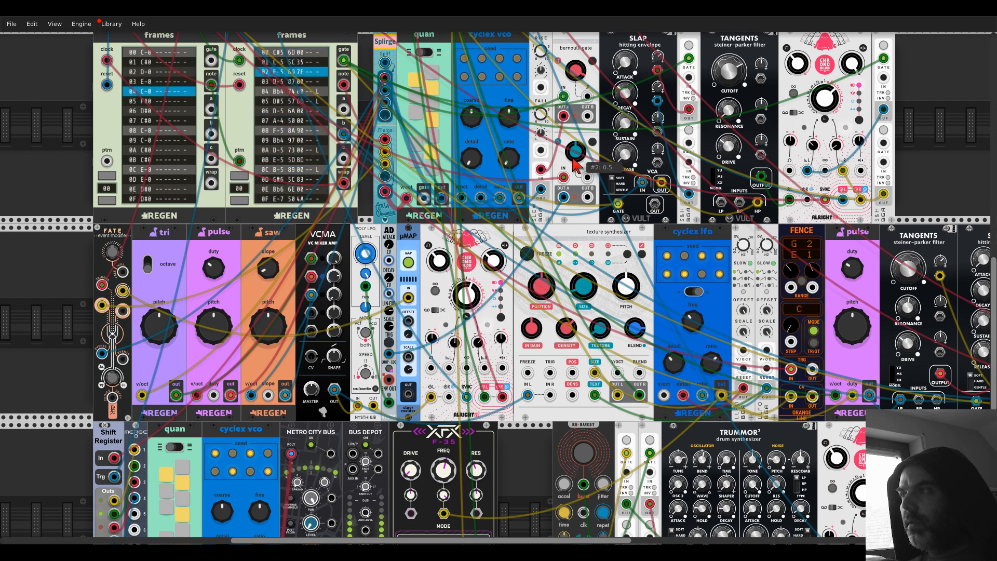
drag(574, 158, 574, 136)
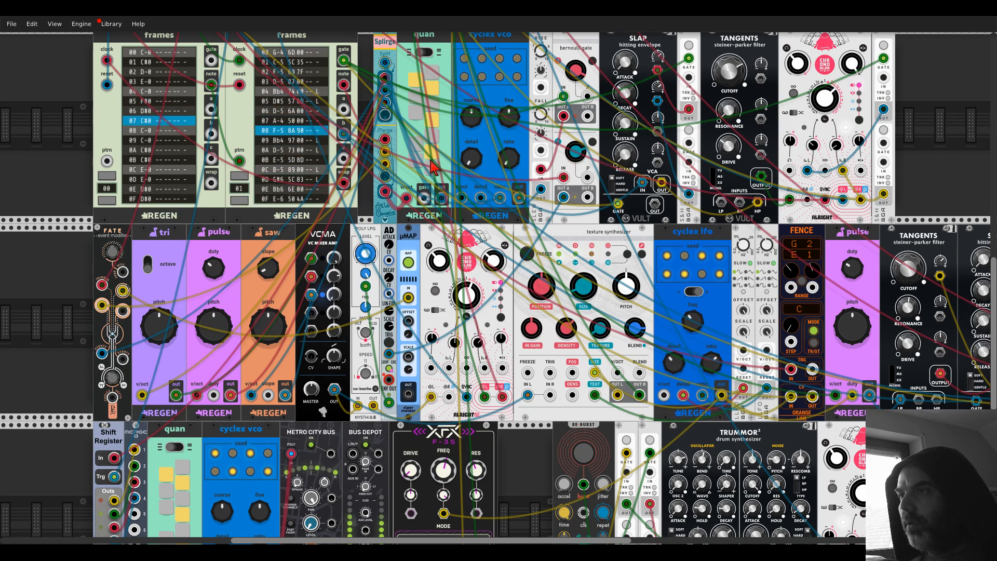
Audition the CLDS track together with LWSQ and clear both solos to hear the full mix
scroll(431, 166, up, 5)
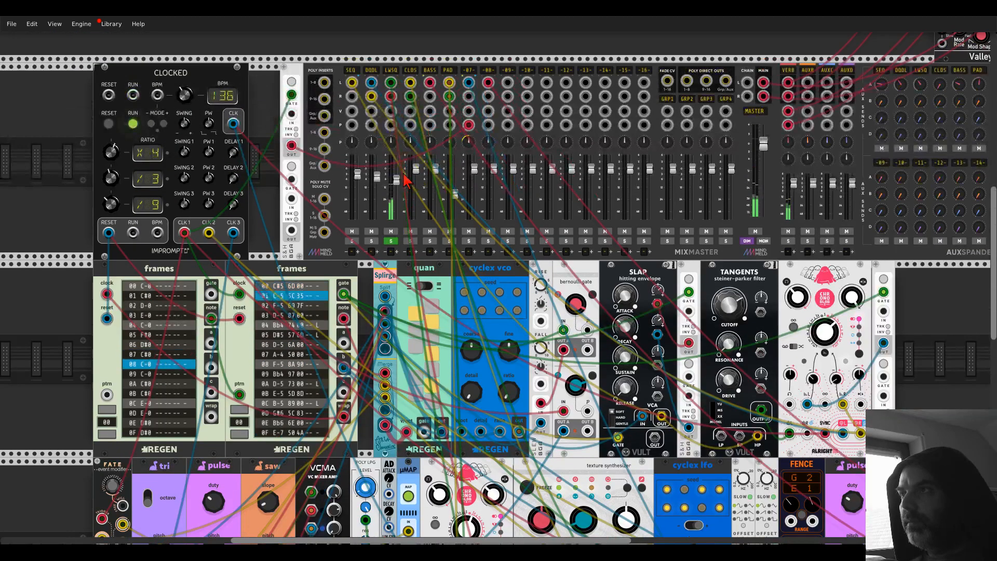
click(410, 241)
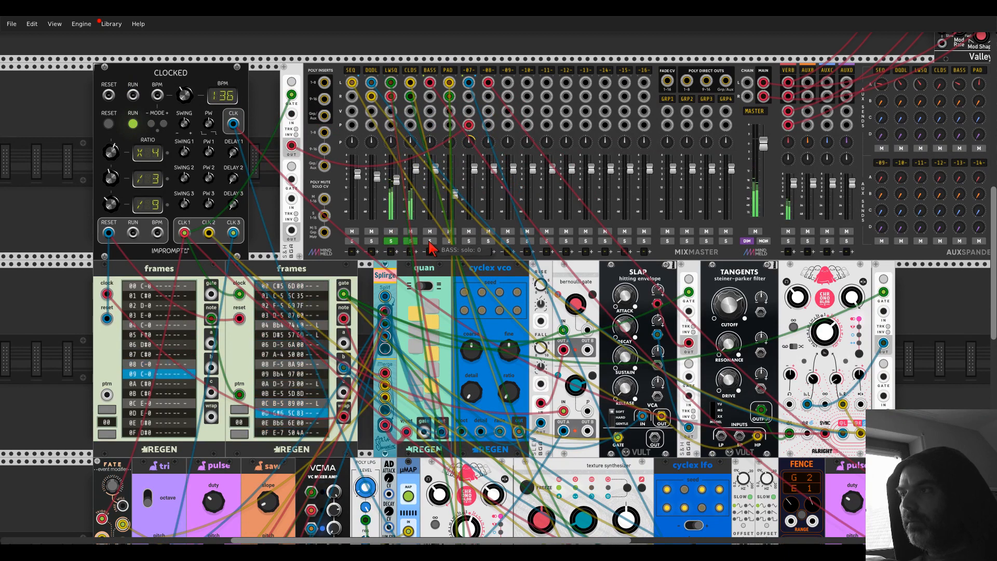
click(409, 241)
click(391, 241)
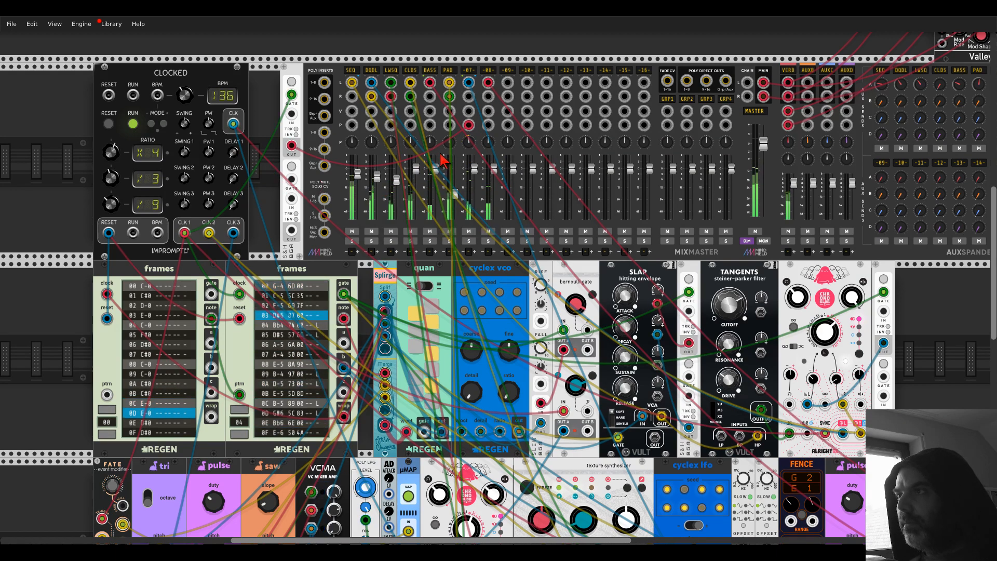
Lower the BASS track's fader on the mixer to about -7 dB
drag(435, 168, 435, 177)
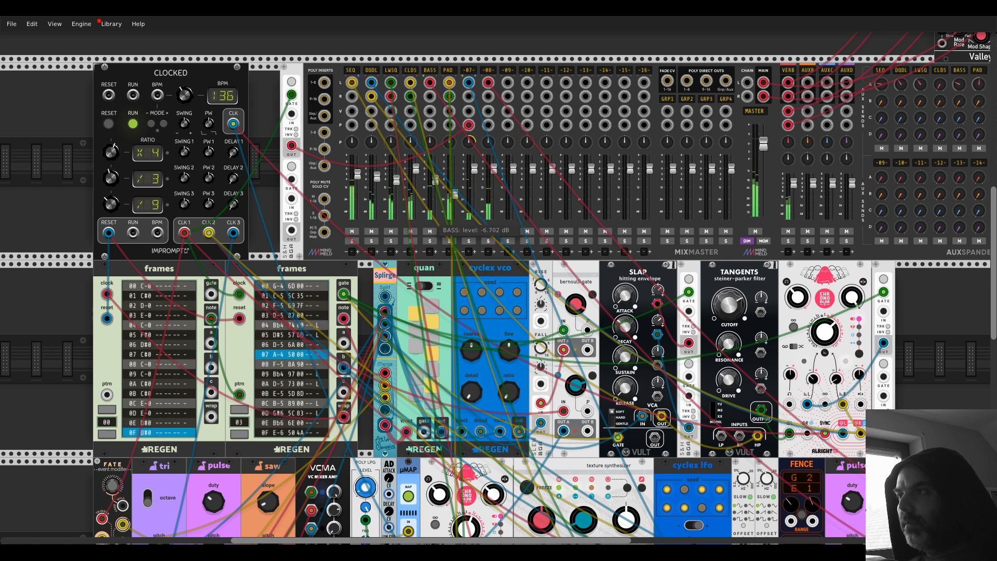
drag(436, 184, 438, 188)
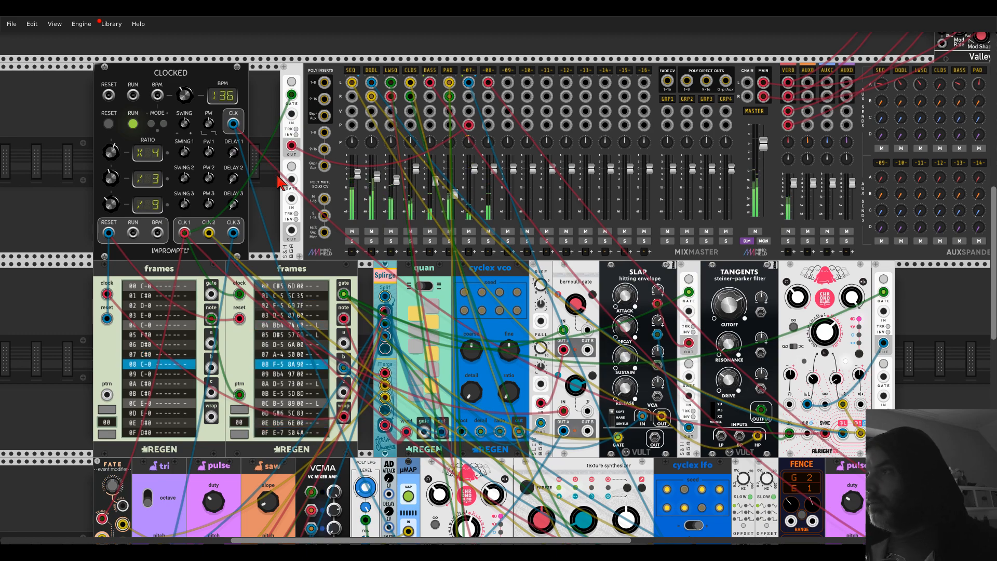
Search the module library for "host" and place the VCV HOST module in the empty rack space below AUXSPANDER
scroll(224, 111, down, 2)
drag(221, 101, 164, 1)
drag(832, 283, 855, 125)
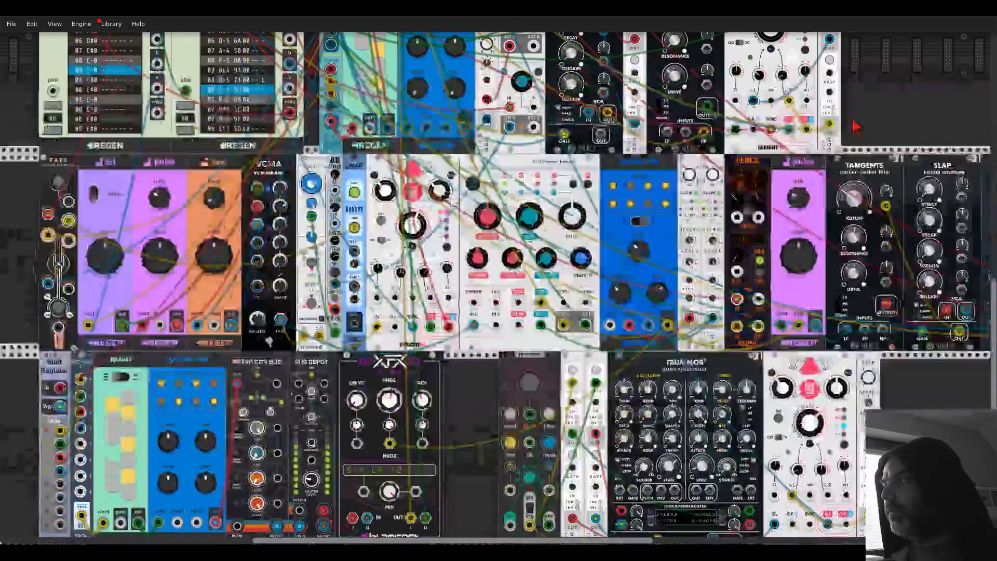
scroll(856, 125, down, 2)
drag(887, 301, 679, 371)
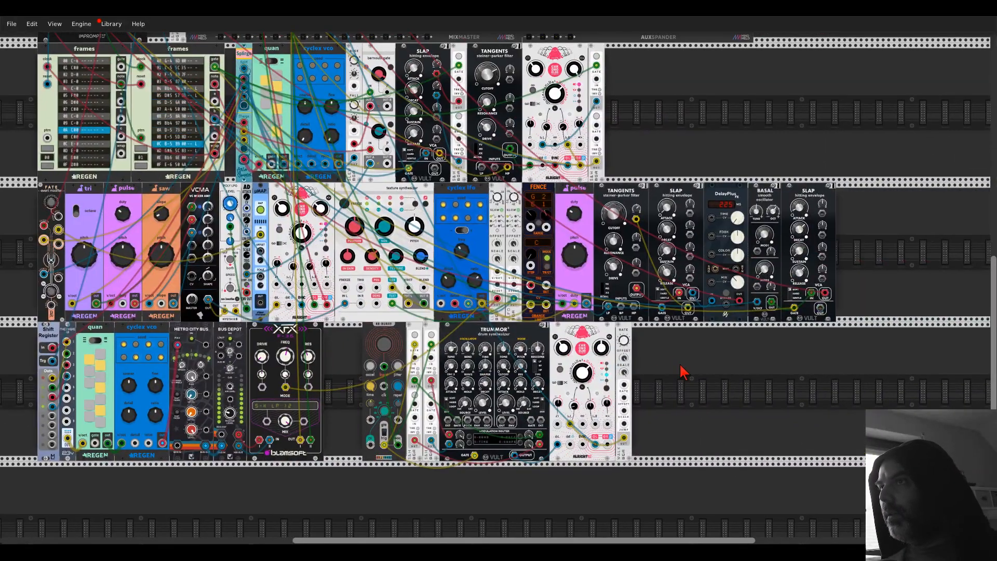
drag(745, 357, 641, 454)
right_click(615, 234)
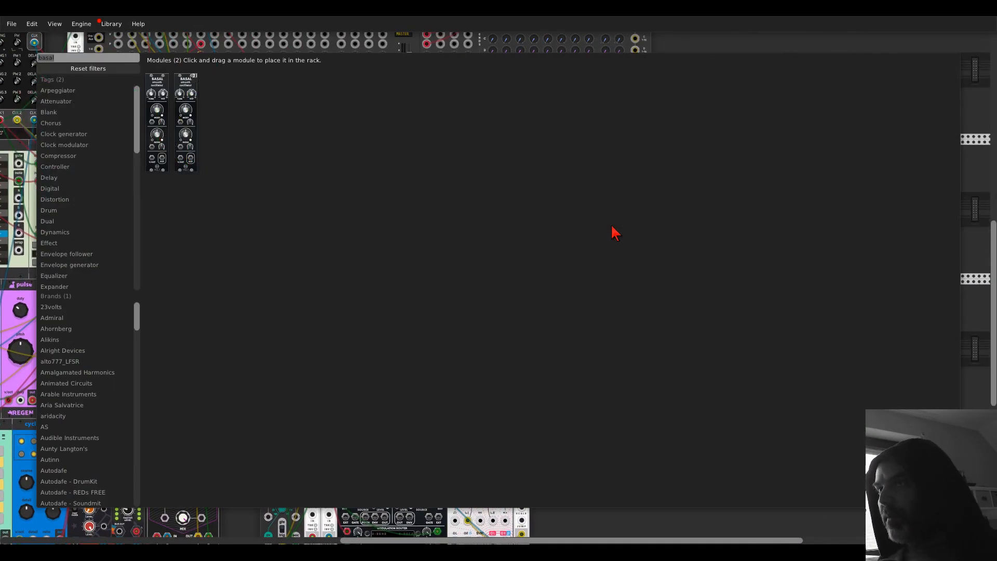
text(host)
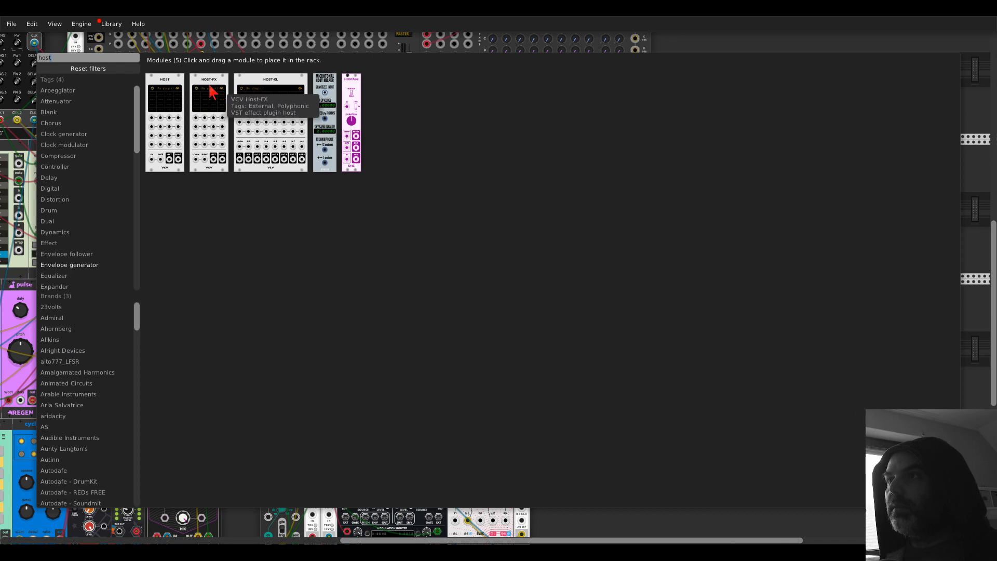
click(215, 100)
drag(216, 101, 623, 228)
Load the Kontakt 5 plugin from the 64Bit Komplete folder into the HOST module
click(619, 170)
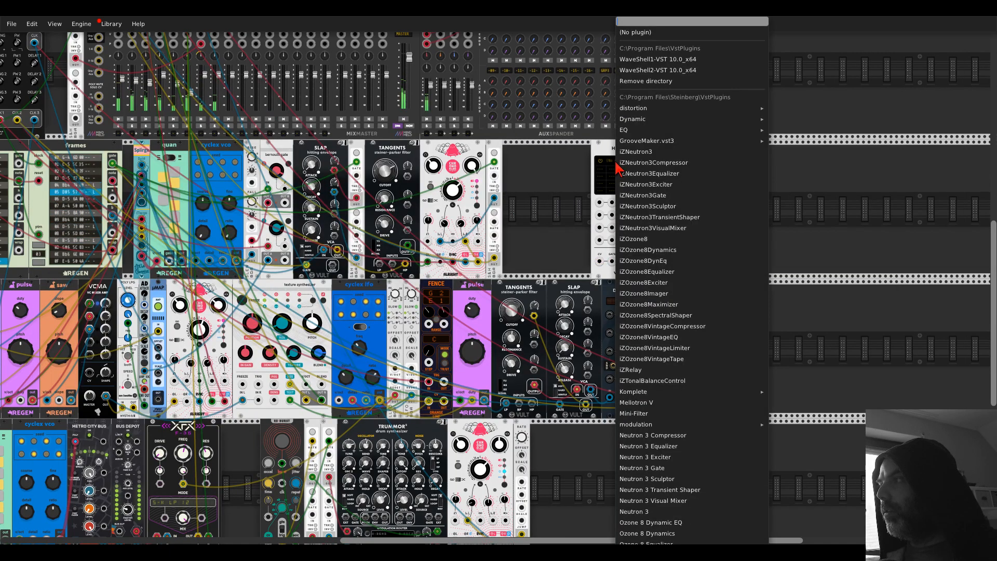
mouse_move(691, 393)
mouse_move(803, 398)
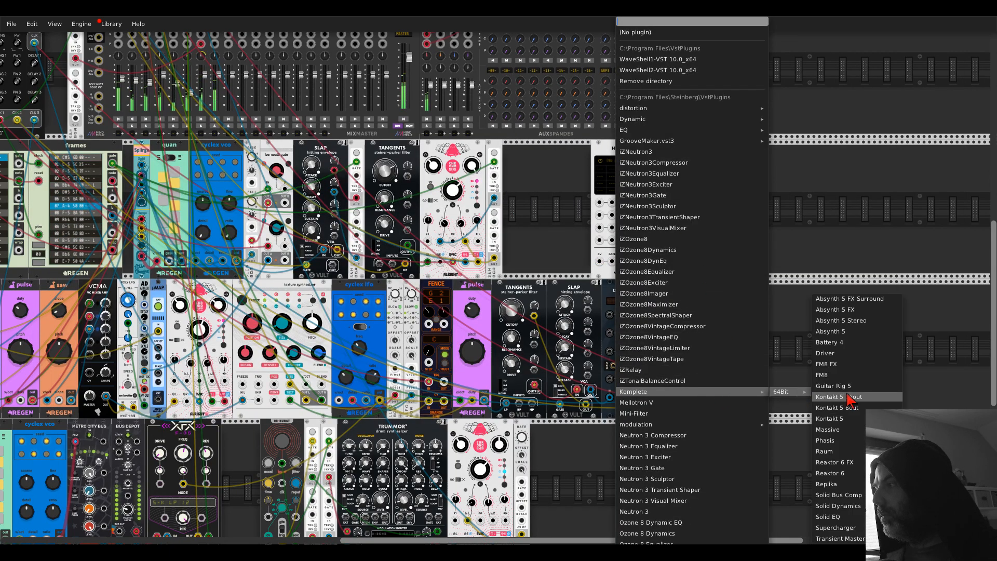
click(858, 420)
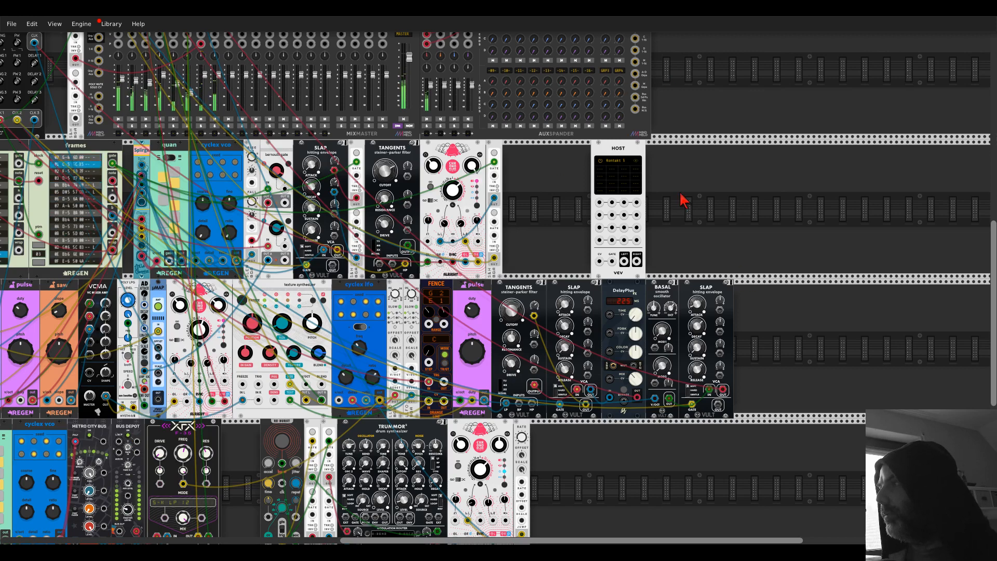
Map the HOST module's first parameter slot to the MIDI sustain pedal
scroll(684, 200, up, 5)
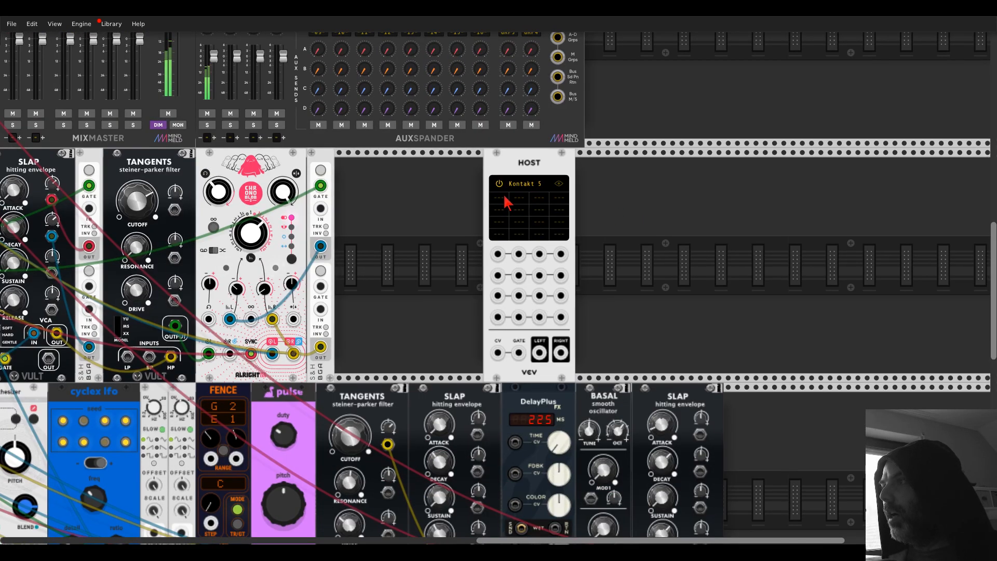
click(506, 200)
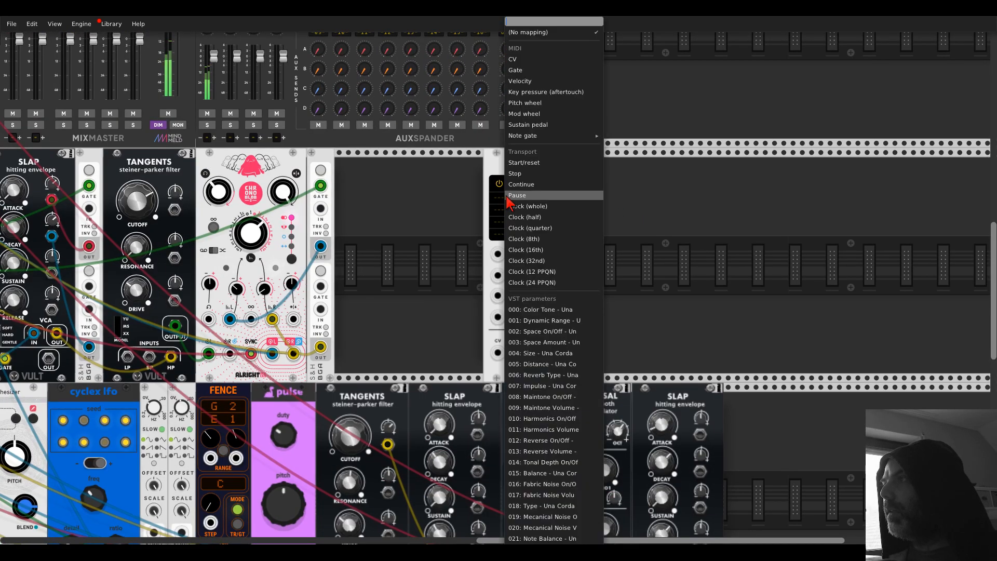
click(528, 127)
Search the module library for "att", place the Befaco Dual Atenuverter beside HOST, and patch its first output into HOST's sustain parameter input
right_click(593, 225)
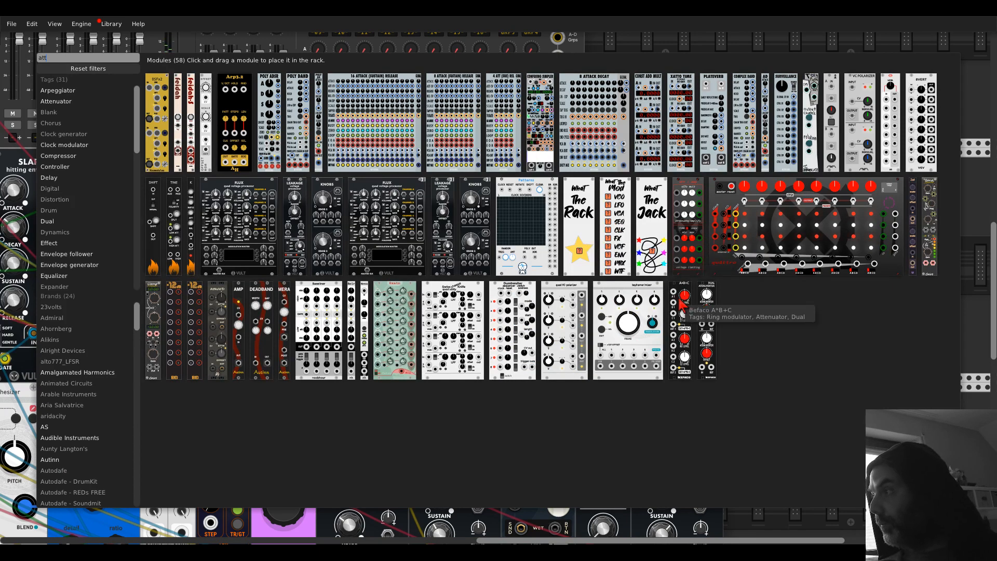
drag(705, 291, 480, 318)
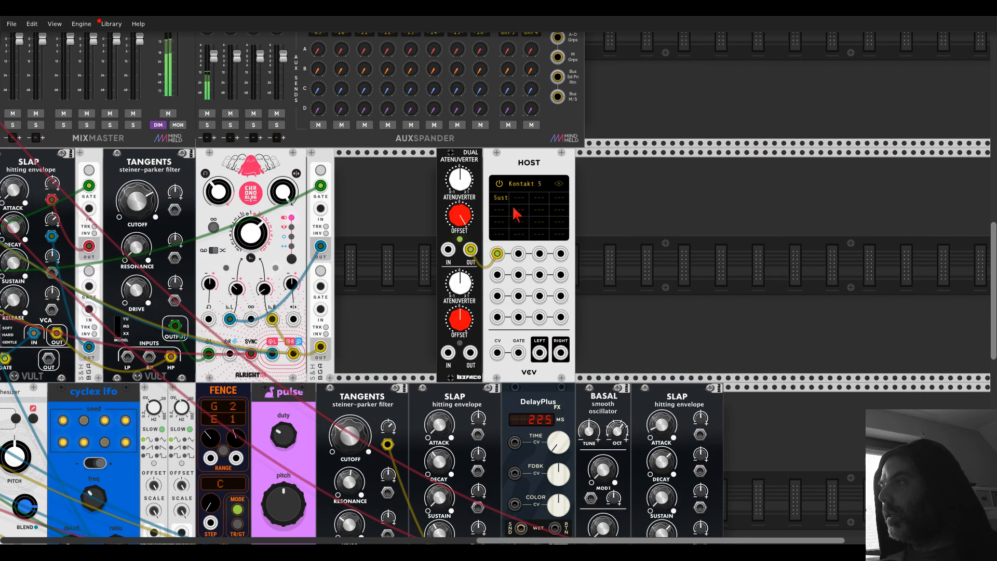
Search the module library for "marb" and place the Audible Instruments Random Sampler directly beside the Dual Atenuverter and HOST
drag(476, 165, 701, 174)
right_click(603, 229)
text(marb)
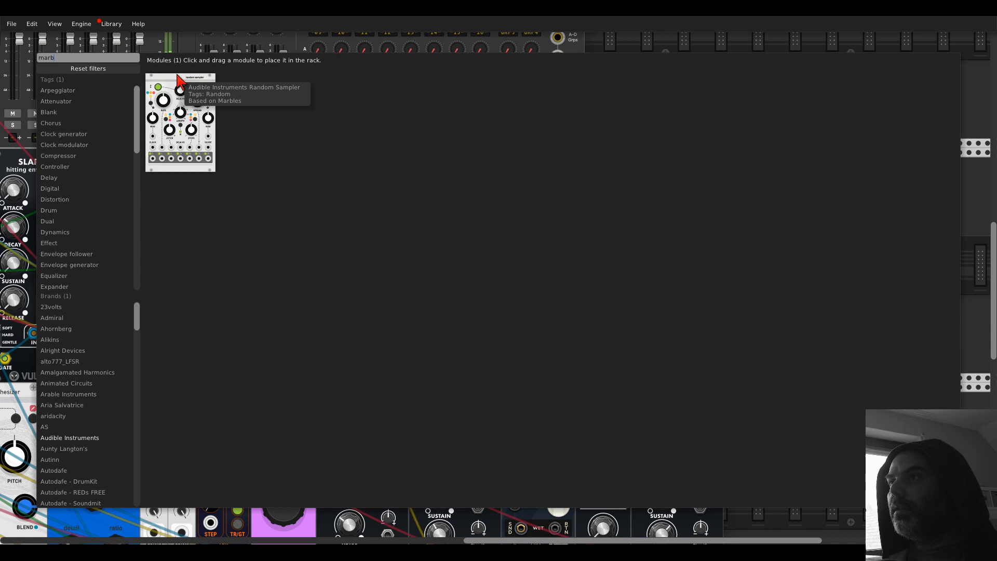
drag(180, 80, 525, 169)
scroll(608, 197, right, 3)
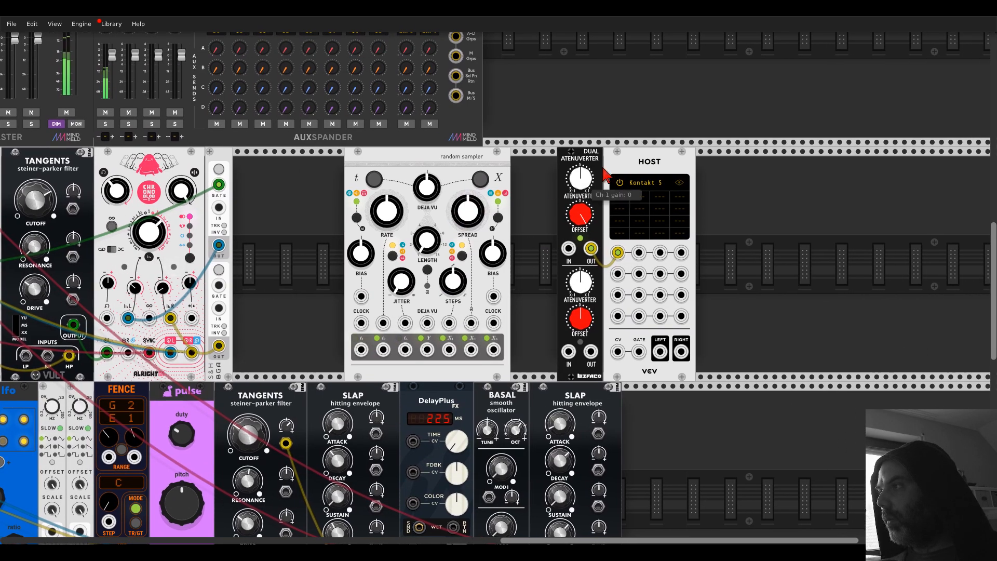
drag(620, 157, 575, 155)
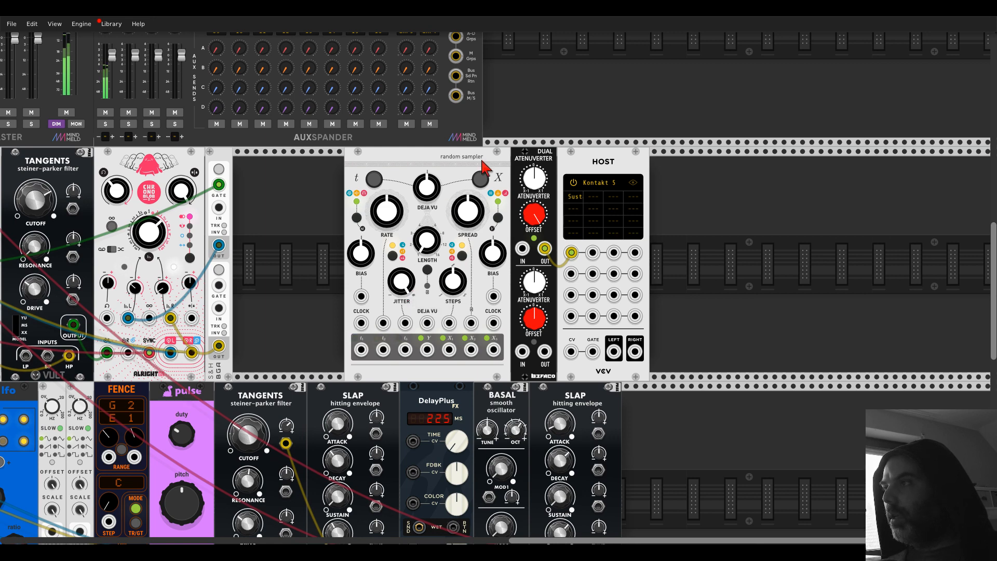
Add a 23volts Merge 8 beside the random sampler and patch the sampler's three t outputs into inputs 1 to 3
drag(486, 165, 386, 167)
right_click(468, 229)
text(merge)
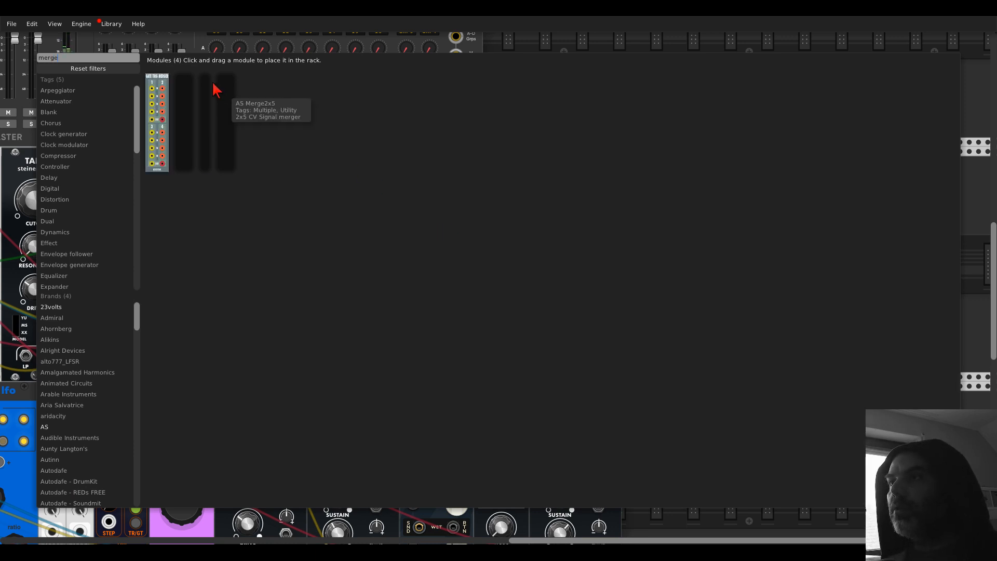
click(216, 89)
drag(278, 349, 439, 219)
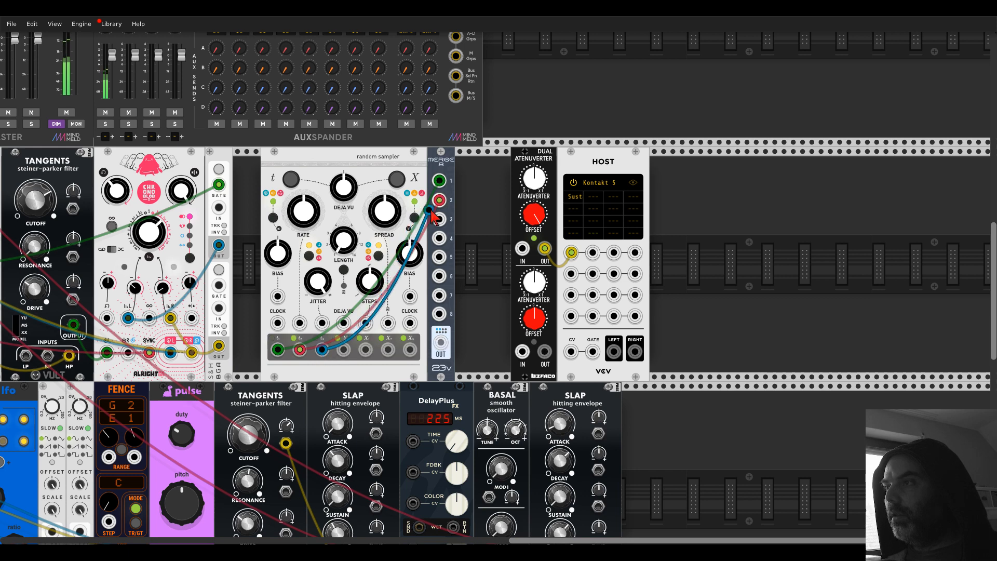
Duplicate the Merge 8 and patch the random sampler's X1, X2 and X3 outputs into the copy's inputs 1 to 3
key(ctrl+d)
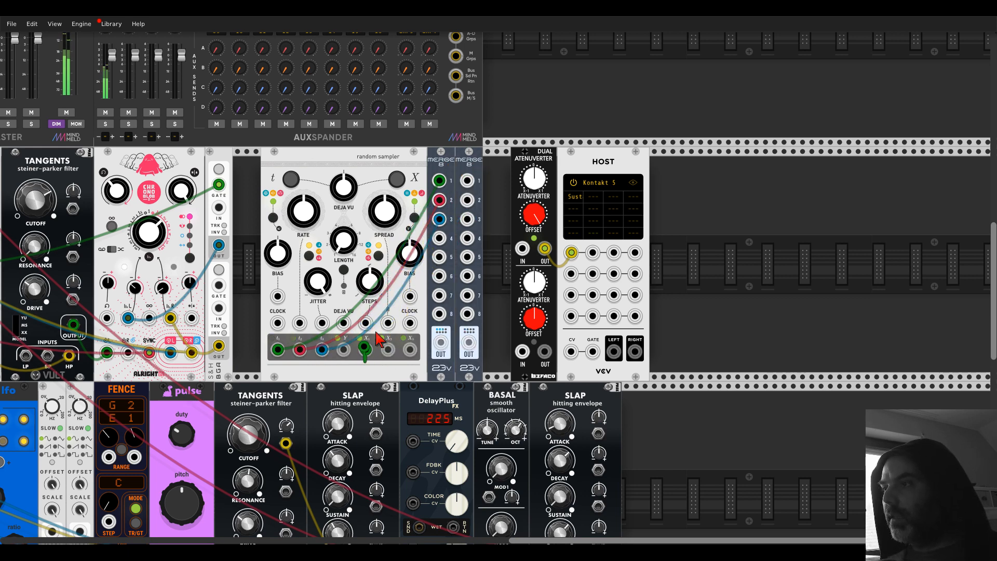
drag(468, 200, 388, 351)
drag(409, 349, 467, 220)
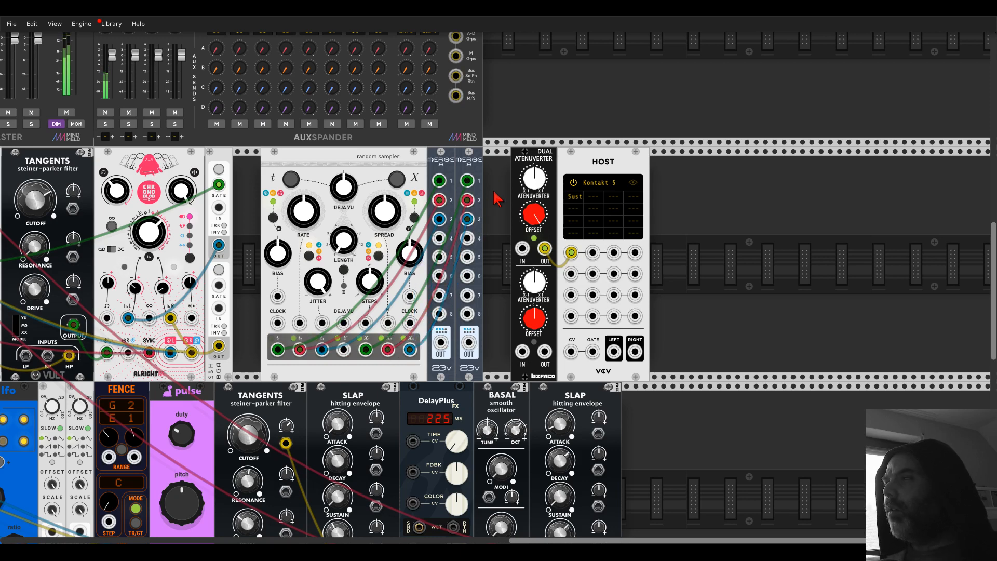
Make room before HOST and place a copy of the existing quan quantizer beside the second Merge 8
drag(521, 163, 625, 163)
scroll(528, 196, left, 6)
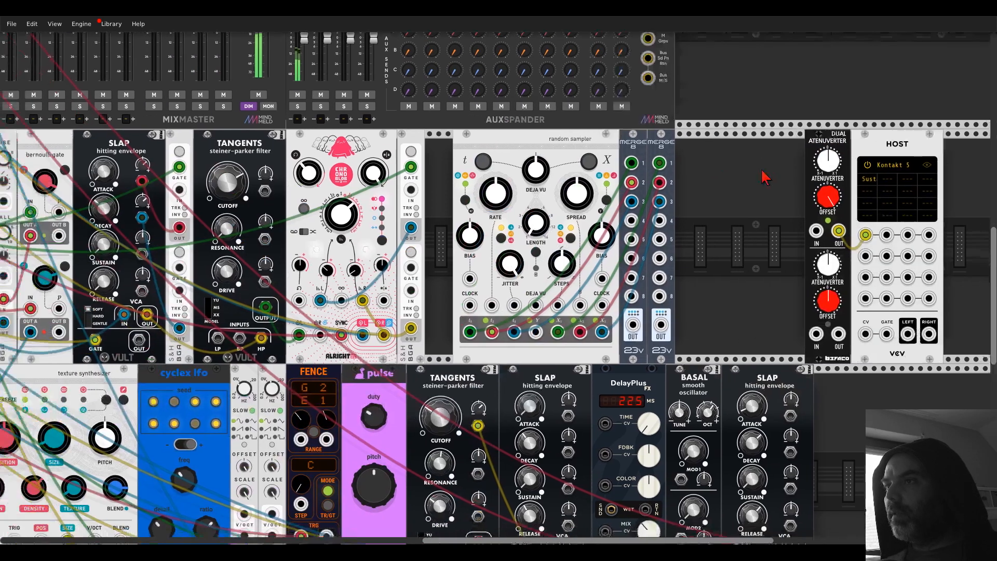
scroll(655, 177, down, 3)
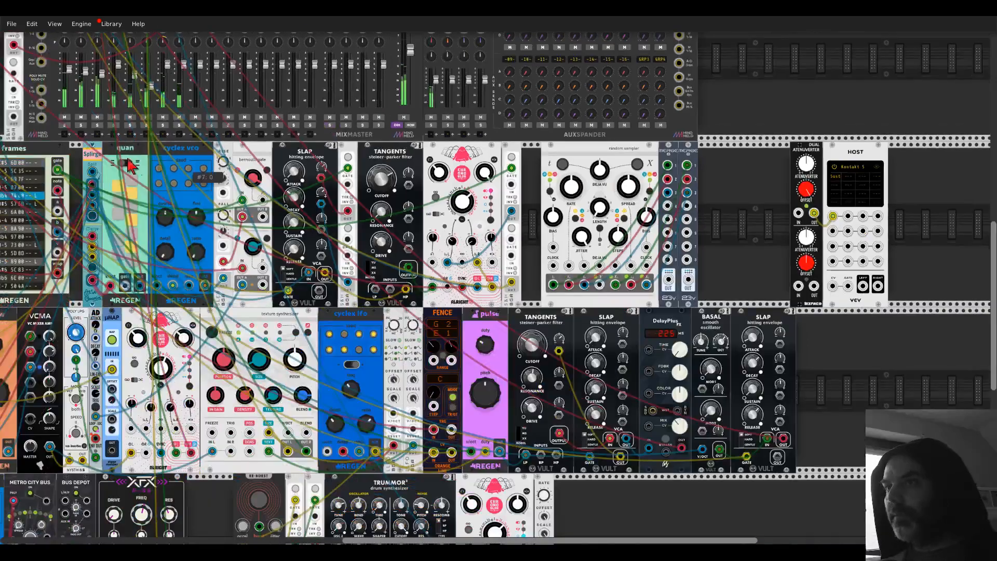
scroll(331, 224, left, 5)
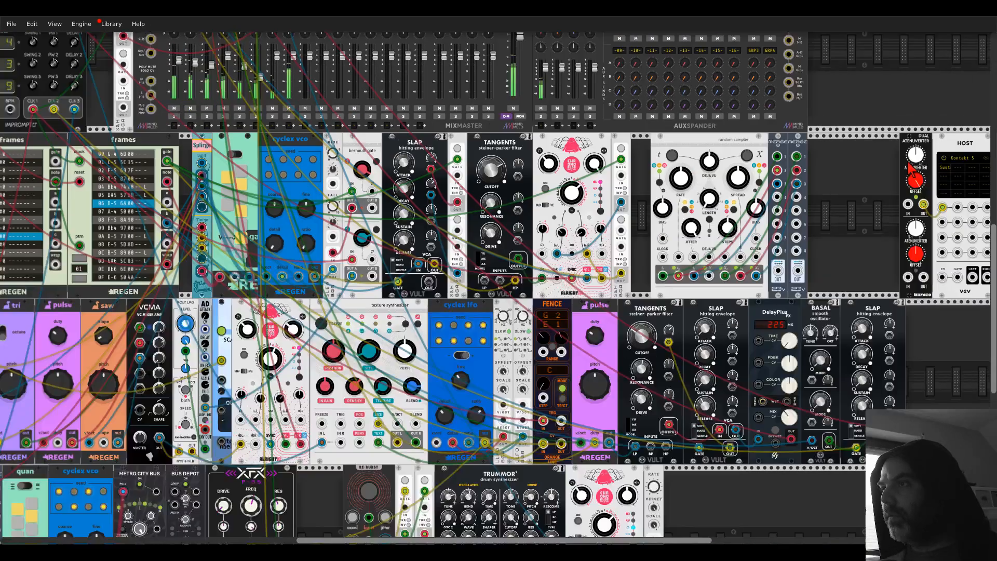
scroll(331, 225, down, 4)
scroll(140, 378, up, 10)
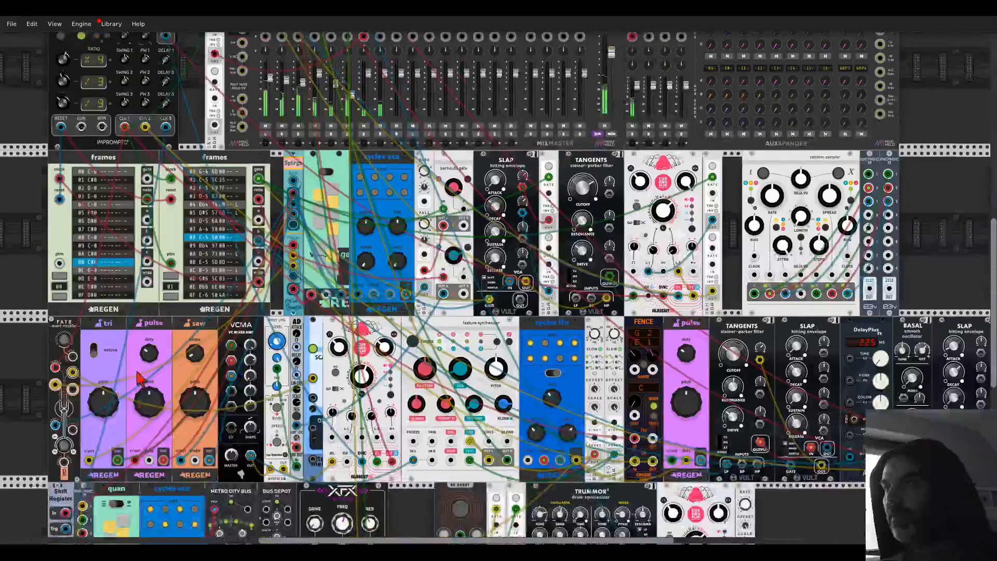
drag(323, 63, 458, 154)
scroll(457, 245, up, 2)
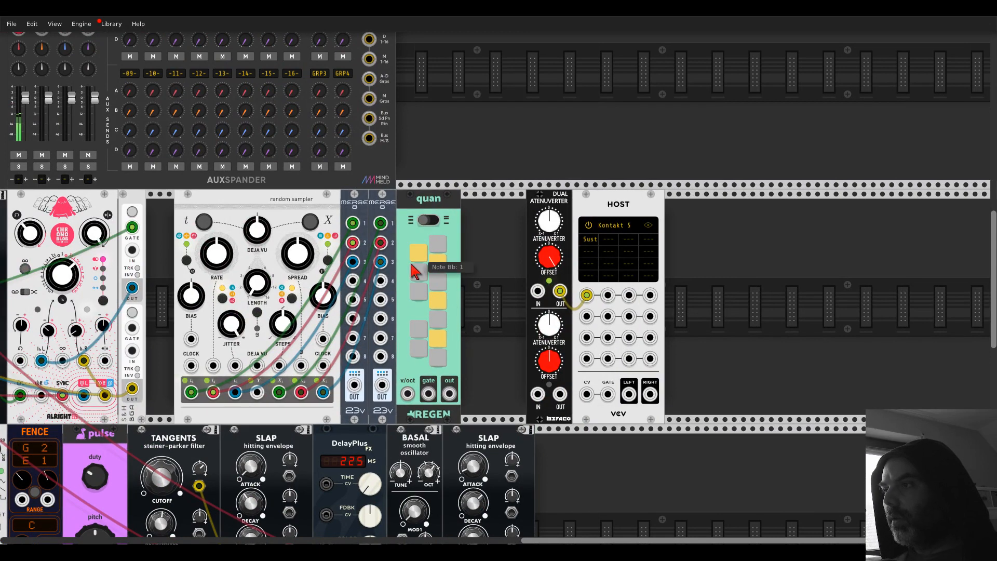
Patch the second Merge 8 through quan into HOST's CV input and the first Merge 8 into HOST's gate input, closing up the modules
drag(383, 385, 587, 395)
drag(354, 385, 608, 396)
drag(605, 209, 566, 194)
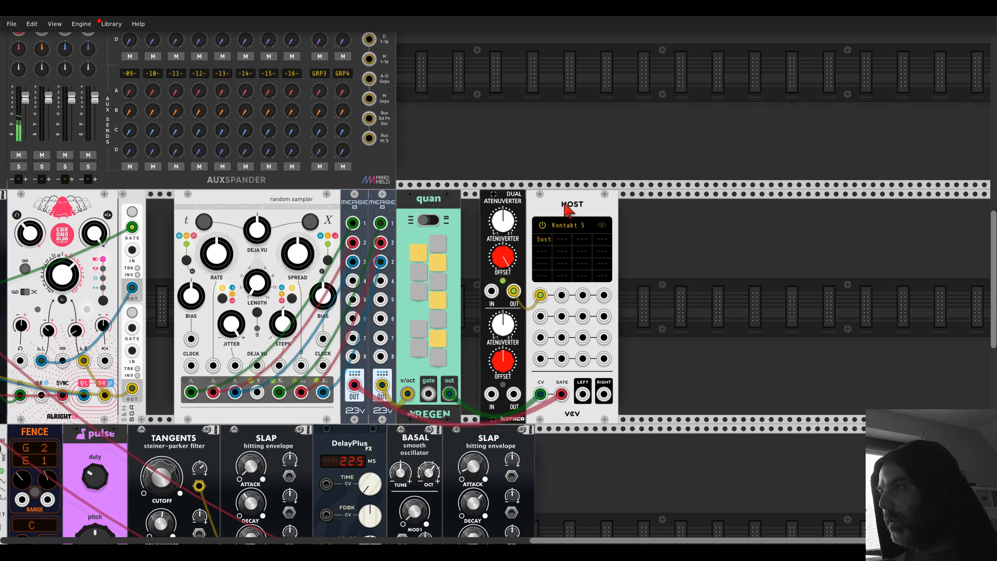
Patch HOST's left and right outputs into MixMaster track 9 and solo that track
scroll(489, 158, down, 3)
drag(482, 147, 688, 248)
drag(222, 216, 774, 423)
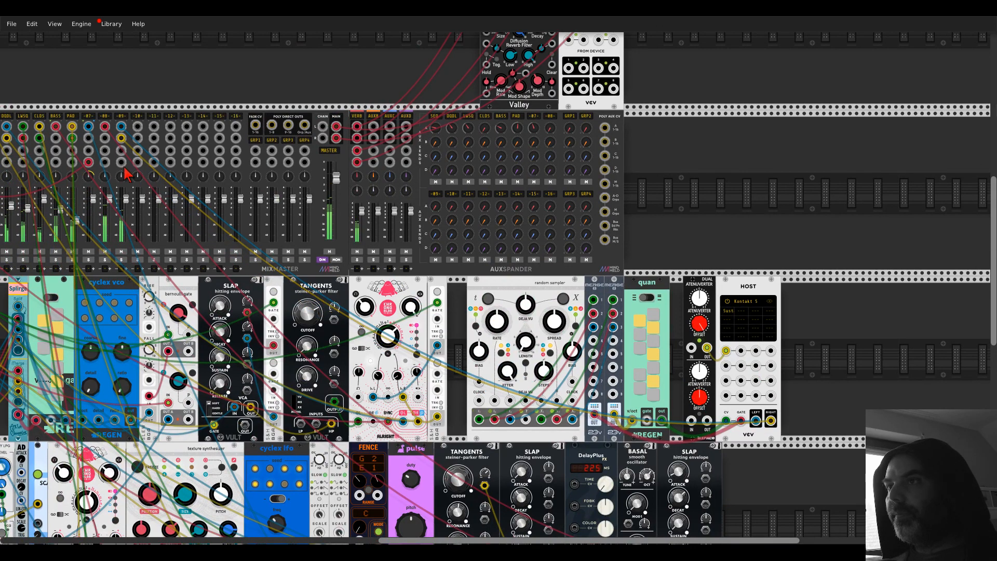
click(122, 259)
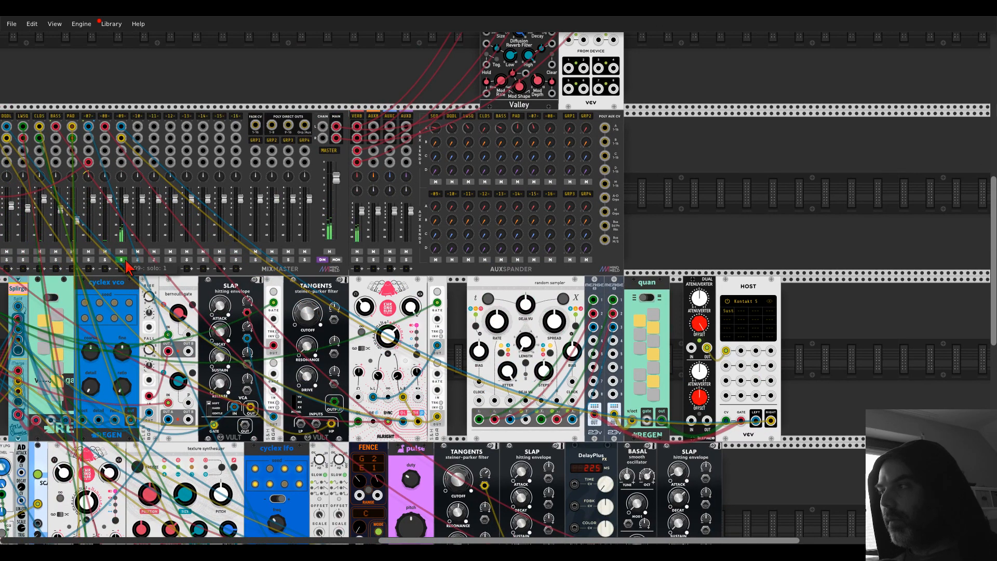
Search the module library for "sample", place the Bogaudio S&H before the Dual Atenuverter, and patch the first Merge 8's output into its gate
drag(675, 180, 448, 136)
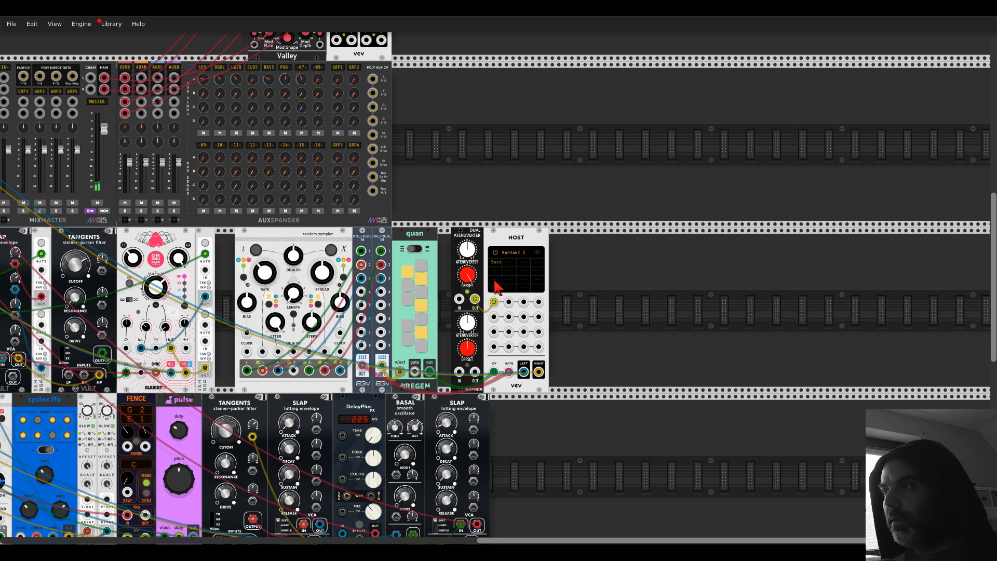
key(Return)
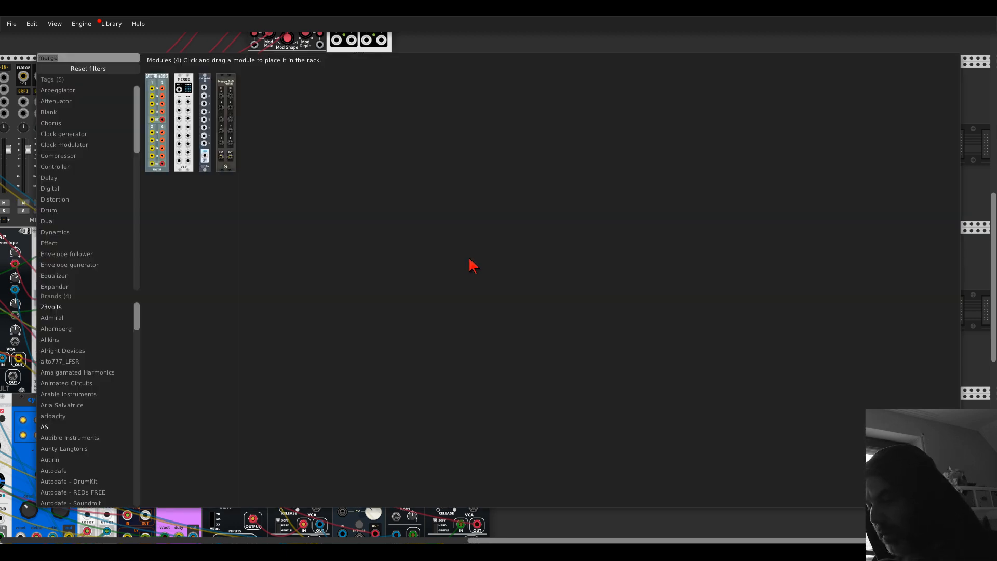
text(sample)
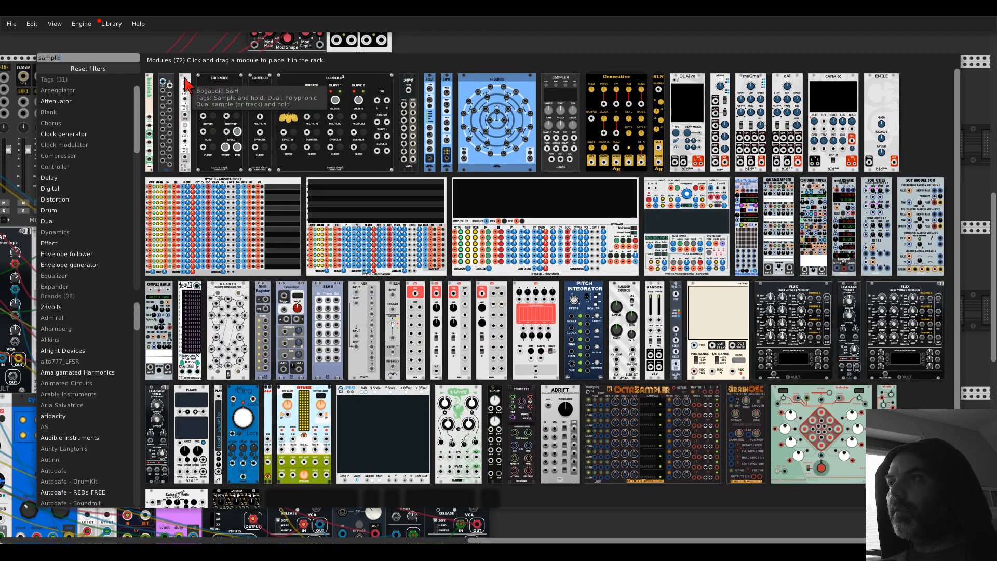
key(Escape)
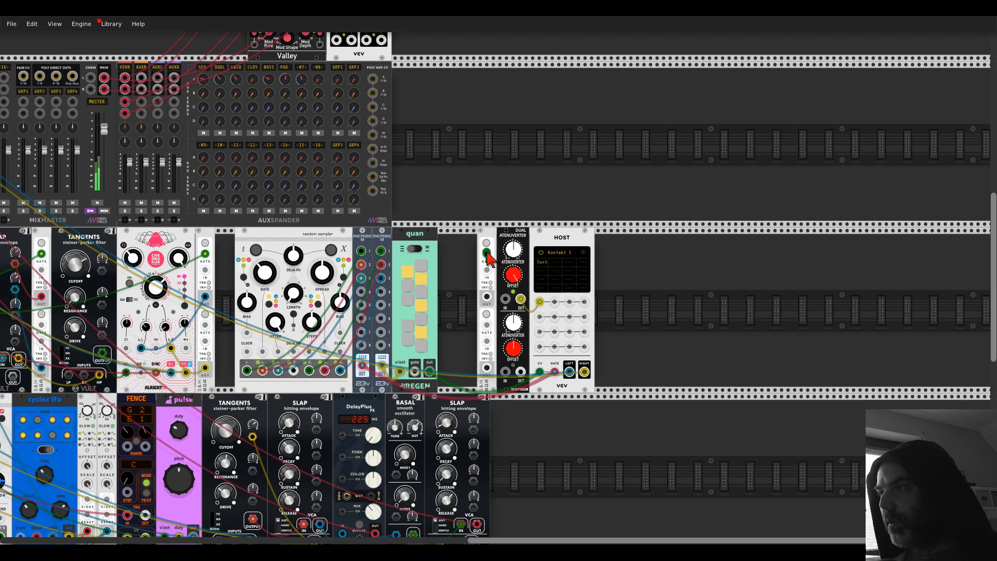
drag(486, 253, 362, 367)
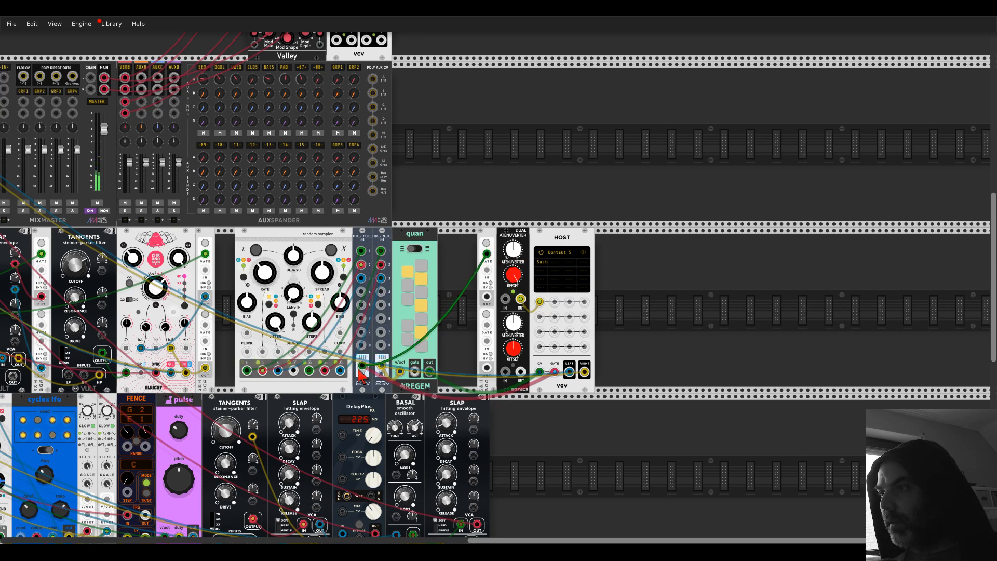
Check the S&H module's normal voltage range and patch its output into the Dual Atenuverter's second channel input
right_click(491, 240)
mouse_move(527, 373)
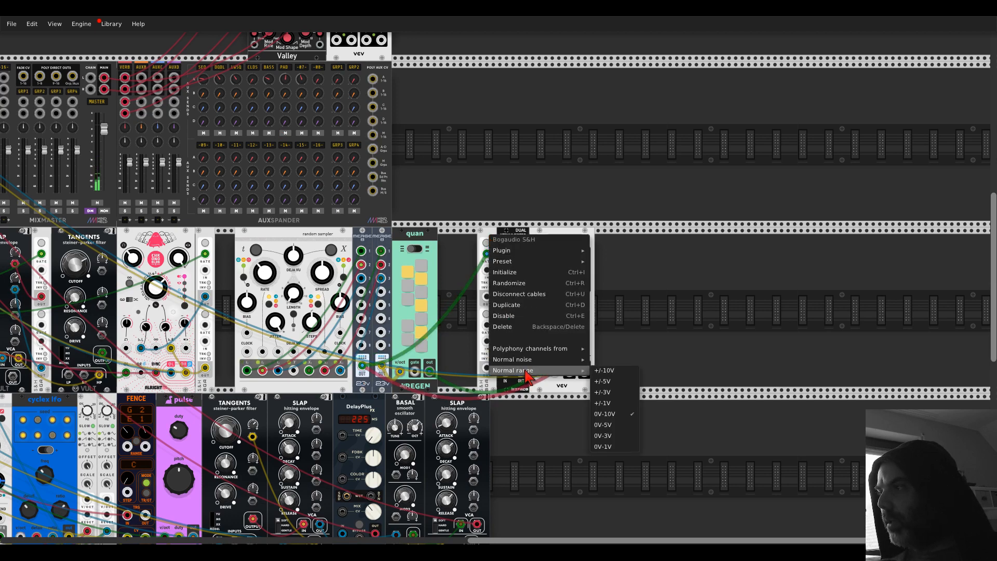
click(516, 314)
drag(489, 296, 506, 371)
Map HOST's second parameter slot to MIDI velocity and patch the Dual Atenuverter's second output into its input
click(555, 266)
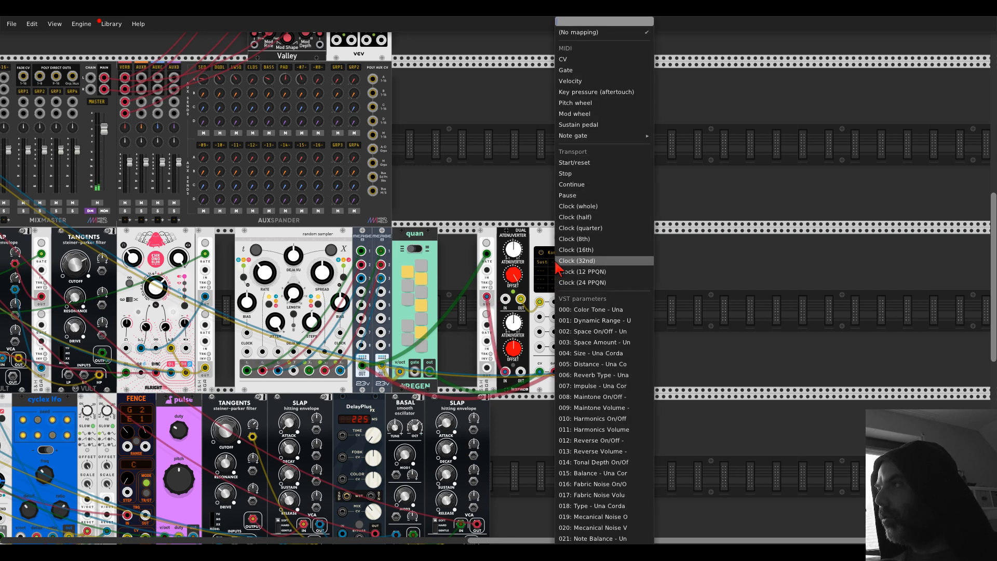
click(583, 82)
drag(521, 372, 555, 301)
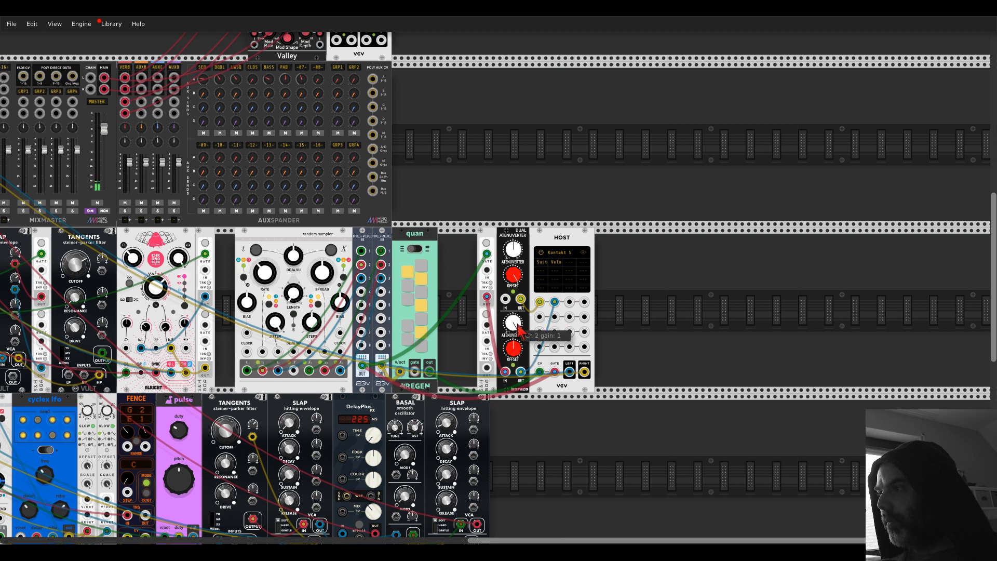
drag(517, 349, 517, 314)
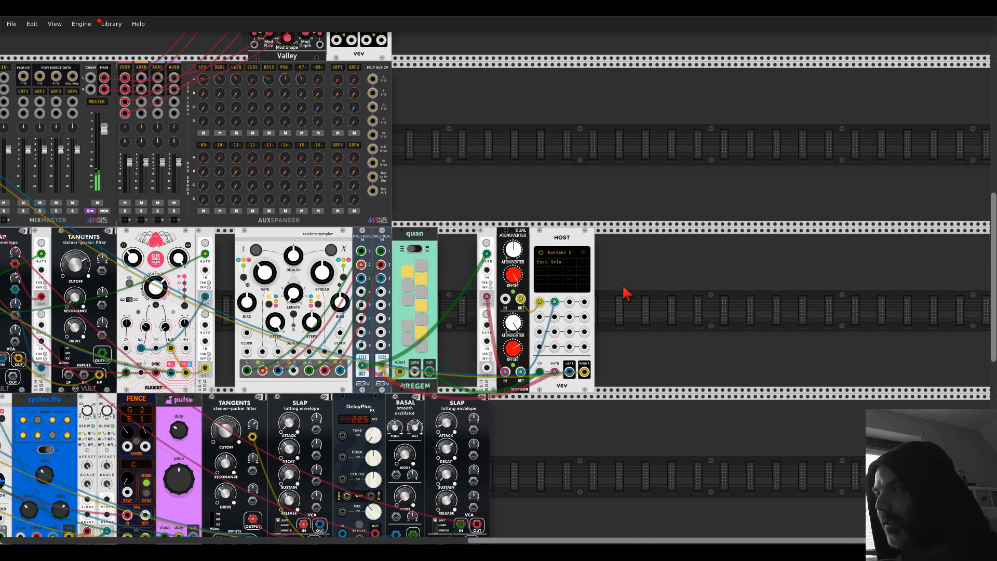
mouse_move(513, 349)
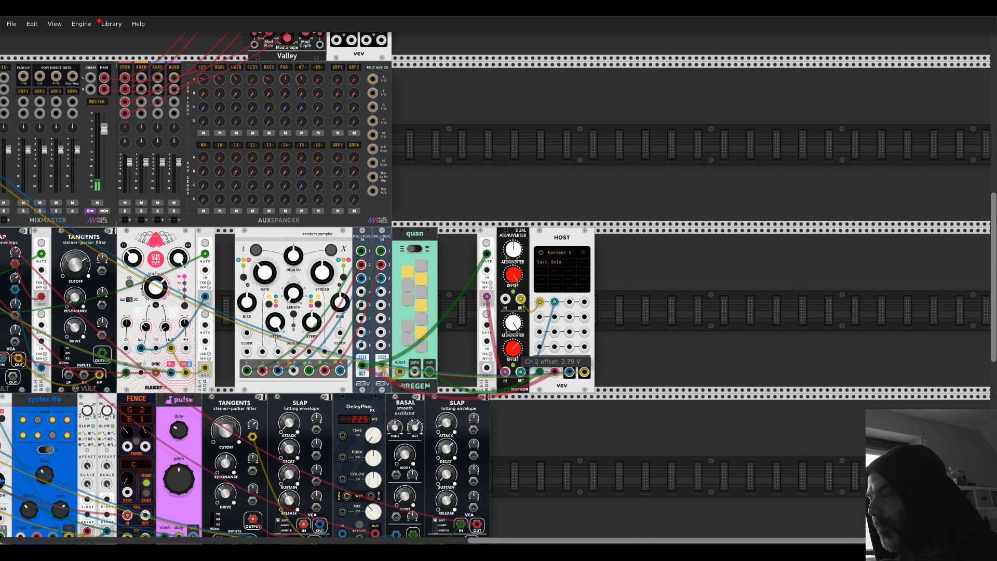
Search the module library for "simpli" and place the Simpliciter module beside HOST
right_click(624, 301)
text(simpli)
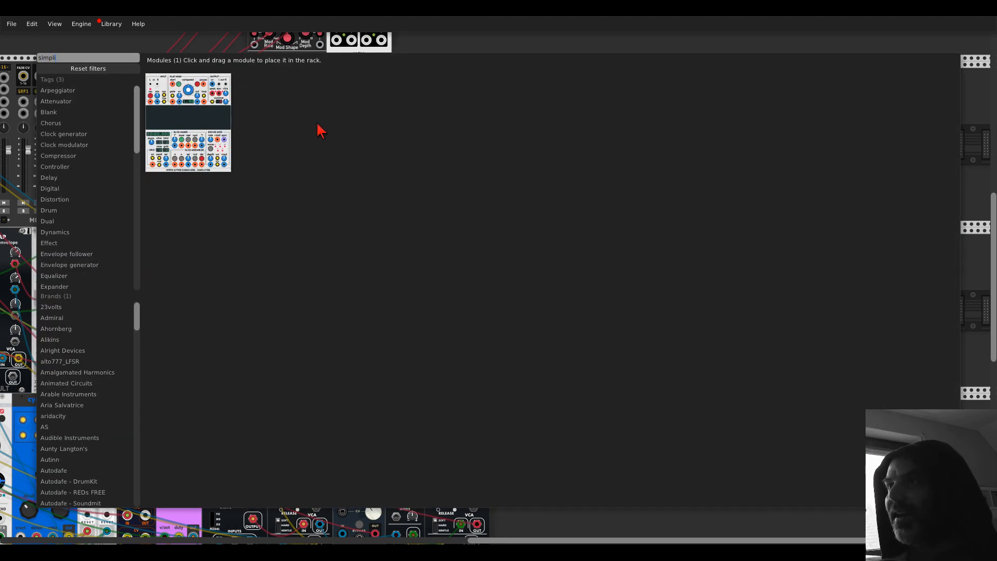
click(208, 94)
Patch HOST's left and right outputs into the Simpliciter's left and right audio inputs
ctrl+scroll(623, 366, up, 2)
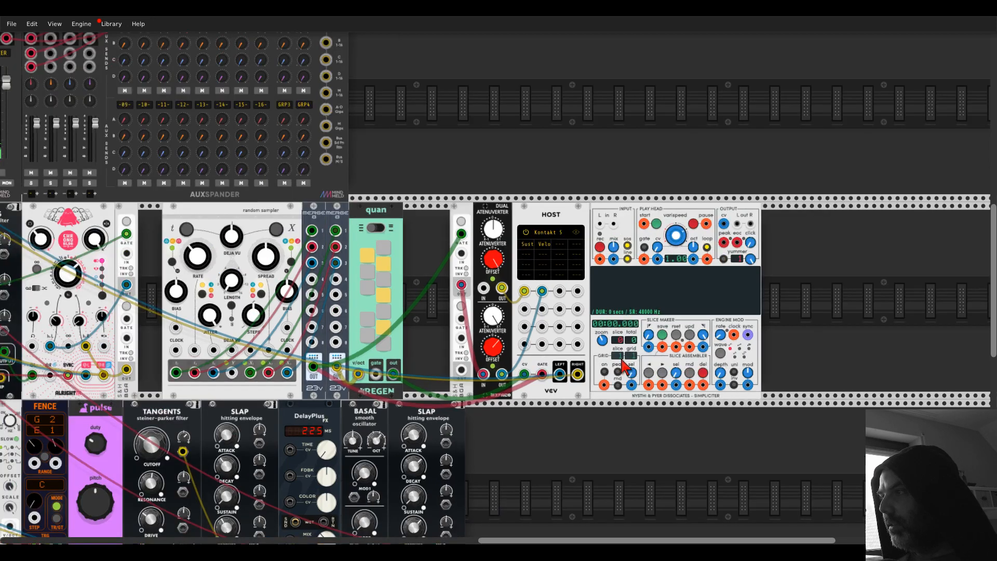
scroll(587, 219, up, 1)
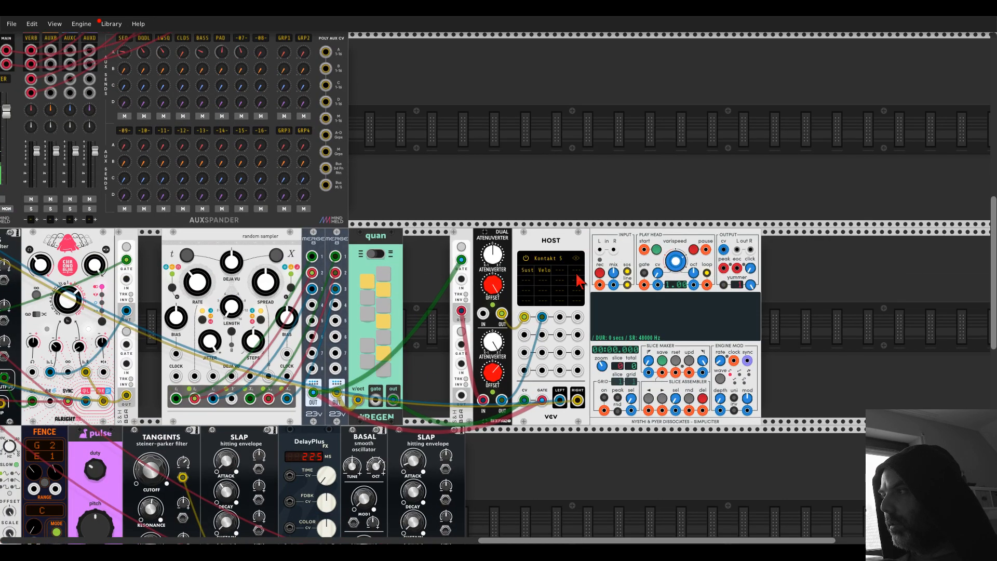
drag(600, 250, 560, 400)
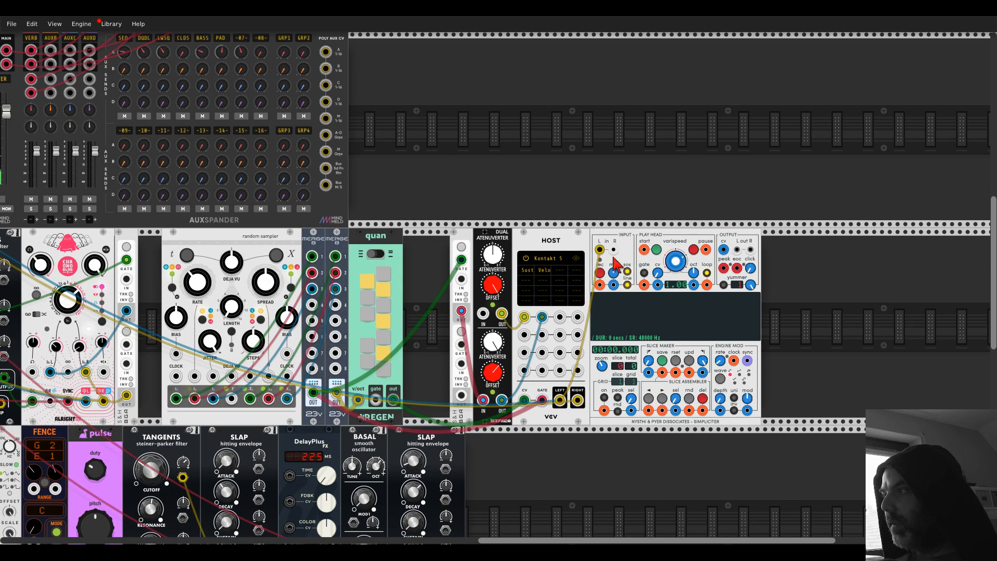
drag(614, 249, 577, 401)
Record about 30 seconds of HOST's audio into the Simpliciter and unpatch its left and right inputs
drag(652, 183, 536, 174)
scroll(538, 270, up, 2)
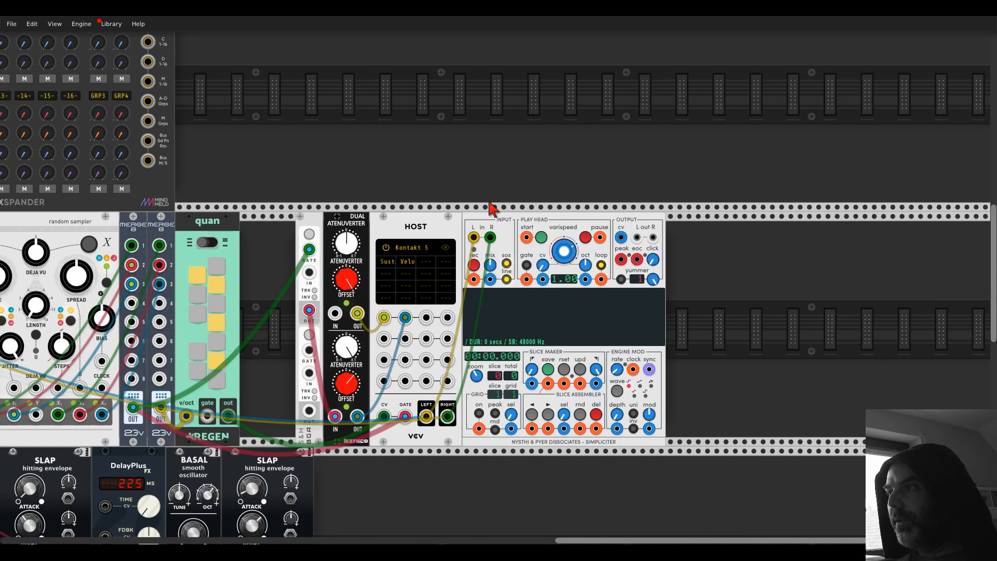
click(473, 265)
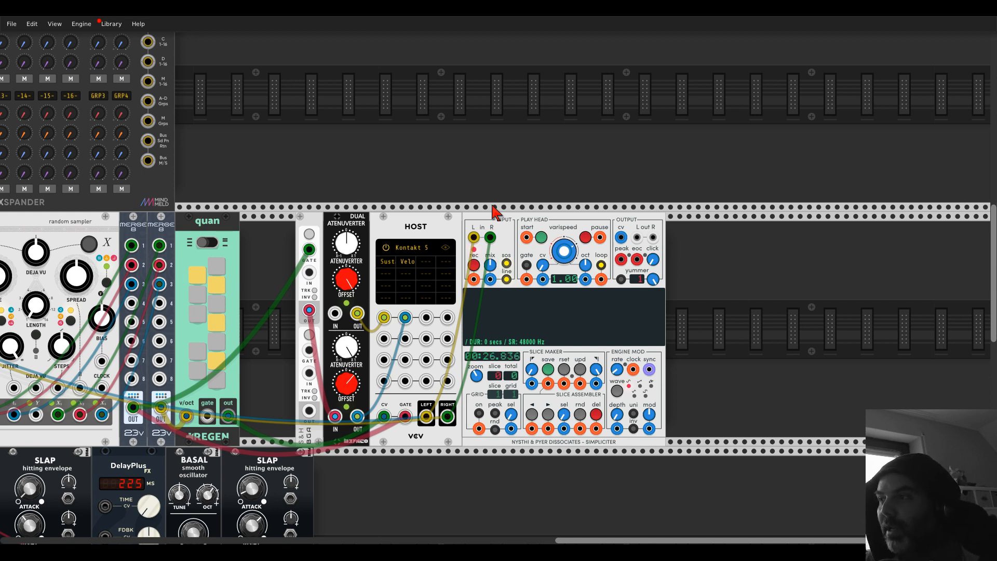
click(475, 266)
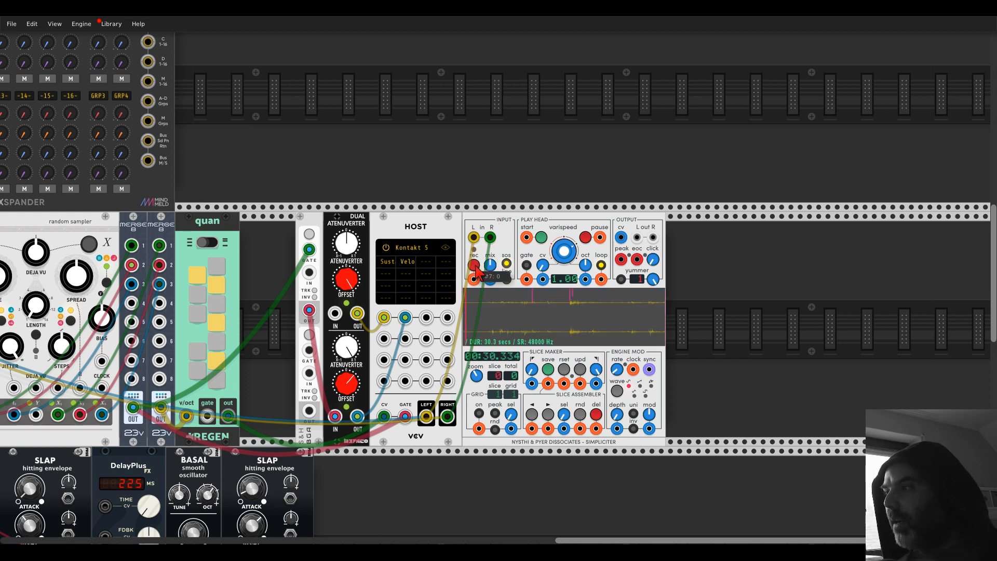
right_click(475, 238)
right_click(489, 238)
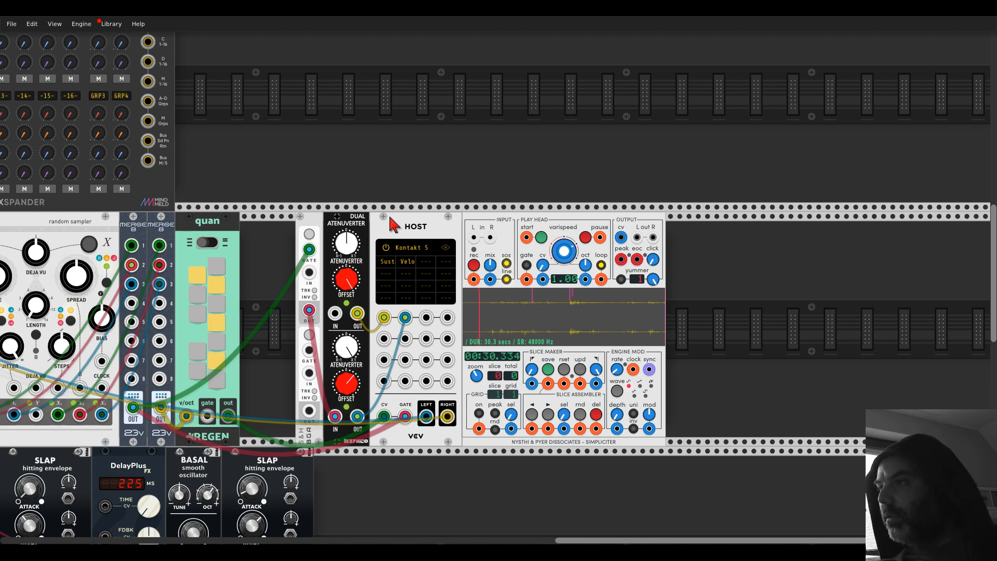
Delete HOST, the Dual Atenuverter, the sample-and-hold beside it, the quan quantizer, both Merge 8 modules and the random sampler
key(Delete)
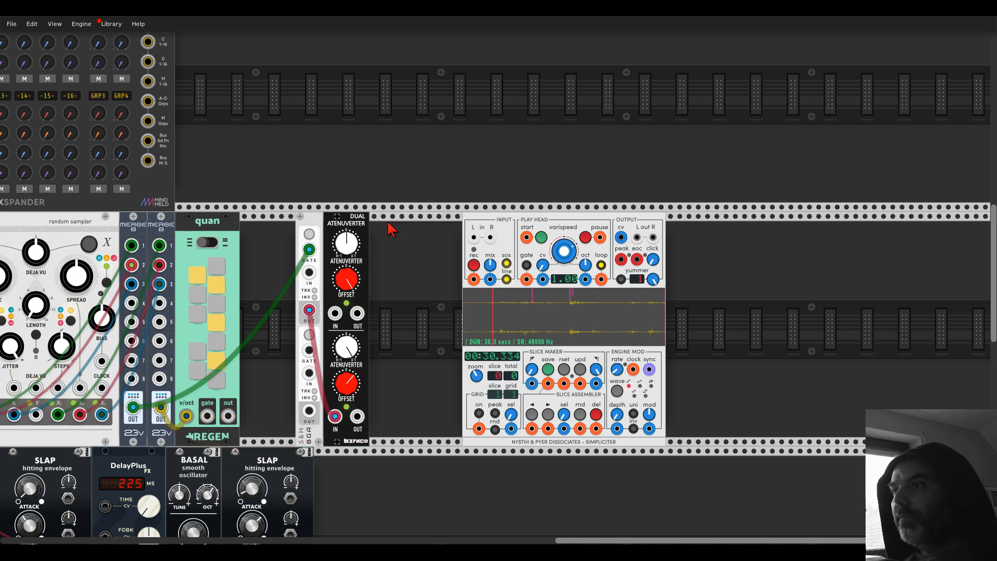
key(Delete)
key(Delete)
key(Delete)
key(Delete)
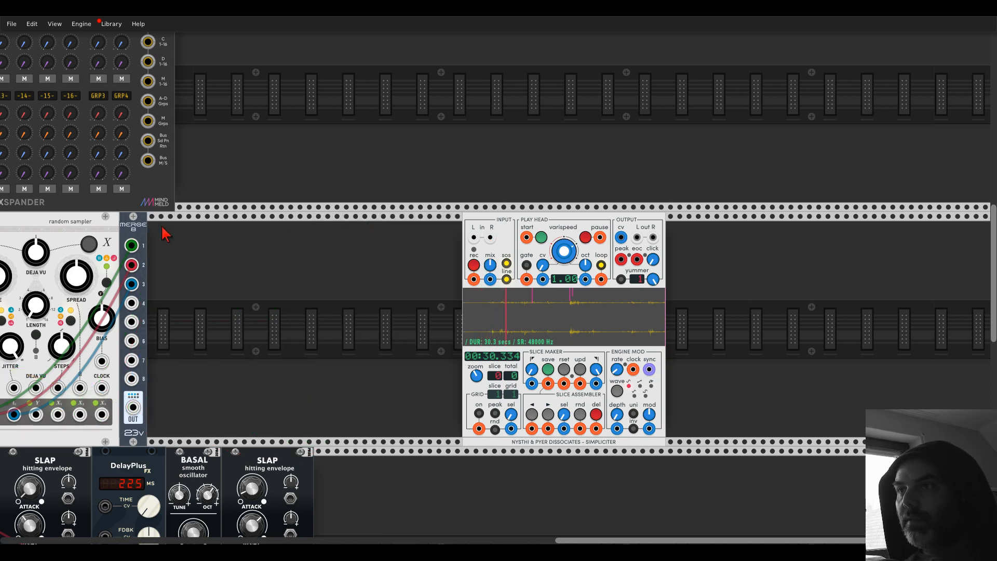
key(Delete)
scroll(517, 241, left, 10)
key(Delete)
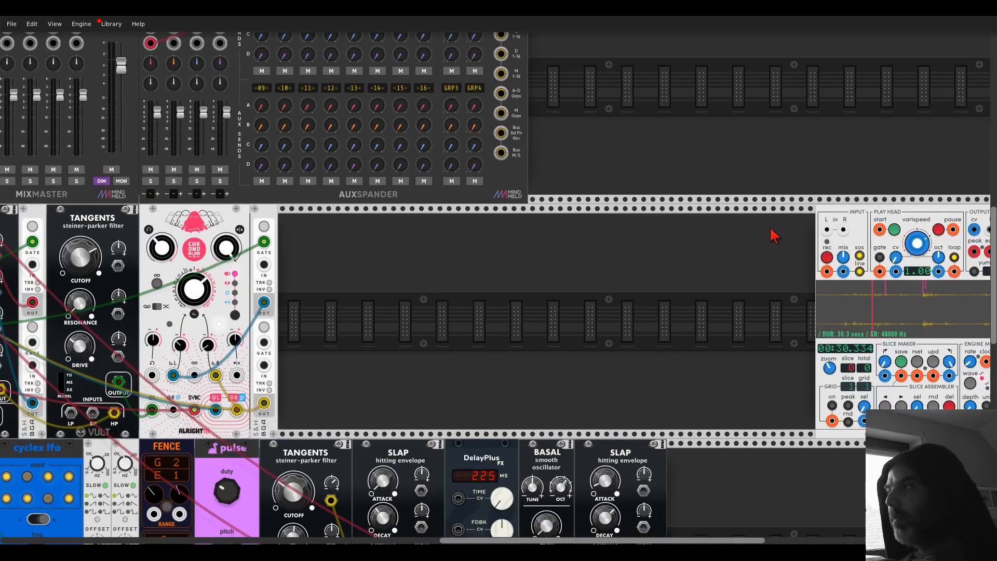
Patch the Simpliciter's left and right outputs into MixMaster track 9 and name the track PIAN
drag(827, 222, 473, 225)
scroll(423, 252, down, 4)
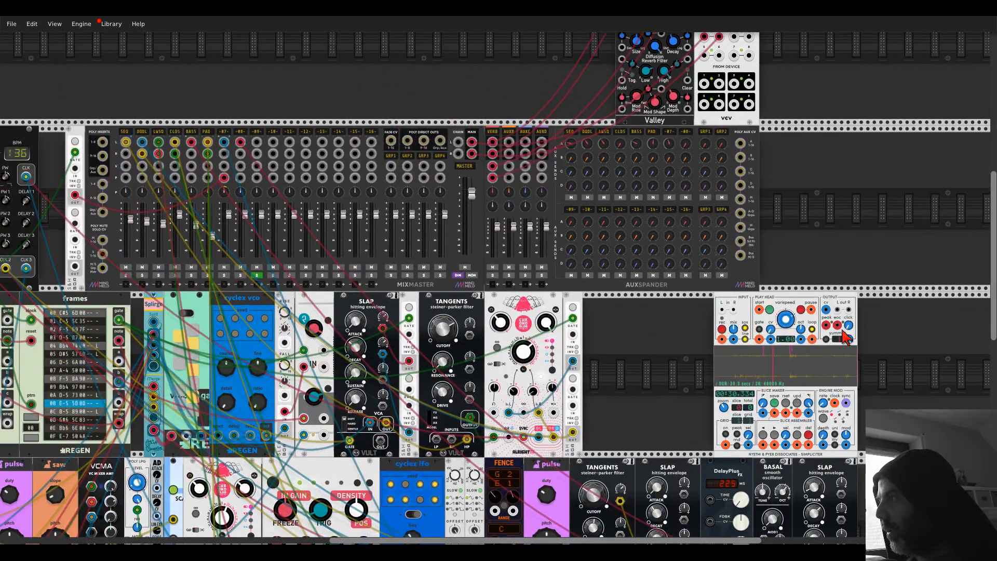
drag(653, 266, 849, 311)
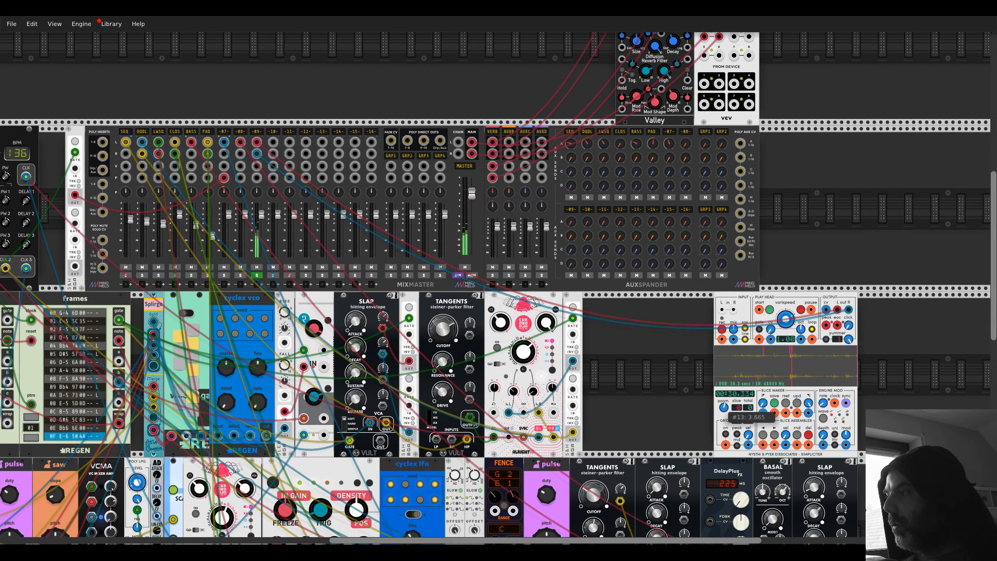
click(255, 132)
text(PIAN)
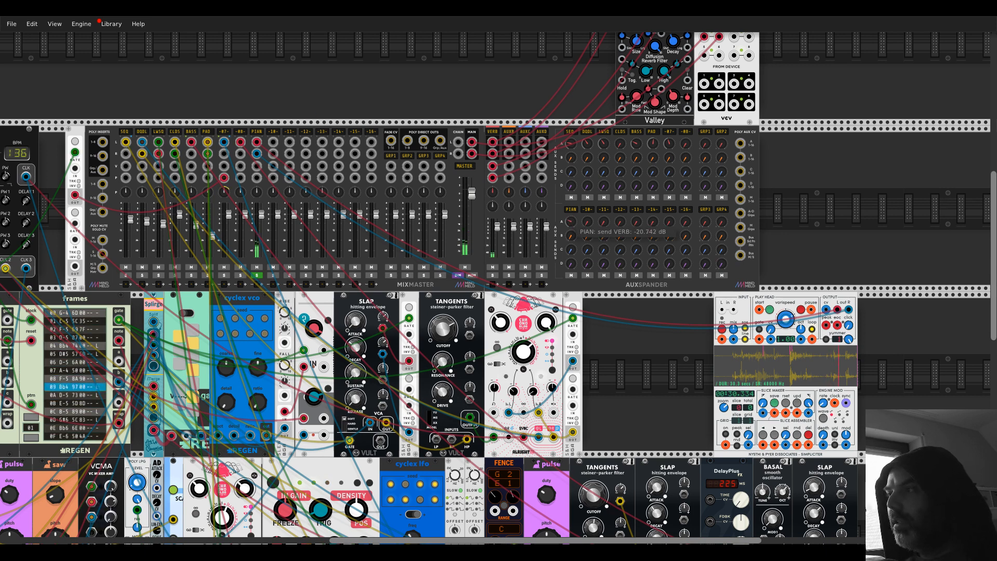
Raise the PIAN track's VERB send to about -14.8 dB and check the VERB aux settings
mouse_move(571, 224)
drag(571, 224, 570, 215)
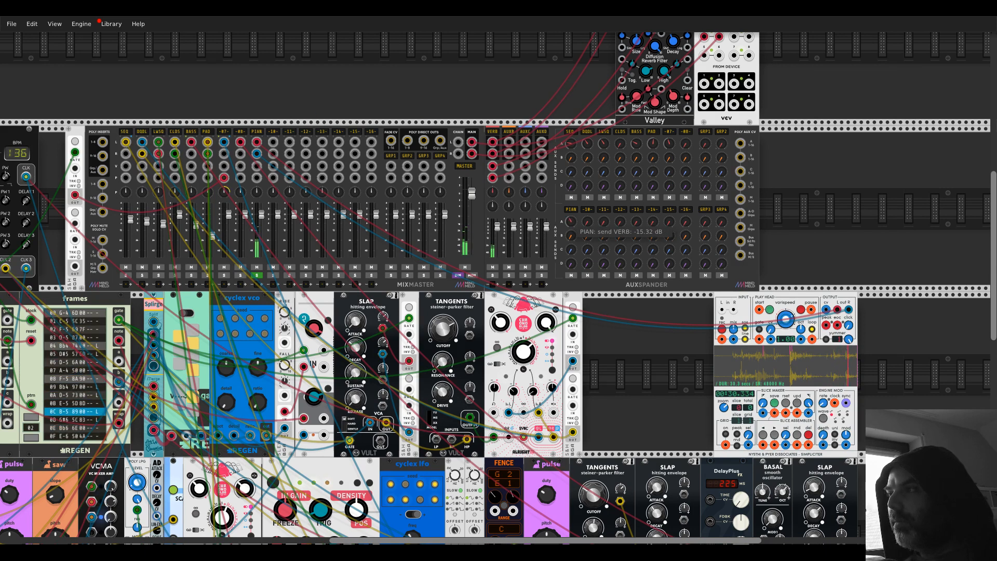
drag(570, 215, 571, 212)
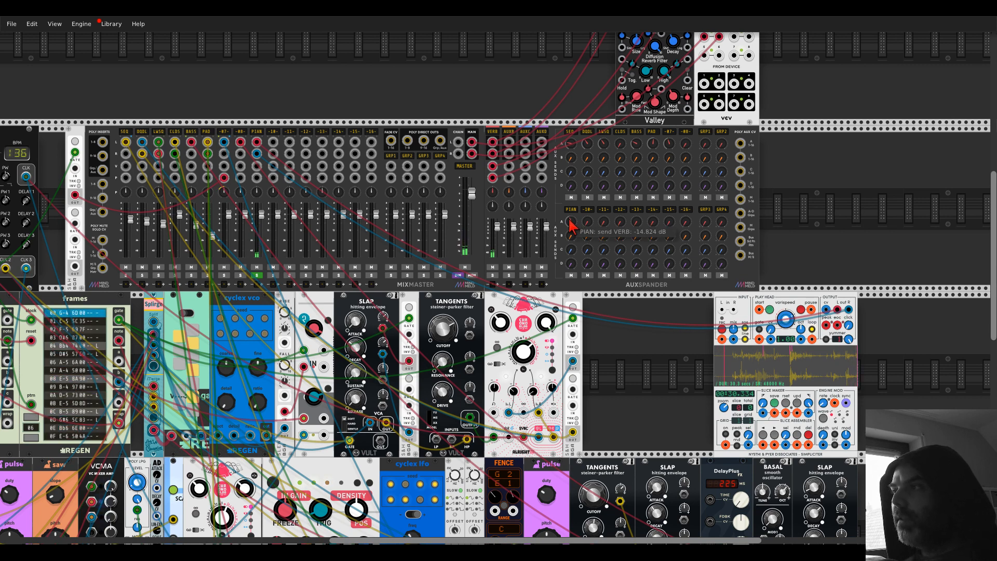
right_click(493, 133)
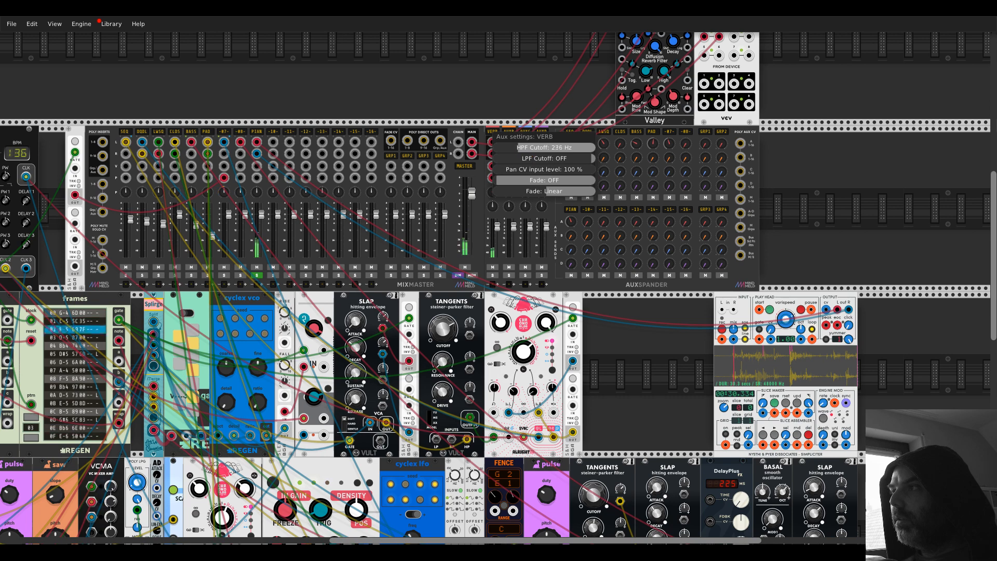
click(534, 119)
Set the Simpliciter's varispeed to -1 and turn on its grid, peak and random slicing options
scroll(633, 330, right, 8)
scroll(633, 330, down, 2)
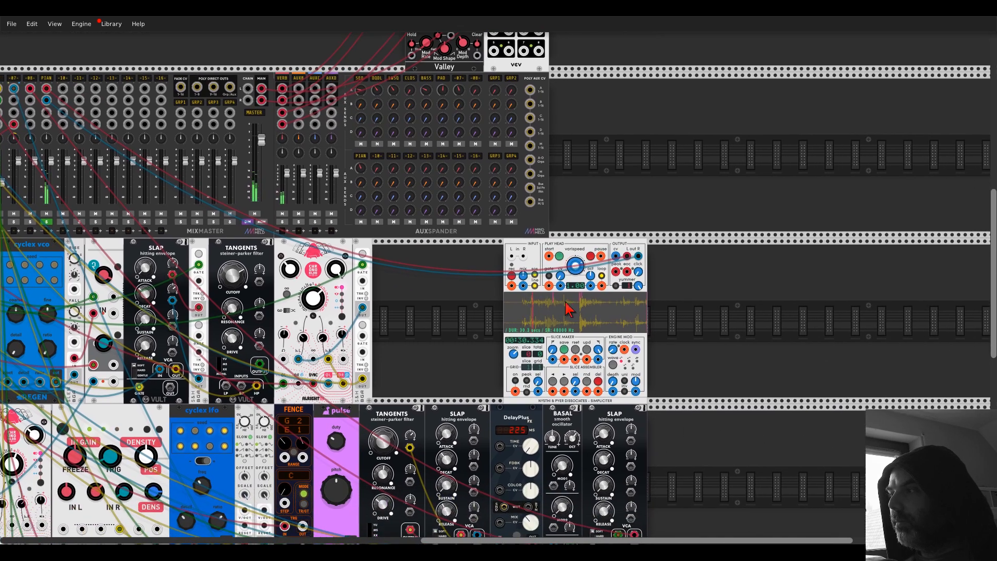
scroll(584, 311, up, 1)
scroll(584, 311, up, 3)
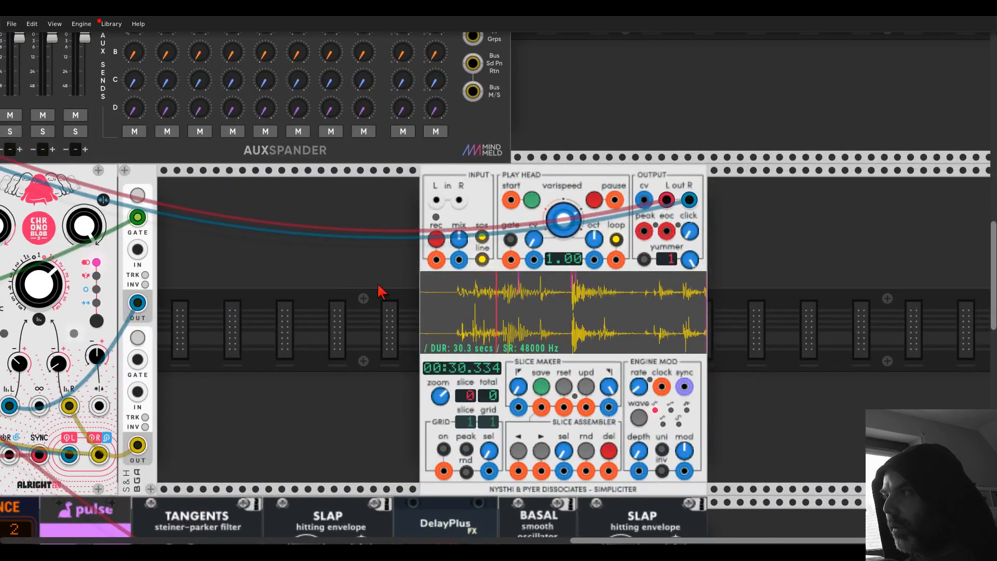
scroll(370, 306, down, 2)
scroll(364, 314, right, 2)
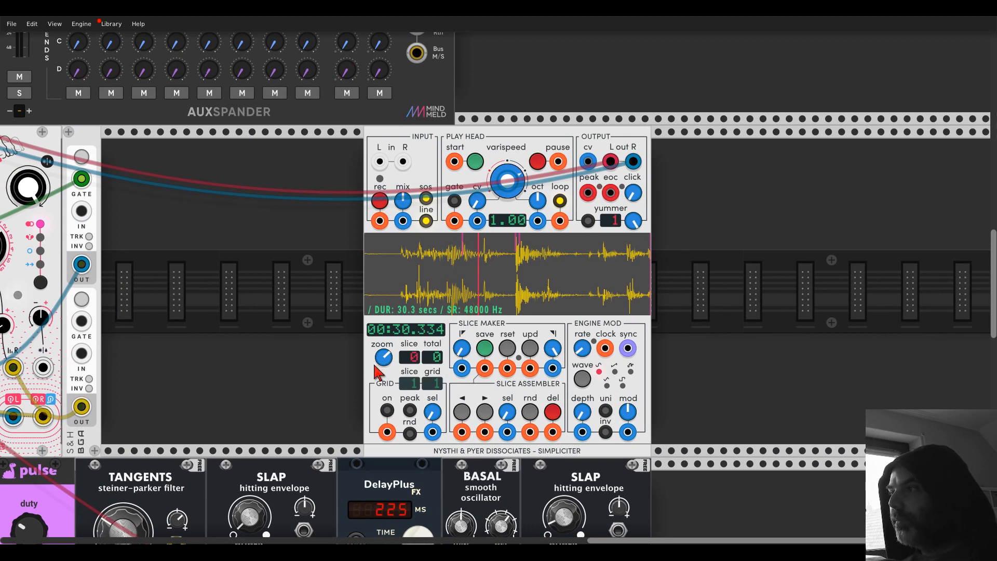
right_click(509, 186)
text(-1)
key(Return)
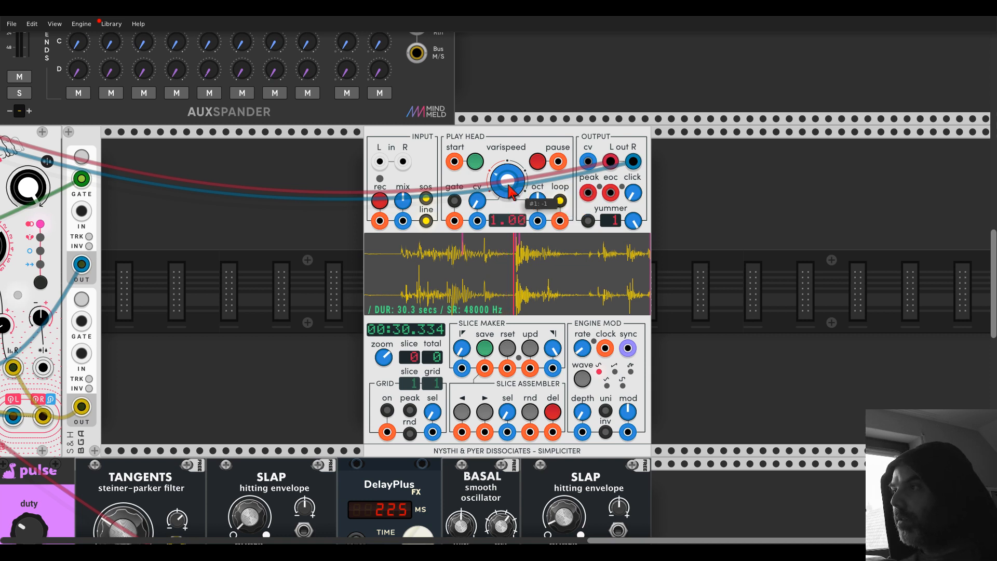
click(388, 410)
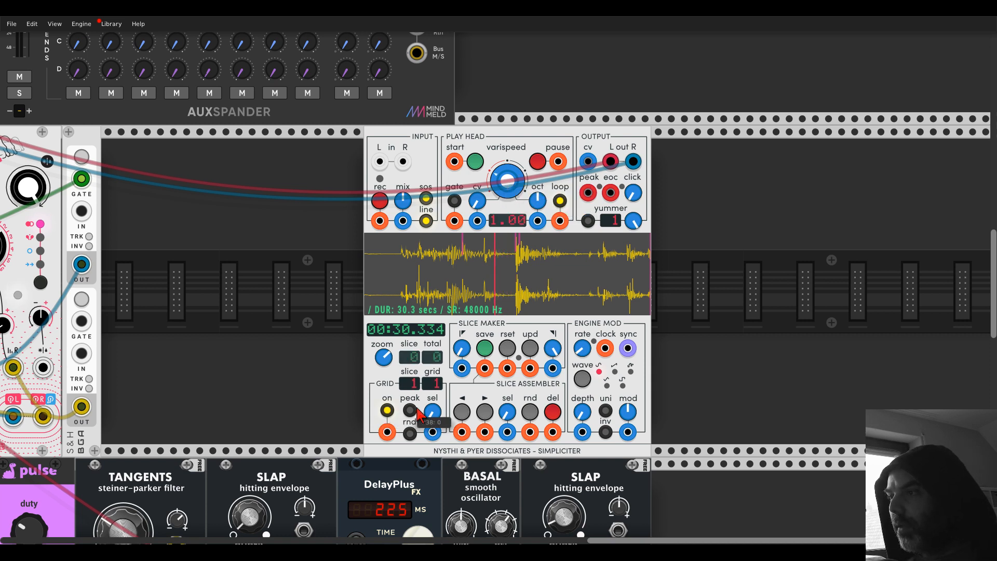
click(410, 411)
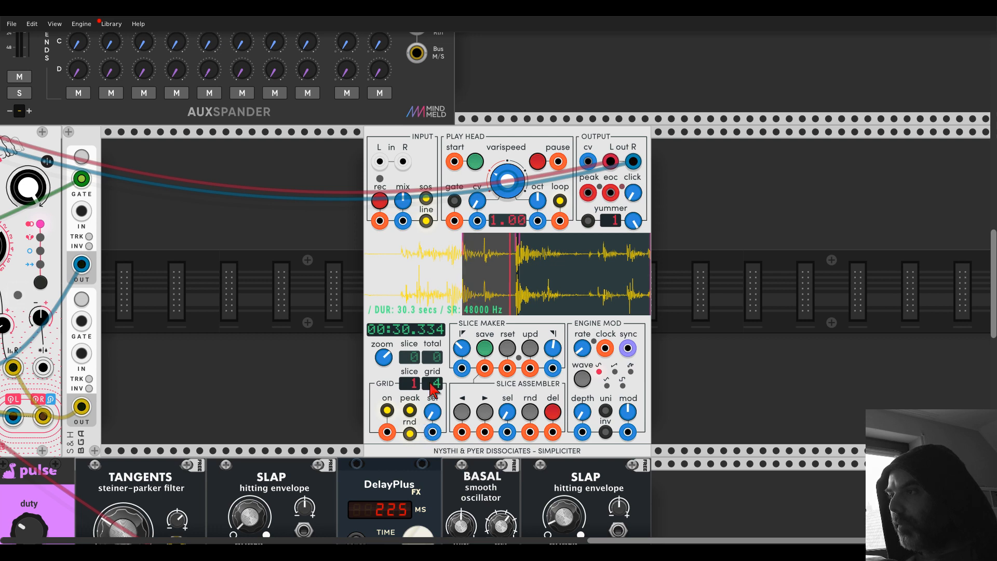
Set the Simpliciter's peak threshold level to about 1.304 and its peaks distance to about 296 msecs
right_click(485, 284)
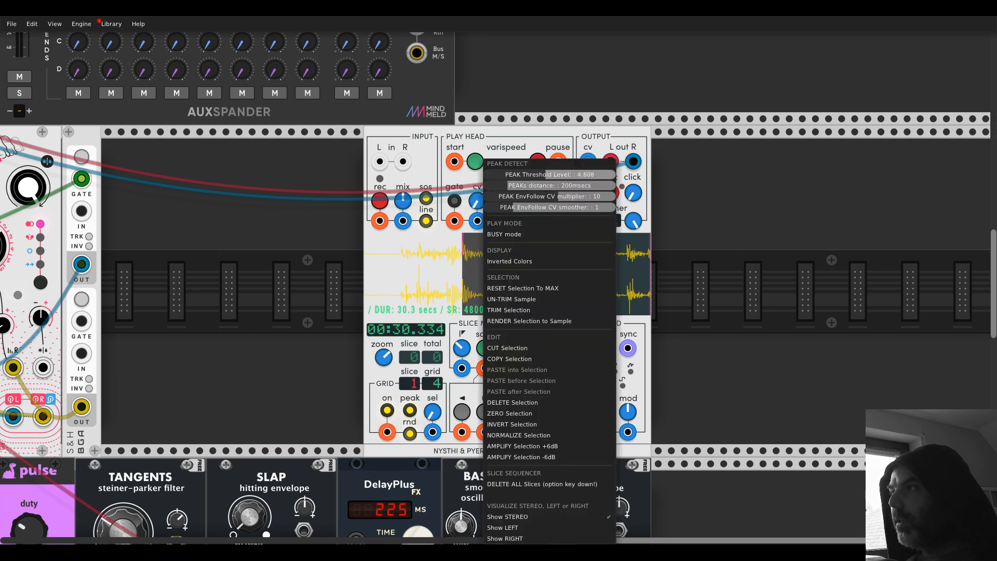
drag(531, 175, 598, 175)
click(444, 270)
right_click(521, 278)
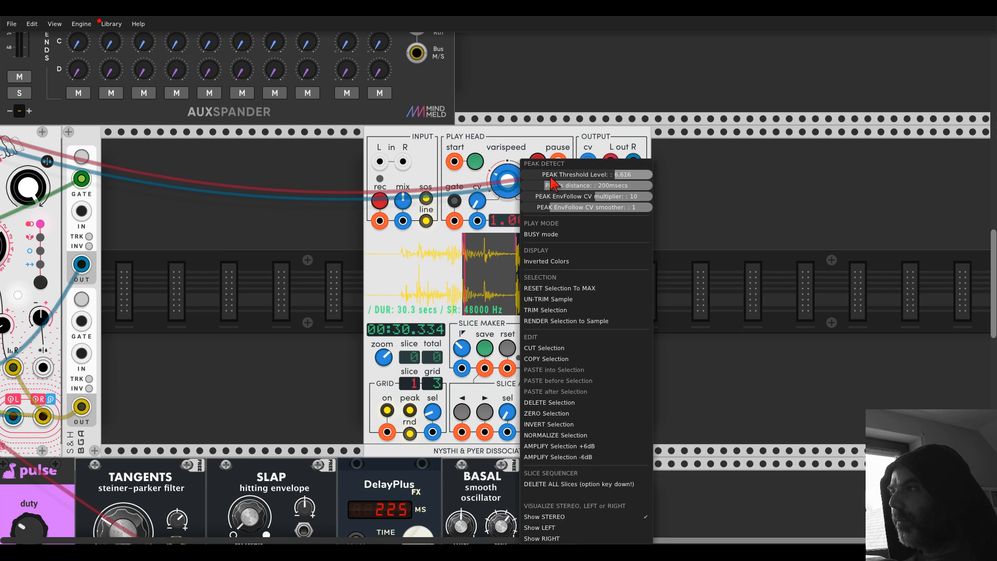
mouse_move(553, 178)
mouse_down()
mouse_move(582, 178)
mouse_move(642, 230)
mouse_up()
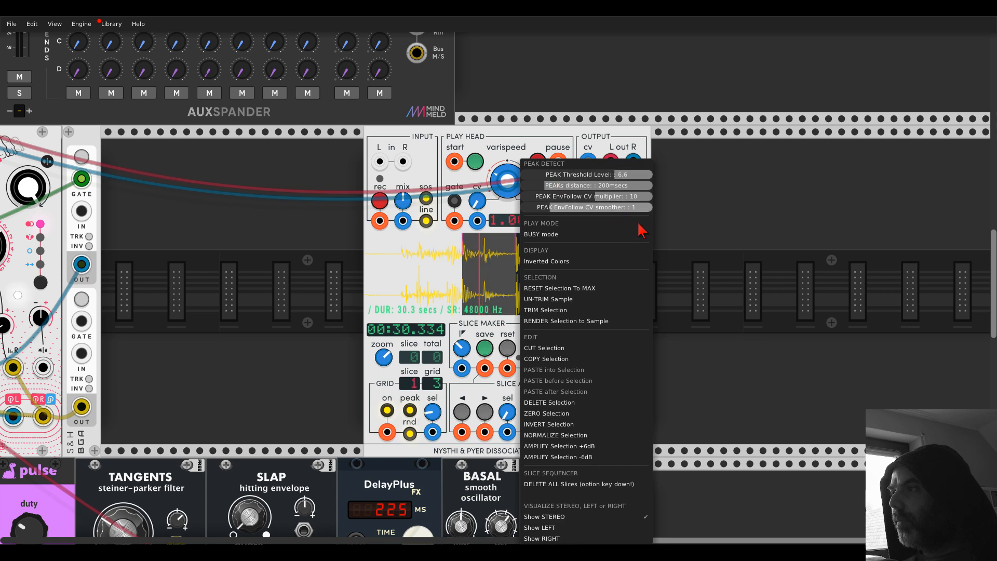
click(672, 243)
right_click(559, 263)
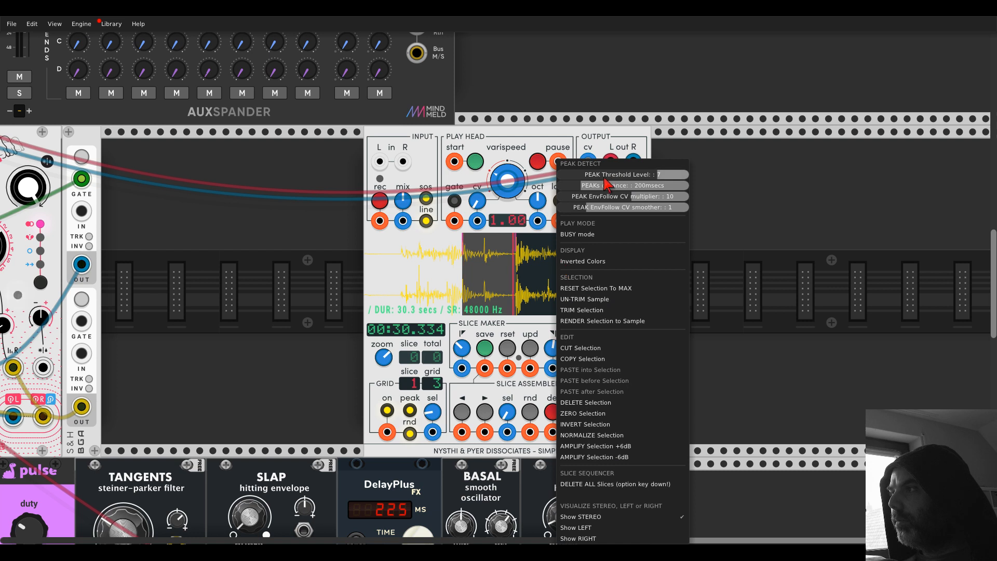
mouse_move(600, 178)
mouse_down()
mouse_move(525, 177)
mouse_move(578, 175)
mouse_up()
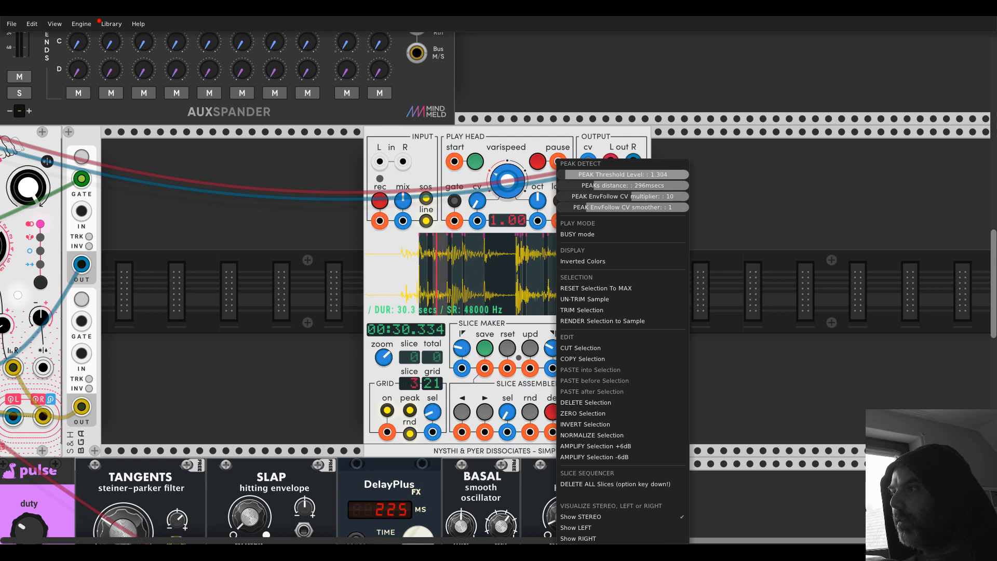
click(724, 201)
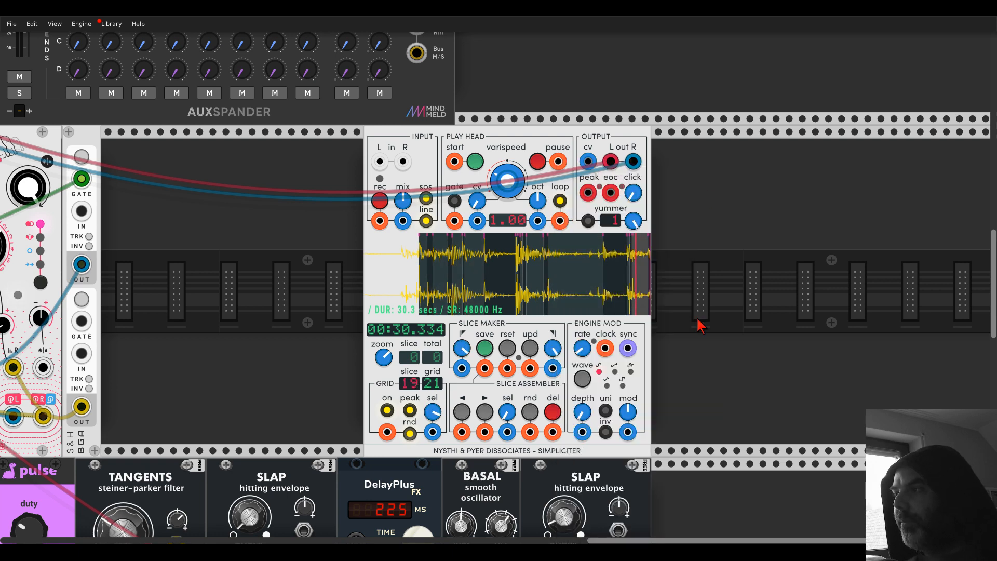
Move the Simpliciter closer to the other modules in its row and take the PIAN track out of solo
drag(543, 145, 412, 146)
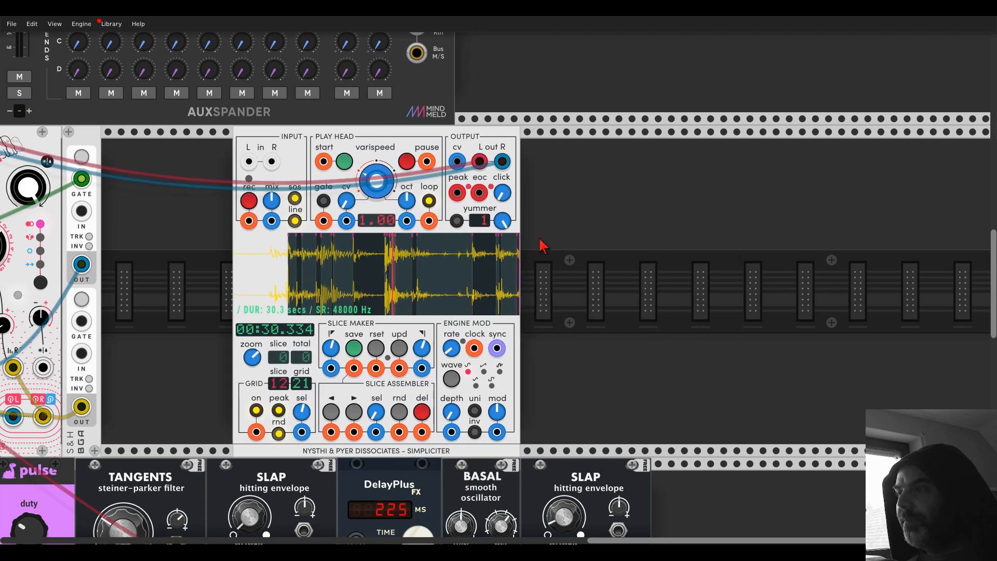
drag(545, 245, 605, 242)
scroll(605, 243, down, 5)
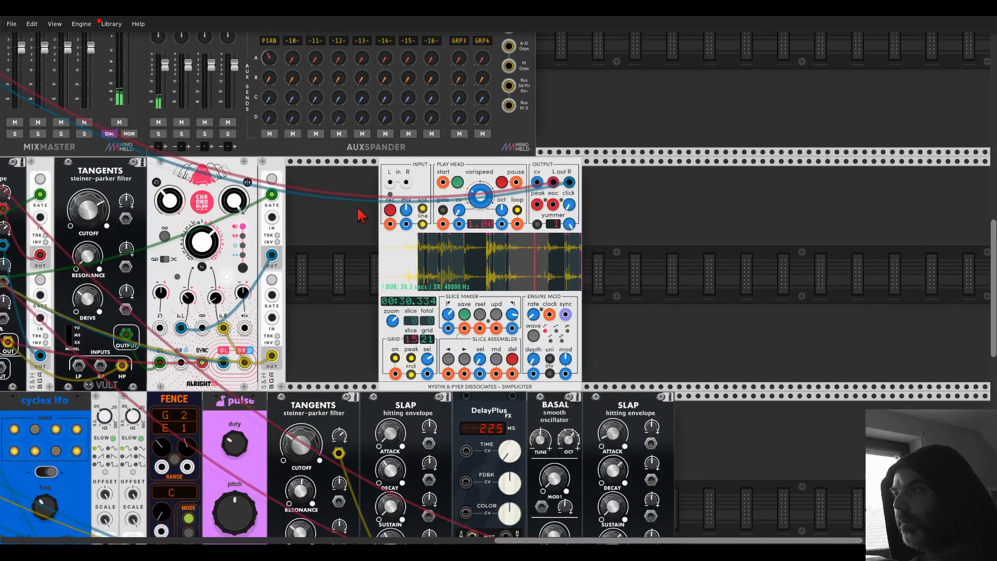
scroll(519, 264, up, 3)
scroll(690, 334, down, 3)
scroll(691, 336, up, 3)
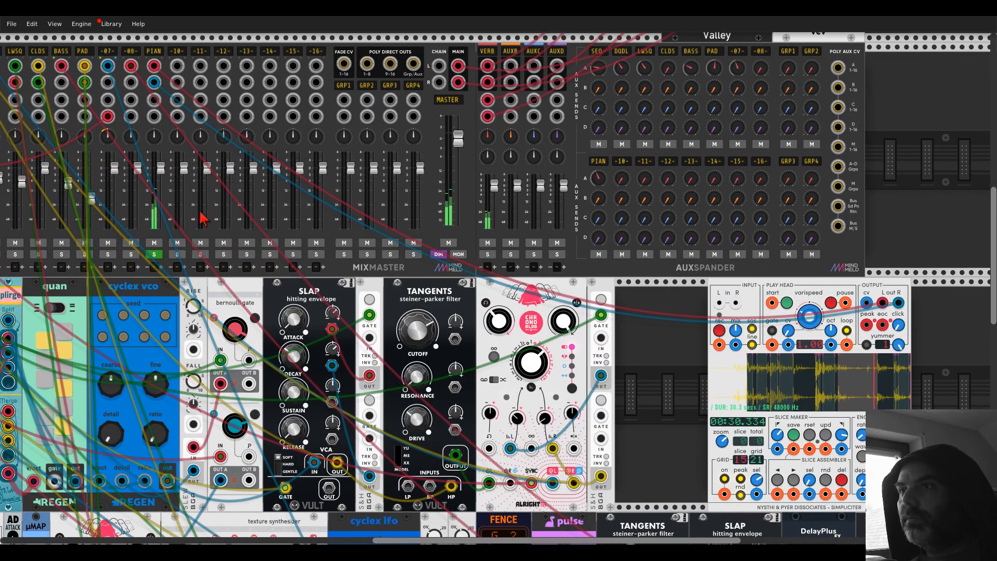
scroll(642, 335, left, 6)
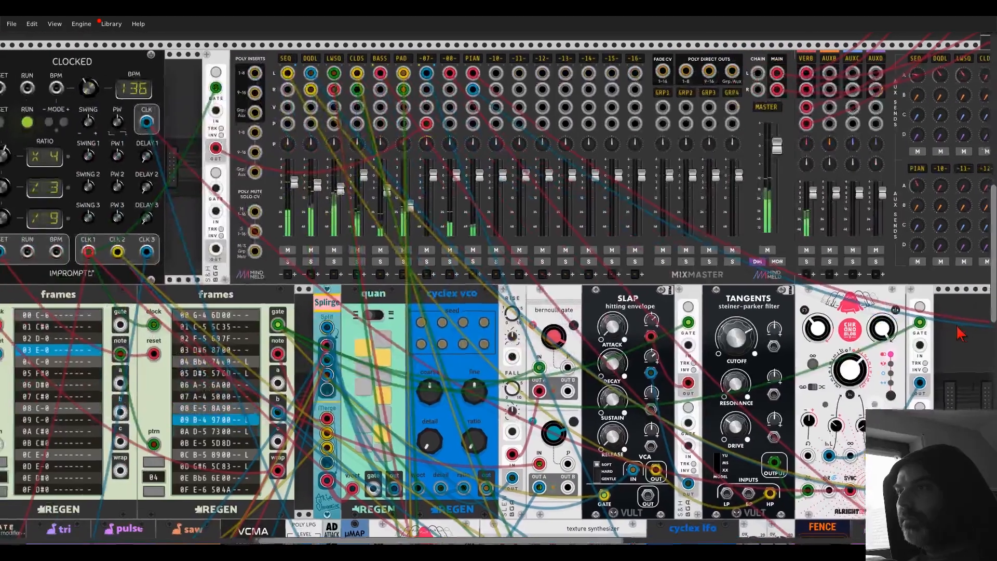
Name MixMaster track 7 "trum" and lower its level to about -6.7 dB
scroll(423, 240, up, 2)
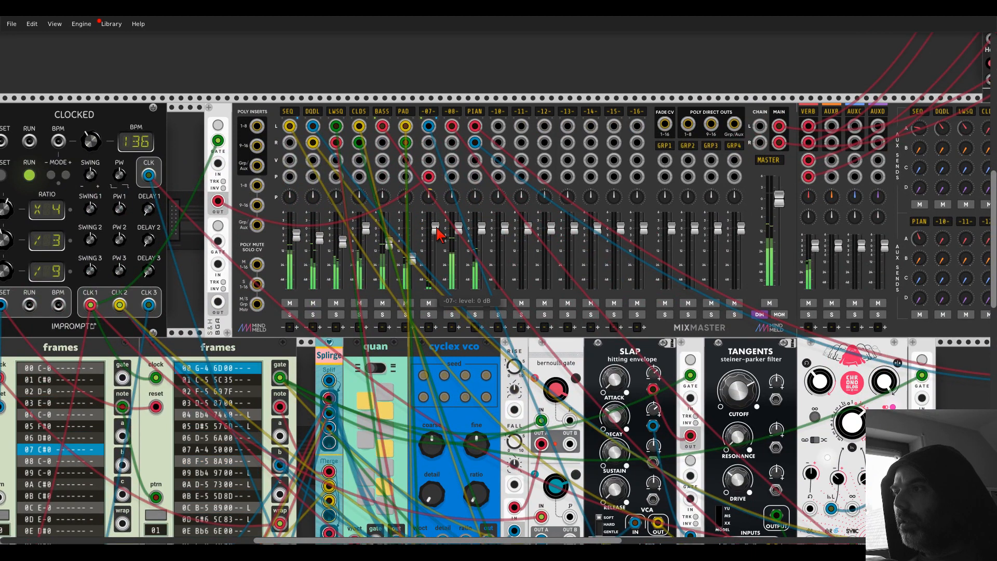
click(429, 111)
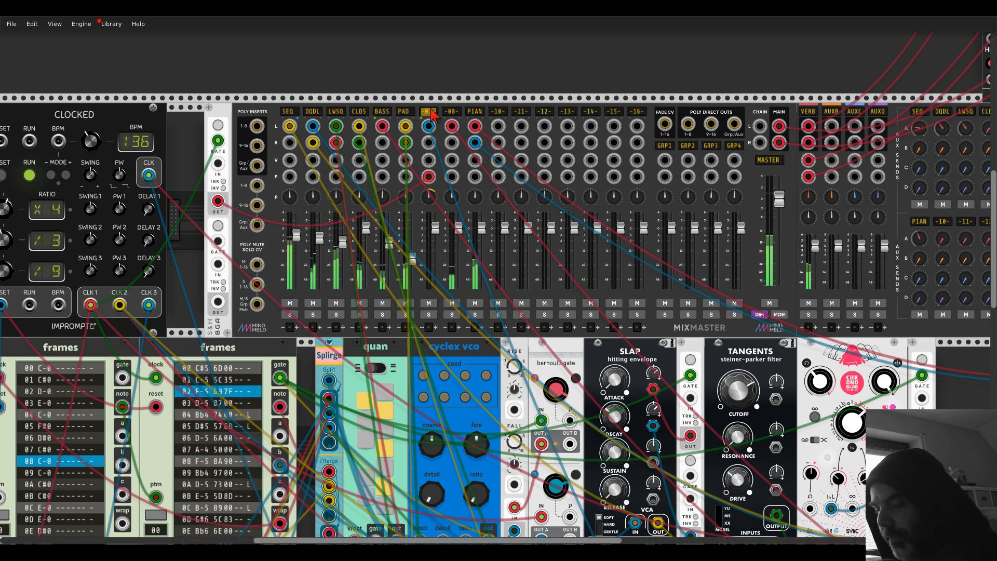
text(trum)
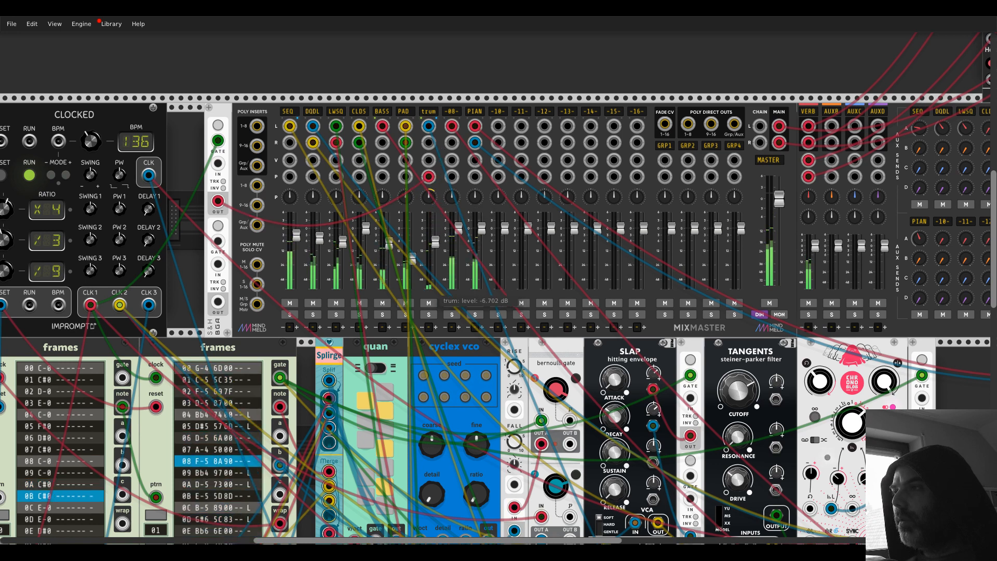
drag(435, 229, 438, 235)
Set the PIAN track's gain adjust to 6.0 dB and its HPF cutoff to about 166 Hz
right_click(474, 112)
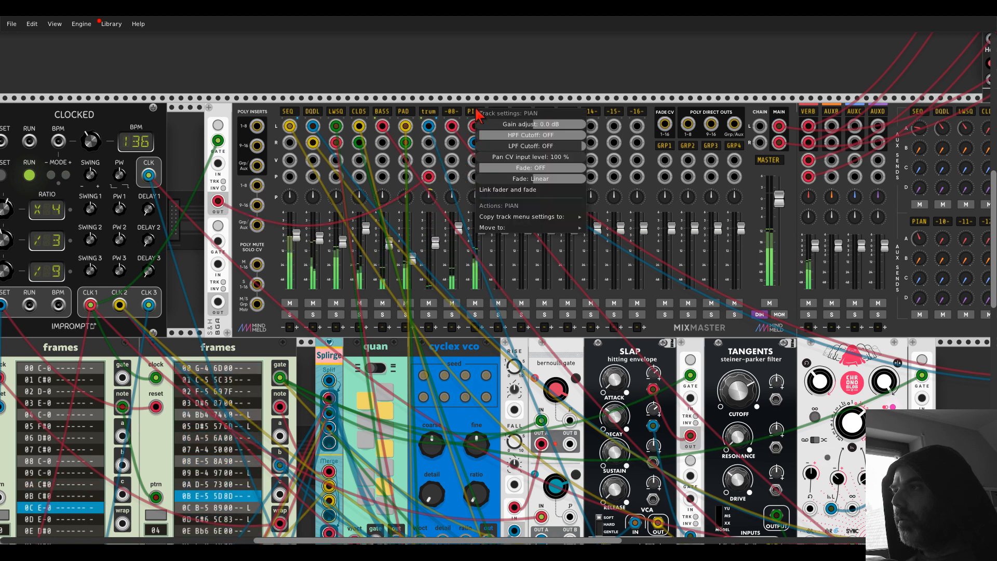
drag(533, 124, 554, 124)
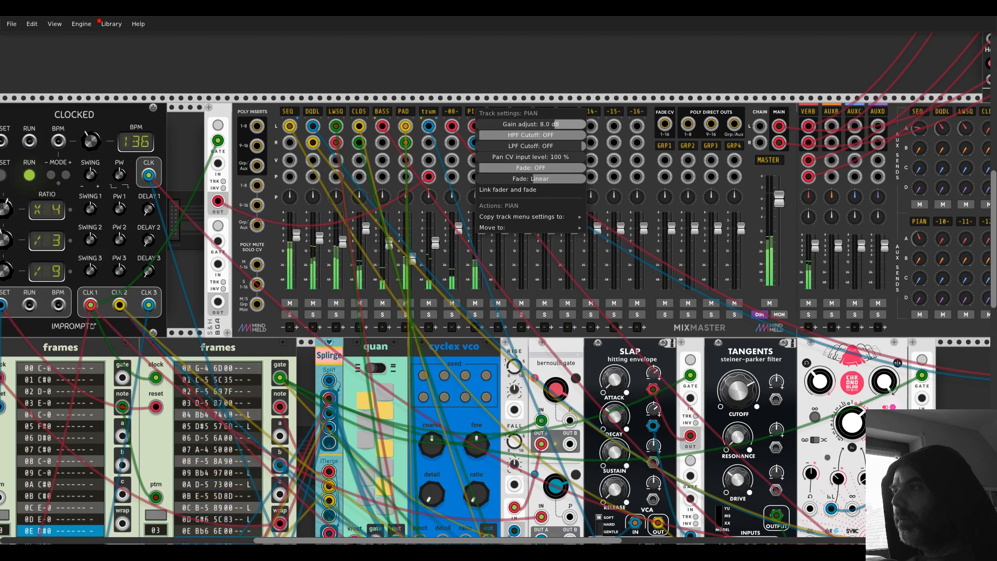
click(470, 73)
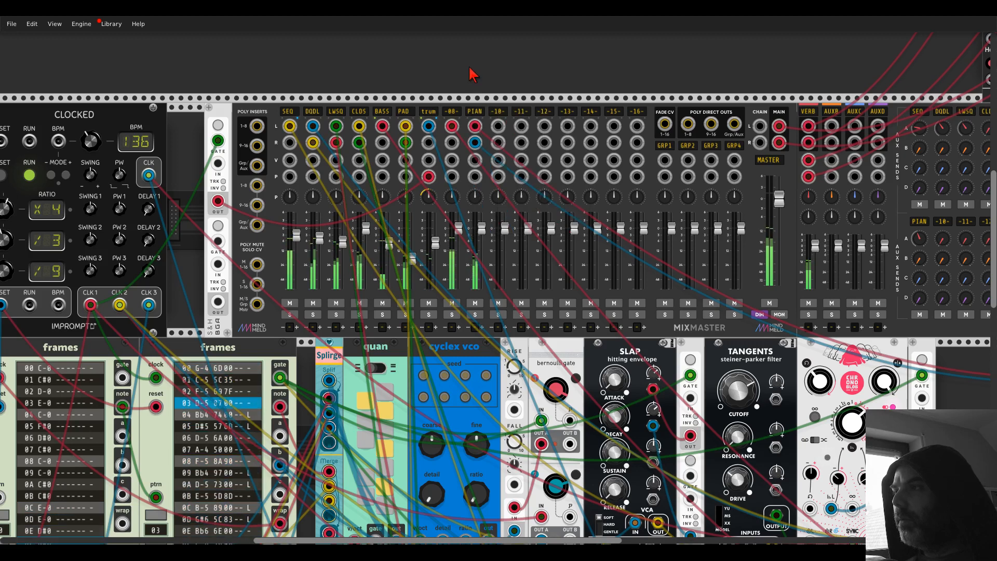
right_click(474, 111)
drag(496, 125, 505, 133)
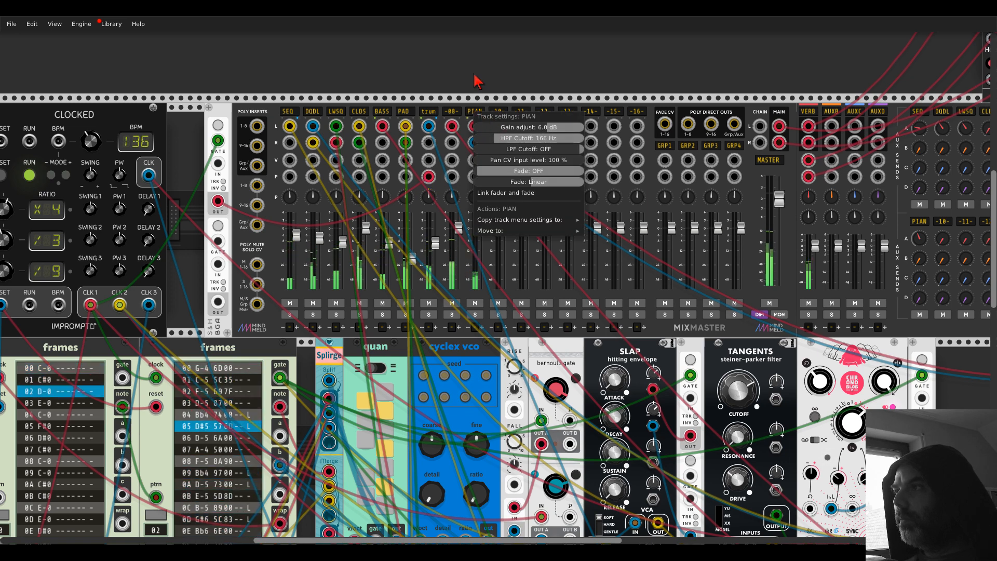
click(457, 86)
Set the second clock ratio on CLOCKED to divide by 6
scroll(358, 80, down, 3)
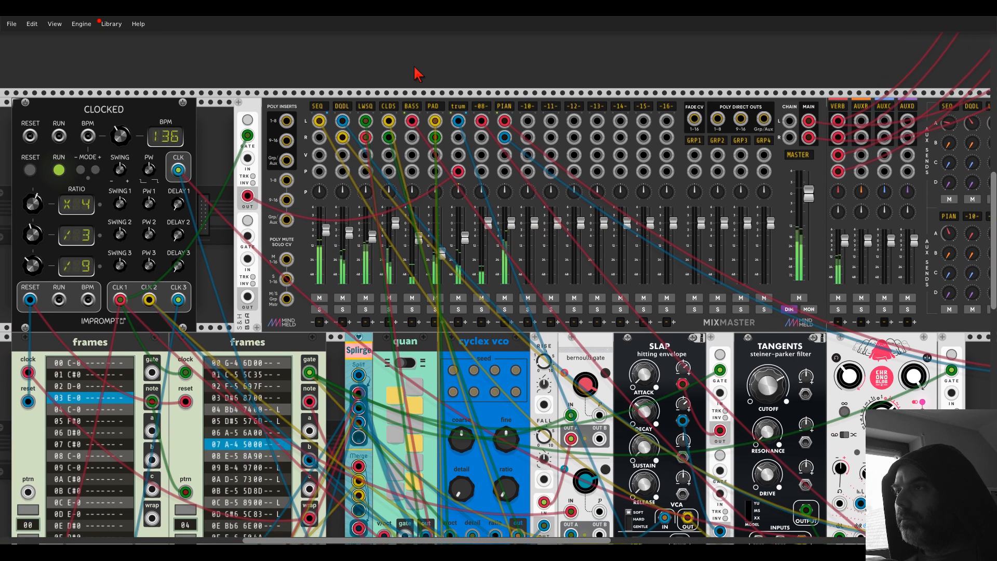
scroll(258, 130, left, 3)
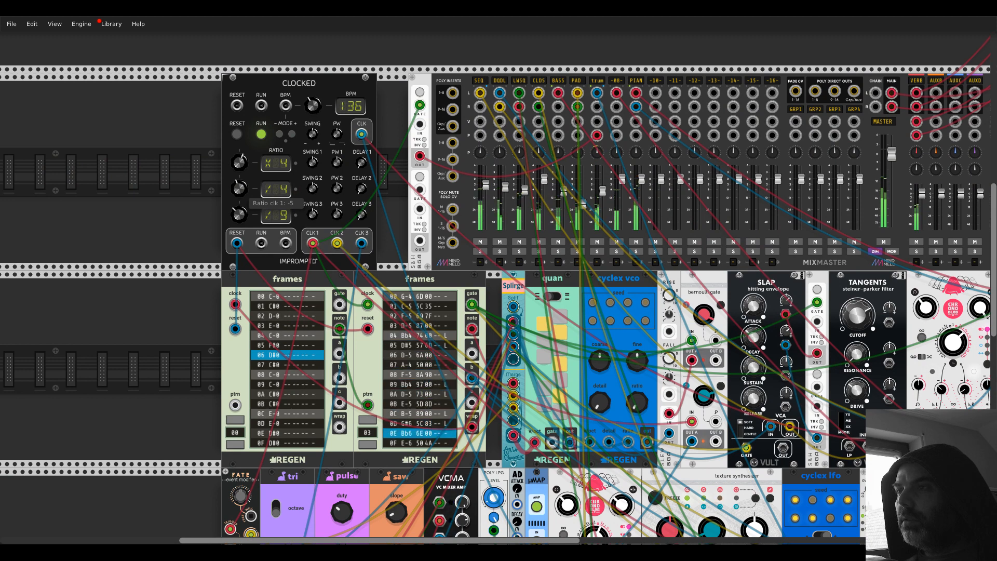
drag(239, 189, 239, 198)
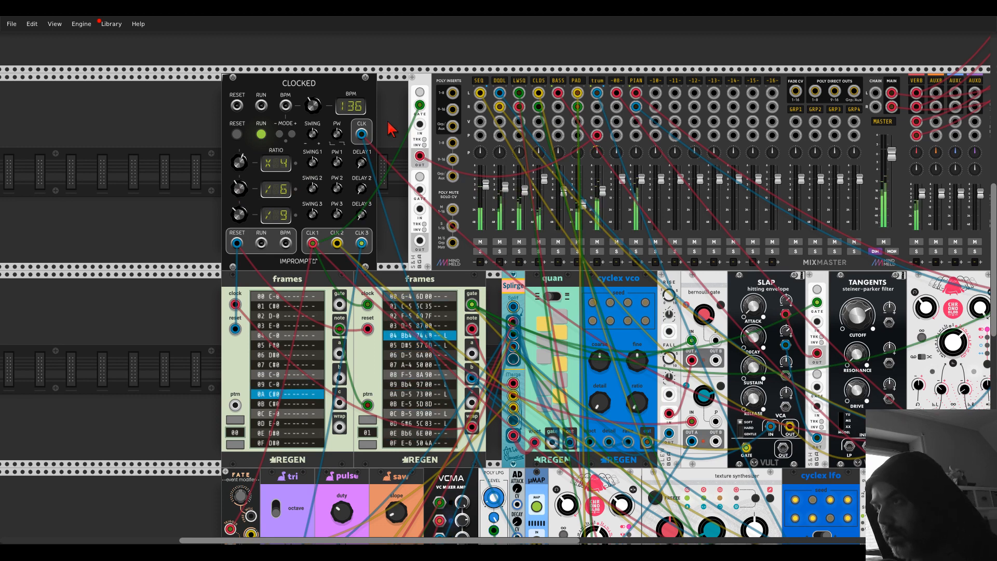
Set the DelayPlus feedback to about 70.7%
drag(403, 160, 5, 36)
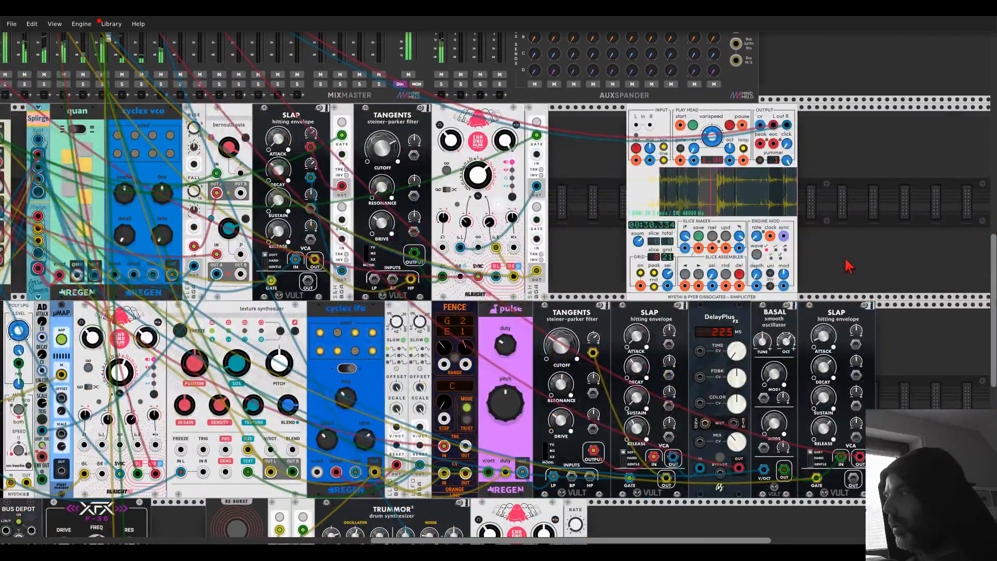
drag(846, 263, 615, 178)
scroll(491, 333, up, 1)
drag(505, 283, 505, 273)
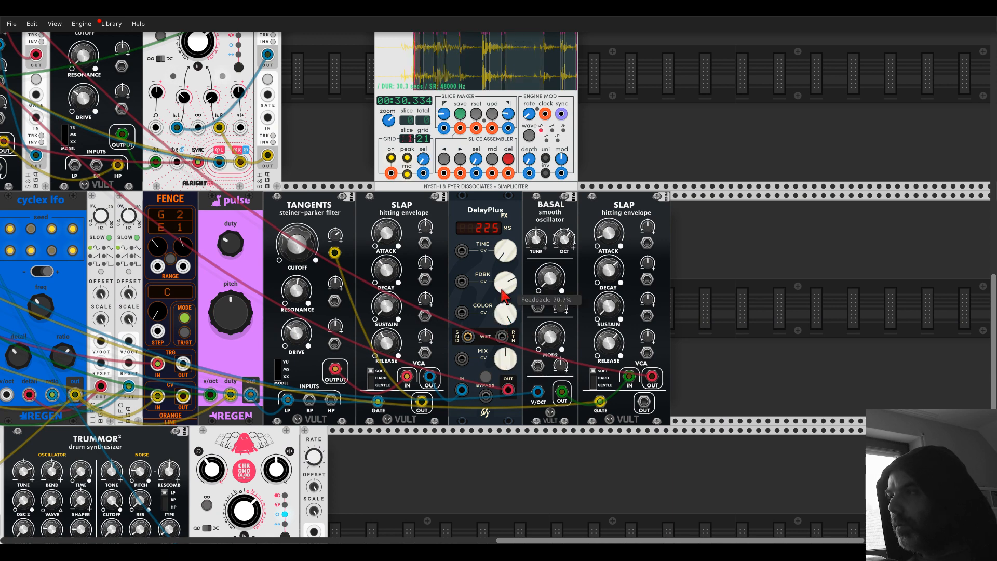
scroll(503, 296, down, 6)
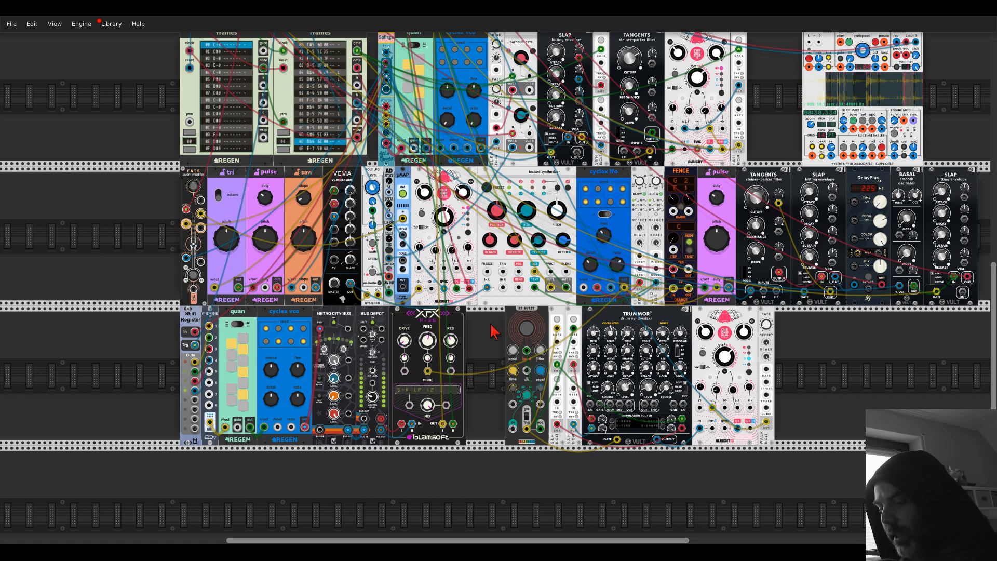
drag(793, 126, 587, 247)
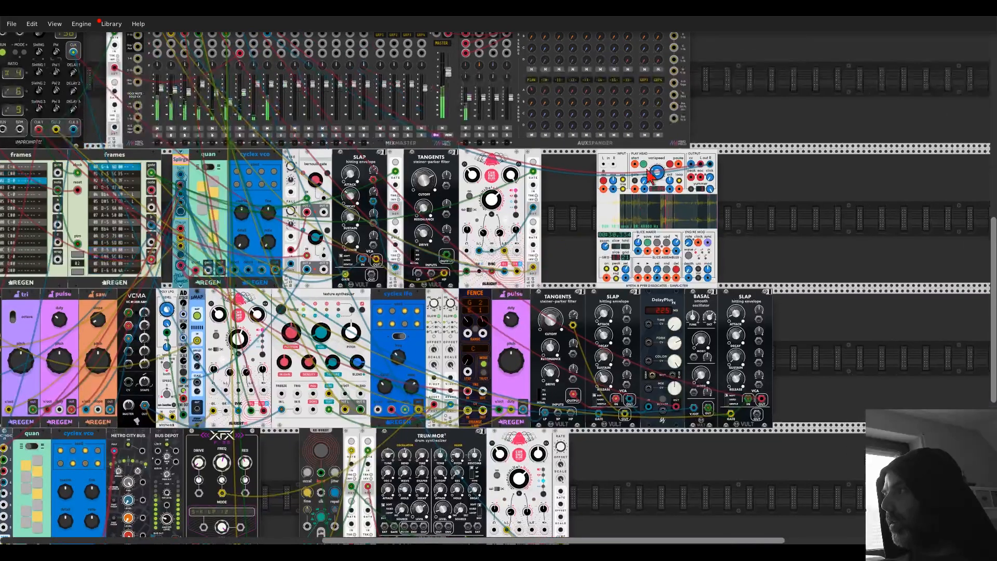
right_click(627, 166)
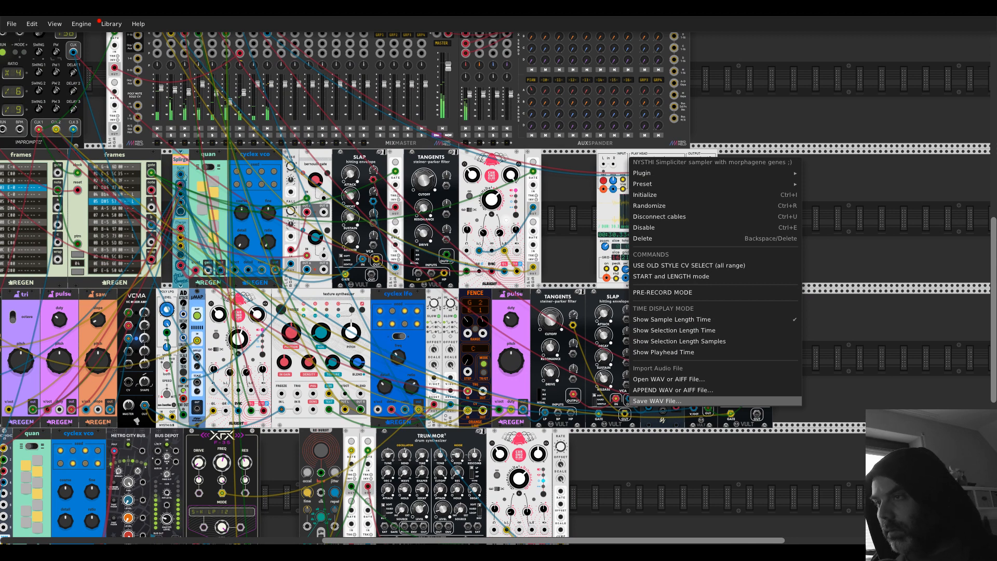
click(532, 414)
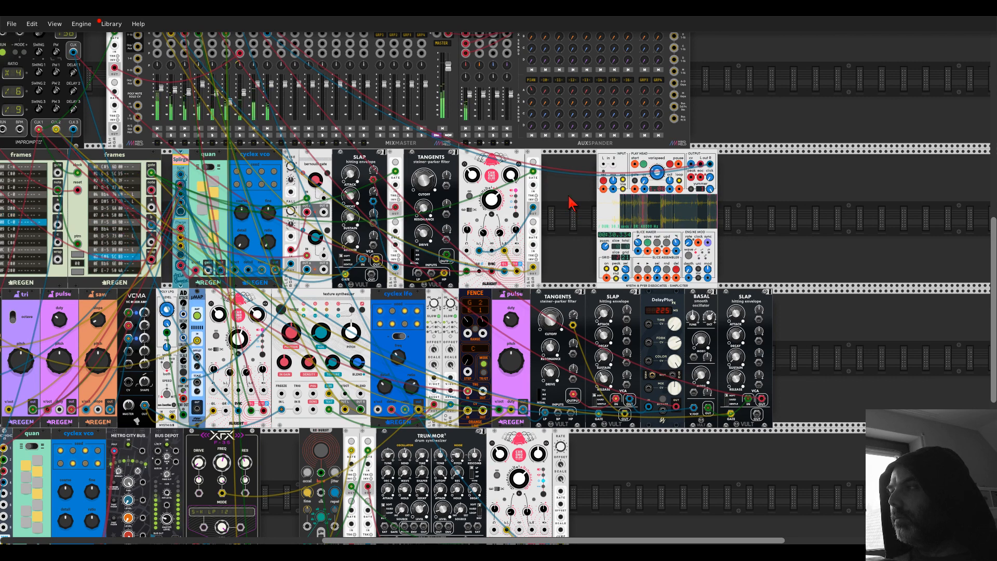
drag(573, 208, 762, 165)
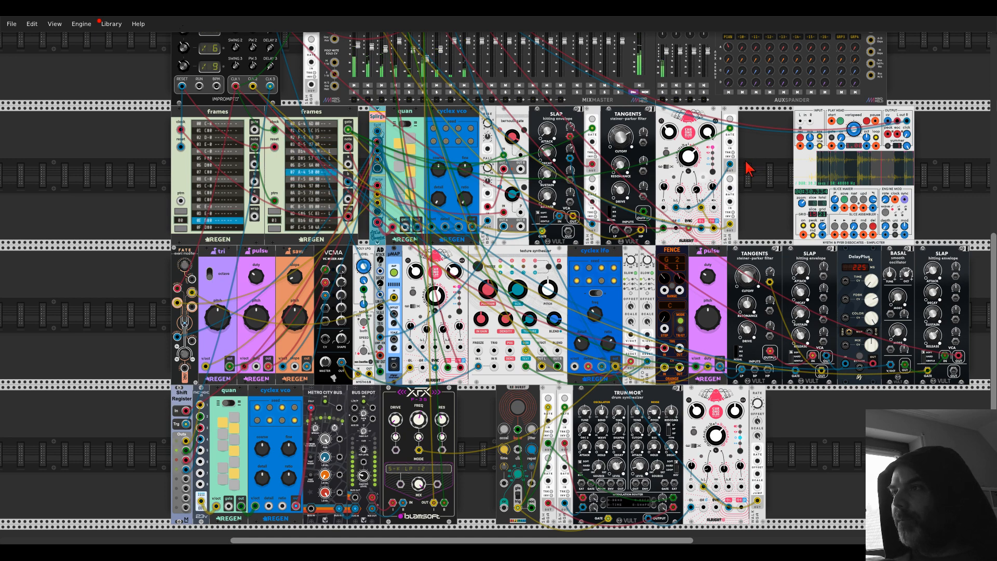
Audition the first two MixMaster tracks in solo and take them both out of solo again
scroll(134, 218, up, 3)
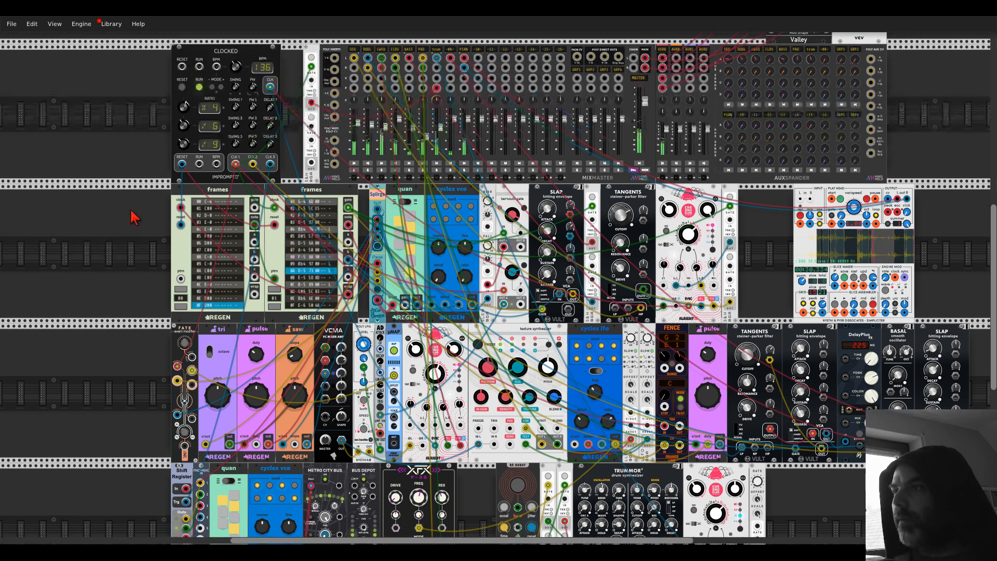
click(367, 170)
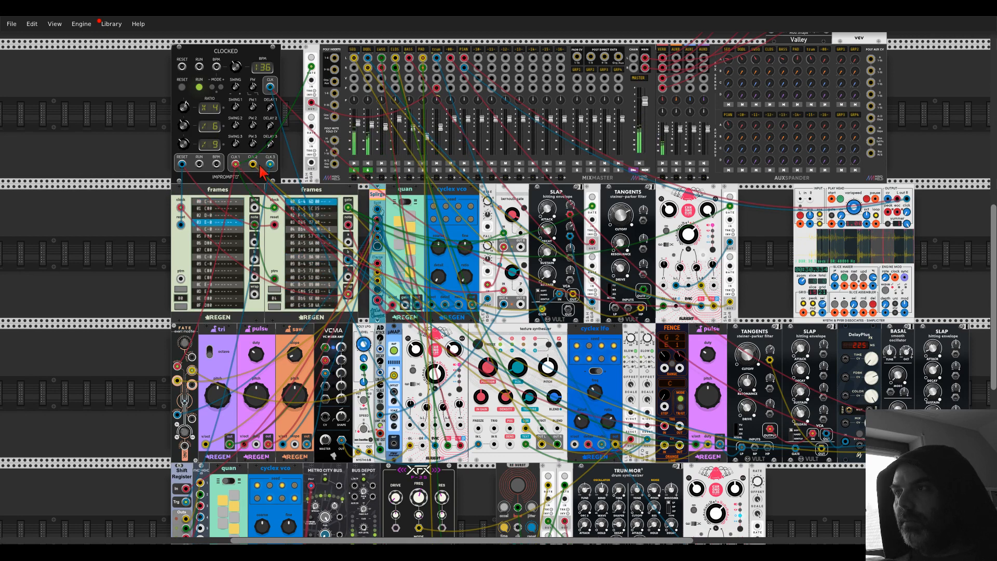
click(354, 171)
click(367, 170)
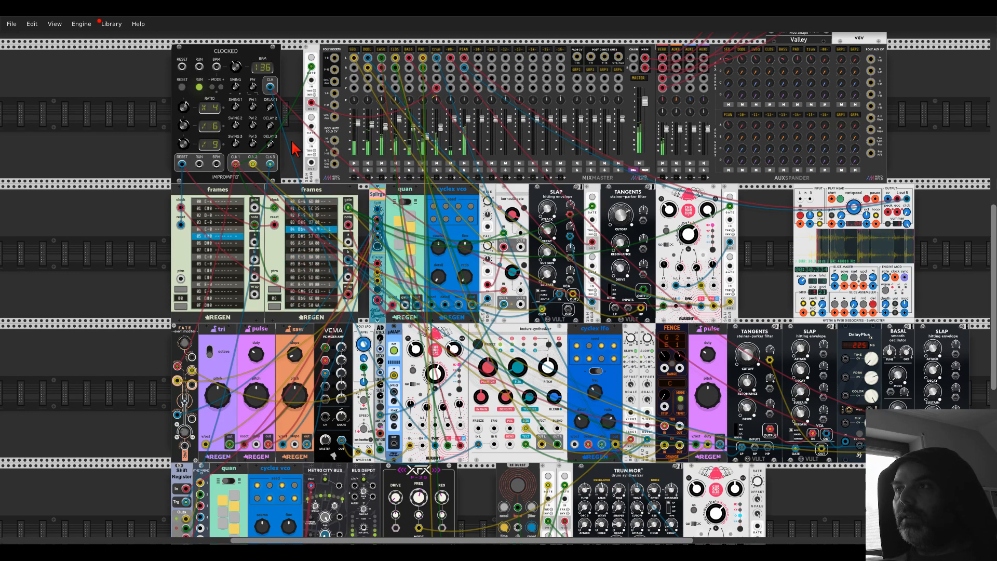
Adjust the sustain slightly on the SLAP envelope between the TANGENTS filter and the DelayPlus
drag(860, 463, 598, 410)
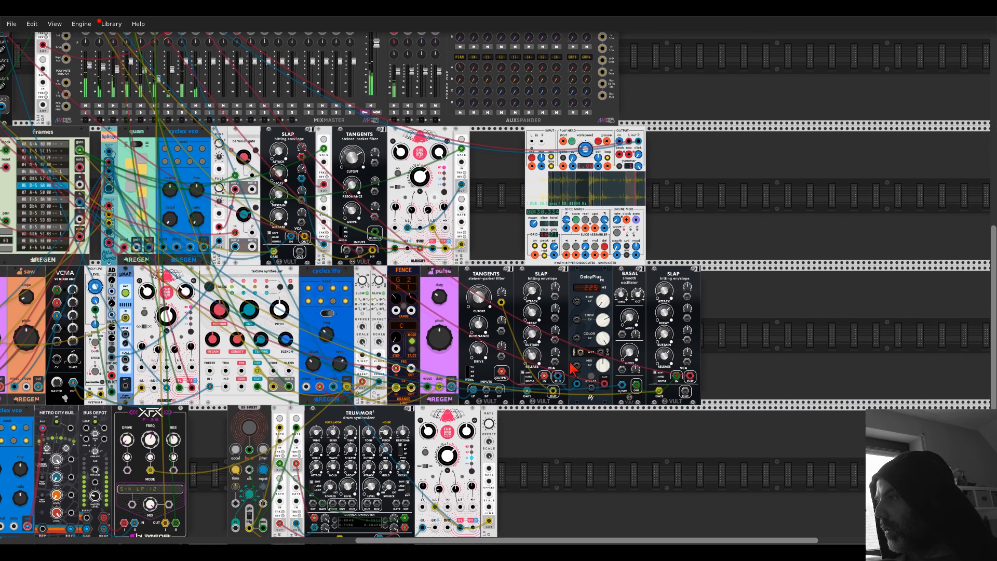
scroll(539, 352, up, 2)
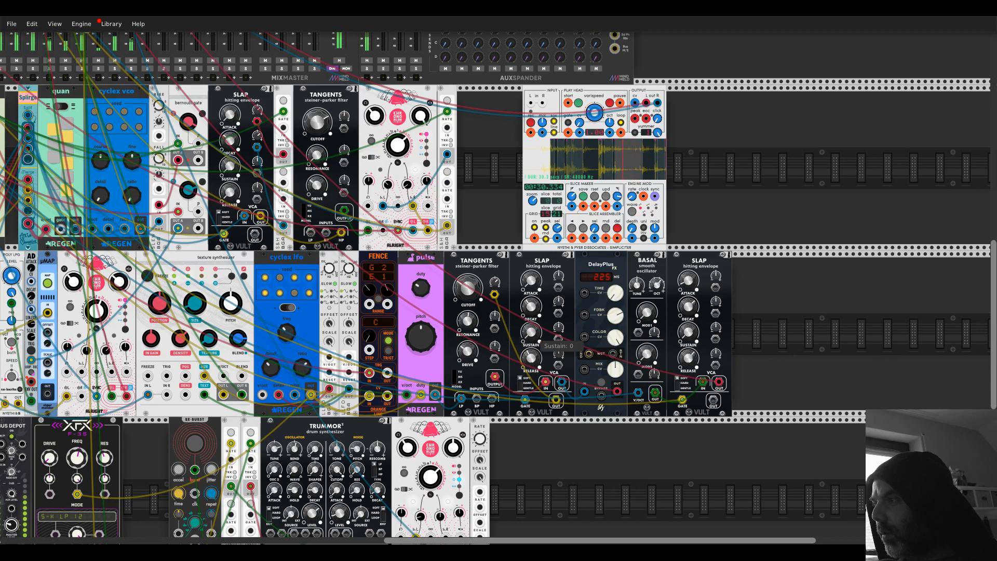
drag(531, 331, 531, 328)
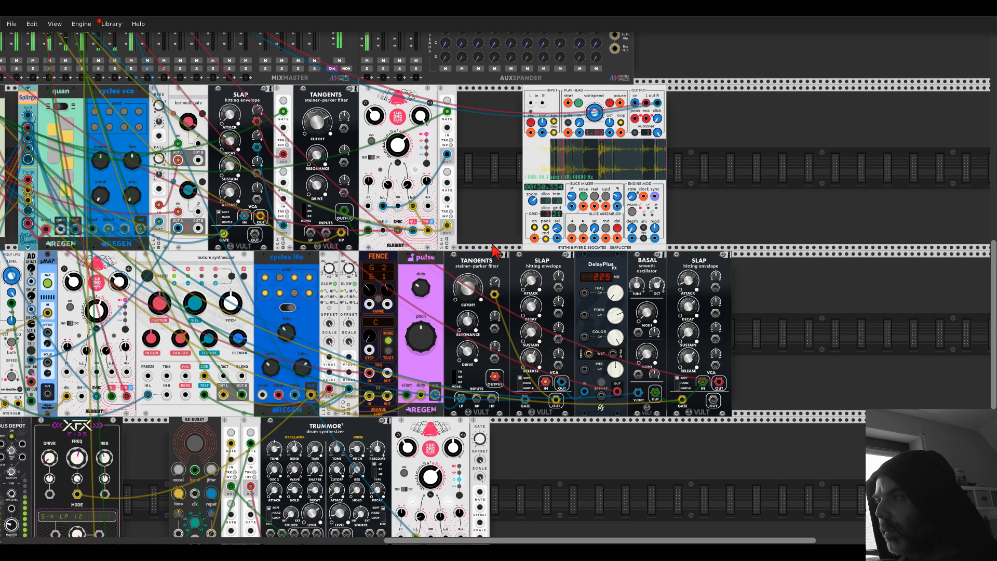
Set the master clock on CLOCKED to 76 BPM
scroll(251, 215, left, 10)
scroll(251, 216, up, 2)
scroll(252, 216, up, 5)
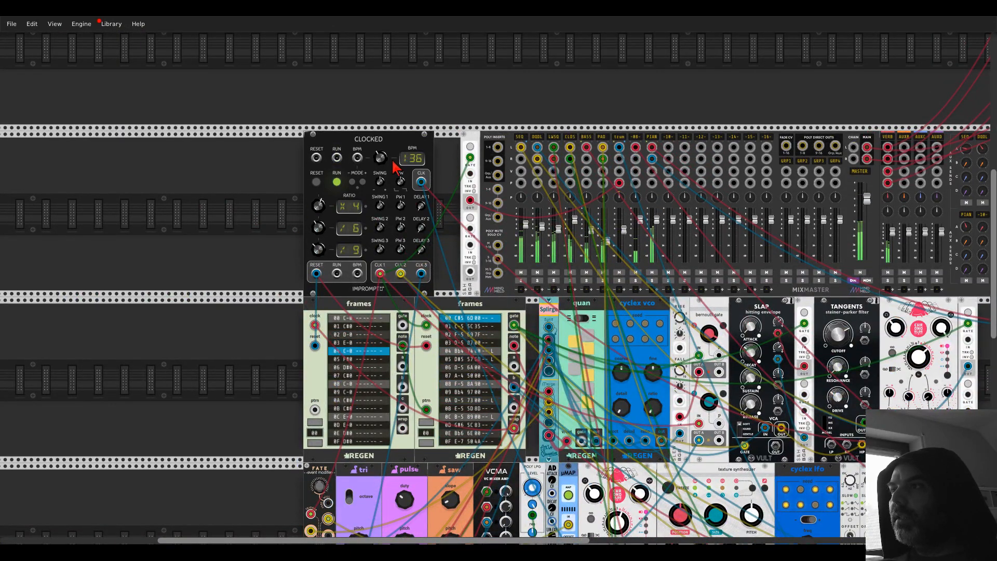
mouse_move(382, 161)
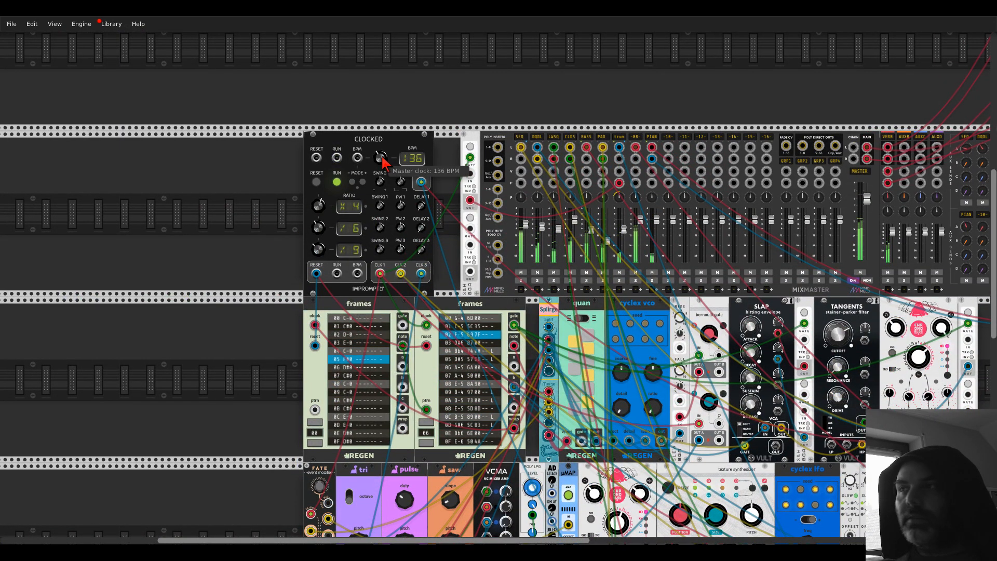
right_click(382, 160)
key(Escape)
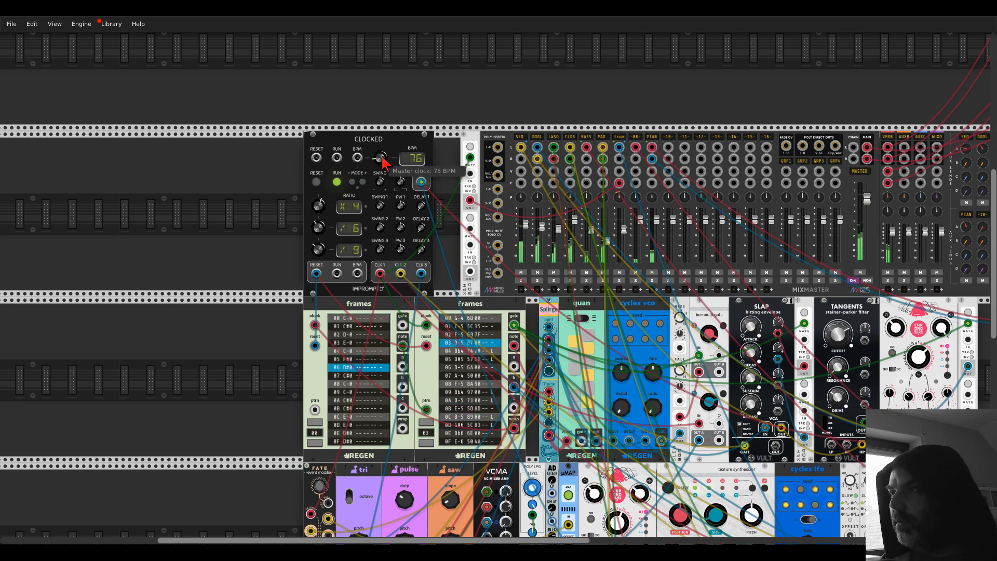
Set the second clock ratio on CLOCKED to divide by 1.5 and the master clock to 78 BPM
scroll(435, 126, down, 1)
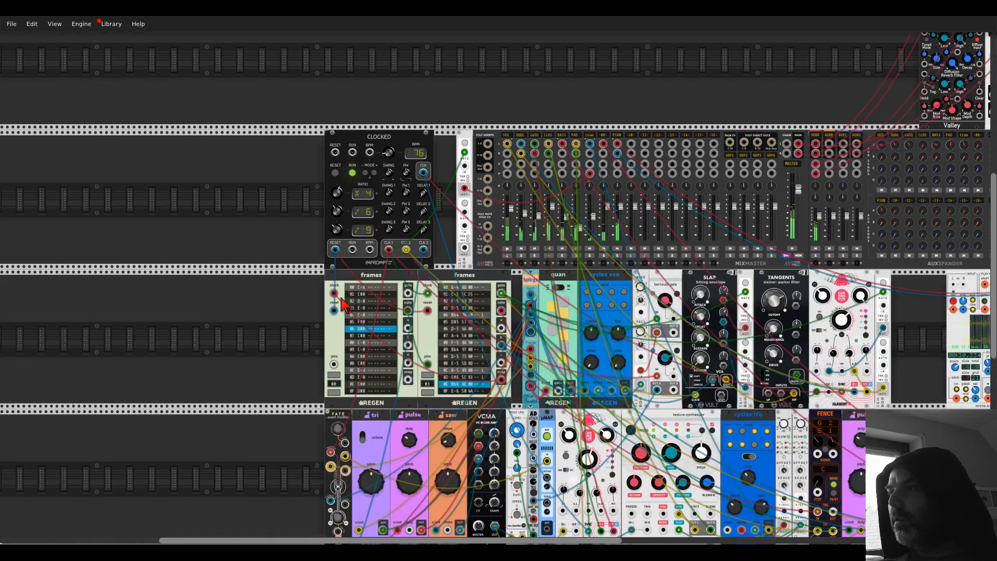
drag(290, 321, 101, 274)
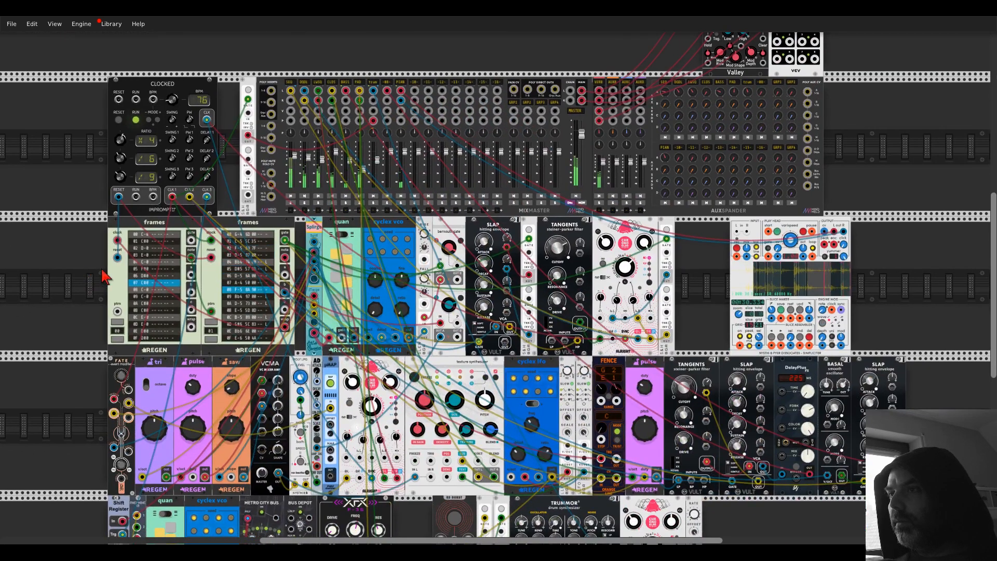
scroll(93, 281, down, 2)
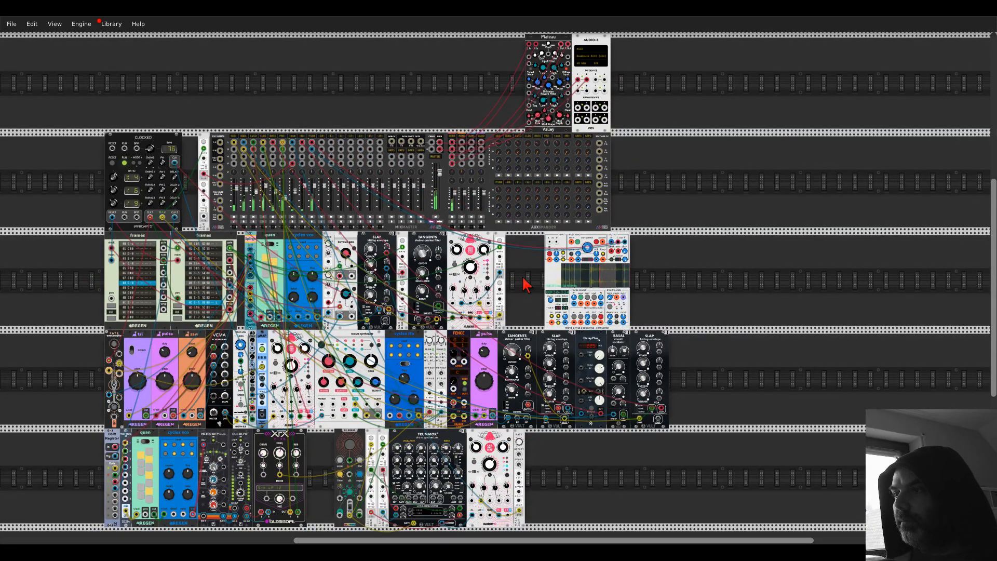
drag(527, 282, 563, 272)
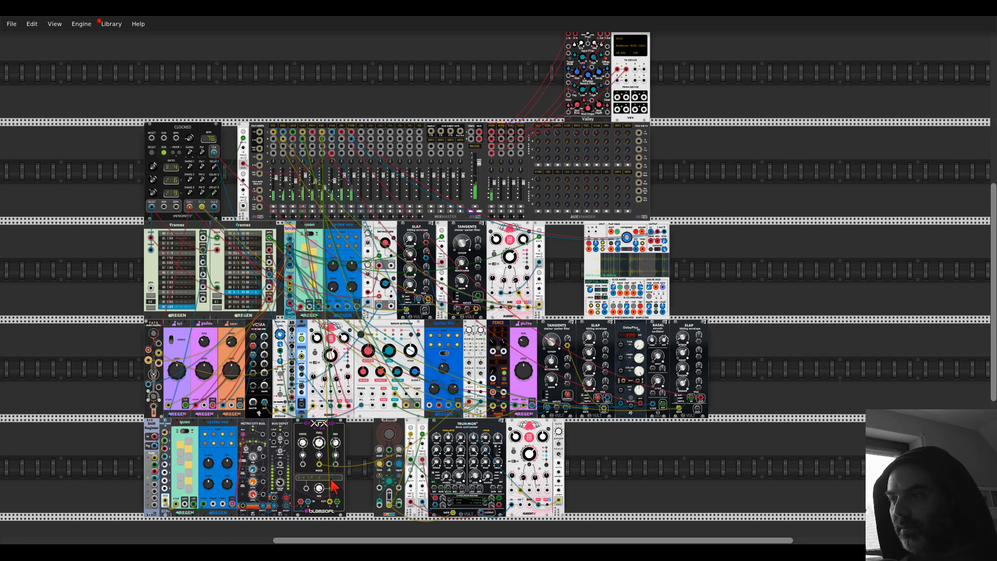
scroll(327, 473, up, 2)
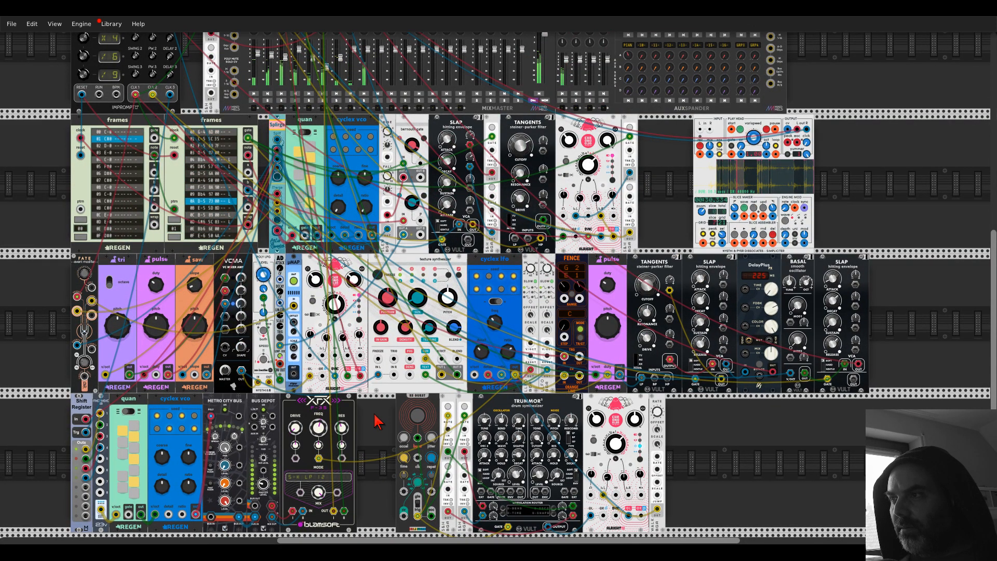
scroll(436, 338, up, 3)
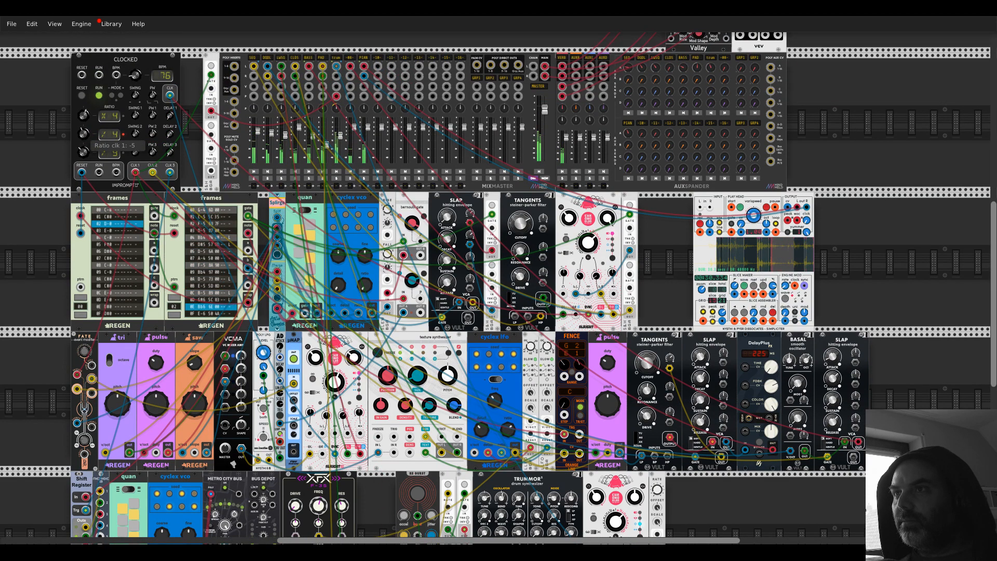
drag(80, 131, 86, 137)
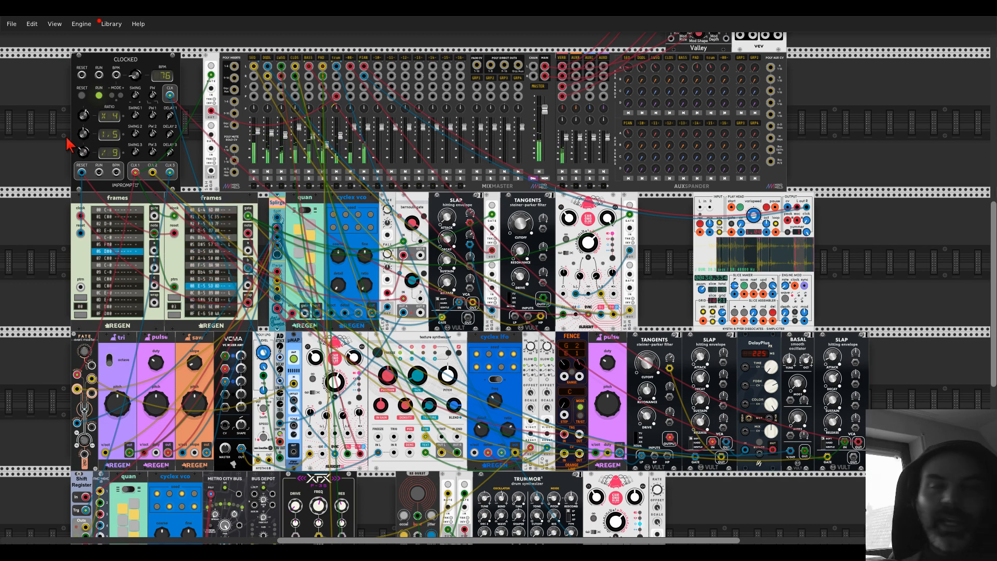
drag(135, 75, 135, 71)
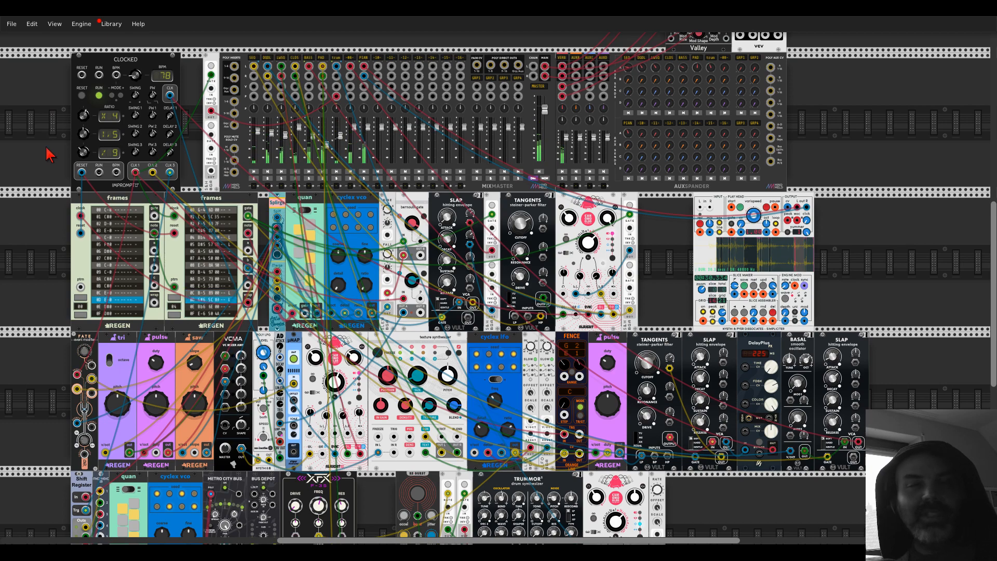
Search the module library for "regen" and add the xfade module to the free space in the TRUMMOR row
scroll(708, 383, down, 5)
scroll(556, 326, right, 3)
scroll(556, 327, right, 1)
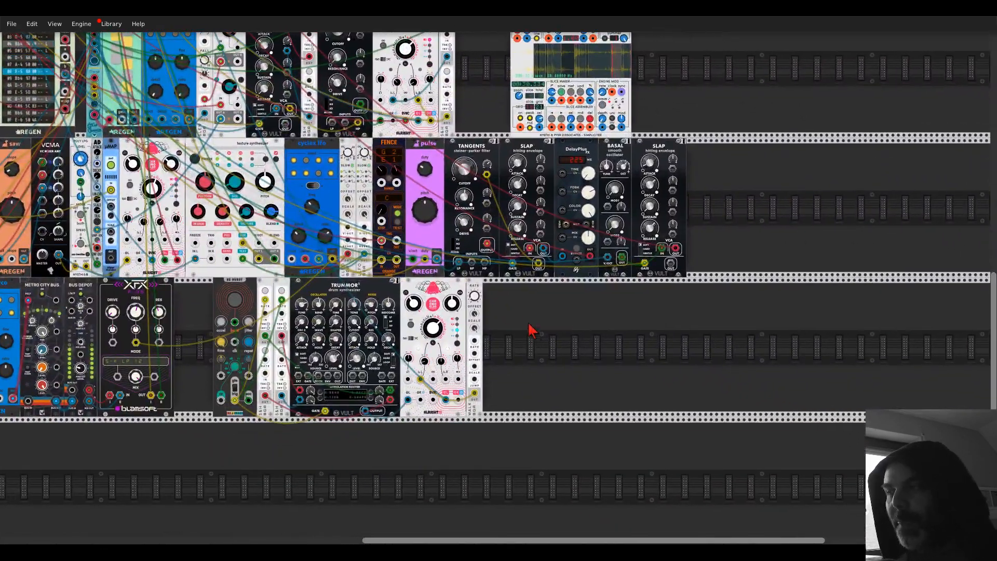
right_click(537, 339)
text(regen)
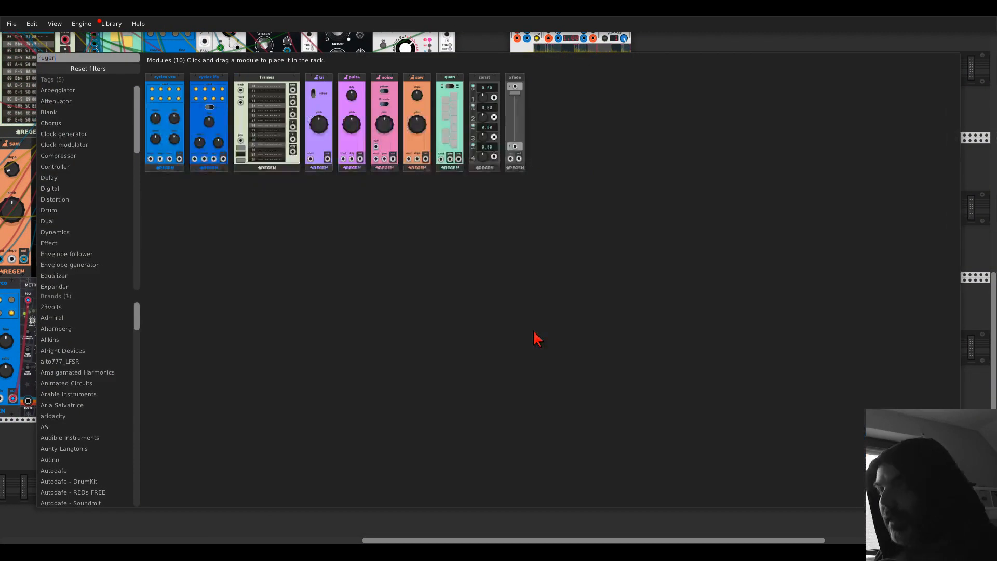
drag(515, 119, 600, 326)
Add the REGEN tri module to the TRUMMOR row and the noise module to the gap before the Simpliciter
right_click(600, 326)
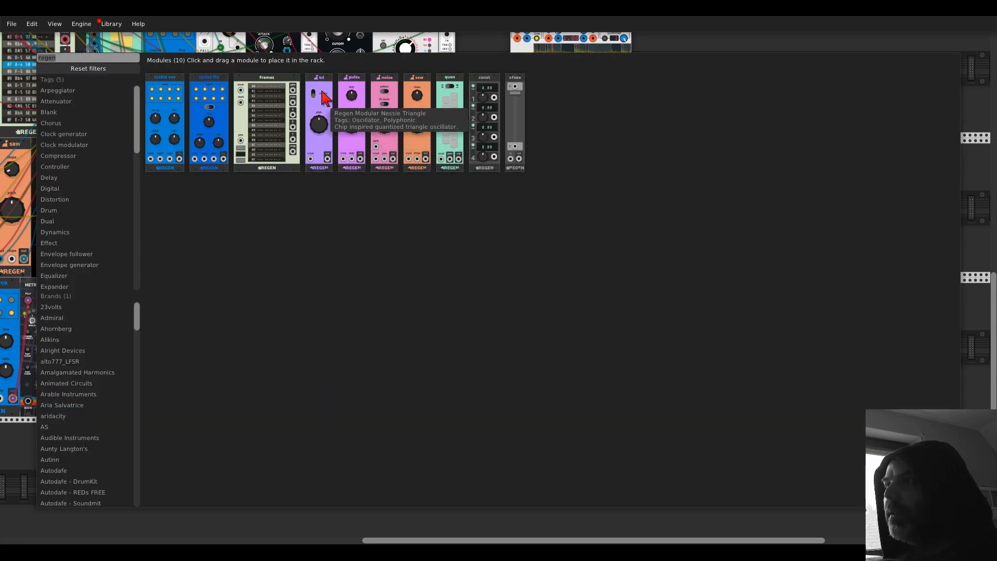
drag(322, 104, 592, 324)
right_click(592, 325)
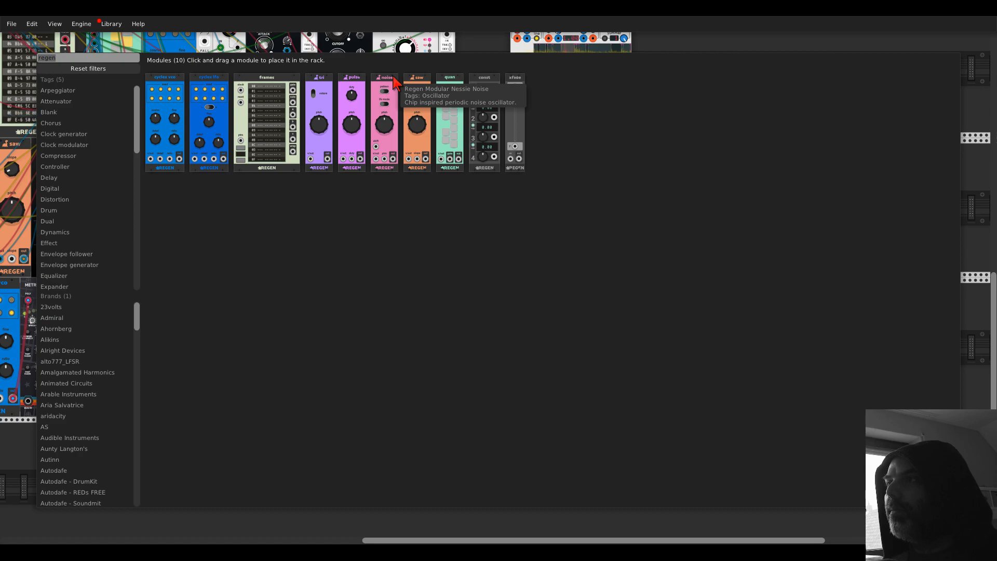
drag(394, 83, 456, 55)
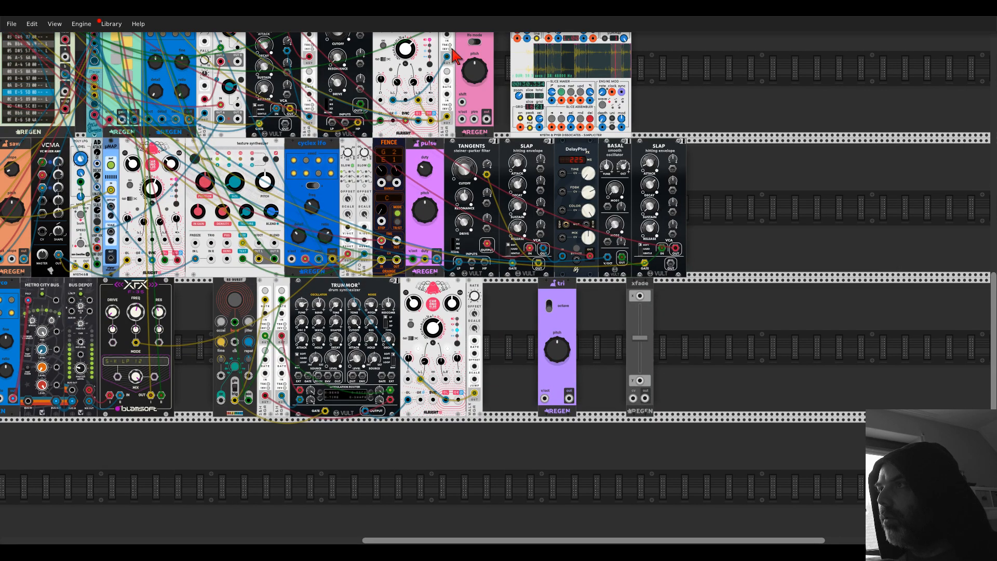
Move the Simpliciter further away from the noise module in its row to make room for more modules
scroll(866, 223, up, 5)
scroll(866, 223, left, 7)
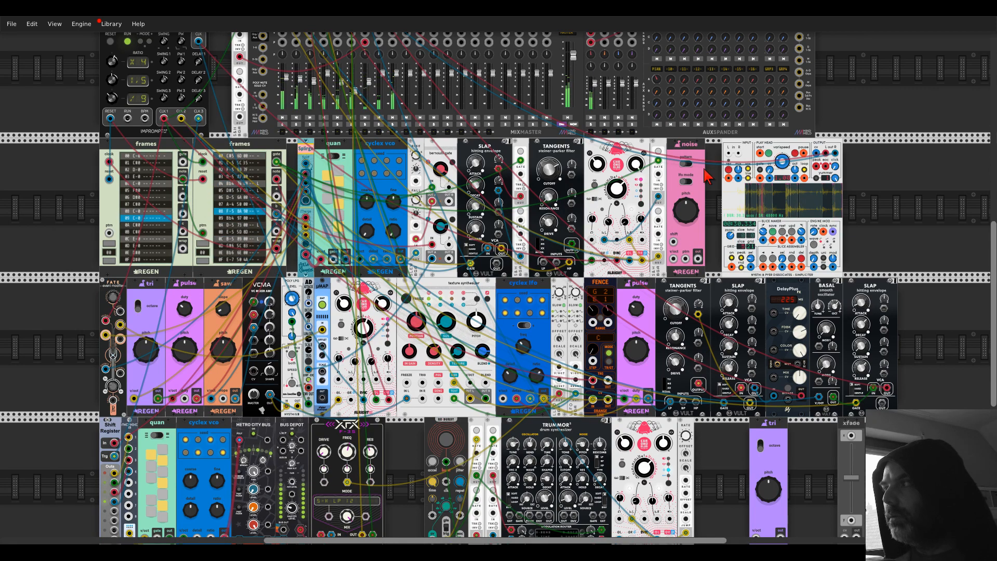
scroll(576, 258, up, 3)
scroll(576, 259, right, 5)
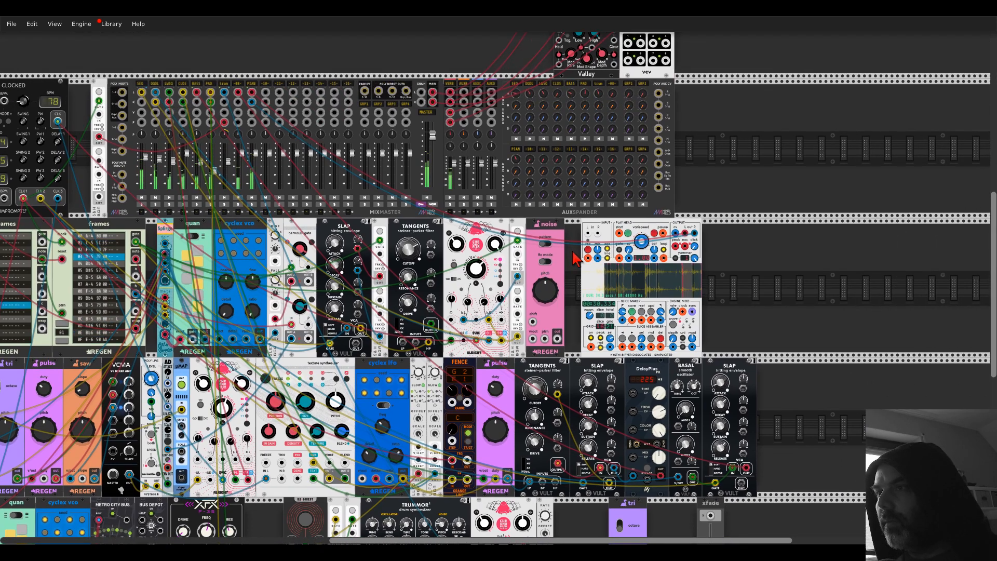
drag(576, 258, 586, 198)
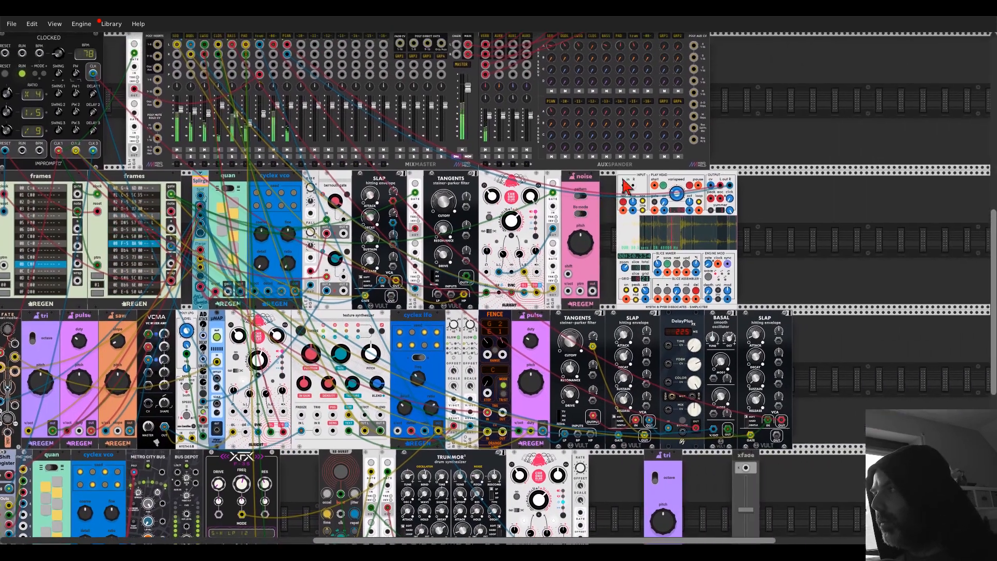
drag(658, 178, 808, 182)
Search the module library for "vca" and add a VCA module beside the noise module
right_click(655, 223)
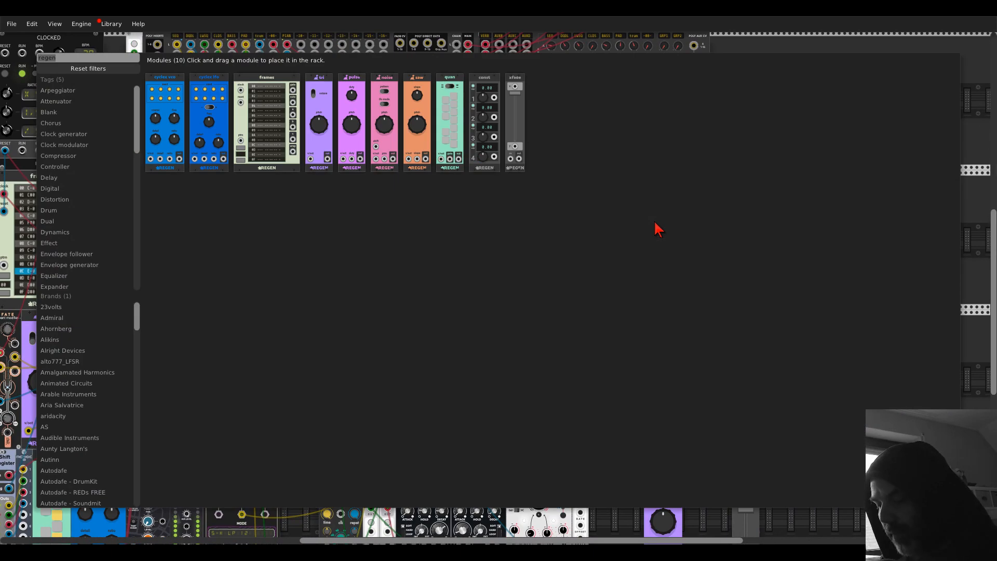
text(vca)
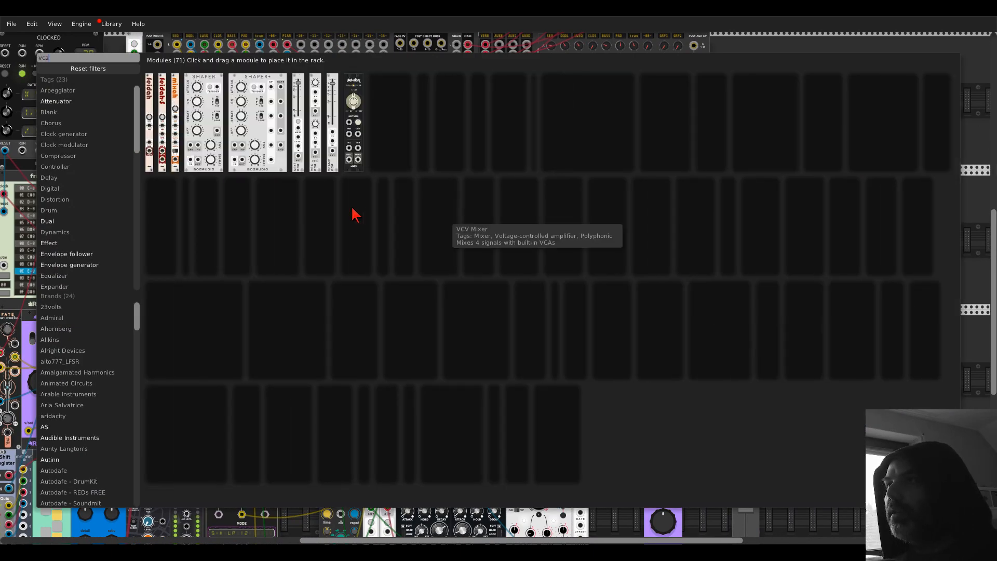
drag(381, 195, 616, 213)
Search the module library for "slew" and add a slew limiter beside the VCA
right_click(646, 210)
text(slew)
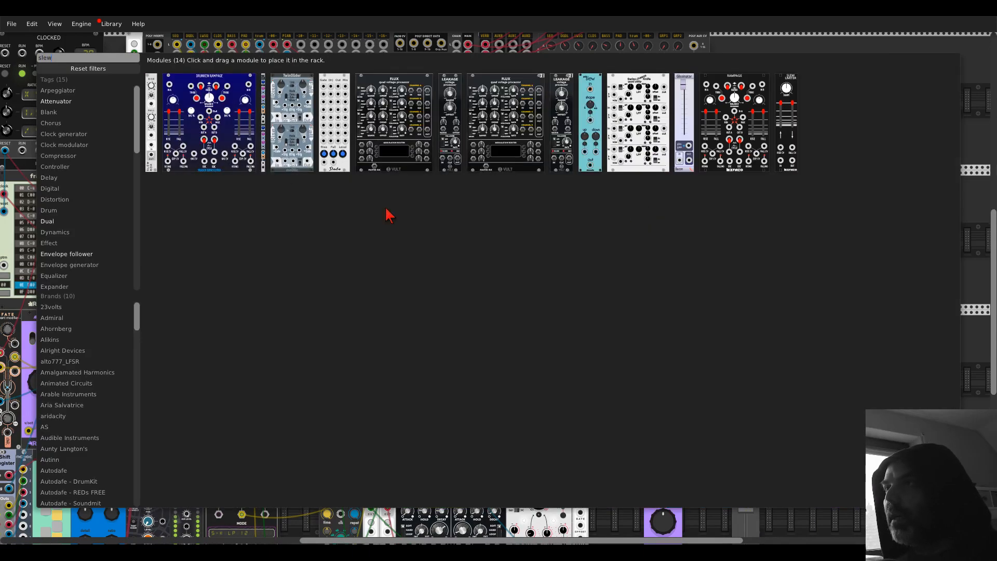
click(150, 122)
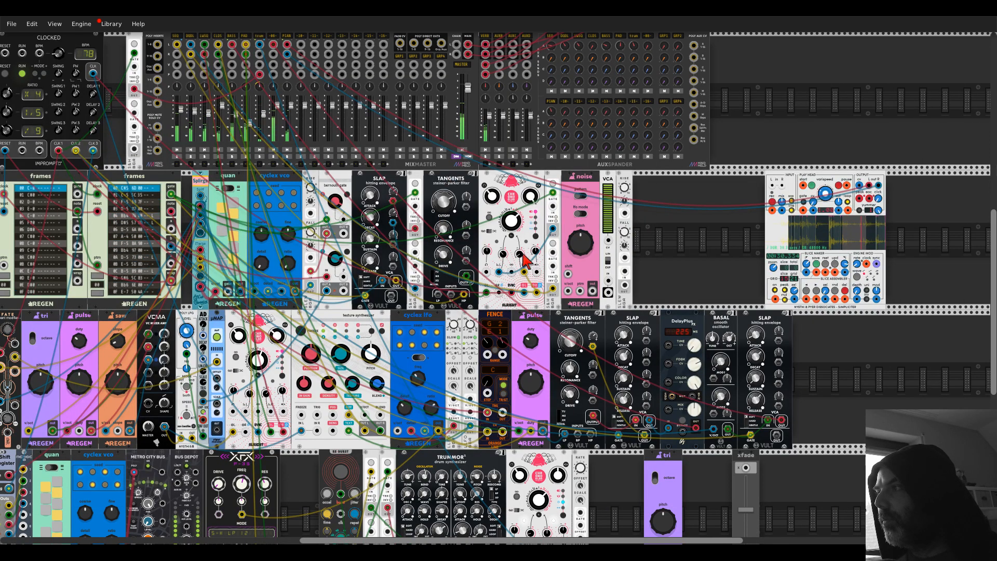
Patch the existing Bernoulli gate's first output A into the slew limiter and the slew output into the VCA's CV input
drag(625, 271, 327, 234)
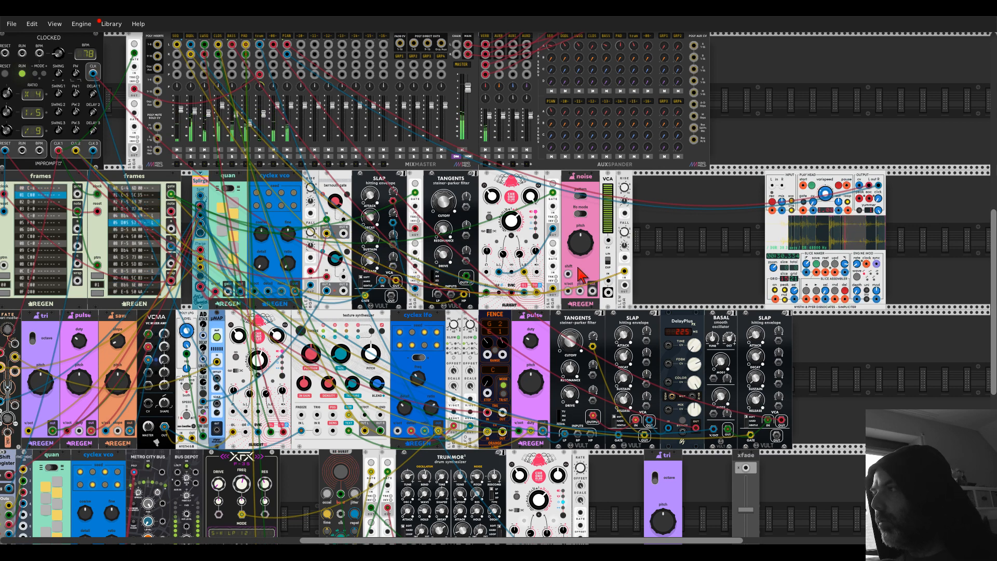
scroll(586, 272, up, 2)
drag(644, 292, 620, 229)
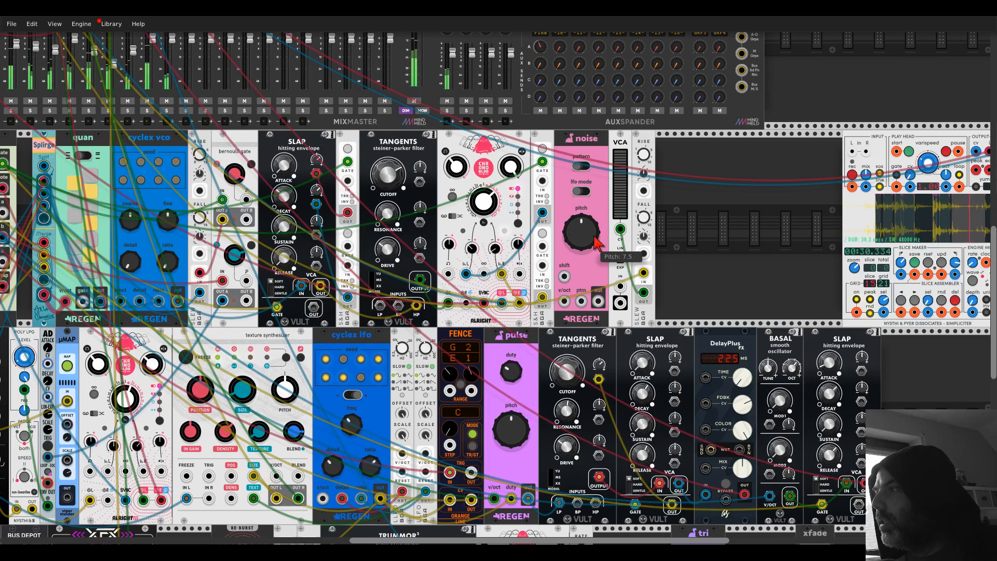
right_click(590, 149)
click(581, 148)
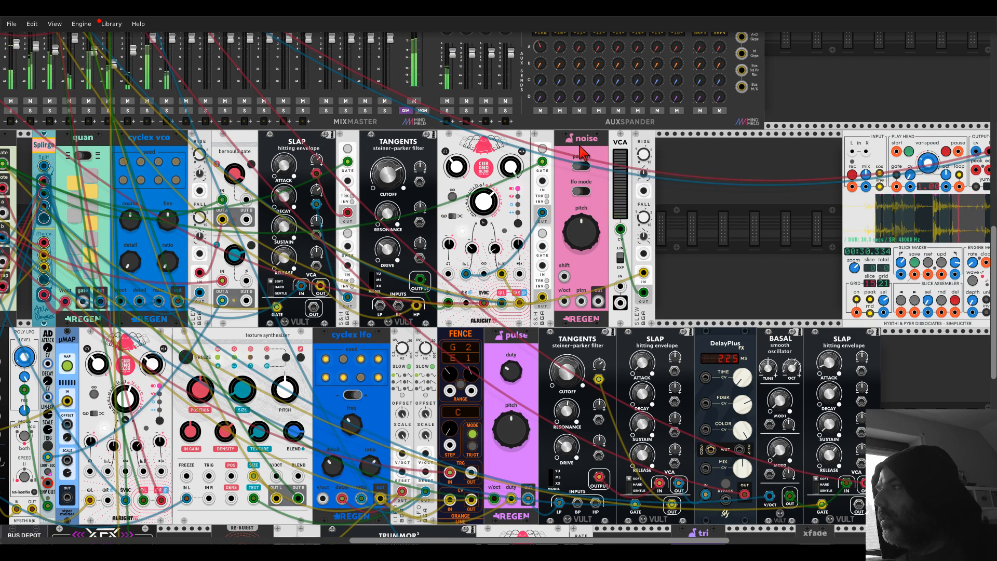
Search the module library for "scope", add the VCV Scope beside the slew limiter, and patch the noise output into its X input
right_click(732, 209)
text(scope)
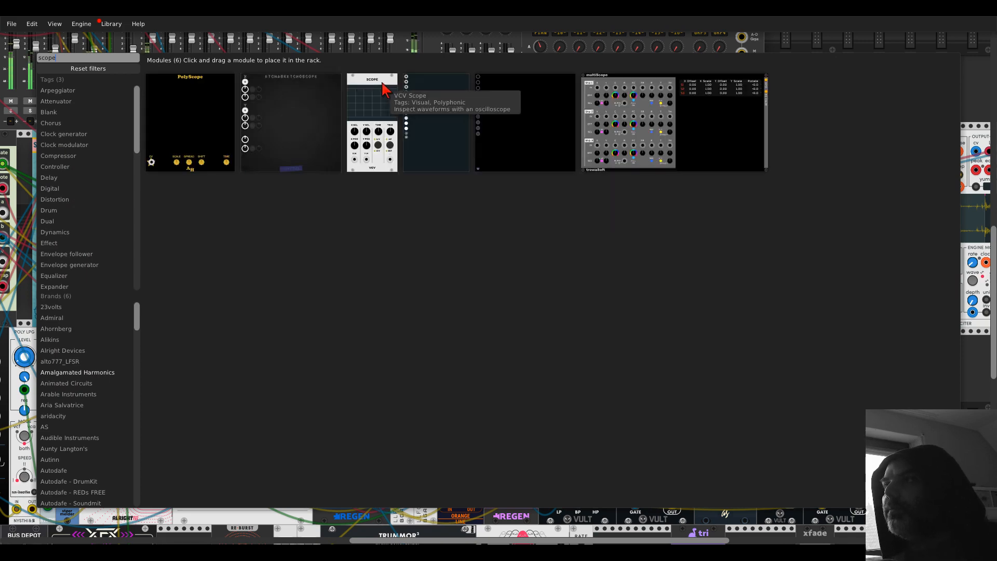
click(403, 93)
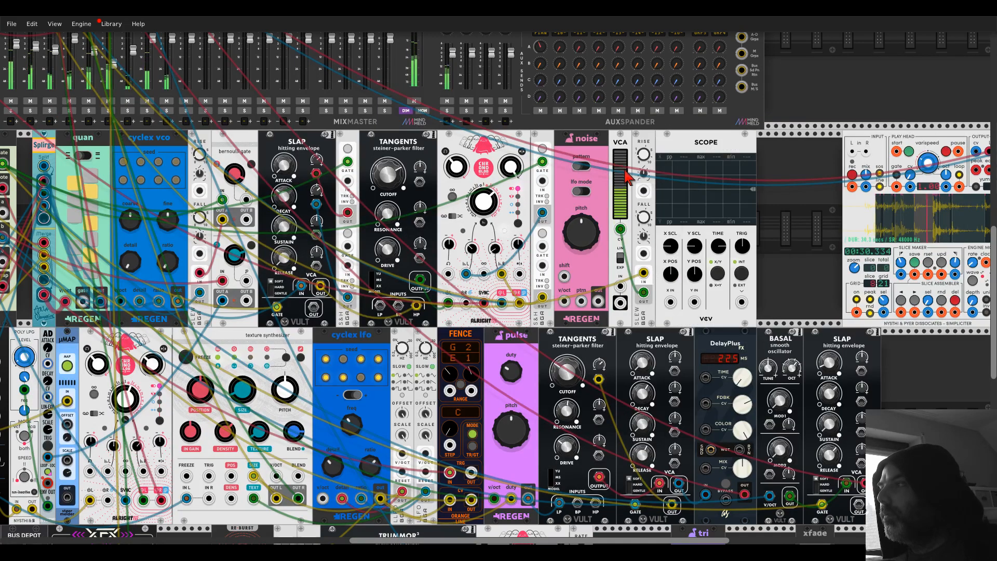
drag(670, 304, 598, 301)
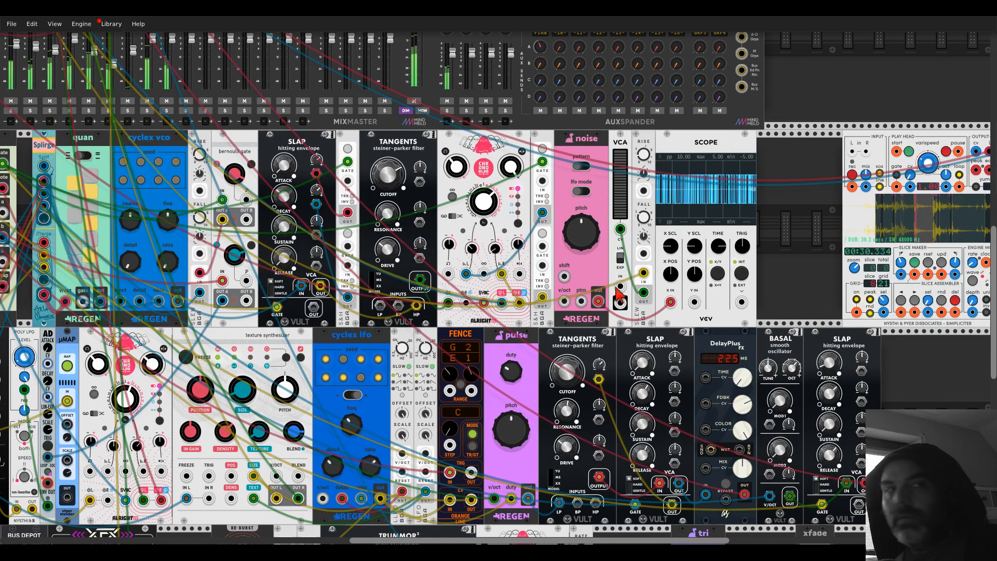
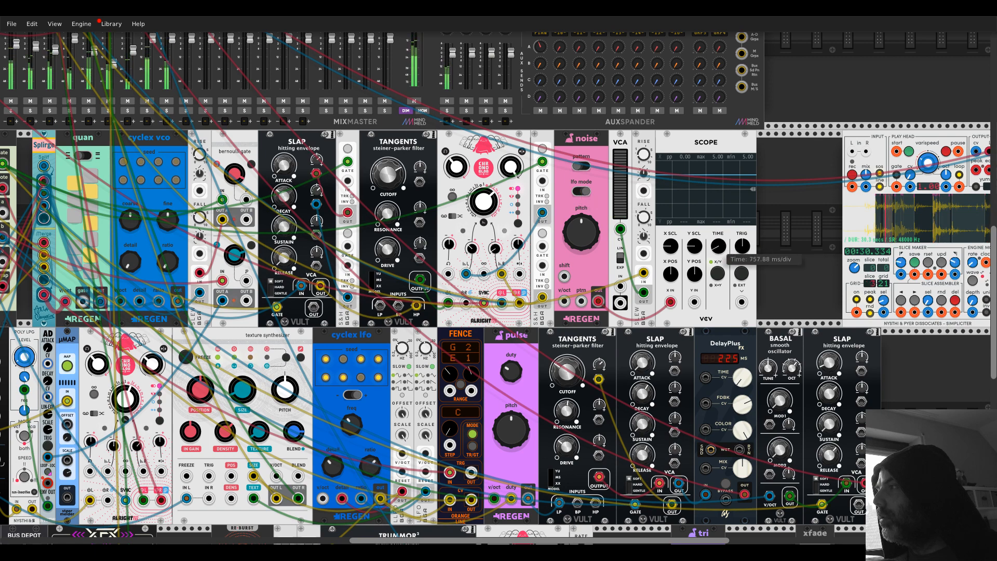
click(582, 192)
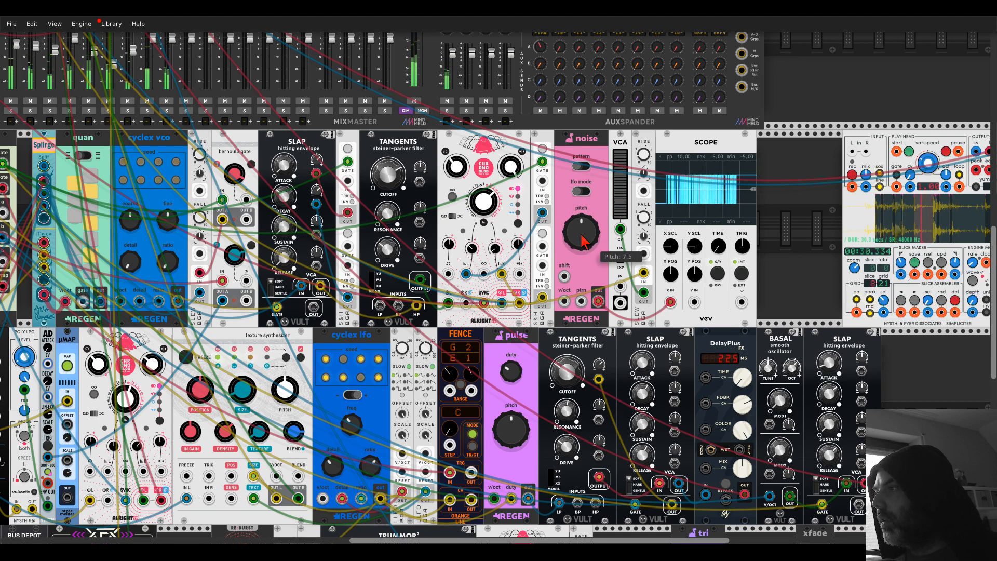
Feed the noise output into the VCA and patch the VCA output to mixer channel 10's left input with that channel's fader lowered
drag(644, 292, 621, 230)
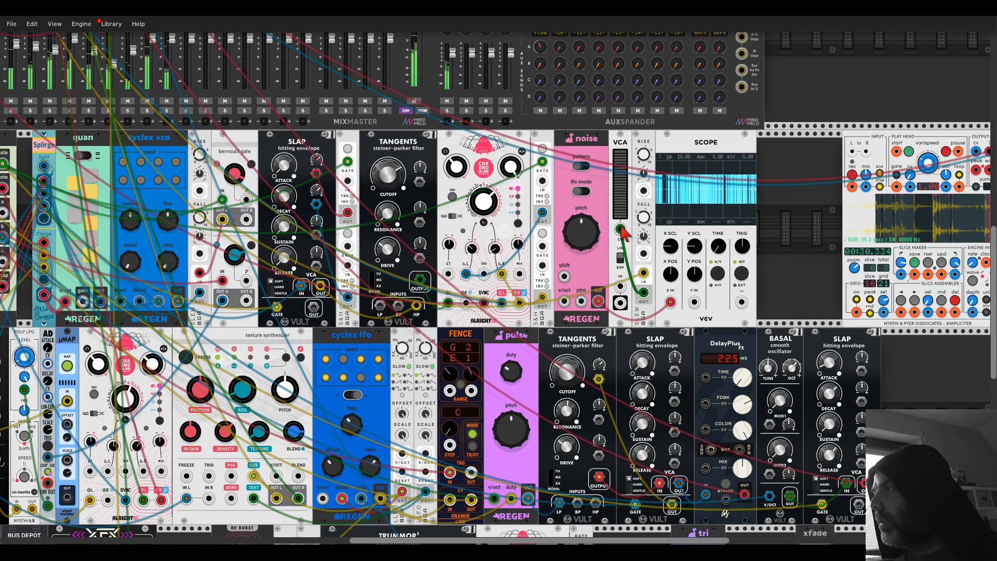
mouse_move(621, 303)
mouse_down()
mouse_move(671, 302)
mouse_move(621, 287)
mouse_up()
drag(655, 179, 888, 284)
drag(424, 142, 424, 194)
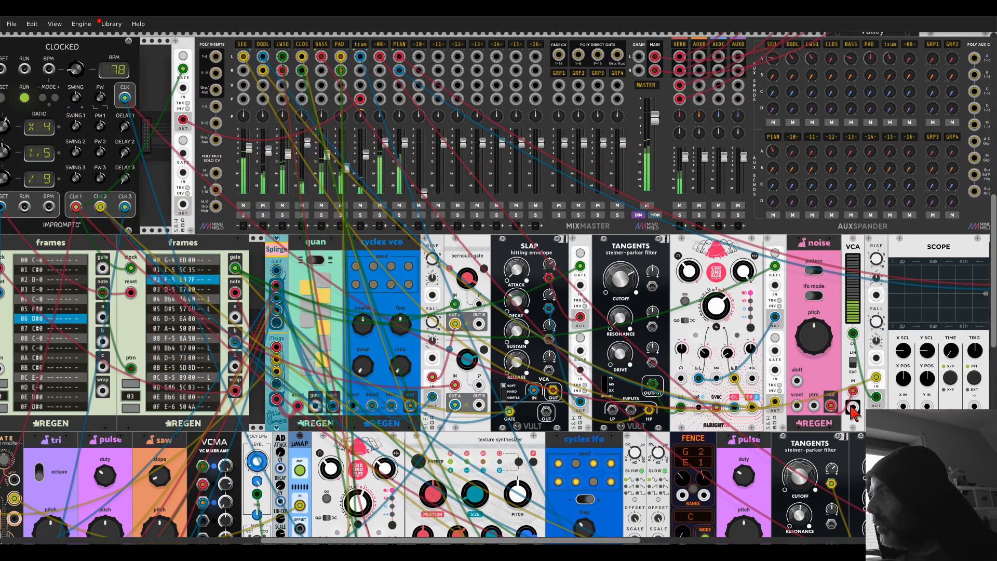
drag(853, 408, 419, 56)
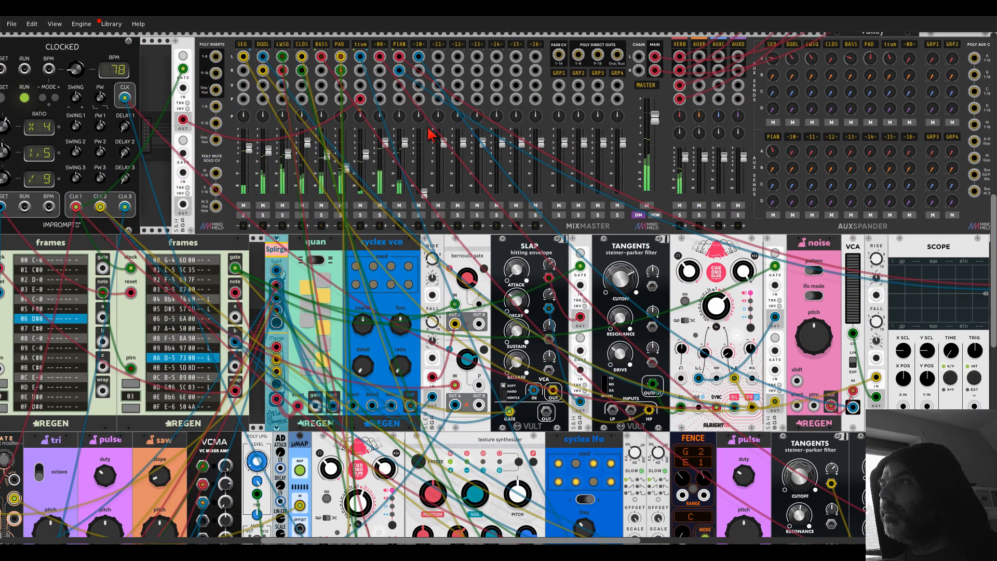
Solo mixer channel 10 at about -24.1 dB and turn up the noise pitch and the channel's aux A send
click(418, 214)
drag(424, 193, 425, 171)
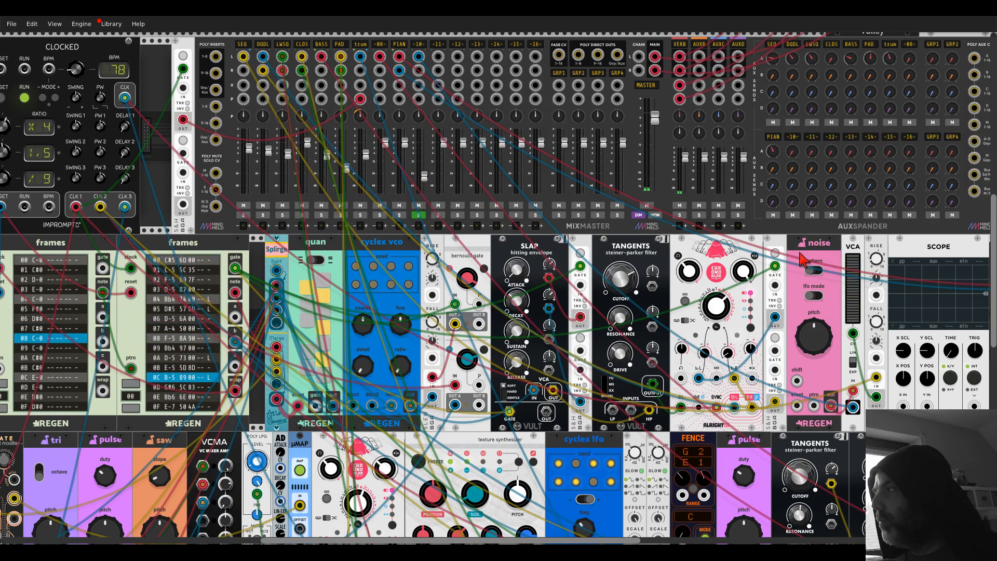
drag(800, 253, 649, 267)
drag(675, 353, 675, 347)
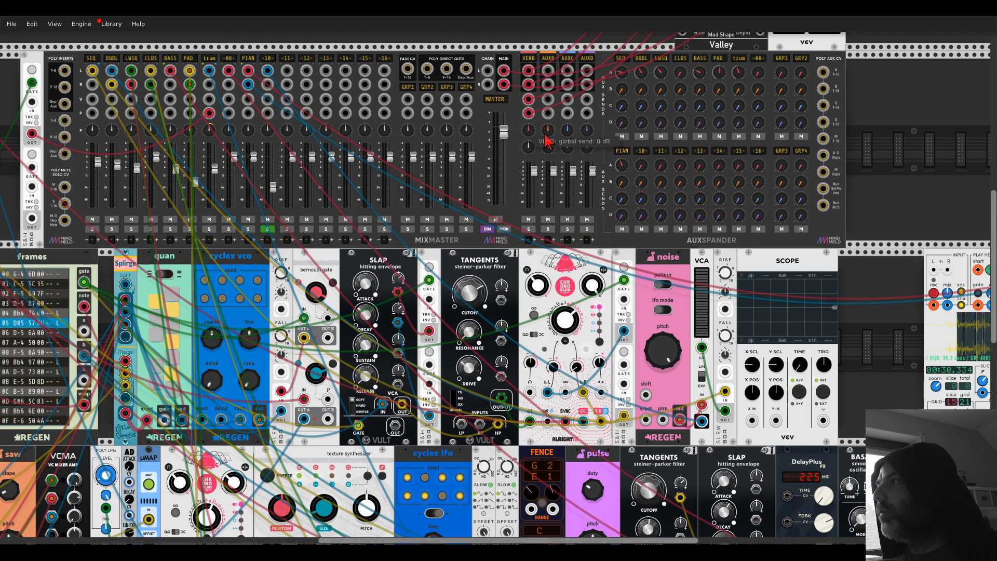
mouse_move(646, 166)
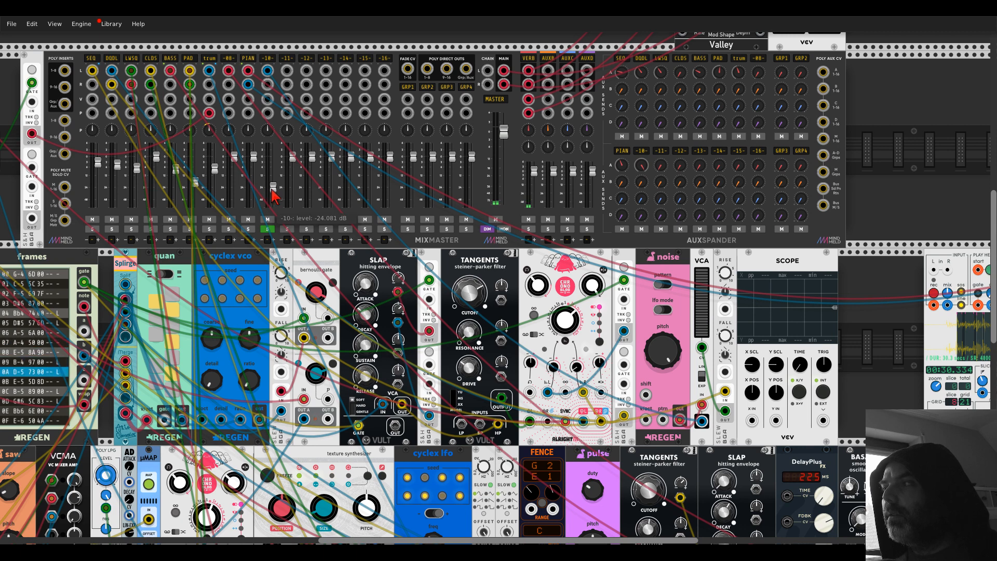
mouse_move(274, 197)
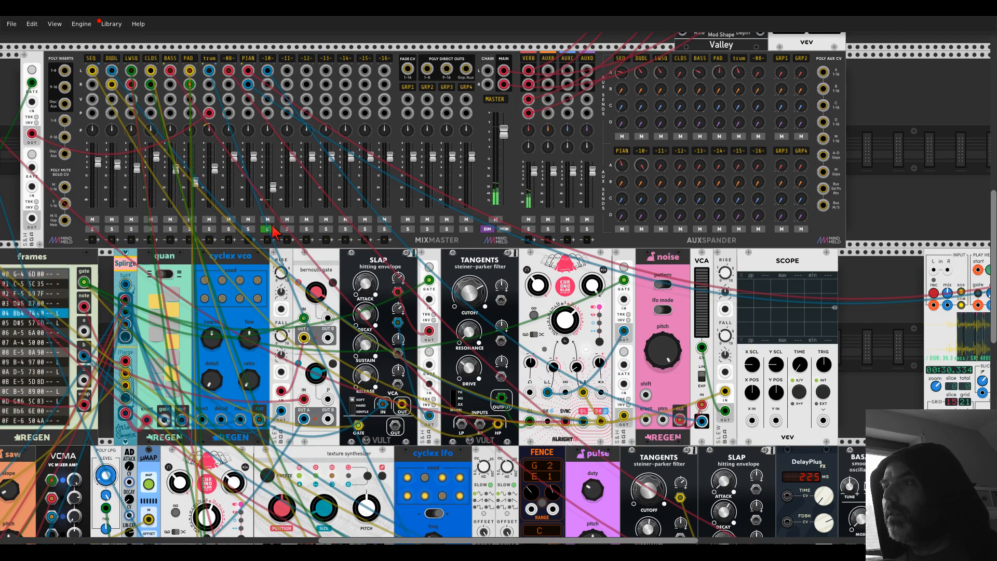
Raise mixer channel 10's high-pass cutoff, take the channel out of solo, and lower its level to about -28.7 dB
right_click(268, 58)
drag(280, 83, 376, 83)
click(236, 44)
click(267, 229)
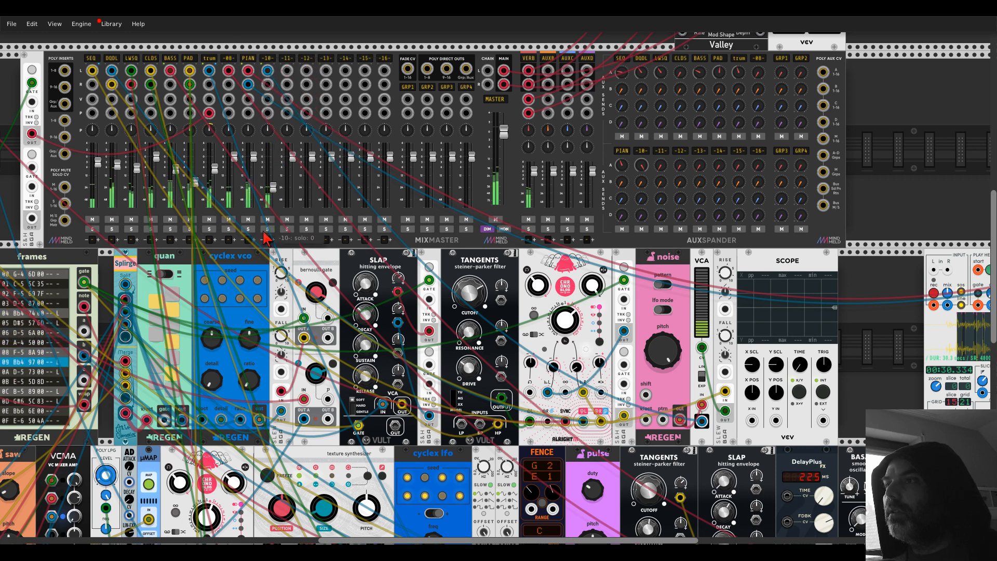
mouse_move(274, 195)
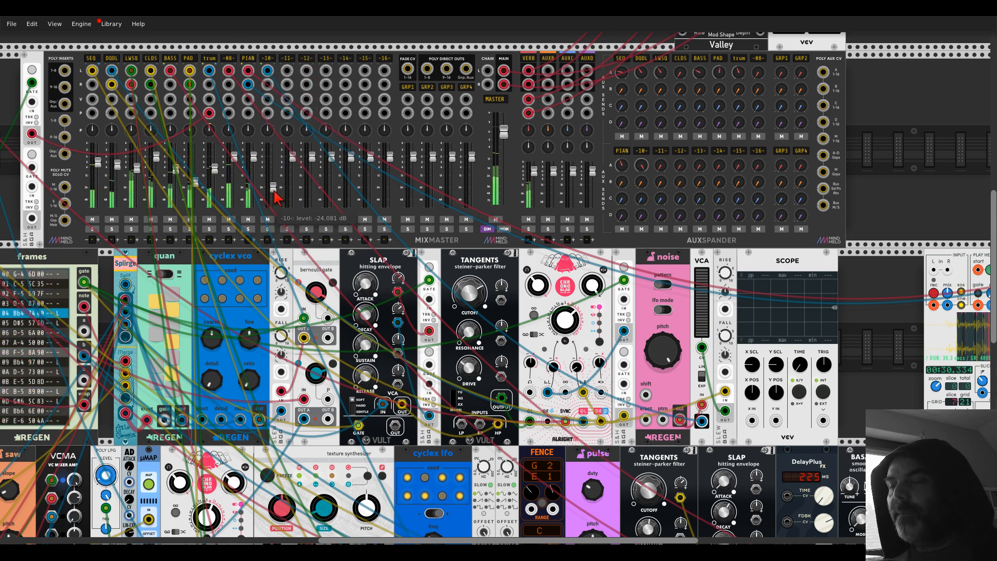
drag(273, 191, 273, 194)
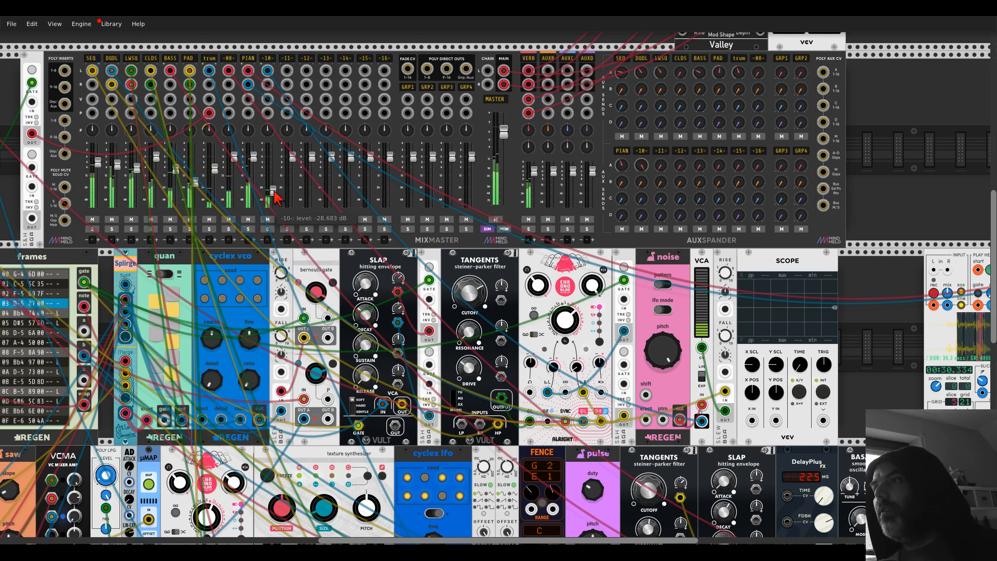
Delete the VCV Scope module from the row with the noise voice
drag(847, 277, 779, 260)
right_click(735, 246)
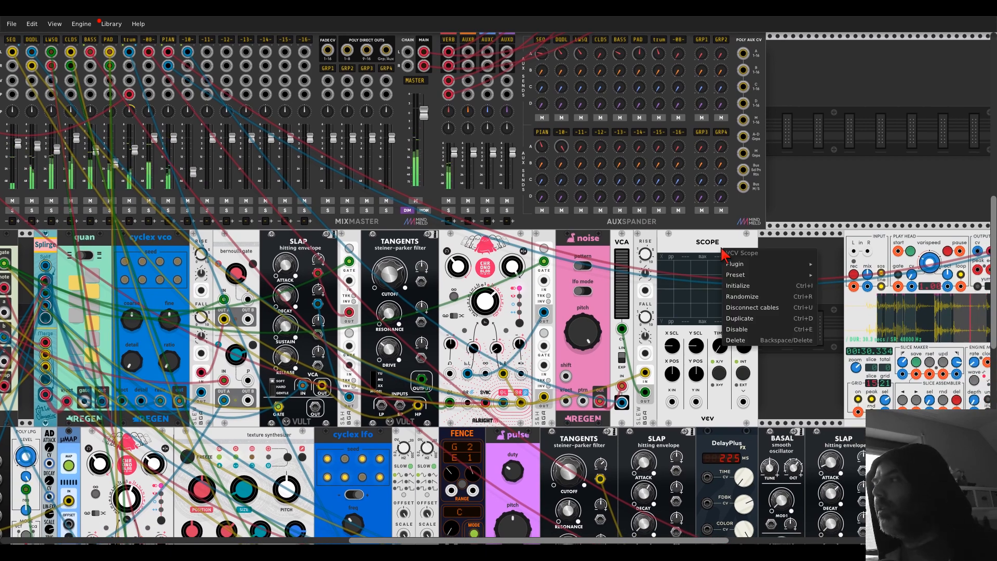
click(748, 349)
Search the module library for "bran", add a Bernoulli gate beside the slew limiter, and patch the noise output into its first input
drag(746, 310, 588, 255)
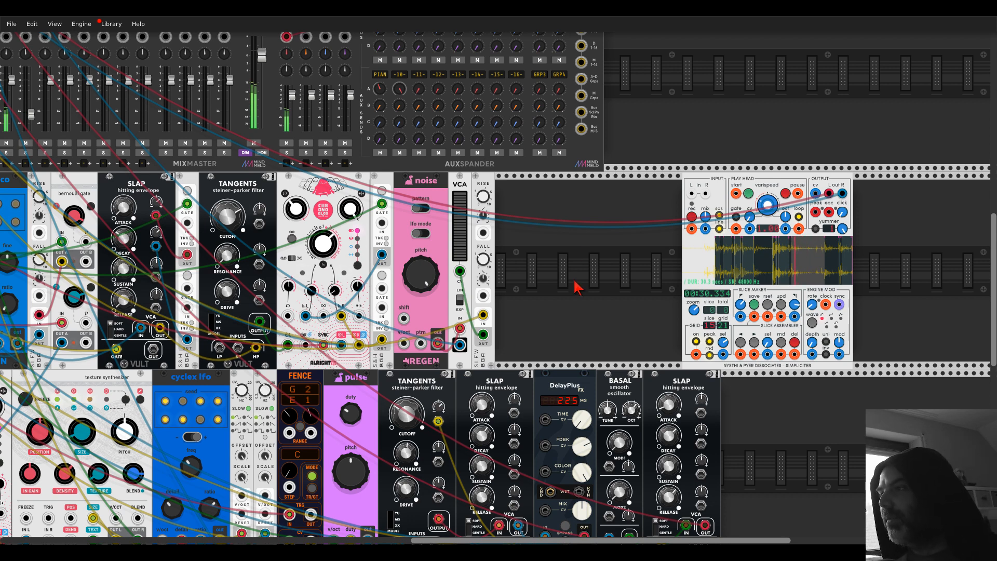
drag(561, 325, 623, 281)
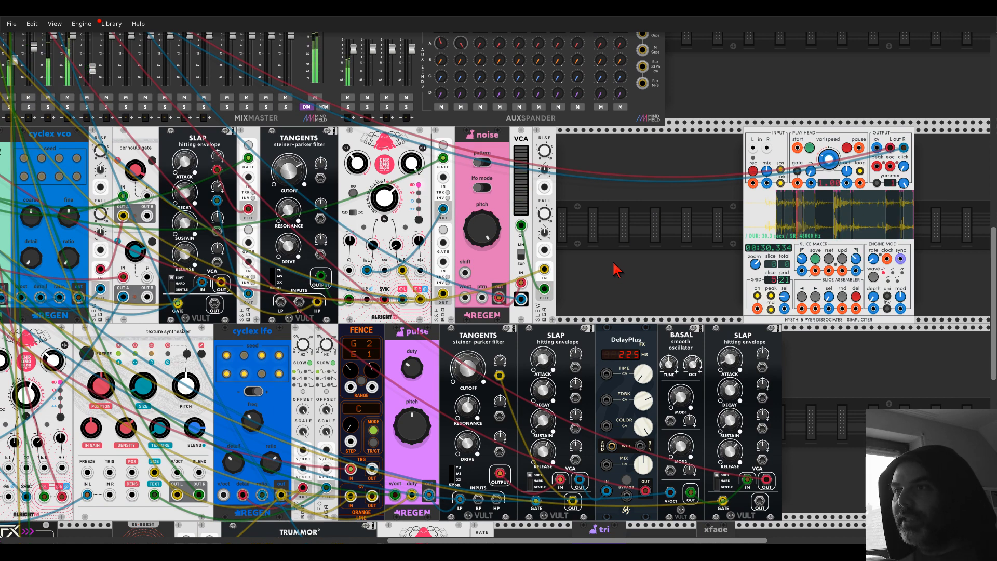
right_click(648, 224)
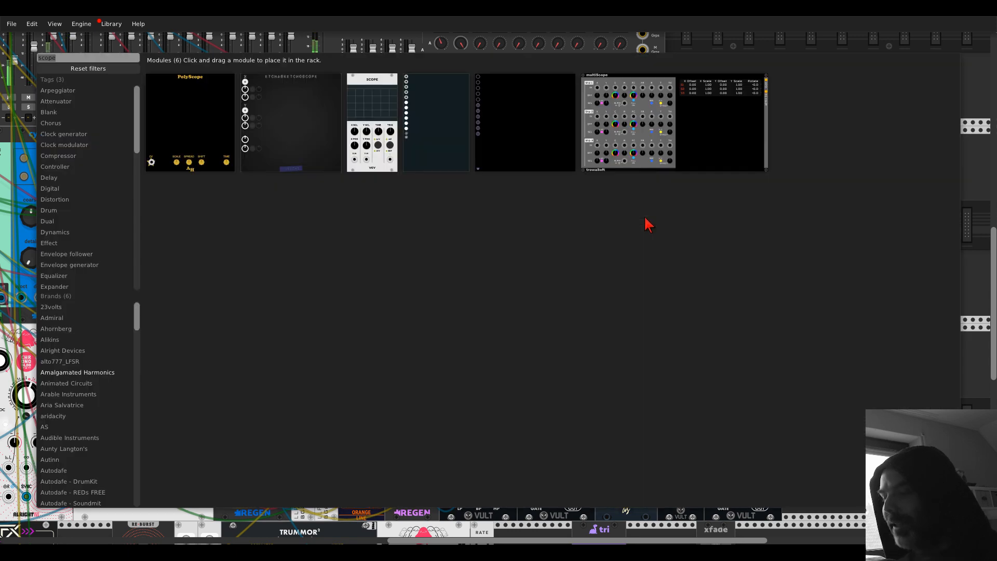
text(brqa)
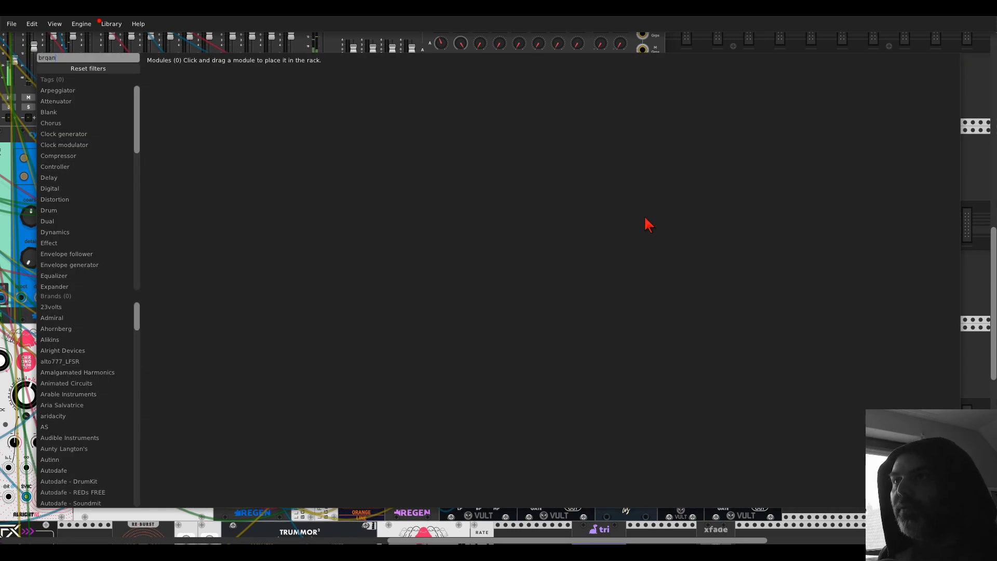
text(n)
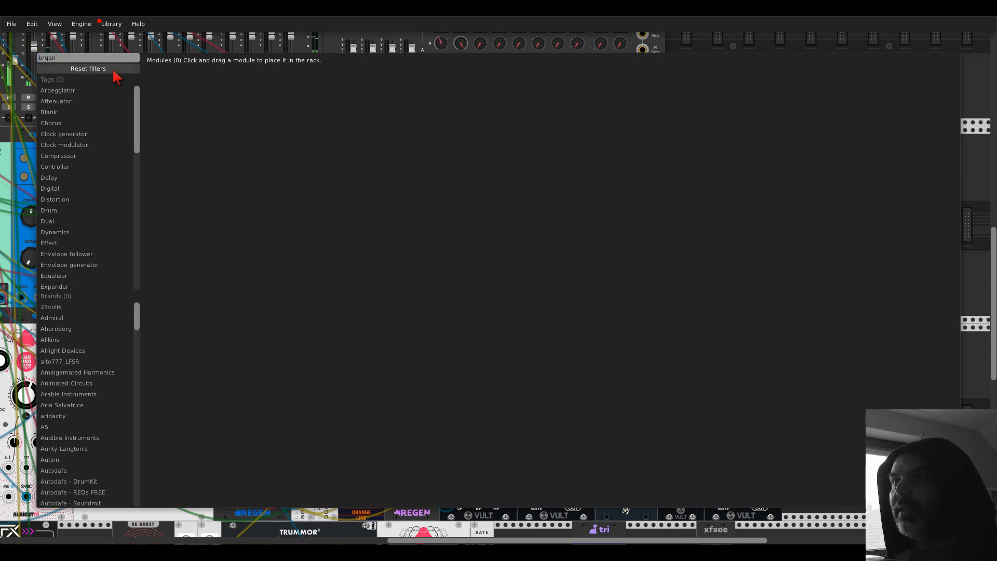
key(BackSpace)
key(BackSpace)
key(BackSpace)
text(an)
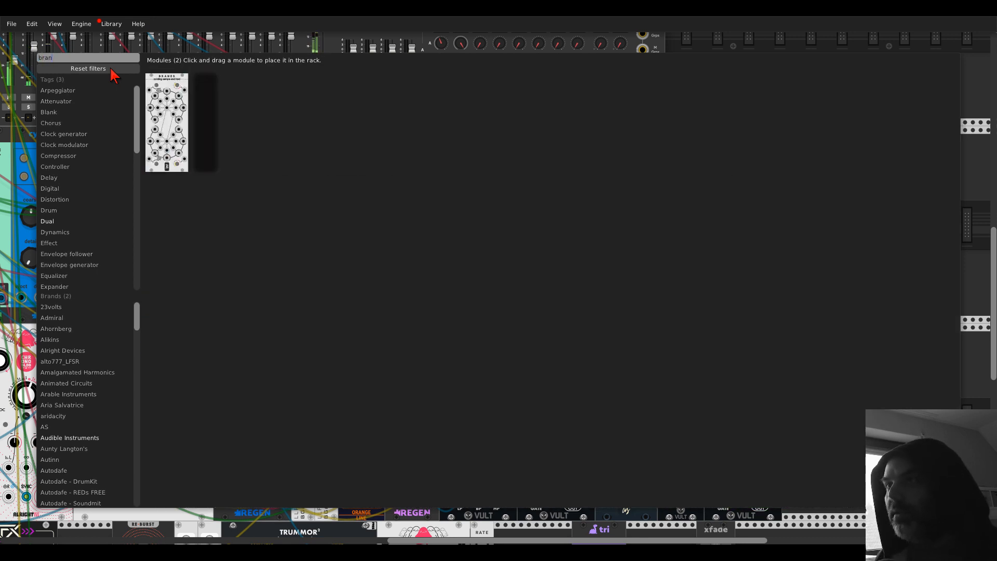
drag(205, 89, 500, 297)
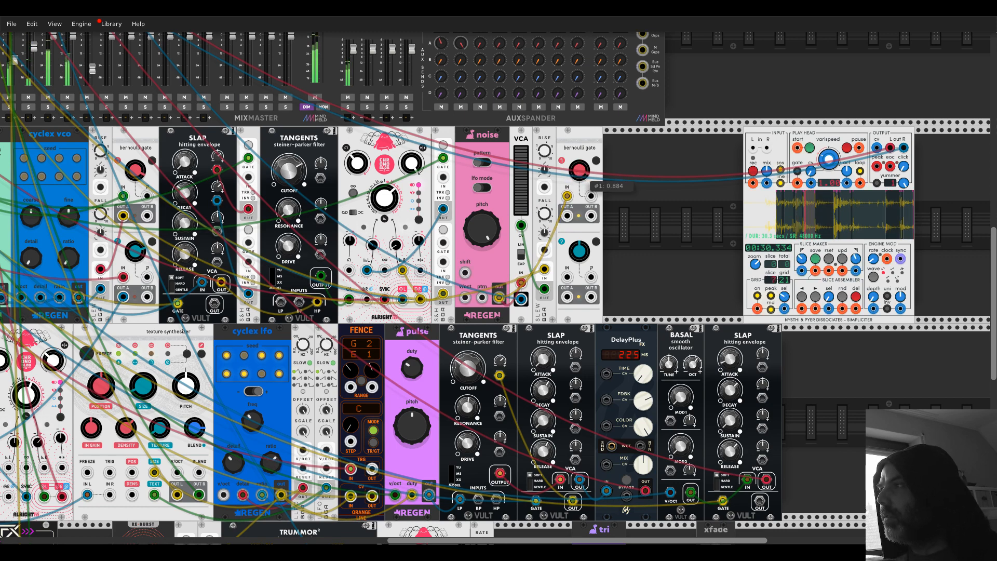
Patch the new Bernoulli gate's first output A to mixer channel 11, solo the channel, and set the gate's first probability to about 0.996
drag(618, 164, 735, 239)
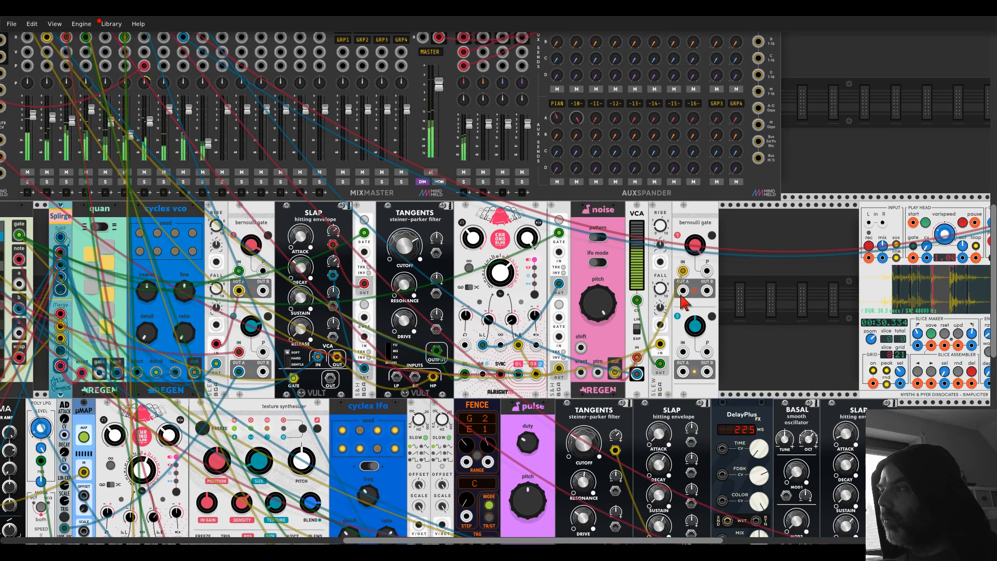
drag(683, 291, 218, 96)
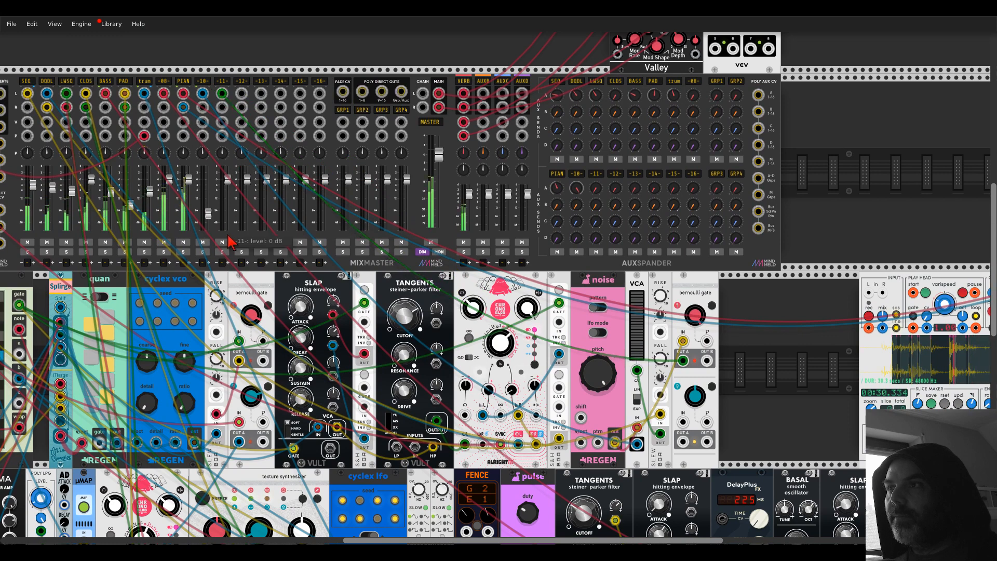
click(222, 252)
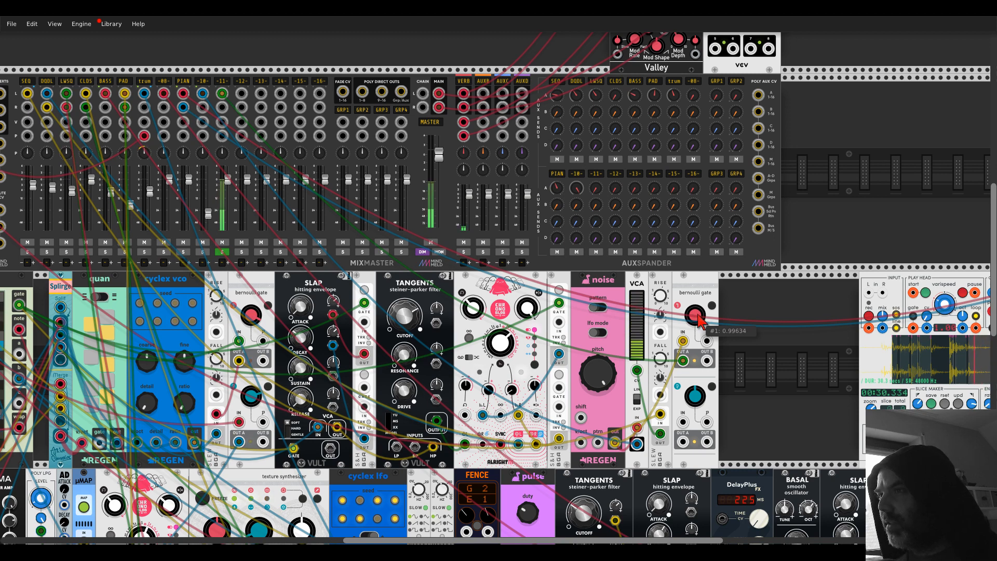
Set mixer channel 11's high-pass cutoff to 1000 Hz and lower its level to about -6.7 dB
right_click(227, 83)
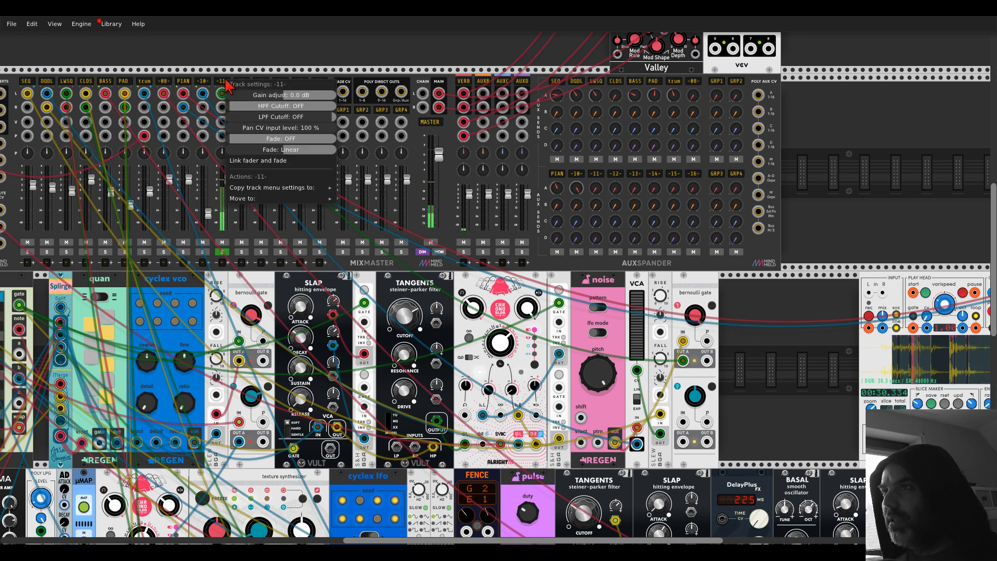
drag(242, 106, 281, 105)
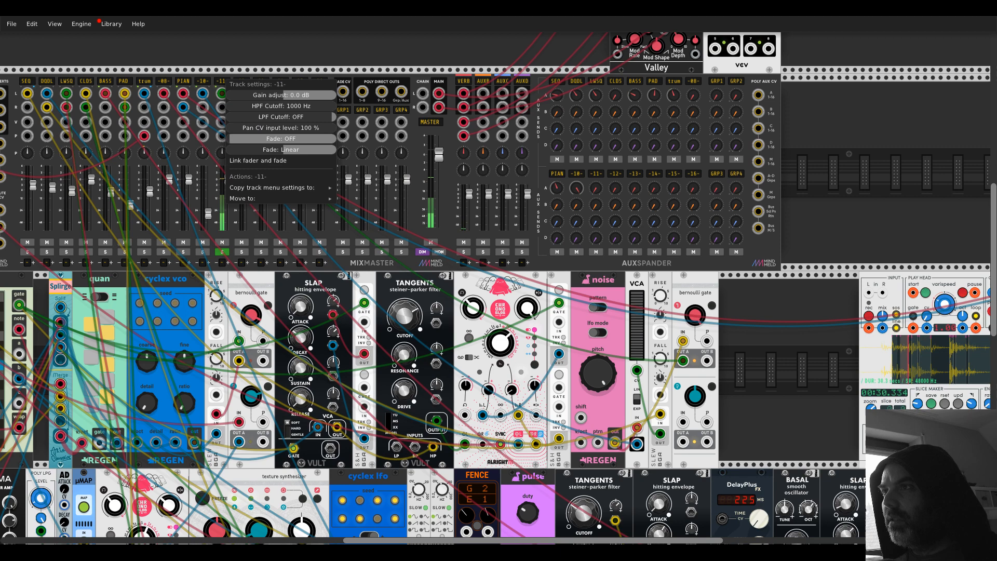
click(211, 56)
drag(228, 179, 227, 191)
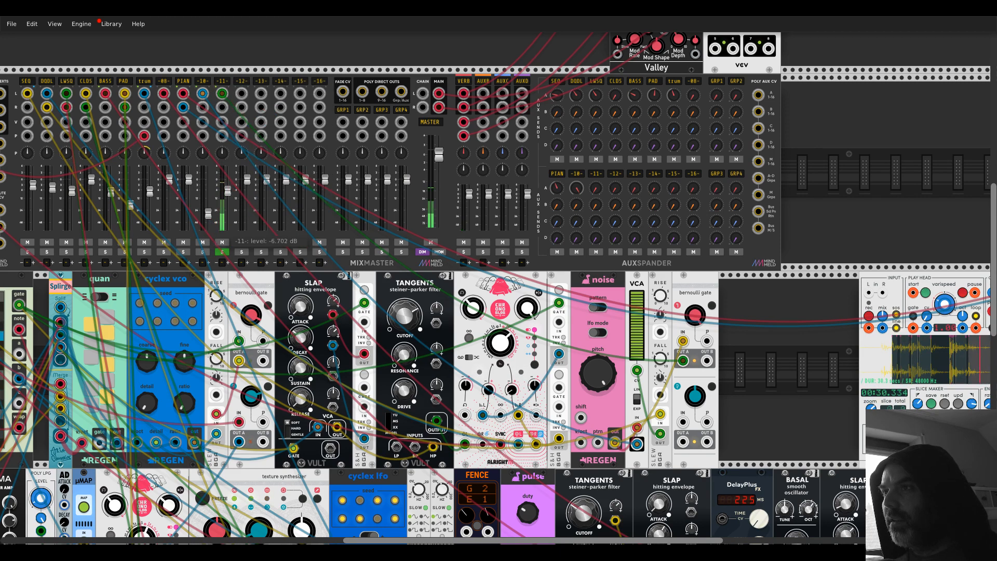
scroll(748, 330, up, 5)
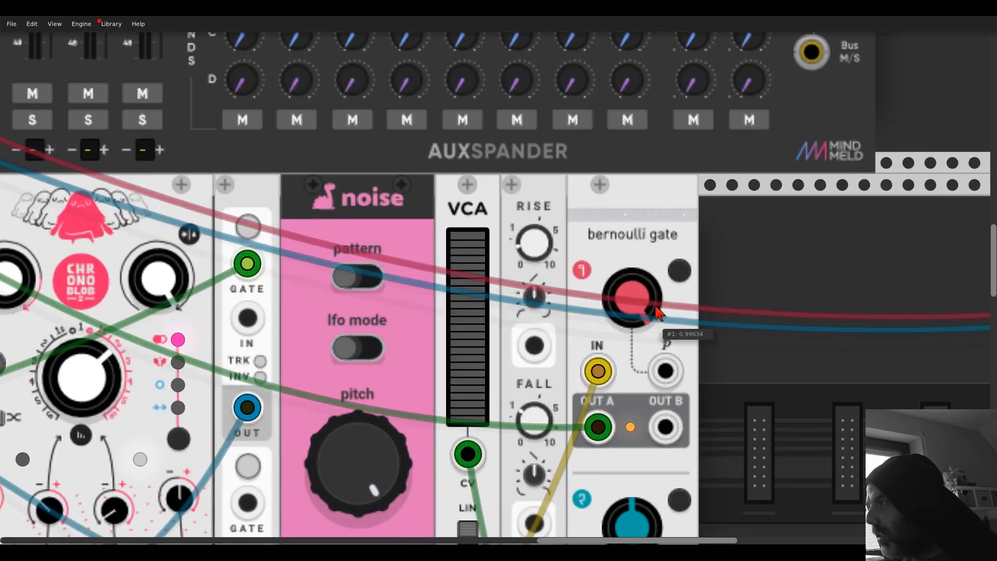
Raise the first probability of the Bernoulli gate fed by the noise output to about 0.9985
drag(656, 308, 656, 306)
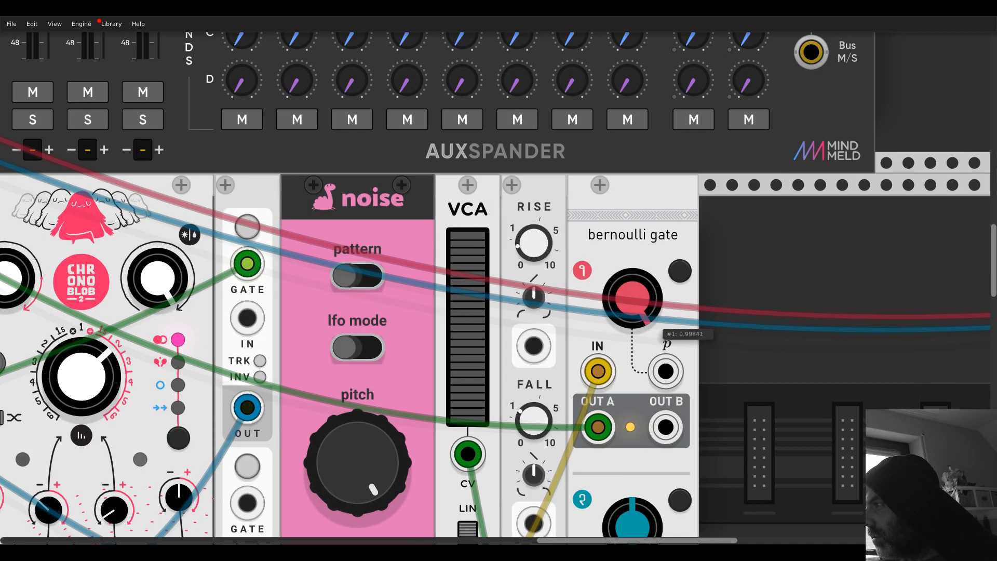
scroll(627, 299, down, 5)
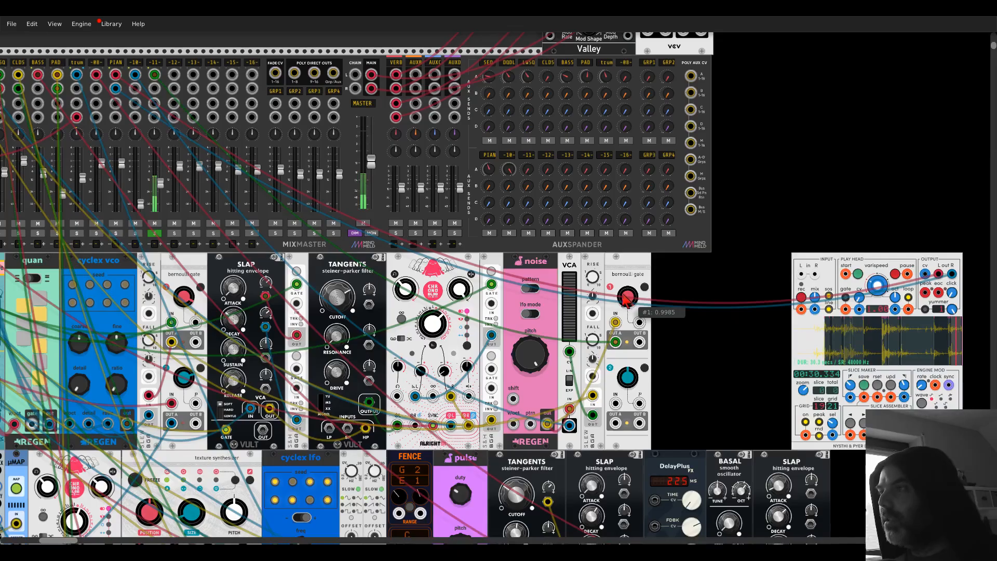
Take mixer channel 11 out of solo and lower its level slightly within the full mix
drag(208, 250, 321, 274)
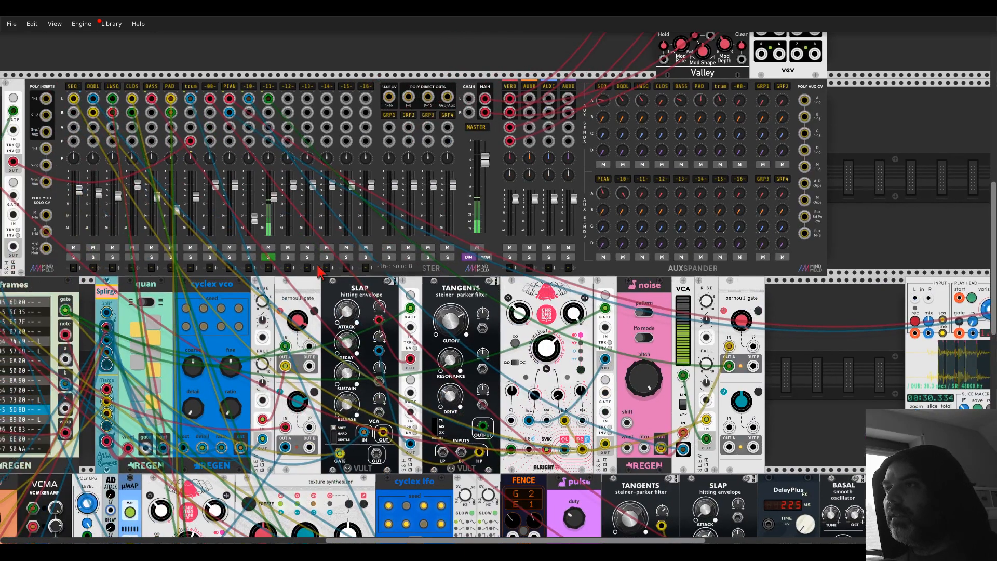
click(269, 257)
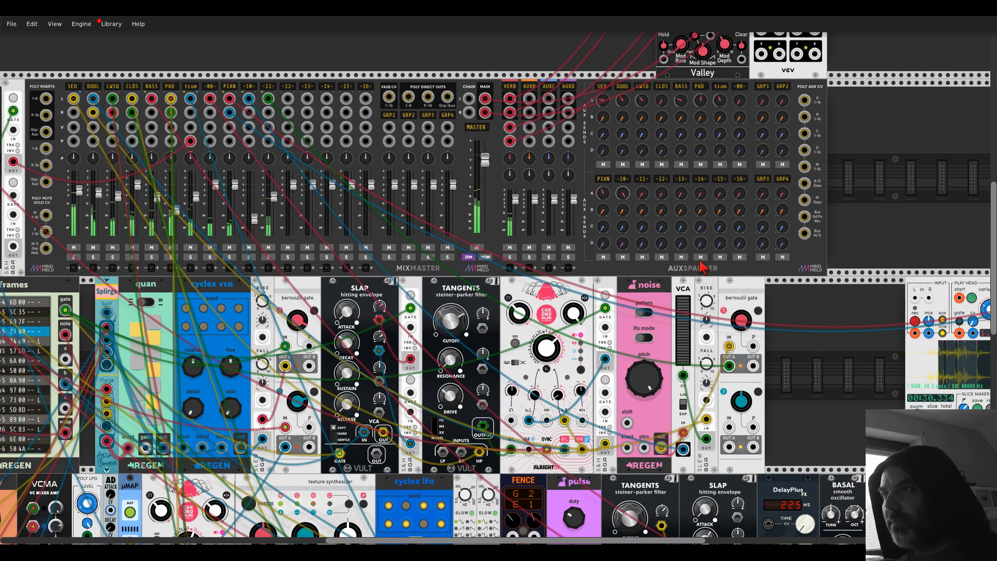
drag(274, 197, 274, 203)
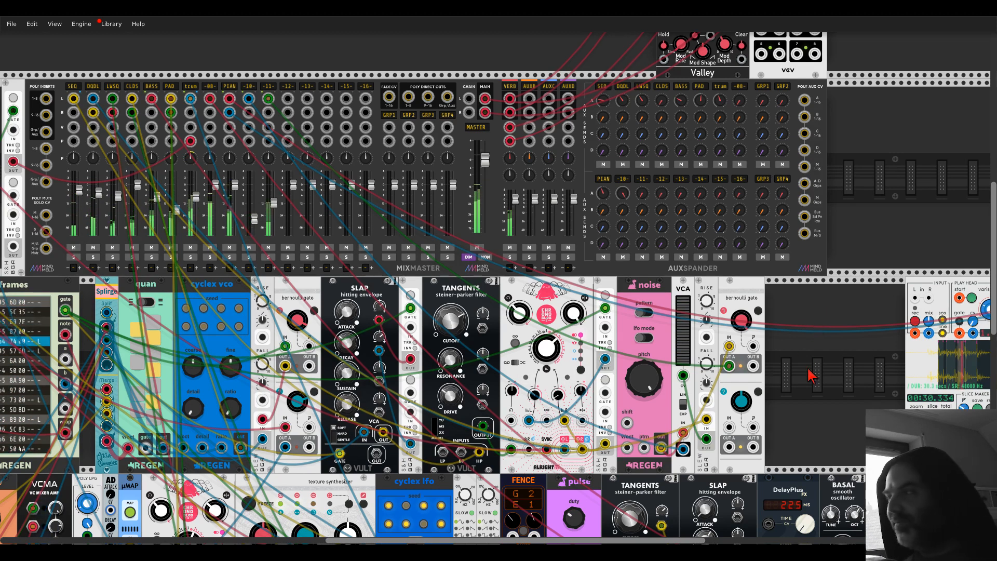
Search the module library for "reg", add a saw oscillator beside tri in the lowest row, and patch tri and saw into xfade inputs x and y
drag(813, 387, 400, 137)
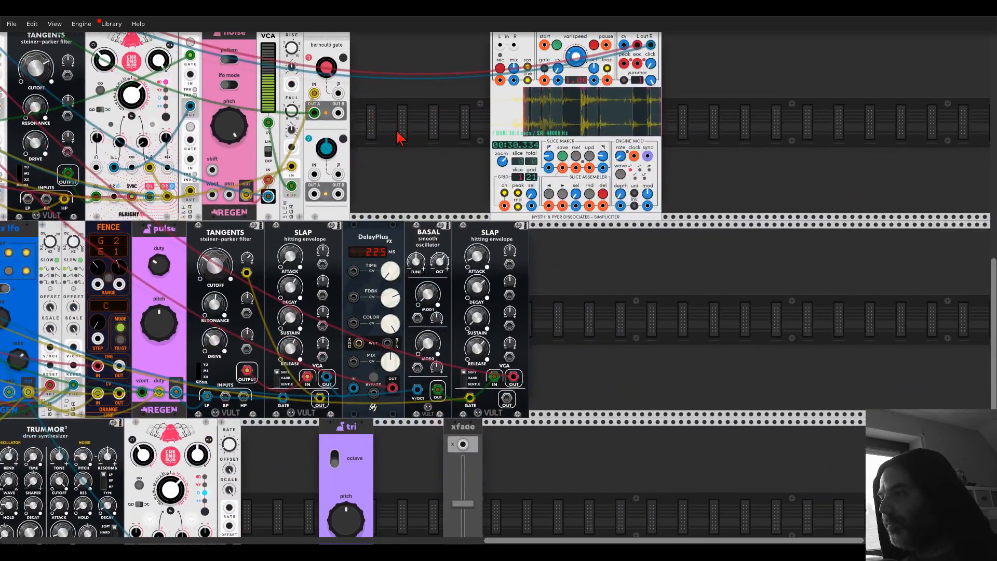
scroll(563, 374, down, 5)
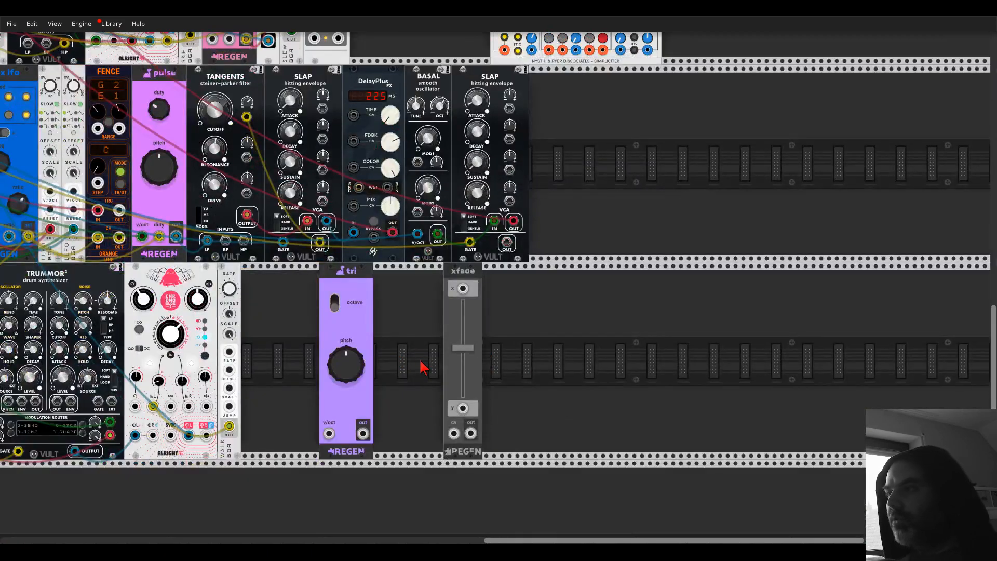
right_click(395, 306)
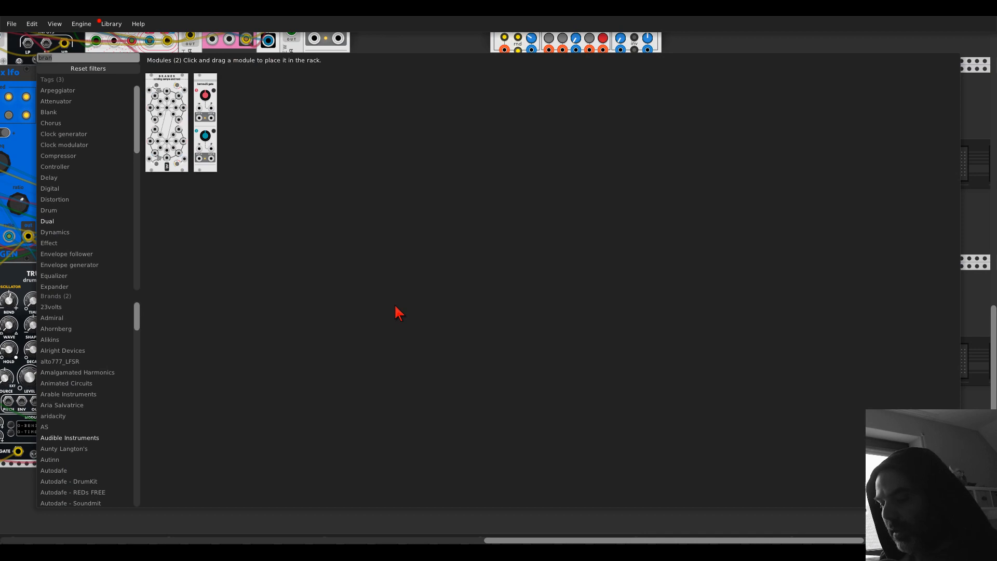
text(reg)
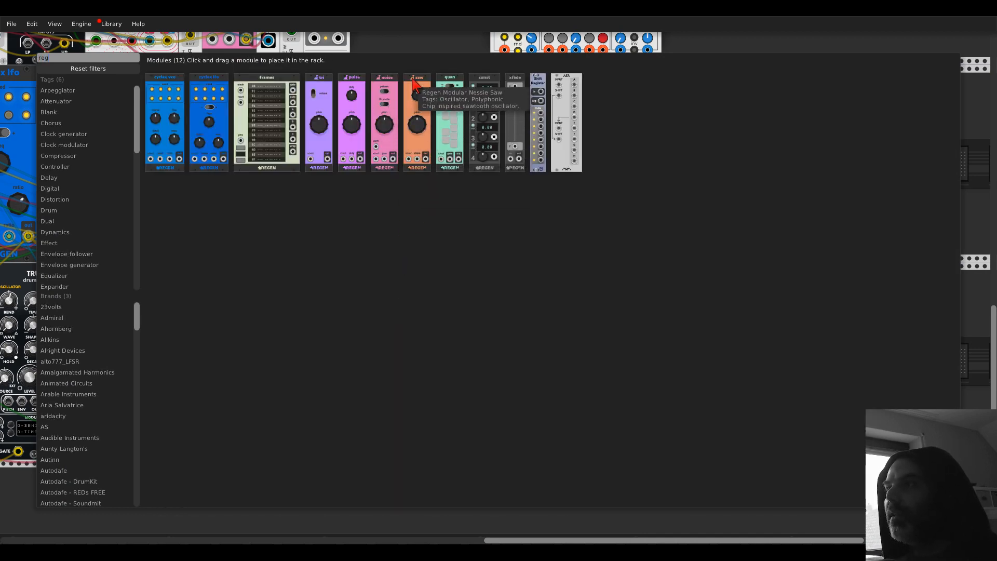
drag(405, 97, 372, 305)
drag(362, 434, 416, 421)
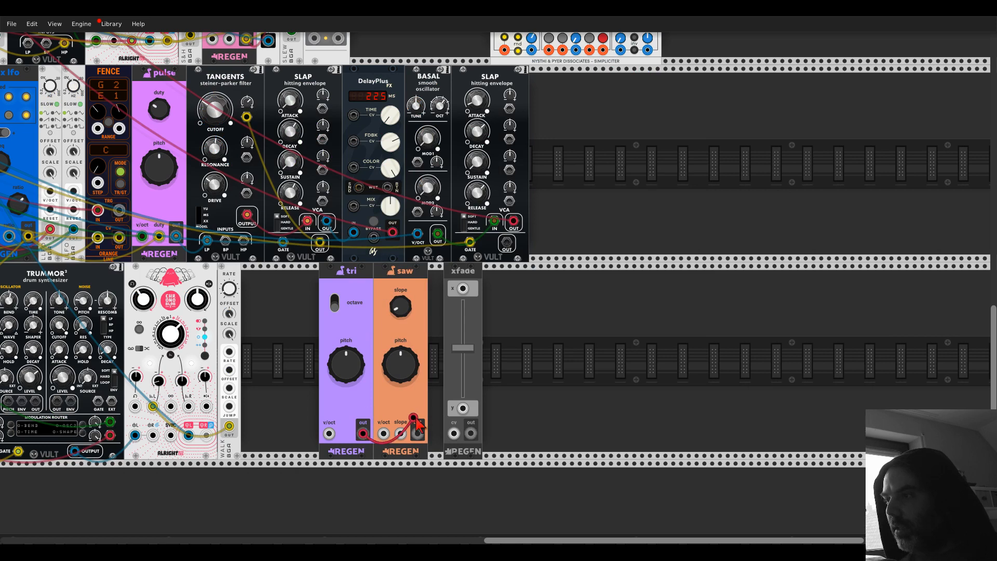
drag(457, 333, 463, 289)
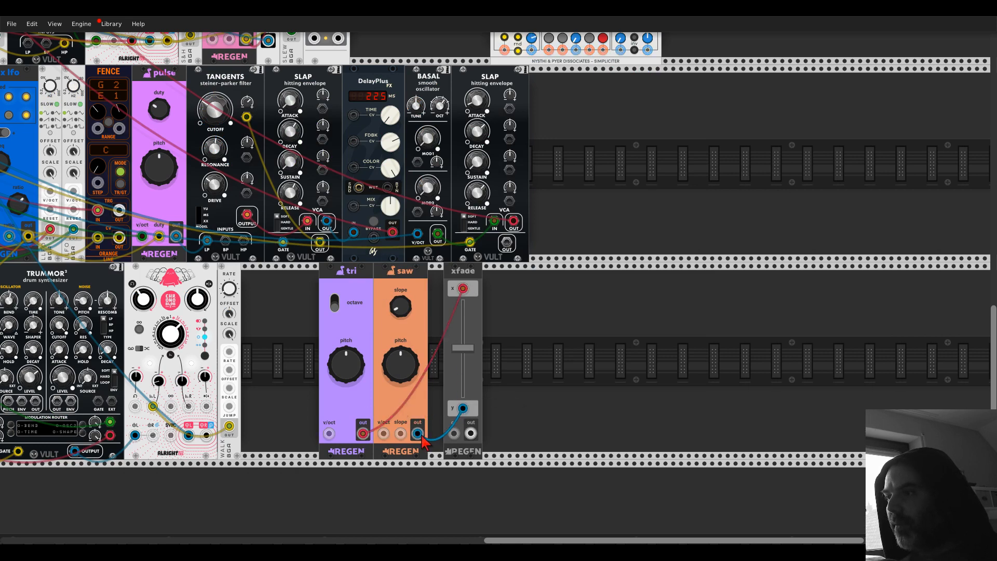
Search the module library for "walk" and place the single Walk module directly before the tri oscillator in the lowest row
right_click(307, 367)
text(walk)
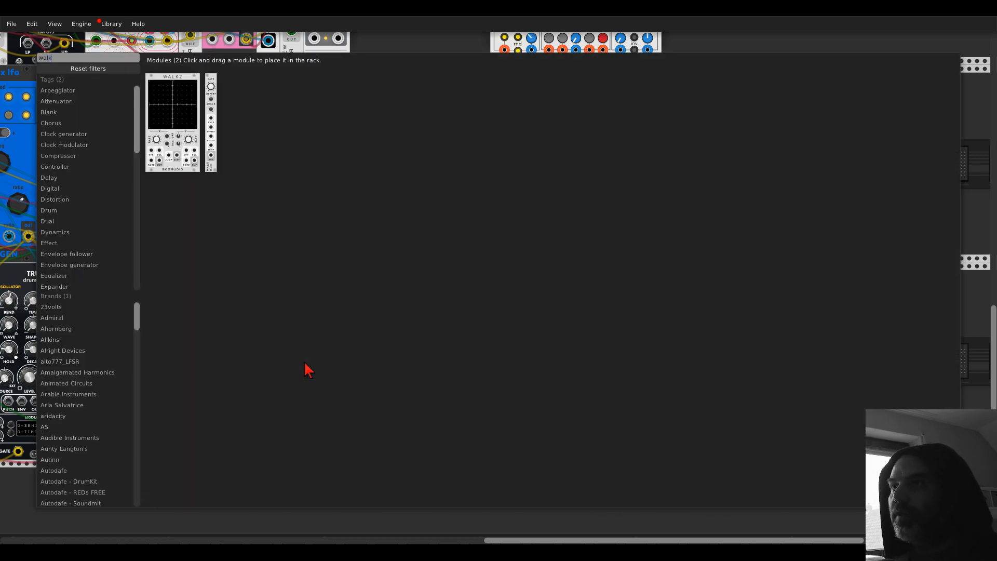
click(211, 104)
scroll(289, 300, down, 2)
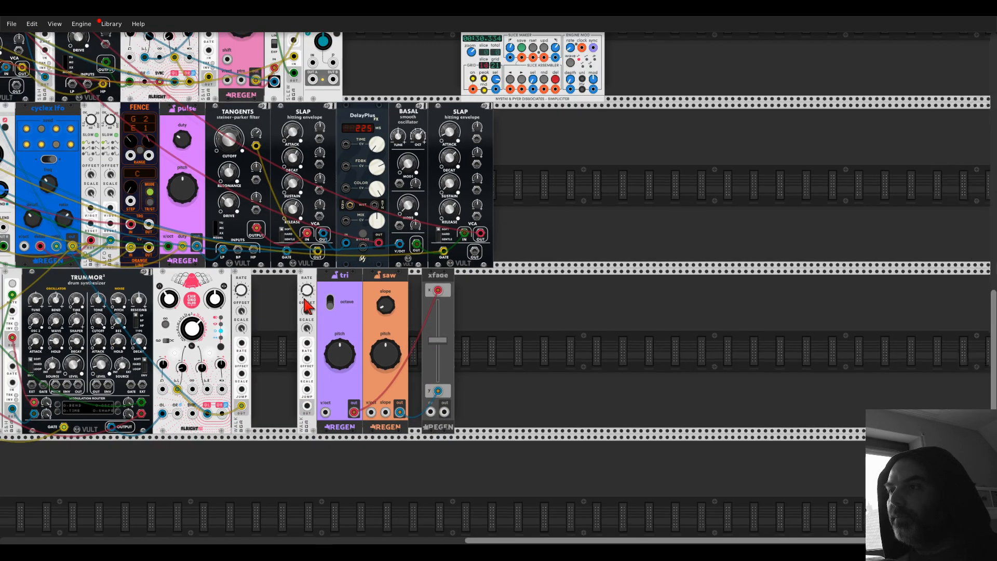
Patch the new Walk module's output up to the rows above and run pitch cables into the v/oct inputs of tri and saw
drag(288, 301, 763, 453)
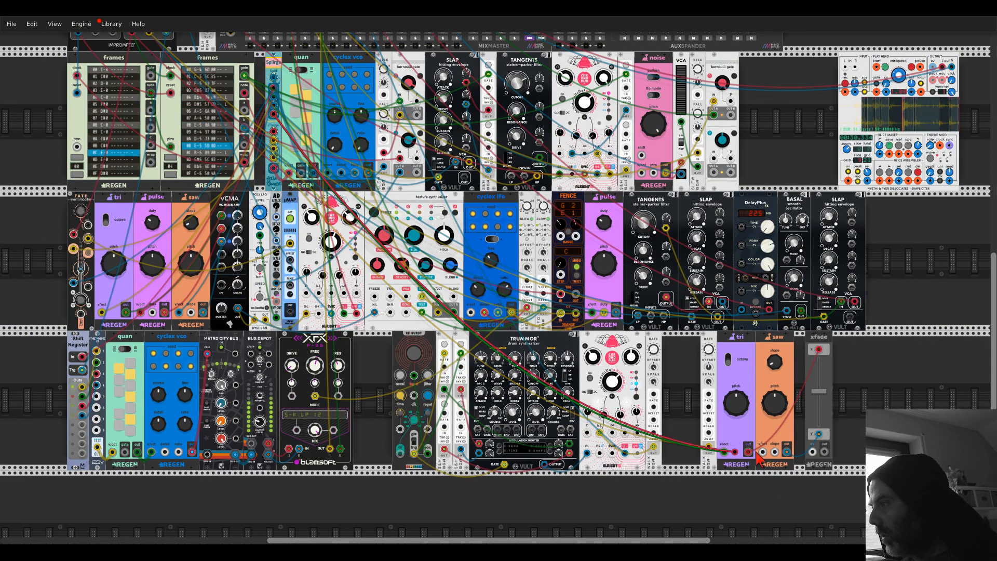
drag(864, 405, 650, 360)
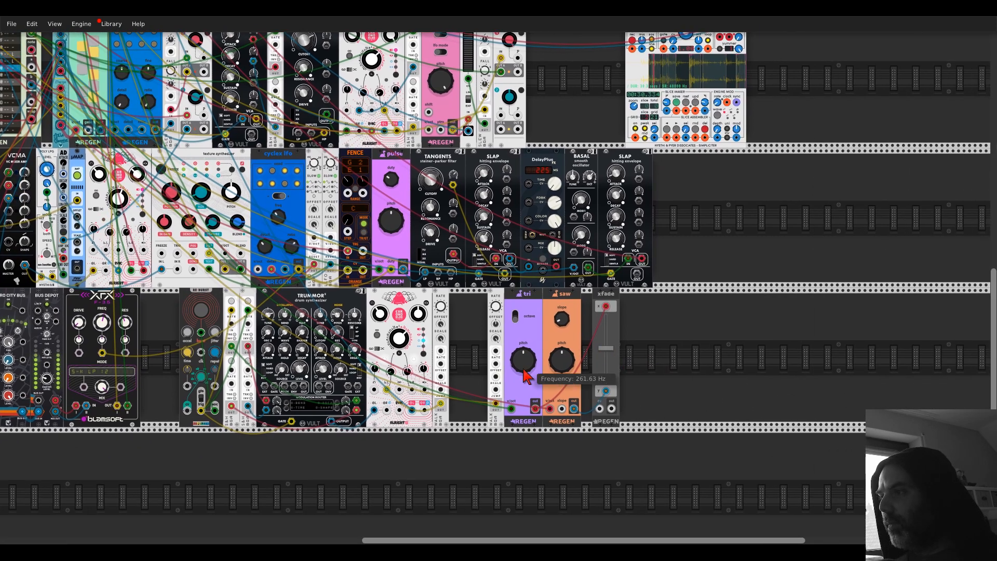
scroll(525, 376, up, 3)
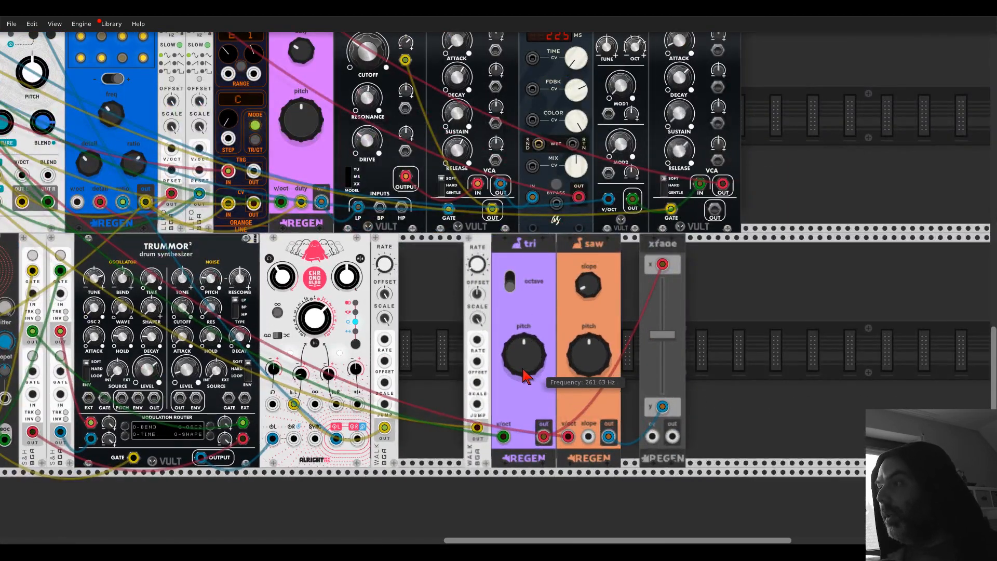
Search the module library for "sample", add an S&H module beside the new Walk, and route the Walk output through its lower section
right_click(459, 271)
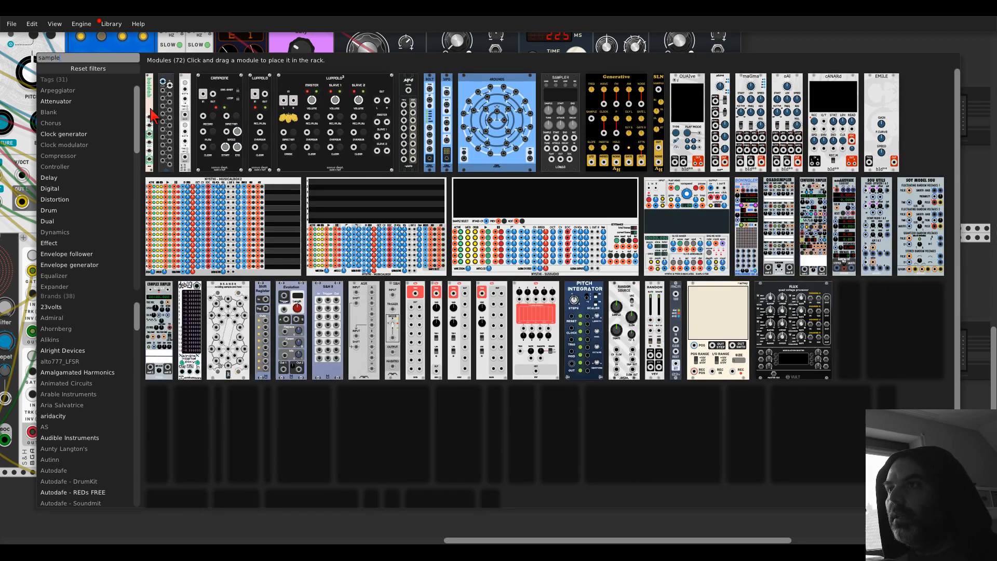
drag(184, 81, 466, 309)
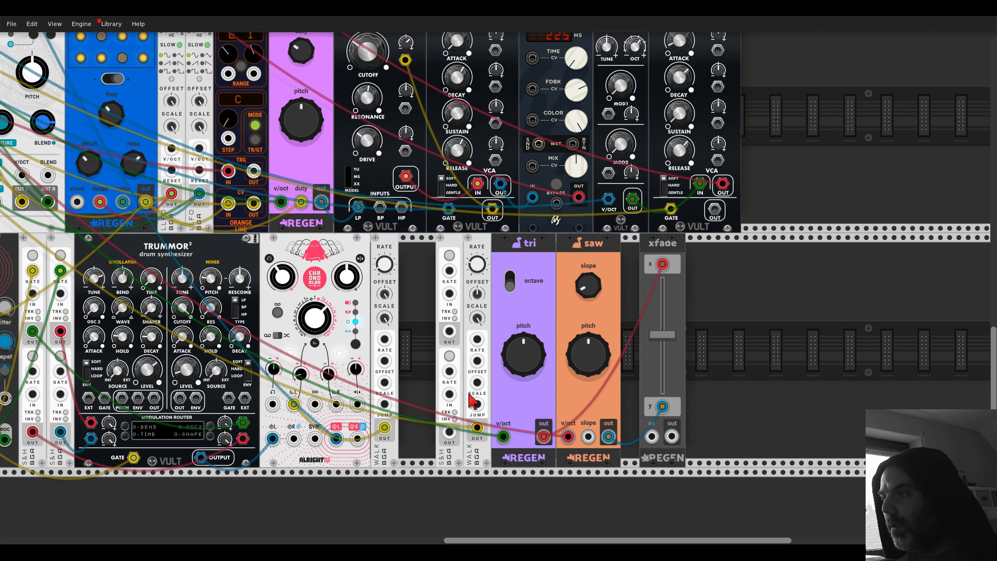
drag(477, 427, 450, 431)
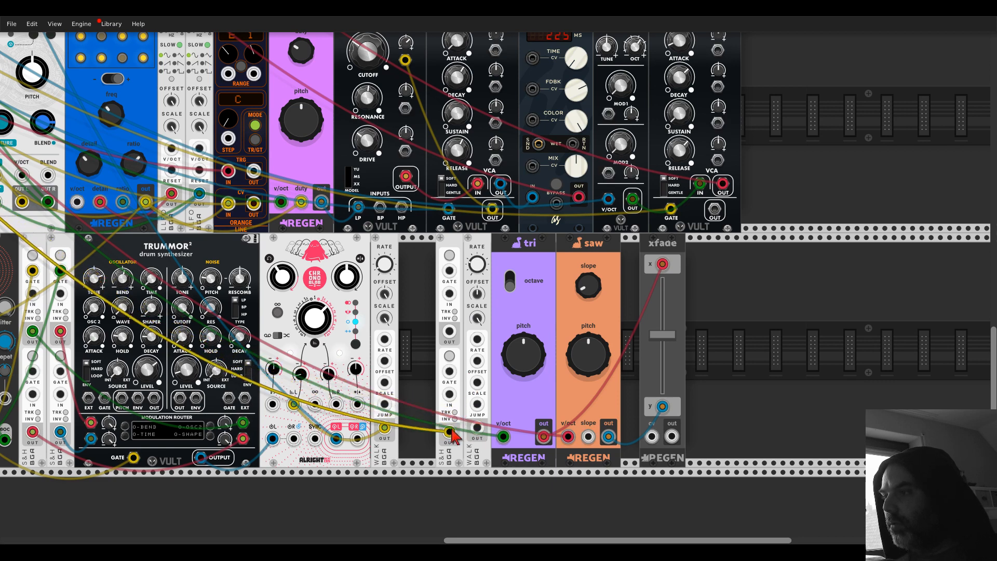
drag(450, 394, 477, 427)
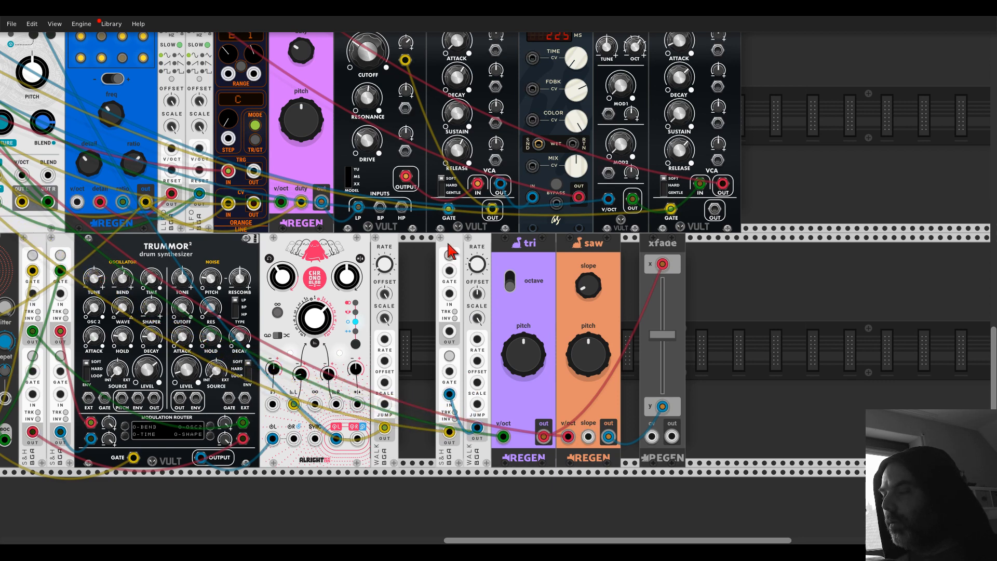
Move the new S&H, Walk, tri, saw and xfade modules along the row to make room, and search the module library for "trigger"
drag(448, 245, 634, 253)
right_click(570, 290)
text(se)
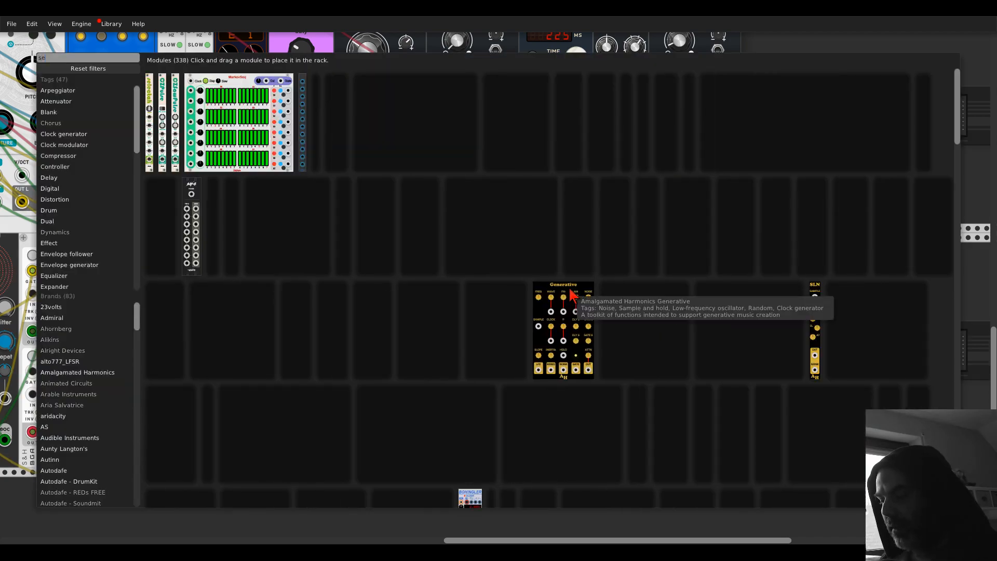
key(BackSpace)
key(BackSpace)
text(t)
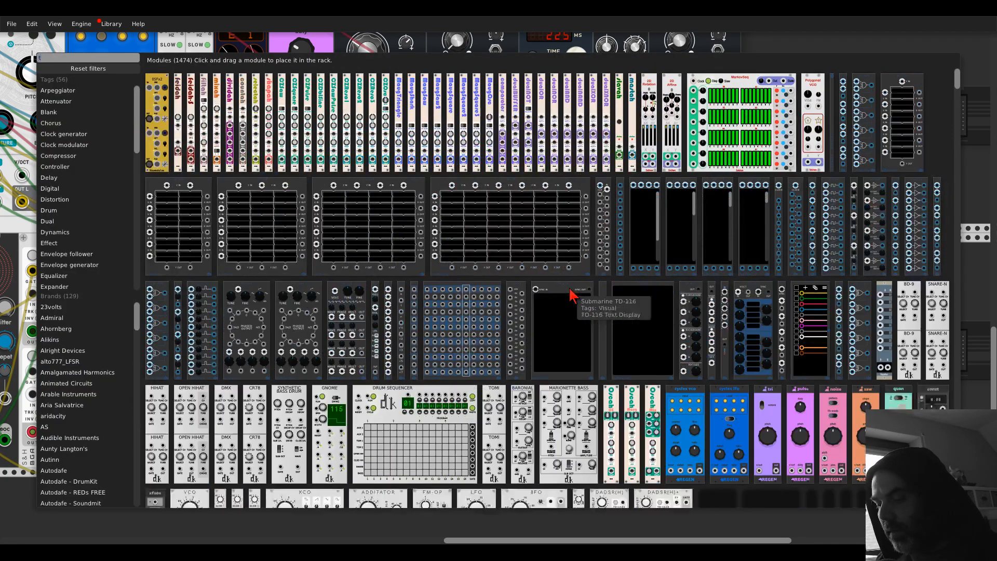
text(rigger)
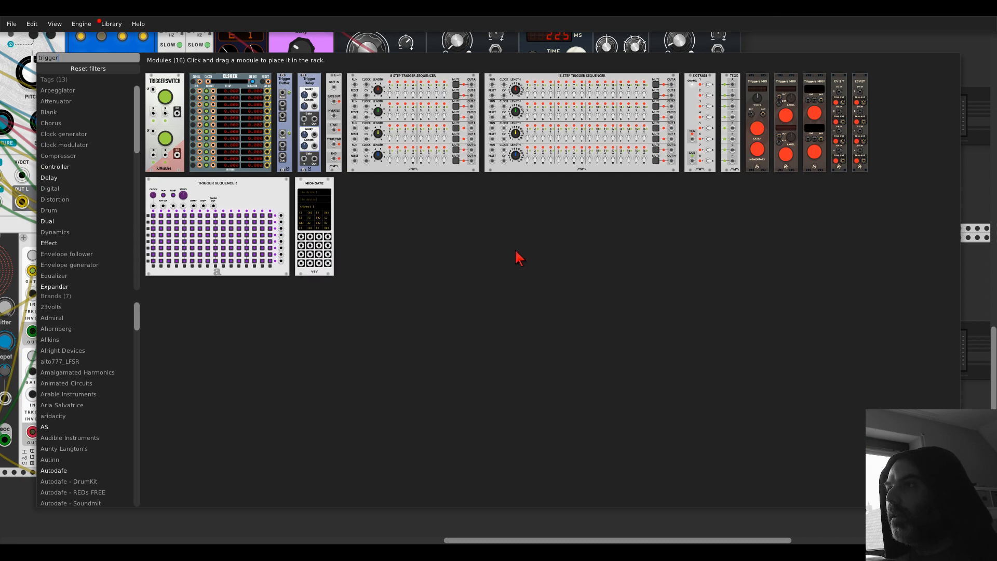
key(BackSpace)
key(BackSpace)
key(BackSpace)
key(BackSpace)
key(BackSpace)
key(BackSpace)
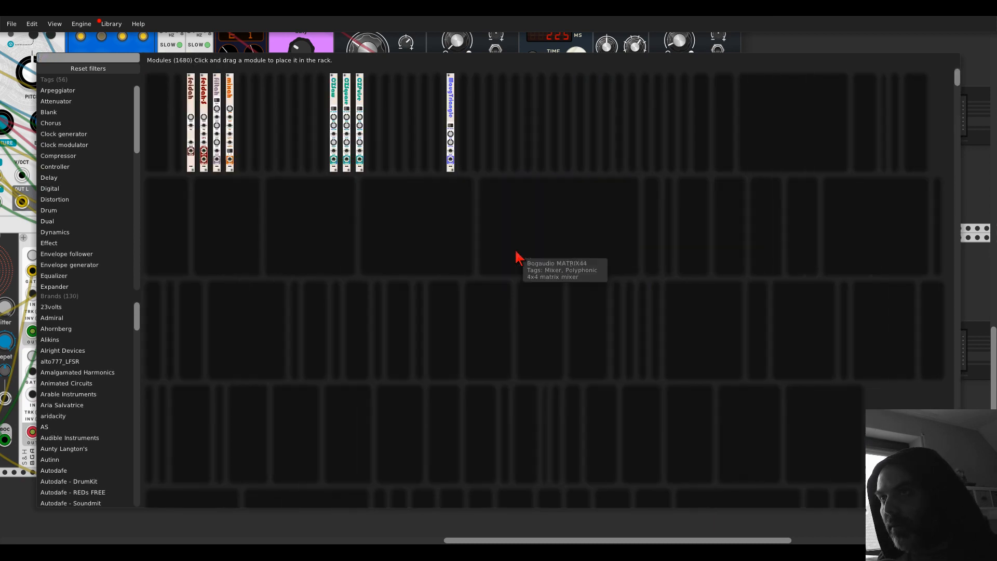
Search the module library for "seq" and place the Lomas Gate Sequencer directly before the new S&H module
text(se)
text(q)
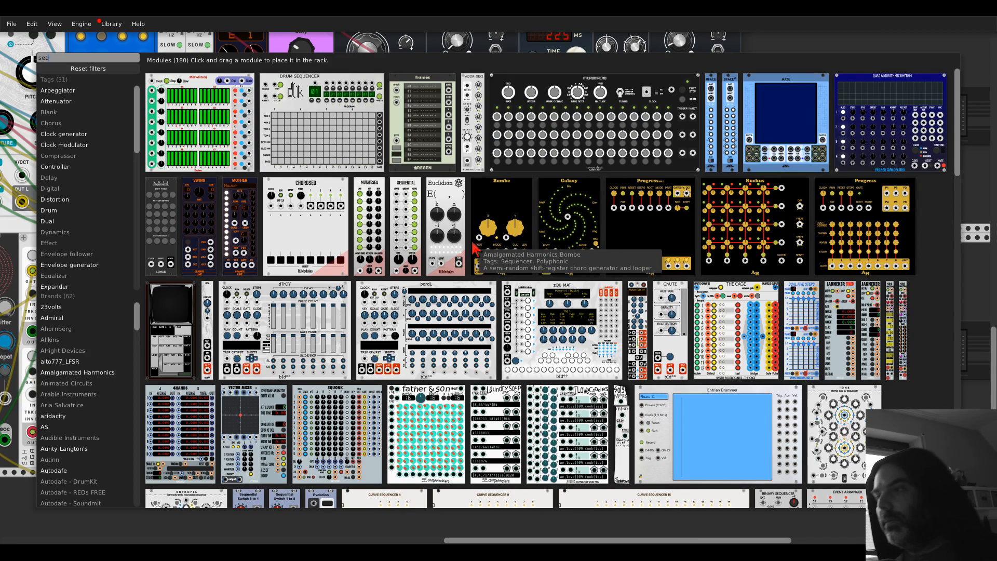
scroll(474, 249, down, 10)
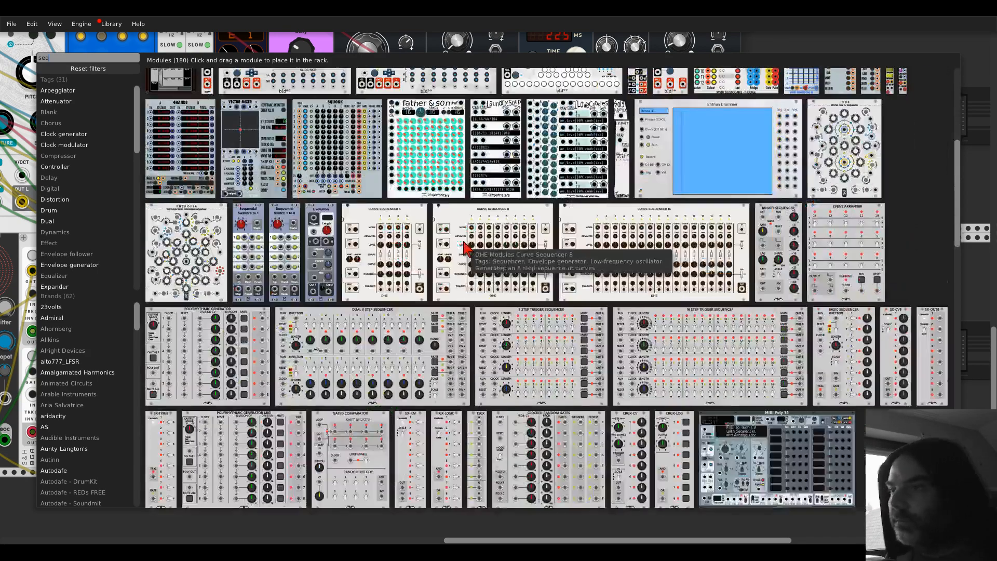
scroll(466, 249, down, 1)
scroll(466, 248, up, 10)
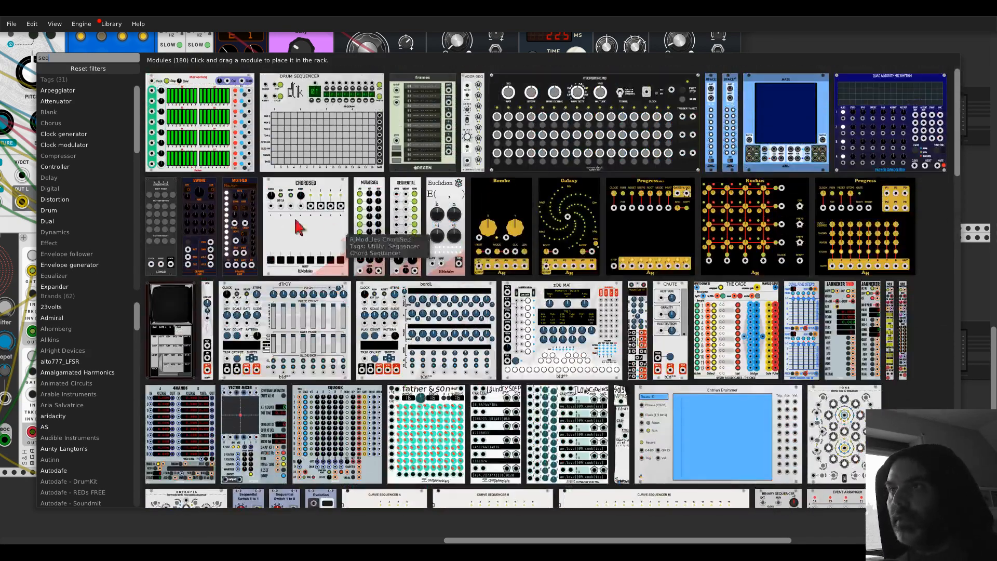
key(Escape)
drag(415, 449, 565, 449)
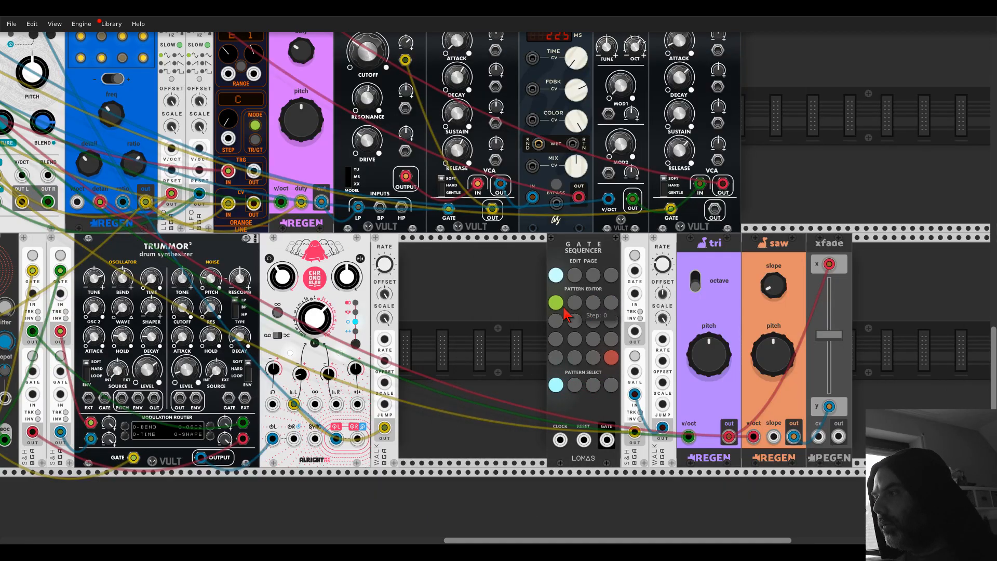
Try to patch the Gate Sequencer's clock input to the Clocked module's CLK 1 output
scroll(564, 449, down, 2)
scroll(564, 405, up, 5)
scroll(564, 405, left, 5)
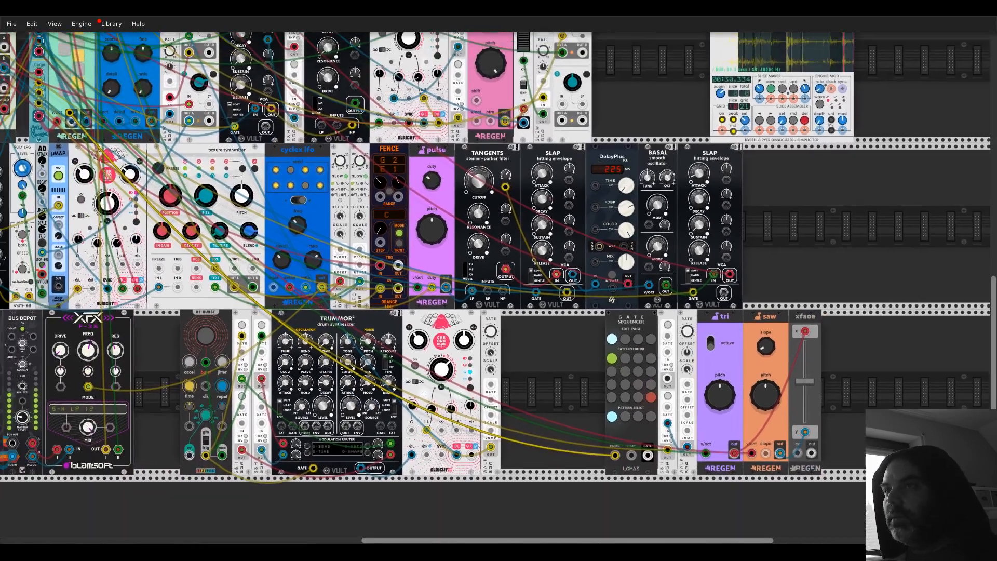
scroll(121, 152, up, 9)
scroll(121, 151, left, 9)
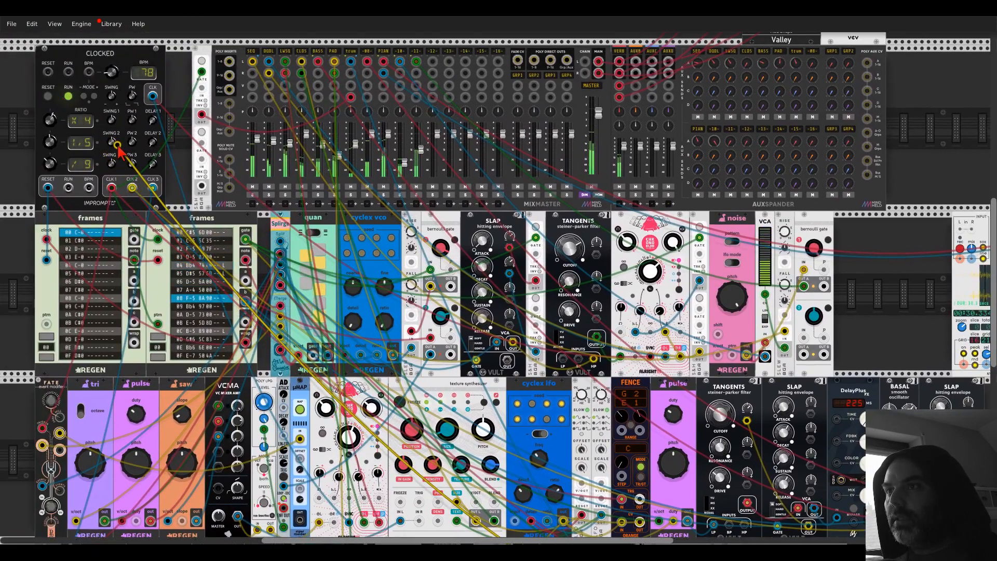
drag(118, 150, 112, 188)
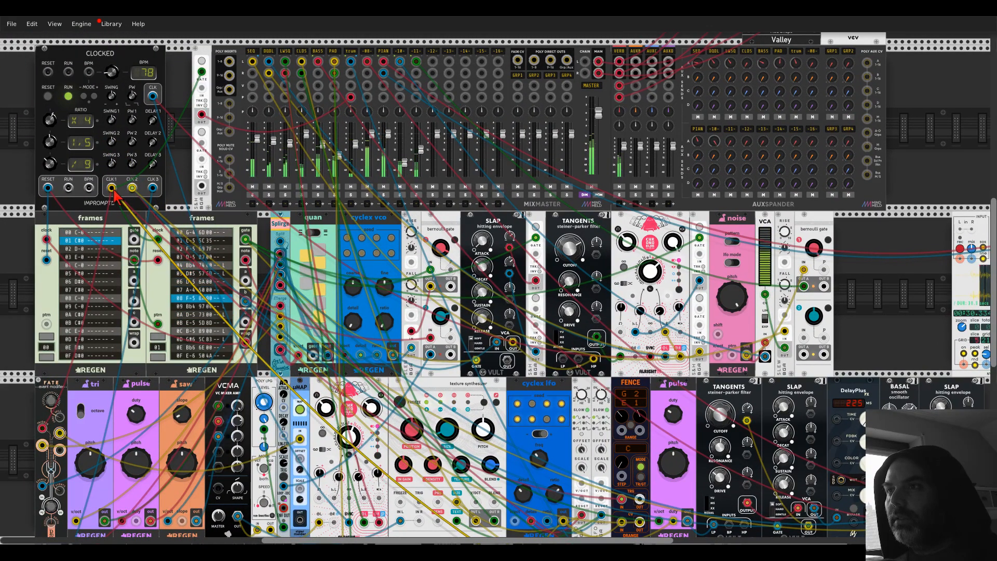
drag(111, 188, 174, 198)
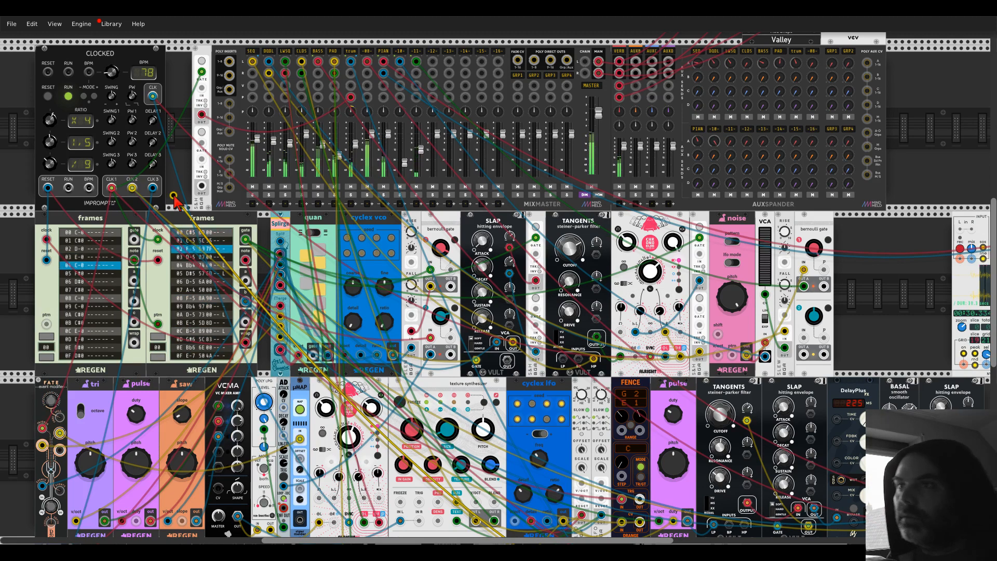
drag(175, 203, 175, 203)
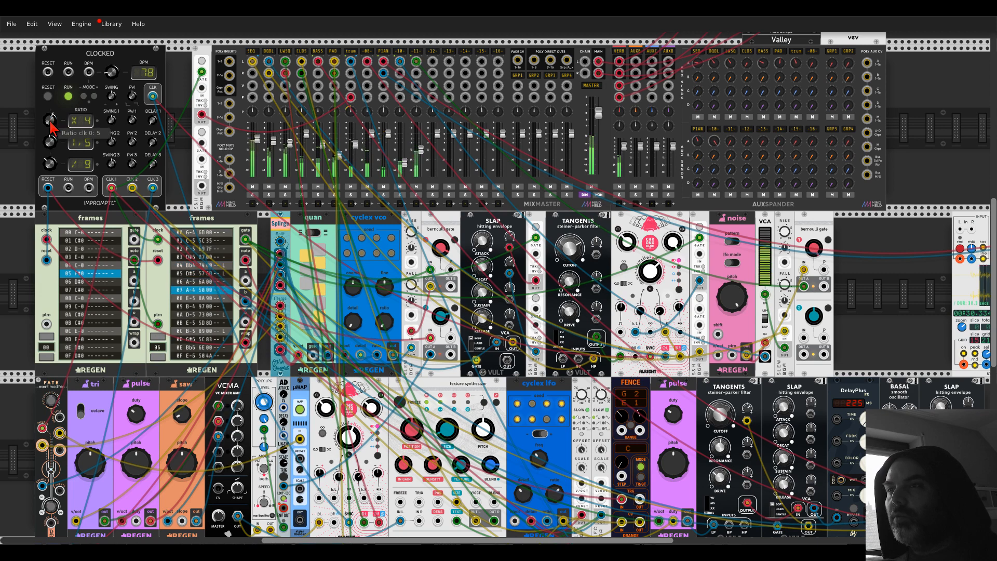
Try a ratio of x3 on the Clocked module's first clock and return it to x4
drag(50, 121, 50, 126)
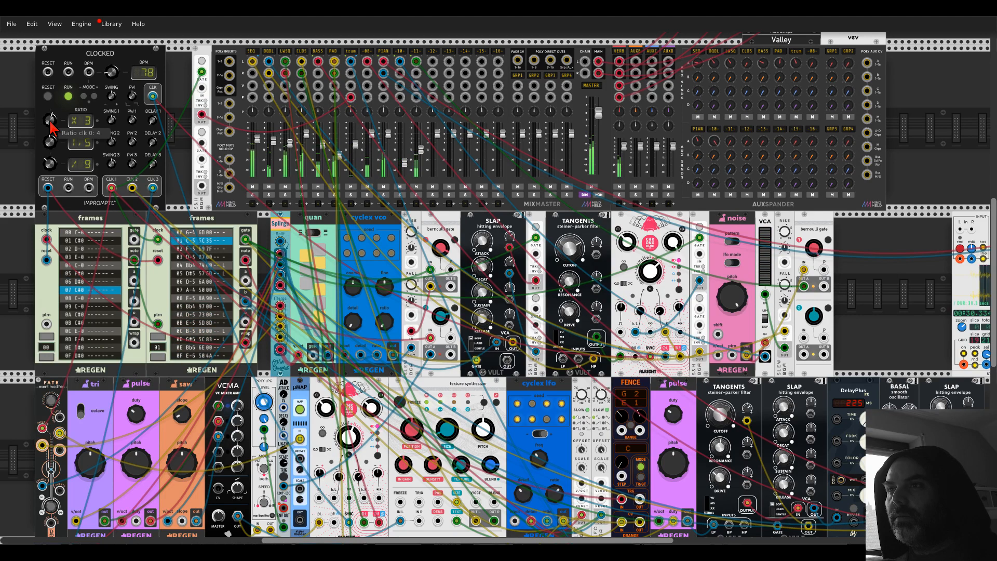
drag(51, 125, 51, 121)
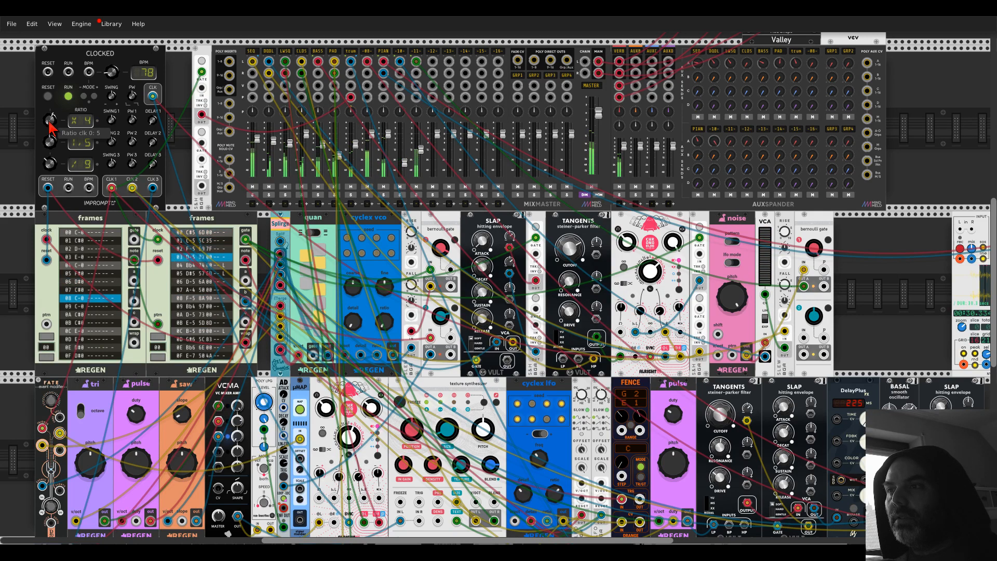
Program the Gate Sequencer's pattern with steps 1–6, 8, 10 and 12 active
scroll(113, 168, down, 4)
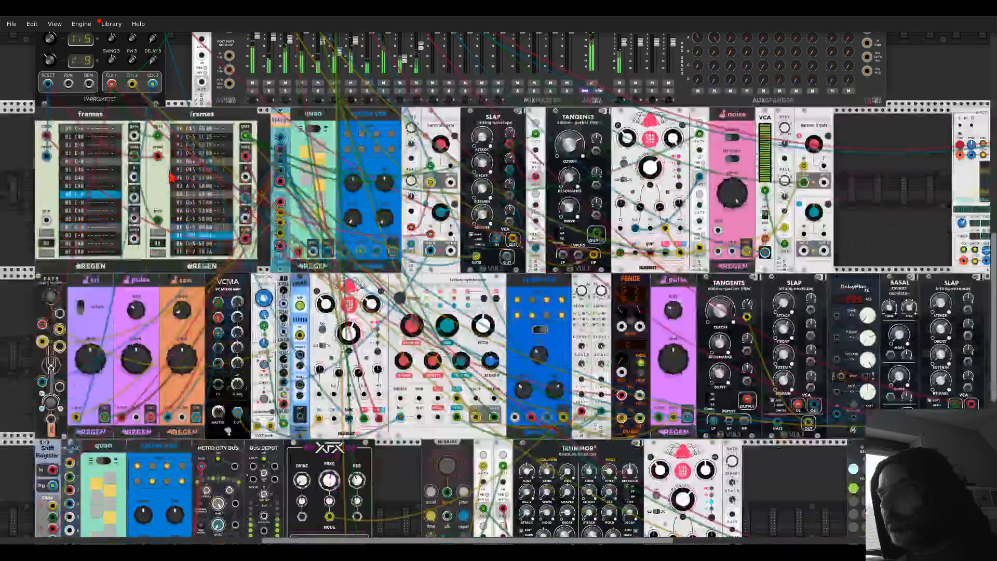
scroll(208, 172, down, 5)
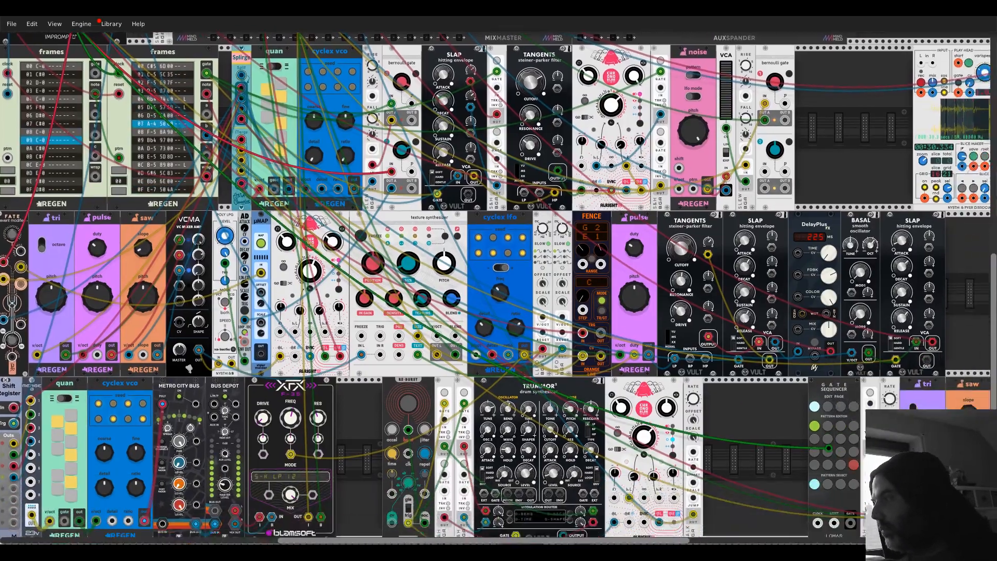
scroll(208, 172, right, 3)
drag(786, 462, 780, 461)
drag(771, 413, 491, 359)
scroll(492, 360, up, 2)
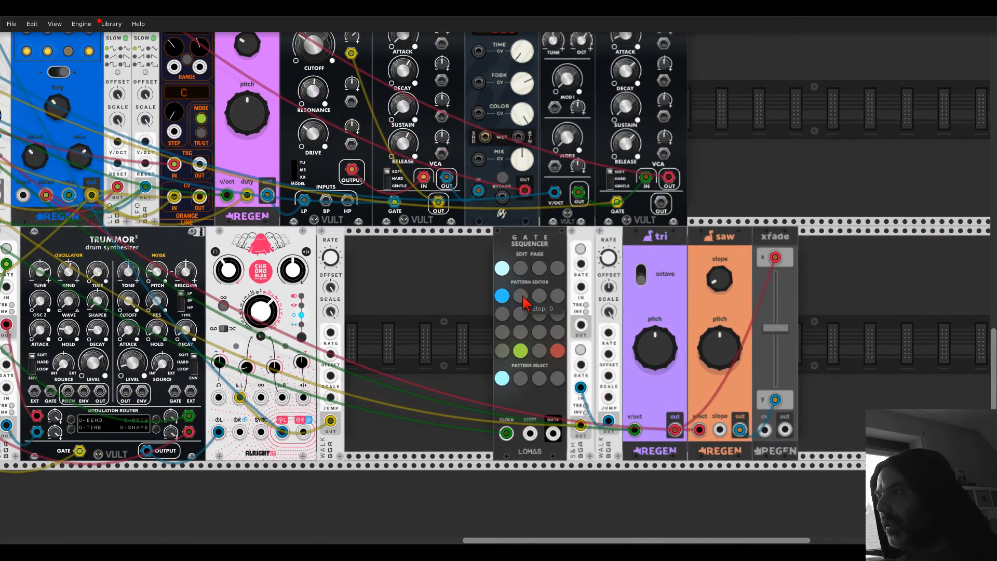
click(501, 296)
click(520, 296)
click(538, 296)
click(557, 296)
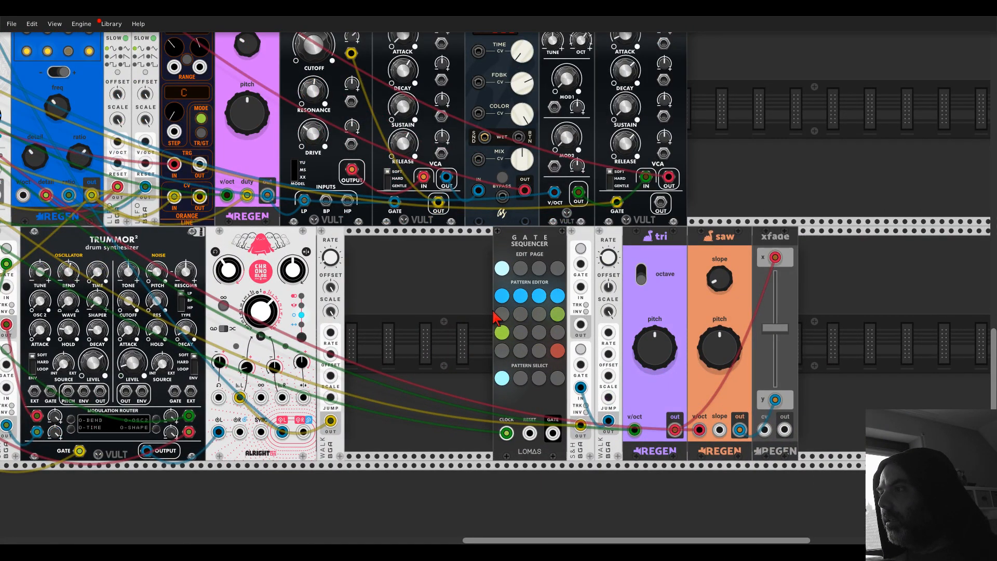
click(502, 314)
click(557, 314)
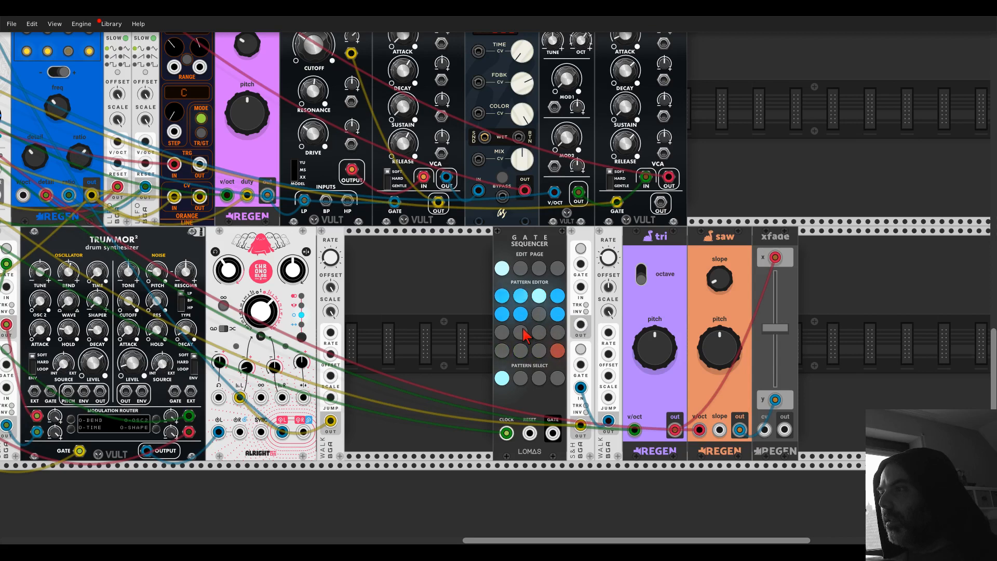
click(520, 332)
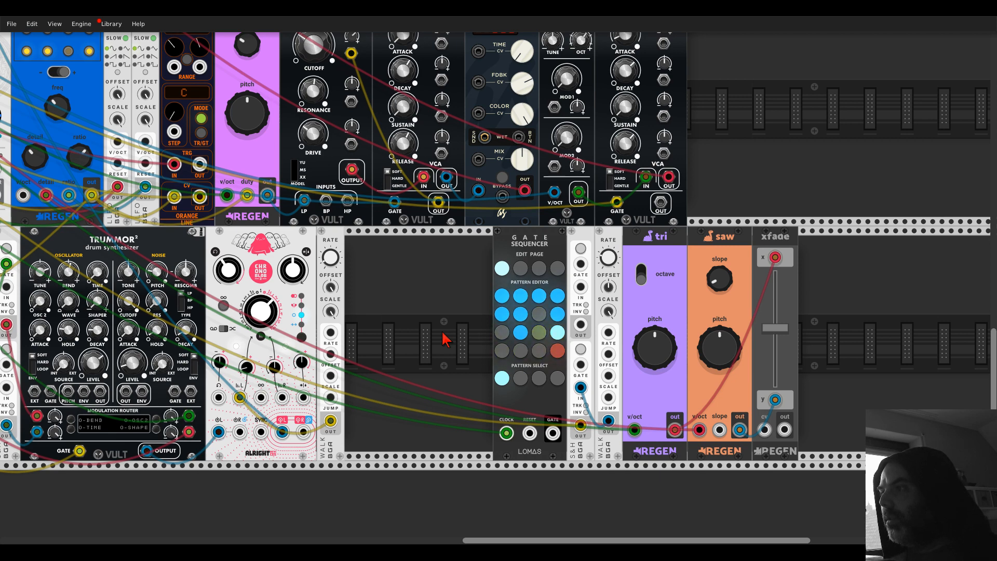
Search the module library for "clock mul" and close the library without adding anything
right_click(489, 337)
text(clock)
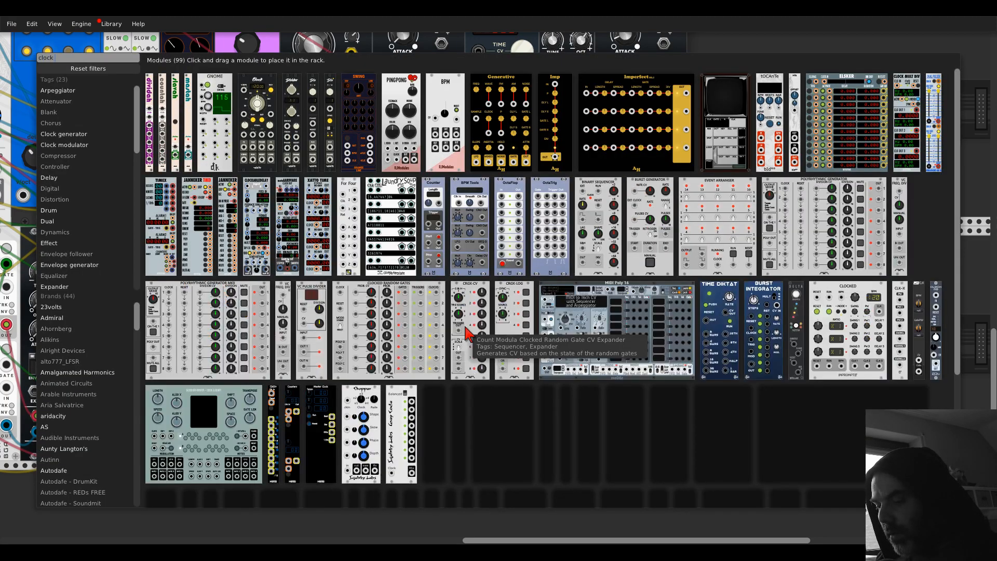
text( mul)
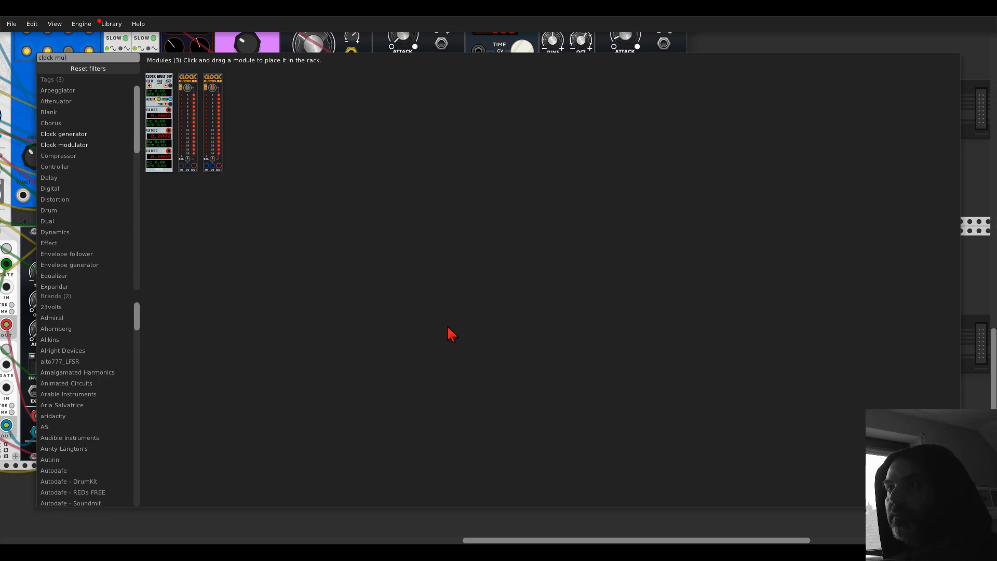
click(708, 46)
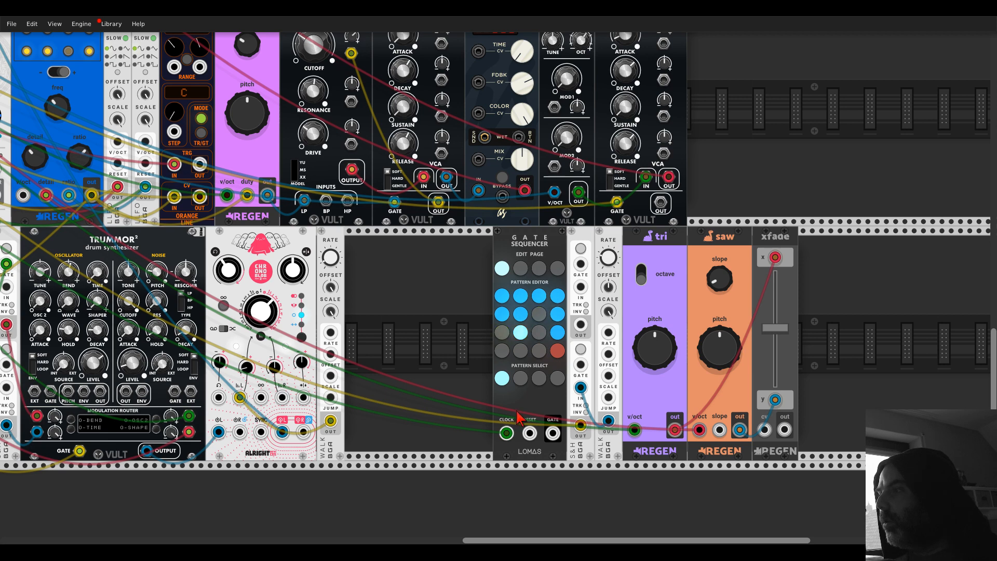
Search the module library for "slap" and place a SLAP hitting envelope directly after the xfade module
drag(829, 341, 701, 341)
right_click(707, 339)
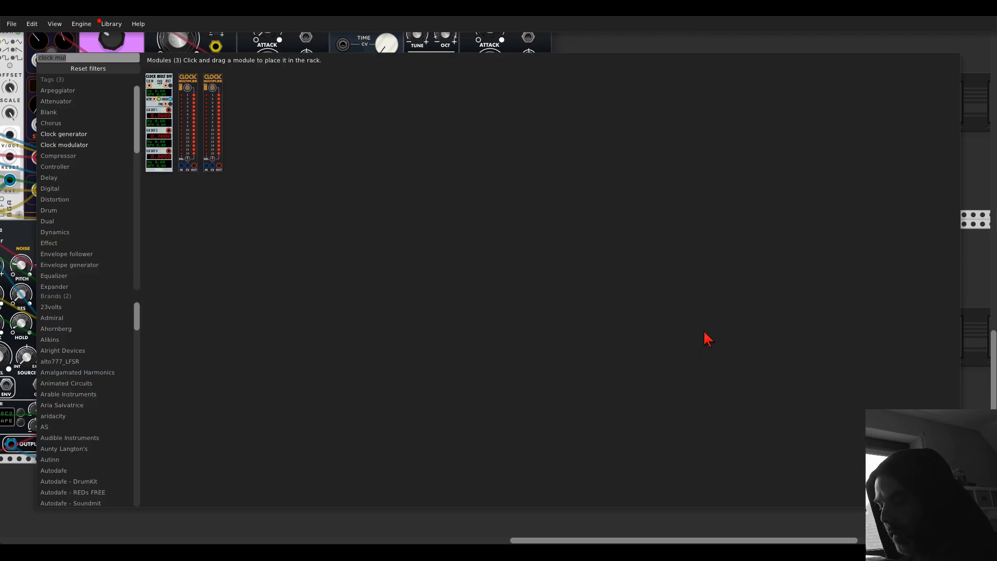
text(slap)
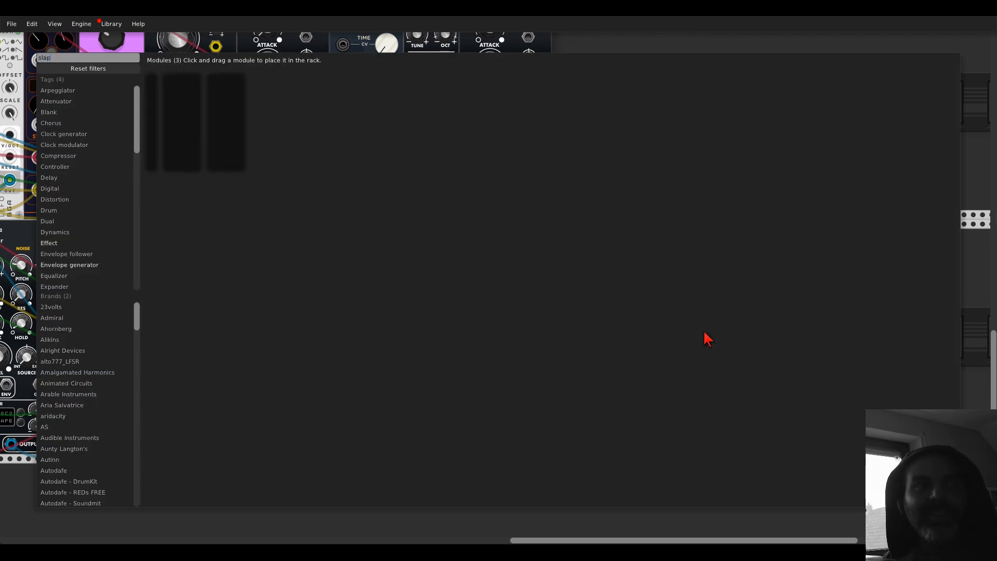
drag(222, 93, 710, 338)
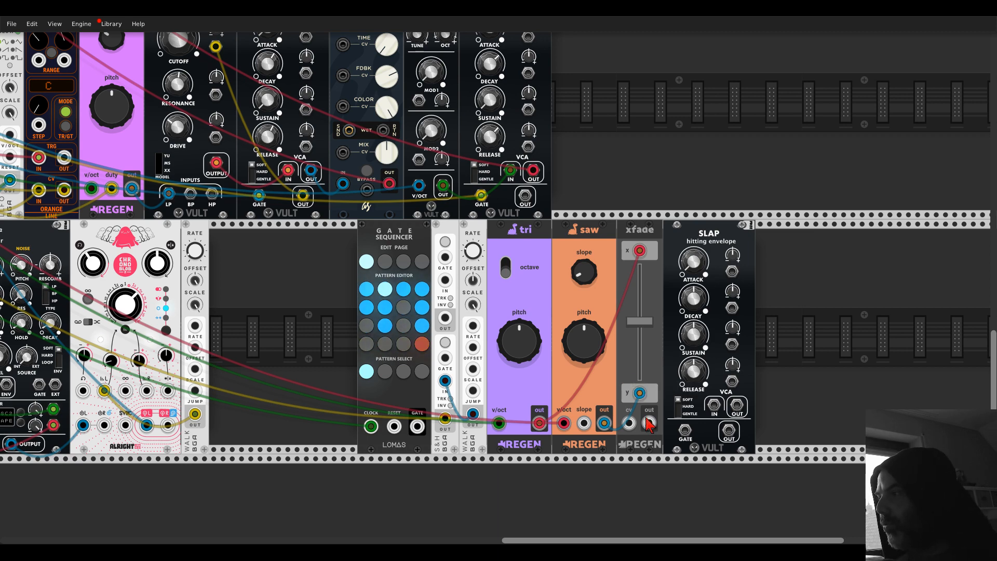
Patch the xfade output through the new SLAP's VCA to mixer channel 12, and the Gate Sequencer's gate output to SLAP's gate input
scroll(721, 392, down, 3)
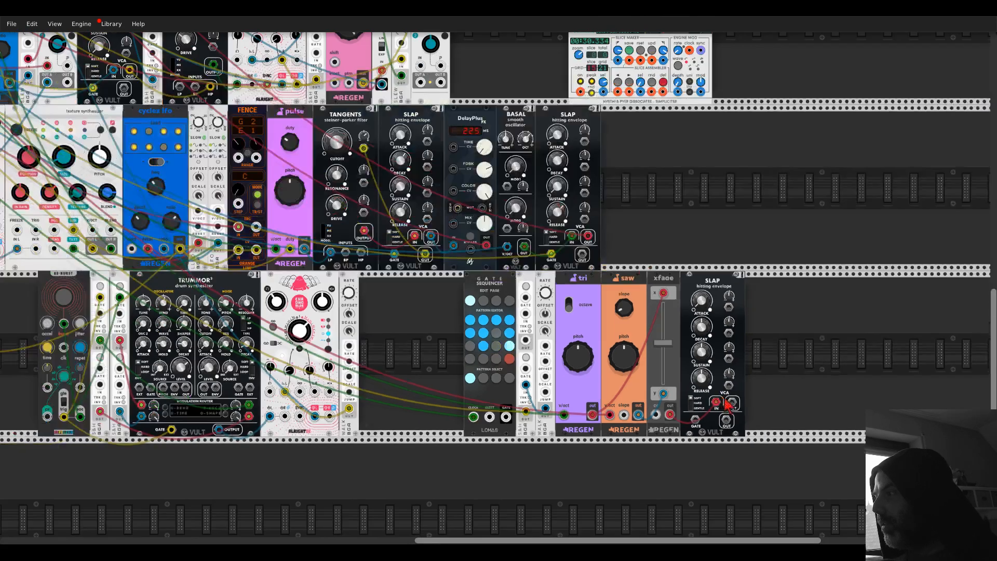
scroll(496, 242, up, 10)
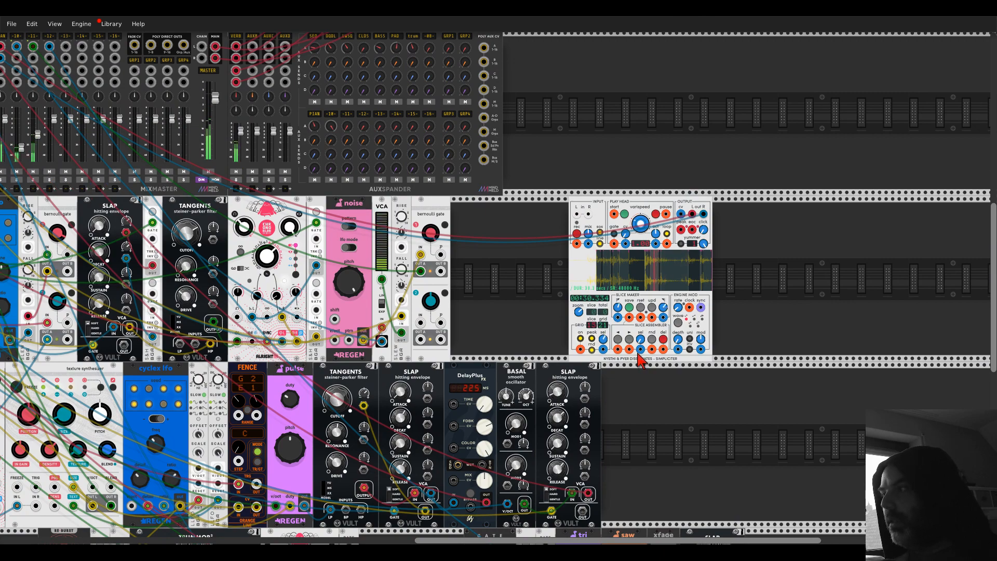
scroll(704, 459, down, 9)
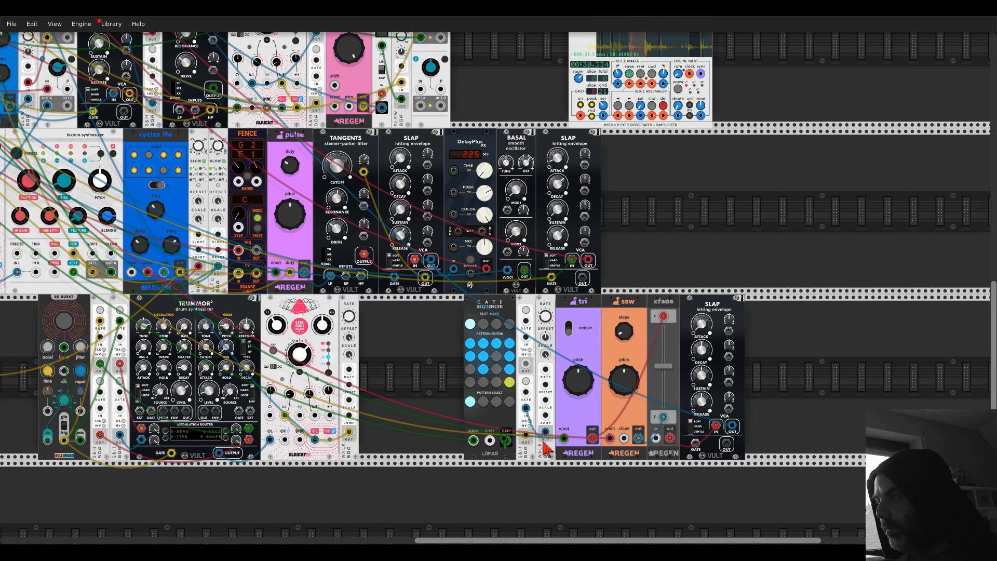
drag(506, 440, 697, 443)
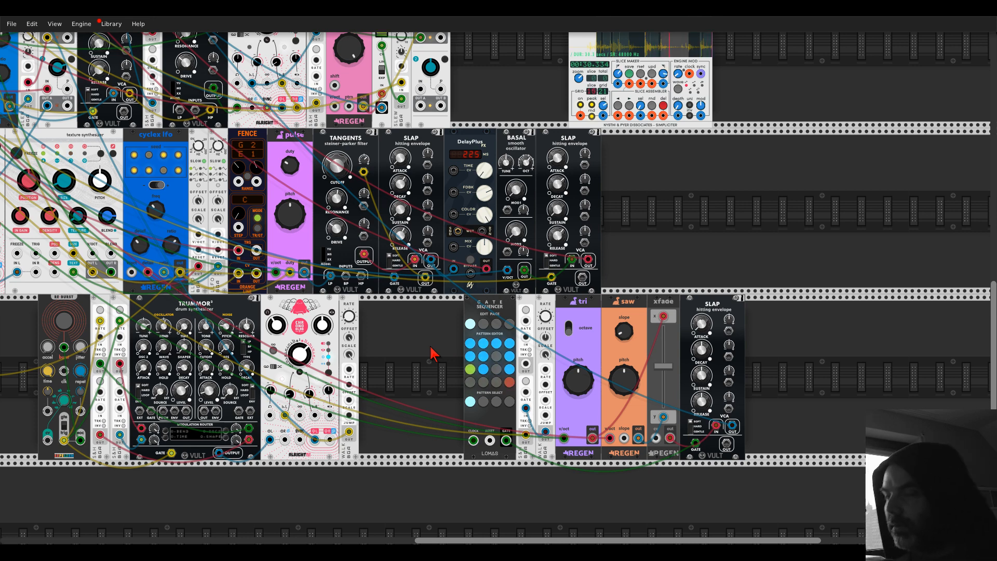
Patch the Clocked module's reset output to the Gate Sequencer's reset input and reset the clock
scroll(493, 446, down, 6)
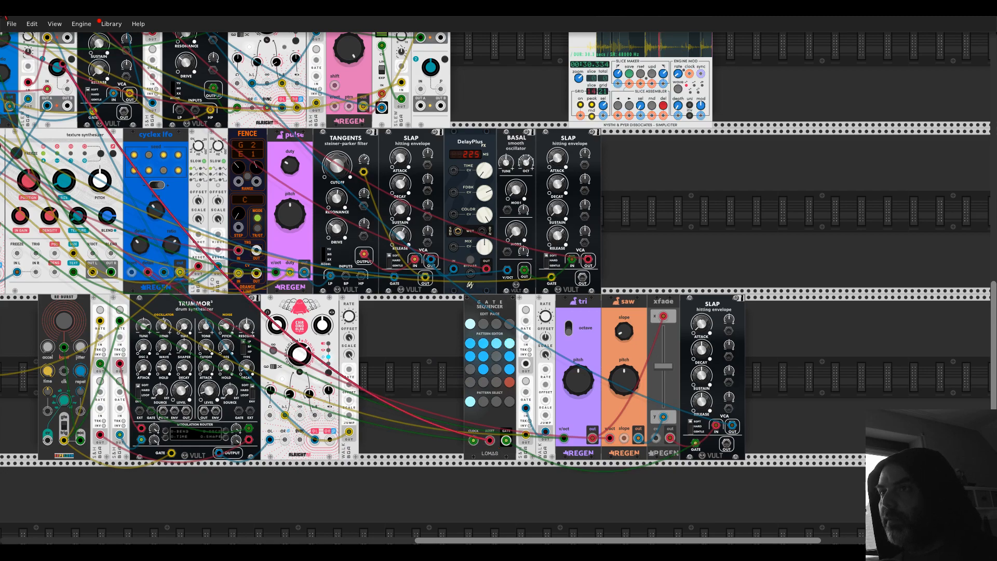
scroll(499, 288, left, 3)
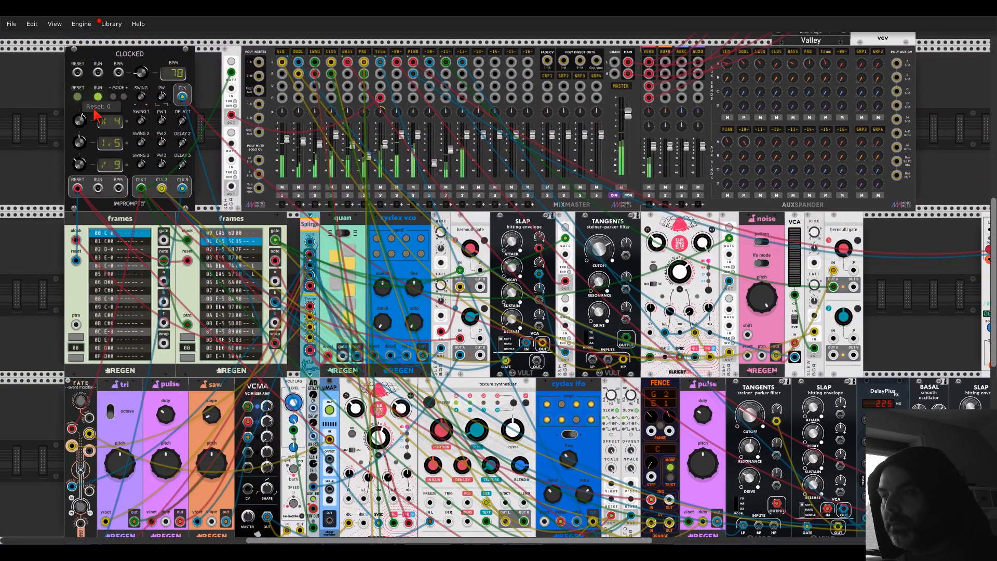
scroll(373, 356, down, 5)
scroll(373, 356, right, 6)
scroll(373, 356, right, 2)
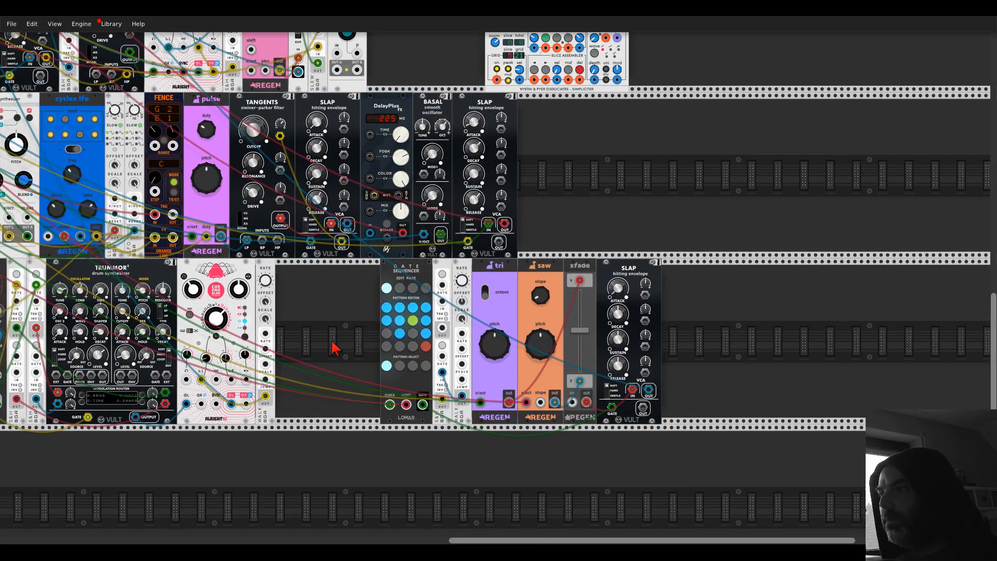
Change the gate pattern to steps 1–9, 11 and 13, and patch the sequencer's gate output to the neighbouring S&H's gate input
click(425, 321)
click(388, 334)
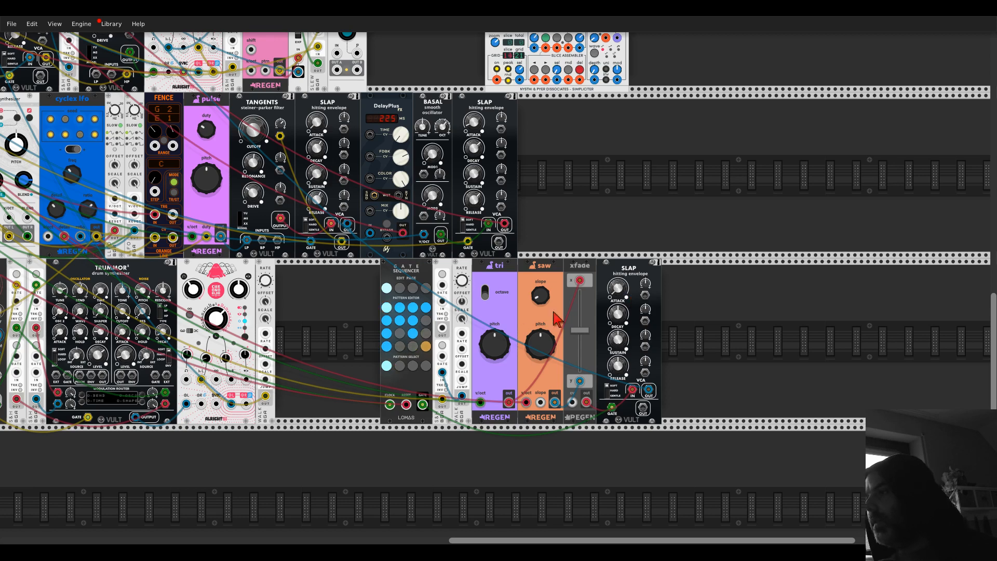
drag(443, 357, 424, 403)
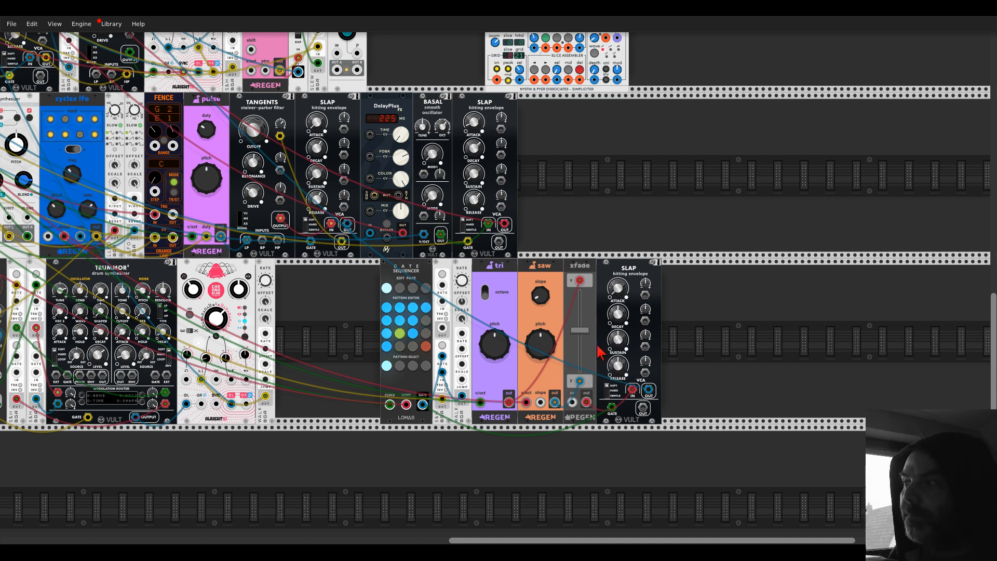
Adjust the decay of the new voice's SLAP envelope and the scale of its Walk module
drag(620, 318, 621, 316)
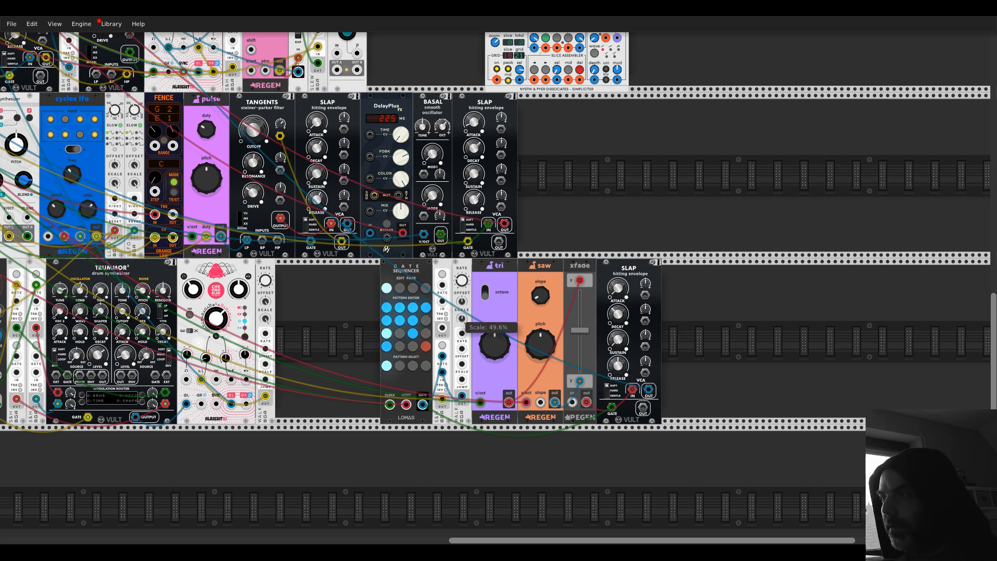
mouse_move(463, 318)
mouse_down()
mouse_move(463, 304)
mouse_move(470, 329)
mouse_up()
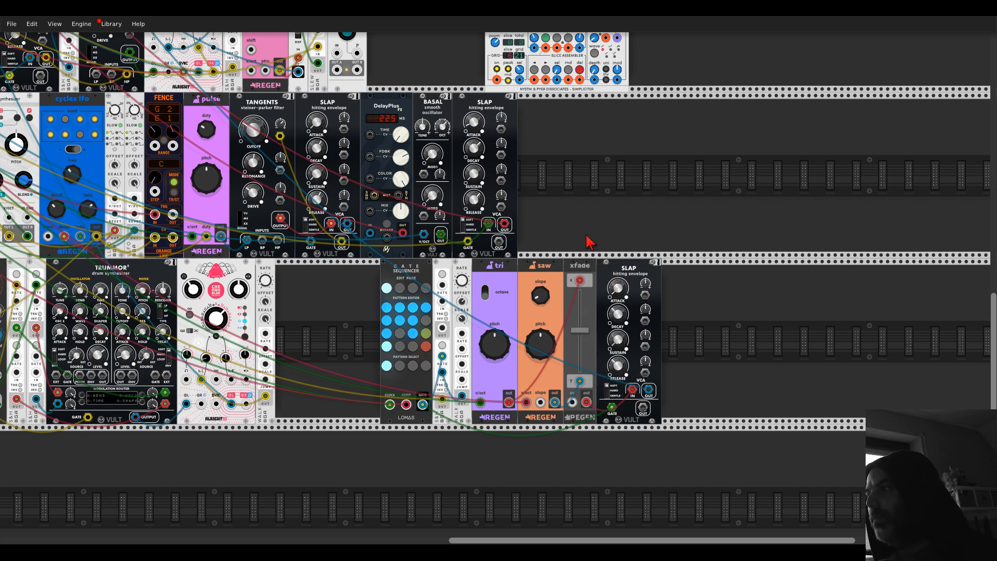
Raise the VERB sends of mixer channels 11 and 12 on the AuxSpander
scroll(370, 149, up, 10)
scroll(370, 149, left, 10)
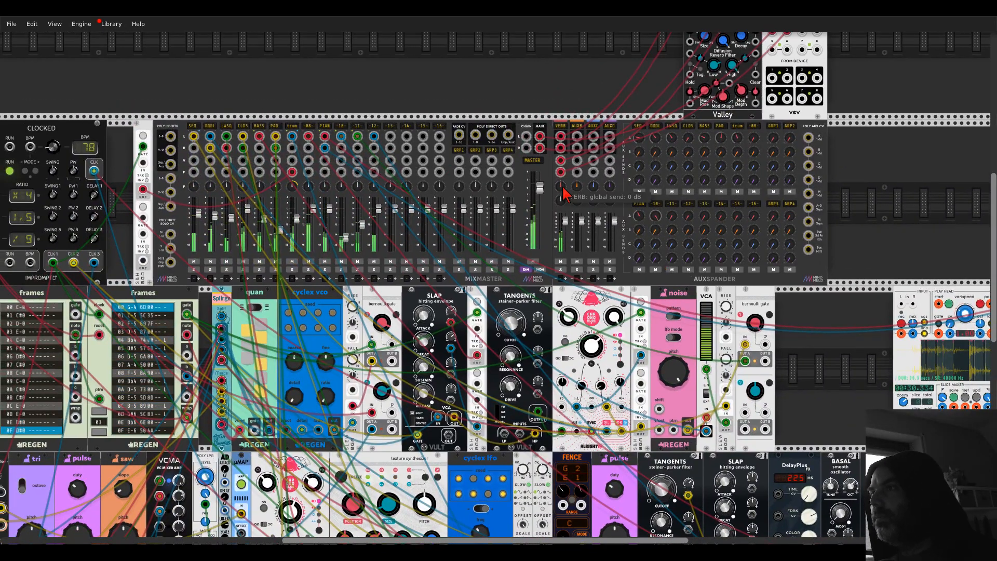
mouse_move(672, 216)
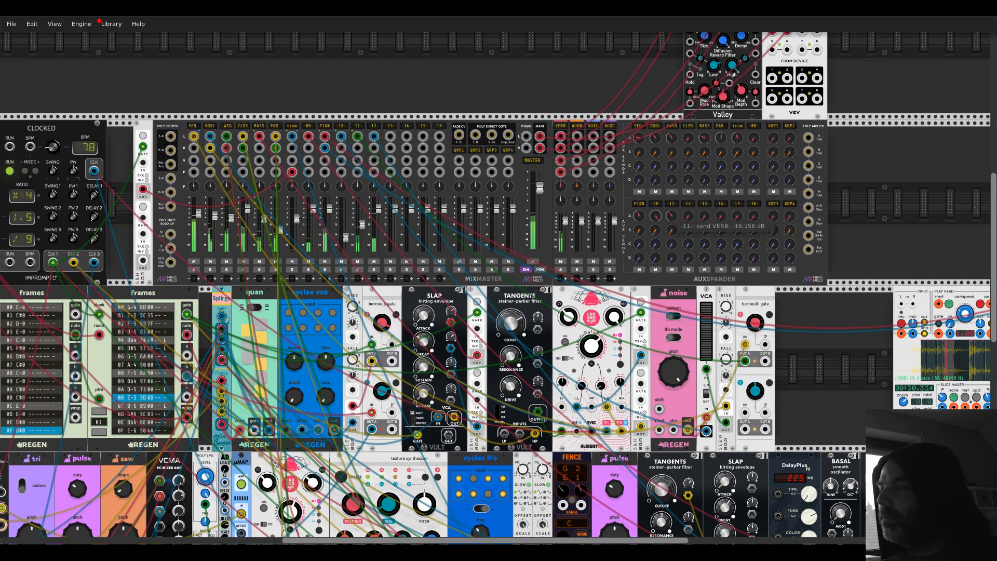
drag(672, 216, 672, 197)
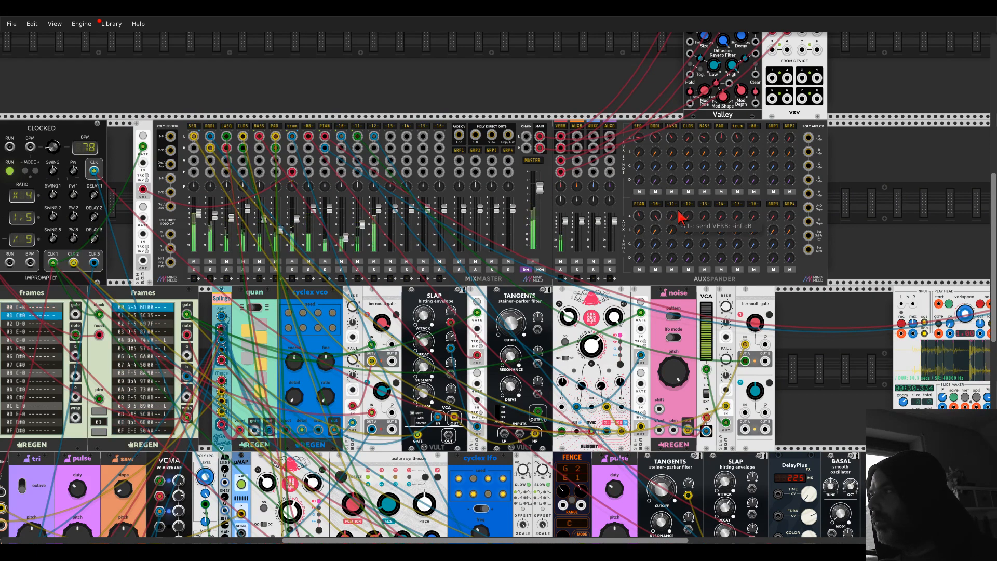
mouse_move(689, 216)
drag(689, 217, 689, 210)
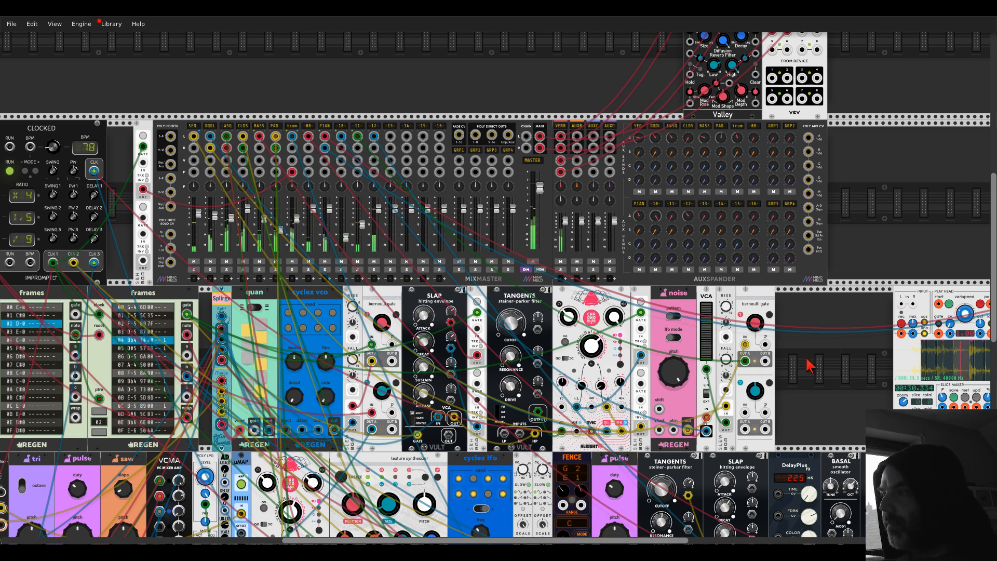
Search the module library for "knock" and place the Vult Knock bass drum after the SLAP ending the row above
drag(808, 361, 591, 12)
drag(841, 227, 761, 193)
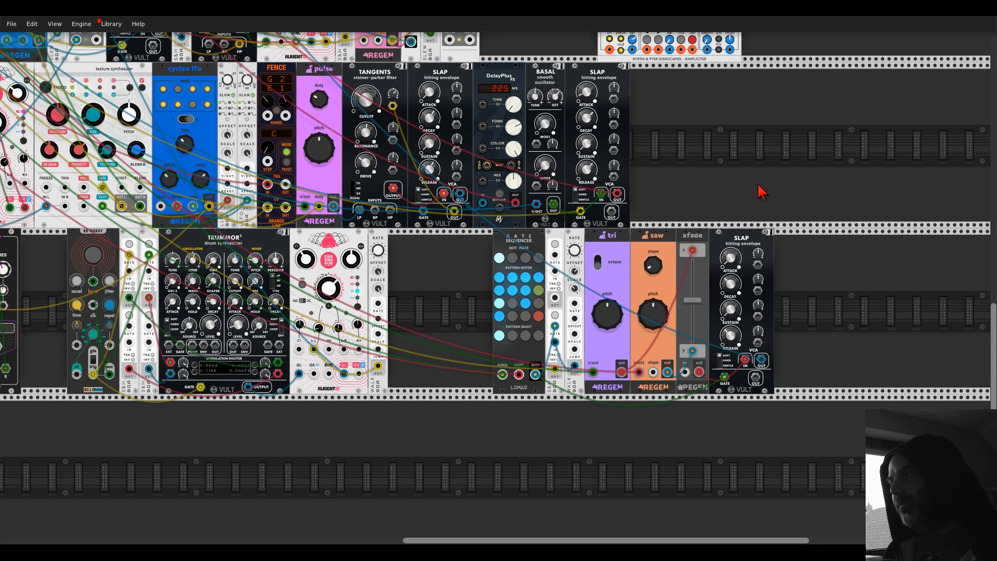
right_click(707, 173)
text(knock)
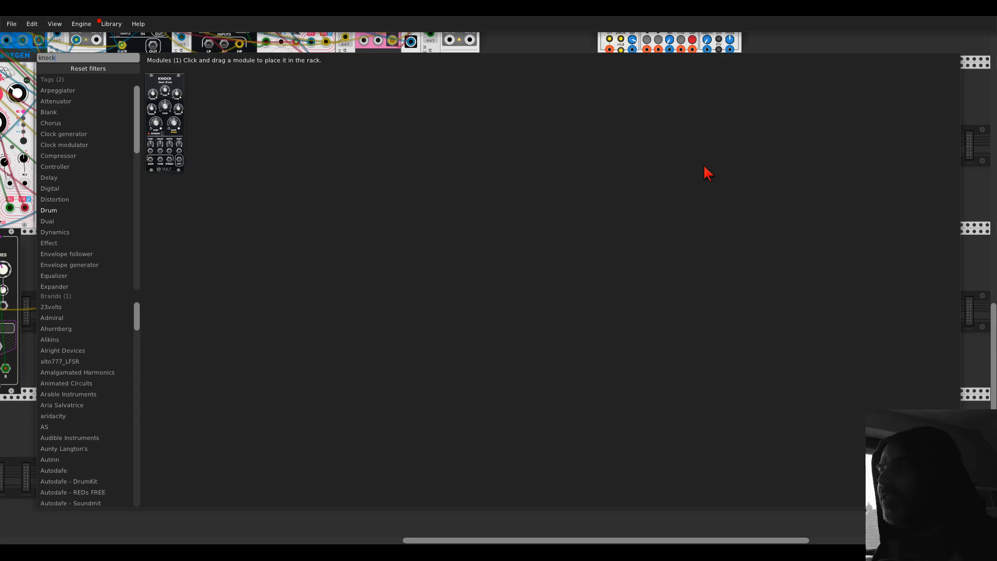
click(165, 104)
Patch Clocked's master clock to Knock's gate and Knock's output to the next free mixer channel, and adjust Knock's decay
scroll(555, 152, down, 3)
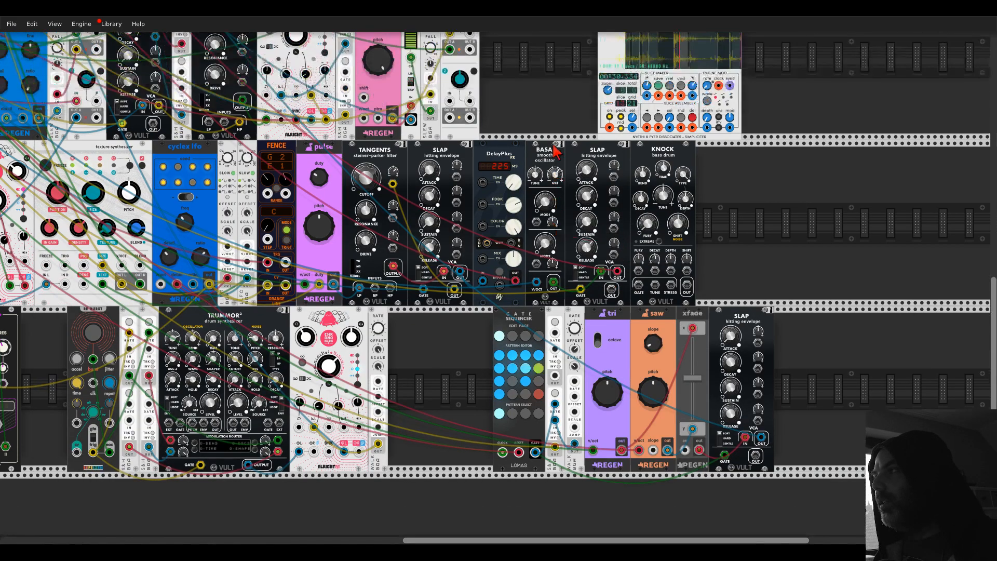
scroll(546, 116, down, 2)
scroll(712, 204, up, 1)
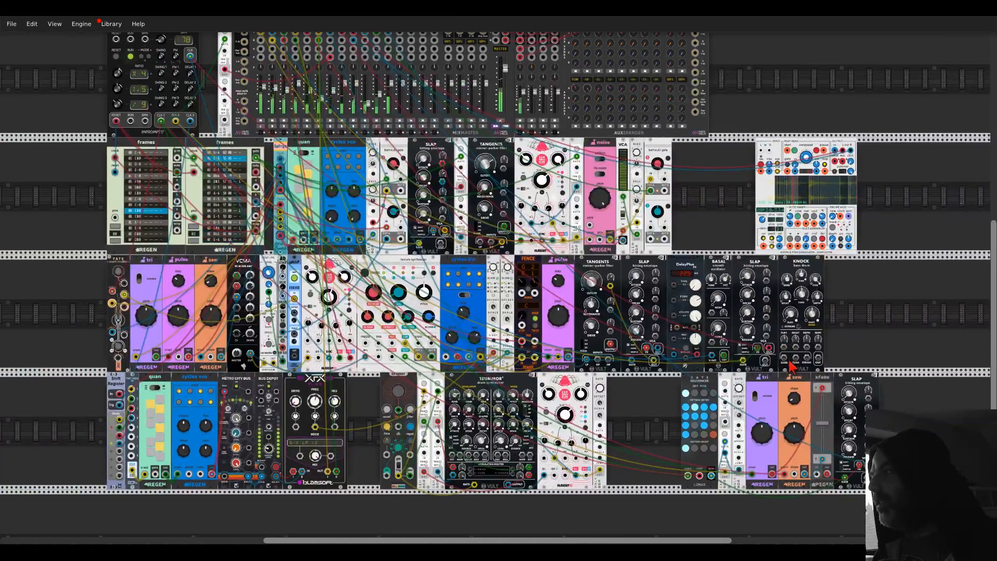
scroll(213, 179, up, 2)
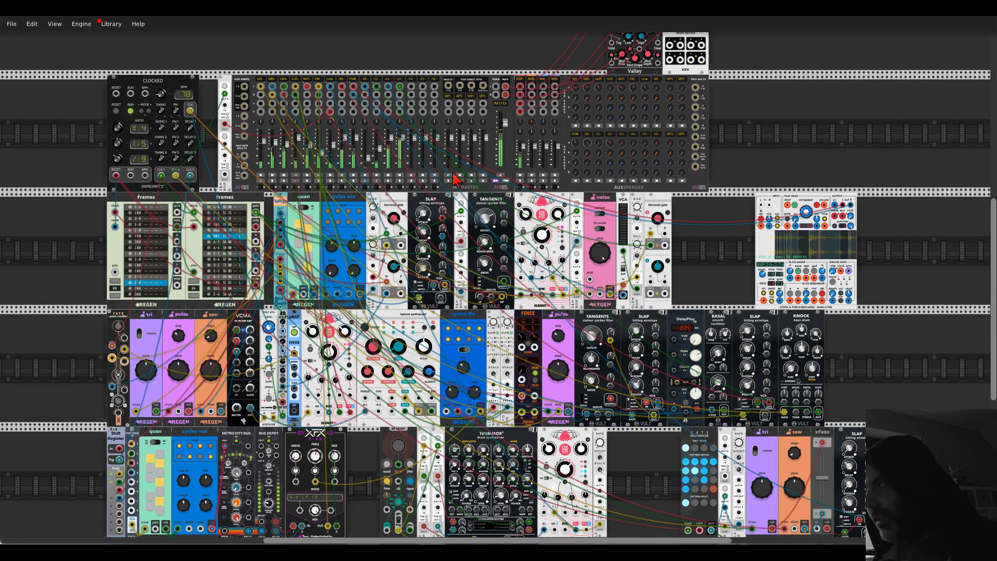
drag(783, 350, 783, 357)
Search the module library for "blob" and place a Chronoblob delay directly after the new voice's SLAP envelope
scroll(608, 204, down, 5)
scroll(608, 205, right, 5)
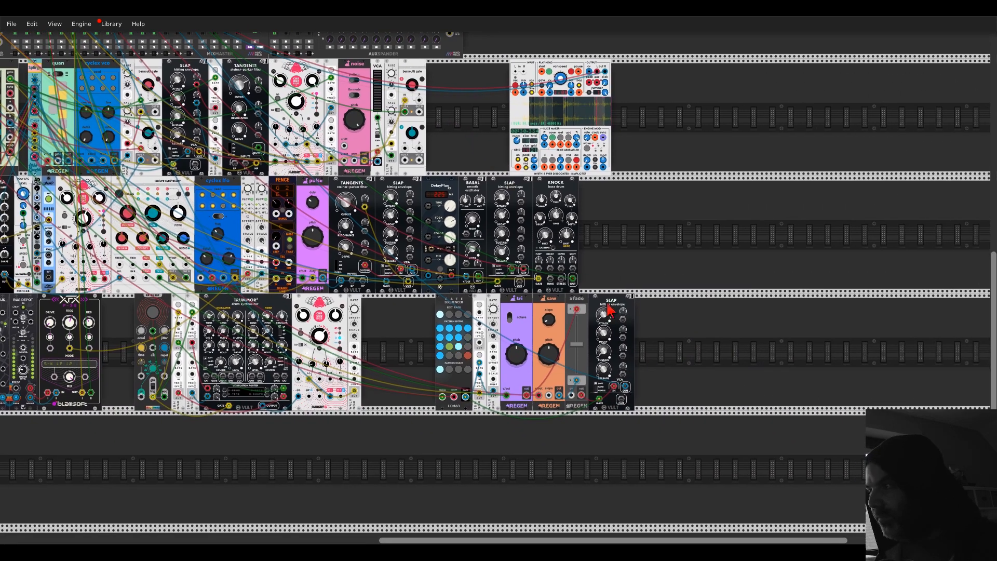
right_click(667, 362)
text(blob)
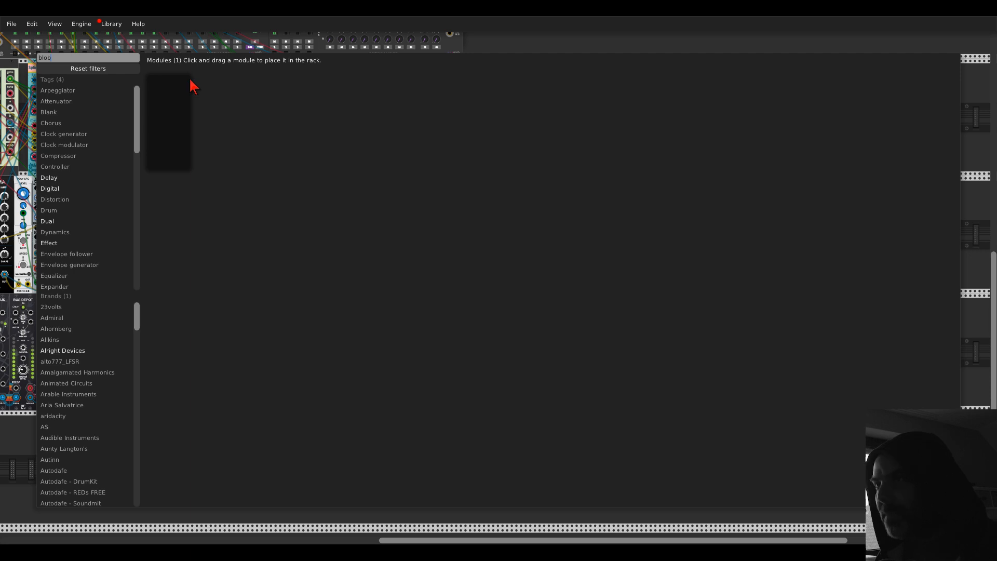
click(190, 83)
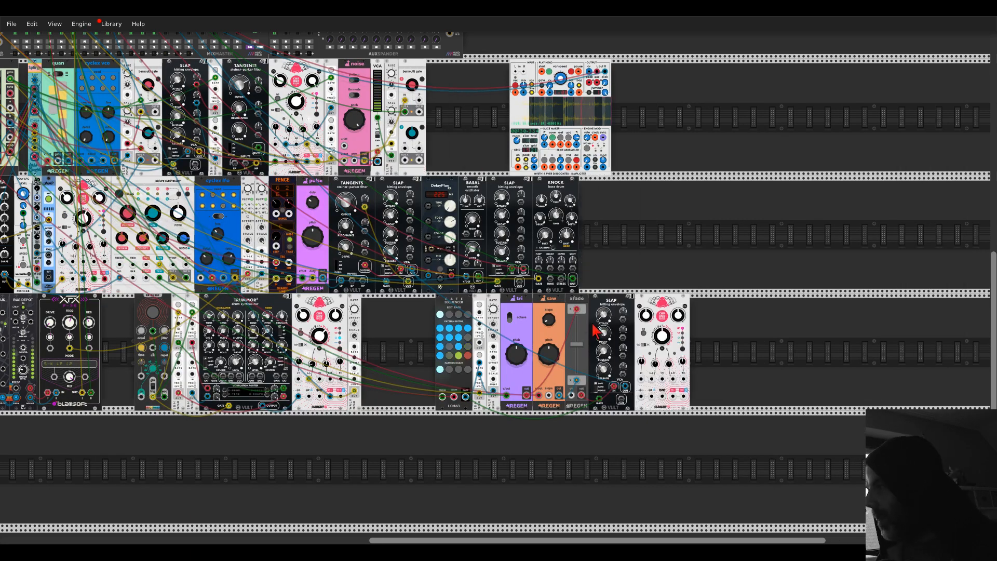
Patch the new voice's SLAP output into the Chronoblob's audio input and the Chronoblob's stereo outputs to the mixer
mouse_move(626, 387)
mouse_down()
mouse_move(686, 397)
mouse_move(625, 387)
mouse_up()
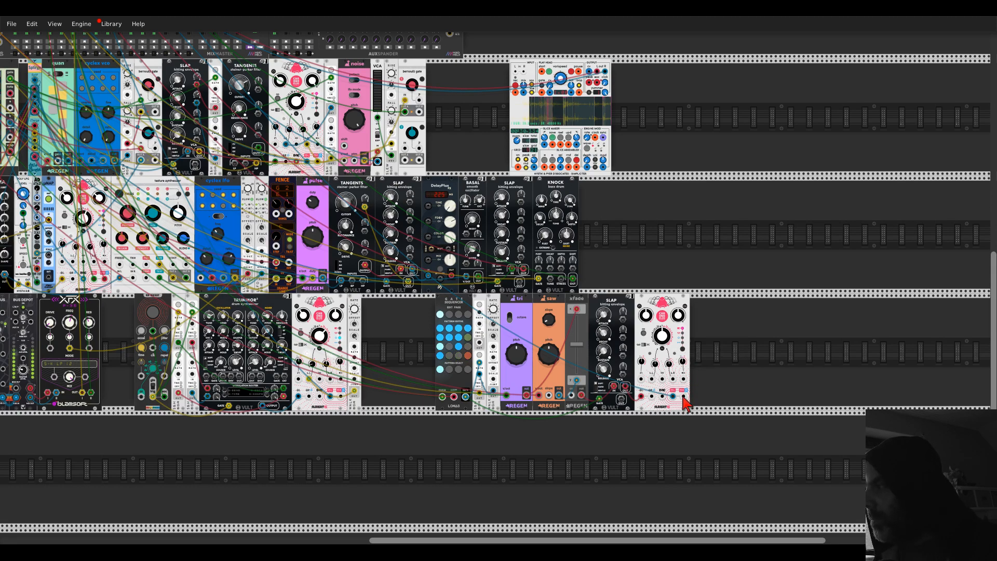
scroll(255, 142, up, 5)
scroll(255, 143, left, 3)
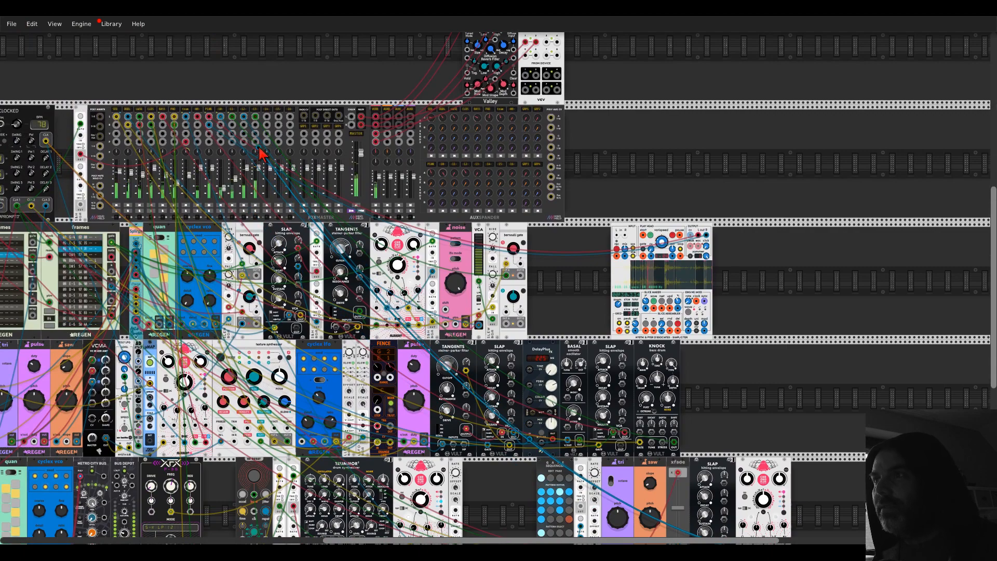
scroll(722, 294, down, 1)
scroll(722, 295, down, 5)
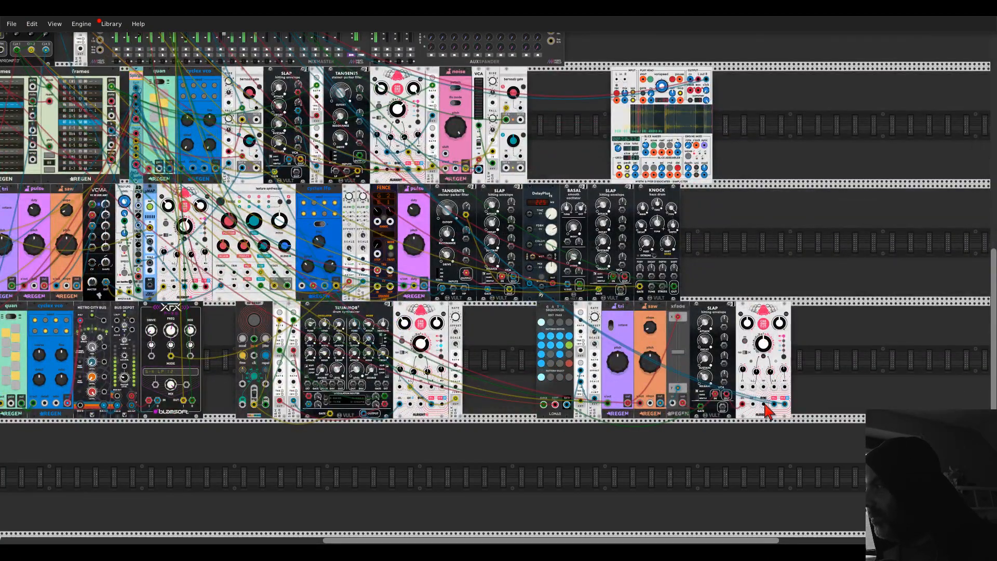
Patch Clocked's master clock to the new Chronoblob's sync input and set its dry/wet mix to about 0.40
scroll(174, 119, up, 4)
scroll(174, 119, left, 5)
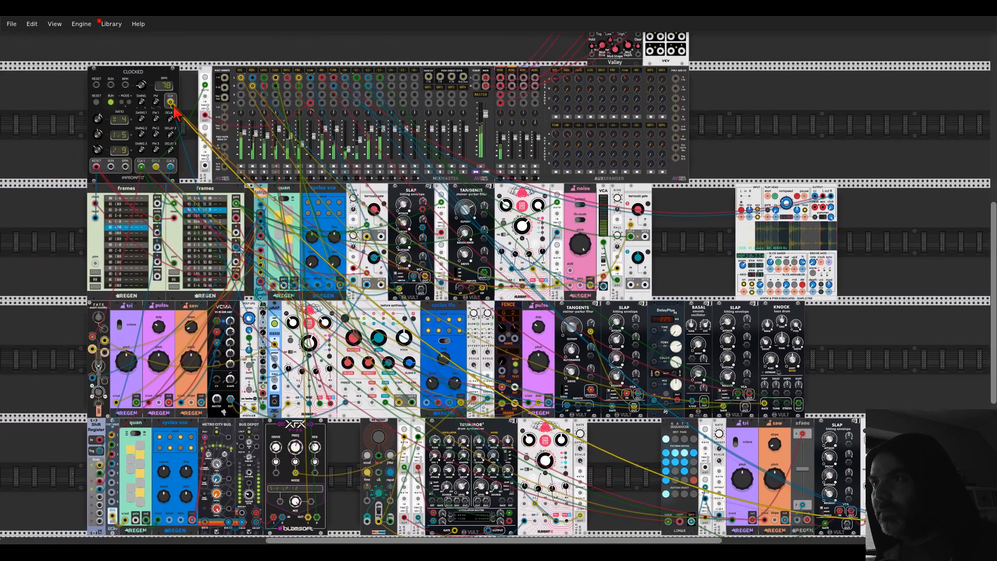
scroll(541, 218, down, 4)
scroll(540, 218, right, 10)
scroll(540, 219, down, 4)
scroll(540, 218, right, 5)
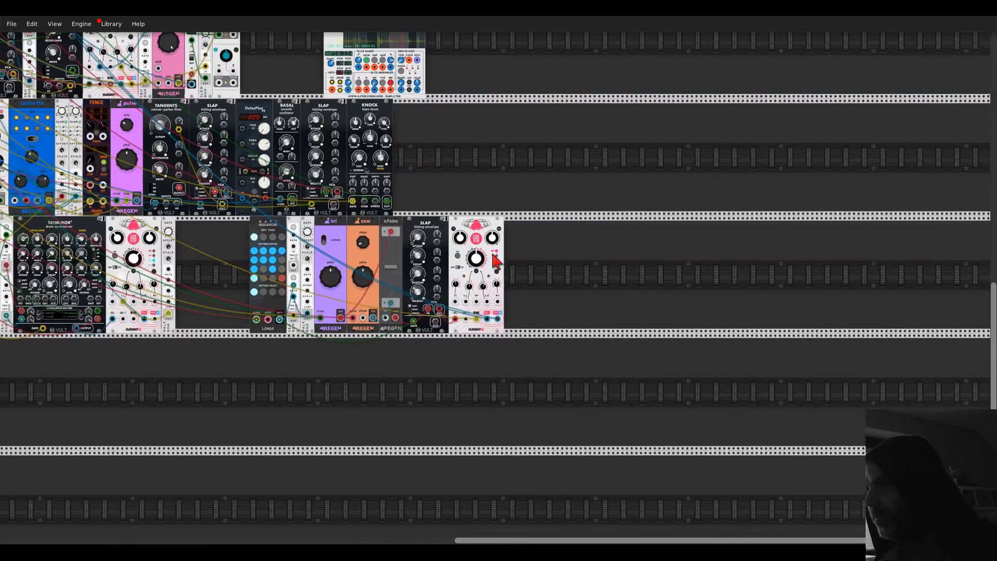
scroll(479, 260, up, 3)
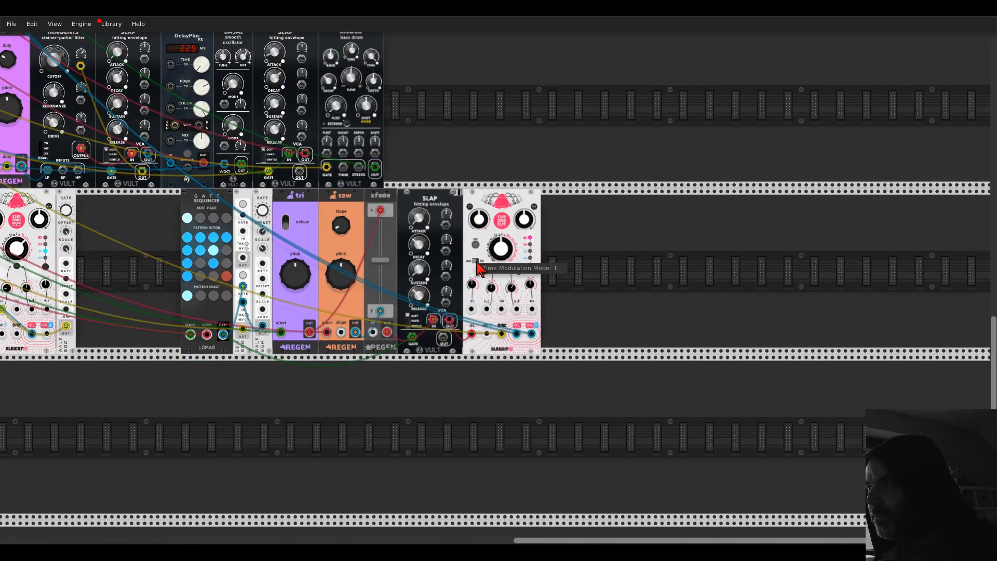
mouse_move(519, 227)
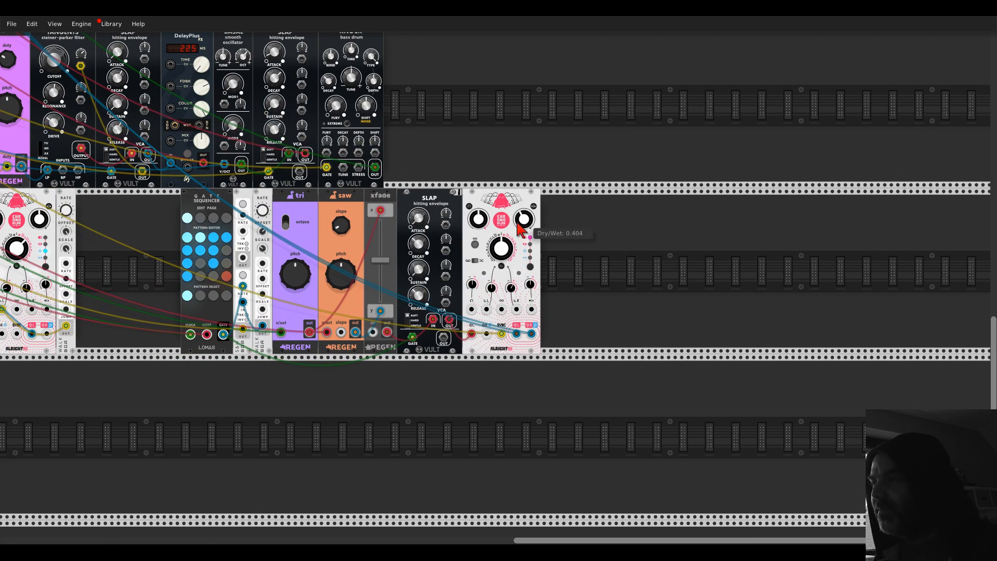
mouse_move(514, 293)
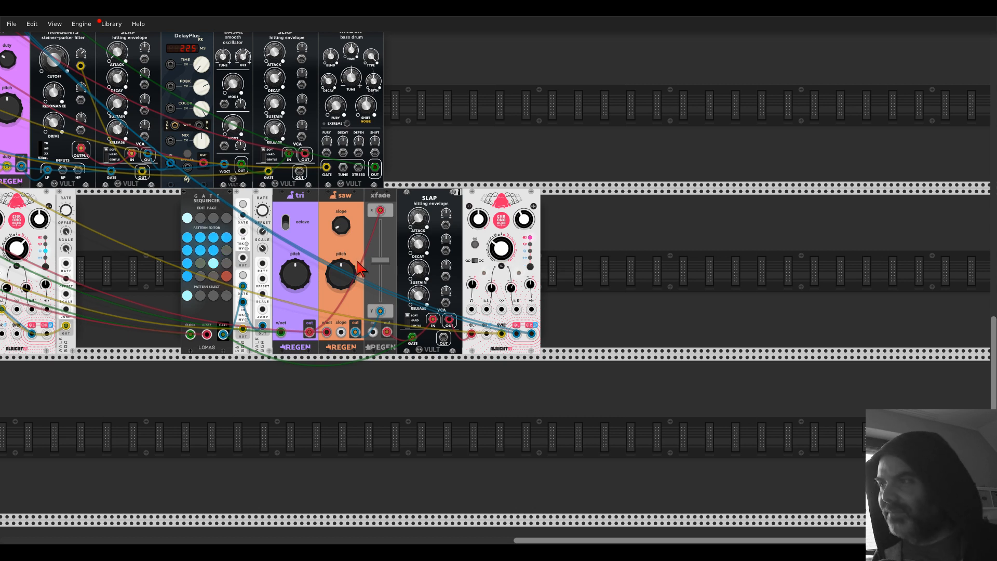
drag(380, 260, 382, 294)
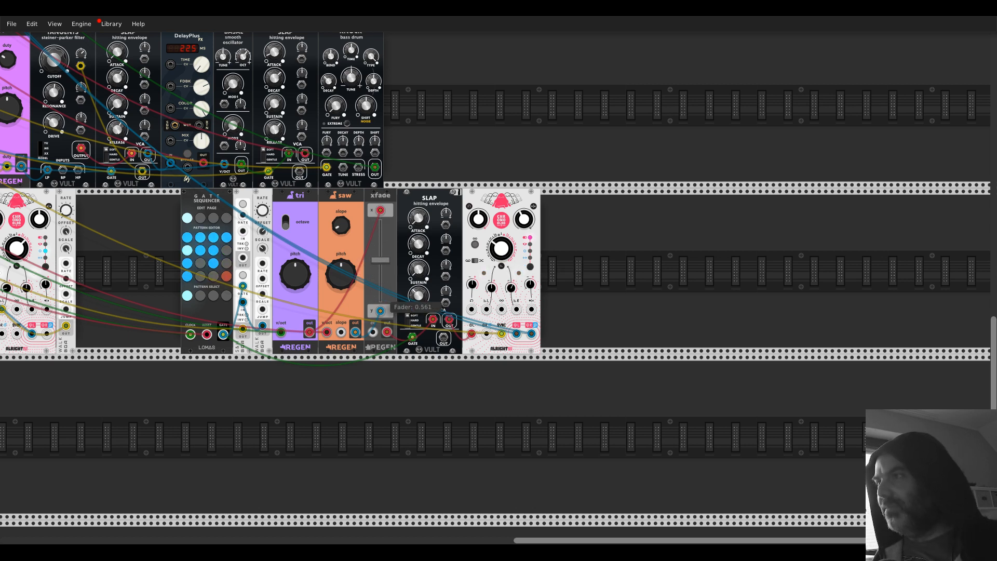
mouse_move(380, 221)
mouse_down()
mouse_move(380, 276)
mouse_move(380, 236)
mouse_up()
right_click(164, 267)
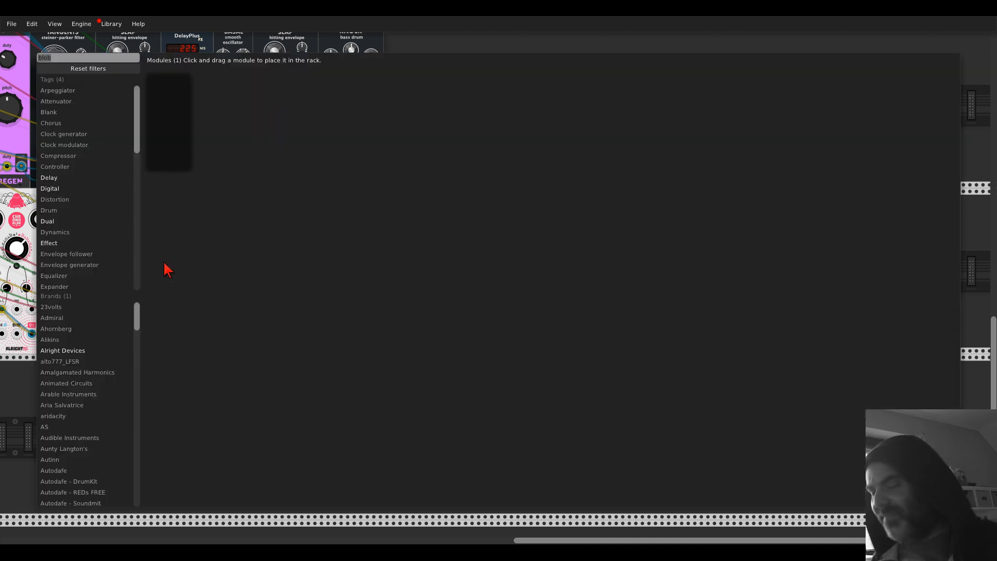
text(adsr)
click(259, 123)
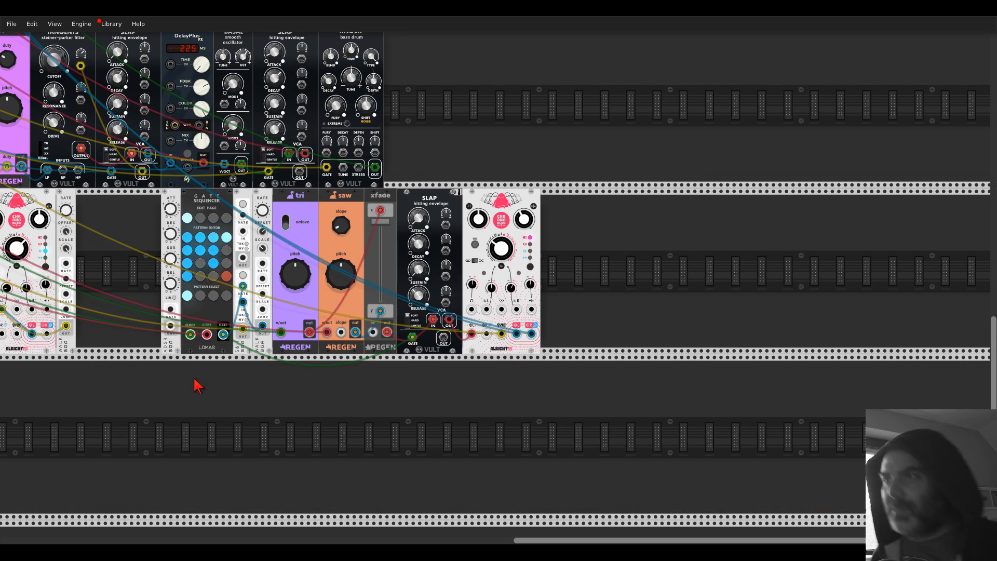
drag(127, 204, 318, 249)
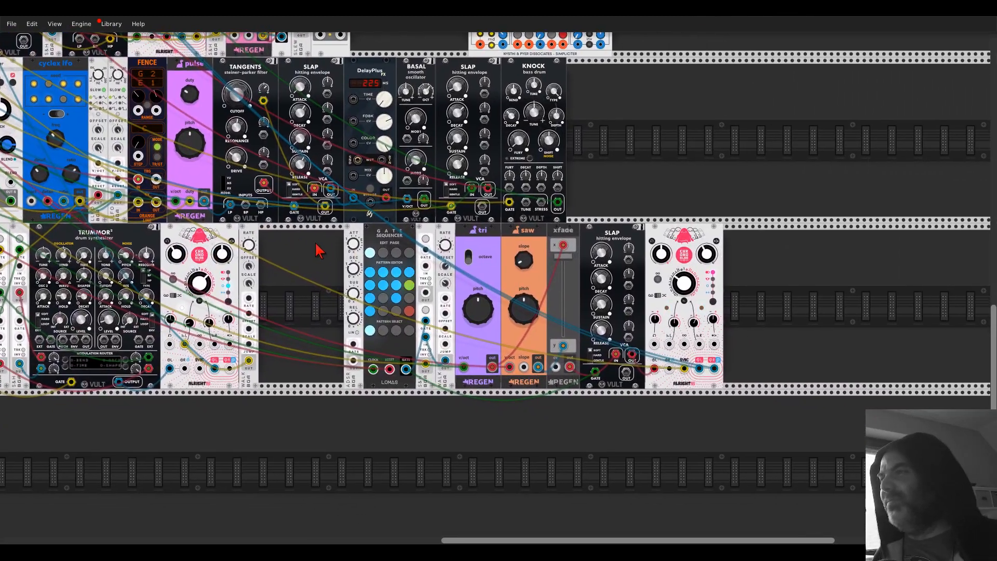
right_click(354, 236)
click(359, 323)
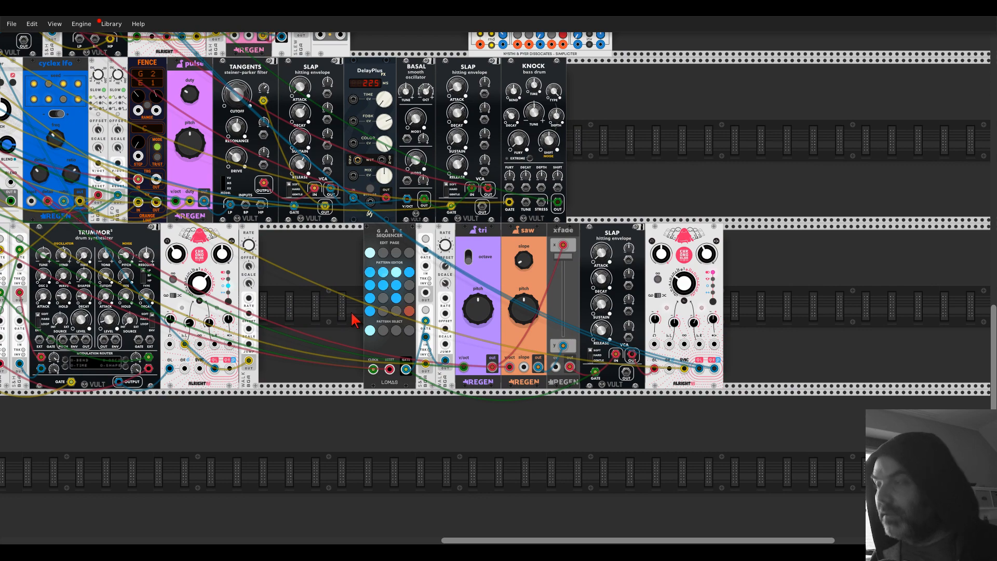
Search the module library for "llfo", place the LLFO before the gate sequencer, and patch its output to the crossfader's CV input
right_click(353, 318)
text(llfo)
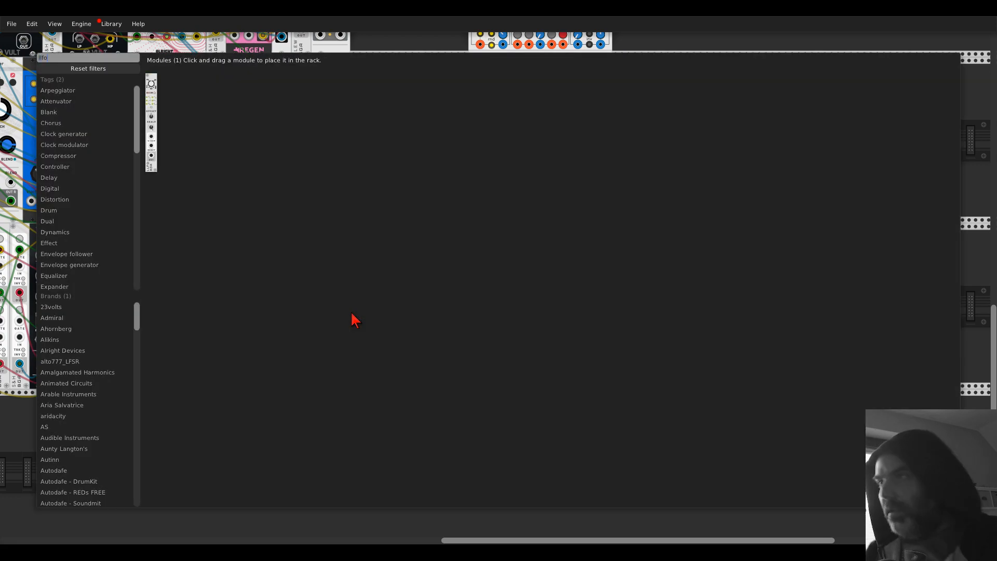
drag(154, 80, 370, 296)
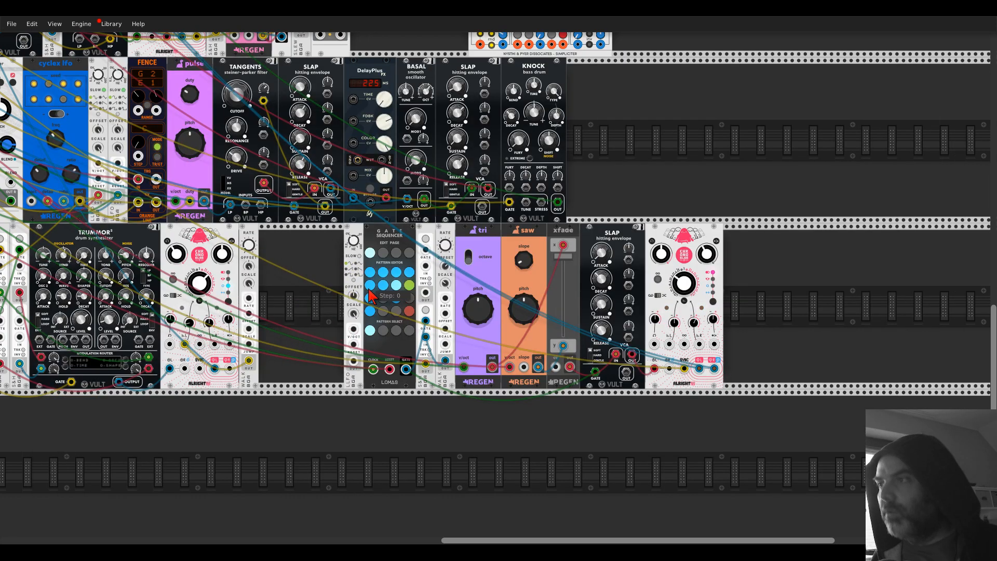
drag(355, 361, 556, 367)
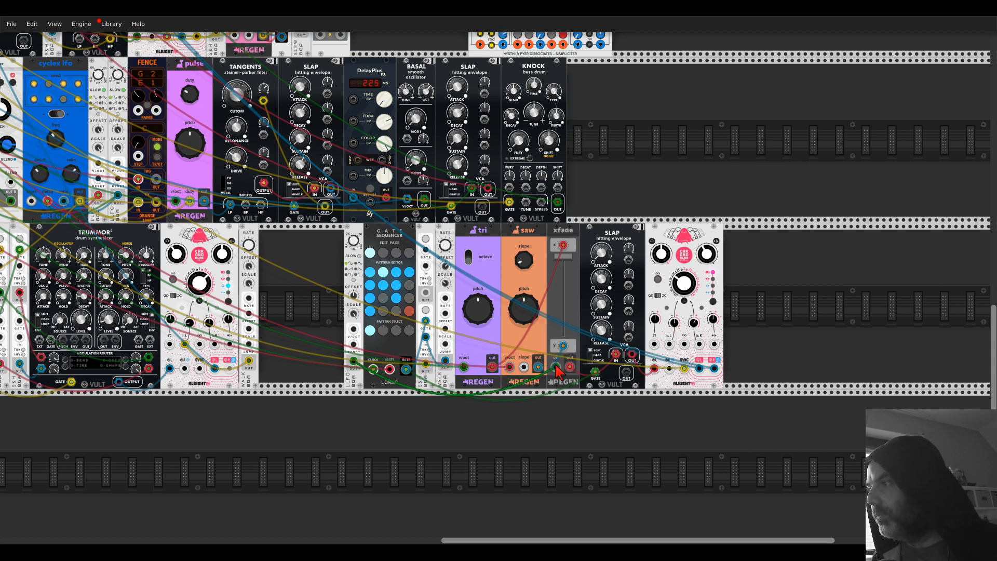
Put the LLFO flush against the gate sequencer and reset the xfade fader to its default centre position
drag(351, 296, 341, 295)
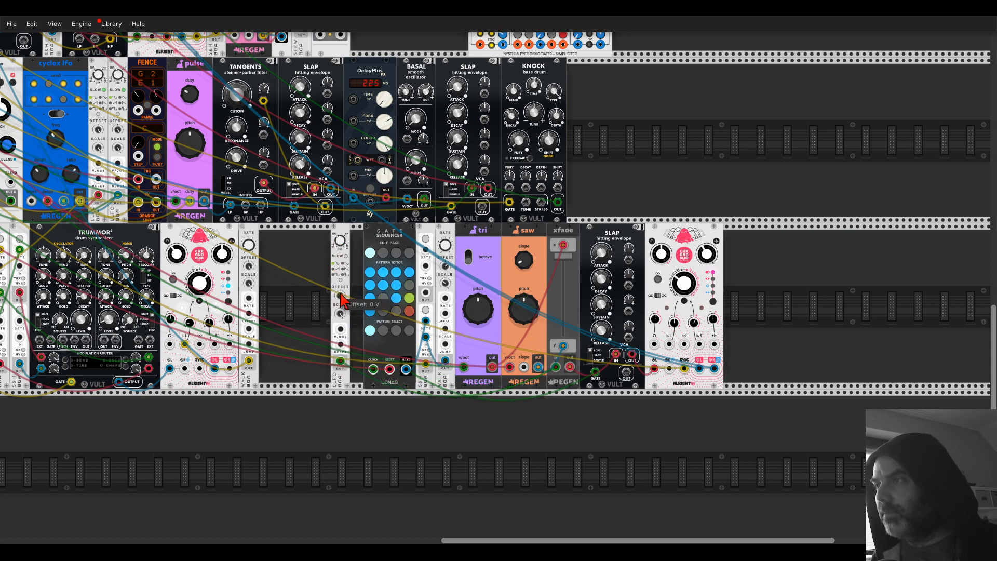
drag(347, 241, 361, 242)
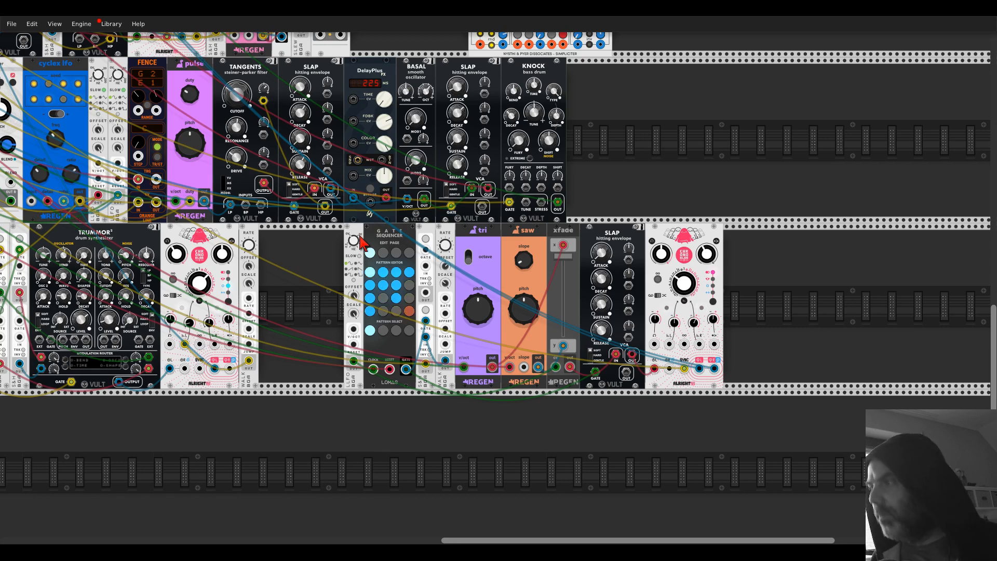
double_click(565, 261)
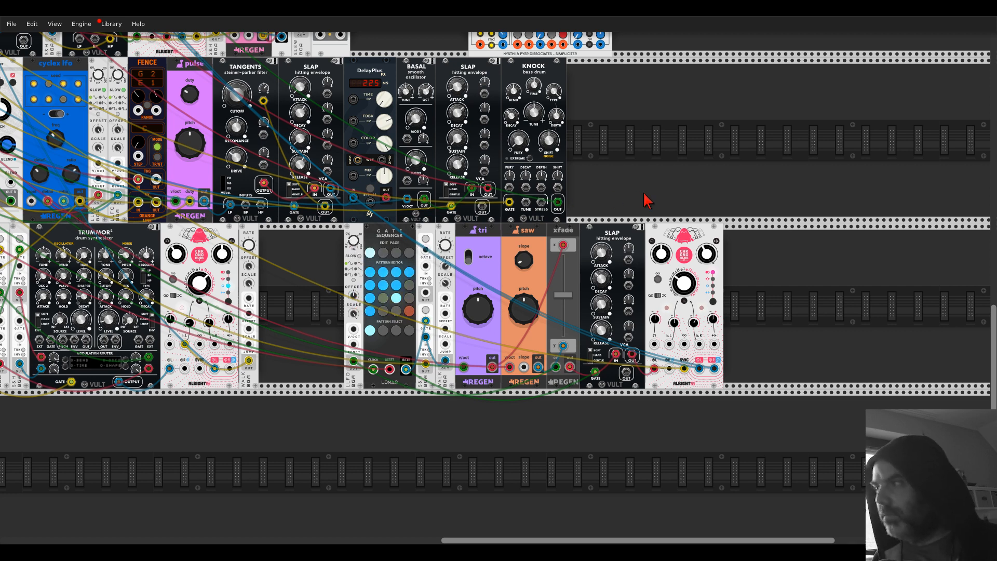
Search the module library for "sample" and place a Bogaudio S&H directly after the new voice's Chronoblob
drag(646, 200, 507, 189)
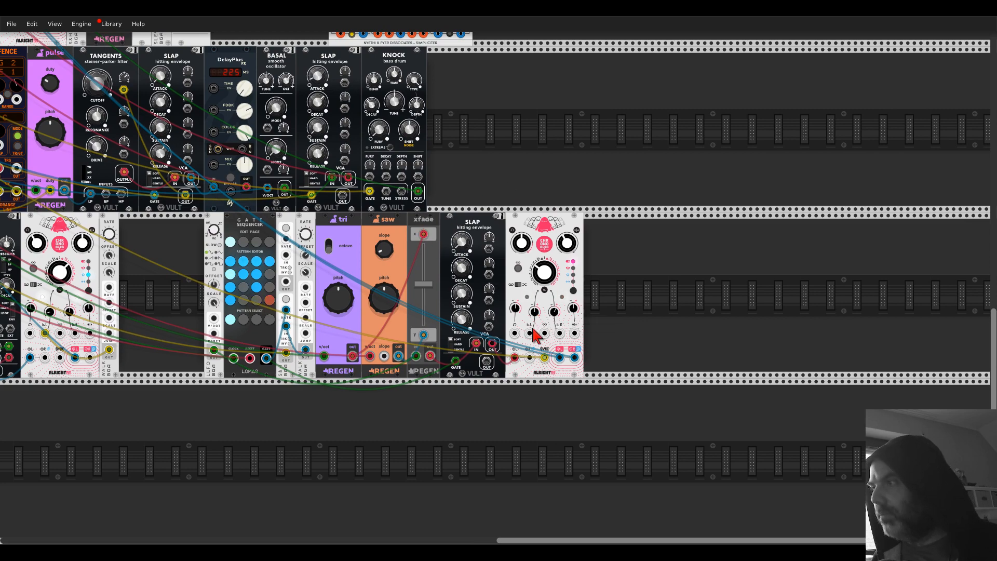
right_click(598, 312)
text(sample)
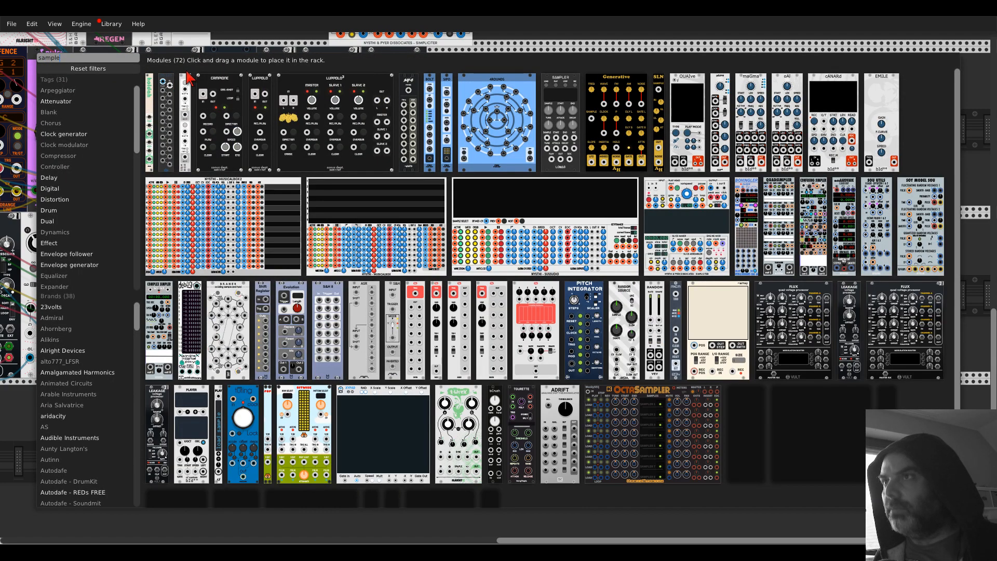
click(187, 78)
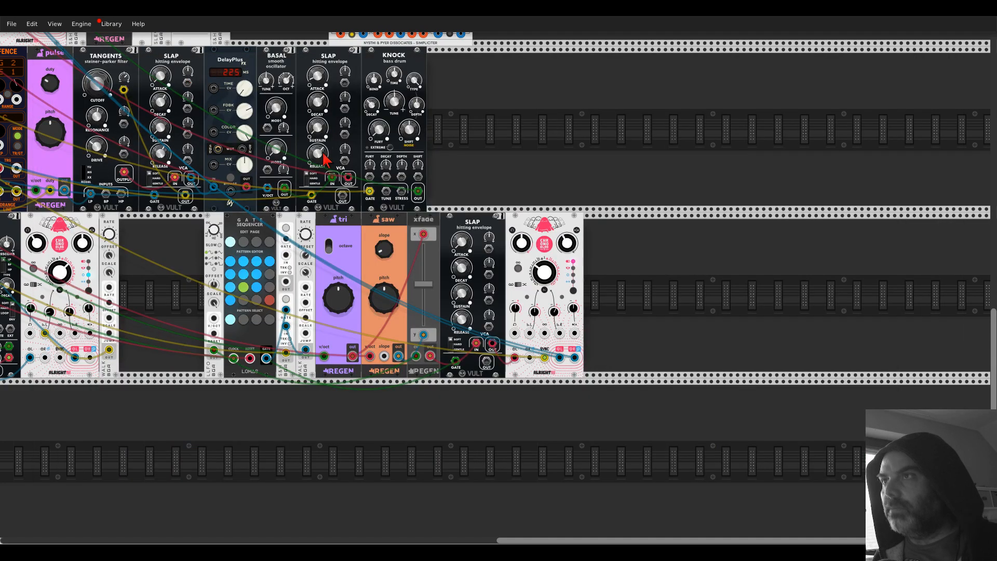
Trigger the S&H from the gate sequencer and patch its two outputs to the Chronoblob's two middle CV inputs
drag(593, 239, 250, 359)
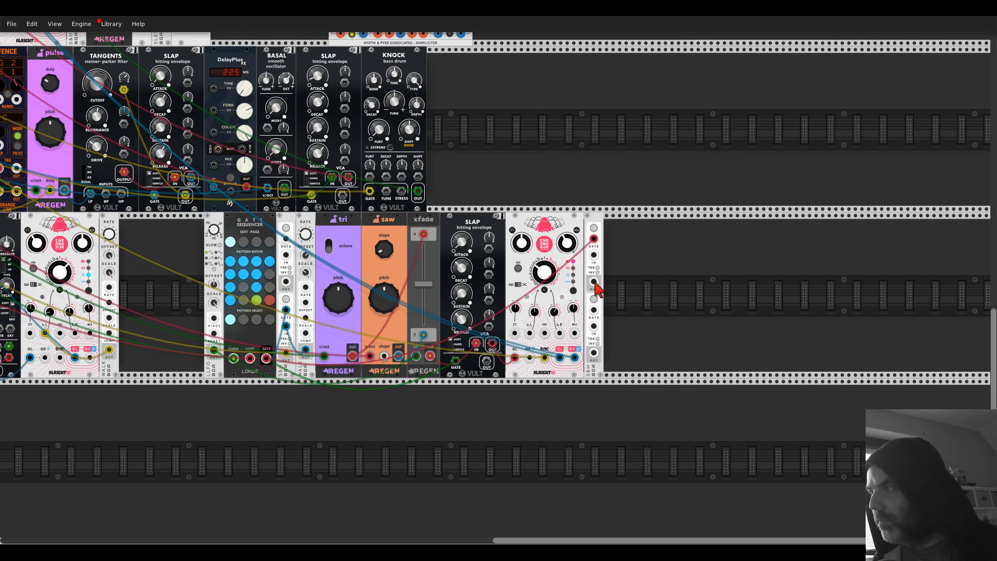
drag(594, 283, 529, 333)
drag(593, 352, 560, 333)
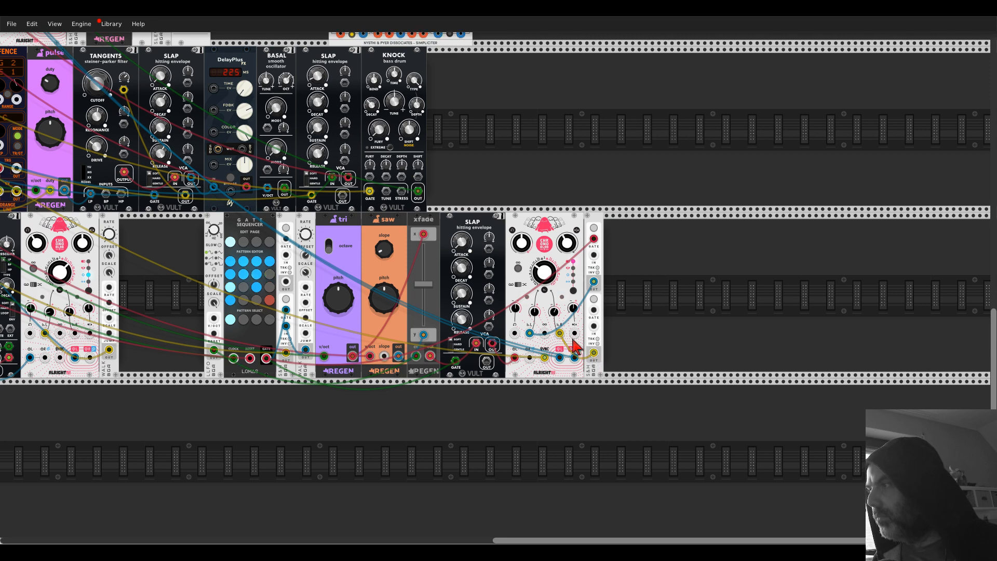
Set the new S&H's normal range to +/-5V
right_click(592, 223)
mouse_move(639, 358)
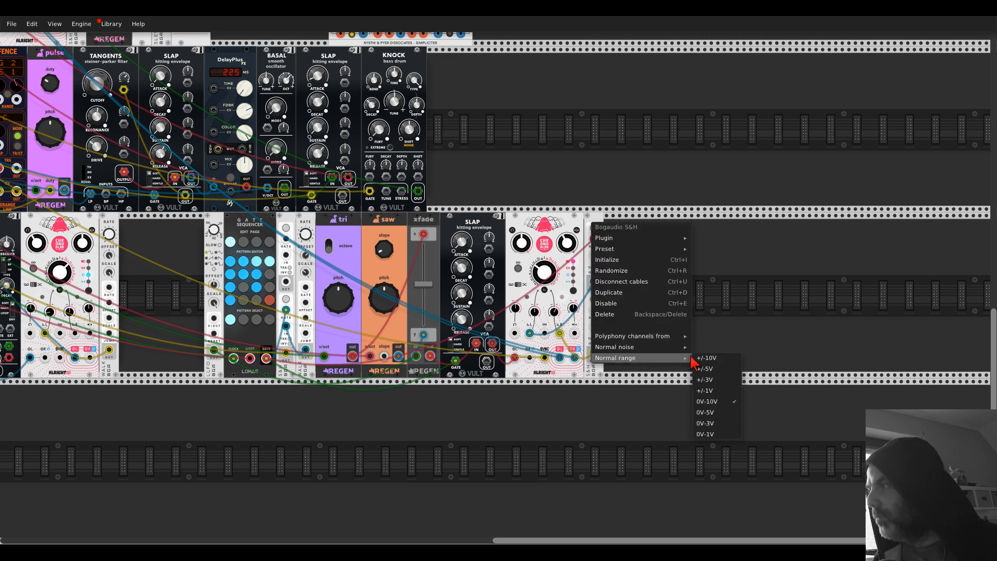
click(713, 370)
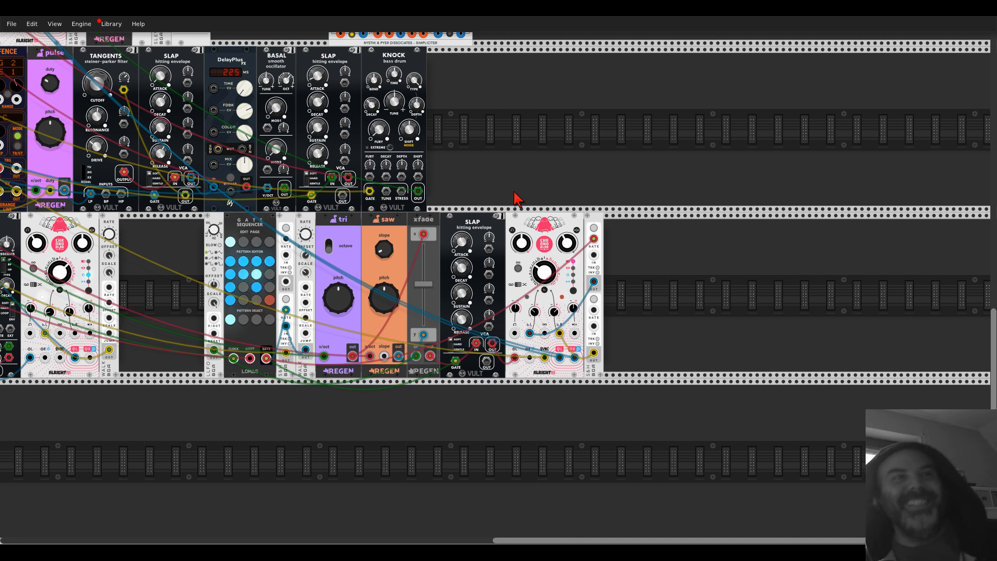
Set the engine's thread count to 4 (most modules)
scroll(501, 124, up, 5)
scroll(500, 124, left, 8)
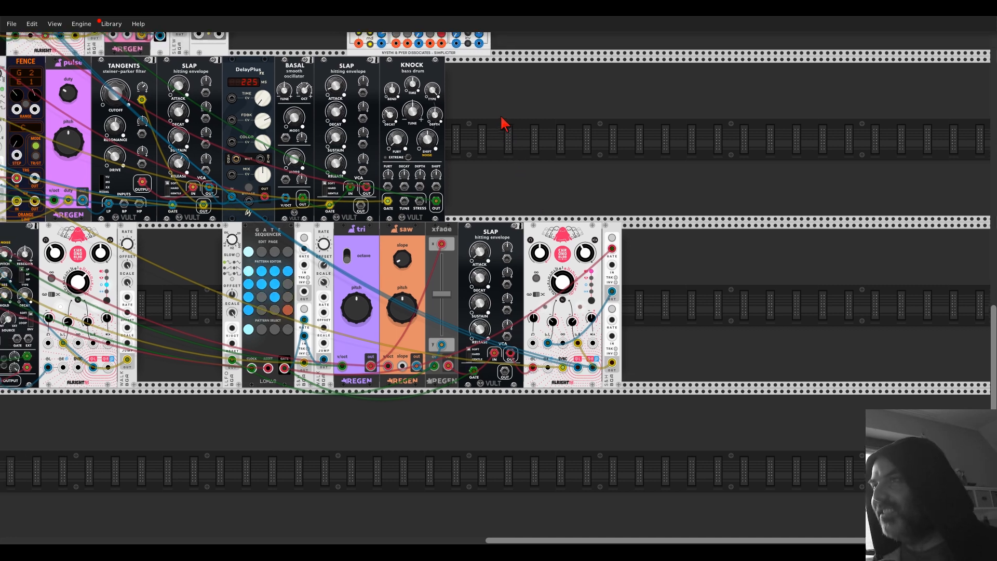
scroll(605, 192, down, 5)
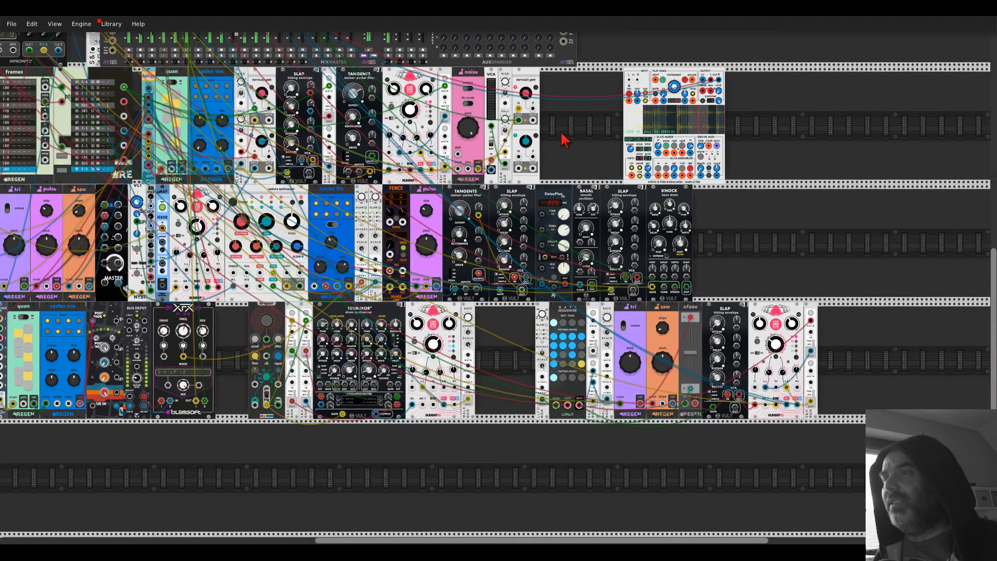
click(84, 24)
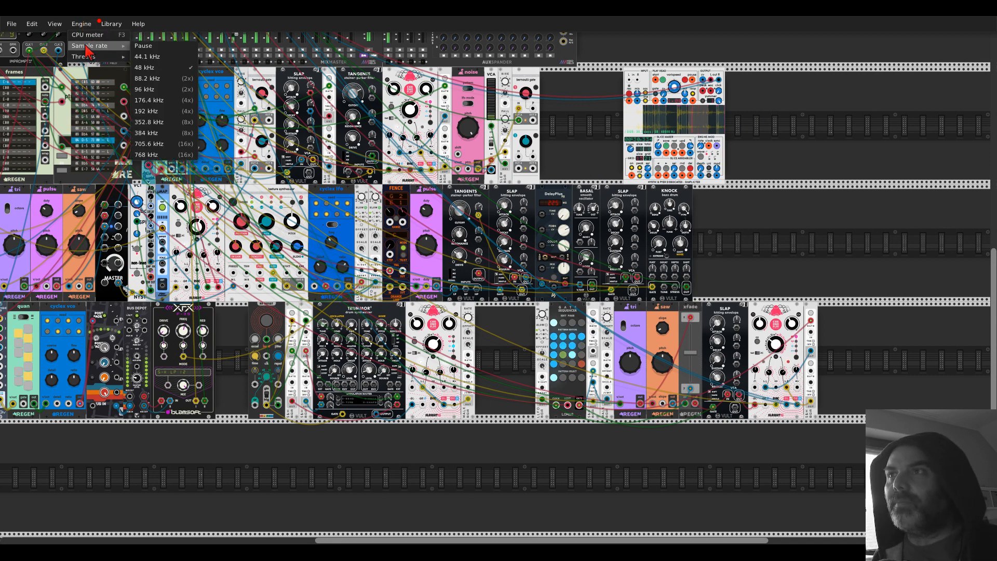
mouse_move(89, 57)
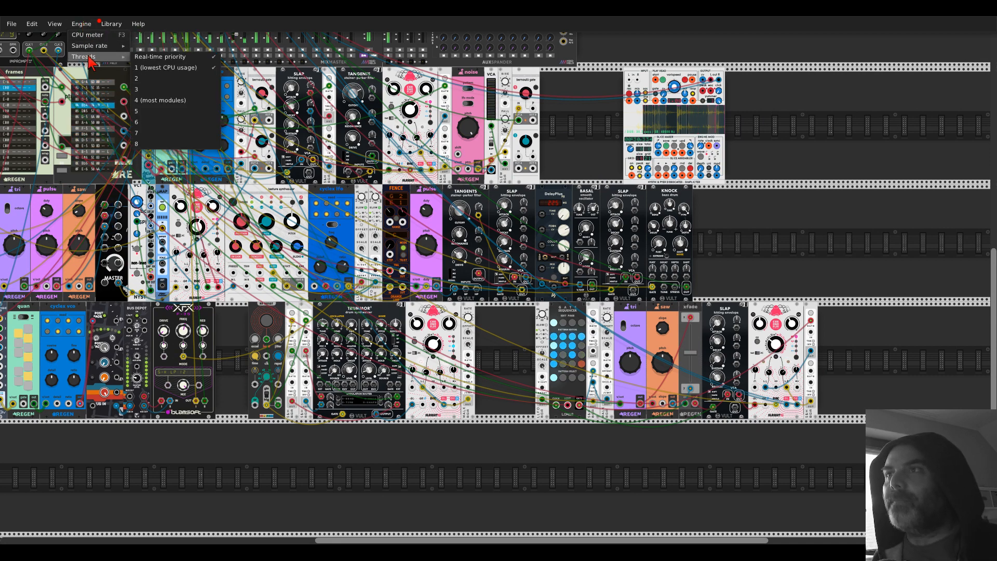
click(176, 100)
Raise the Knock bass drum's shift slightly and reduce its decay
drag(568, 127, 691, 213)
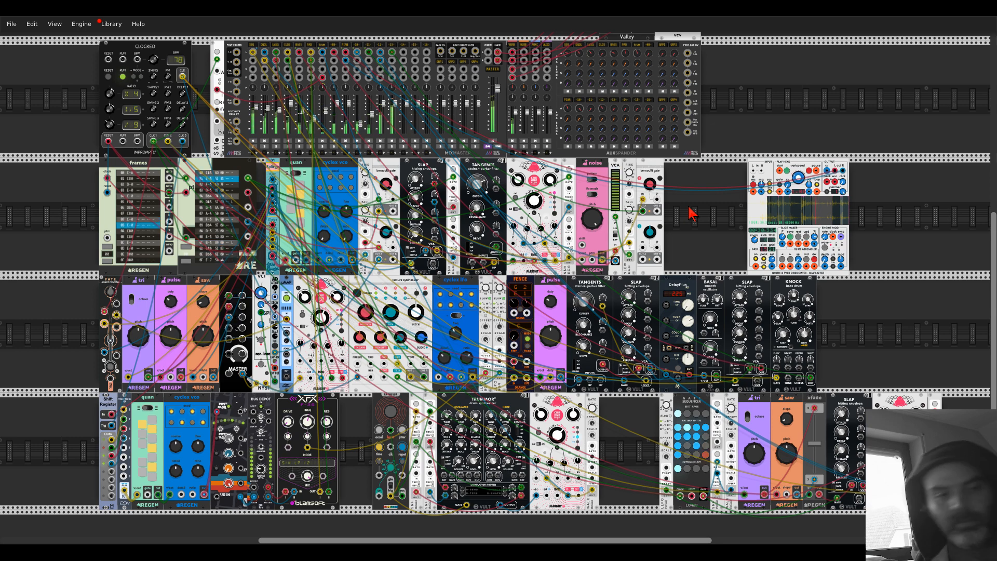
mouse_move(779, 318)
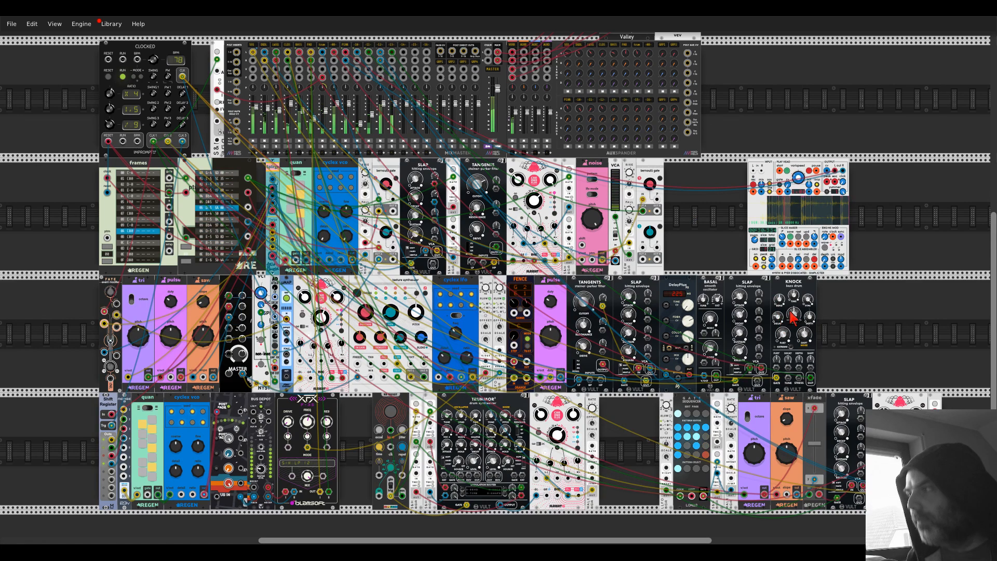
mouse_move(811, 317)
drag(804, 333, 804, 327)
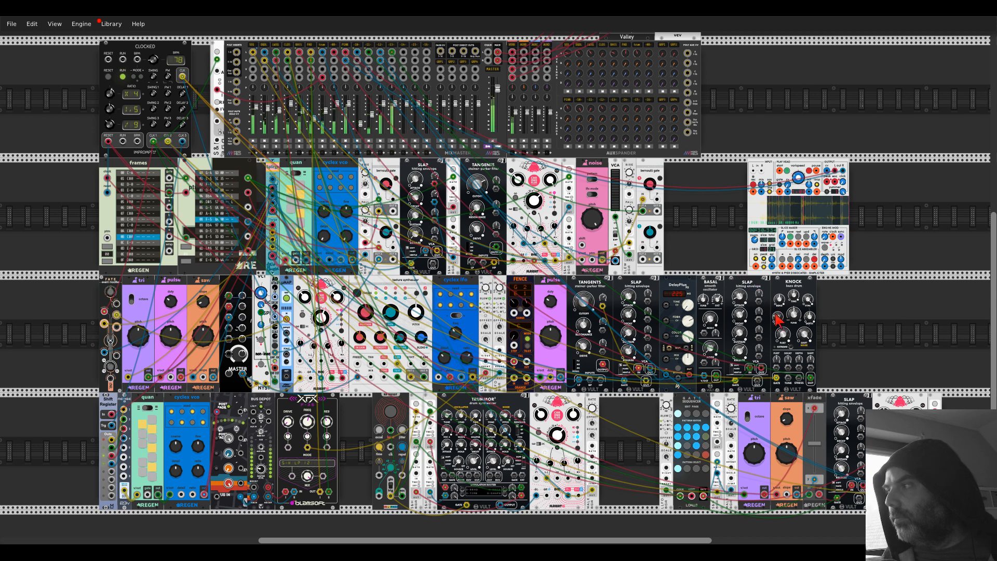
drag(777, 316, 777, 335)
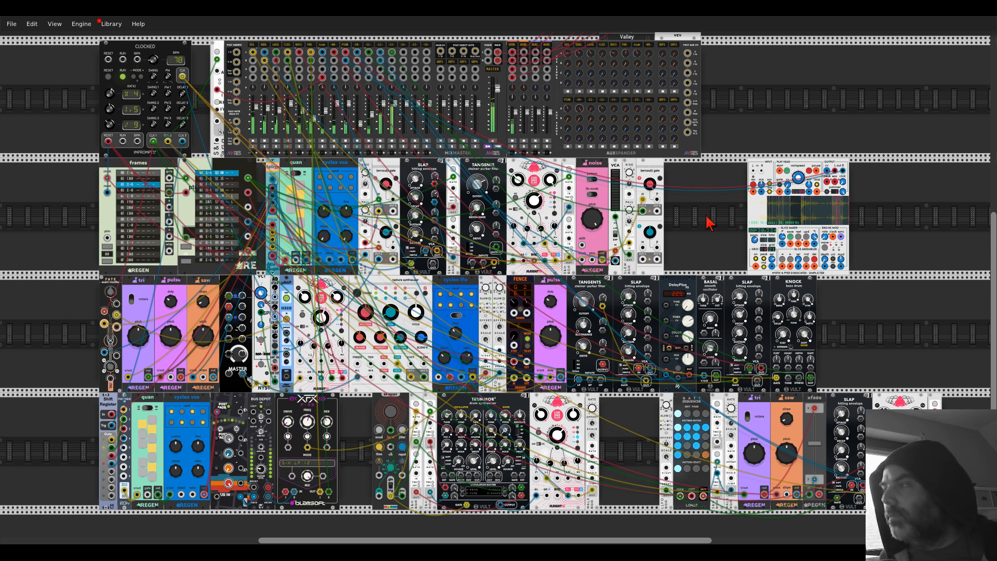
drag(787, 180, 795, 179)
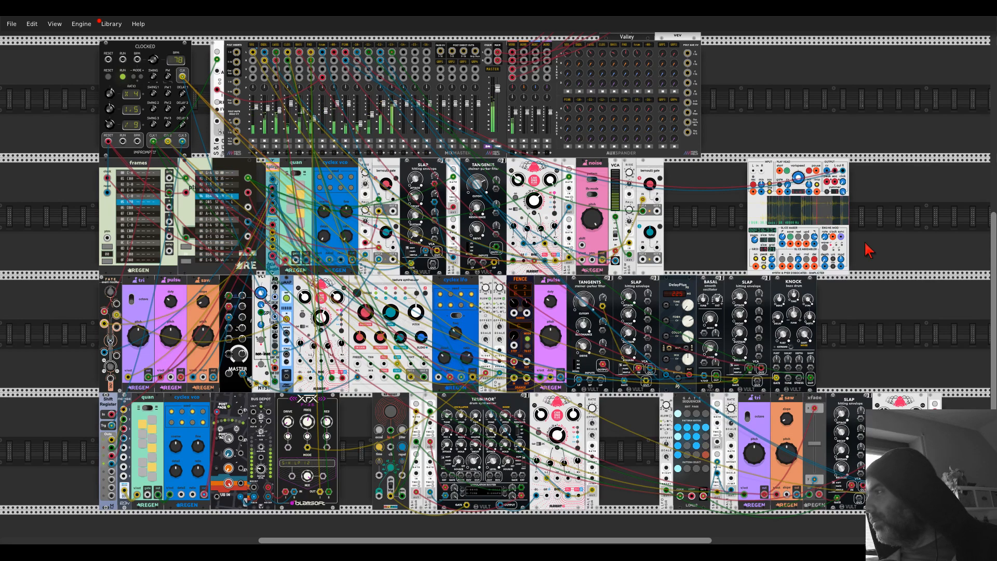
Slightly adjust the engine modulation depth on the Simpliciter
scroll(862, 250, up, 3)
scroll(863, 250, up, 2)
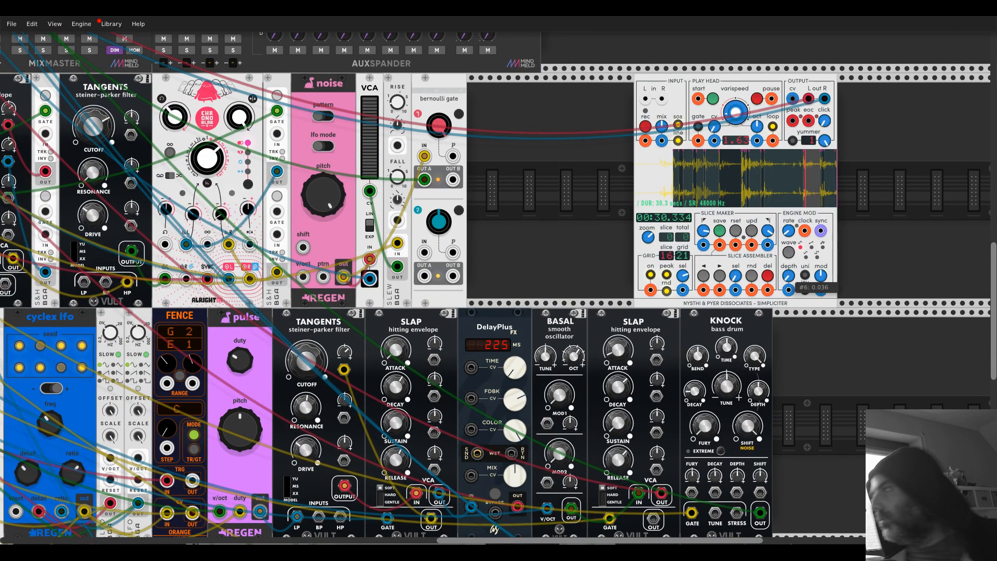
drag(789, 278, 789, 265)
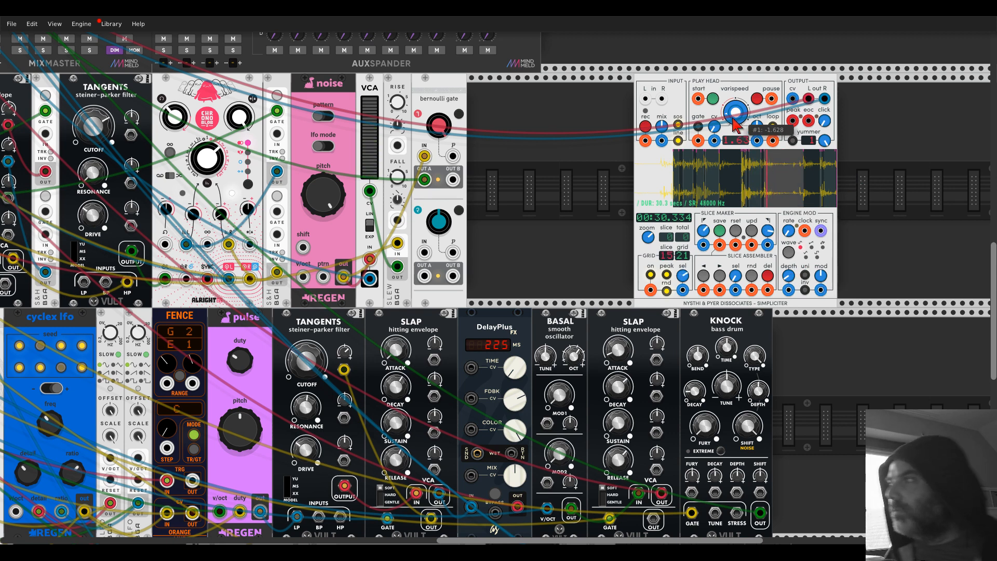
Enable long fades on the MixMaster's SEQ, DQDL and LWSQ tracks, with the LWSQ fade at 18.6 s
scroll(604, 162, down, 6)
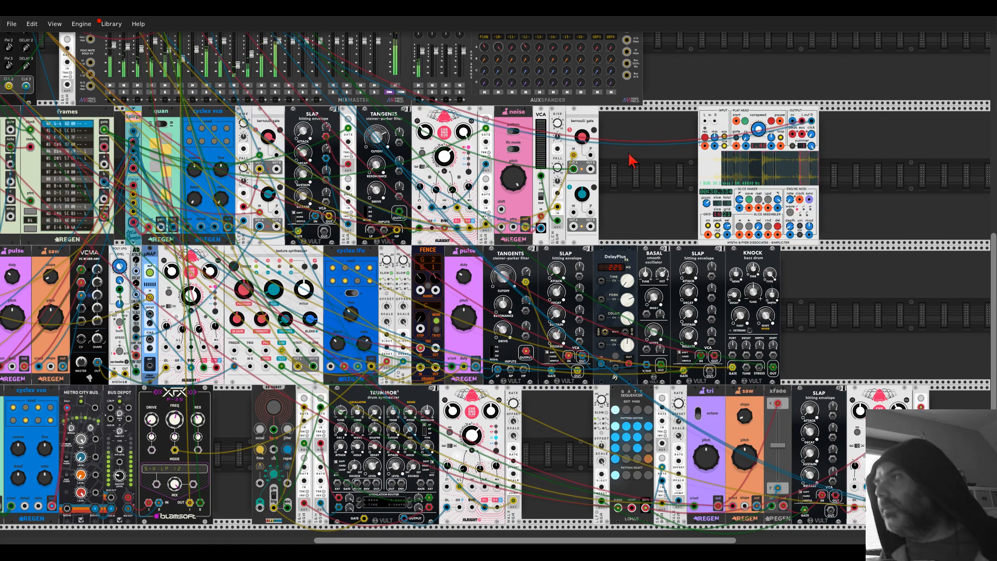
drag(631, 160, 790, 285)
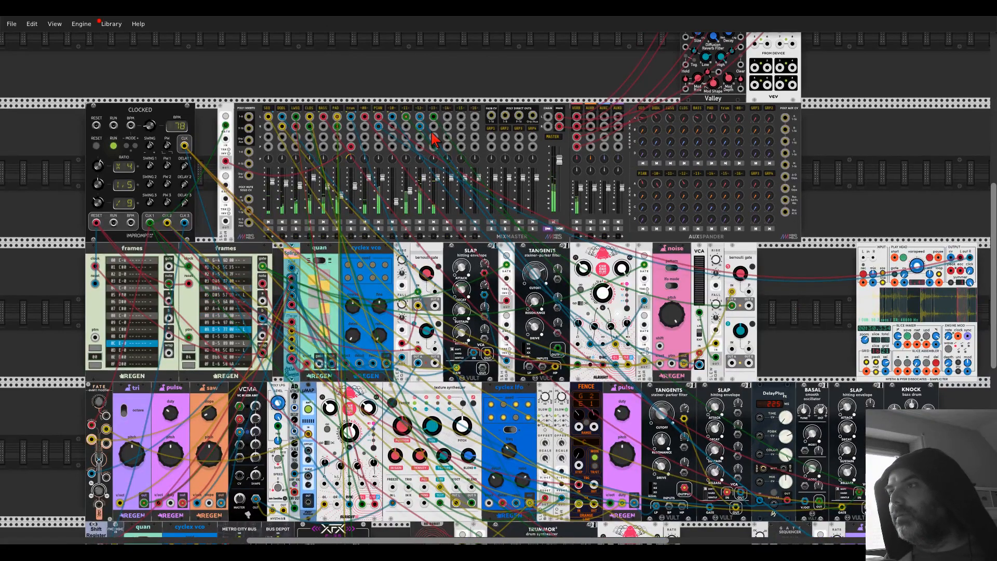
scroll(308, 121, up, 3)
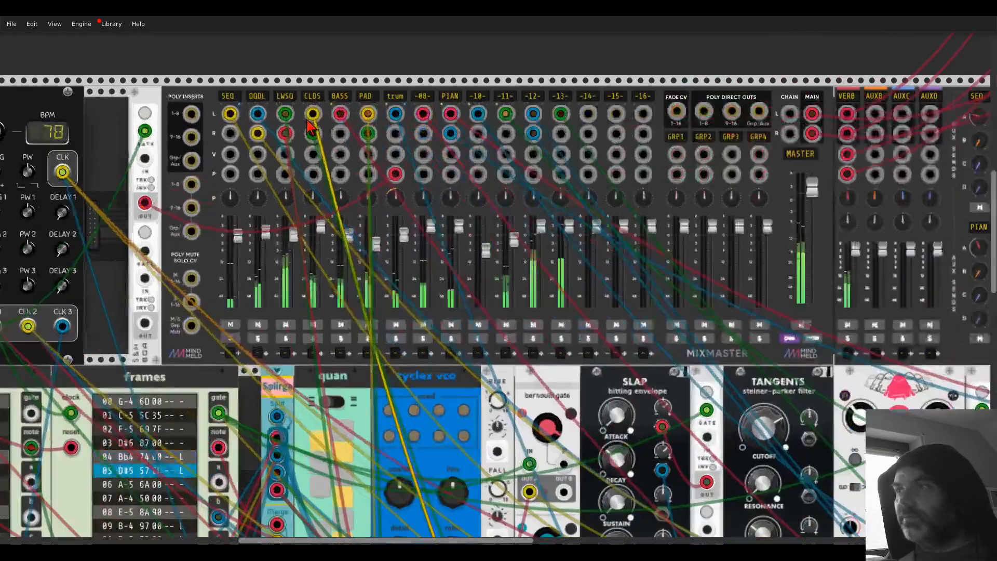
right_click(230, 99)
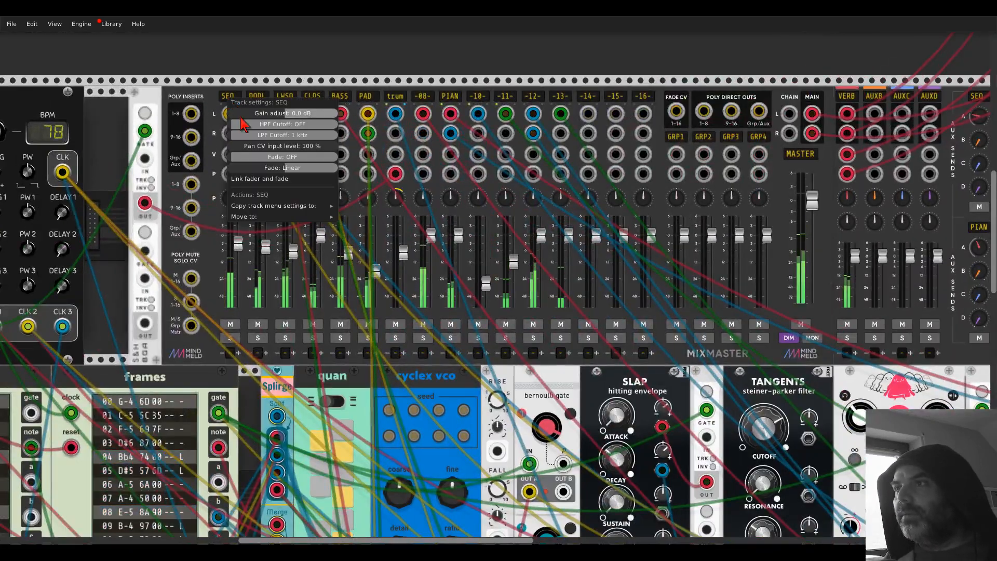
drag(244, 157, 357, 153)
click(259, 78)
right_click(257, 96)
click(280, 78)
right_click(285, 97)
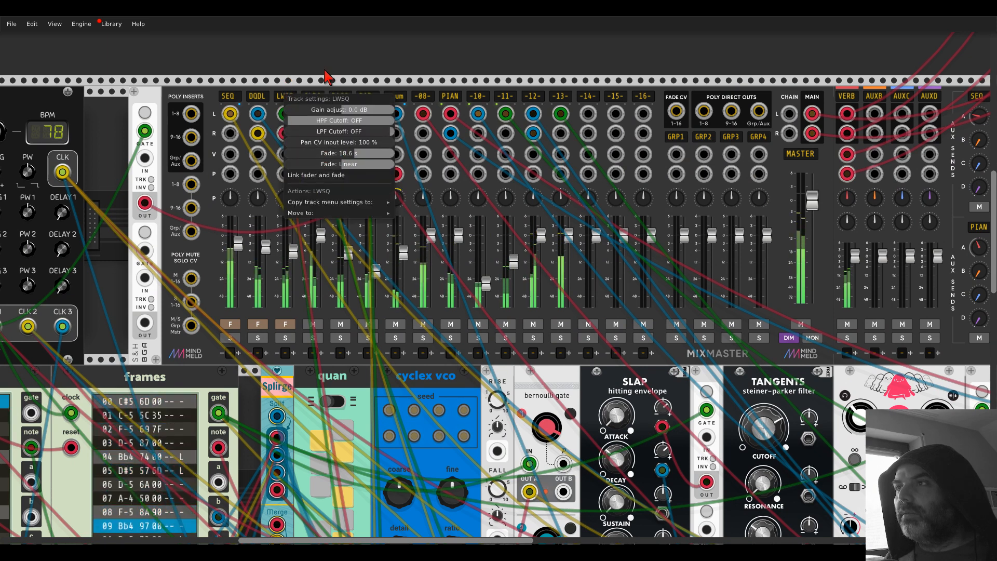
click(326, 78)
Enable fades on the MixMaster's CLDS and BASS tracks, with the BASS fade at 14.6 s
right_click(312, 94)
key(Escape)
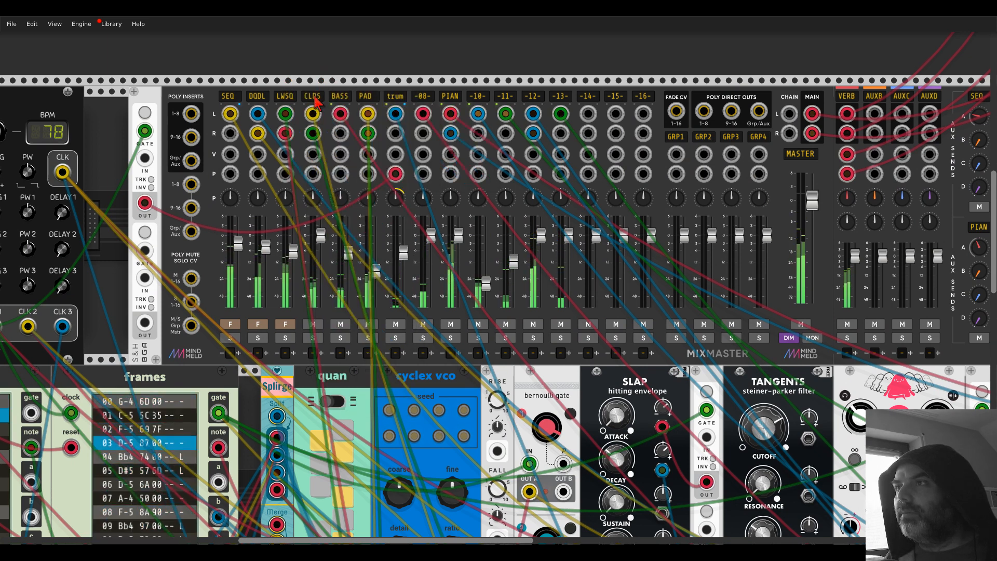
right_click(314, 99)
drag(358, 155, 387, 157)
click(326, 56)
right_click(340, 97)
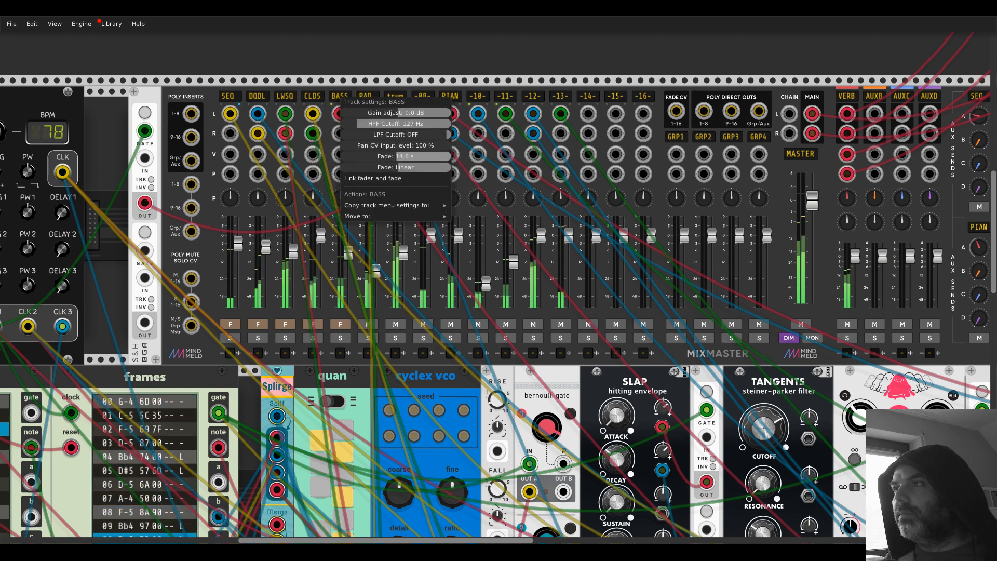
click(399, 68)
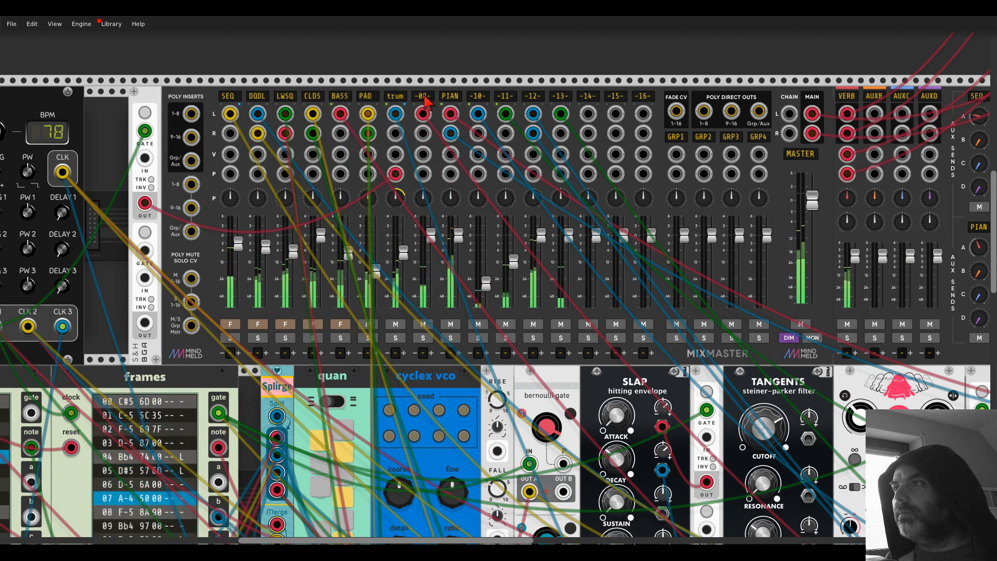
Set the -08- track's fade to 4.4 s and enable fades on the PAD and trum tracks
right_click(425, 97)
drag(443, 154, 436, 155)
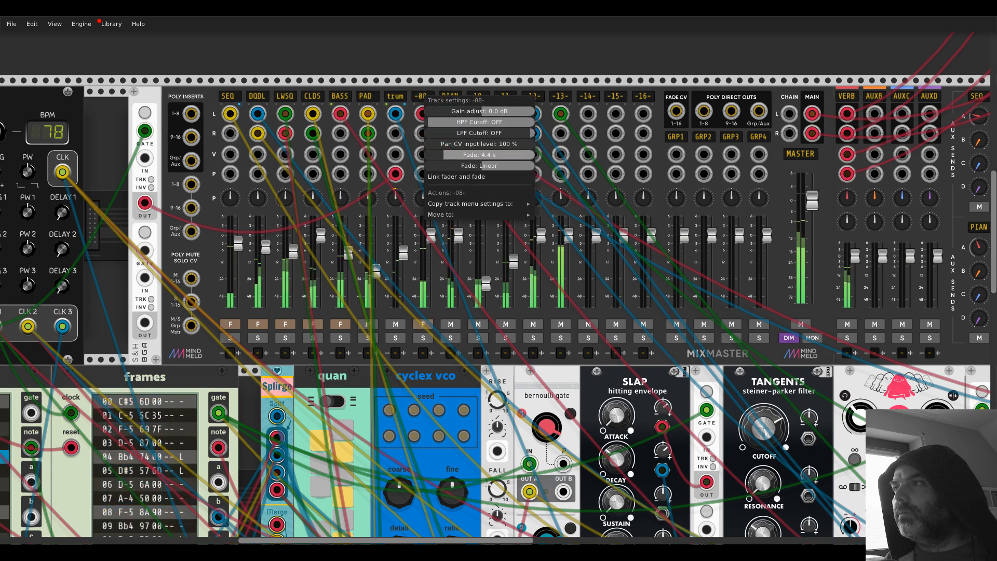
click(407, 56)
right_click(371, 95)
drag(392, 159, 504, 156)
click(413, 67)
right_click(400, 95)
click(441, 67)
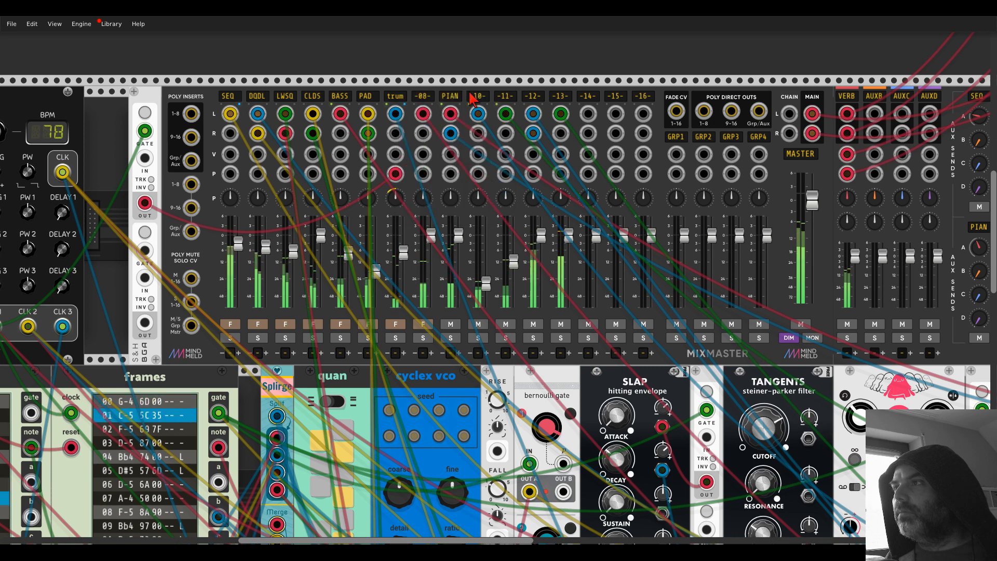
Set the PIAN track's fade to 23.2 s and enable a fade on track -10-
right_click(449, 98)
drag(478, 158, 536, 157)
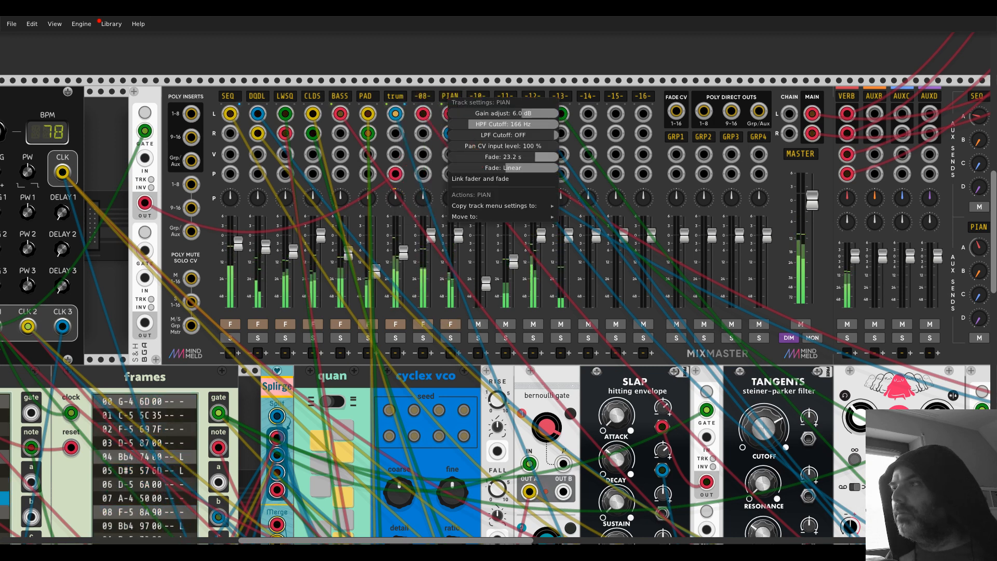
click(444, 55)
right_click(477, 97)
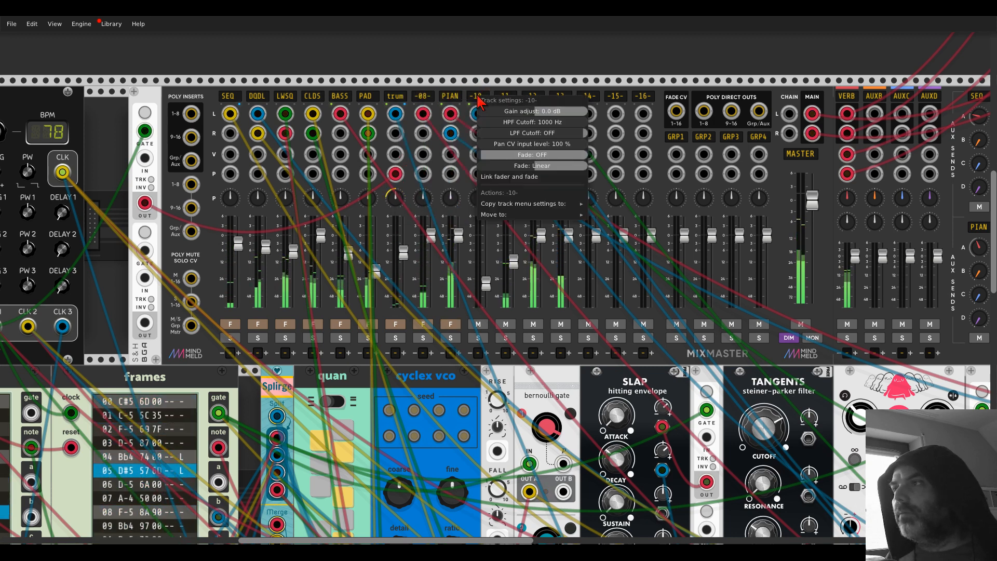
drag(500, 159, 564, 157)
click(513, 58)
Enable fades on tracks -11-, -12- and -13-, with -11- at 17.2 s and -13- at 18.6 s
right_click(505, 95)
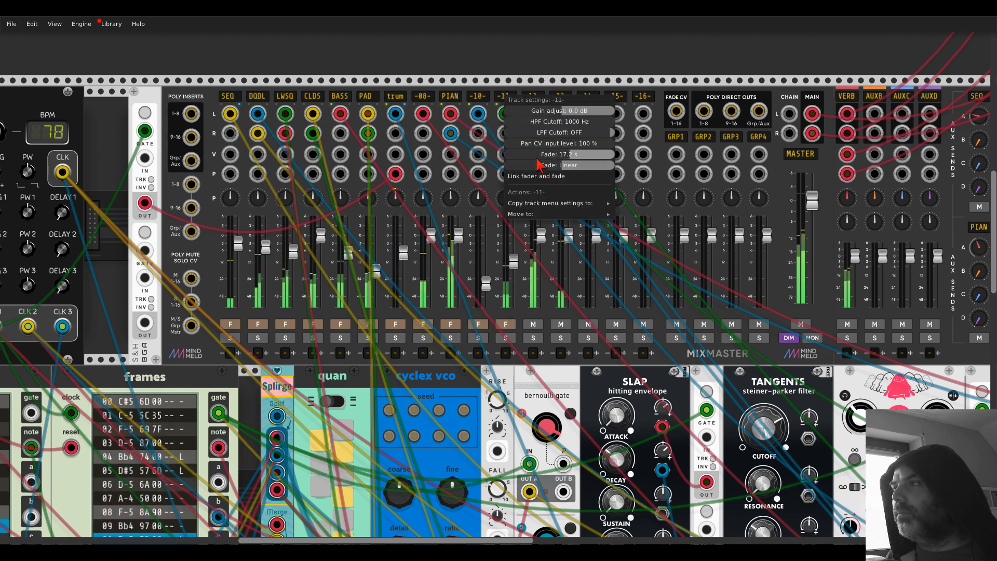
click(535, 78)
right_click(532, 96)
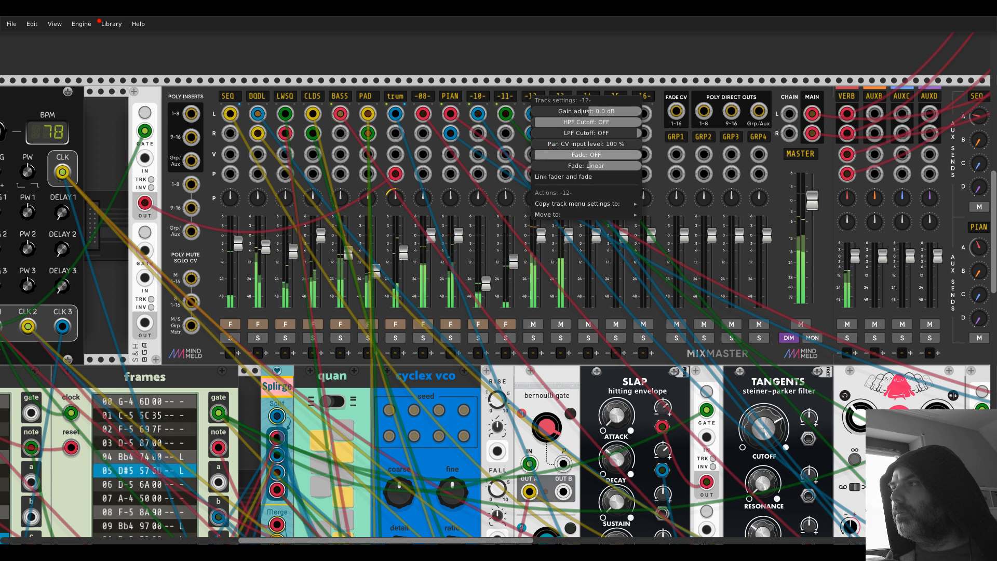
drag(552, 155, 643, 155)
click(547, 58)
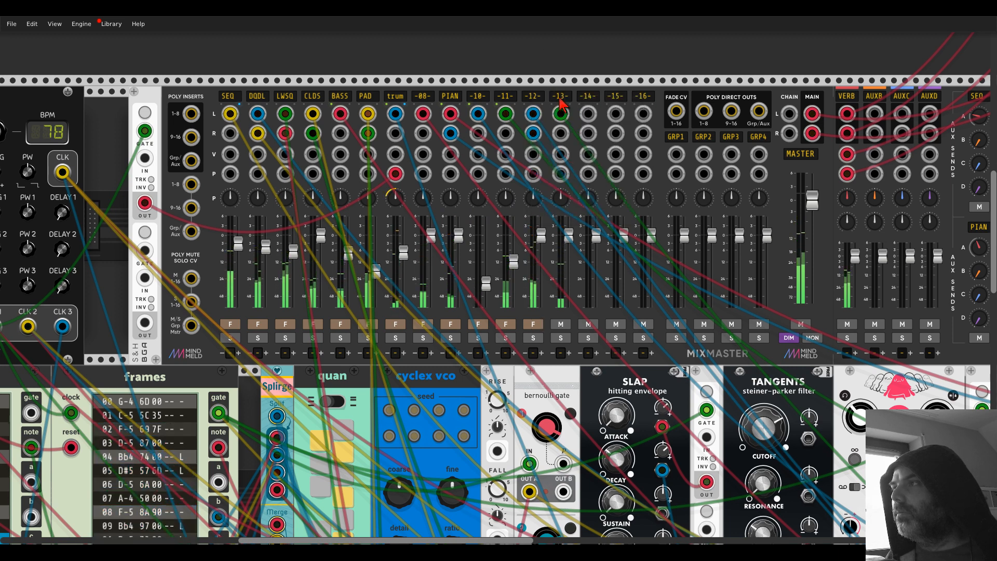
right_click(560, 102)
drag(578, 157, 630, 157)
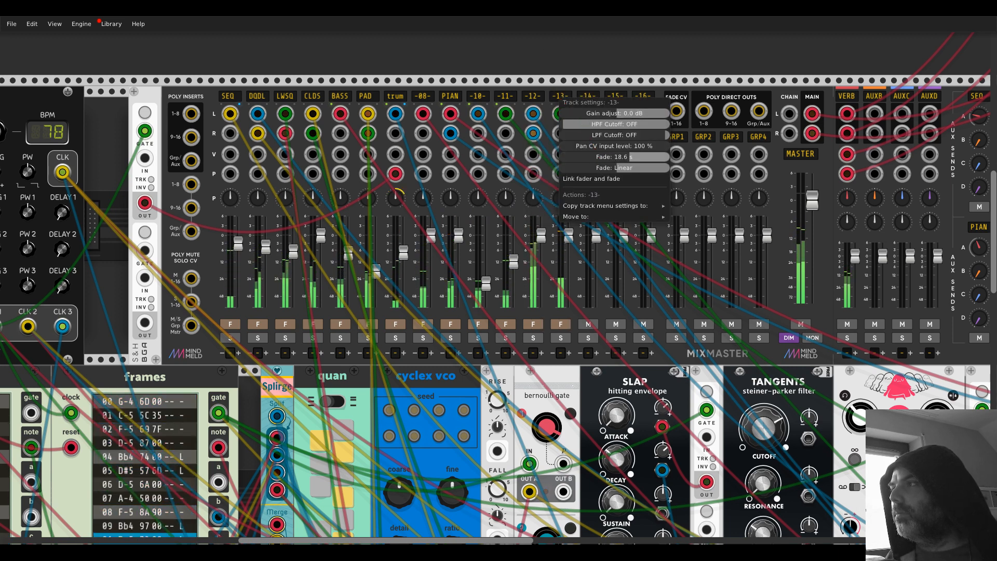
click(528, 50)
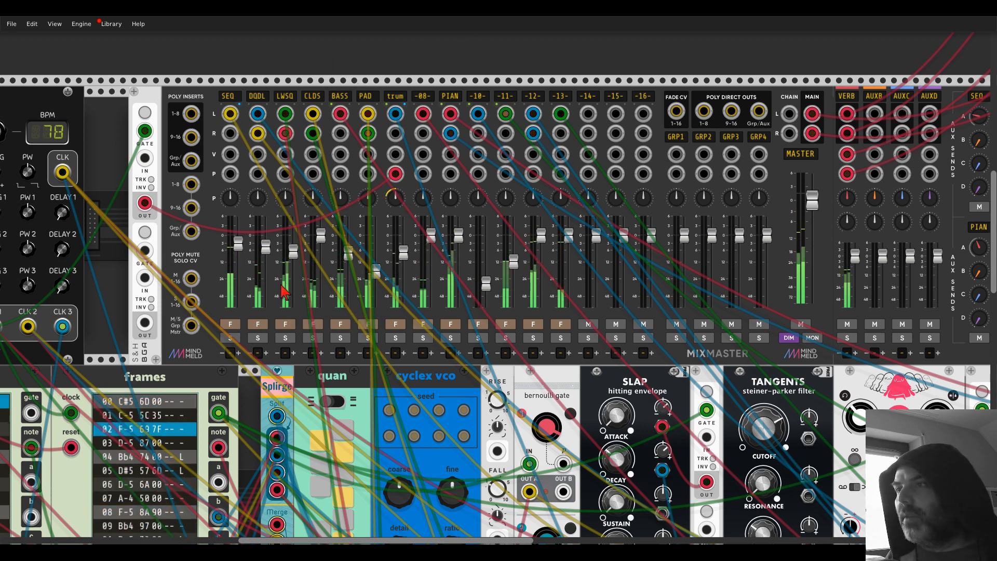
Fade out the LWSQ, CLDS, PAD, SEQ, DQDL and -13- tracks on the MixMaster
click(287, 325)
click(310, 326)
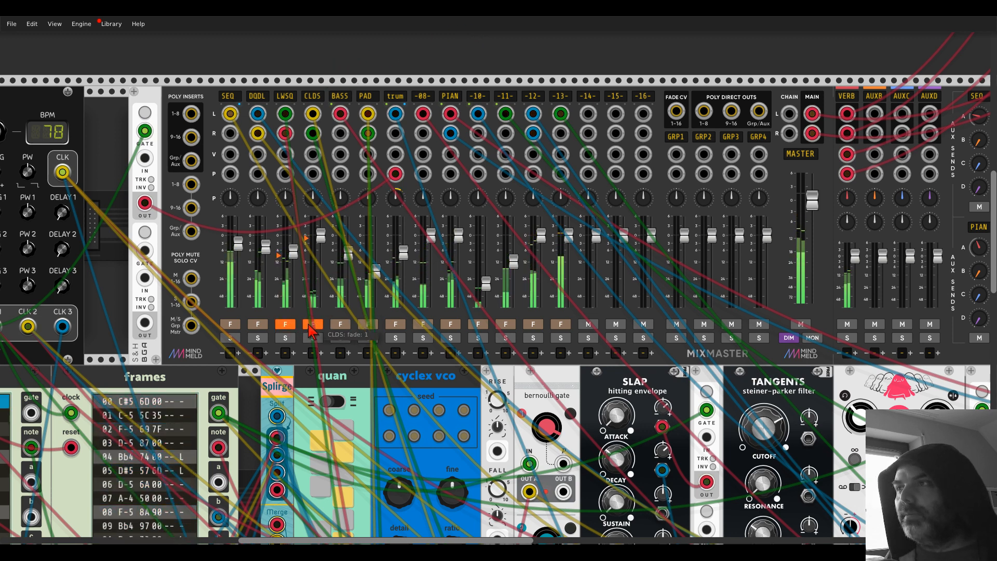
click(367, 326)
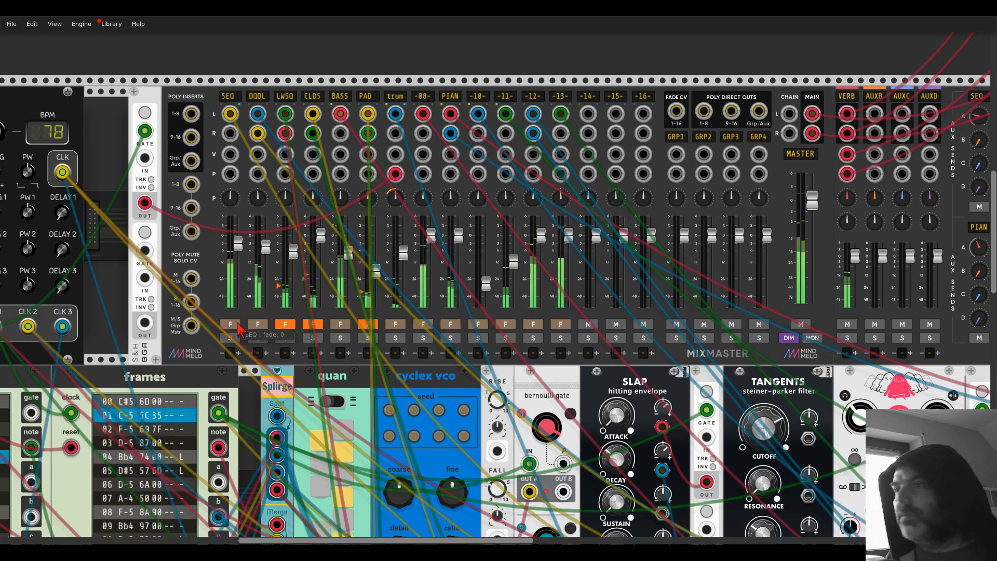
click(254, 324)
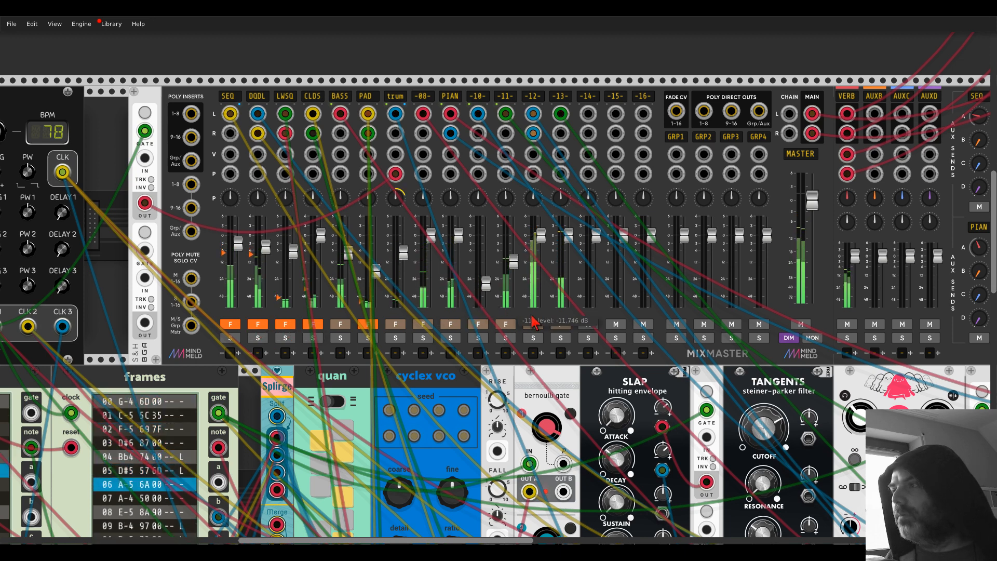
click(561, 326)
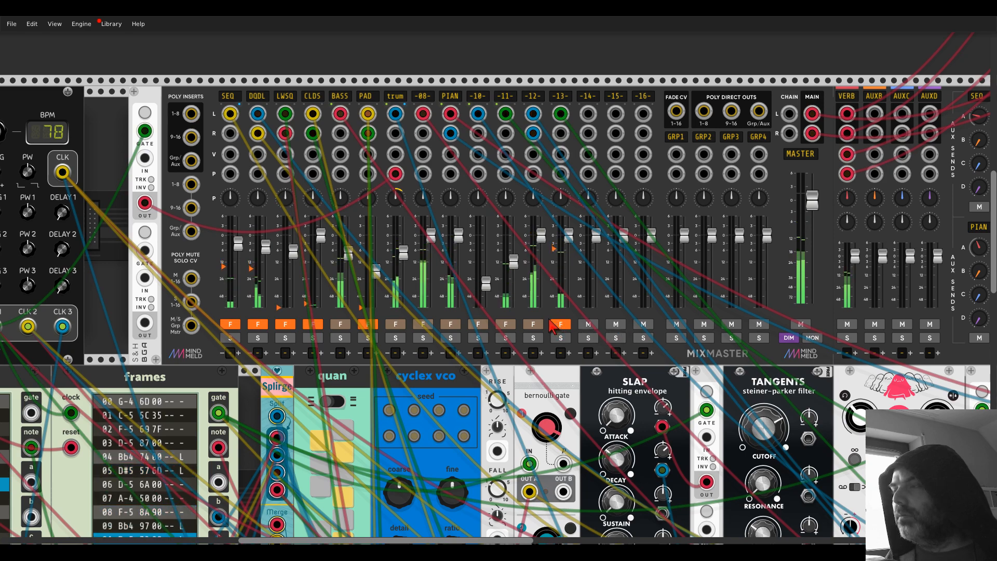
Fade out the BASS, -08-, trum, -10-, -11- and -12- tracks, leaving PIAN playing
mouse_move(741, 66)
mouse_down()
mouse_move(581, 64)
mouse_move(283, 22)
mouse_move(594, 62)
mouse_move(735, 66)
mouse_up()
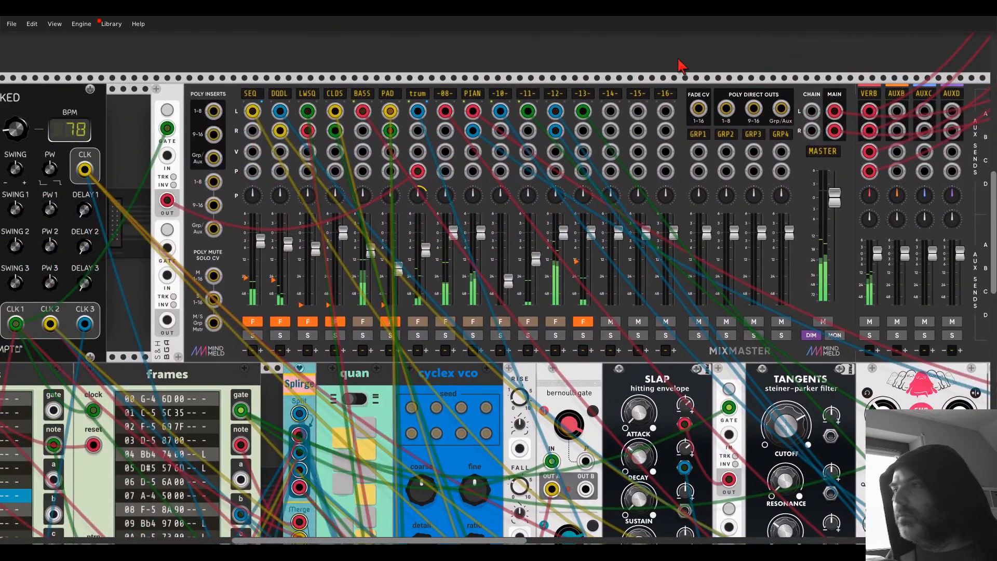
click(364, 323)
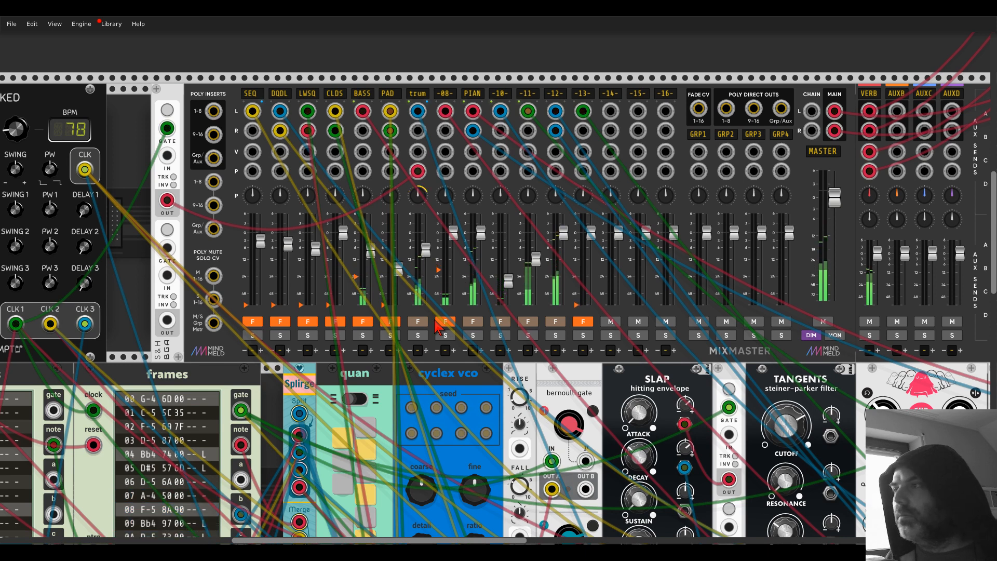
click(510, 324)
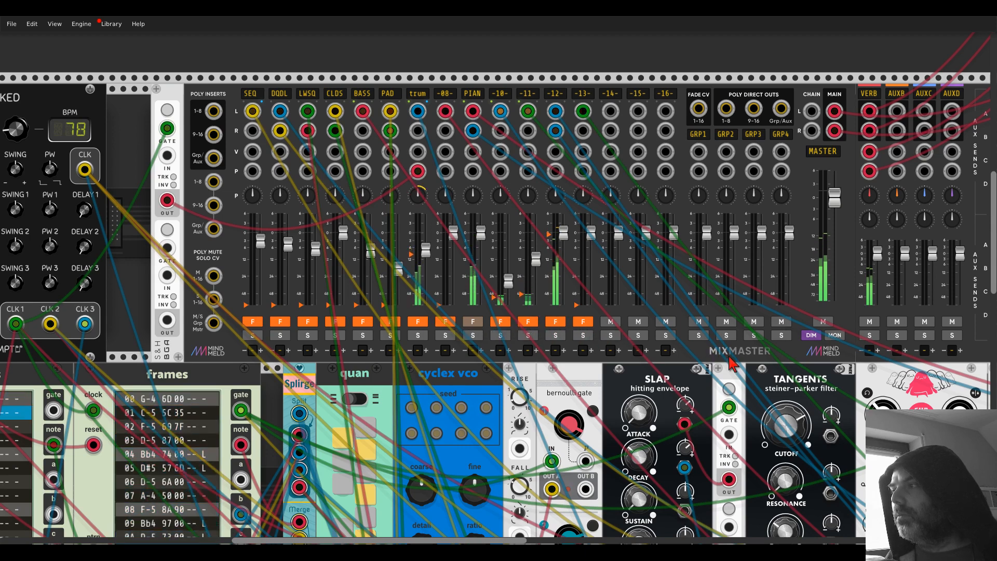
Reset the Simpliciter's varispeed to its default of 1.00
scroll(733, 363, right, 20)
scroll(733, 362, down, 5)
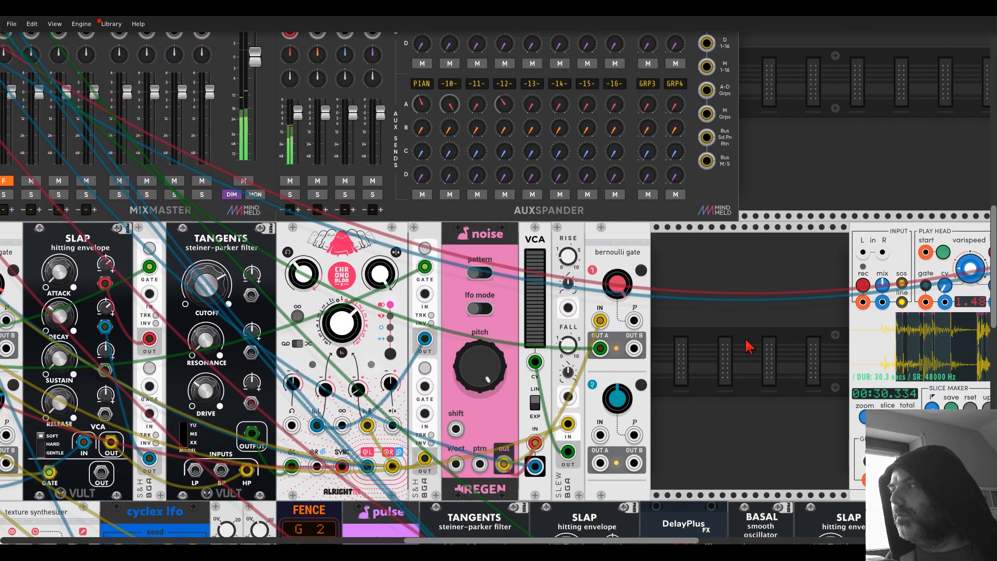
drag(748, 347, 361, 323)
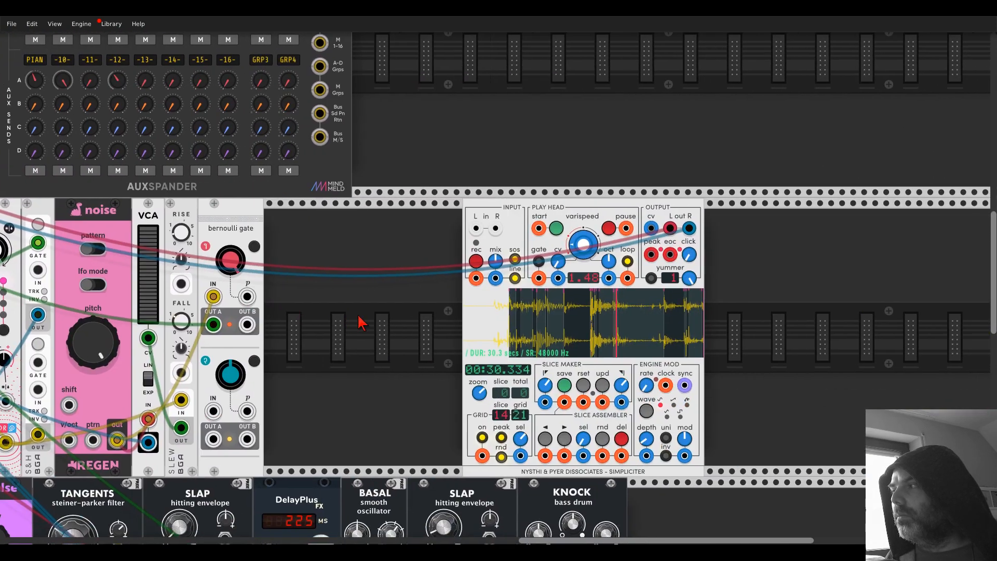
right_click(588, 254)
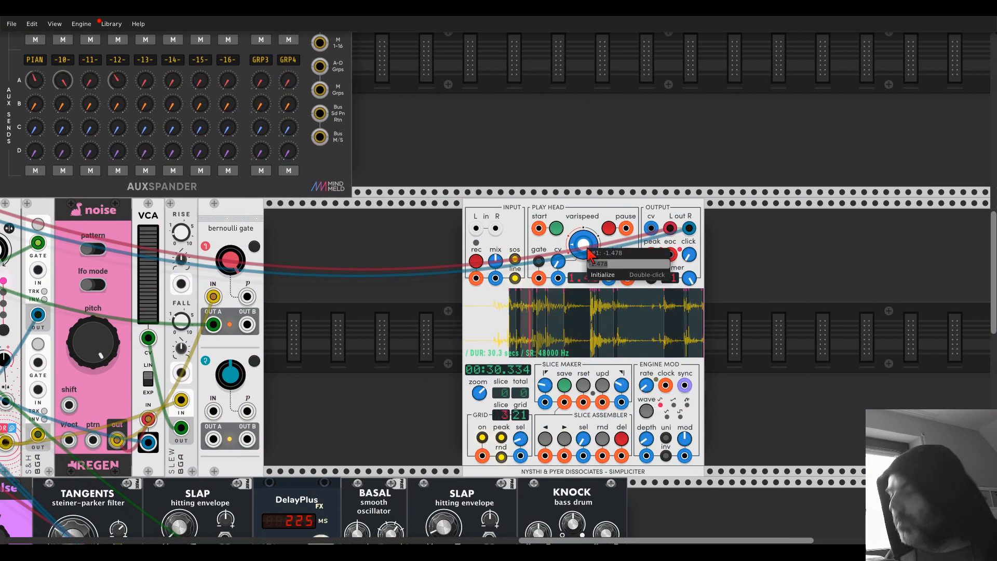
double_click(589, 255)
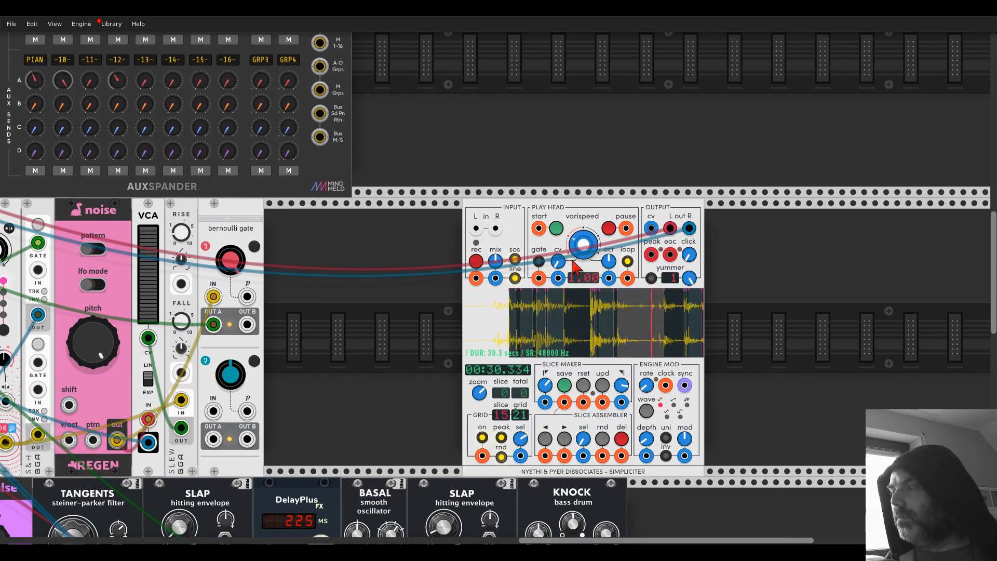
drag(276, 210, 316, 217)
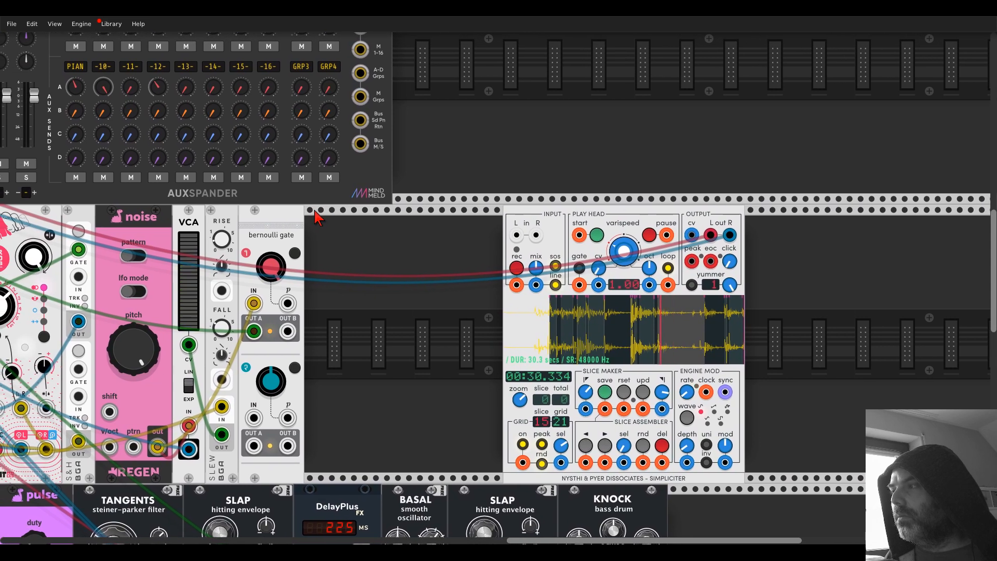
Fade out the PIAN track on the MixMaster
mouse_move(692, 456)
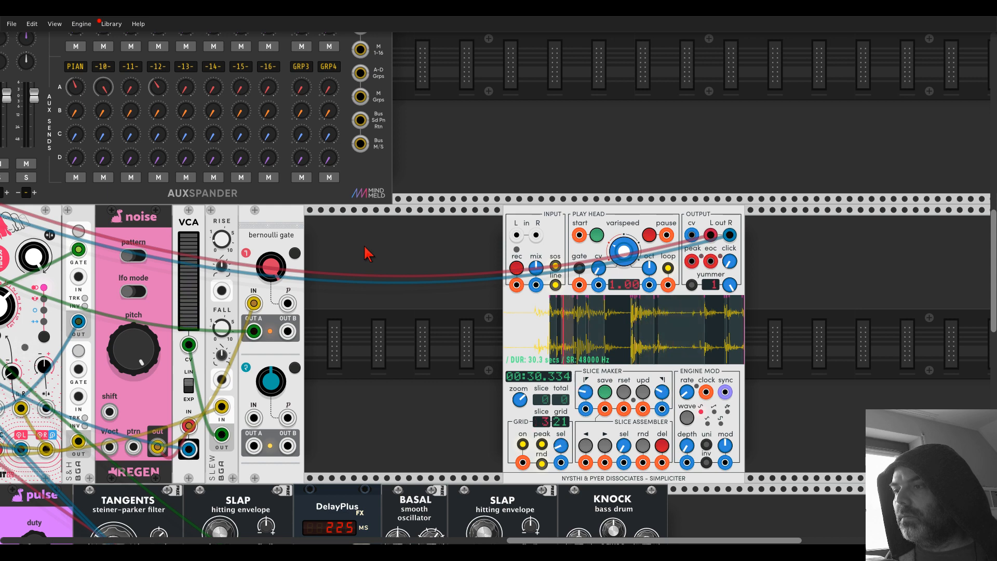
drag(329, 229, 969, 387)
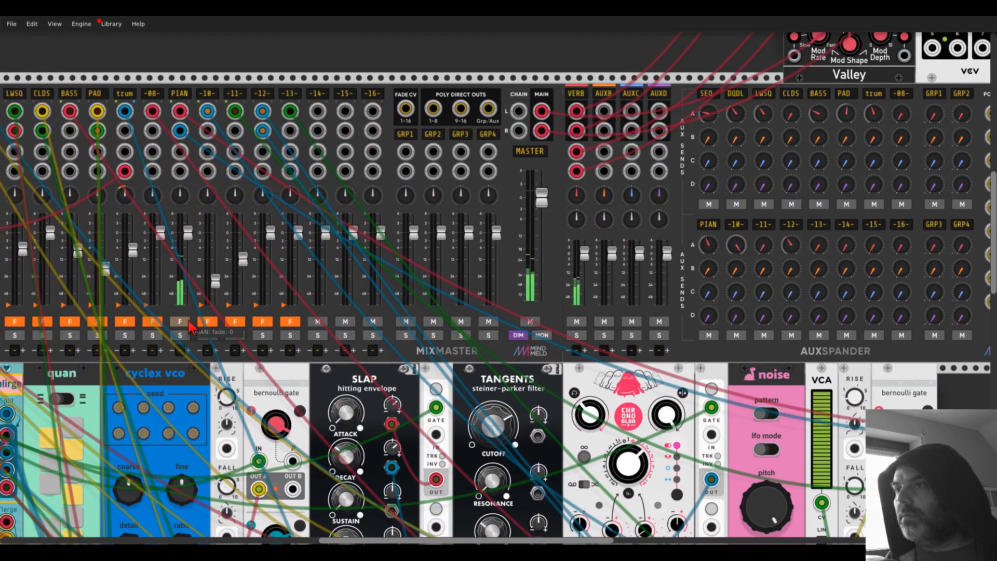